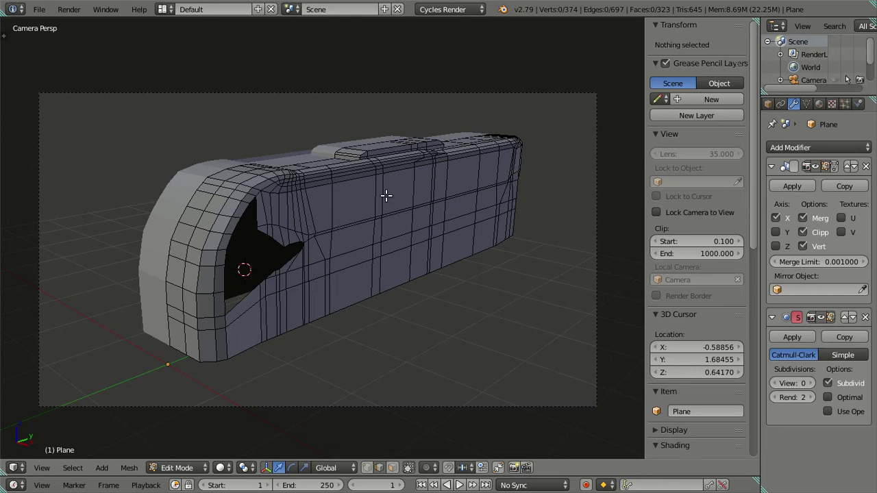
Compare the bus mesh with the front blueprint, zooming and orbiting to see it at an angle
key("KP_1")
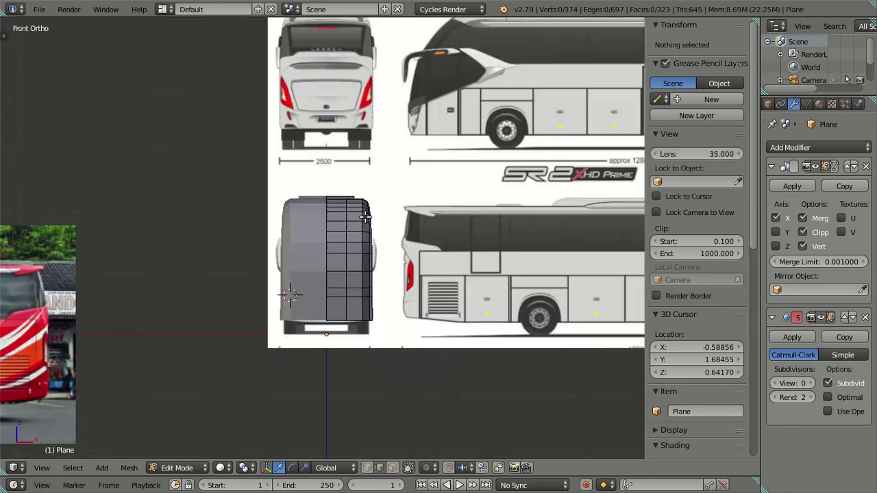
scroll(373, 240, "up", 2)
scroll(383, 216, "up", 2)
scroll(383, 214, "up", 2)
scroll(442, 217, "down", 3)
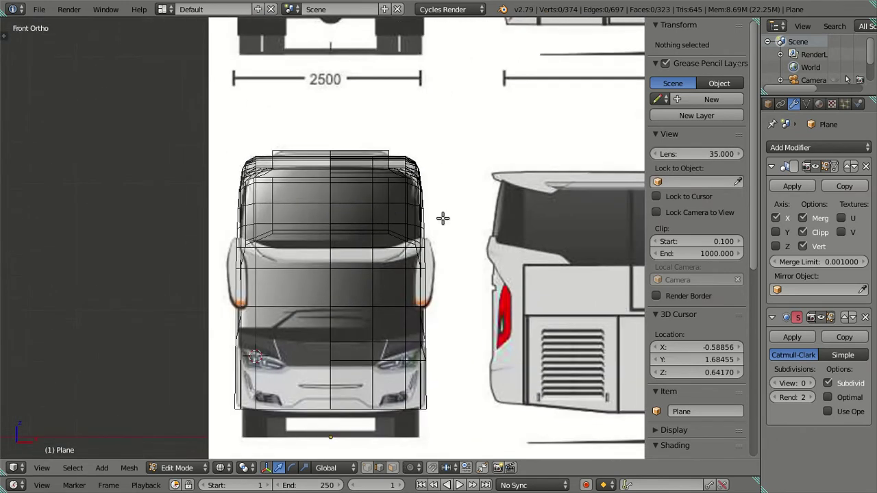
mouse_move(476, 223)
middle_mouse_down()
mouse_move(293, 229)
mouse_move(199, 218)
mouse_move(268, 217)
mouse_move(307, 241)
mouse_move(316, 258)
middle_mouse_up()
Check the mesh against the rear blueprint and inspect the rear vertical and bottom edges
key("ctrl+KP_1")
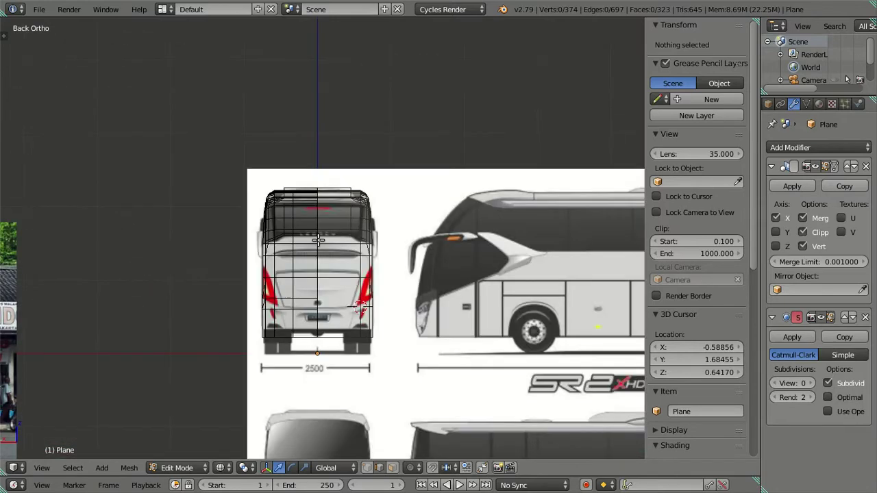
scroll(391, 250, "up", 2)
scroll(390, 250, "up", 2)
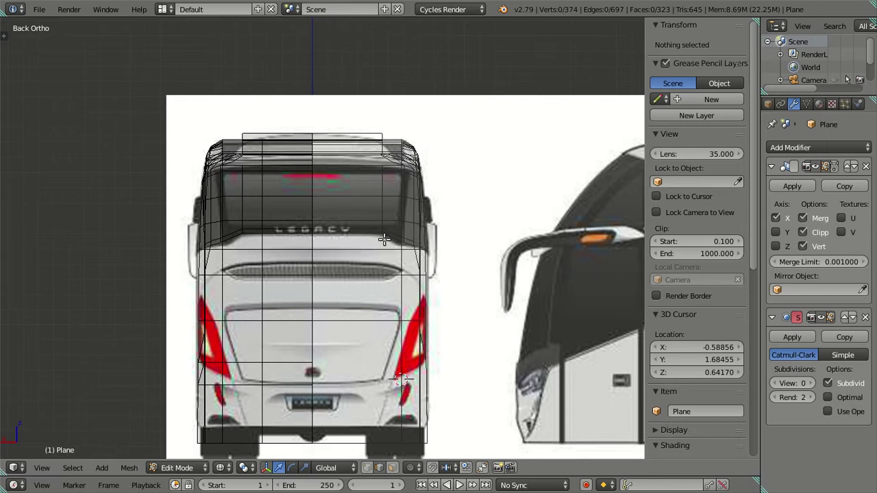
scroll(359, 271, "down", 1)
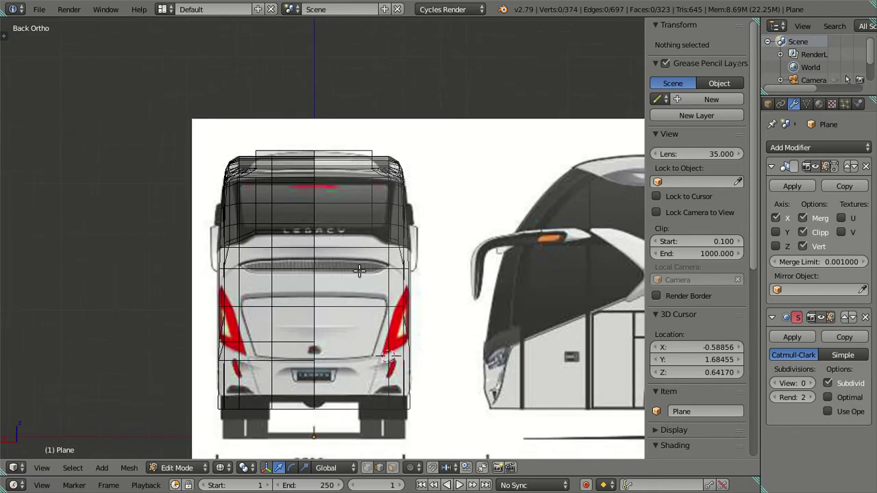
scroll(359, 269, "down", 1)
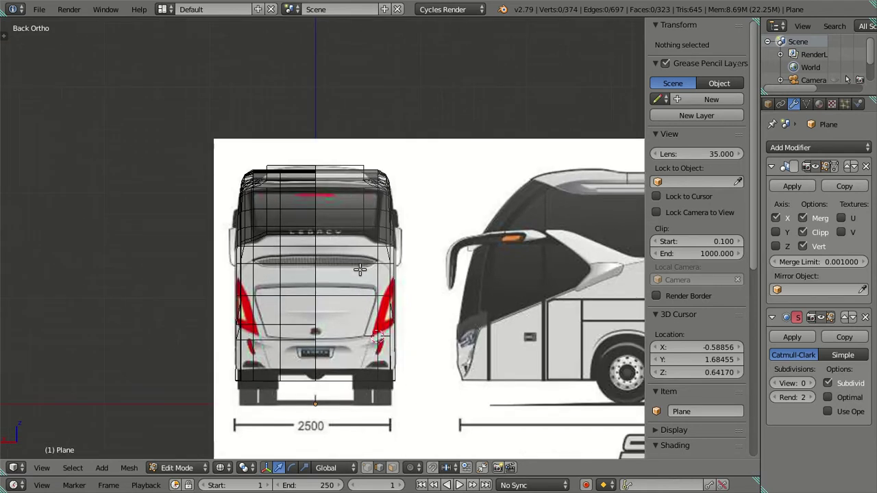
scroll(344, 390, "up", 2)
scroll(344, 390, "up", 2)
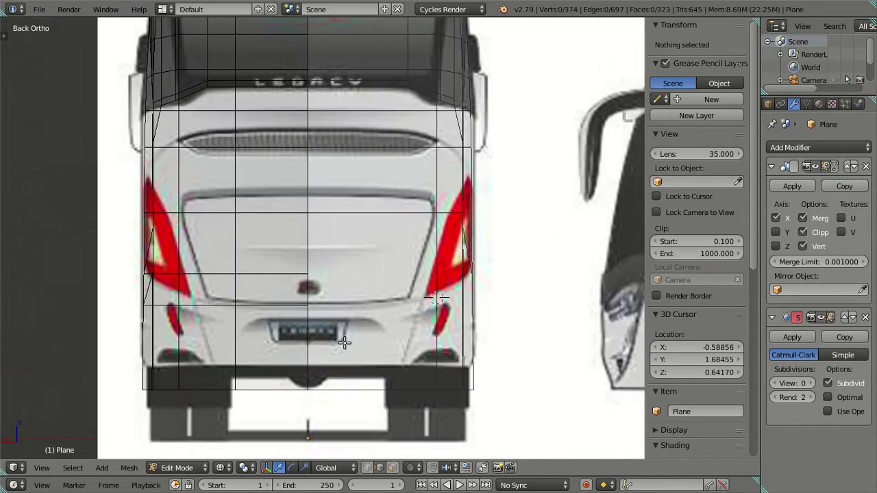
right_click(339, 374)
right_click(337, 387)
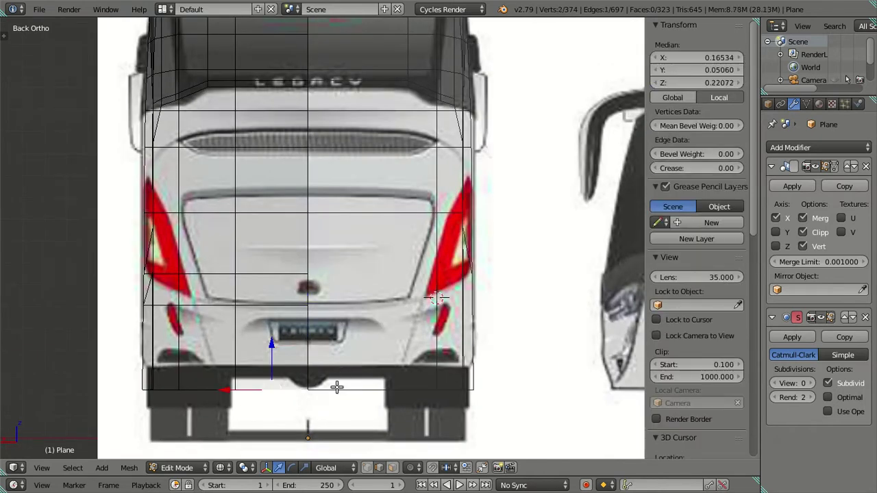
Inspect the mesh against the side blueprint in solid shading, picking bottom edges at the rear
key("KP_3")
scroll(381, 345, "down", 3)
middle_click_drag(534, 324, 364, 246, "shift")
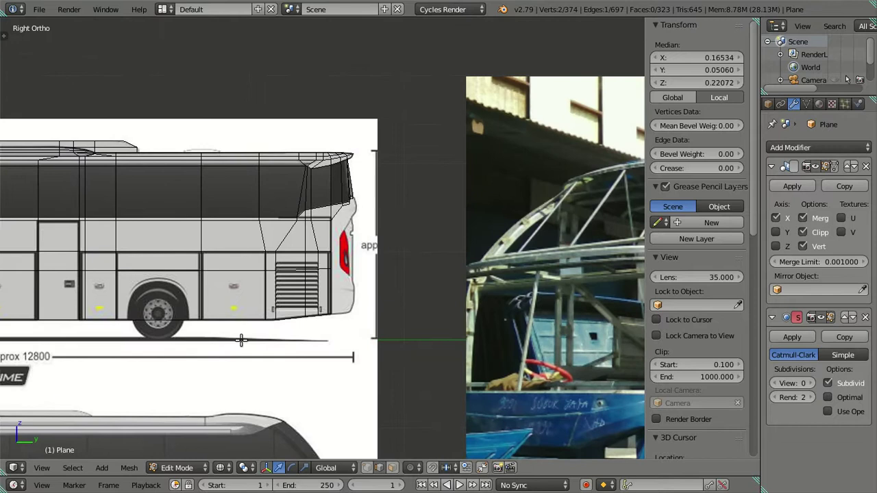
key("z")
middle_click_drag(298, 328, 268, 339)
right_click(269, 329)
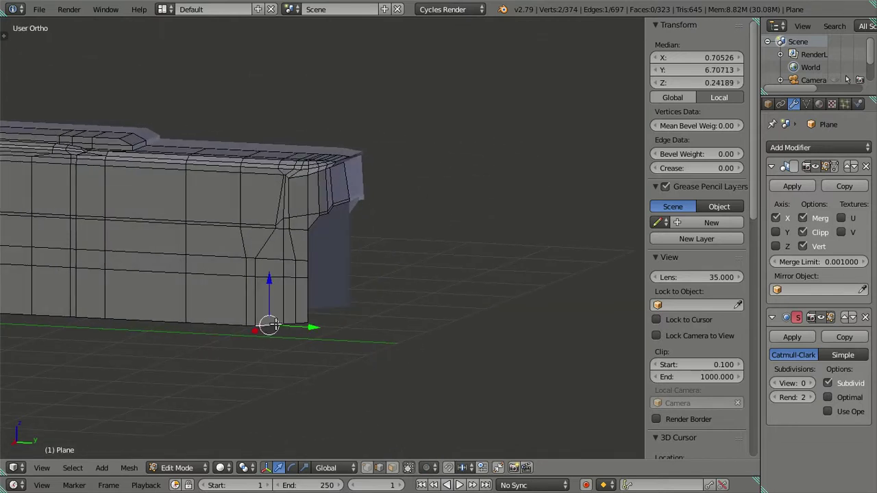
right_click(306, 326)
Recheck front and back views in see-through mode, deselect, then zoom into the rear roof corner from the side
key("KP_1")
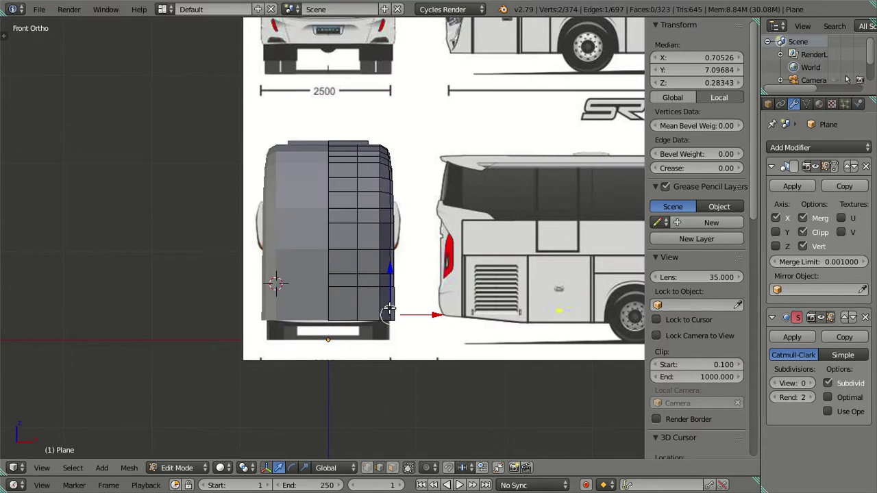
key("ctrl+KP_1")
key("z")
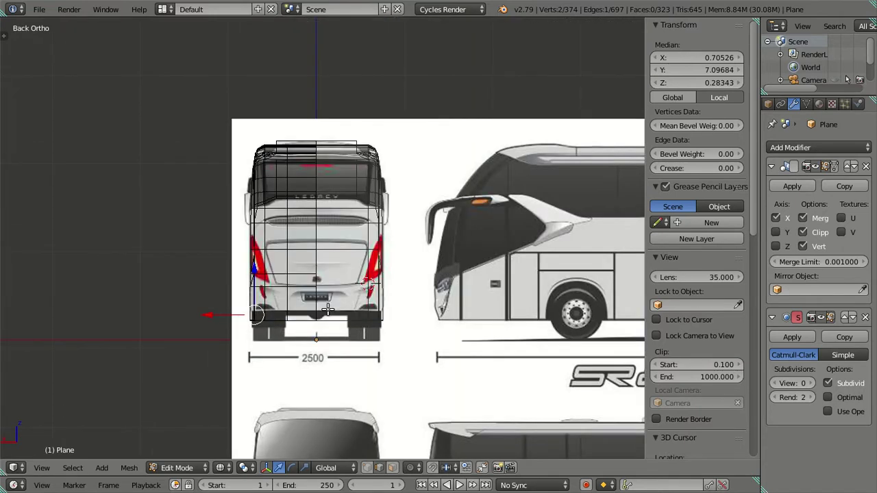
key("KP_3")
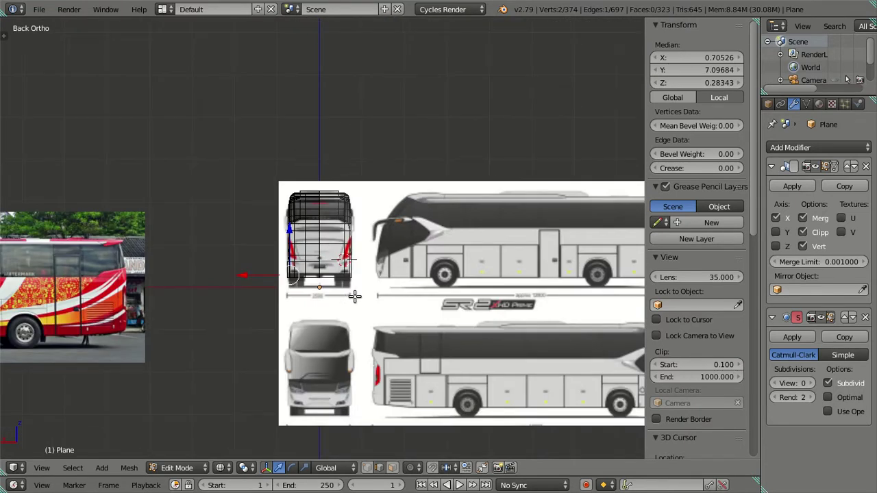
key("a")
scroll(391, 287, "up", 2)
scroll(389, 287, "up", 2)
scroll(354, 201, "up", 1)
mouse_move(354, 201)
middle_mouse_down("shift")
mouse_move(354, 231)
mouse_move(417, 249)
middle_mouse_up("shift")
scroll(360, 210, "up", 1)
scroll(389, 229, "up", 1)
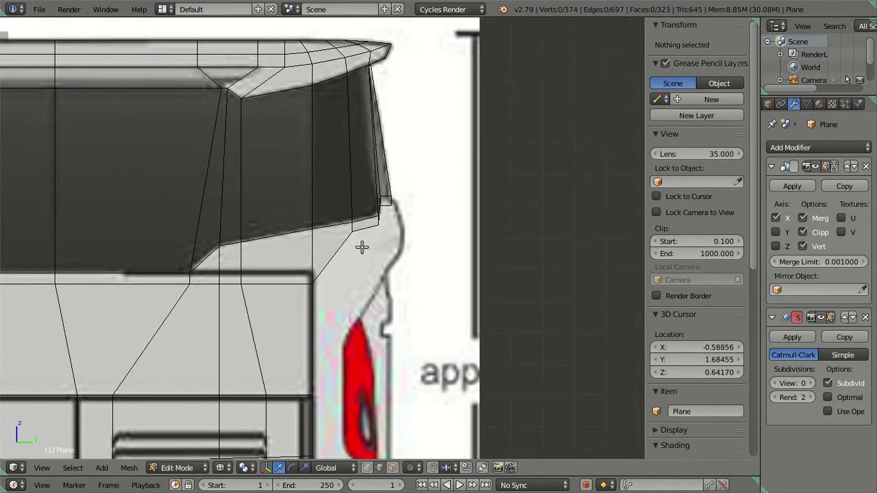
Select the two rear roof corner edges and raise them vertically in the right side view
scroll(374, 219, "up", 2)
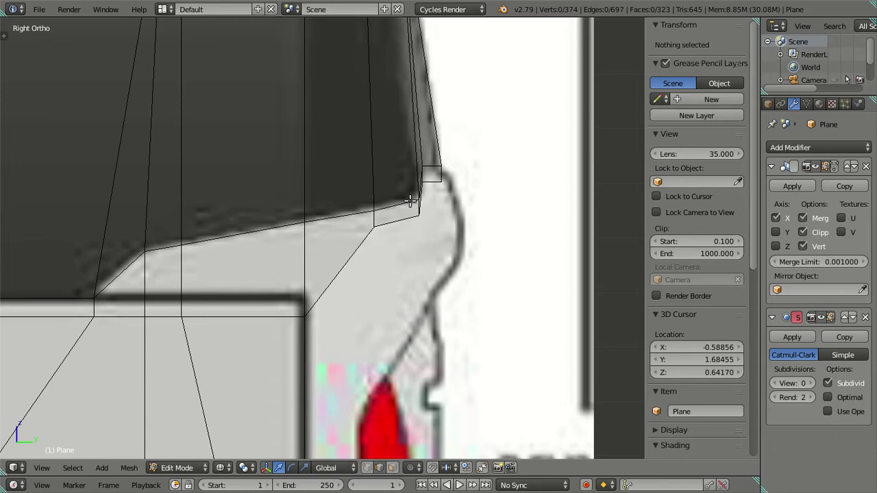
middle_click_drag(427, 201, 265, 252)
left_click(265, 253)
left_click(384, 198, "shift")
key("KP_3")
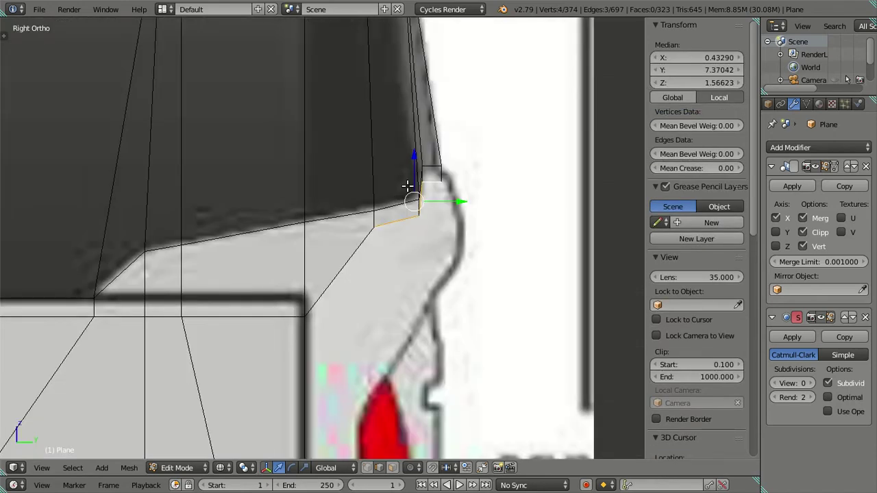
key("g")
key("z")
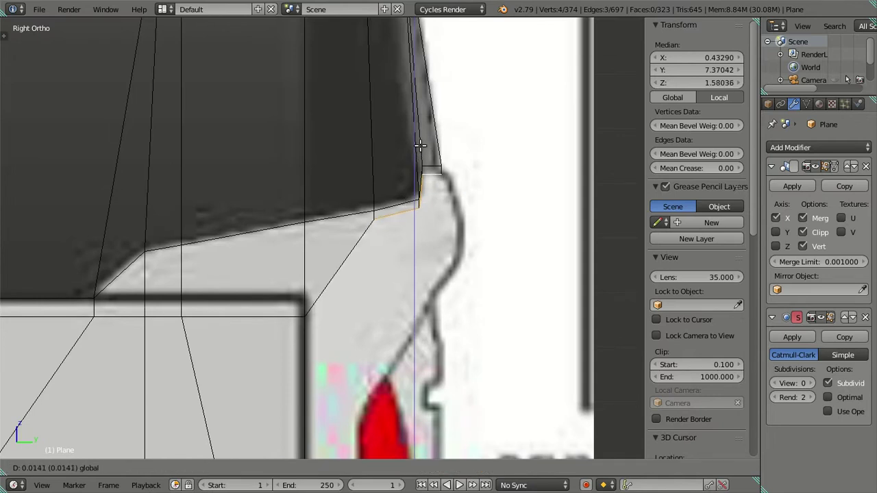
left_click(418, 146)
Shift the corner edges front-to-back and raise them slightly toward the spoiler outline
key("g")
key("y")
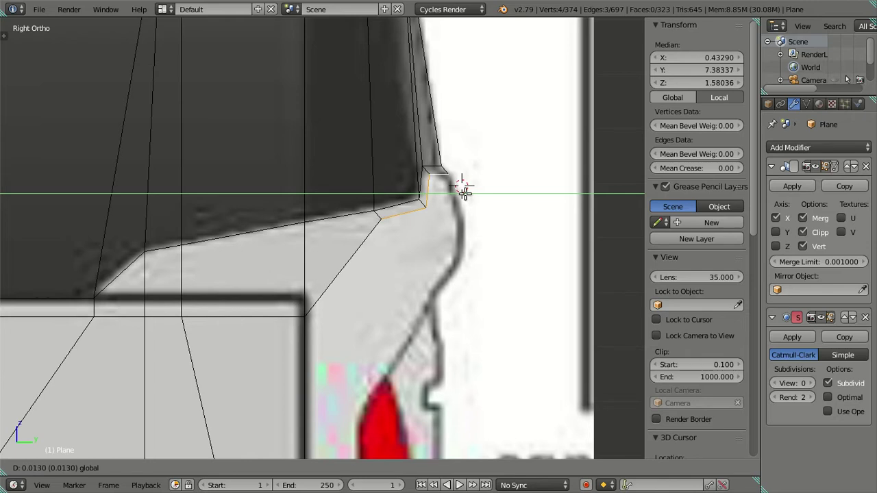
left_click(465, 194)
key("g")
left_click(464, 188)
key("g")
key("y")
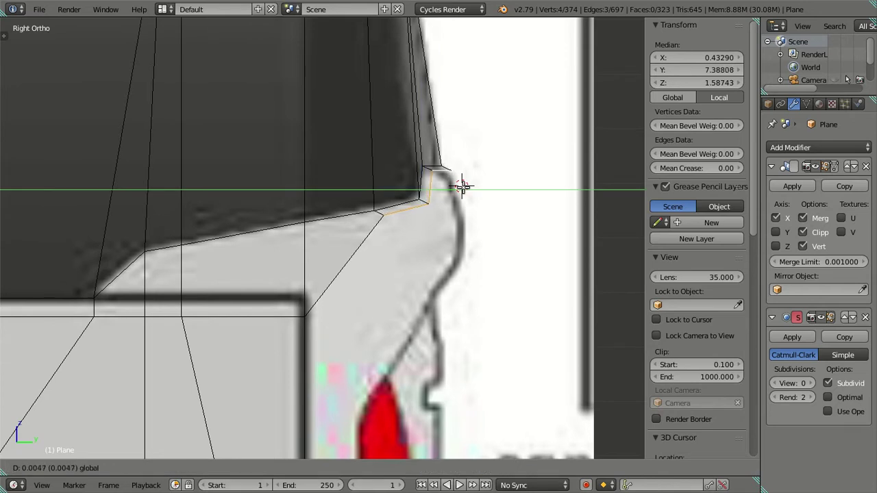
left_click(463, 187)
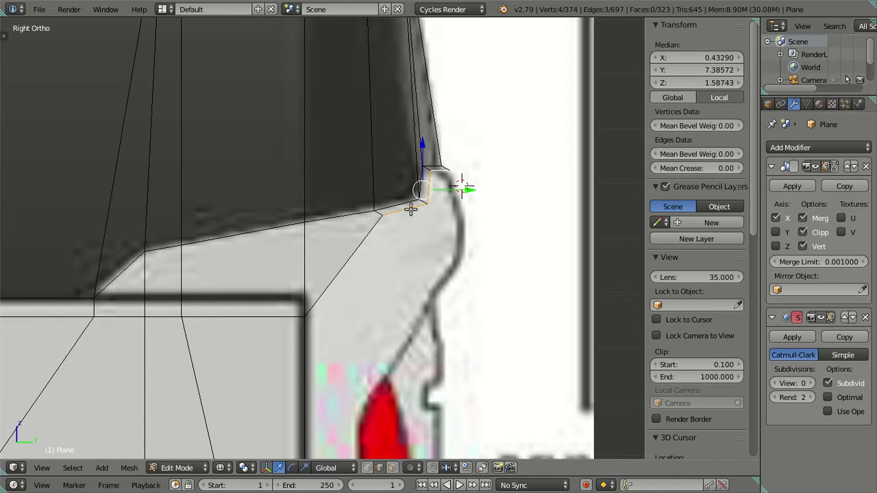
Fine-tune the corner edges front-to-back until they sit on the spoiler outline
key("g")
key("y")
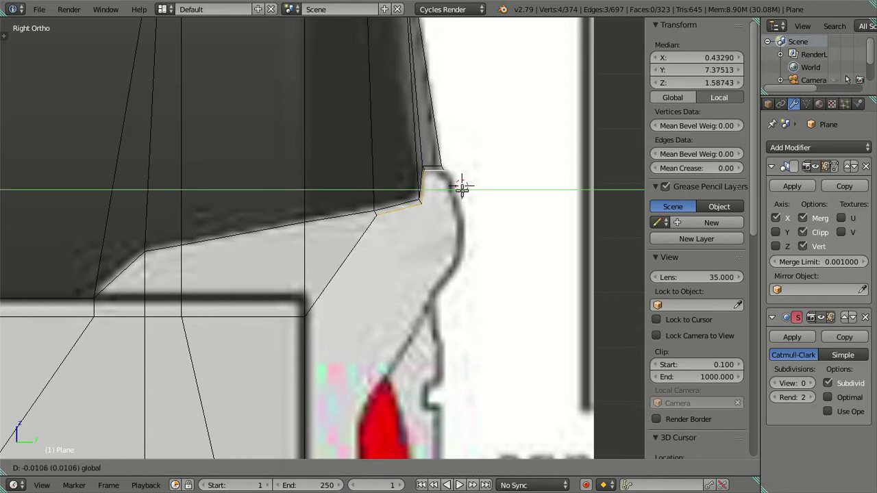
left_click(463, 187)
key("g")
key("y")
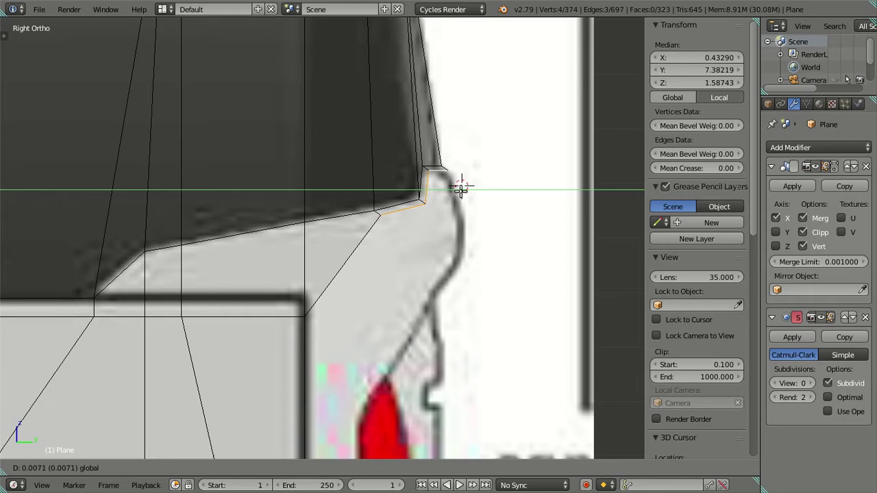
left_click(461, 189)
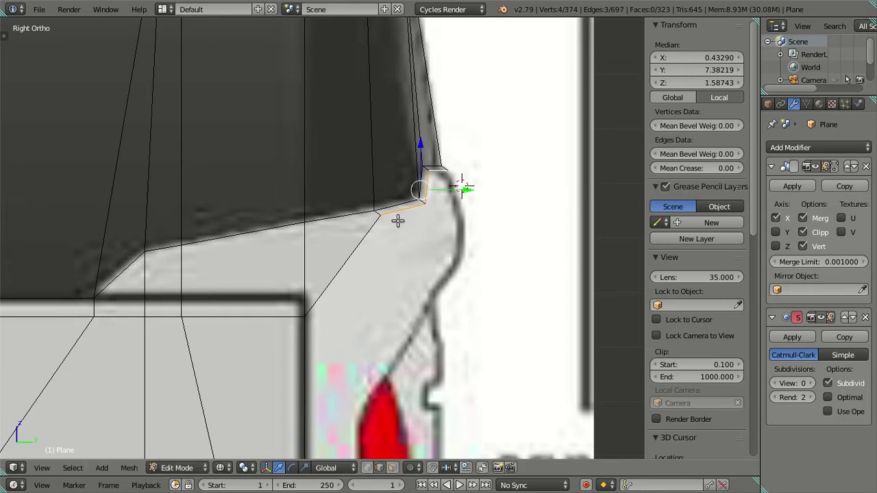
Extrude the rear corner edges and move the new edges down and along the bus length
key("e")
right_click(378, 299)
key("g")
key("z")
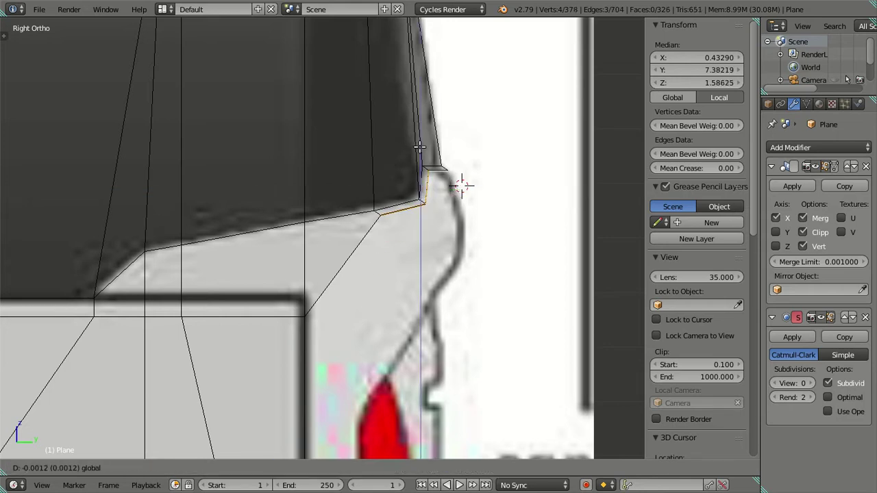
left_click(438, 183)
key("g")
key("y")
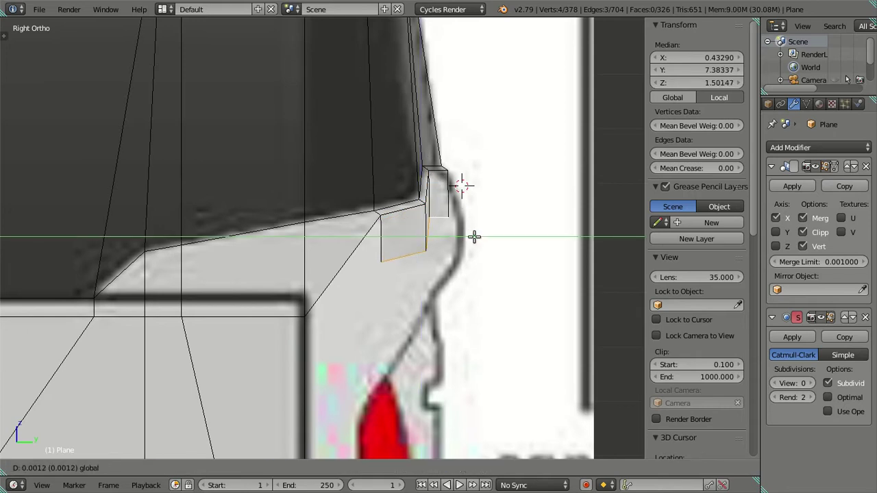
left_click(485, 243)
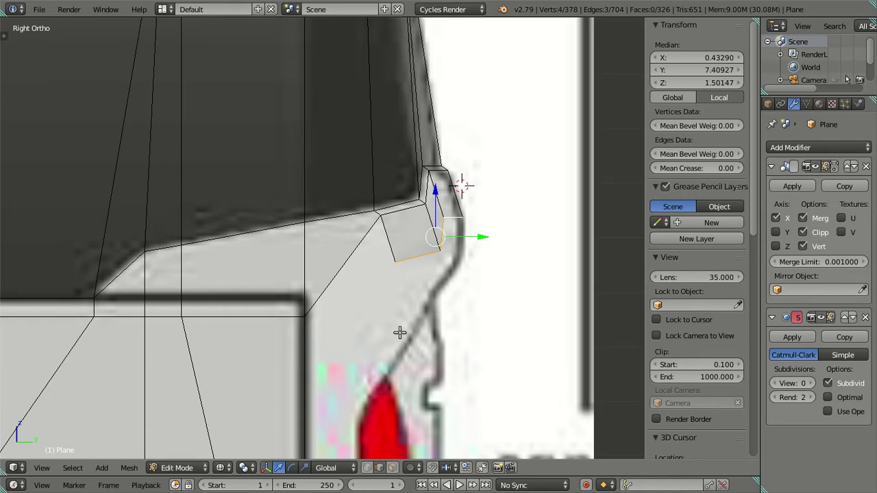
In vertex select mode, pick vertices and the lower edge of the new face, then cancel a trial move
left_click(366, 469)
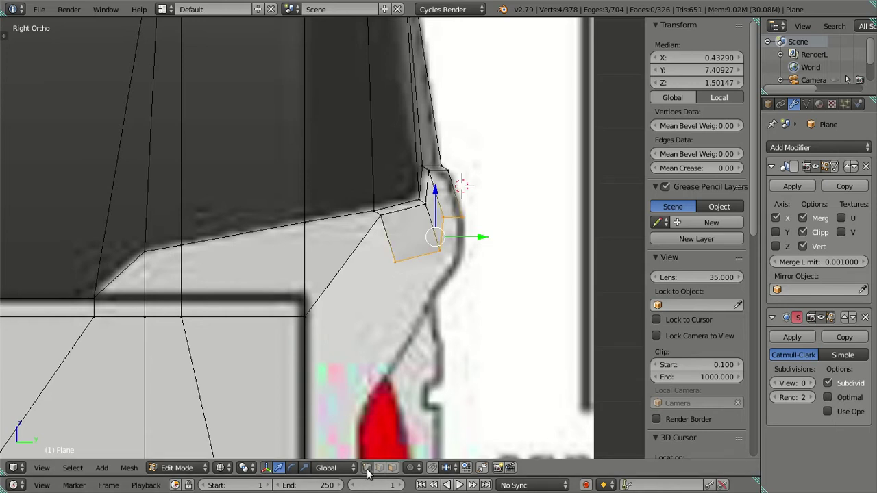
left_click(435, 255)
left_click(448, 218)
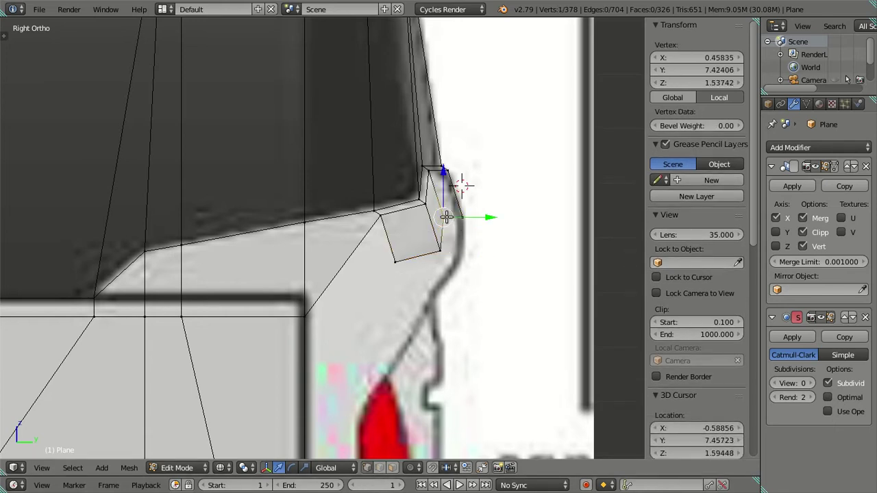
left_click(447, 252)
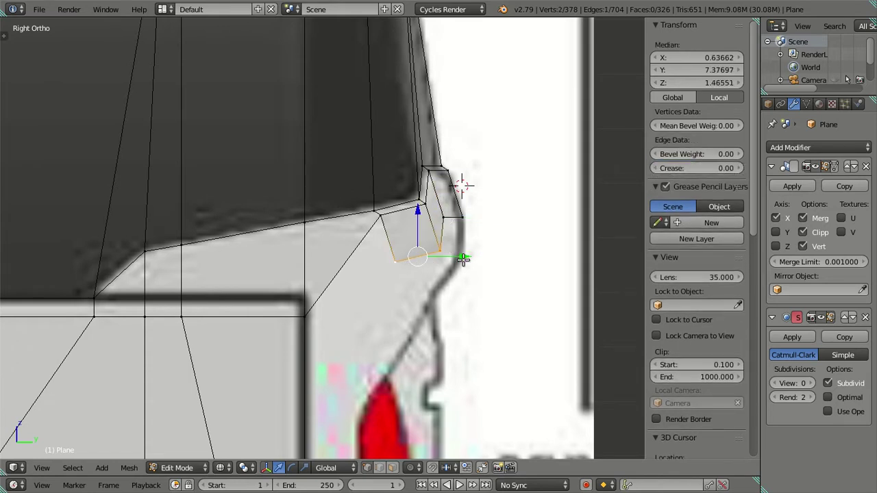
key("g")
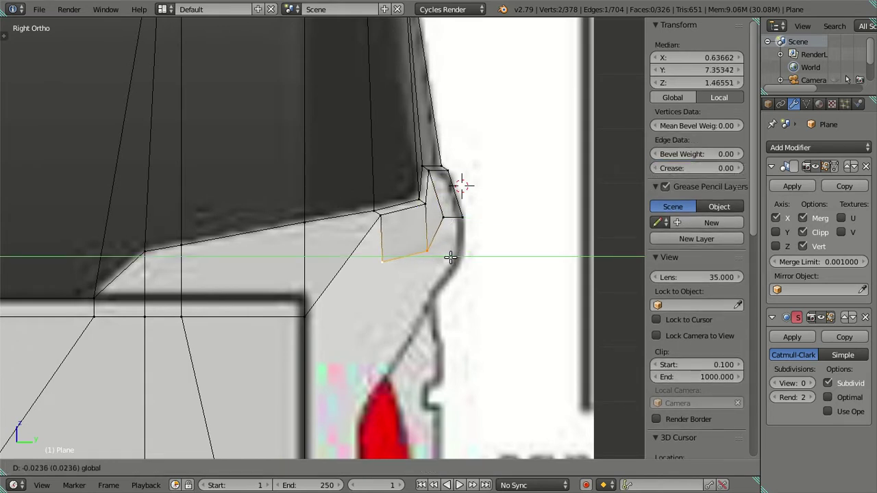
right_click(451, 257)
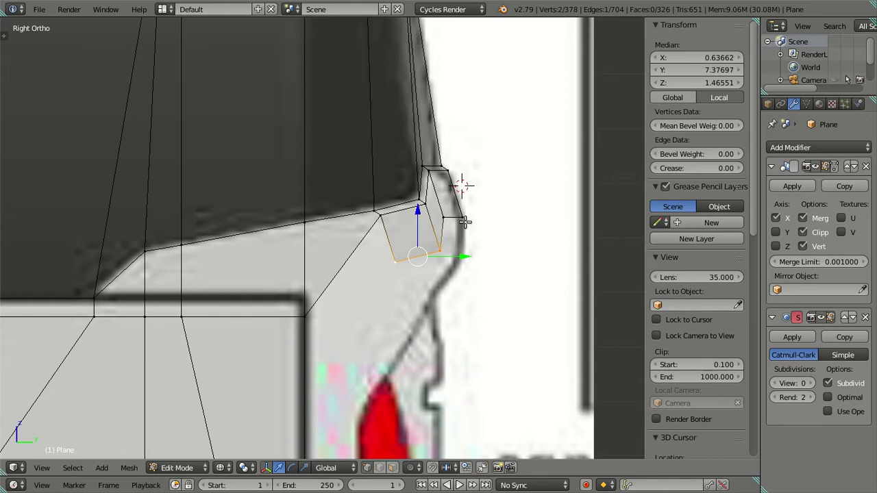
Reselect the rear corner edge path, extrude it again in side view and start lowering it vertically
middle_click_drag(464, 221, 446, 239)
key("a")
right_click(449, 225)
right_click(310, 316, "ctrl")
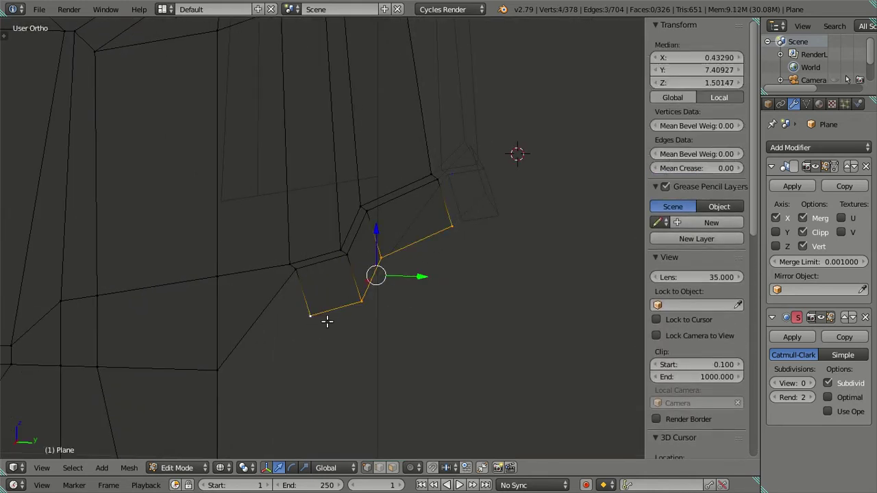
key("KP_3")
key("e")
right_click(418, 256)
key("g")
key("z")
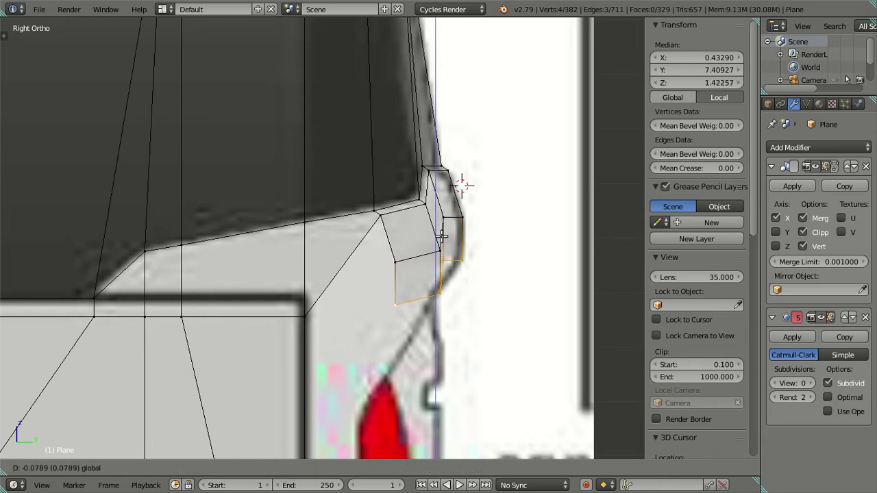
Lower the extruded edge and a corner vertex onto the rear outline, then shift that edge along the bus length
left_click(439, 237)
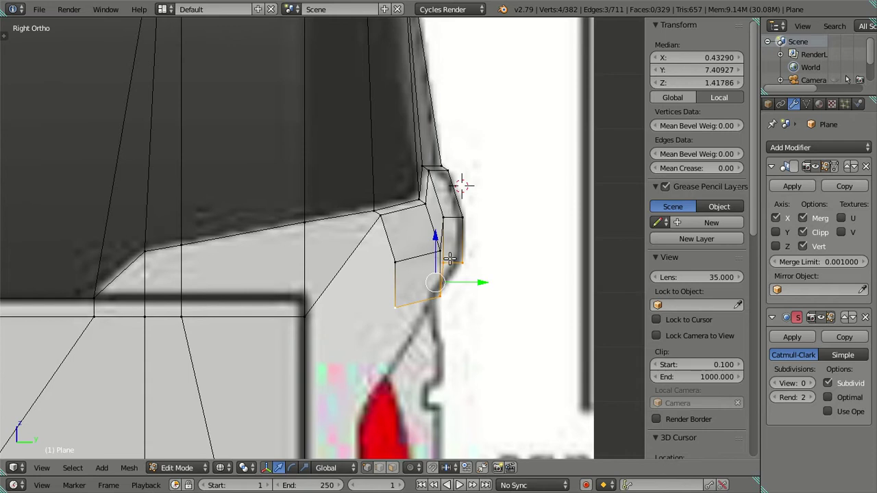
right_click(442, 290)
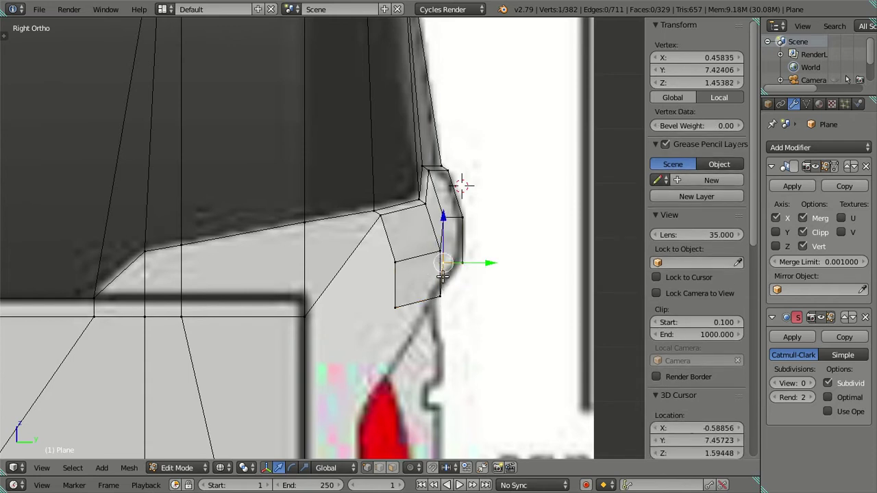
key("g")
key("z")
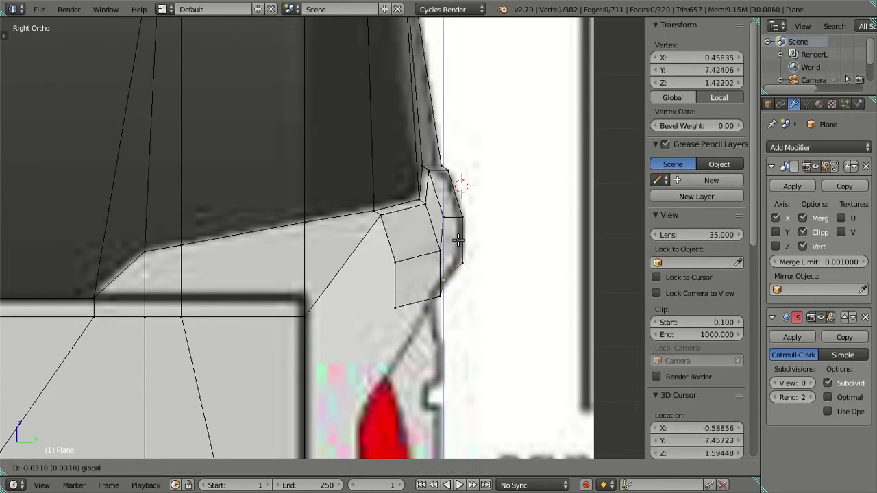
left_click(458, 243)
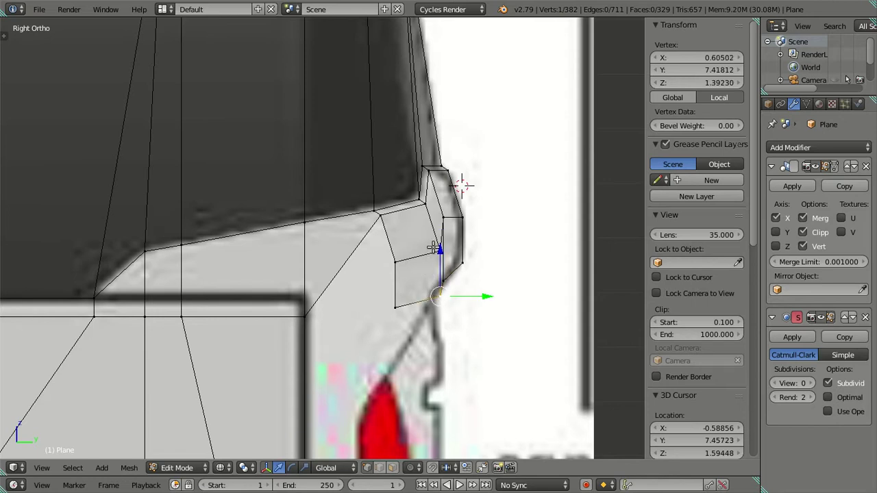
right_click(438, 257, "shift")
key("g")
key("y")
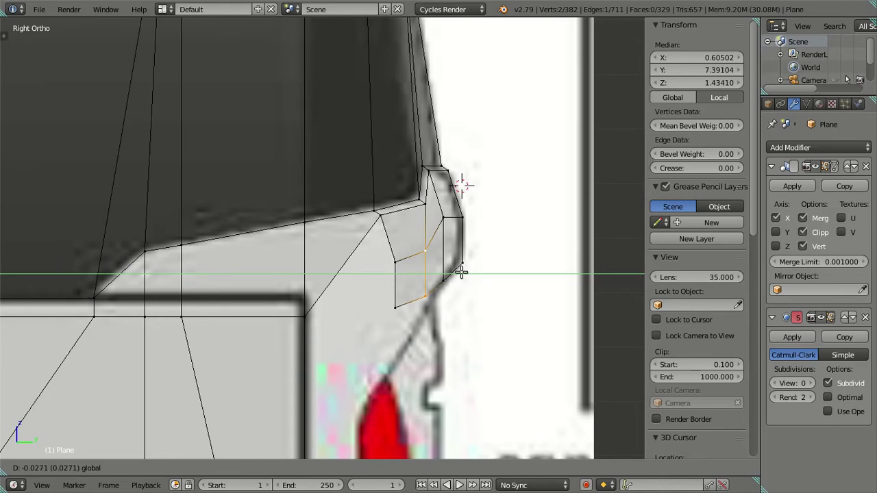
left_click(461, 272)
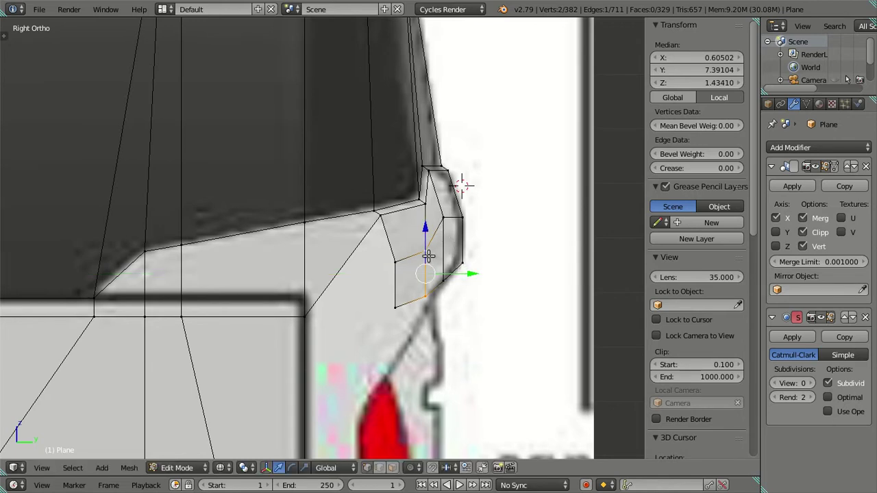
left_click_drag(463, 272, 463, 273)
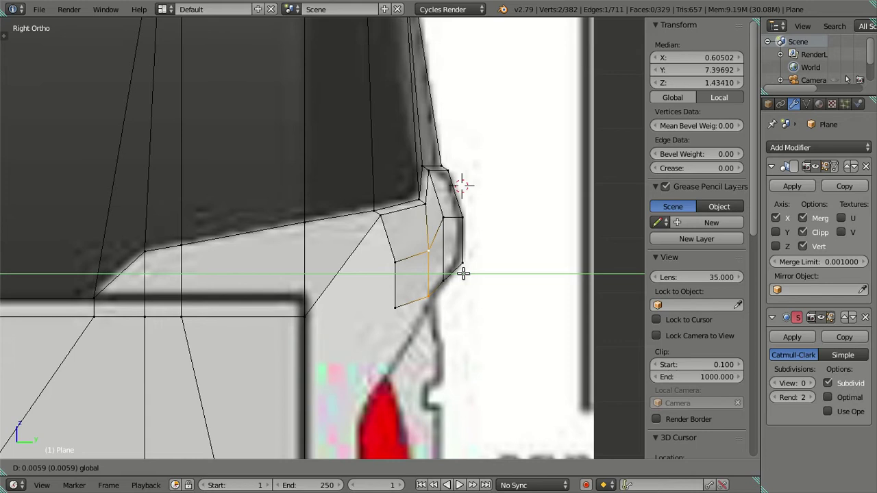
Move the inner vertical edge along the bus and down, and lower a corner vertex onto the blueprint outline
right_click(394, 261)
right_click(395, 306, "shift")
left_click_drag(415, 282, 432, 285)
mouse_move(389, 242)
left_mouse_down()
mouse_move(404, 276)
mouse_move(393, 316)
left_mouse_up()
right_click(385, 288)
left_click(393, 318)
Switch to the back view, deselect, and select a vertex at the rear corner
key("ctrl+KP_1")
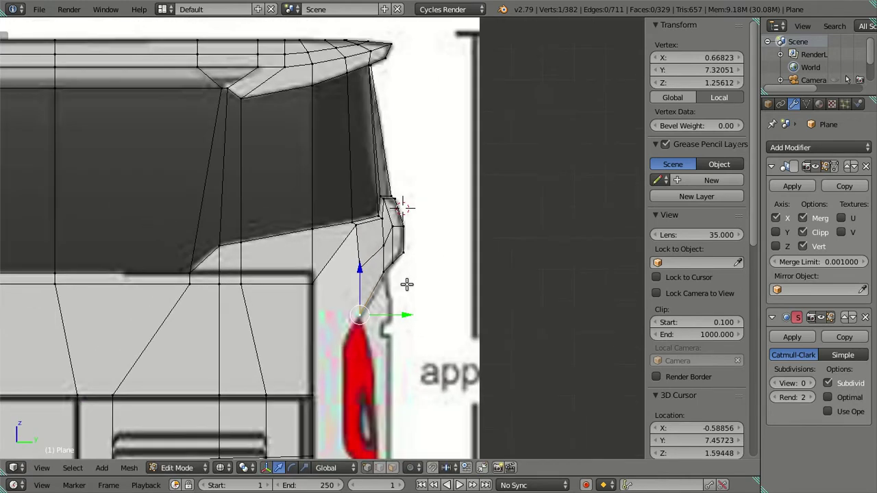
scroll(405, 281, "up", 2)
key("a")
middle_click_drag(240, 270, 302, 255, "shift")
scroll(302, 254, "up", 1)
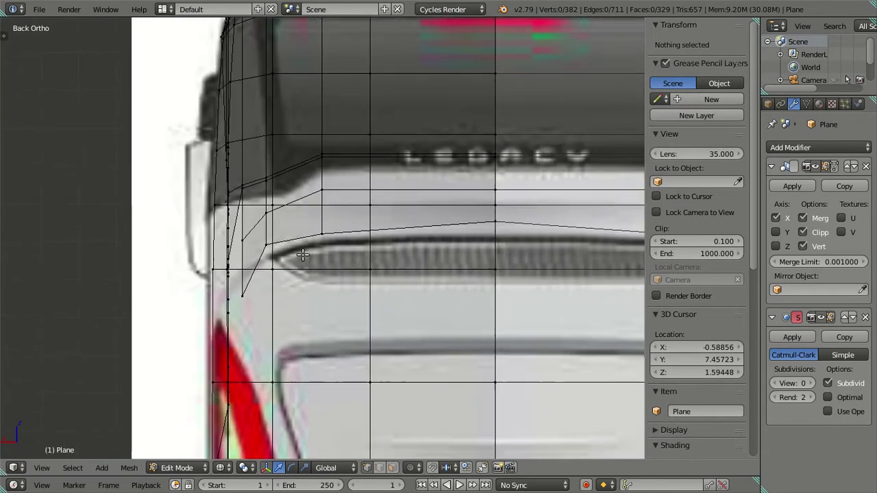
right_click(265, 242)
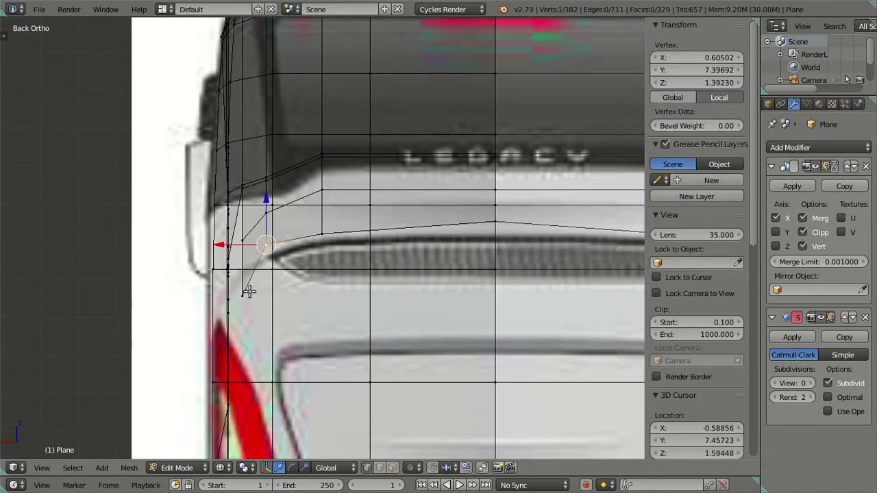
Check the side view, then in the back view move a rear corner vertex vertically onto the blueprint
scroll(248, 291, "down", 3)
scroll(248, 292, "down", 4)
key("KP_3")
scroll(356, 272, "up", 2)
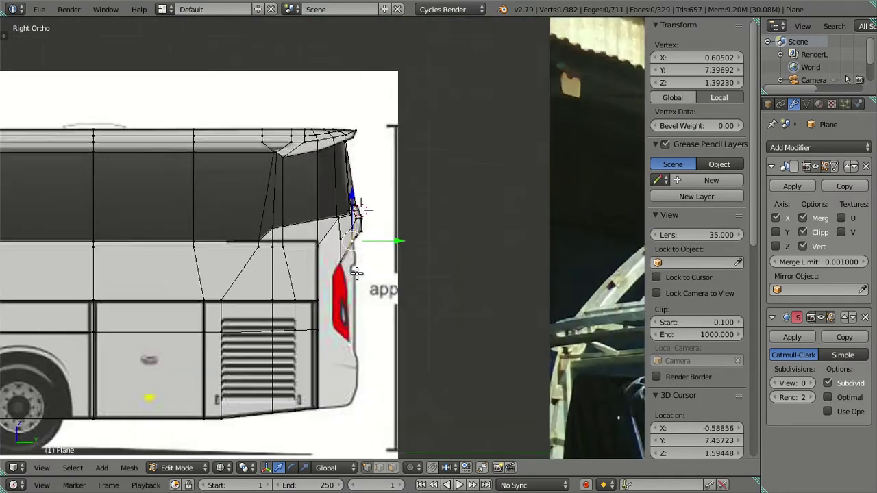
scroll(356, 273, "up", 3)
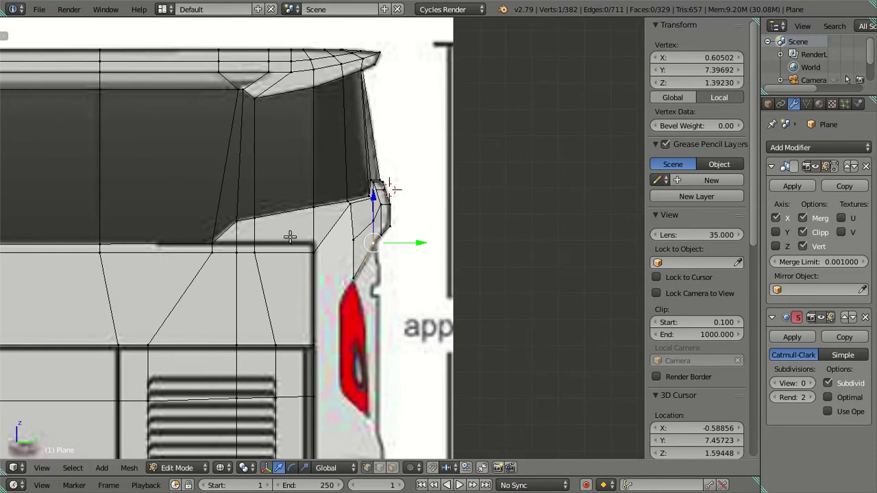
key("ctrl+KP_1")
scroll(295, 243, "up", 2)
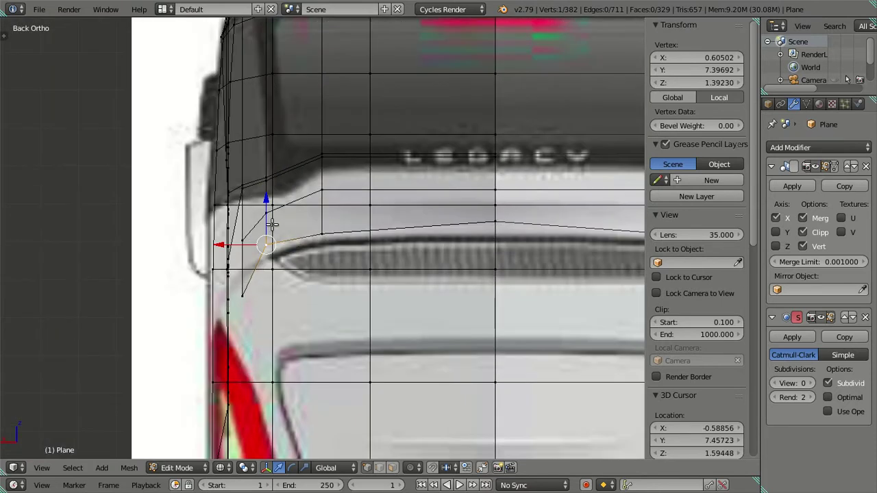
right_click(497, 221)
key("g")
key("z")
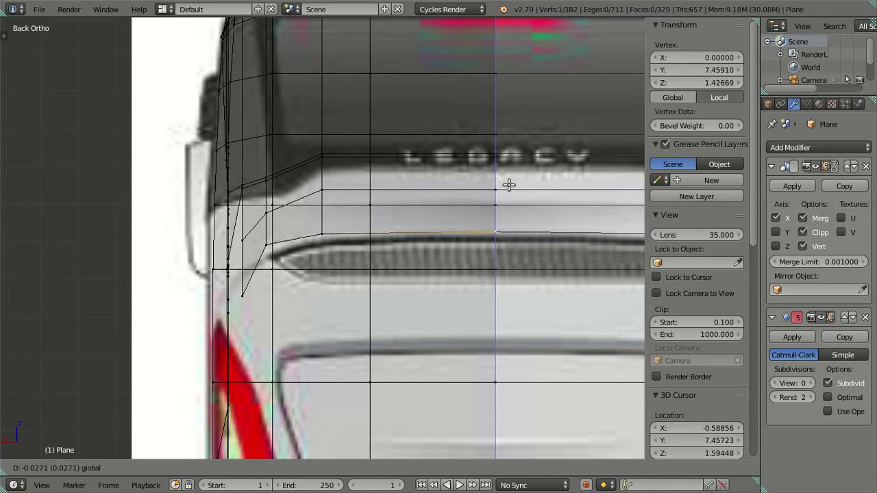
left_click(411, 193)
Move another corner vertex vertically, then deselect and check the shape in solid shading
right_click(264, 243)
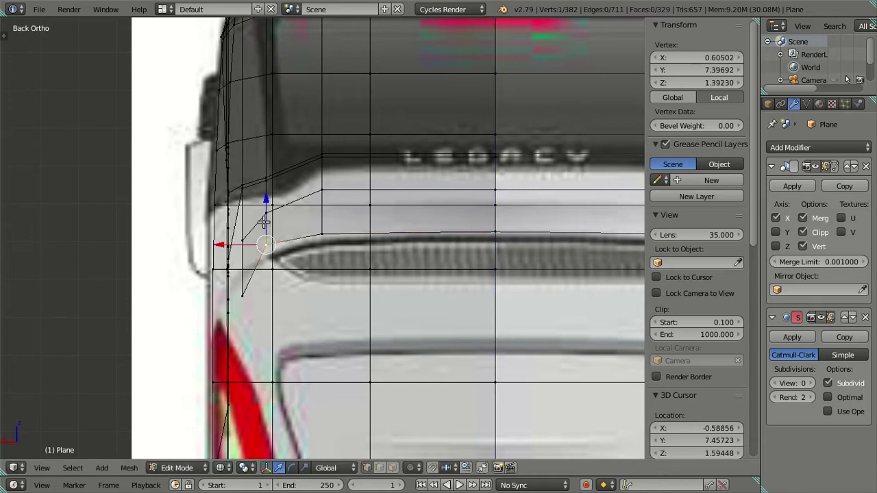
key("g")
key("z")
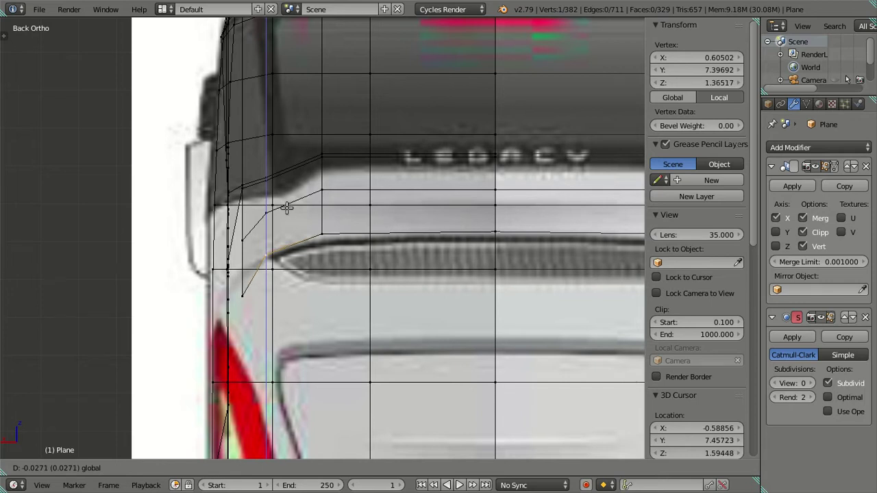
left_click(286, 202)
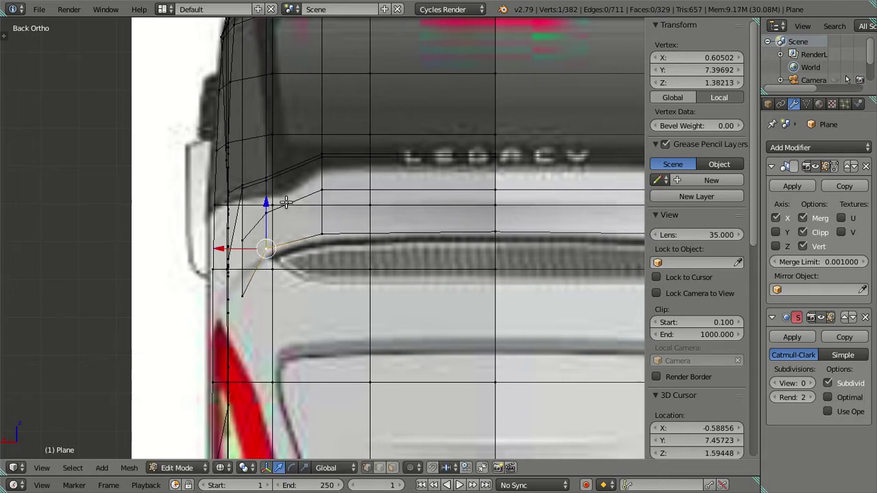
key("a")
key("z")
key("z")
Raise the next corner vertex vertically onto the back blueprint above the rear light strip
right_click(272, 205)
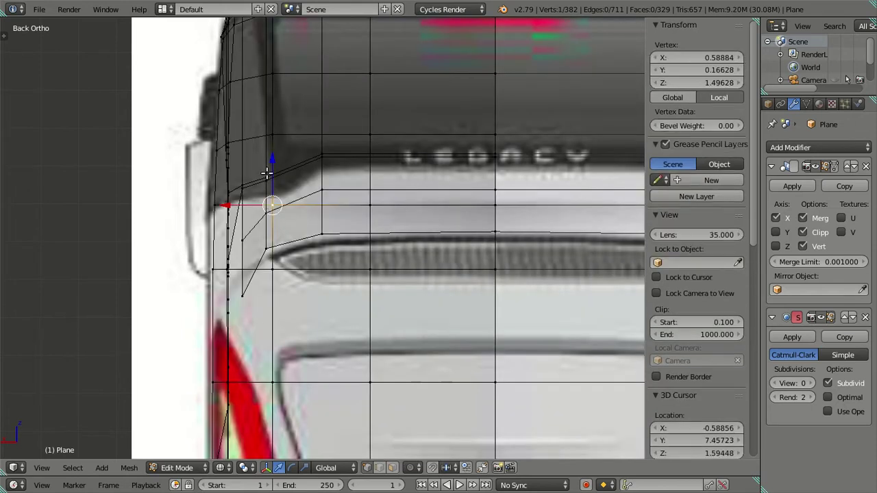
key("a")
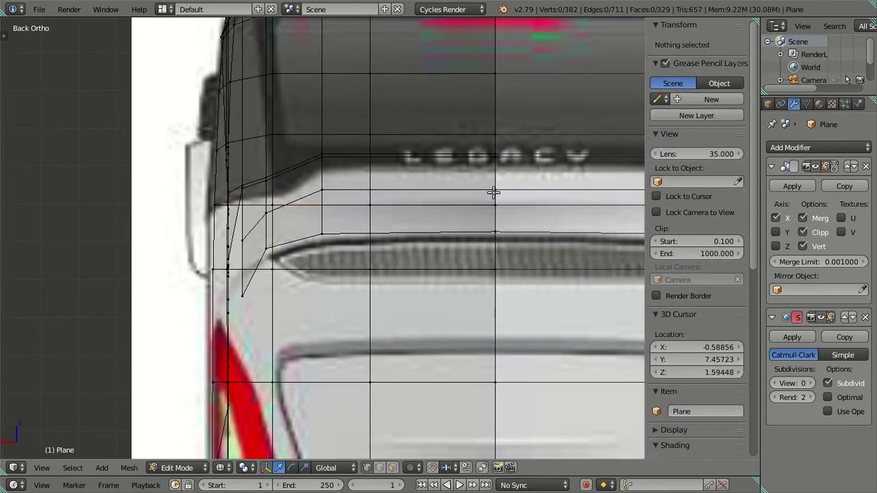
right_click(268, 207)
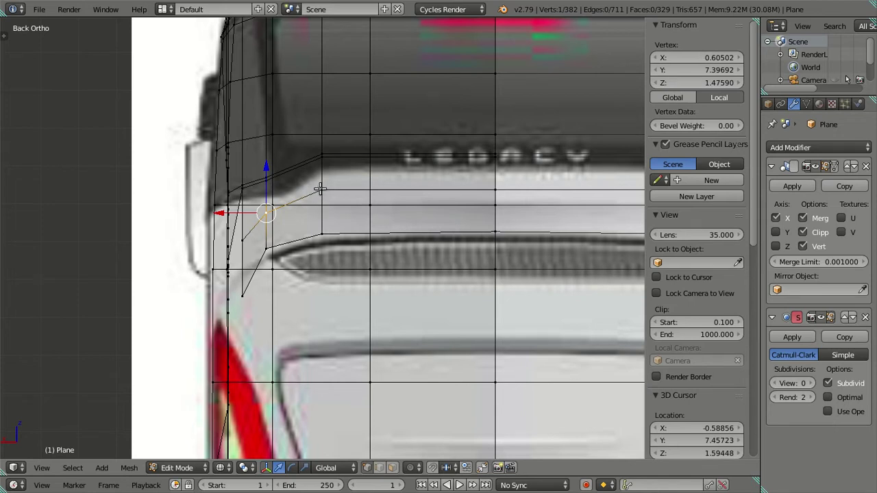
key("a")
right_click(244, 233)
key("g")
key("z")
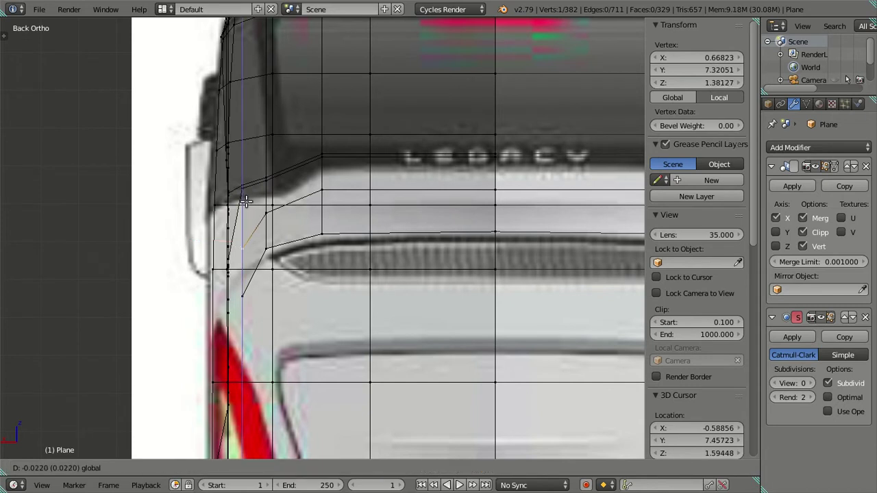
left_click(245, 200)
Lower the edge above the rear light toward the taillight
key("a")
scroll(274, 205, "down", 4)
scroll(296, 196, "up", 5)
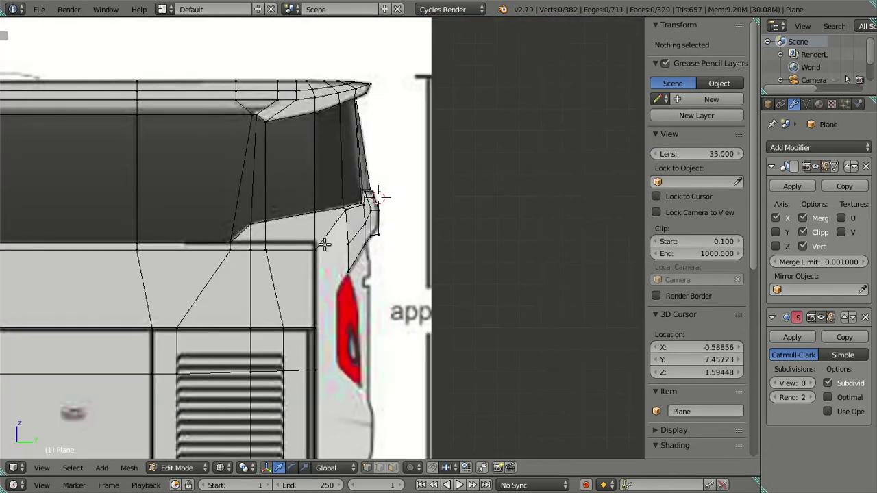
scroll(351, 245, "up", 1)
scroll(349, 219, "up", 1)
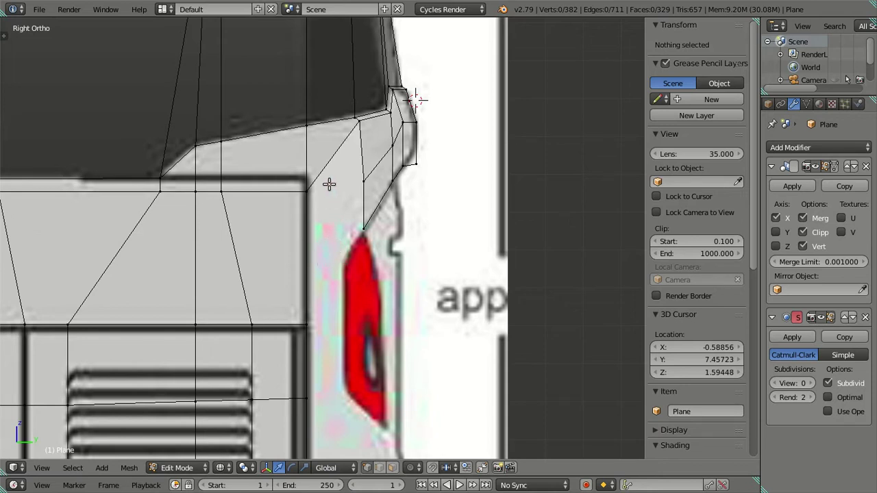
left_click(382, 183)
left_click(390, 218, "shift")
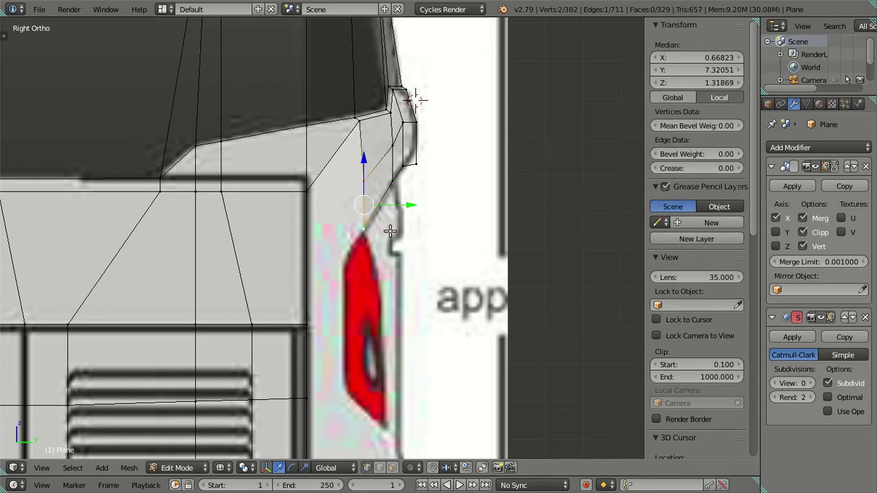
scroll(387, 227, "down", 3)
scroll(386, 226, "up", 2)
scroll(386, 219, "up", 2)
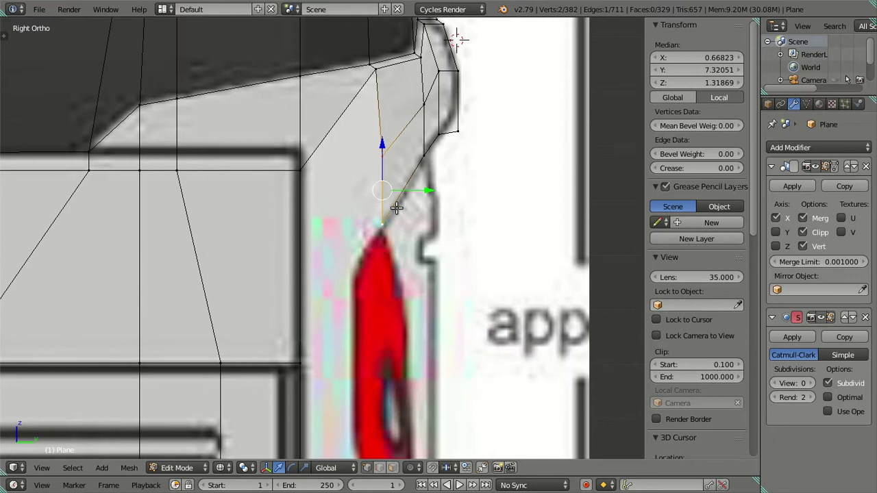
key("g")
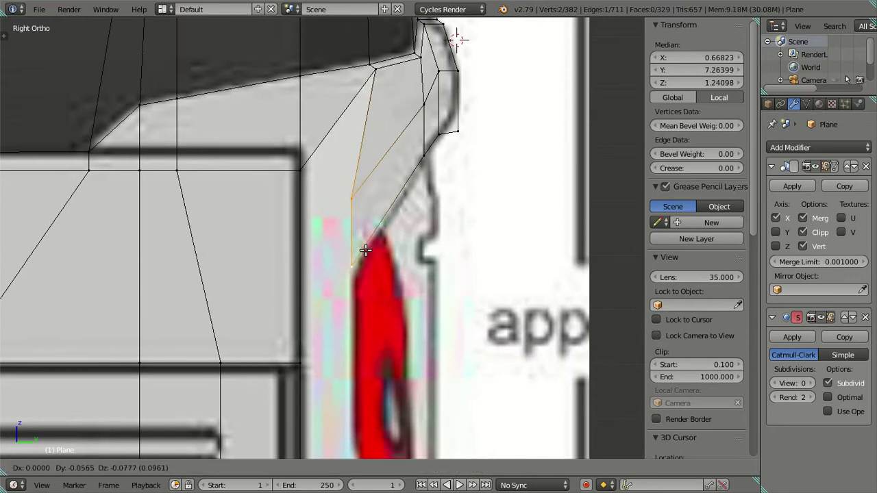
left_click(368, 242)
Select rear-corner vertices and inspect the smoothed corner in Object Mode, ending in Back view
right_click(417, 106)
right_click(418, 147)
middle_click_drag(382, 166, 347, 296)
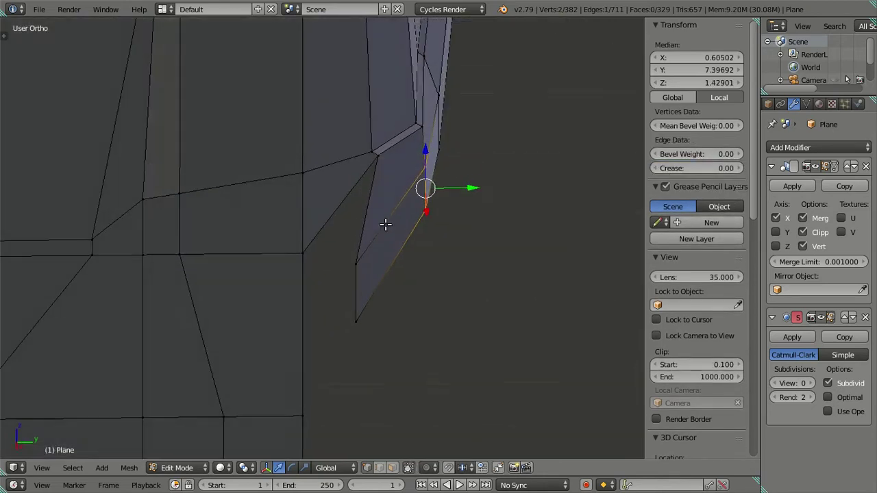
scroll(336, 281, "up", 2)
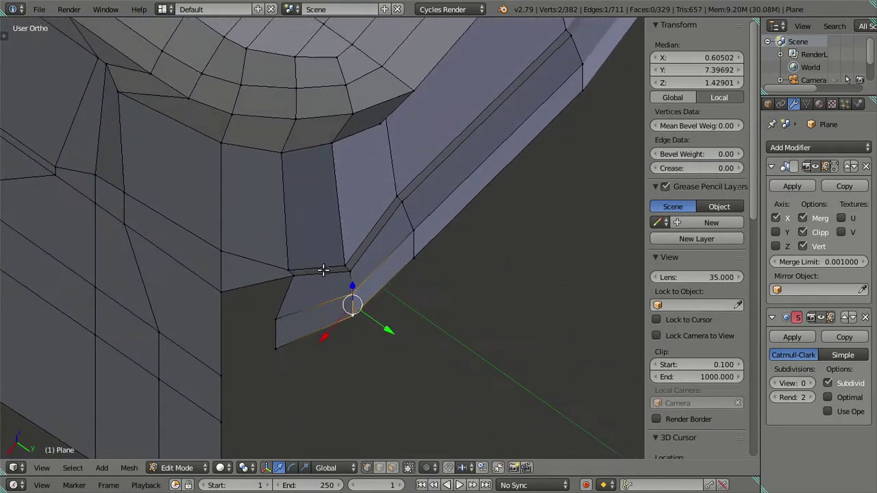
key("Tab")
scroll(319, 244, "up", 2)
scroll(279, 208, "up", 2)
mouse_move(235, 248)
middle_mouse_down()
mouse_move(241, 274)
mouse_move(231, 280)
mouse_move(213, 217)
mouse_move(232, 204)
middle_mouse_up()
key("KP_1")
key("ctrl+KP_1")
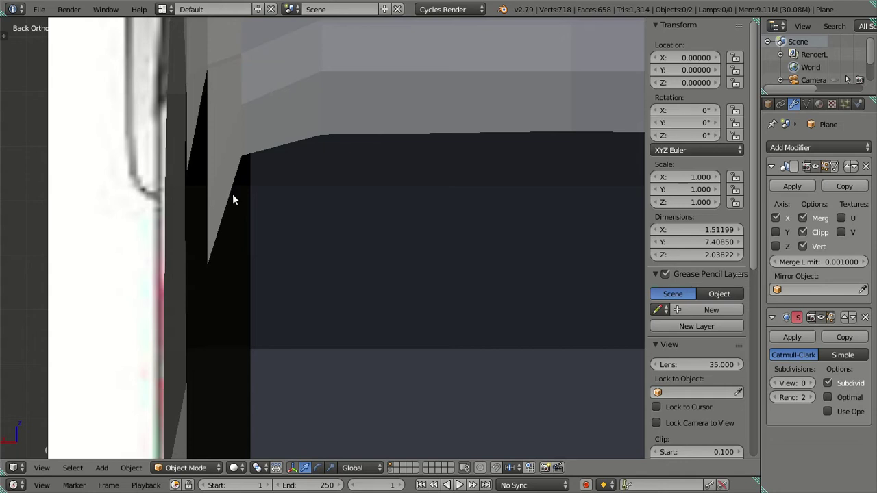
In Back wireframe view, nudge the rear vertical side edge along X onto the blueprint
key("Tab")
key("z")
right_click(213, 204)
right_click(206, 263, "shift")
key("g")
key("x")
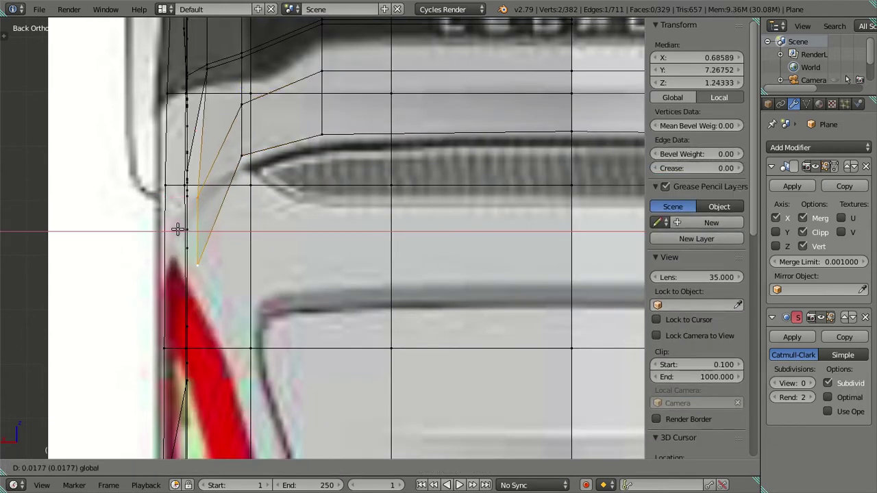
left_click(177, 228)
Check the adjusted rear corner as a smoothed mesh from several angles, including Right view
key("a")
scroll(196, 228, "down", 2)
mouse_move(237, 226)
middle_mouse_down()
mouse_move(274, 265)
mouse_move(323, 268)
middle_mouse_up()
key("a")
key("z")
key("a")
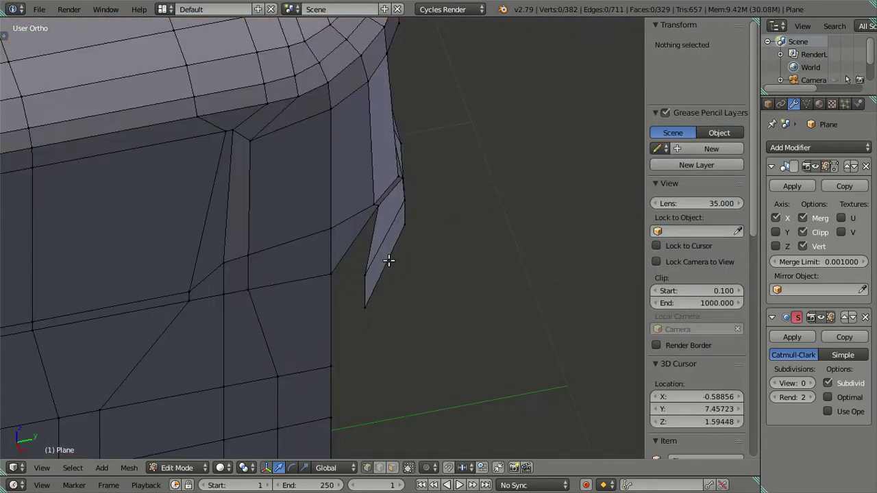
scroll(388, 258, "up", 3)
scroll(438, 211, "up", 3)
key("Tab")
mouse_move(389, 174)
middle_mouse_down()
mouse_move(219, 188)
mouse_move(168, 215)
mouse_move(152, 252)
mouse_move(133, 245)
mouse_move(335, 215)
mouse_move(329, 200)
middle_mouse_up()
key("KP_3")
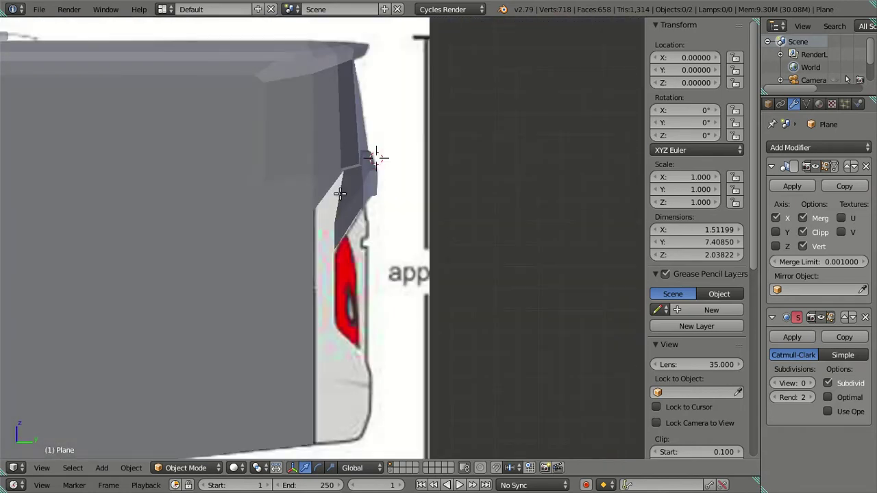
key("Tab")
scroll(361, 231, "down", 1)
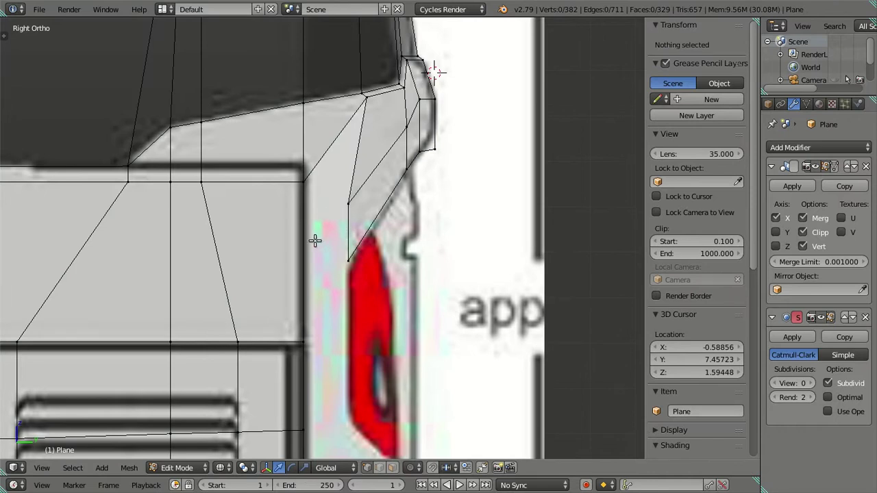
Add an edge loop across the rear corner and fill the two resulting gaps with faces
key("ctrl+r")
left_click(327, 205)
left_click(340, 231)
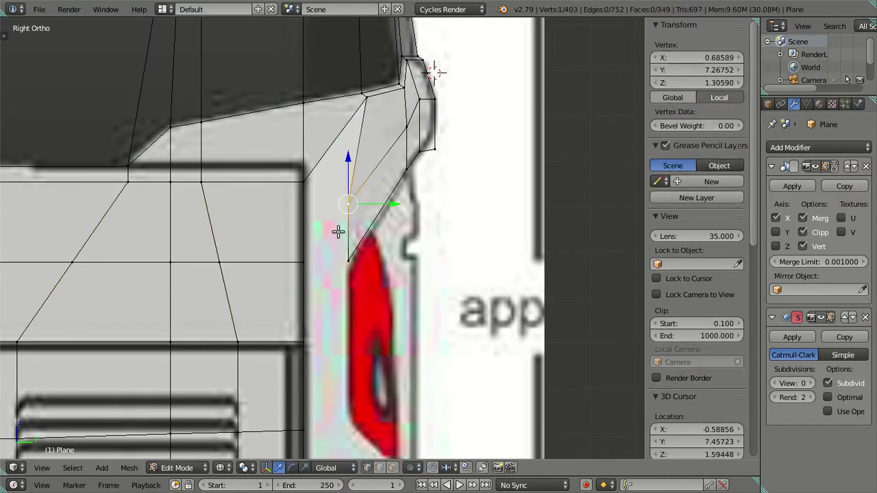
key("f")
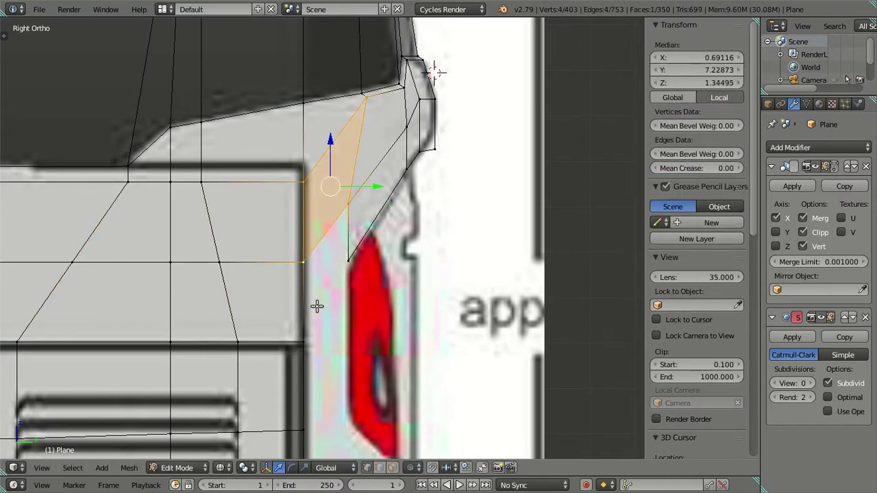
right_click(305, 339)
right_click(347, 274, "shift")
scroll(346, 274, "down", 2)
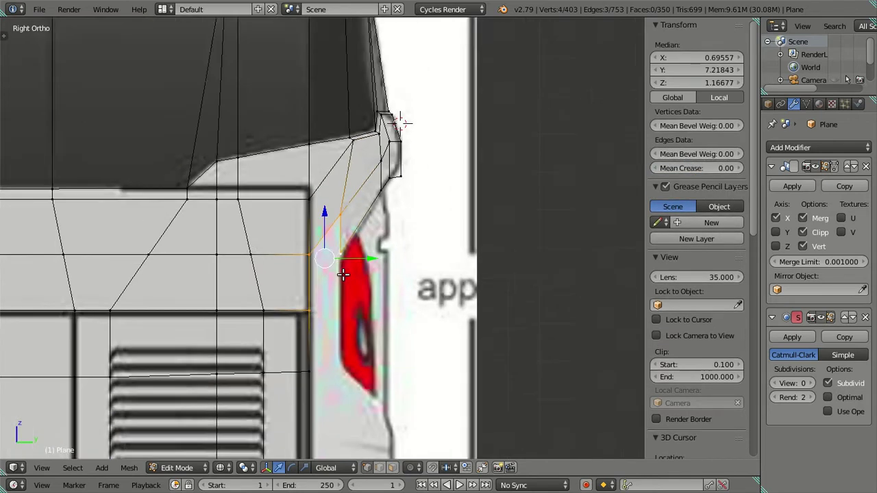
key("f")
key("a")
Raise two spoiler-edge vertices vertically along Z
middle_click_drag(373, 300, 387, 216, "shift")
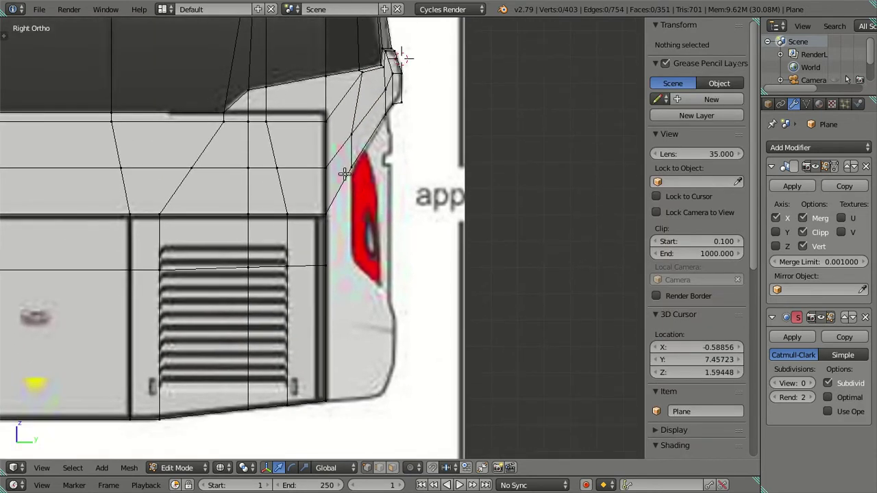
scroll(346, 174, "up", 1)
middle_click_drag(380, 129, 362, 153, "shift")
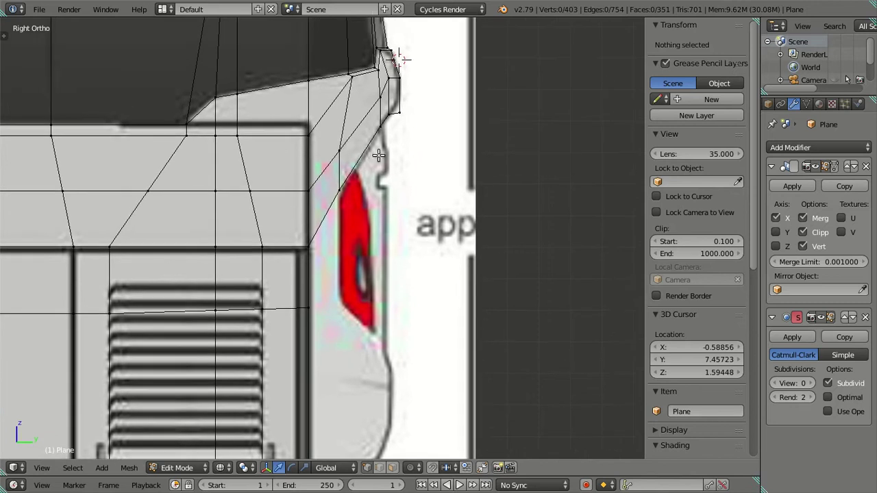
middle_click_drag(421, 115, 322, 249, "shift")
scroll(321, 238, "up", 2)
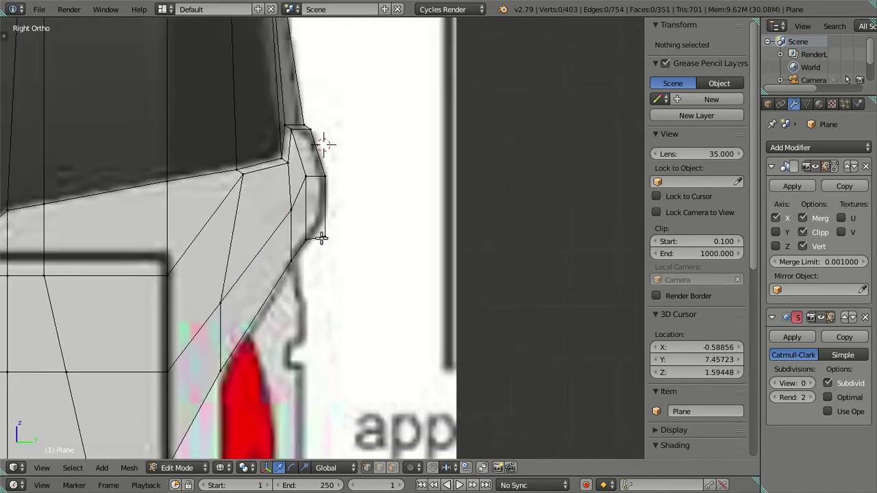
right_click(340, 175)
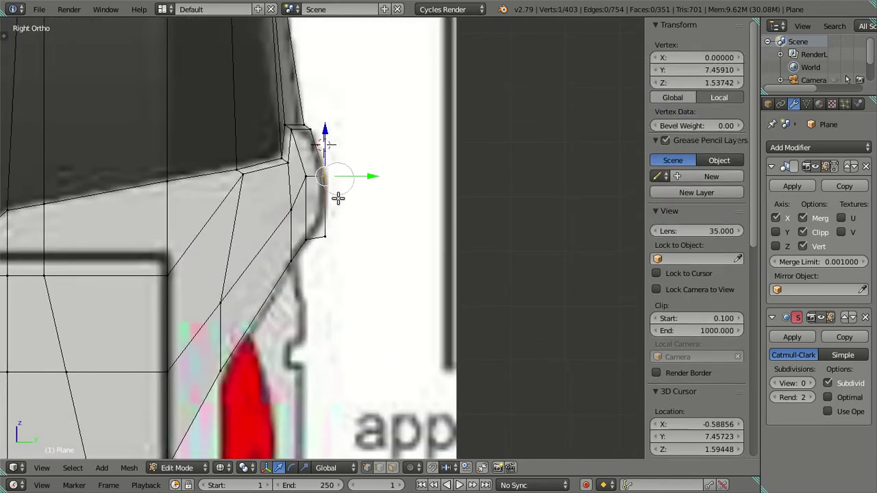
right_click(329, 239, "shift")
key("g")
key("z")
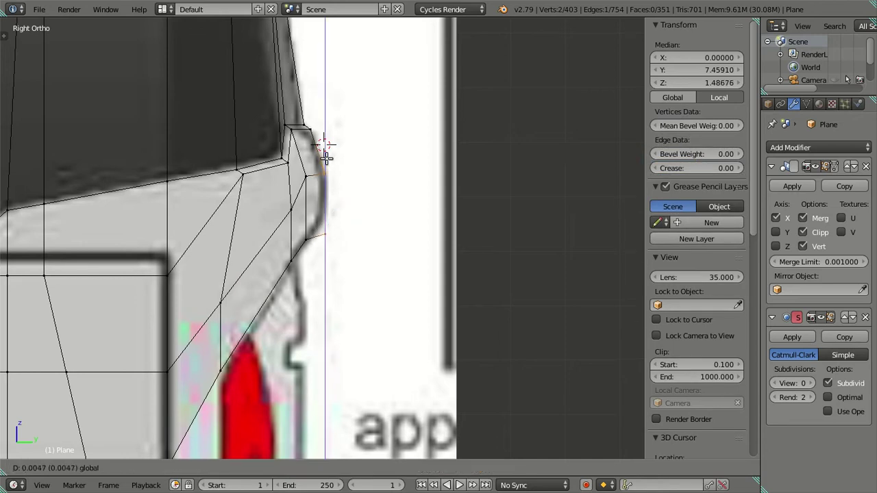
left_click(326, 151)
key("a")
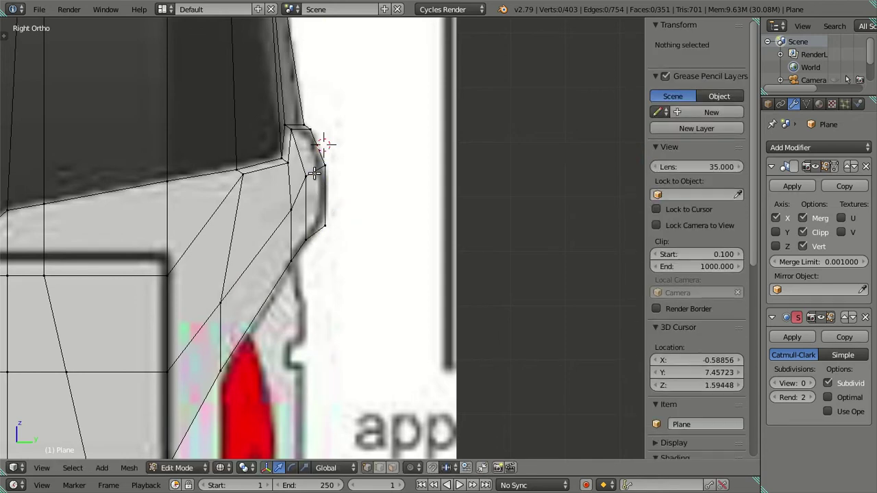
Lower the spoiler's top-corner vertex and adjust the vertex below it along Z
right_click(308, 165)
key("g")
key("z")
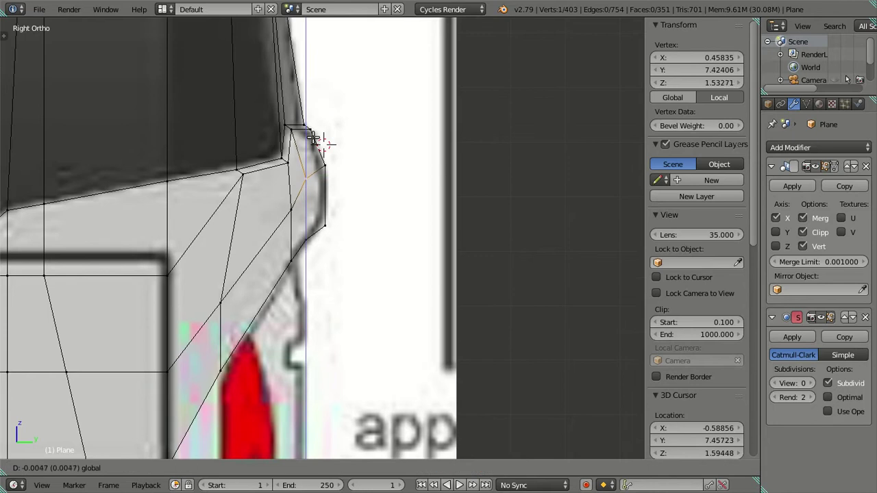
left_click(318, 140)
right_click(295, 175)
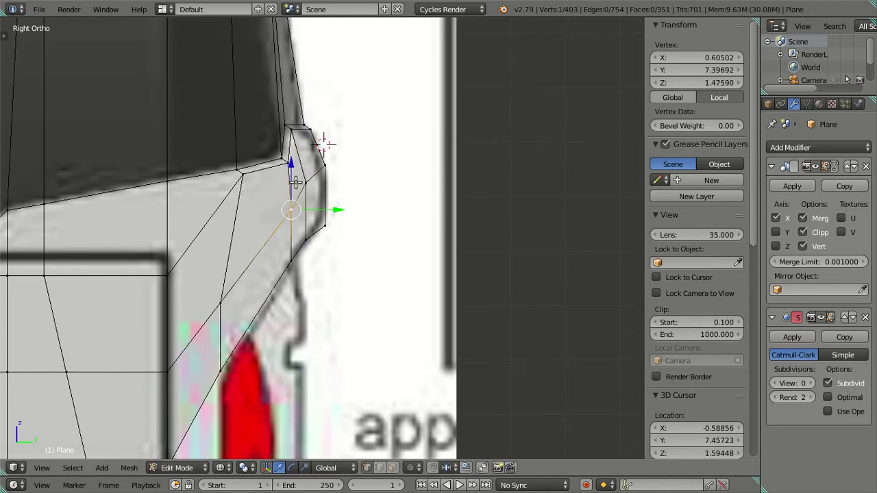
key("g")
key("z")
left_click(292, 167)
key("a")
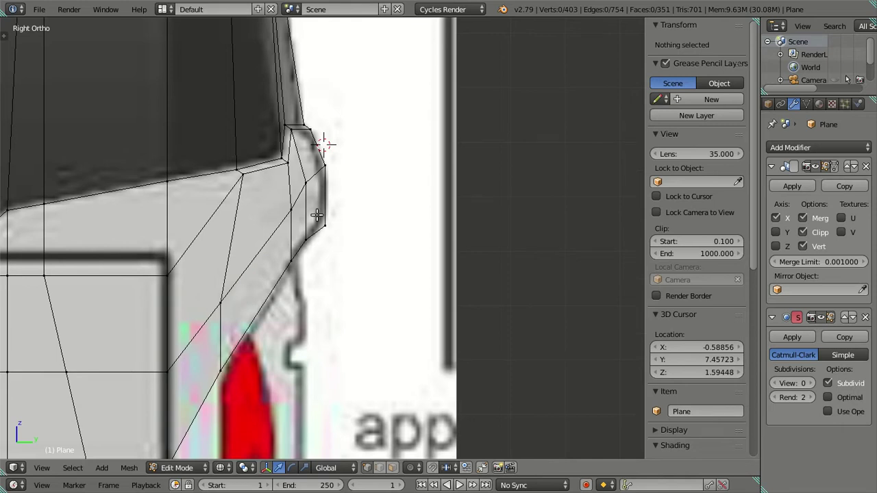
In Right wireframe view, slide the rear-corner edge about 0.01 along the bus length
mouse_move(324, 224)
middle_mouse_down()
mouse_move(332, 266)
mouse_move(304, 247)
mouse_move(313, 221)
mouse_move(335, 233)
mouse_move(313, 227)
mouse_move(303, 210)
mouse_move(263, 220)
mouse_move(280, 297)
mouse_move(308, 272)
mouse_move(322, 225)
mouse_move(313, 212)
mouse_move(280, 254)
mouse_move(266, 307)
mouse_move(246, 233)
middle_mouse_up()
right_click(245, 233)
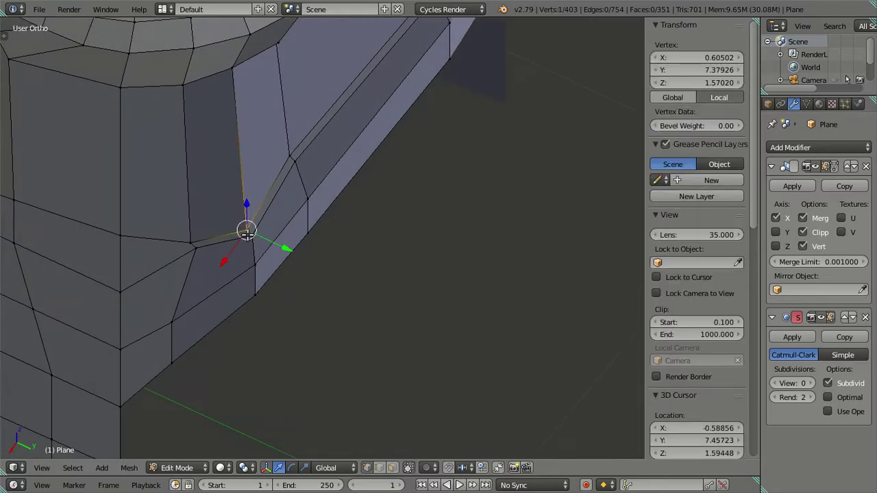
right_click(259, 289, "ctrl")
key("KP_3")
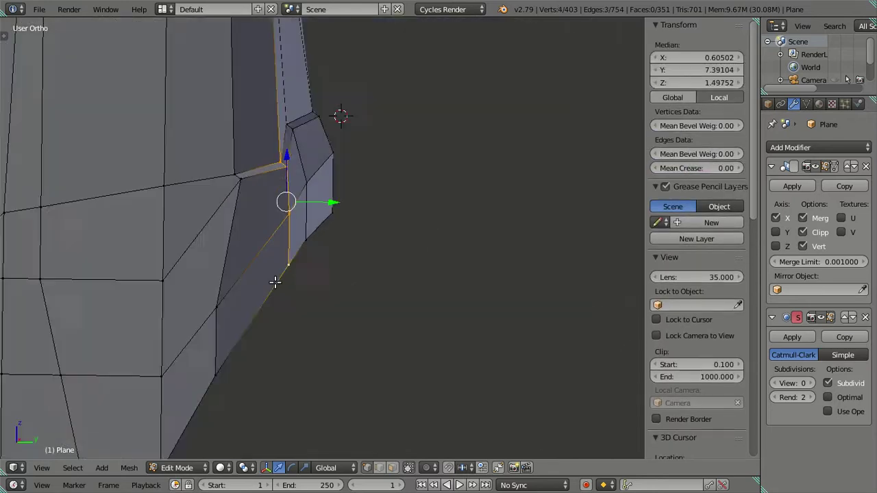
key("z")
left_click_drag(333, 197, 324, 195)
key("a")
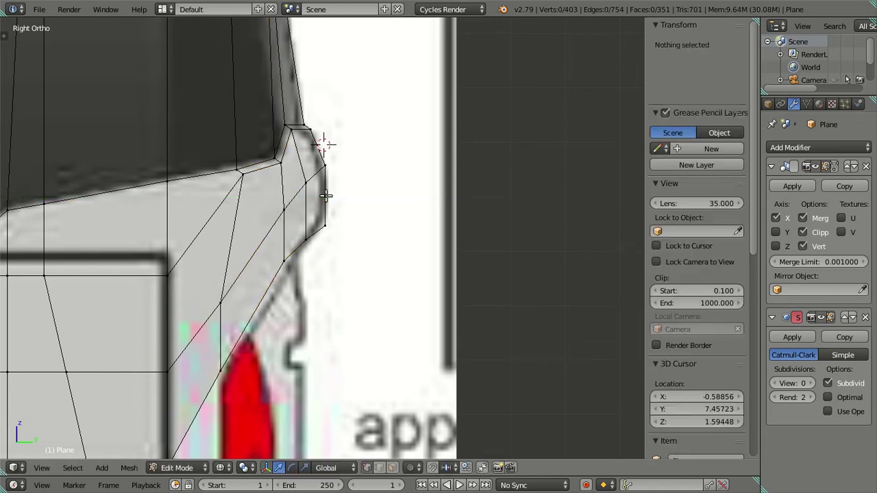
key("z")
scroll(294, 185, "down", 3)
scroll(294, 185, "down", 2)
middle_click_drag(329, 322, 254, 188)
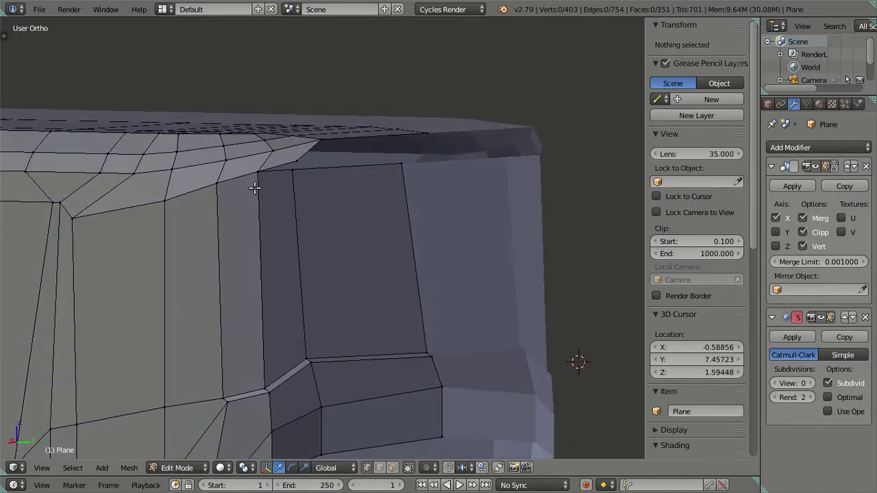
Select the rear pillar edge chain and shift it about 0.012 along the bus length in Right view
right_click(253, 174, "alt")
right_click(274, 150, "shift")
right_click(301, 144, "shift")
middle_click_drag(288, 147, 298, 250)
right_click(255, 175, "shift")
middle_click_drag(261, 179, 402, 108)
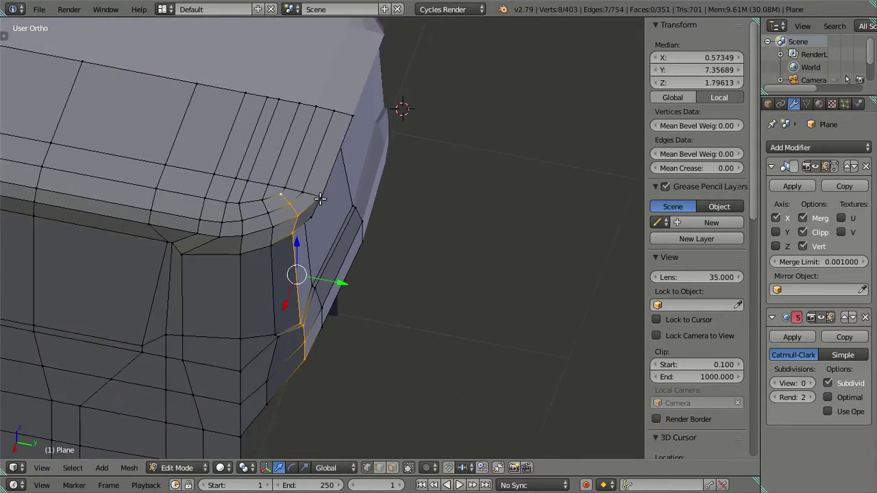
key("KP_3")
middle_click_drag(336, 272, 345, 208, "shift")
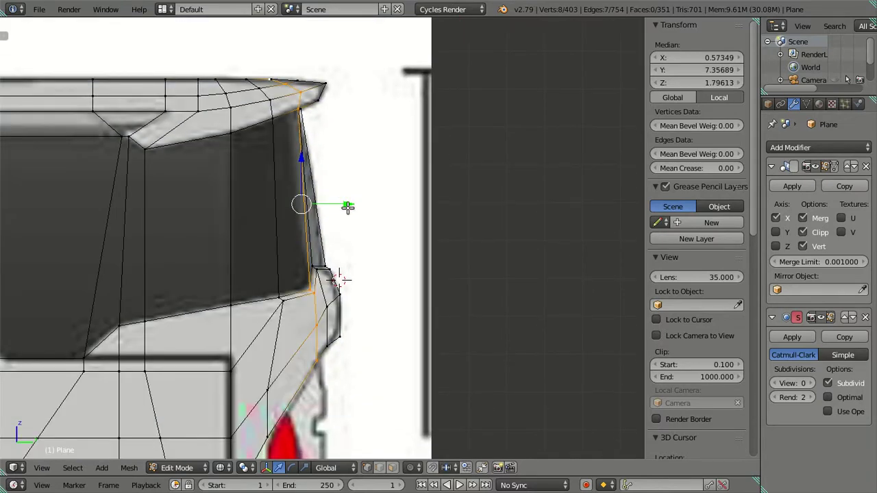
left_click_drag(348, 207, 343, 201)
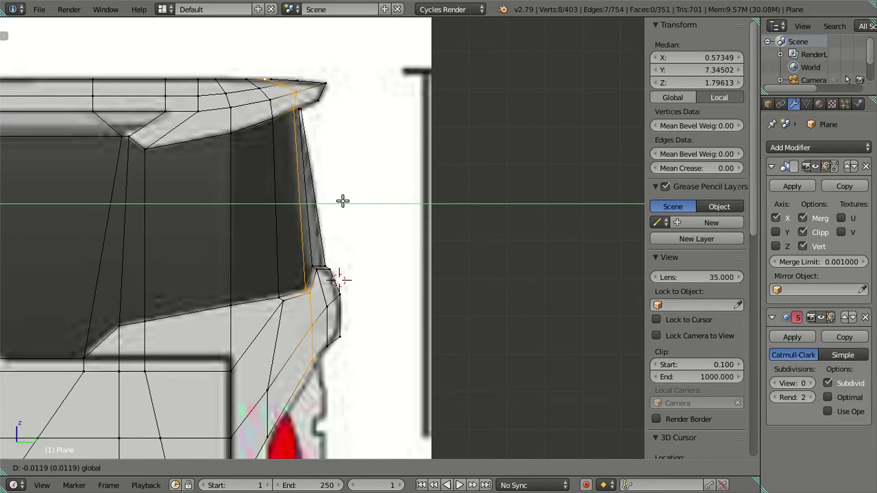
key("a")
mouse_move(329, 190)
middle_mouse_down()
mouse_move(298, 190)
mouse_move(264, 274)
mouse_move(198, 145)
mouse_move(221, 35)
mouse_move(199, 64)
mouse_move(183, 157)
mouse_move(276, 229)
mouse_move(272, 151)
mouse_move(196, 121)
mouse_move(182, 59)
mouse_move(286, 243)
mouse_move(306, 226)
middle_mouse_up()
In Right view, move two vertices below the spoiler down about 0.12 onto the rear profile
key("ctrl+KP_1")
key("z")
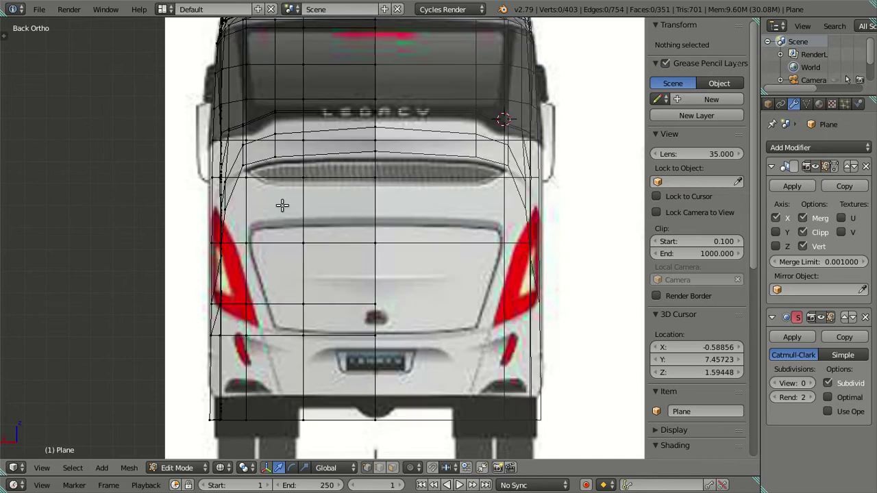
scroll(280, 204, "up", 2)
mouse_move(250, 170)
middle_mouse_down()
mouse_move(278, 212)
mouse_move(369, 156)
middle_mouse_up()
key("KP_3")
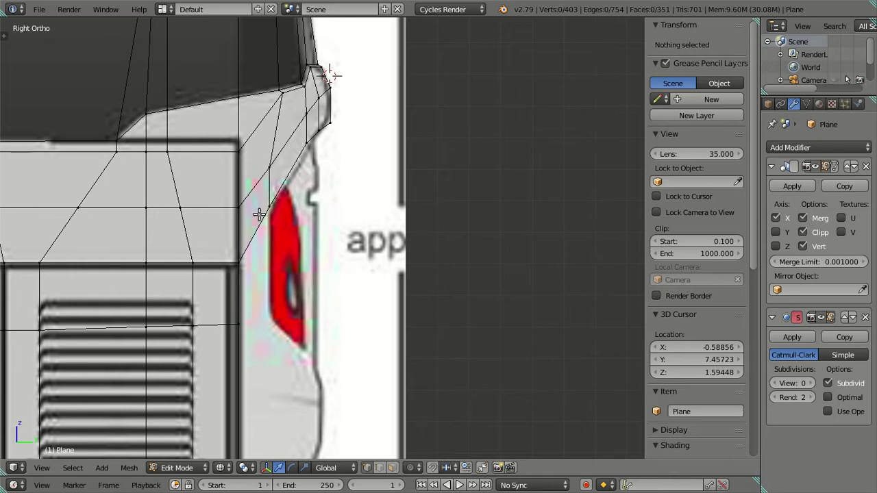
right_click(312, 142)
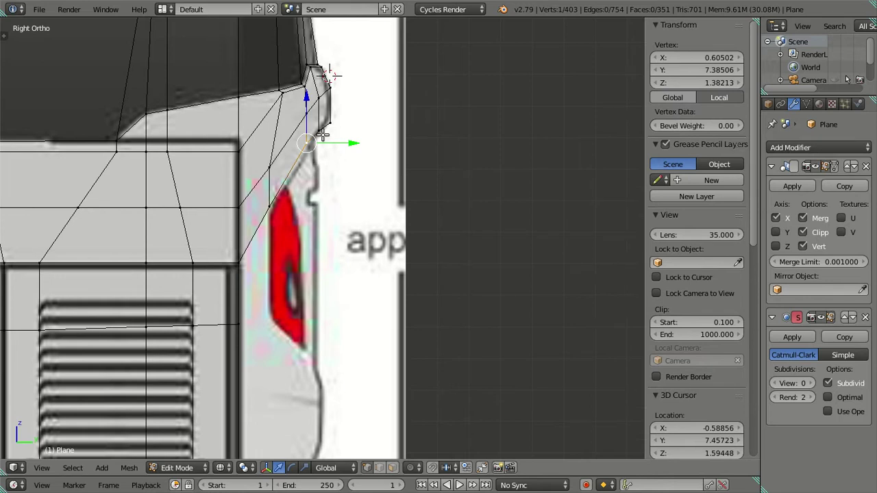
right_click(307, 116, "shift")
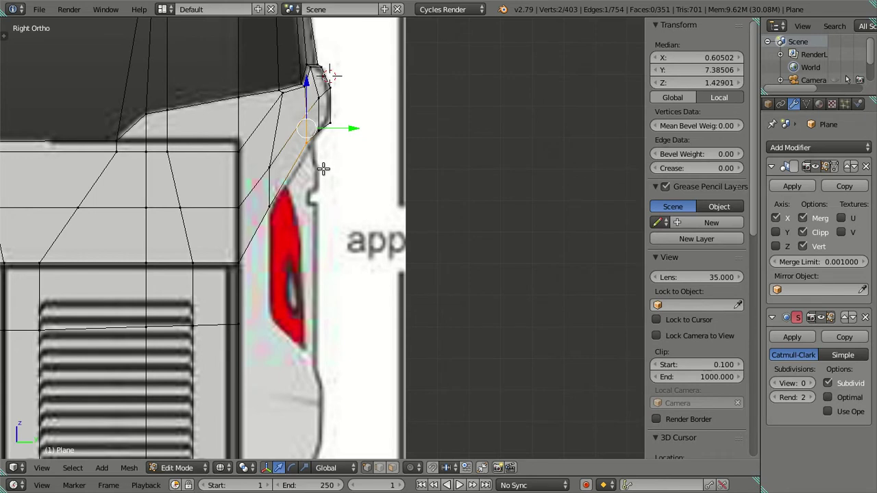
key("g")
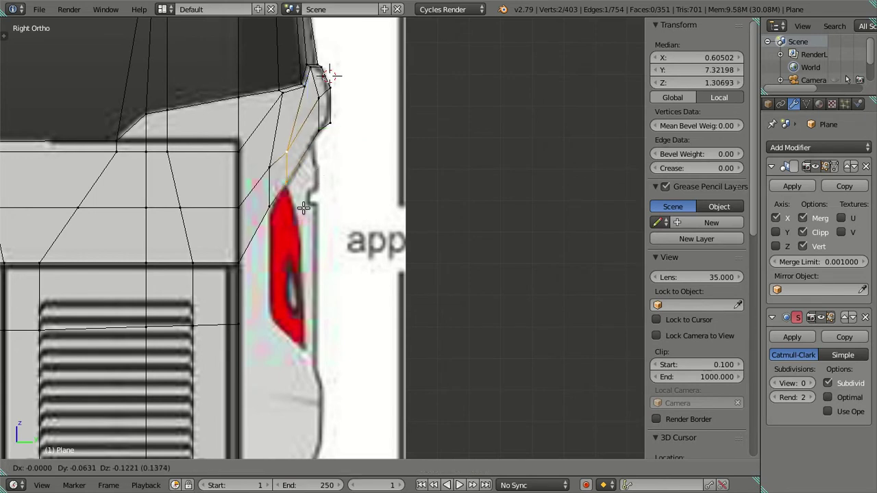
left_click(302, 209)
In Back view, raise the two selected rear-corner vertices slightly
key("ctrl+KP_1")
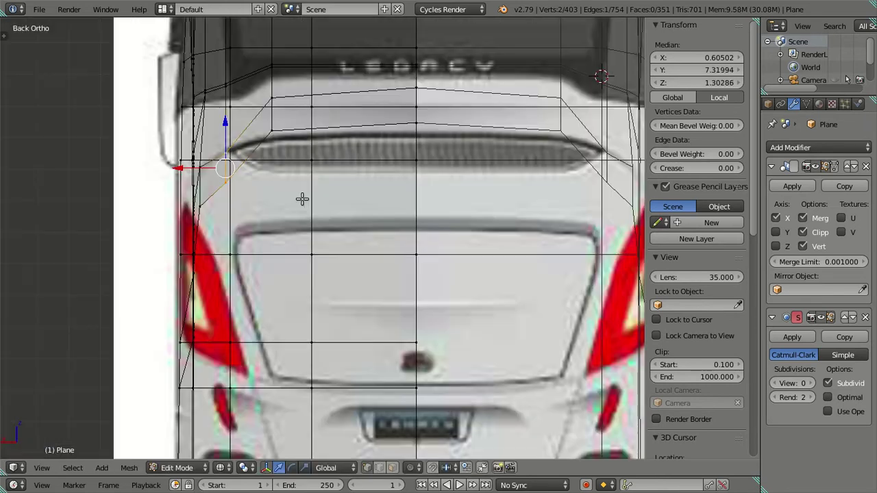
scroll(302, 198, "down", 3)
scroll(302, 198, "down", 3)
scroll(302, 199, "down", 2)
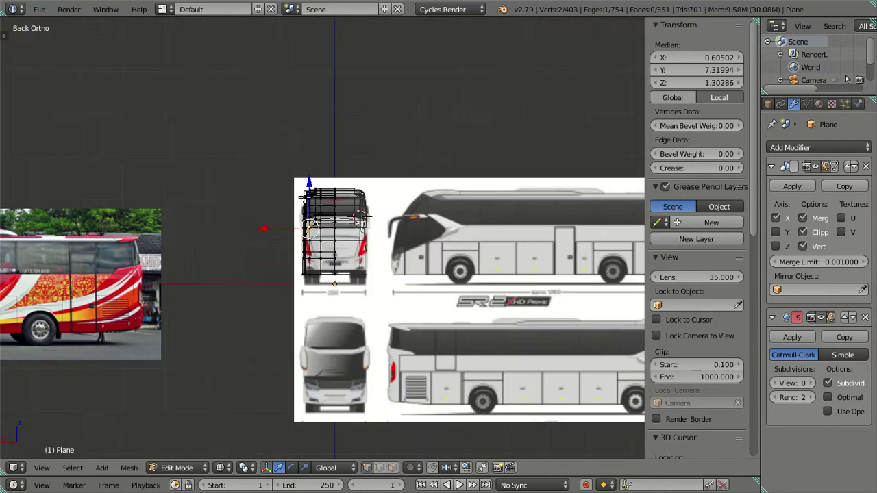
left_click_drag(310, 226, 311, 220)
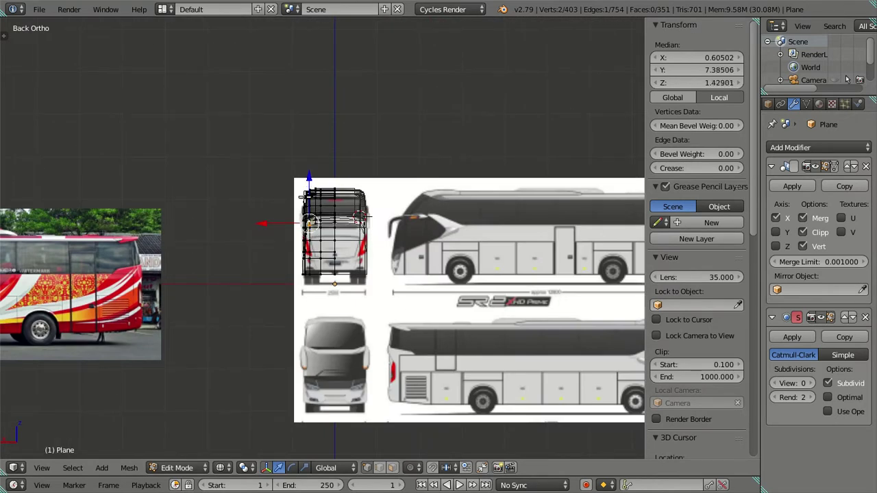
scroll(306, 196, "up", 3)
scroll(306, 196, "up", 2)
key("a")
middle_click_drag(306, 196, 415, 198)
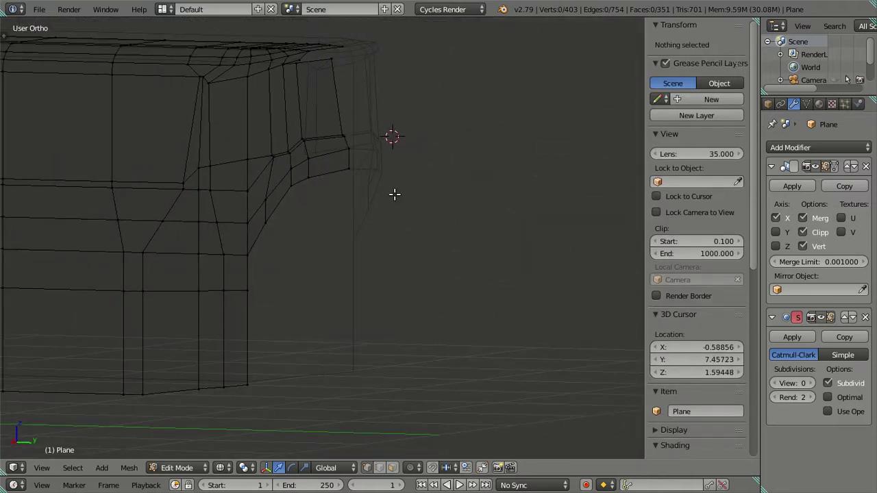
In Right view, lower the vertex below the rear roof corner about 0.005 onto the outline
key("KP_3")
scroll(358, 221, "up", 3)
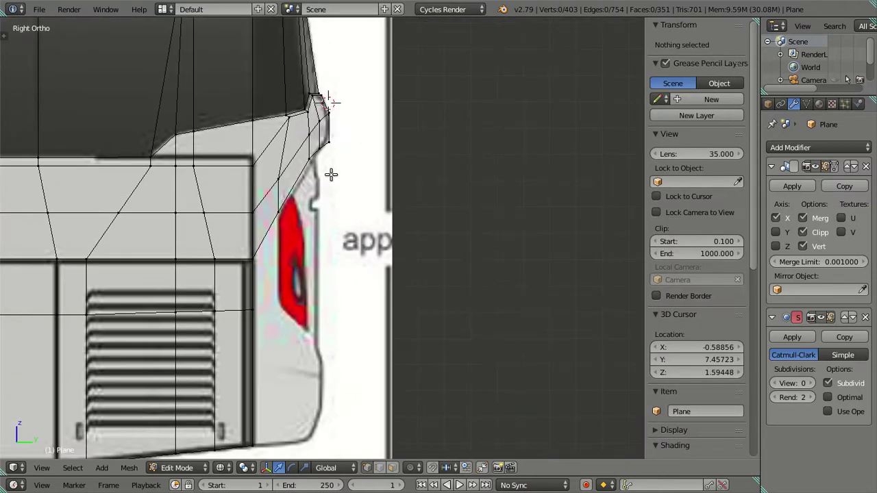
right_click(310, 161)
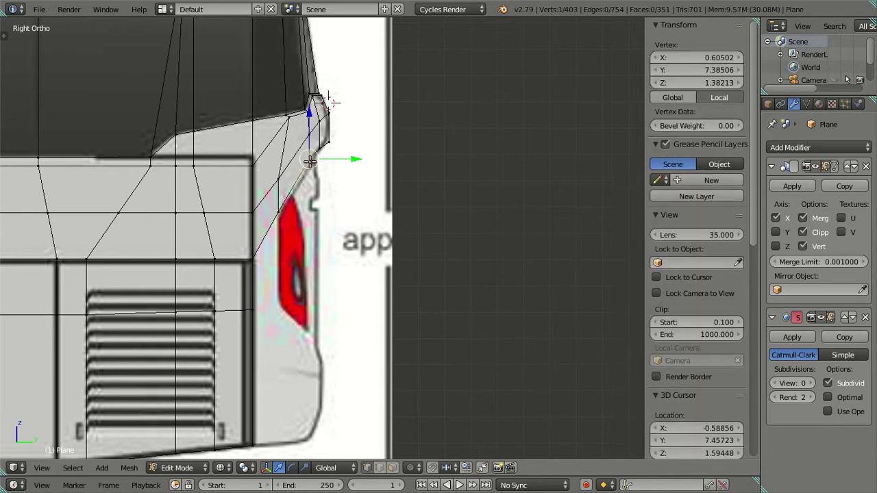
scroll(311, 122, "up", 2)
left_click_drag(305, 79, 312, 82)
key("a")
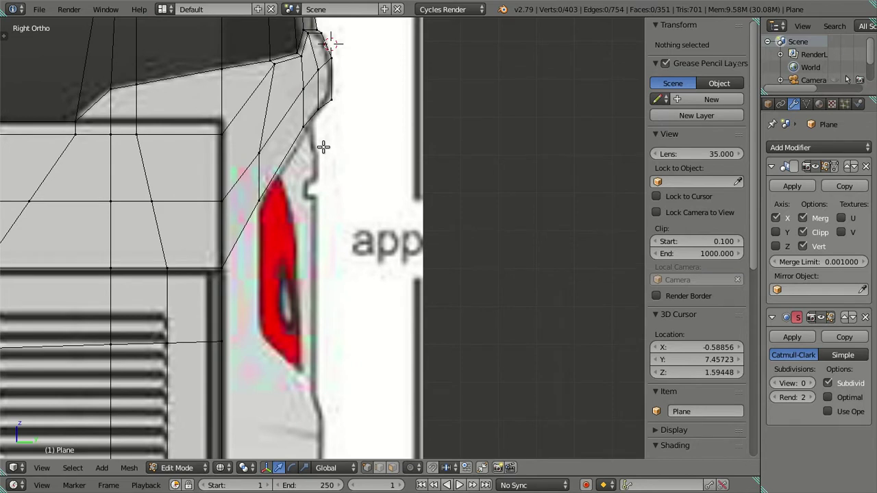
key("ctrl+KP_1")
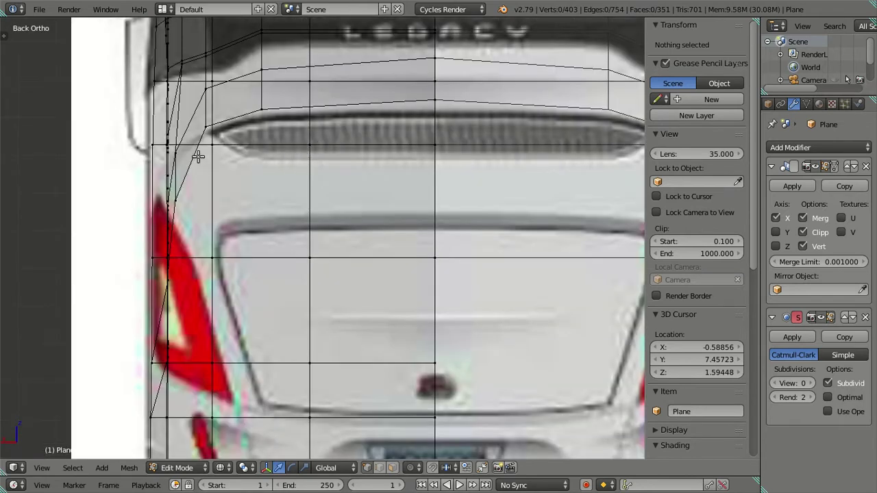
Adjust the upper rear corner vertex vertically in the Back view
key("z")
key("z")
right_click(206, 126)
left_click_drag(204, 81, 208, 82)
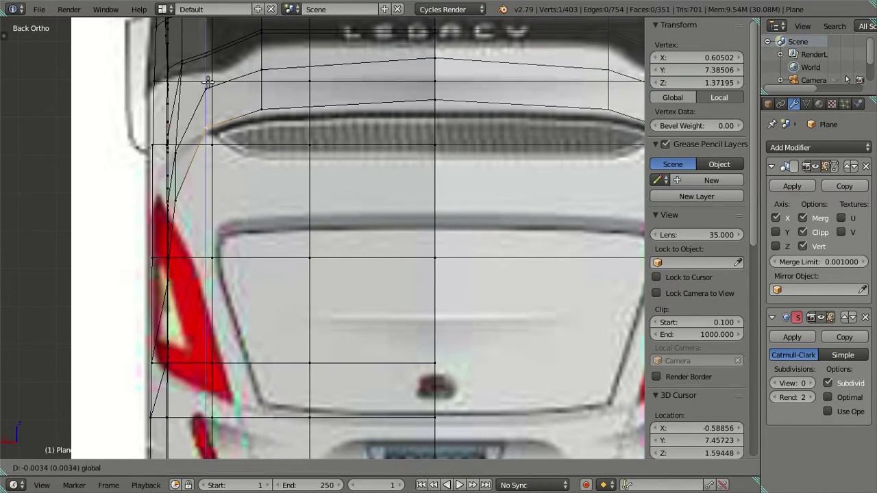
Lower the two centre spoiler-edge vertices about 0.02, comparing solid and wireframe shading
right_click(429, 102)
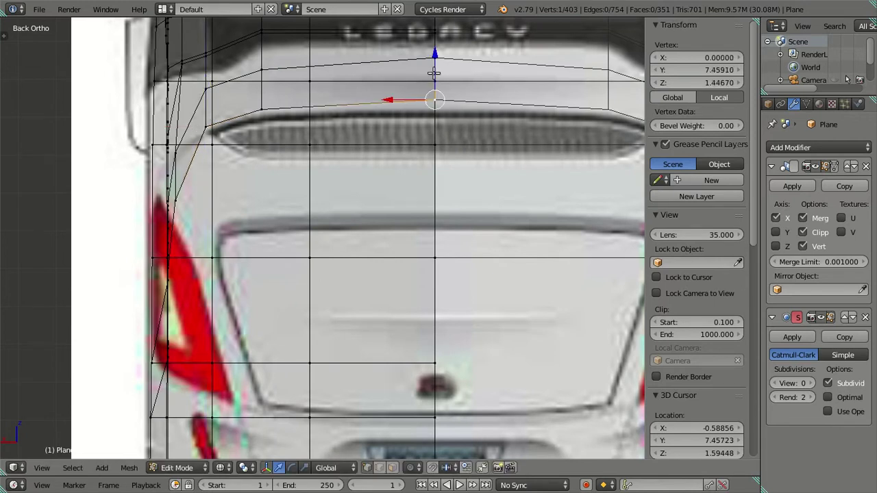
right_click(434, 57, "shift")
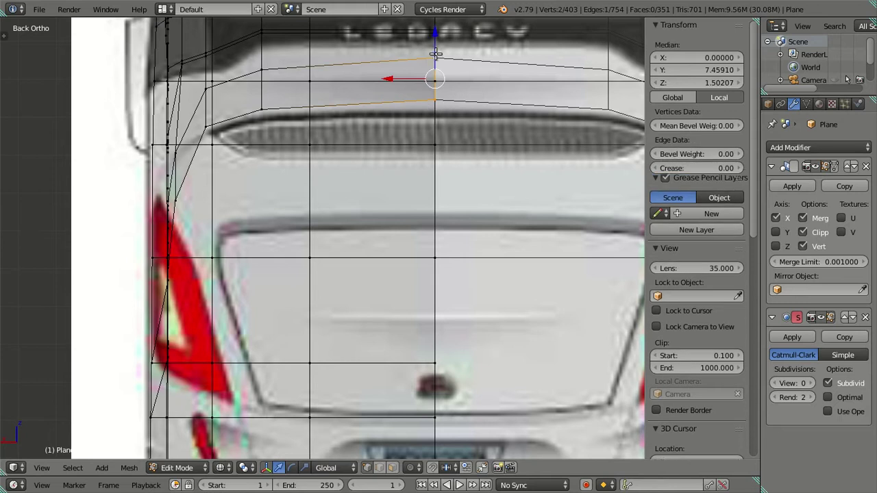
left_click_drag(435, 36, 425, 48)
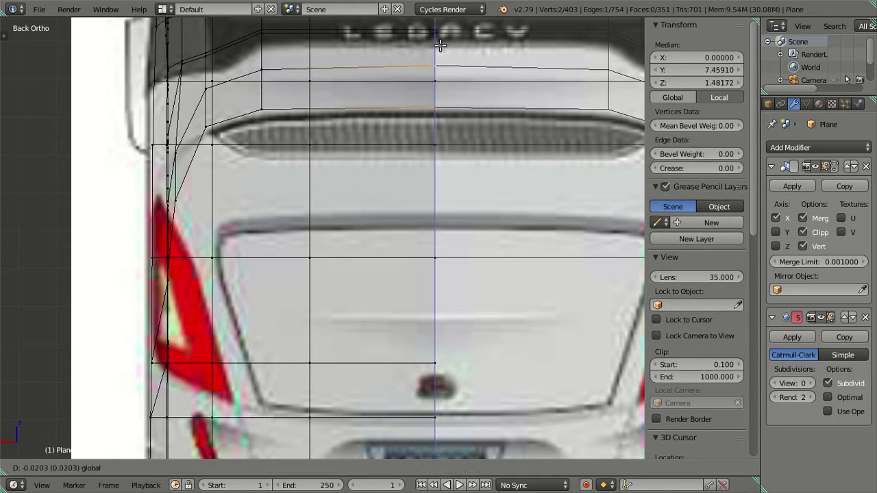
key("a")
key("ctrl+z")
key("z")
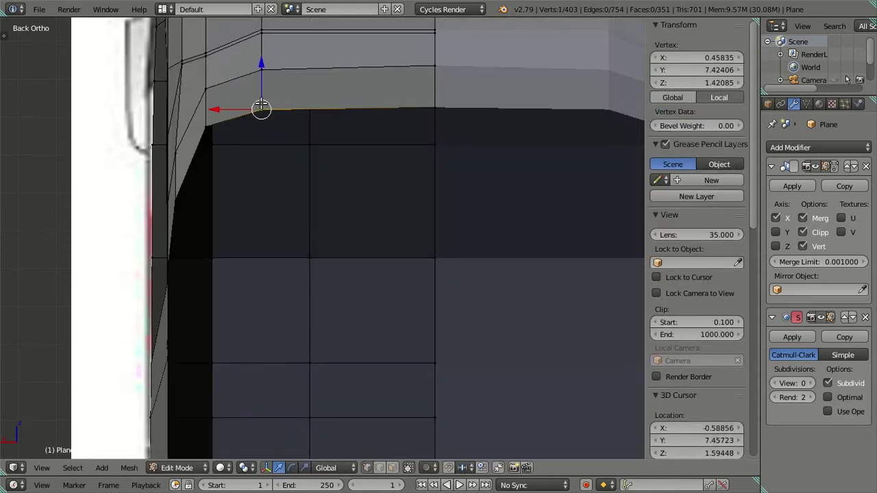
scroll(274, 101, "down", 4)
key("a")
key("z")
scroll(277, 103, "up", 4)
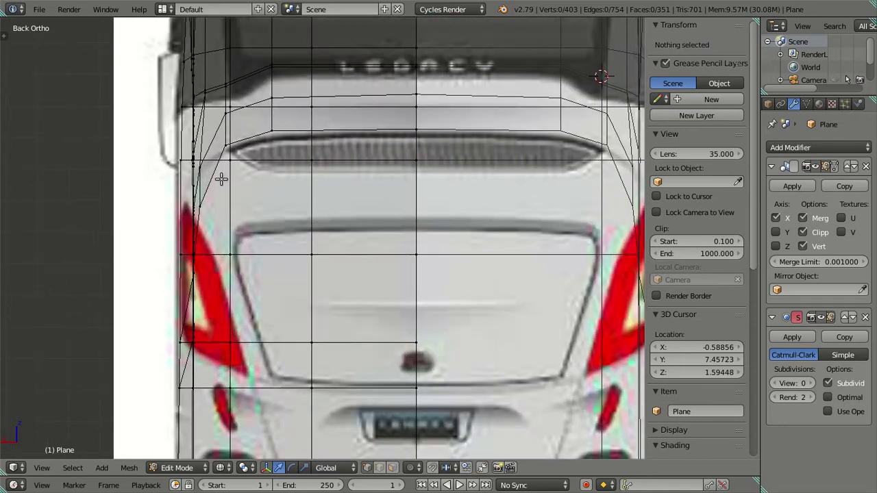
Select the rear corner edge beside the red tail-light and view it from the side
scroll(221, 178, "up", 2)
left_click(196, 183)
left_click(229, 111, "shift")
key("z")
middle_click_drag(258, 168, 356, 177)
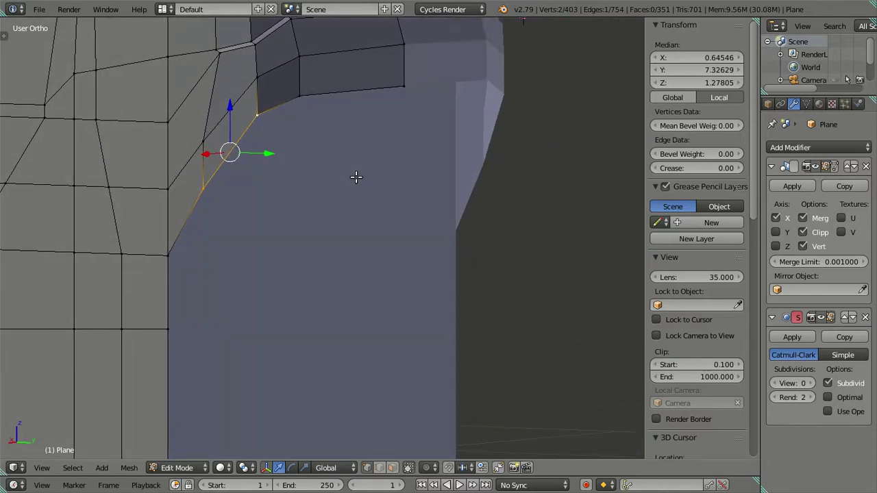
key("KP_3")
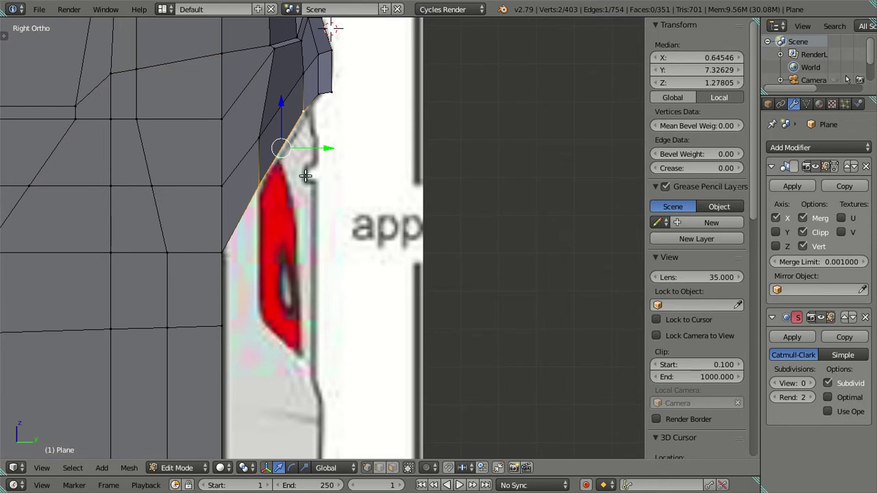
Extrude the edge about 0.34 straight down along the rear outline, then return to the back view
key("e")
key("Escape")
key("g")
key("z")
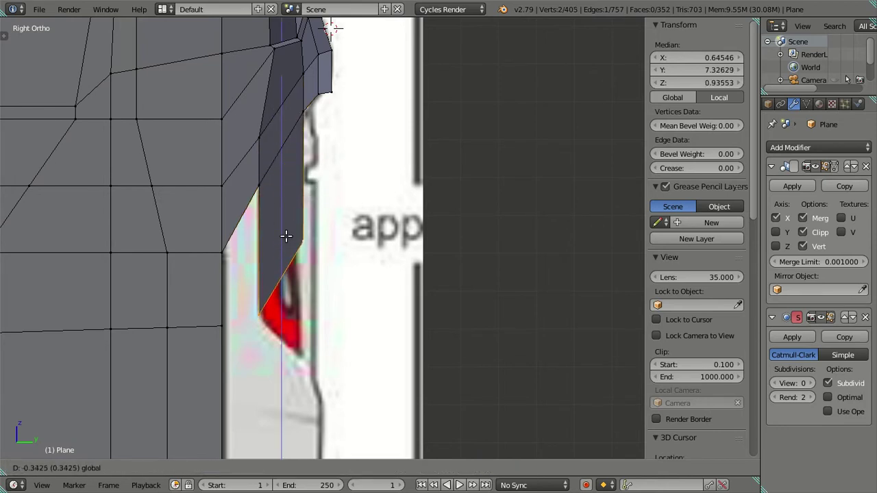
left_click(282, 239)
scroll(282, 240, "down", 1)
key("ctrl+KP_3")
key("KP_1")
key("ctrl+KP_1")
In wireframe, adjust a rear-side vertex's height by about 0.13 to match the blueprint
key("a")
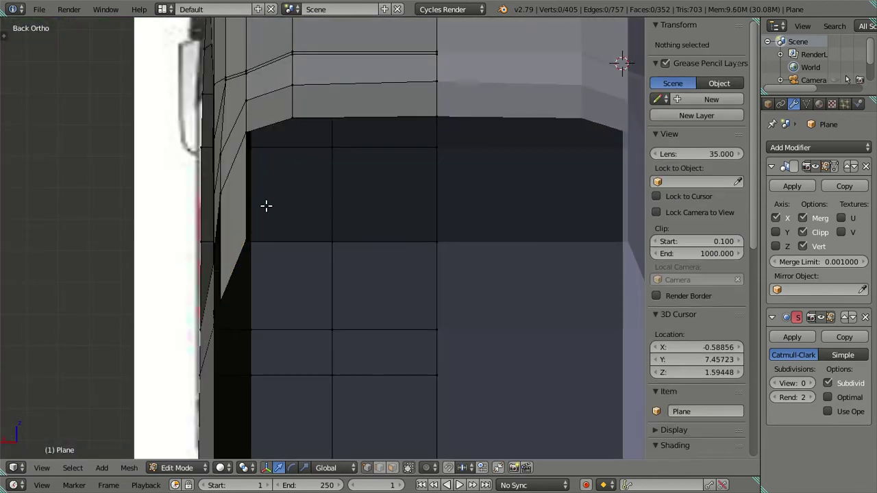
key("z")
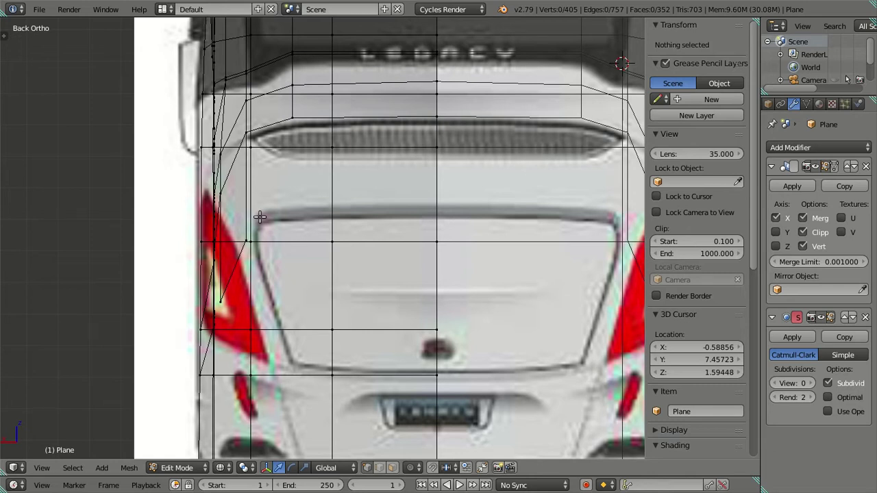
right_click(235, 232)
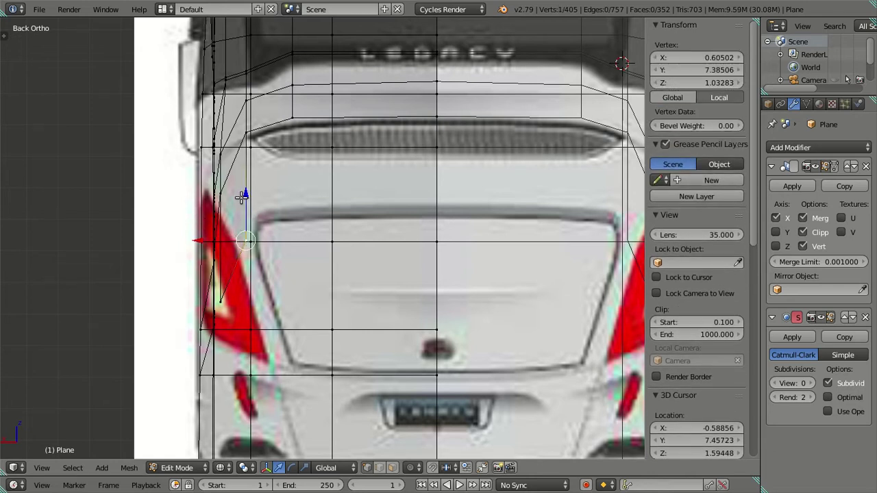
key("g")
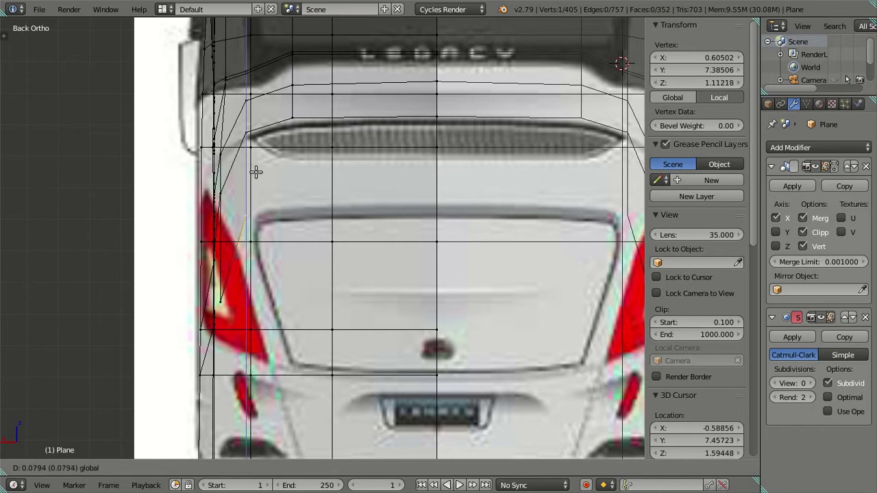
left_click(255, 172)
Extrude a new vertex down from the spoiler-edge vertex and shift it along X
right_click(245, 134, "shift")
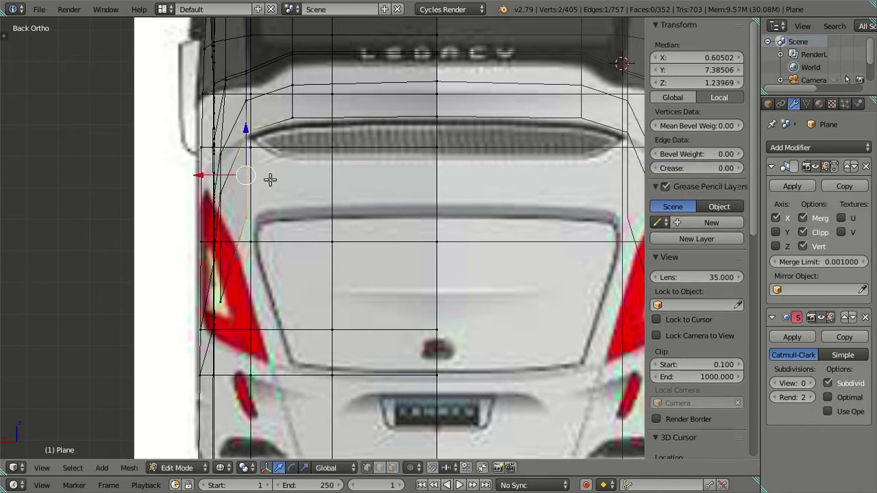
right_click(291, 120)
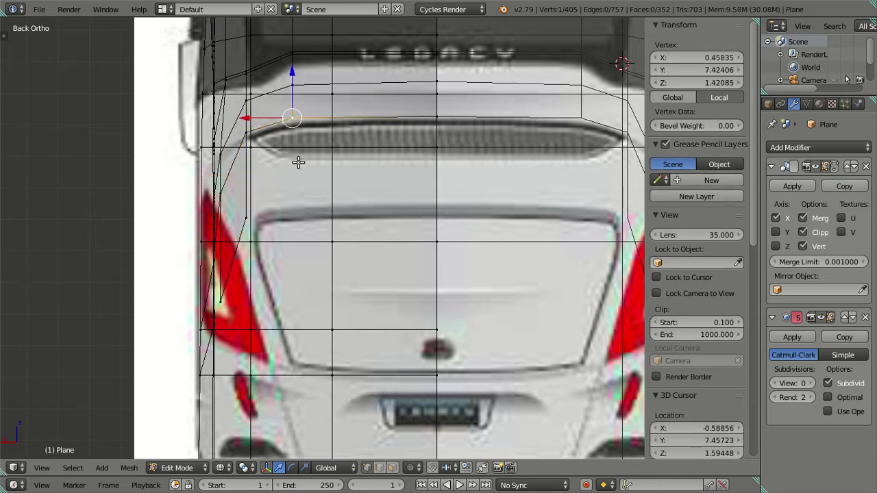
key("e")
right_click(305, 203)
key("g")
key("z")
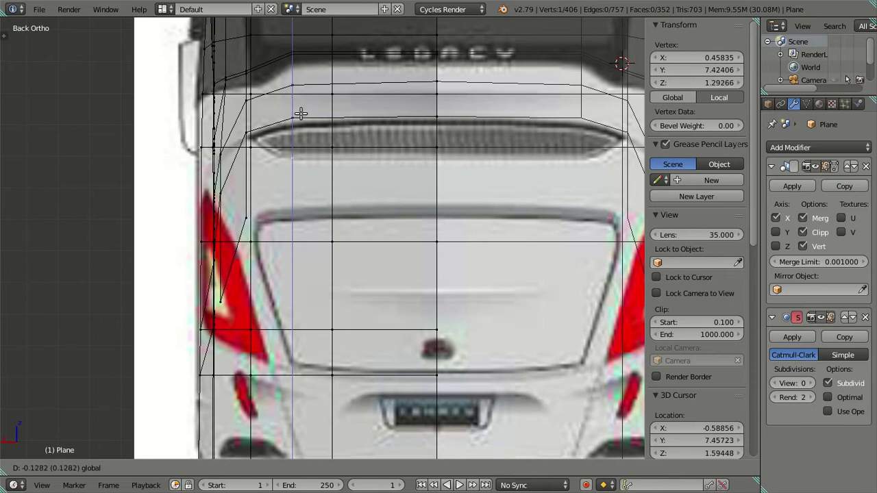
left_click(303, 118)
key("g")
key("x")
left_click(247, 140)
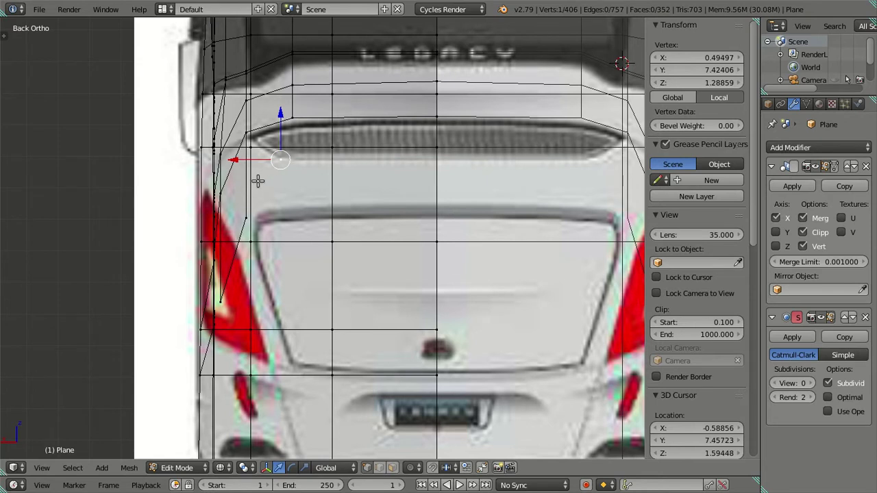
Extrude another vertex about 0.16 straight down toward the window top
key("e")
key("Escape")
key("g")
key("z")
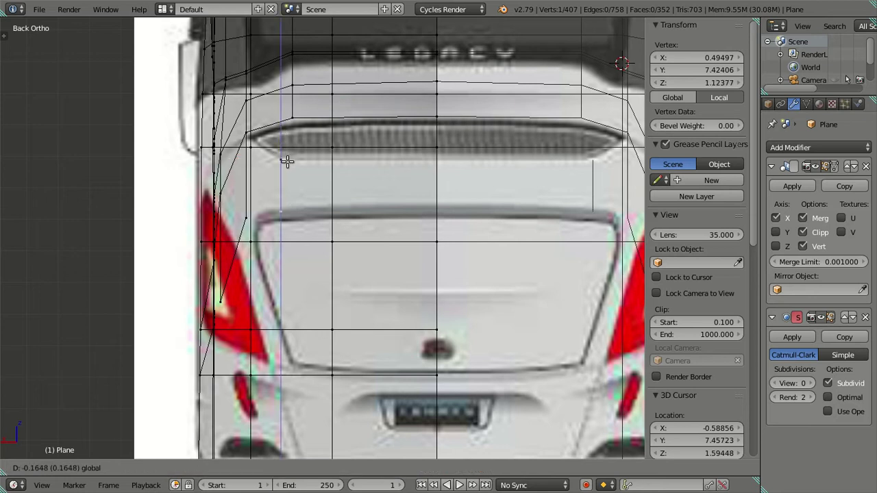
left_click(286, 158)
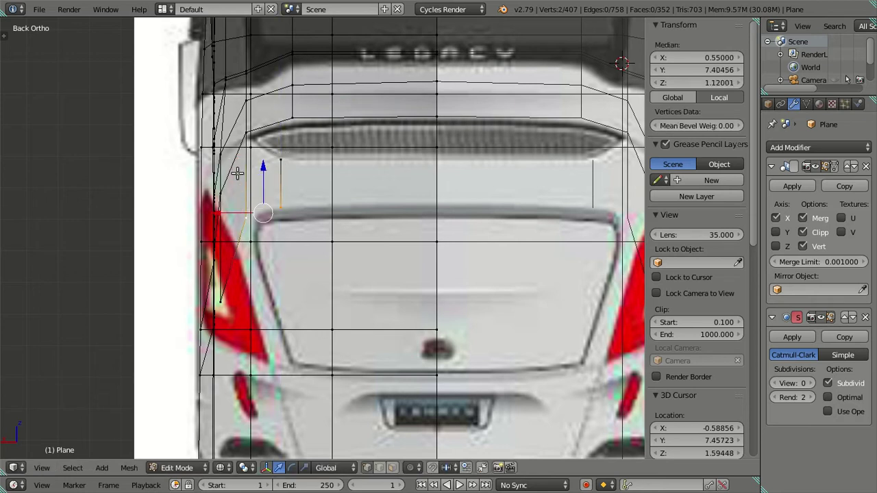
Fill a face between three vertices below the spoiler and check it in solid view
left_click(245, 137, "shift")
left_click(260, 147, "shift")
key("f")
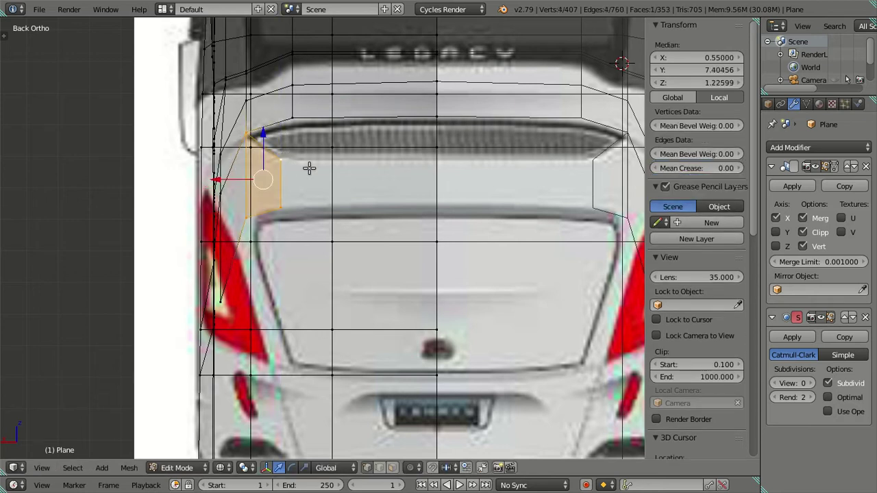
key("a")
key("z")
key("KP_6")
key("KP_4")
key("KP_4")
key("KP_6")
key("z")
Extrude the panel edge along X toward the bus centre to widen the rear strip
left_click(292, 158)
left_click(284, 180, "shift")
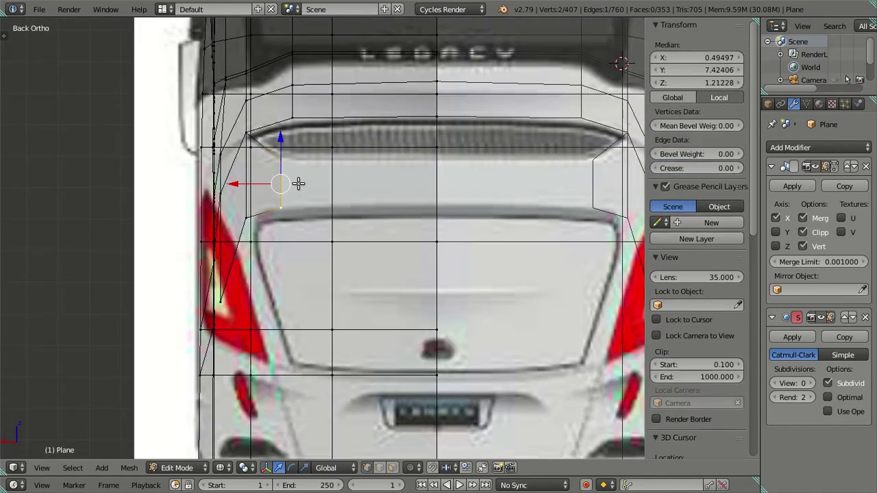
key("e")
key("x")
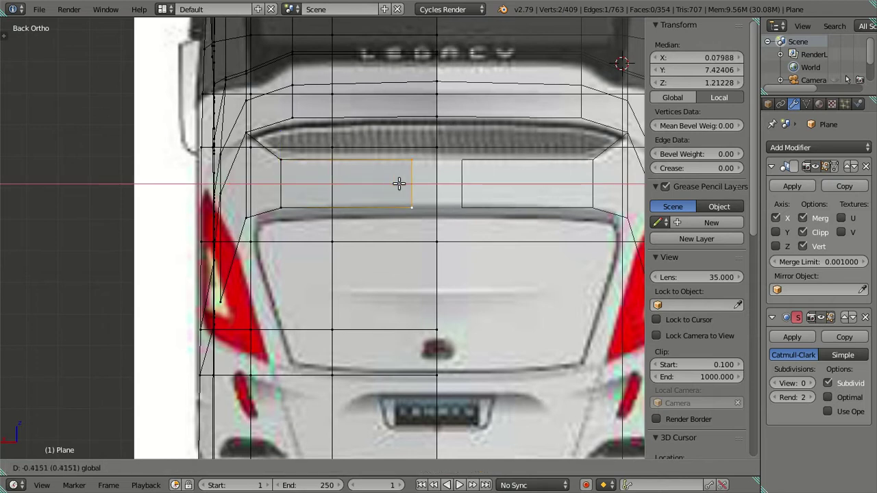
left_click(490, 185)
key("a")
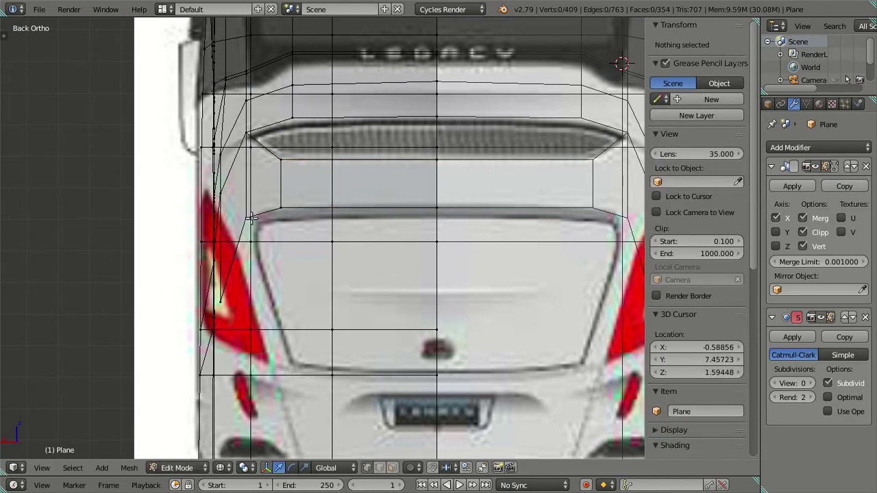
middle_click_drag(316, 172, 328, 153, "shift")
scroll(328, 154, "up", 1)
middle_click_drag(336, 124, 322, 149, "shift")
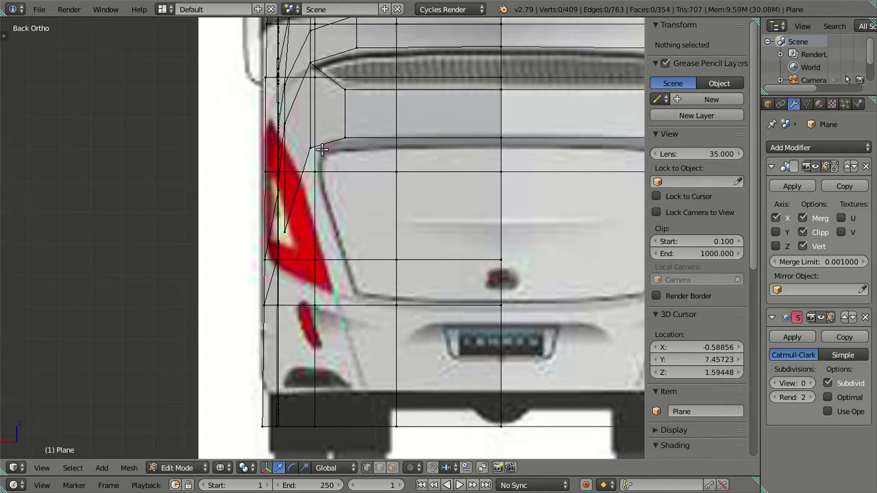
Raise the vertex above the left tail light slightly
right_click(308, 143)
left_click_drag(311, 106, 309, 103)
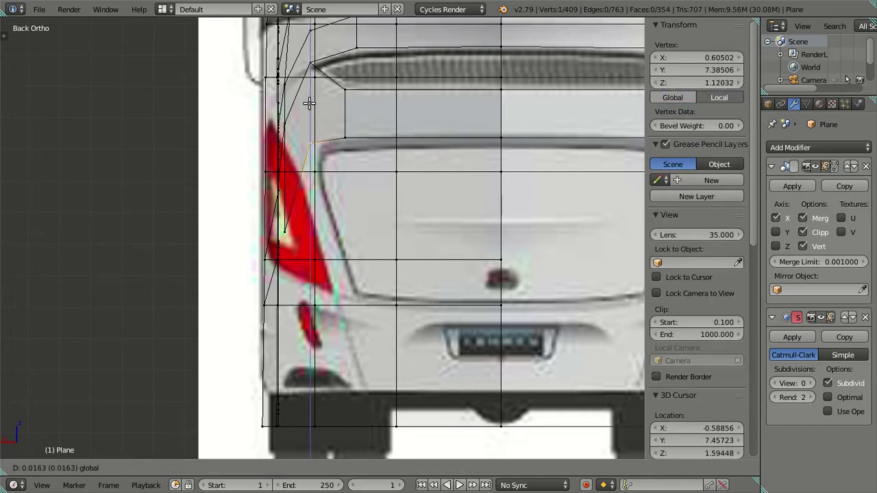
left_click(309, 103)
scroll(323, 121, "down", 1, "shift")
Extrude two tail-light edge vertices and lower the copies along Z
right_click(297, 185)
right_click(310, 106, "shift")
key("e")
right_click(321, 137)
key("g")
key("z")
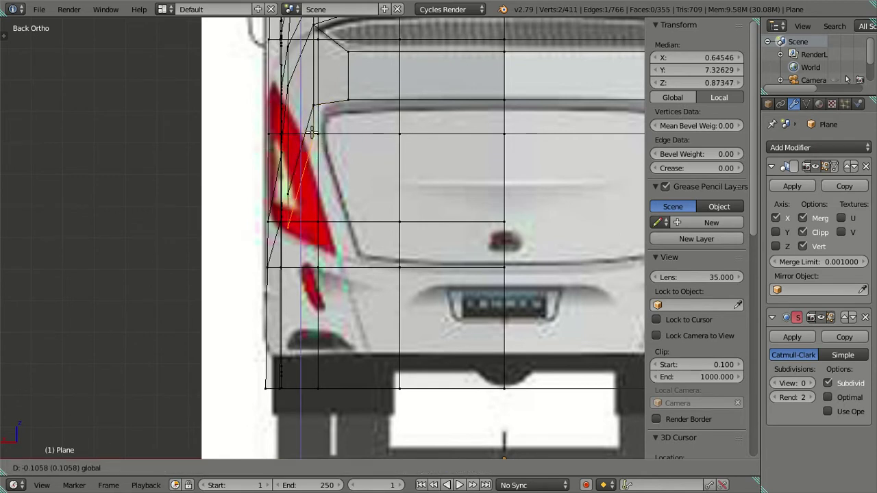
left_click(312, 132)
scroll(296, 238, "down", 3)
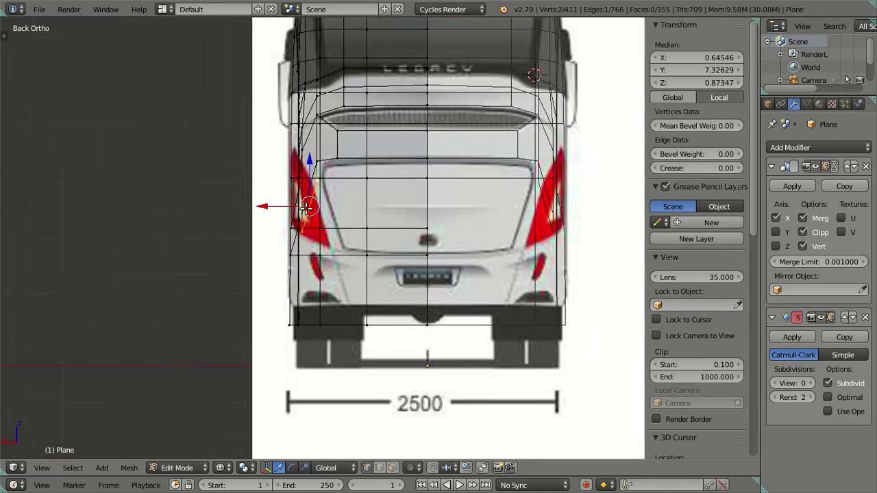
In side view, extrude a pair of tail-light vertices into a new face along the tail light
key("KP_3")
scroll(343, 224, "up", 3)
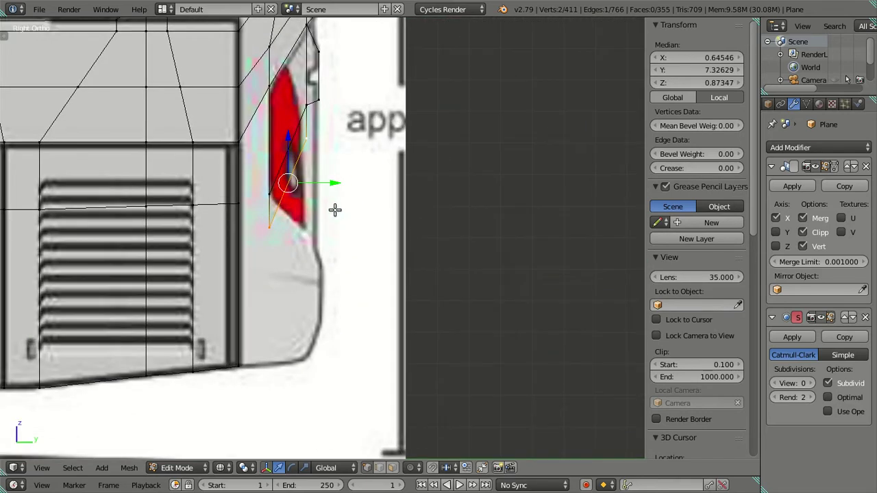
right_click(275, 230)
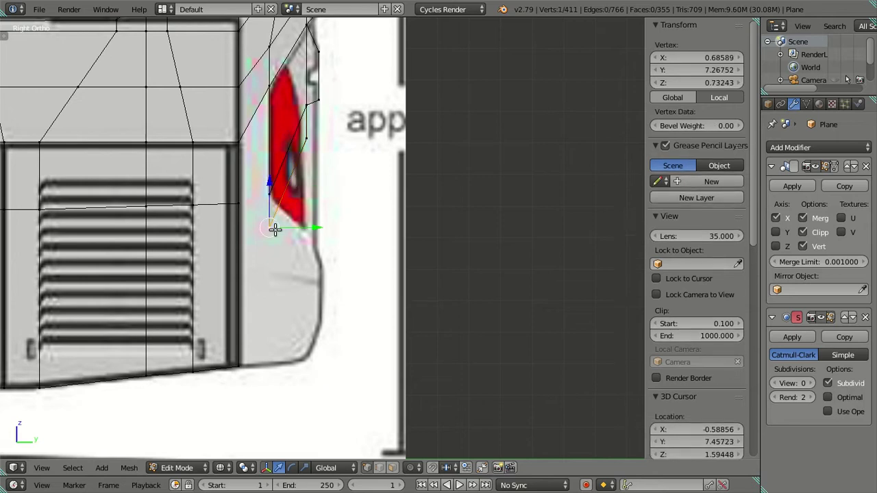
right_click(305, 144, "shift")
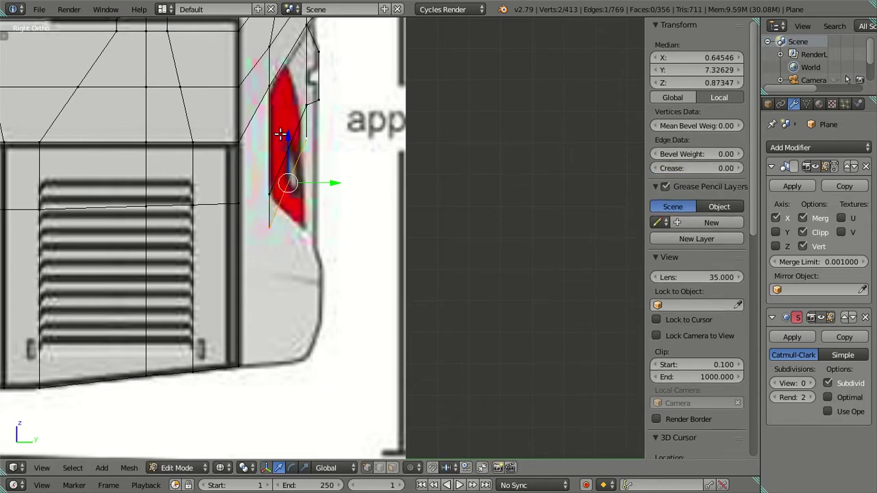
key("e")
key("ctrl+KP_1")
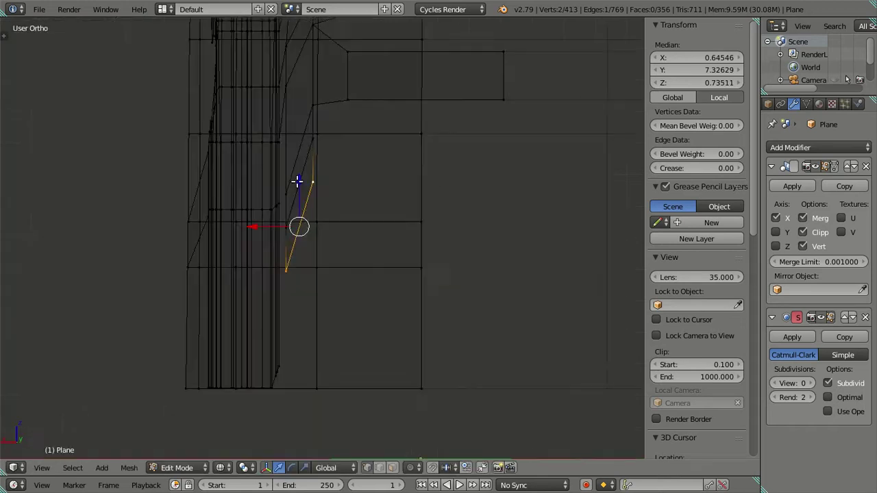
Move the new bottom tail-light vertex along X to sit on the tail-light outline
right_click(314, 180)
key("g")
key("z")
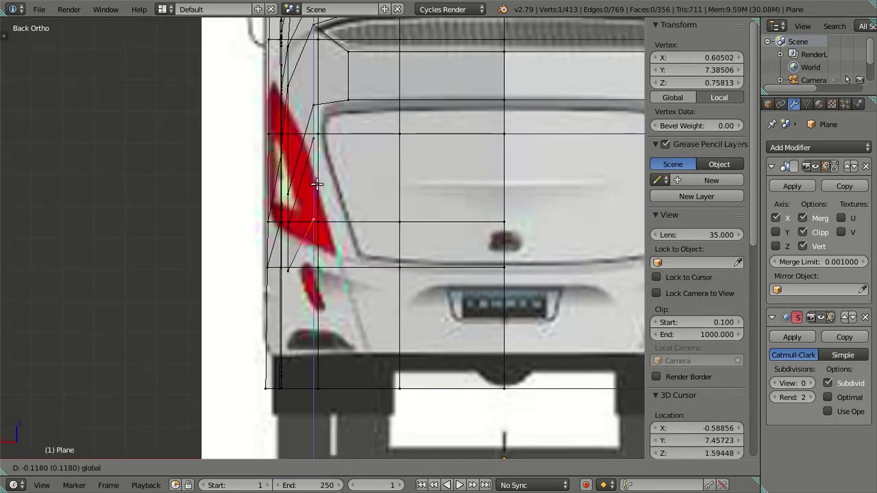
right_click(331, 209)
left_click(312, 254)
key("g")
key("x")
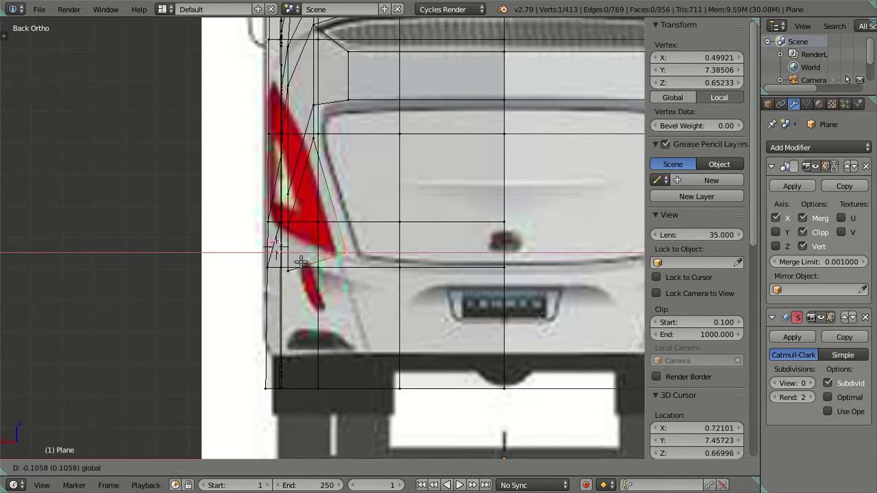
left_click(300, 263)
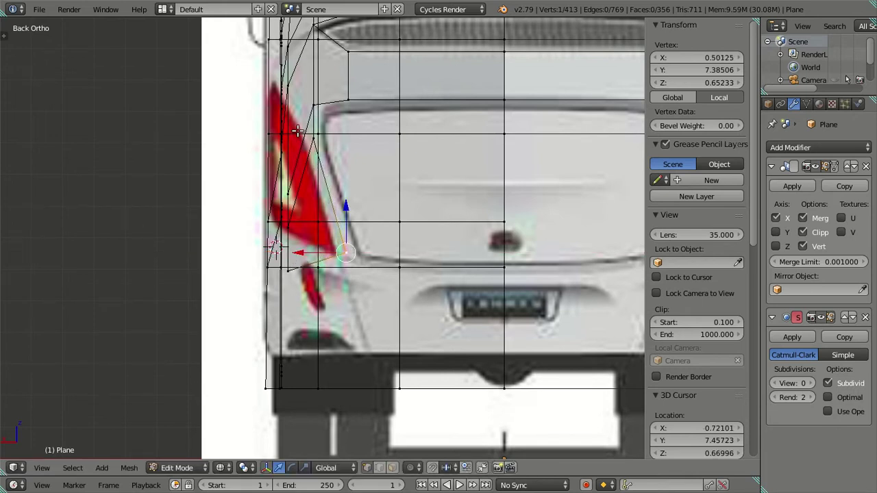
Slide the neighbouring tail-light vertices along X to follow the slanted outline, then view in solid shading
right_click(310, 109, "shift")
right_click(302, 131, "shift")
key("g")
key("x")
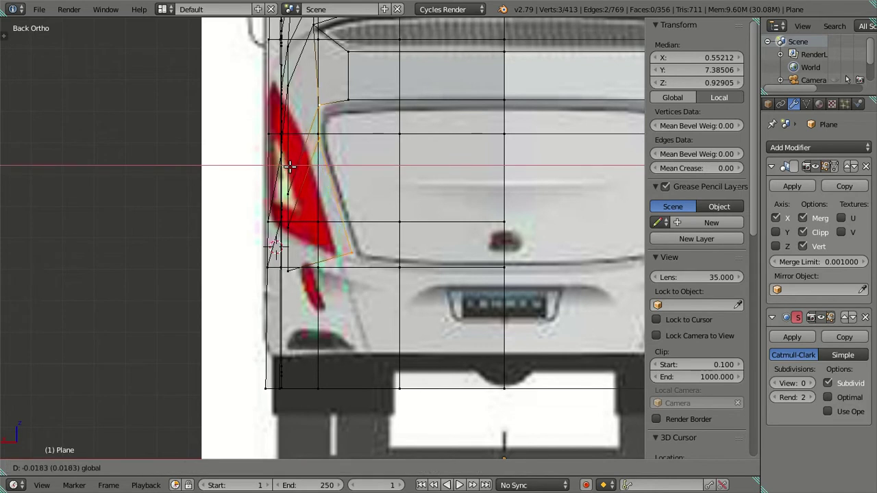
left_click(291, 167)
key("a")
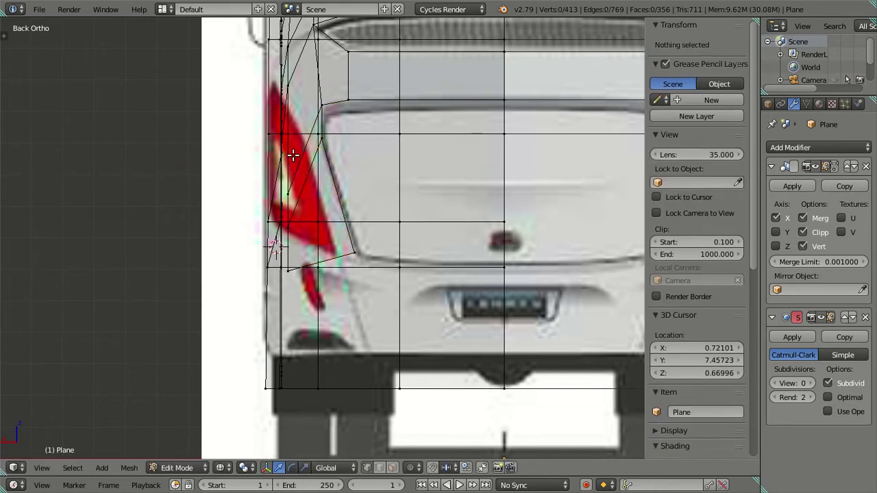
right_click(350, 248)
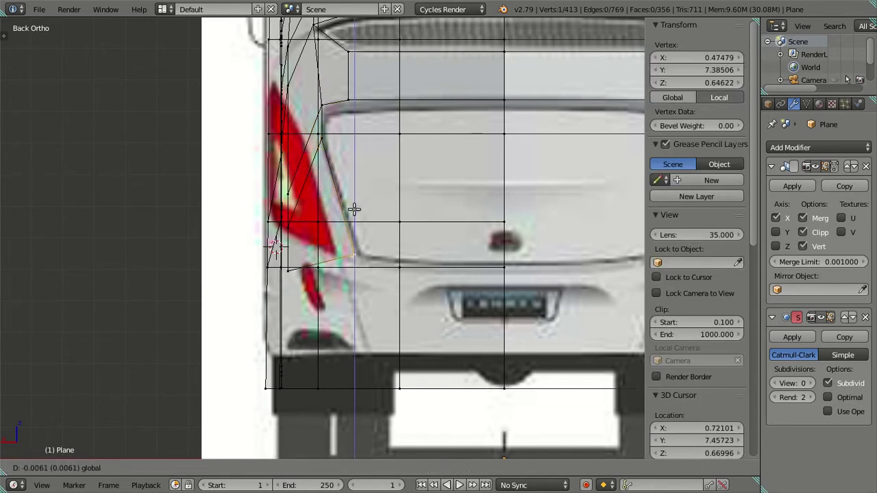
key("a")
key("z")
scroll(345, 189, "down", 1)
scroll(345, 189, "down", 1)
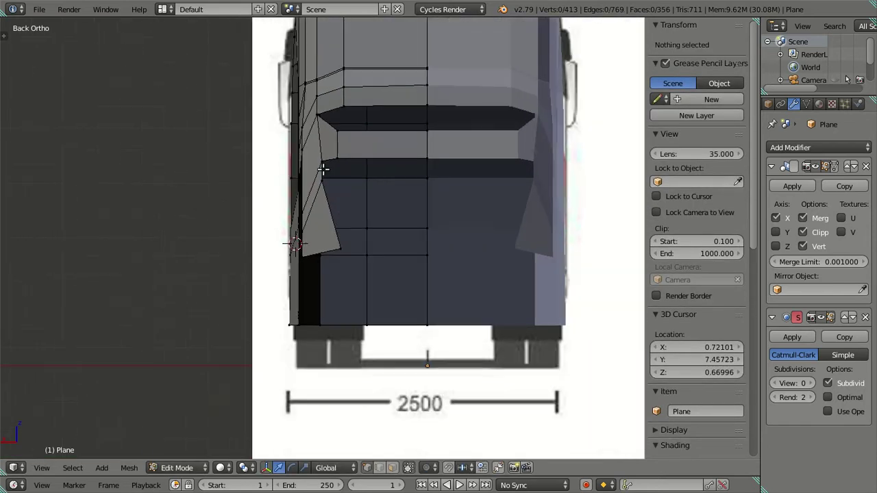
scroll(274, 172, "up", 1)
mouse_move(274, 172)
middle_mouse_down()
mouse_move(303, 211)
mouse_move(439, 230)
middle_mouse_up()
key("Tab")
mouse_move(375, 232)
middle_mouse_down()
mouse_move(409, 163)
mouse_move(384, 153)
mouse_move(310, 240)
mouse_move(256, 208)
mouse_move(217, 251)
mouse_move(192, 193)
mouse_move(145, 214)
mouse_move(183, 239)
mouse_move(221, 212)
middle_mouse_up()
key("ctrl+KP_1")
key("Tab")
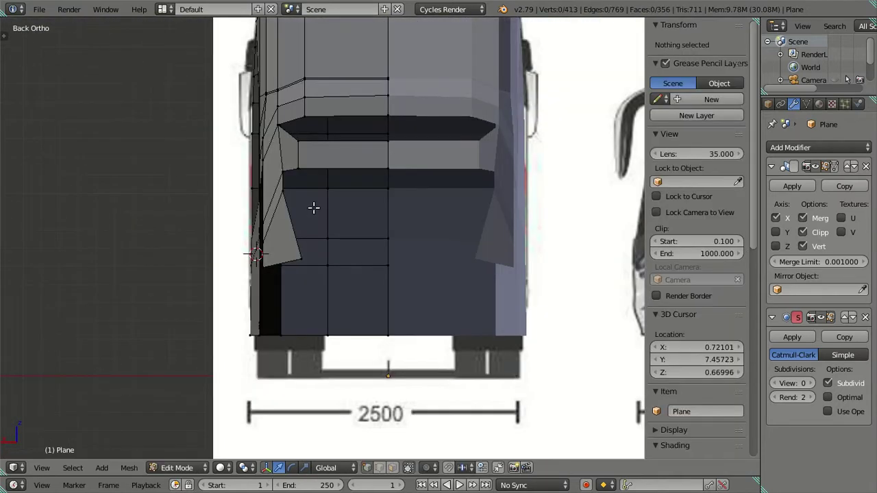
right_click(315, 205)
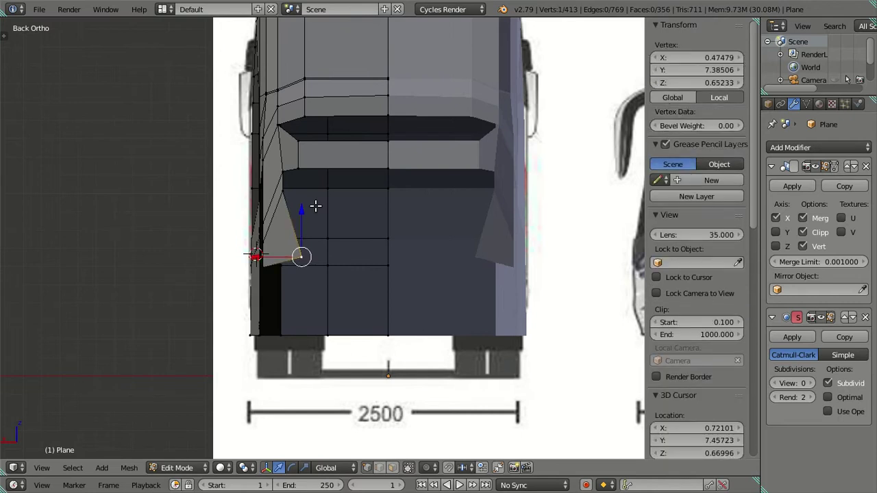
key("ctrl+l")
key("p")
left_click(313, 204)
key("Tab")
mouse_move(279, 192)
middle_mouse_down()
mouse_move(428, 237)
mouse_move(430, 212)
mouse_move(377, 178)
mouse_move(376, 219)
mouse_move(403, 206)
middle_mouse_up()
key("KP_3")
key("Tab")
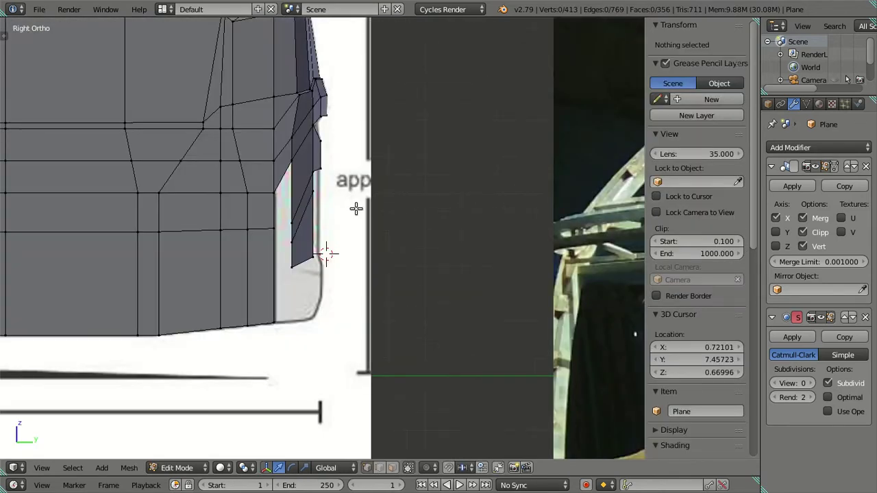
Switch to wireframe and zoom in on the tail-light corner of the rear panel
key("z")
scroll(355, 208, "up", 2)
middle_click_drag(327, 256, 383, 297, "shift")
scroll(367, 247, "up", 2)
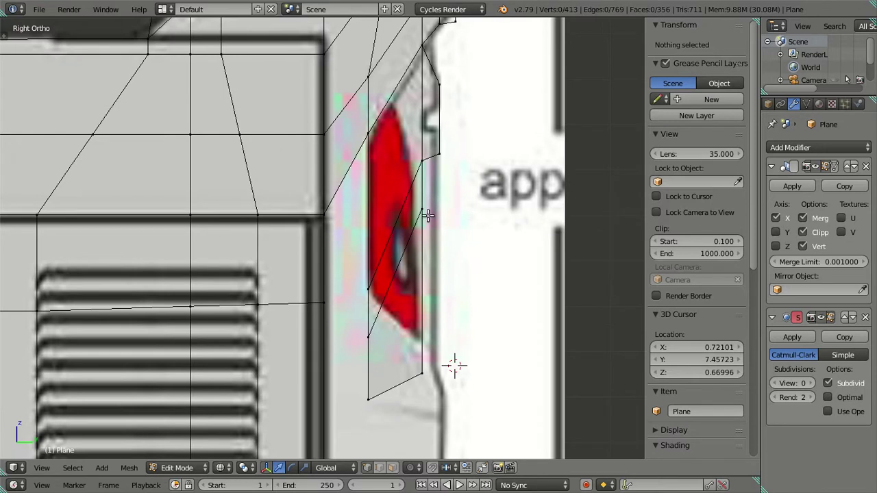
right_click(365, 288)
key("g")
key("z")
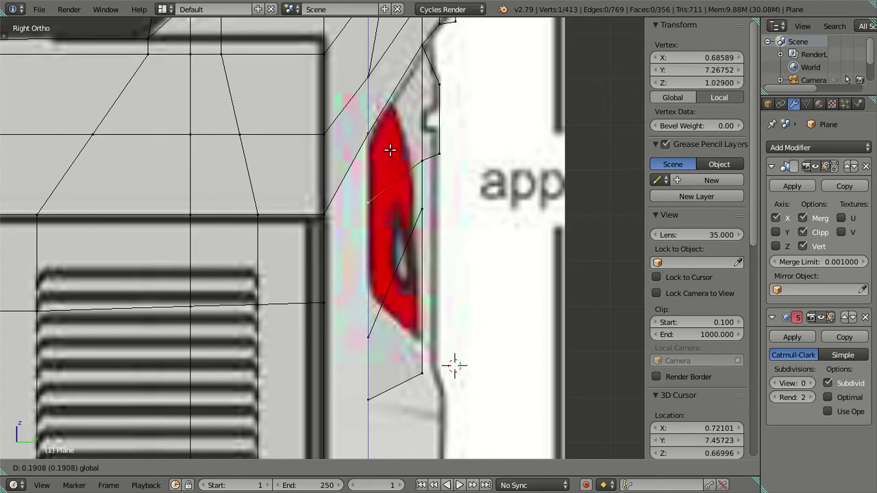
right_click(391, 150)
scroll(386, 165, "down", 5)
key("a")
scroll(387, 165, "up", 2)
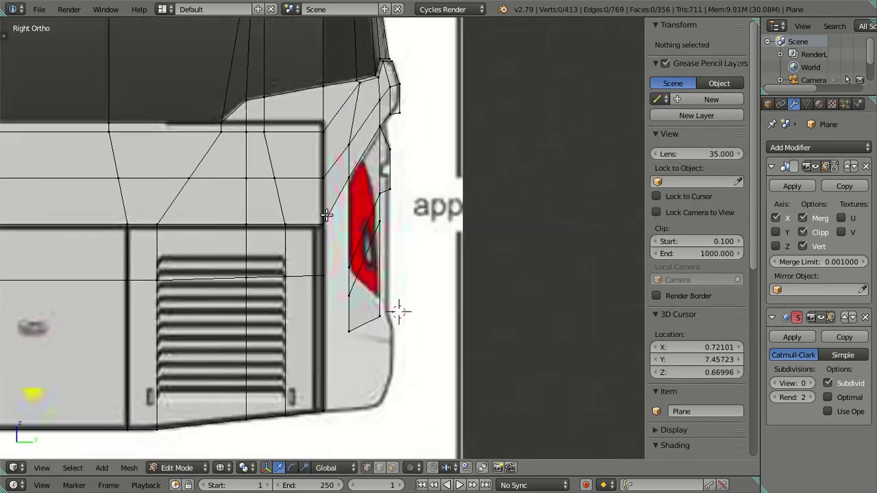
scroll(324, 205, "up", 2)
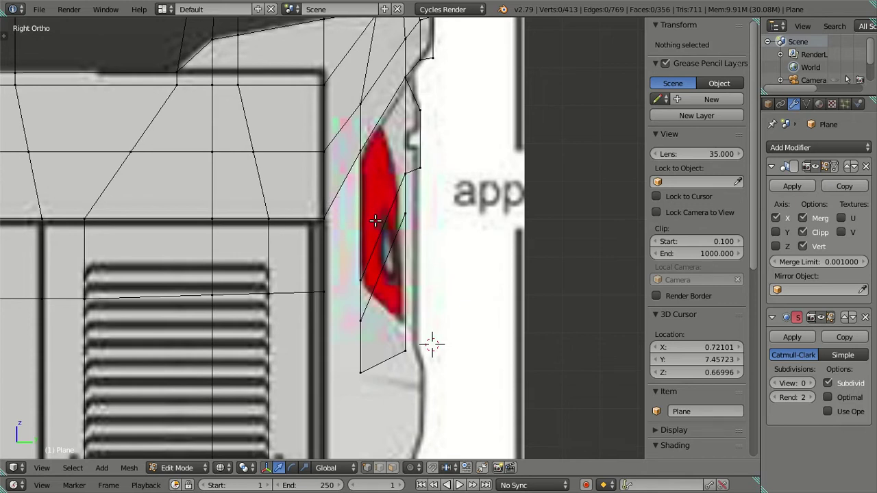
Raise the tail-light edge vertex about 0.17 along Z onto the blueprint's rear outline
right_click(354, 279)
key("g")
key("z")
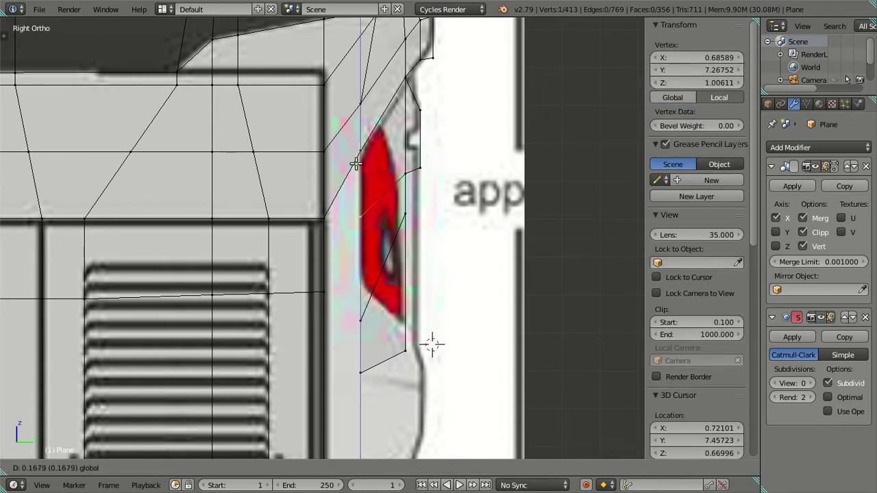
left_click(354, 164)
key("a")
Frame the bus's rear corner along the side and select a vertex there
scroll(354, 164, "down", 3)
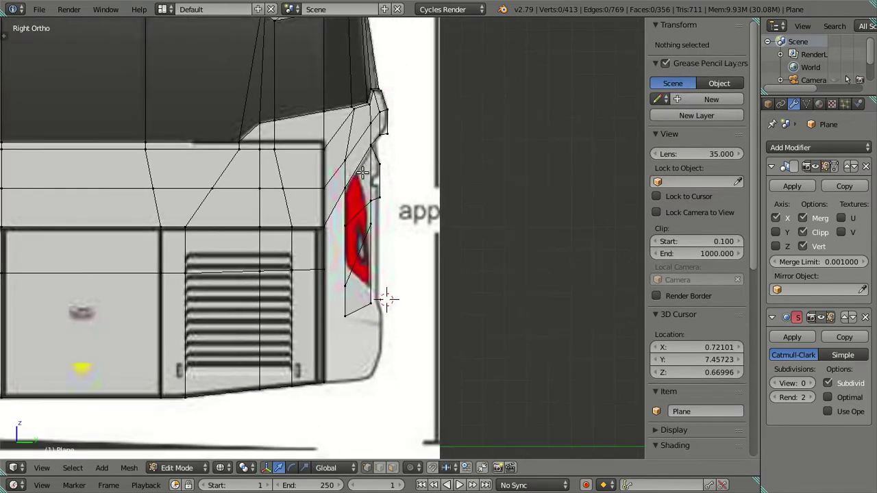
middle_click_drag(359, 161, 456, 189, "shift")
scroll(455, 188, "down", 2)
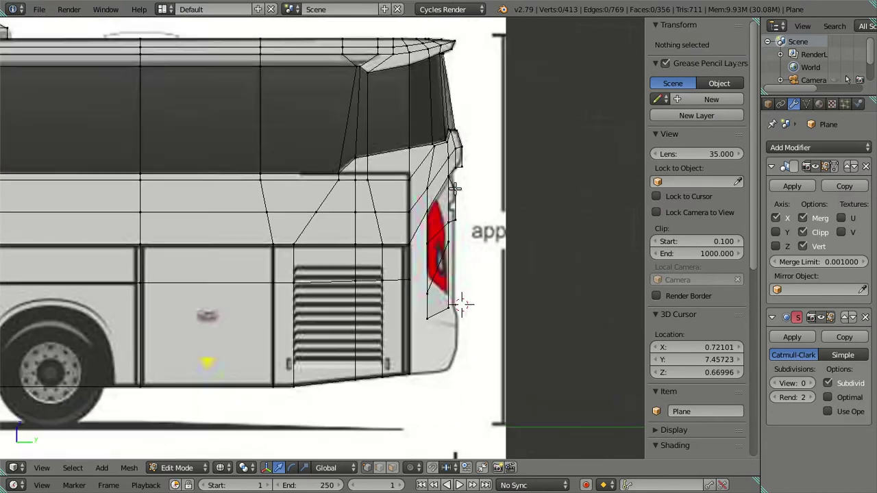
scroll(455, 188, "down", 3)
scroll(338, 218, "down", 1)
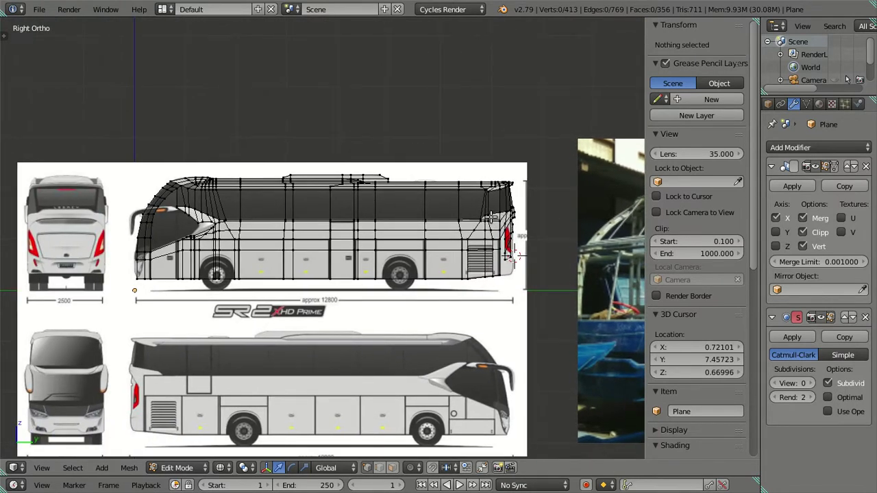
scroll(322, 247, "up", 3)
scroll(321, 254, "up", 2)
scroll(320, 255, "up", 2)
scroll(321, 253, "up", 1)
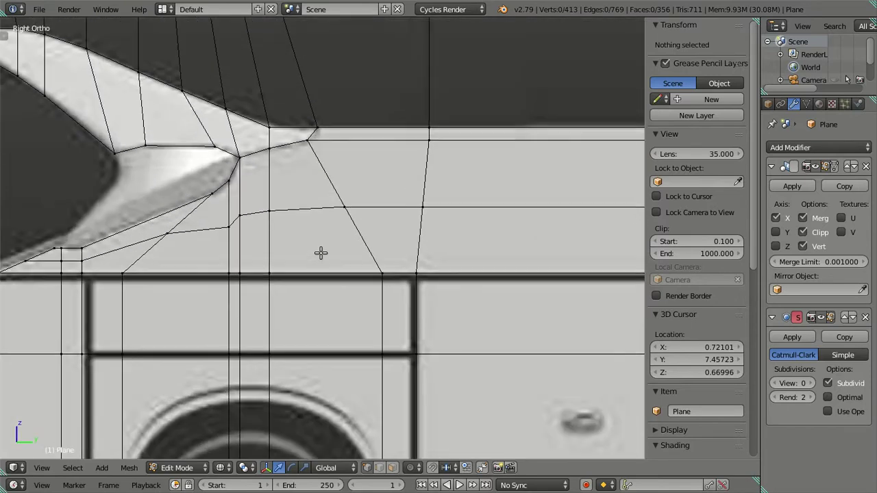
scroll(379, 210, "down", 4)
scroll(151, 263, "up", 5)
scroll(151, 262, "down", 3)
scroll(151, 262, "down", 2)
scroll(211, 259, "up", 3)
scroll(211, 259, "up", 3)
scroll(216, 261, "up", 2)
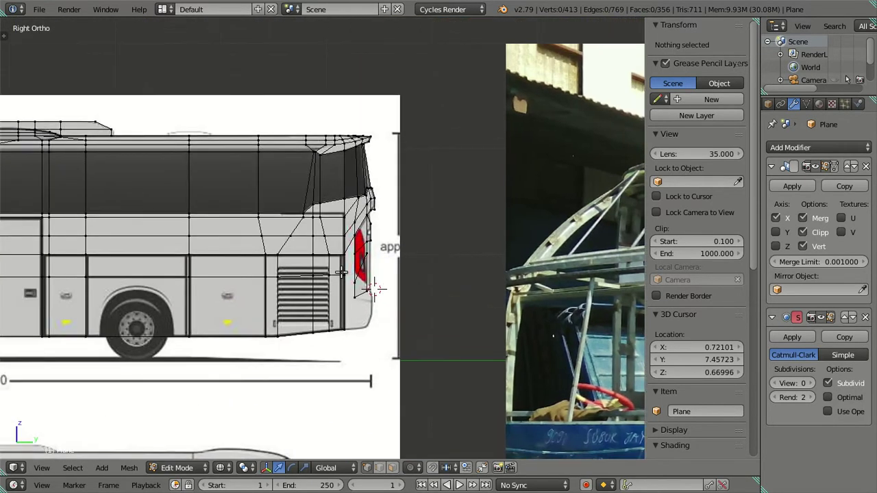
scroll(391, 249, "up", 3)
scroll(403, 242, "up", 1)
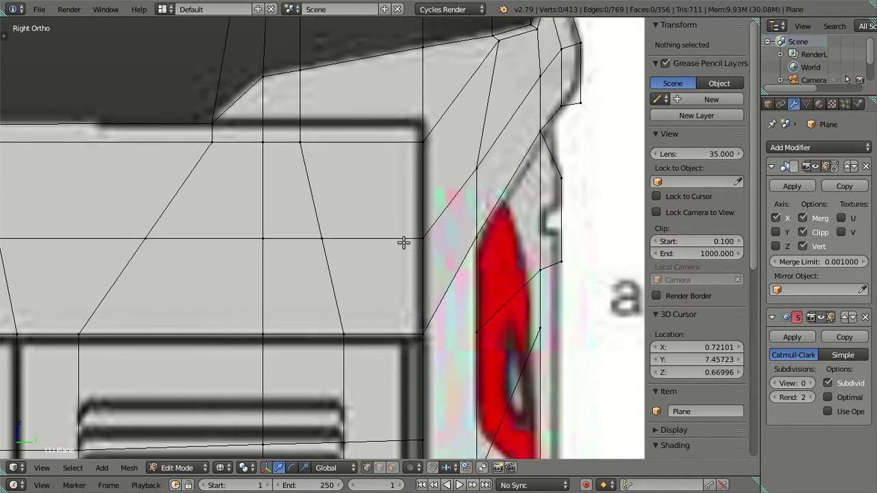
right_click(430, 143)
Delete the two sliver faces at the bus's rear corner beside the tail-light
key("3")
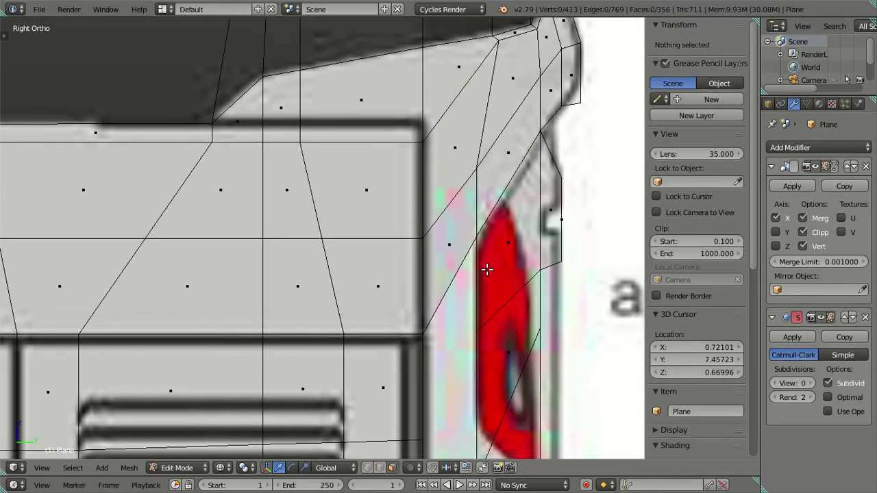
key("z")
right_click(449, 233)
right_click(448, 185, "shift")
key("z")
key("x")
key("Escape")
key("z")
key("x")
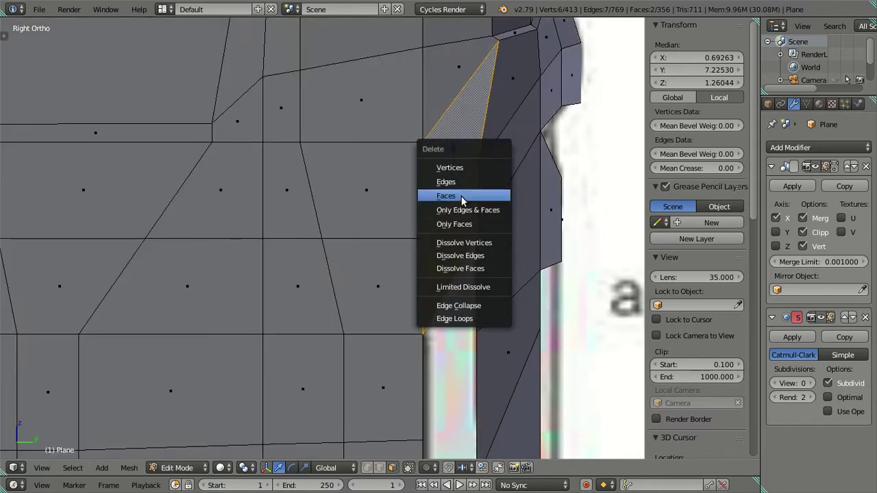
left_click(461, 196)
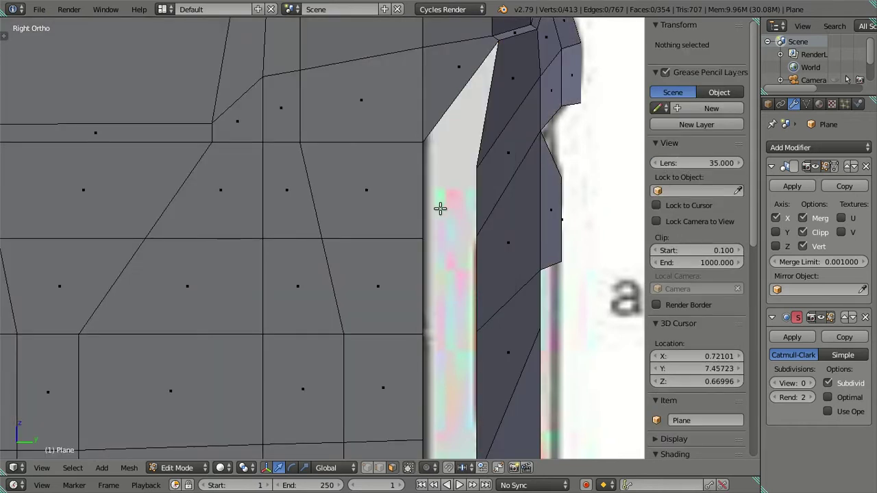
Dissolve the horizontal edge loop running along the body side
right_click(361, 239, "alt")
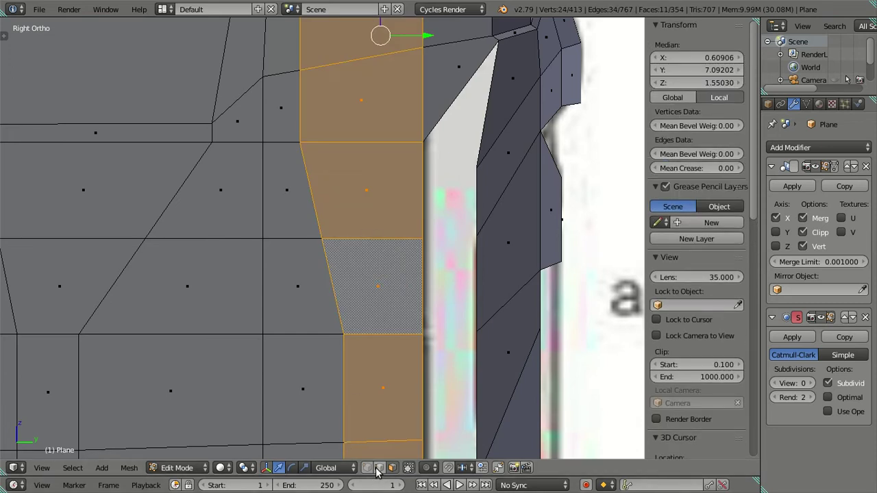
right_click(304, 239, "alt")
key("x")
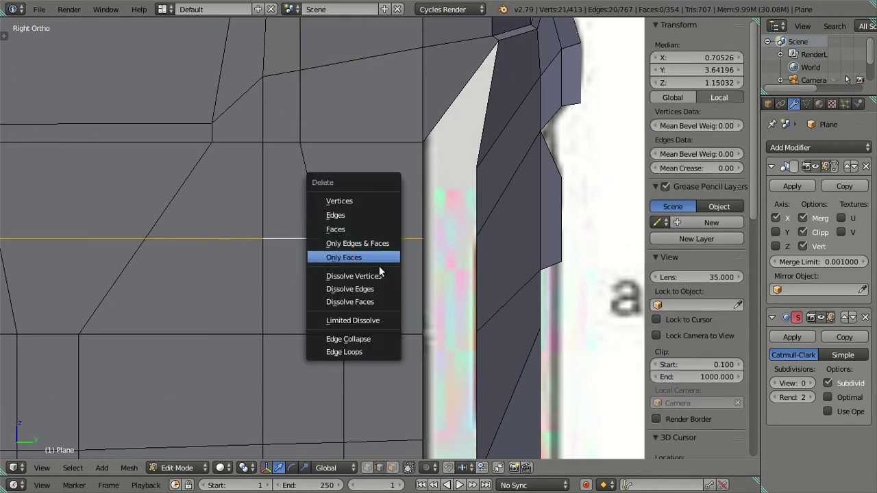
left_click(376, 288)
scroll(377, 288, "down", 10)
scroll(124, 278, "up", 2)
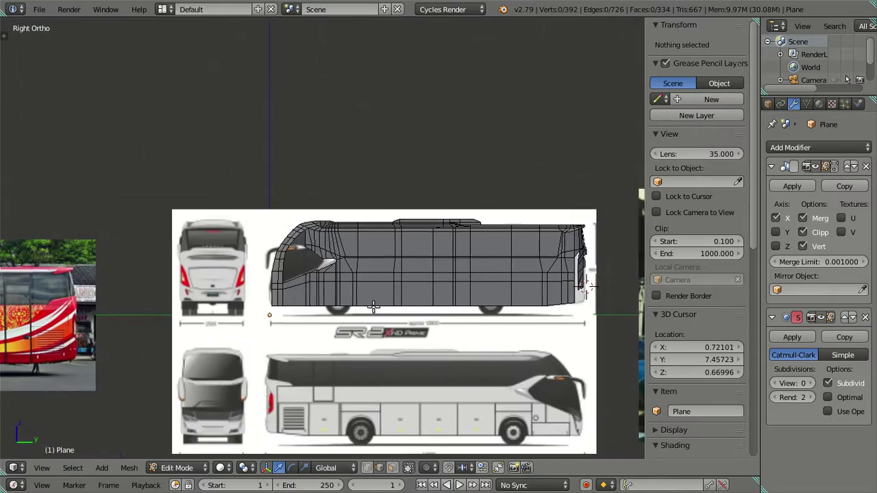
scroll(334, 392, "up", 3)
scroll(333, 392, "up", 3)
scroll(334, 391, "up", 2)
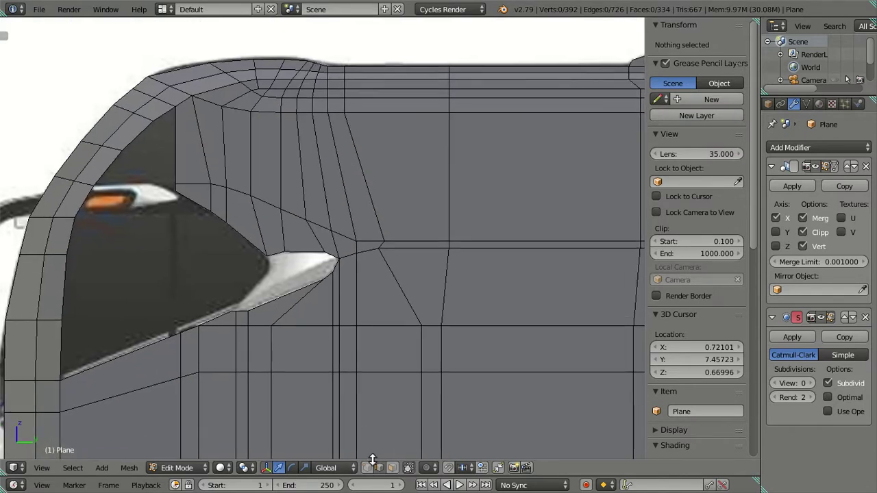
middle_click_drag(364, 358, 343, 300, "shift")
scroll(343, 300, "up", 3)
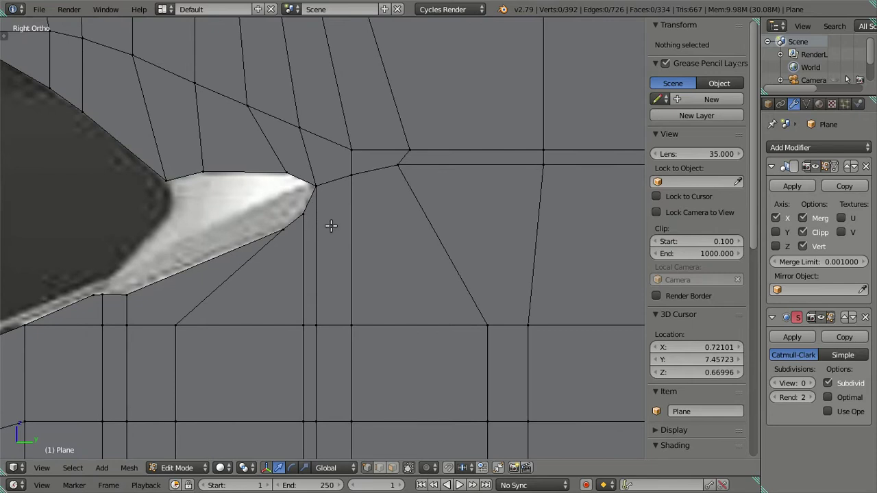
key("ctrl+r")
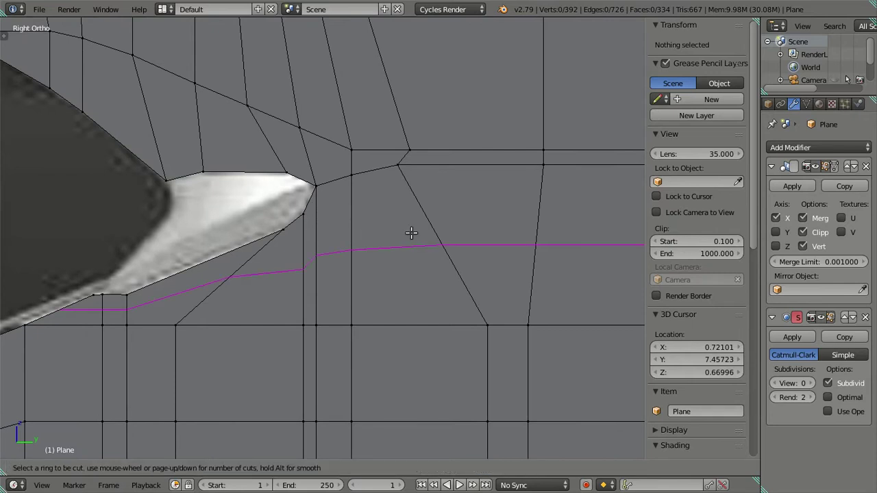
key("Escape")
left_click(391, 467)
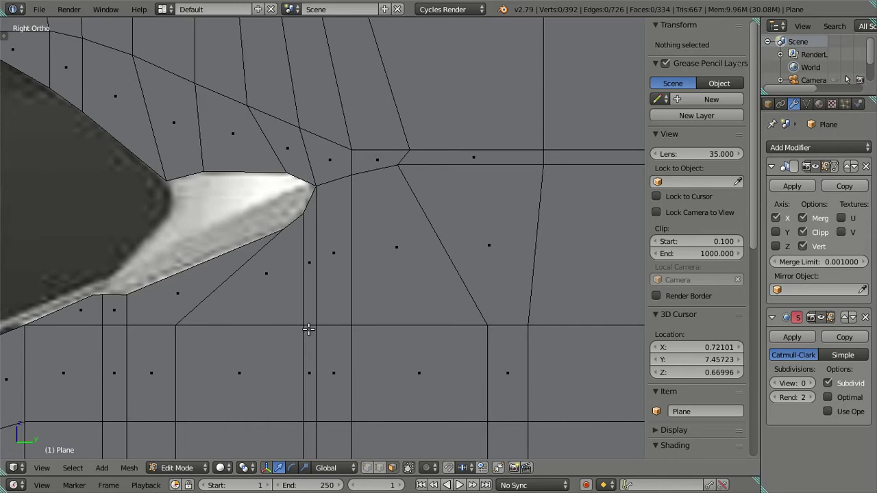
right_click(309, 266)
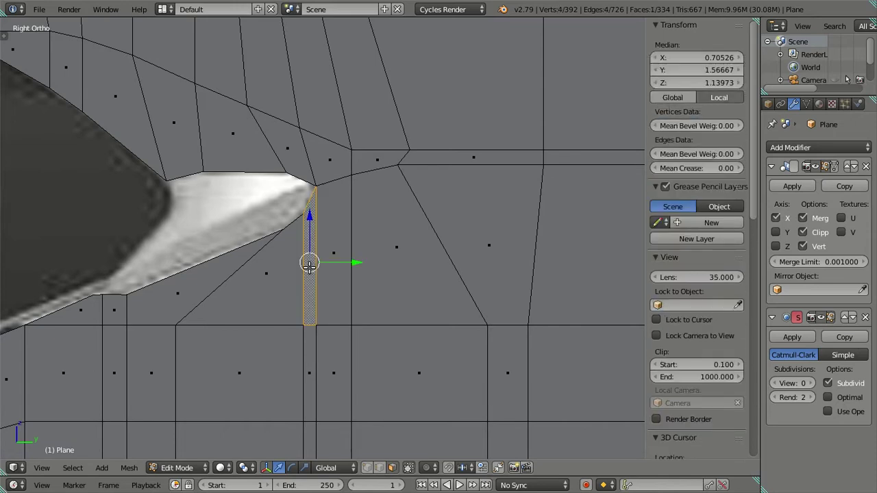
key("h")
key("KP_5")
scroll(394, 268, "down", 2)
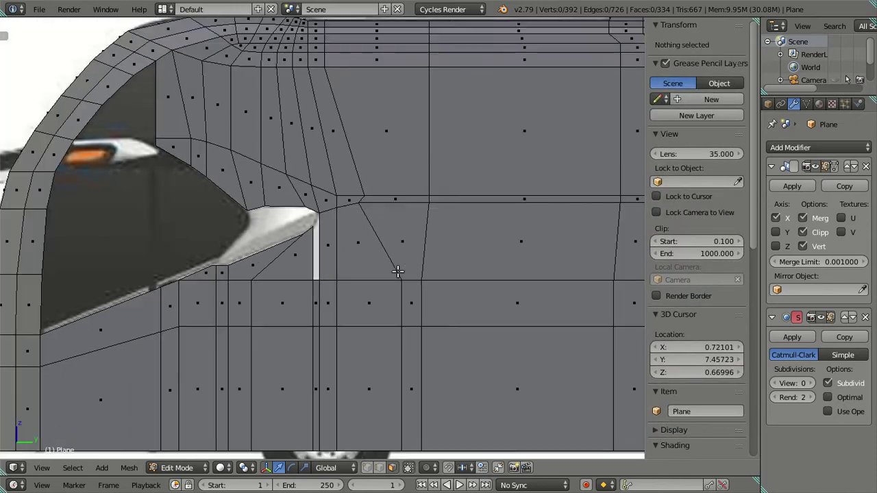
scroll(395, 268, "down", 2)
key("alt+h")
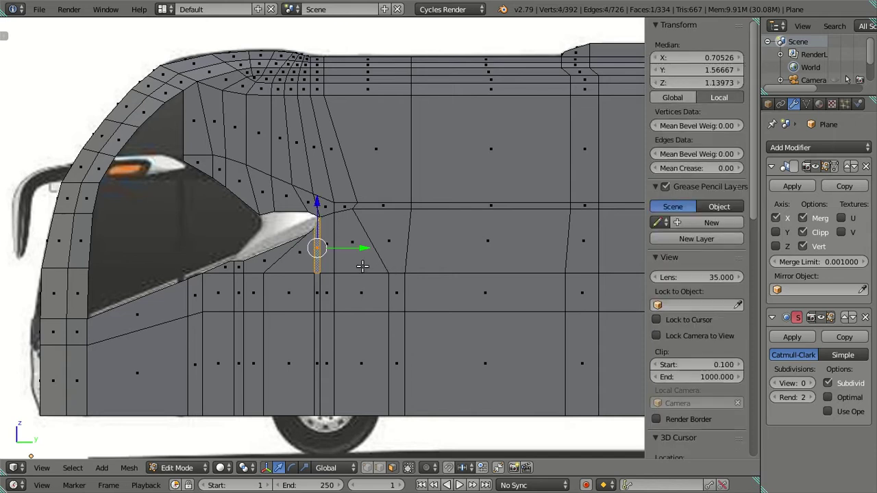
scroll(342, 274, "down", 2)
key("a")
key("KP_3")
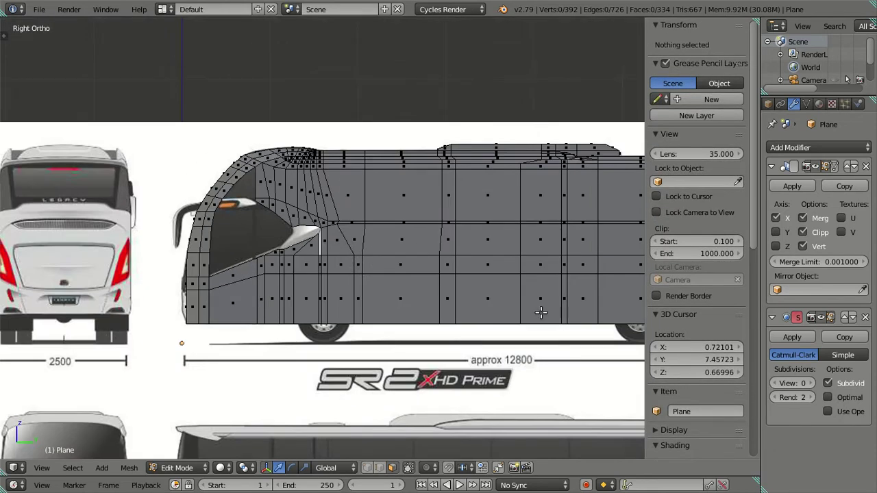
scroll(312, 293, "up", 2)
scroll(407, 298, "up", 2)
In vertex mode, loop-cut two new horizontal edge loops across the bus side
scroll(407, 299, "up", 2)
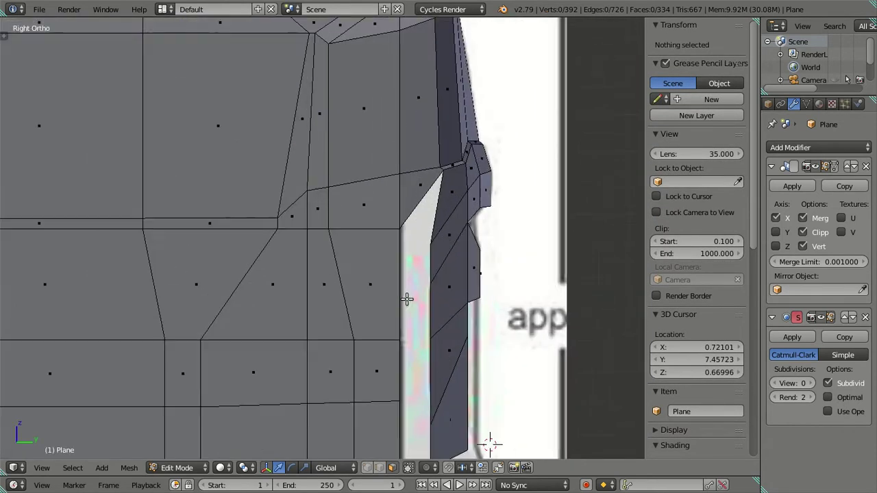
left_click(370, 469)
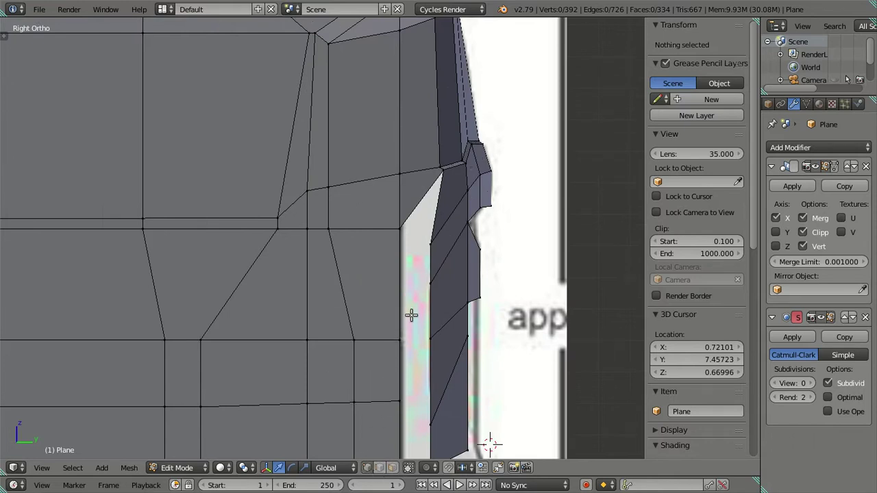
key("ctrl+r")
scroll(387, 289, "up", 1)
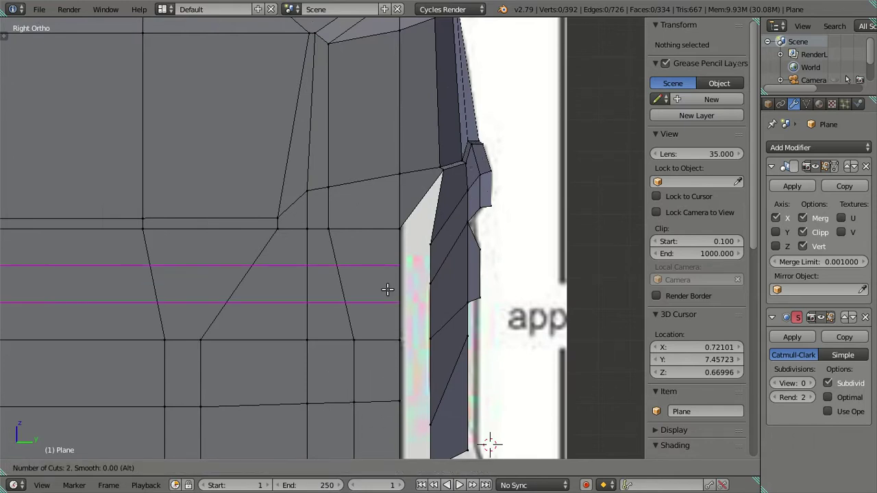
left_click(387, 290)
Move the rear-strip vertex up along the strip edge
middle_click_drag(386, 290, 365, 157, "shift")
right_click(410, 293)
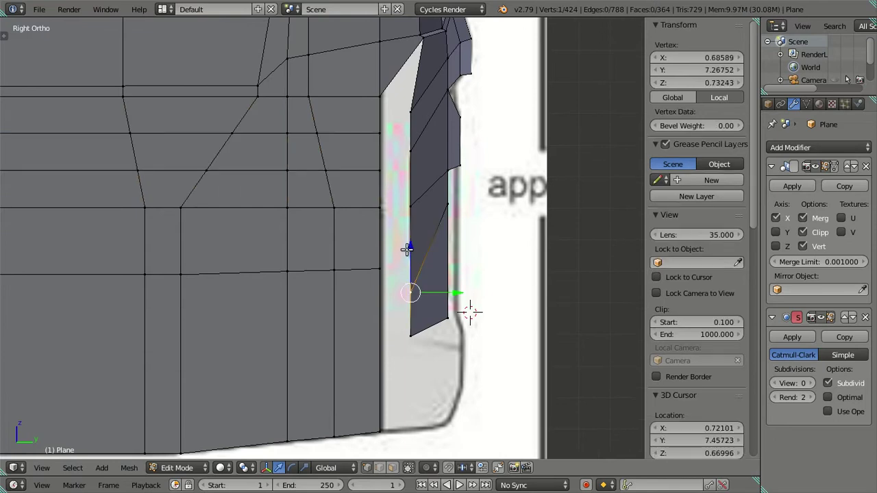
key("g")
left_click(405, 219)
Frame the whole mesh and check it against the blueprint in wireframe, then return to solid shading
key("a")
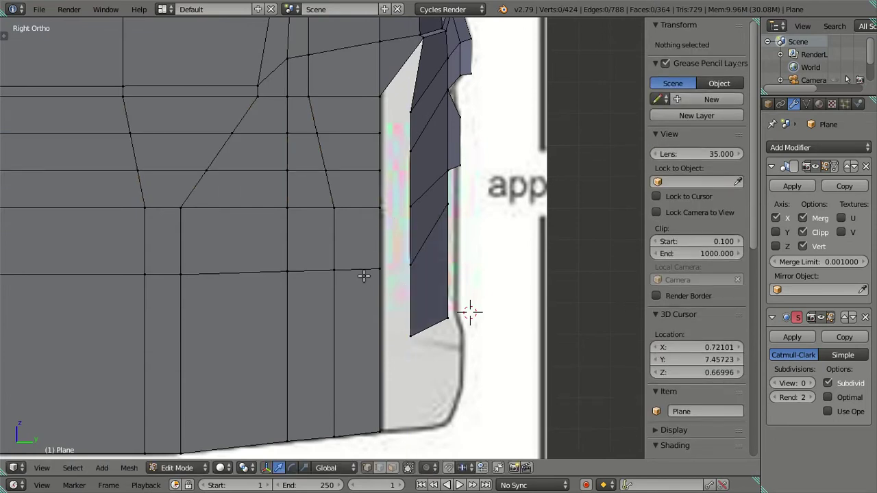
key("z")
scroll(364, 276, "down", 2)
scroll(349, 274, "down", 2)
scroll(411, 288, "down", 2)
scroll(439, 303, "down", 2)
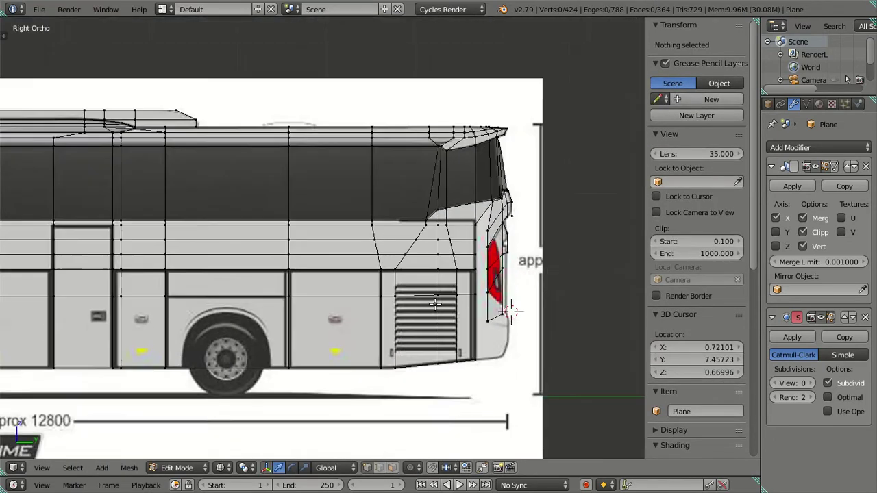
scroll(434, 304, "down", 2)
key("a")
key("KP_Decimal")
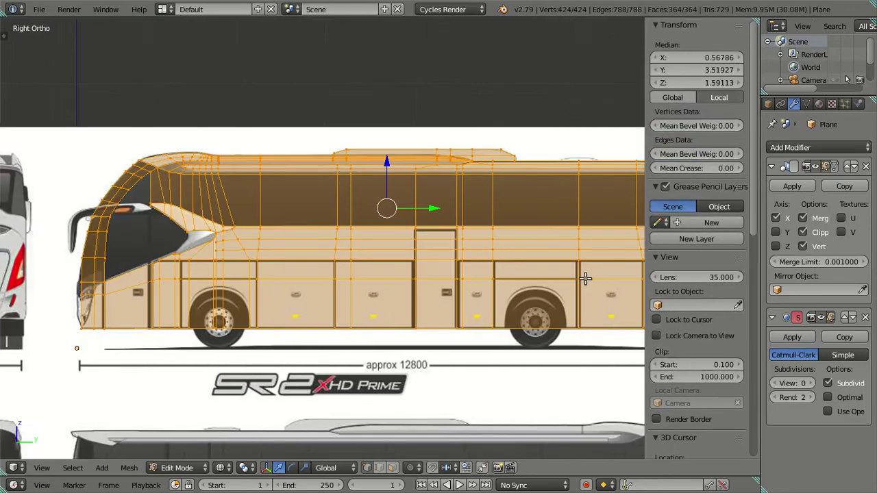
scroll(354, 267, "up", 2)
scroll(305, 253, "up", 3)
key("a")
scroll(304, 254, "up", 1)
scroll(332, 267, "up", 1)
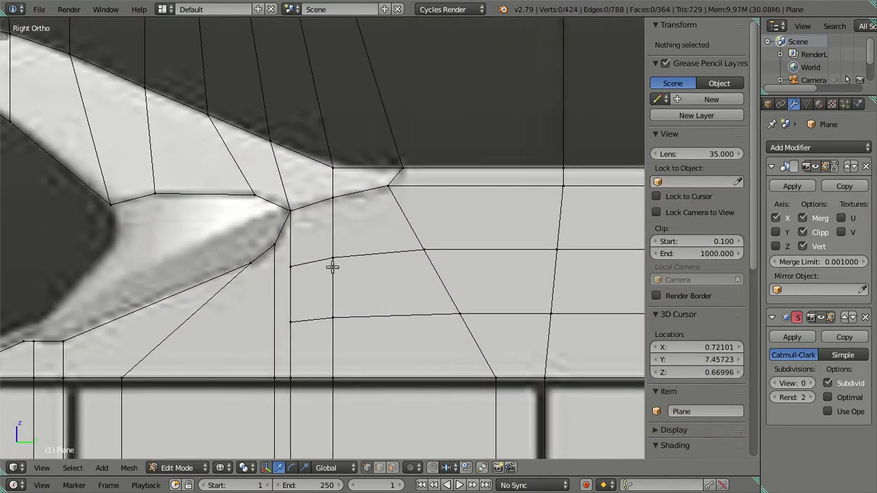
key("z")
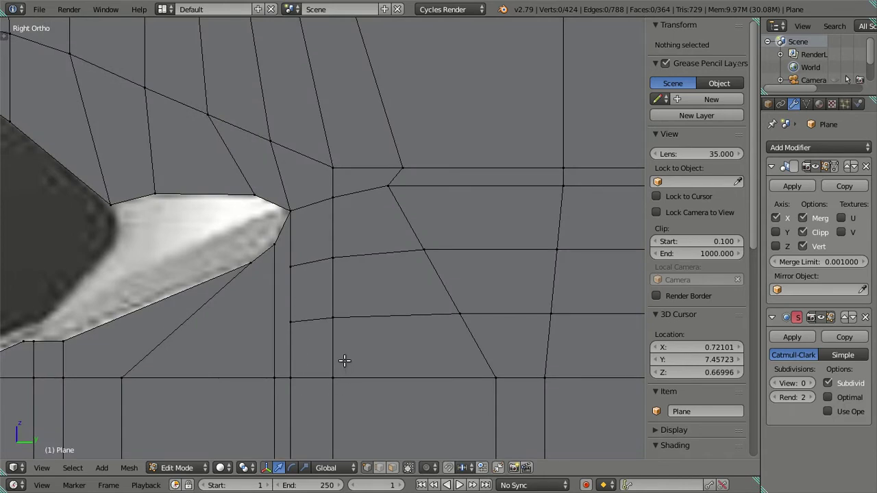
Switch to face selection mode and zoom in on the side
left_click(392, 467)
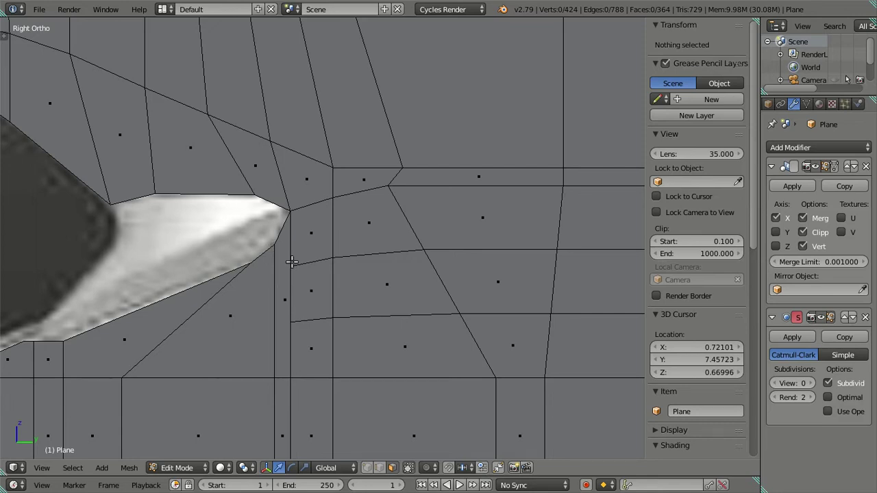
scroll(310, 280, "down", 2)
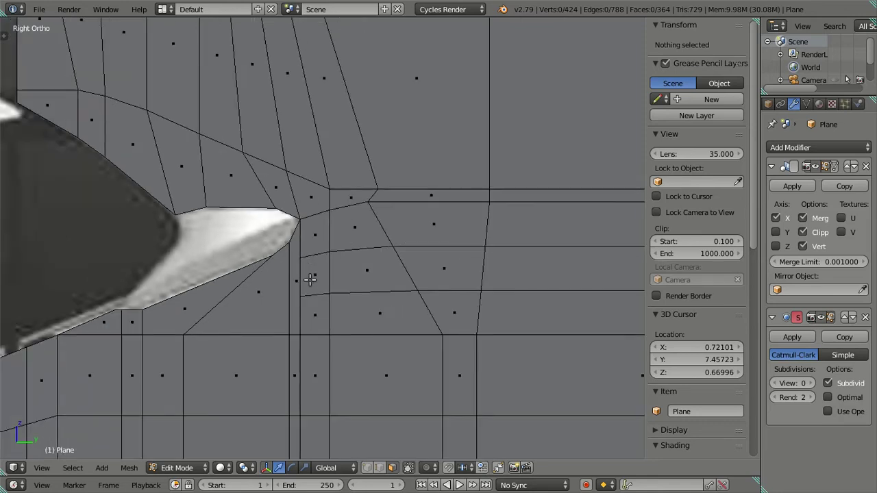
scroll(309, 279, "up", 2)
scroll(310, 280, "up", 1)
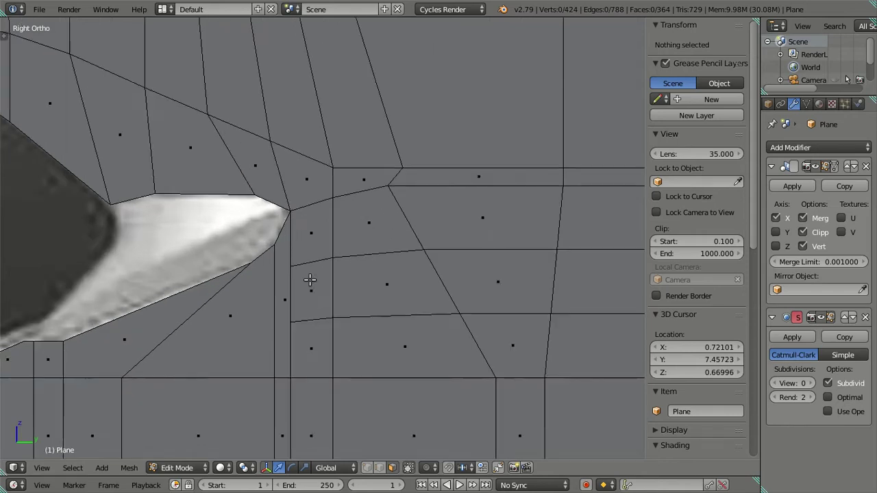
scroll(310, 279, "up", 1)
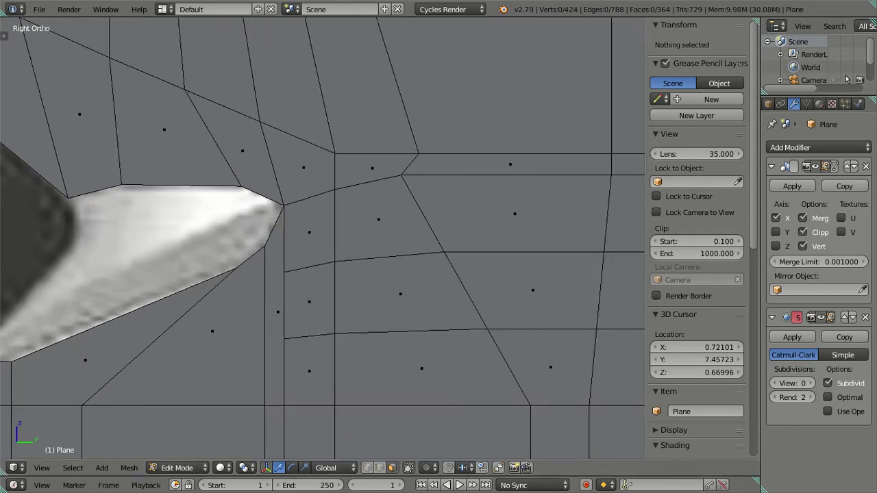
right_click(268, 333, "alt")
key("x")
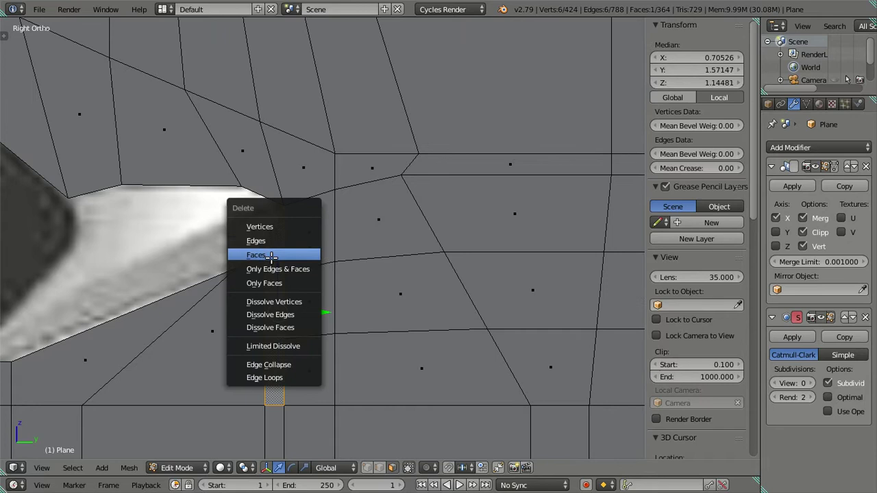
left_click(266, 255)
left_click(368, 469)
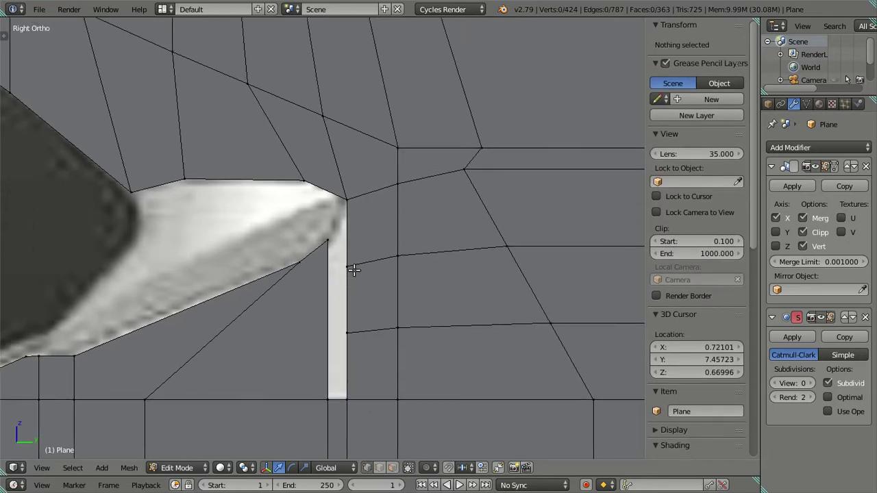
right_click(345, 263)
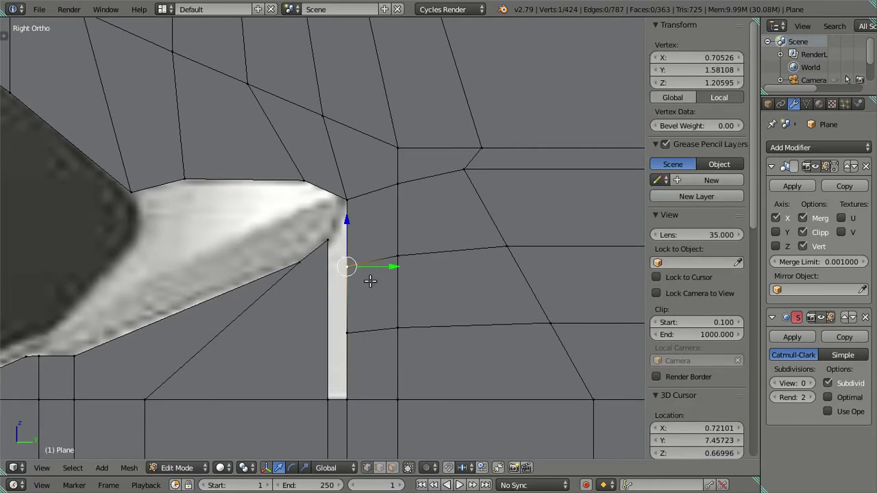
scroll(370, 282, "down", 2)
scroll(370, 281, "down", 3)
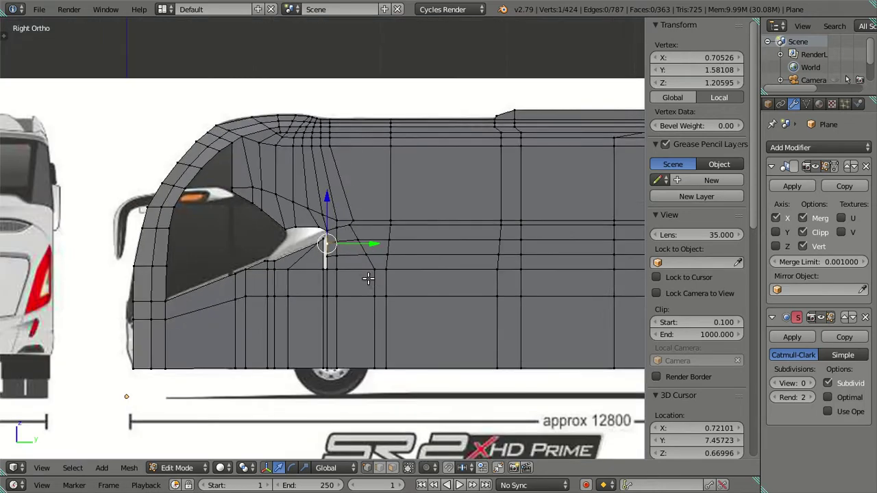
scroll(370, 279, "down", 1)
scroll(368, 278, "up", 4)
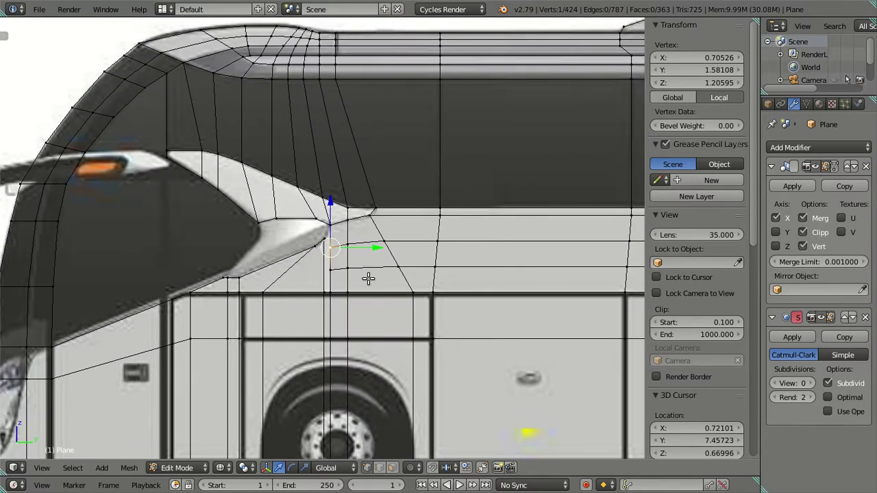
scroll(366, 260, "down", 2)
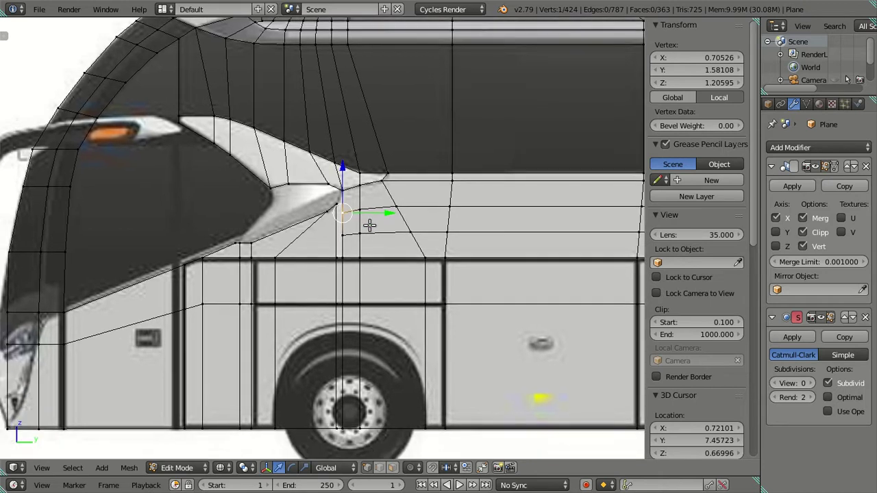
scroll(356, 213, "up", 5)
Snap the selected vertex onto the 3D cursor with Shift+S Selection to Cursor
key("shift+s")
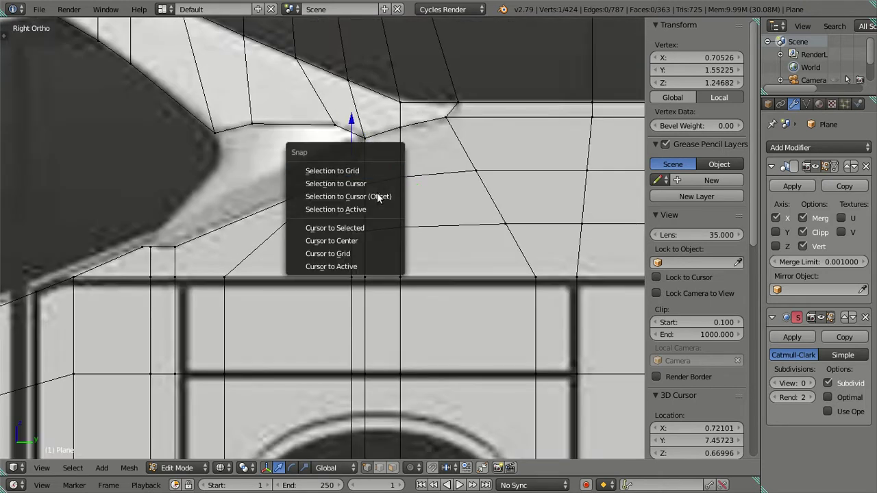
left_click(377, 227)
key("ctrl+z")
key("shift+s")
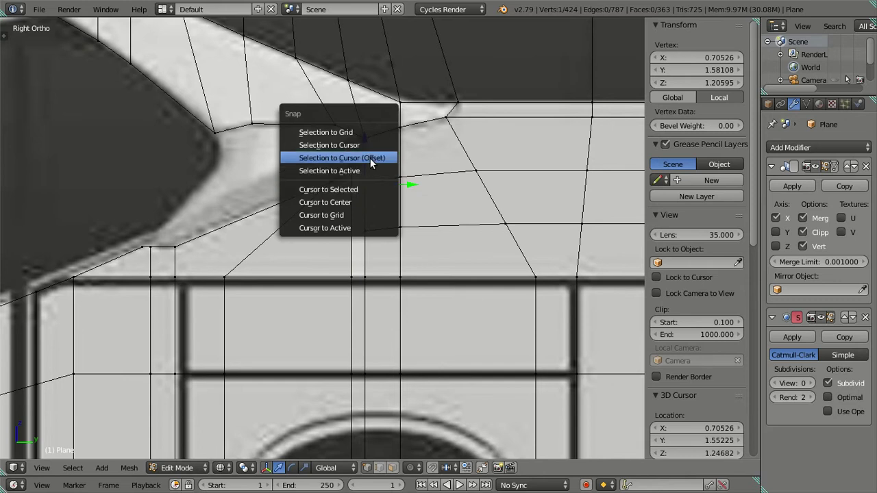
left_click(369, 158)
key("a")
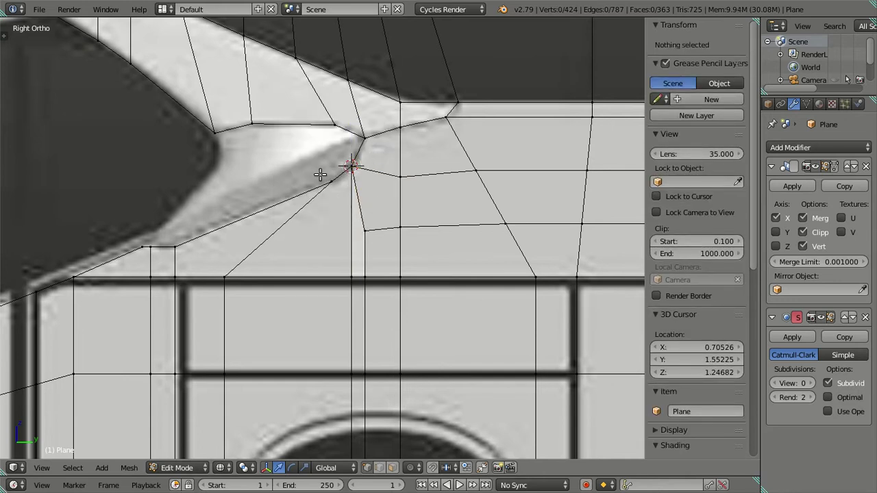
Put the 3D cursor on the window-tip vertex and snap the vertex below onto it
right_click(334, 180)
key("shift+s")
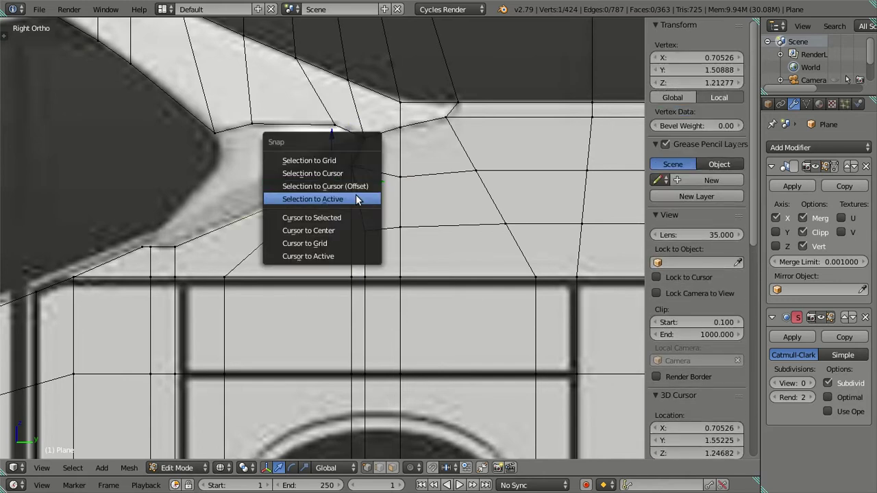
left_click(356, 215)
right_click(368, 224)
key("shift+s")
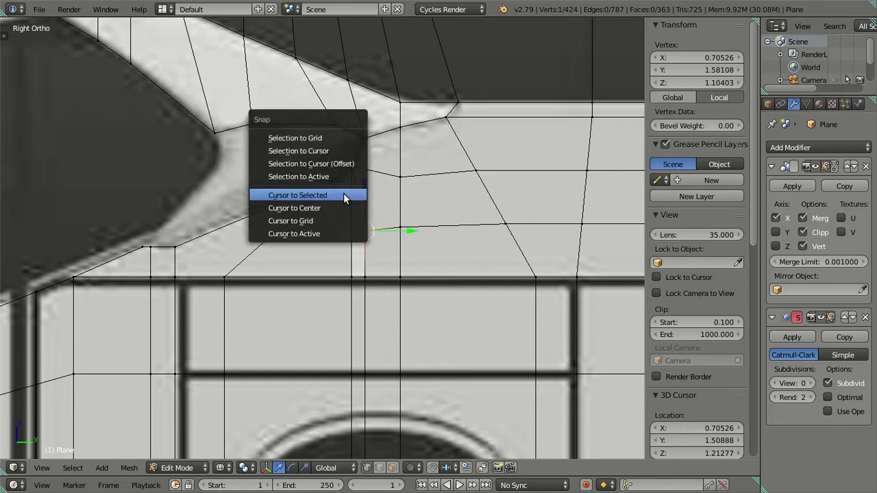
left_click(340, 162)
key("a")
scroll(361, 246, "down", 2)
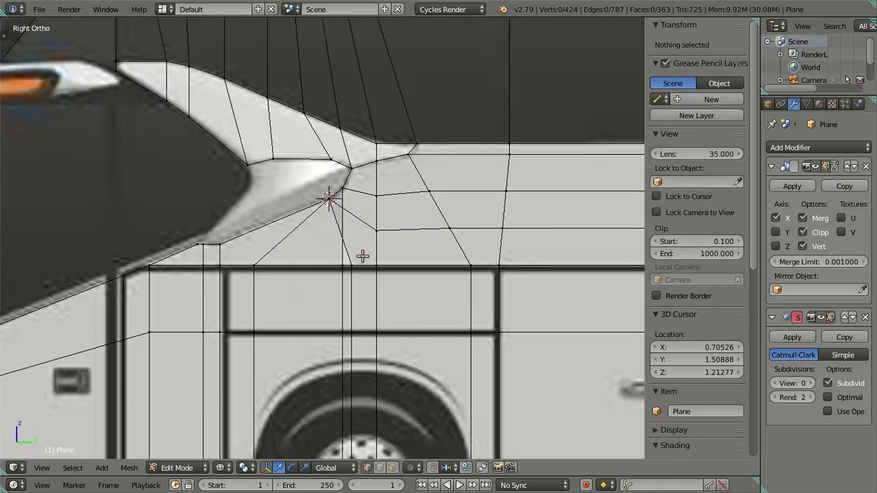
scroll(362, 215, "down", 3, "shift")
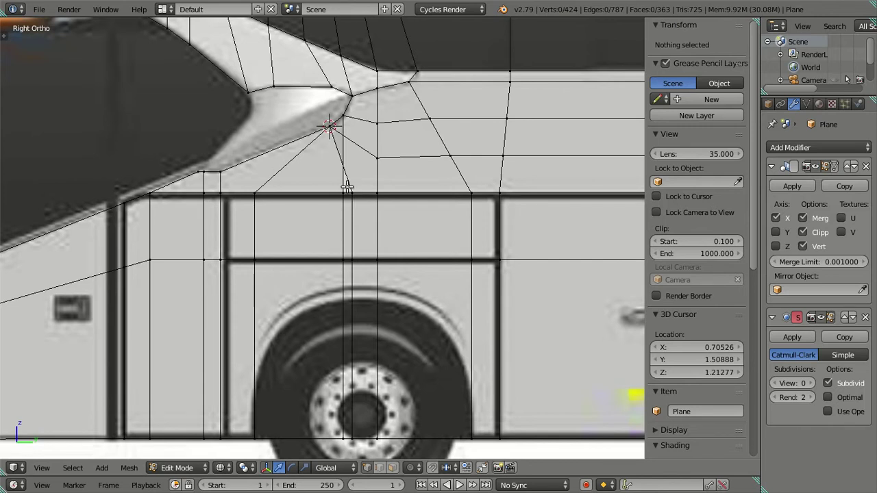
Delete the face column under the window tip plus the thin column beside it
middle_click_drag(347, 186, 354, 219, "shift")
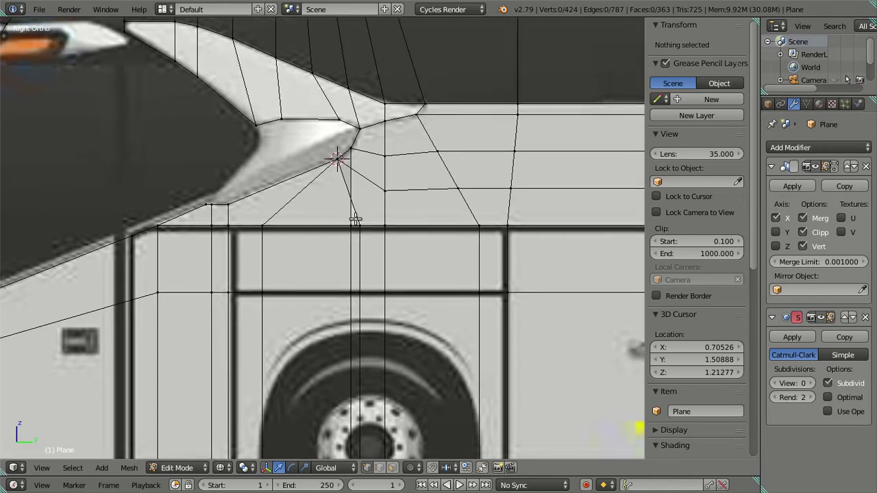
left_click(392, 468)
key("z")
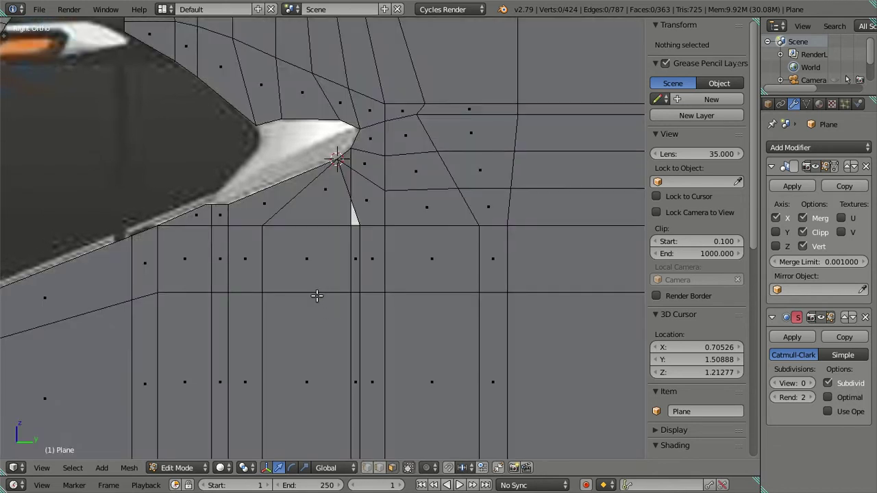
left_click(315, 291, "alt")
scroll(331, 290, "down", 3)
key("alt+z")
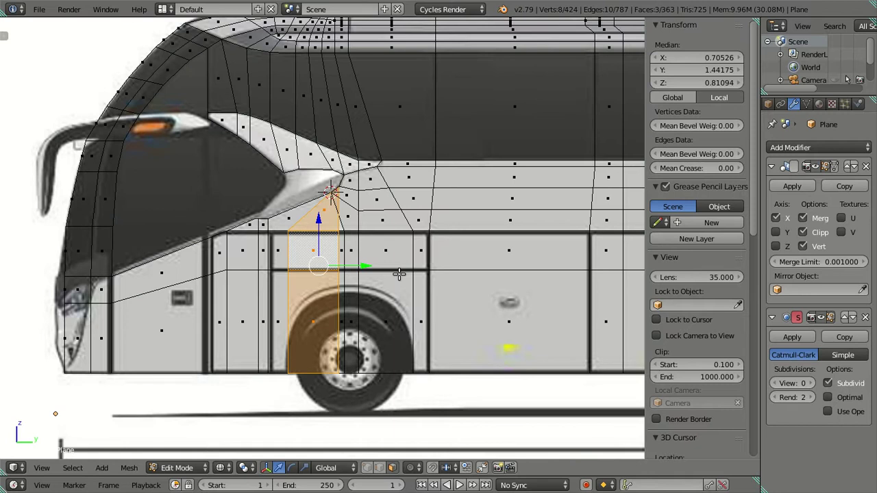
scroll(353, 285, "up", 2)
left_click(354, 289, "alt+shift")
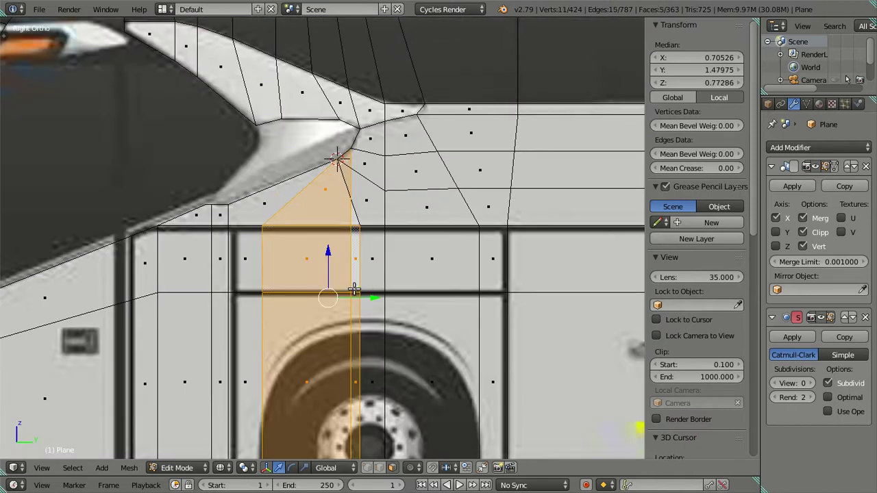
key("x")
left_click(437, 271)
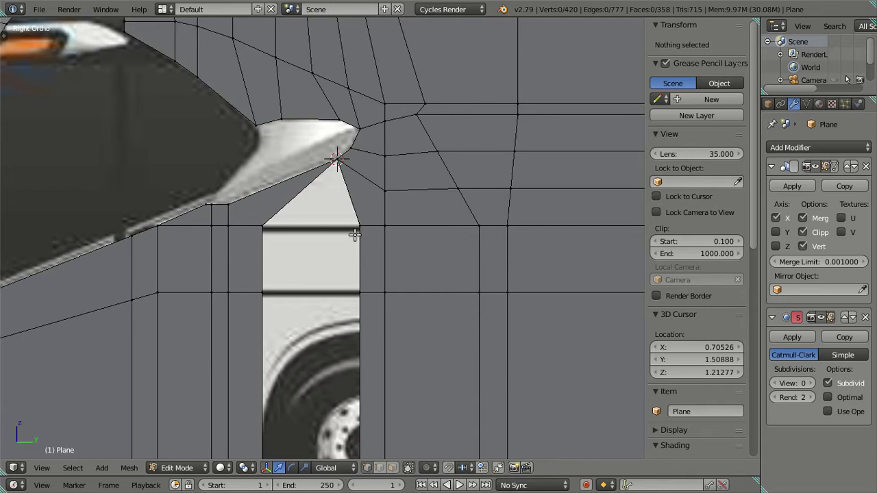
scroll(354, 221, "up", 2)
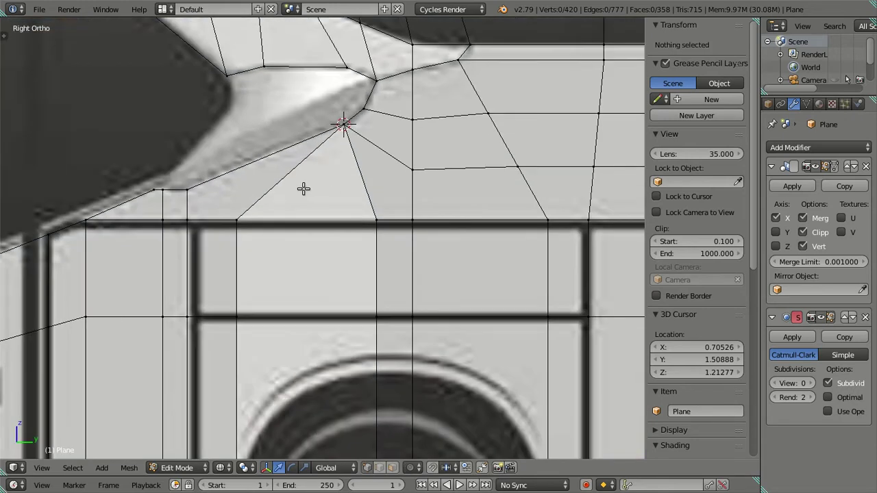
Pull the stacked tip vertex down along the window's lower edge
right_click(324, 138)
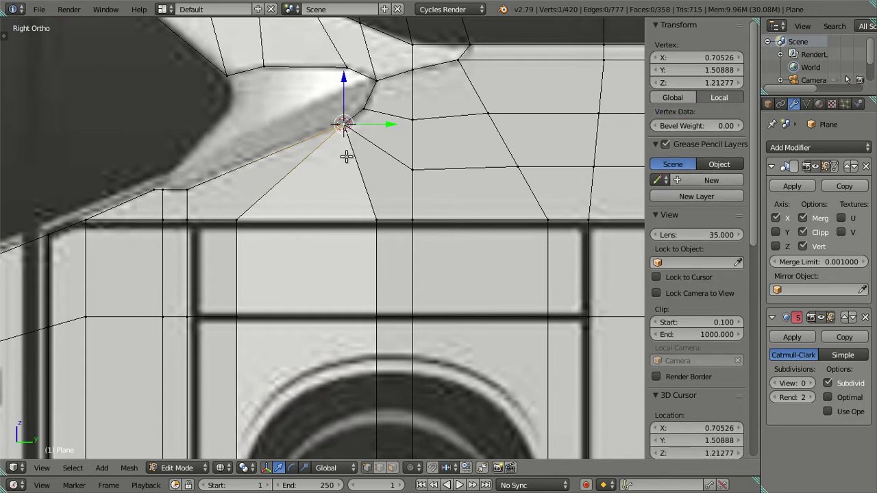
key("g")
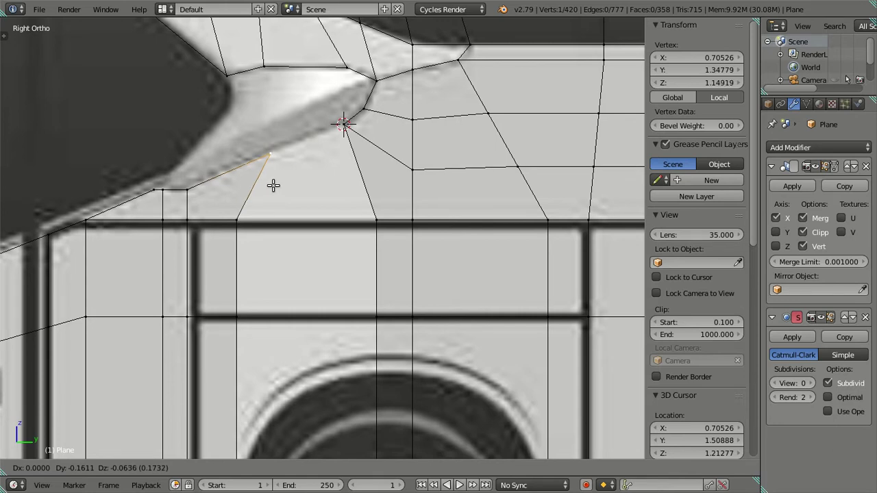
left_click(273, 185)
Fill the first gap below the window tip with a four-vertex face
right_click(247, 213)
right_click(272, 157, "shift")
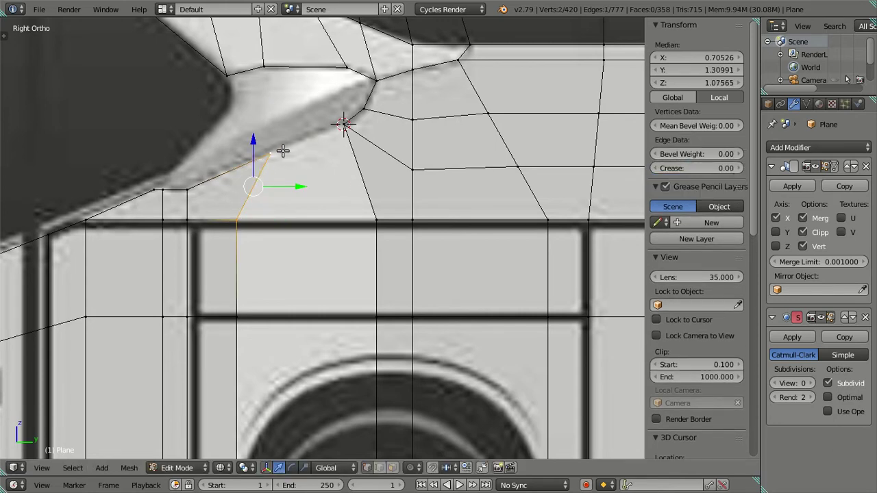
right_click(342, 124, "shift")
right_click(367, 215, "shift")
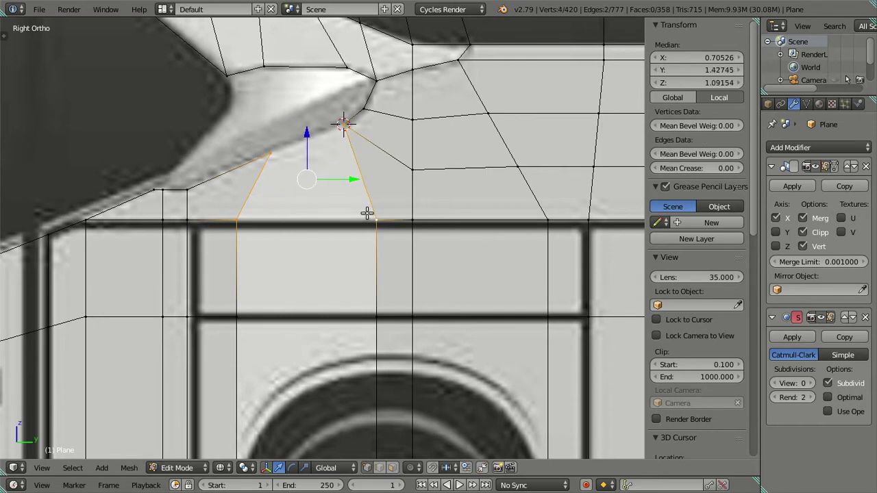
key("f")
scroll(351, 281, "down", 4)
scroll(351, 281, "up", 1)
Fill the upper gap and the lower rectangle with faces, then return to wireframe
right_click(353, 283)
right_click(279, 277, "ctrl")
key("f")
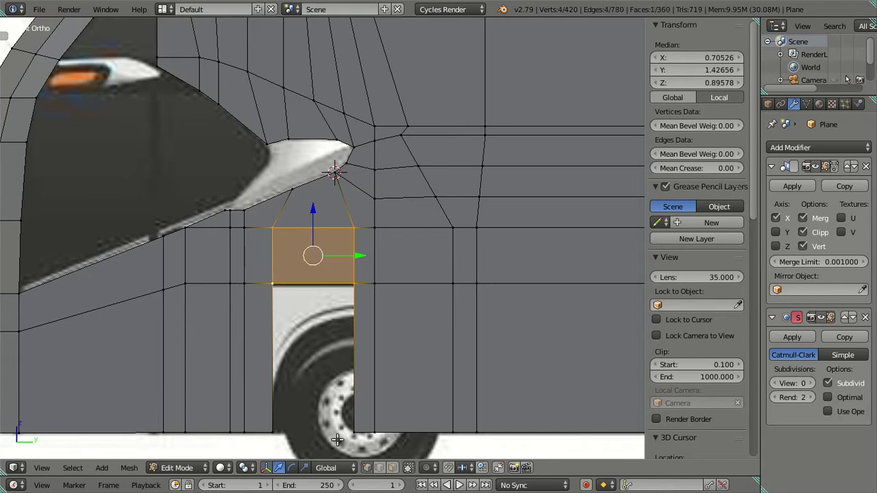
right_click(350, 431)
right_click(282, 425, "ctrl")
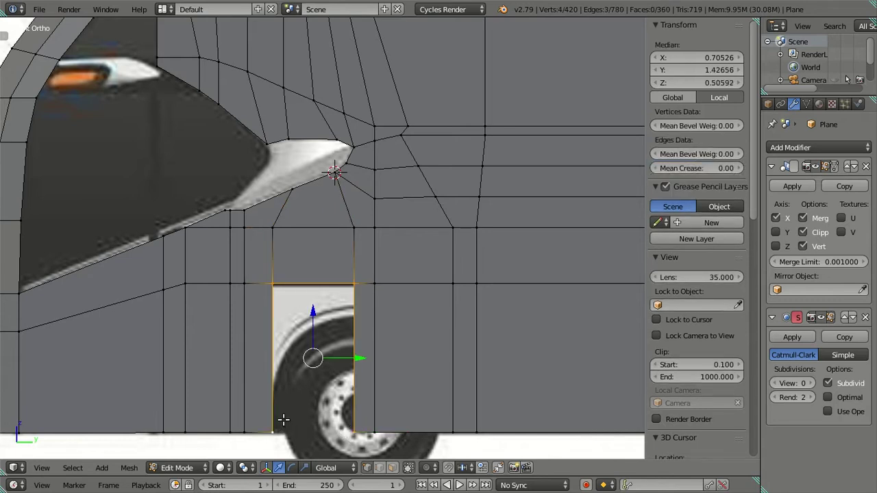
key("f")
key("a")
key("z")
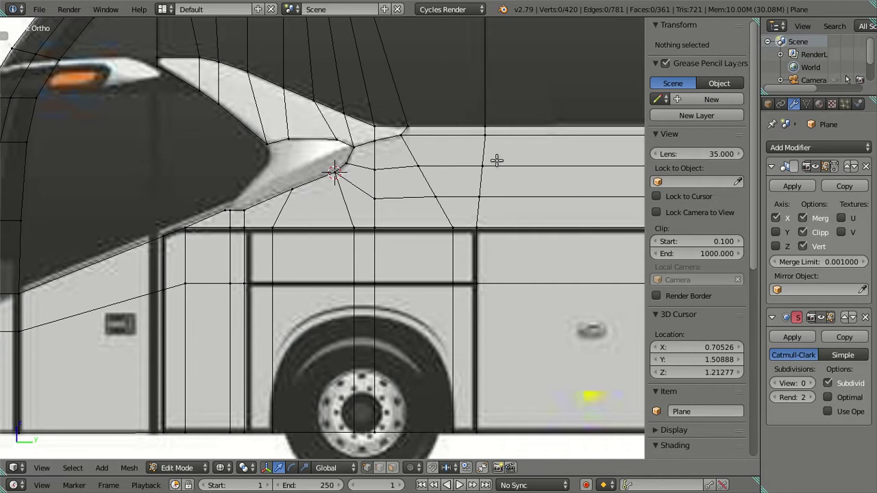
In Right Ortho view, select the vertex path around the first rear-corner gap
scroll(472, 185, "down", 2)
scroll(466, 212, "down", 2)
scroll(479, 233, "down", 1)
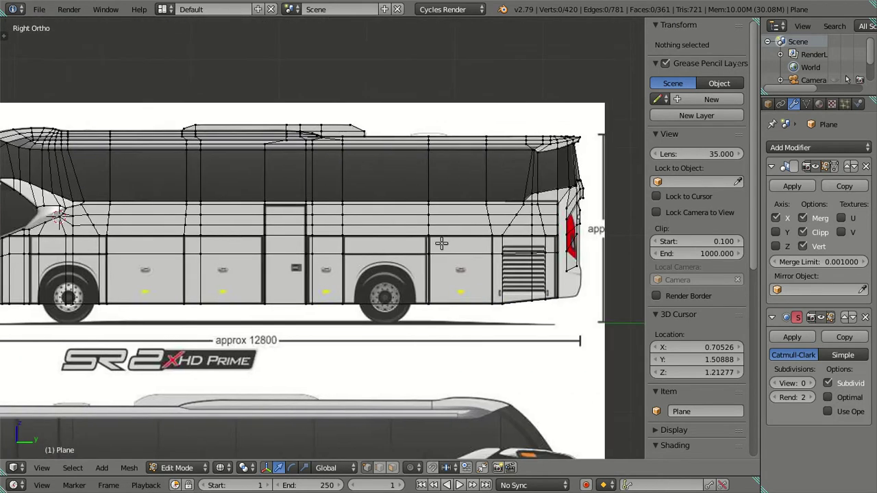
scroll(431, 246, "up", 2)
scroll(411, 253, "up", 1)
scroll(381, 263, "up", 1)
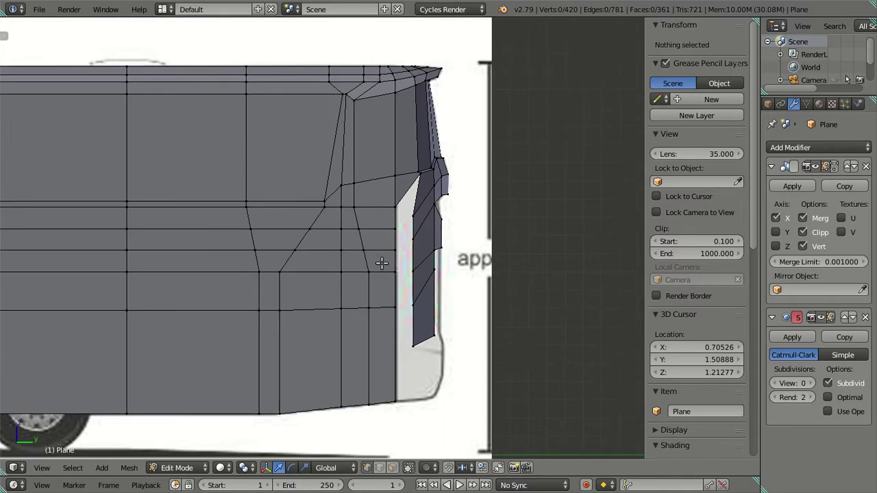
key("KP_3")
scroll(403, 329, "up", 1)
scroll(352, 190, "up", 1)
right_click(363, 167)
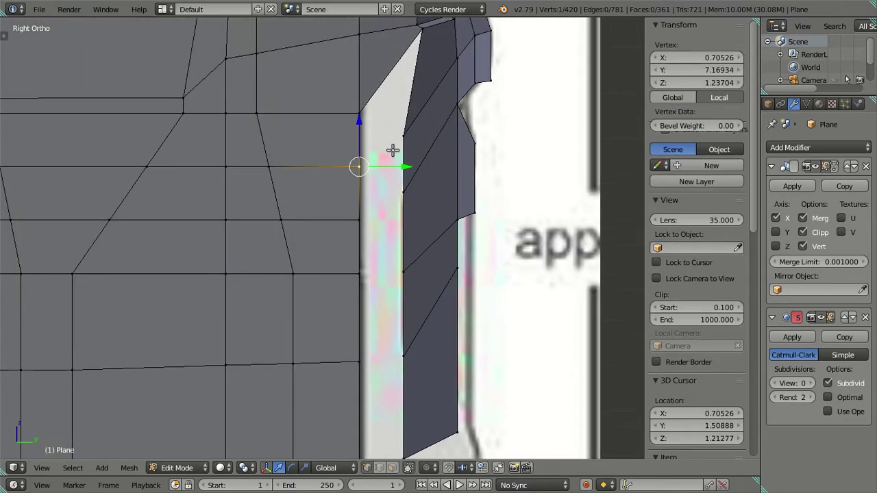
right_click(398, 138, "ctrl")
scroll(397, 138, "down", 1)
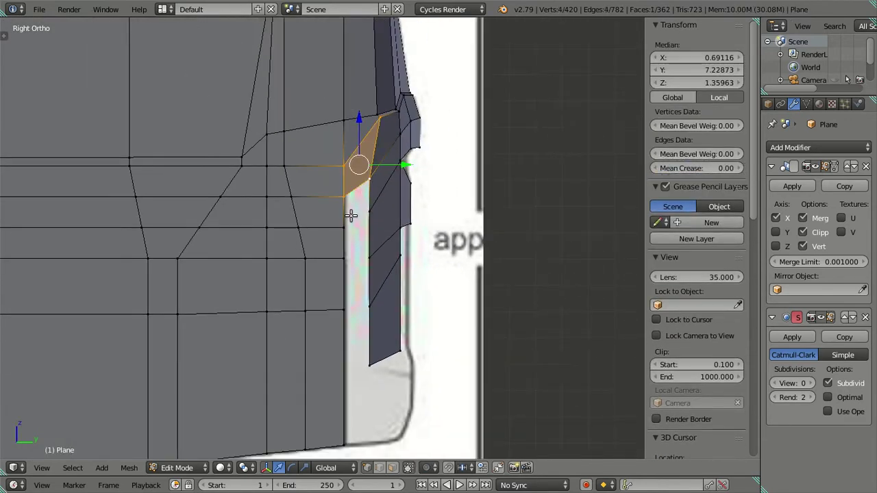
scroll(368, 239, "up", 2)
Select the paths around the remaining gaps, fill the white opening with a face, and inspect
right_click(370, 277)
right_click(408, 277, "ctrl")
right_click(365, 389)
right_click(420, 382, "ctrl")
key("f")
key("a")
mouse_move(420, 381)
middle_mouse_down()
mouse_move(393, 313)
mouse_move(427, 267)
mouse_move(249, 221)
mouse_move(121, 263)
mouse_move(196, 309)
mouse_move(484, 299)
mouse_move(409, 240)
mouse_move(382, 203)
mouse_move(381, 176)
mouse_move(354, 172)
mouse_move(325, 189)
mouse_move(342, 185)
mouse_move(386, 212)
mouse_move(358, 186)
mouse_move(293, 194)
mouse_move(368, 212)
mouse_move(424, 192)
mouse_move(542, 193)
mouse_move(377, 239)
mouse_move(117, 239)
mouse_move(142, 254)
mouse_move(151, 215)
mouse_move(143, 185)
mouse_move(272, 225)
mouse_move(268, 251)
mouse_move(227, 213)
mouse_move(196, 222)
mouse_move(180, 239)
mouse_move(220, 293)
mouse_move(391, 135)
mouse_move(374, 146)
mouse_move(375, 158)
middle_mouse_up()
key("z")
key("z")
Inspect the roof corner edge loops, then check the smoothed bus body in Object Mode
scroll(354, 123, "up", 2)
right_click(374, 158, "alt")
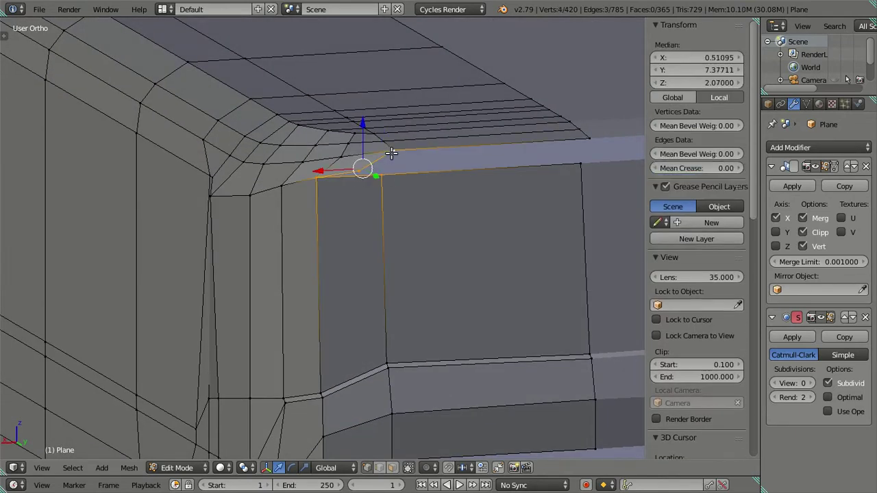
right_click(581, 139, "alt")
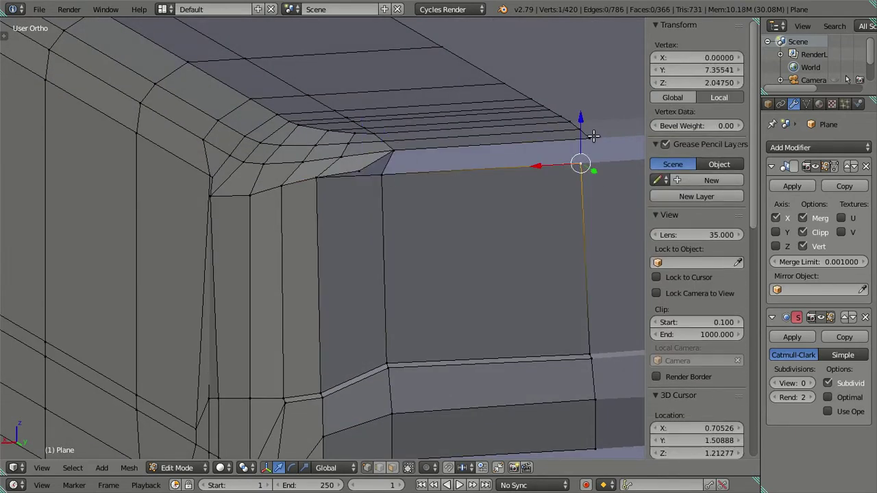
key("a")
mouse_move(364, 227)
middle_mouse_down()
mouse_move(319, 225)
mouse_move(309, 201)
mouse_move(289, 202)
mouse_move(385, 204)
mouse_move(445, 218)
mouse_move(471, 285)
mouse_move(461, 280)
mouse_move(465, 297)
middle_mouse_up()
key("Tab")
scroll(340, 244, "down", 3)
Nudge a face on the rounded roof corner slightly along X
key("Tab")
scroll(479, 251, "up", 1)
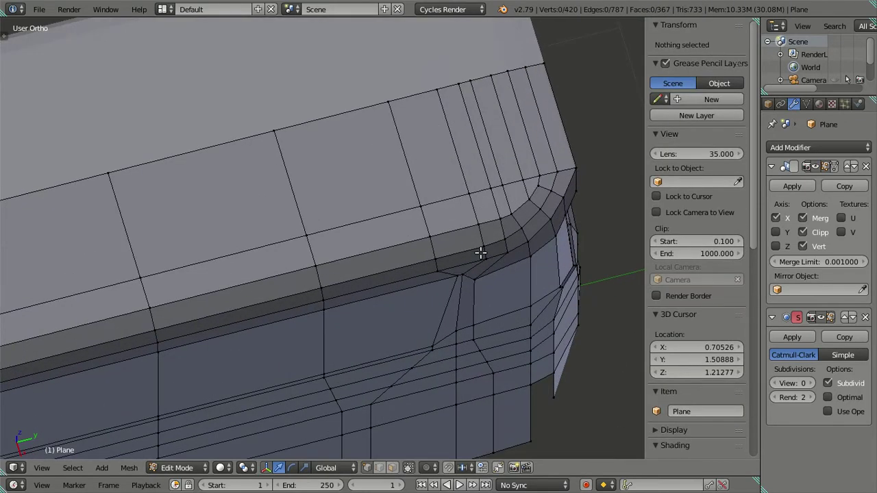
scroll(433, 270, "up", 2)
scroll(497, 272, "up", 1)
right_click(498, 273)
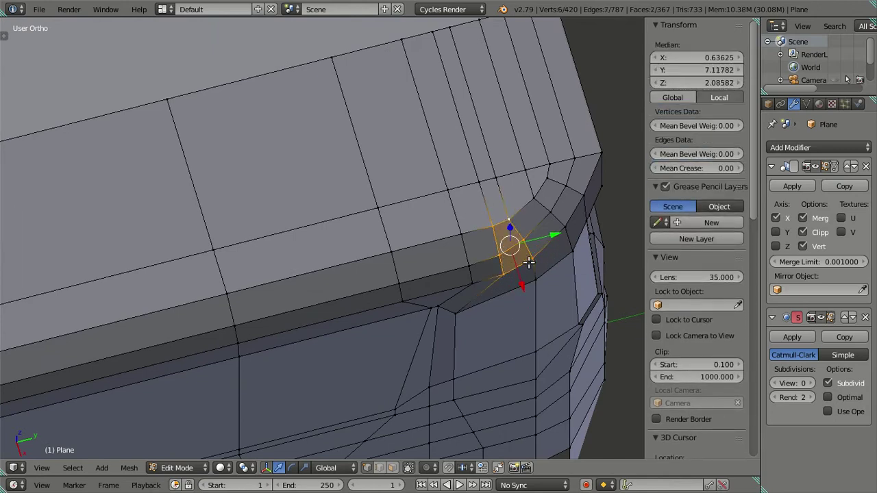
left_click_drag(523, 281, 521, 280)
In top view, slide a single roof corner vertex along Y
middle_click_drag(521, 280, 461, 288)
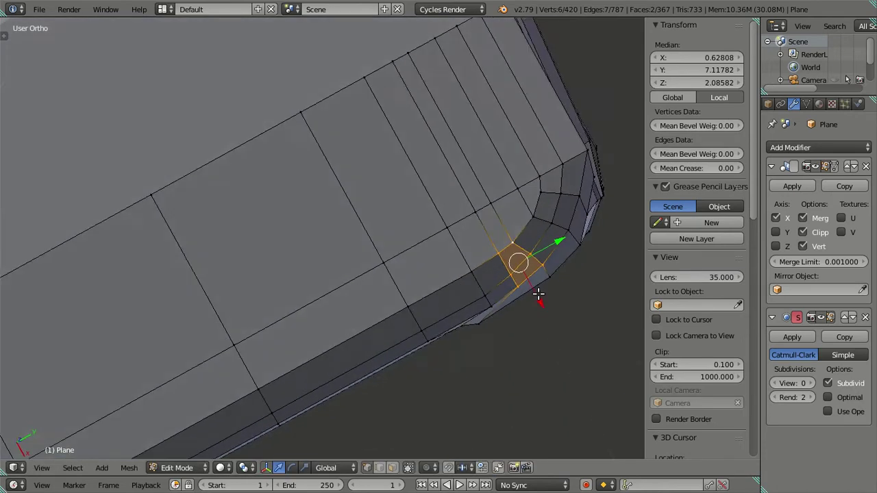
key("KP_7")
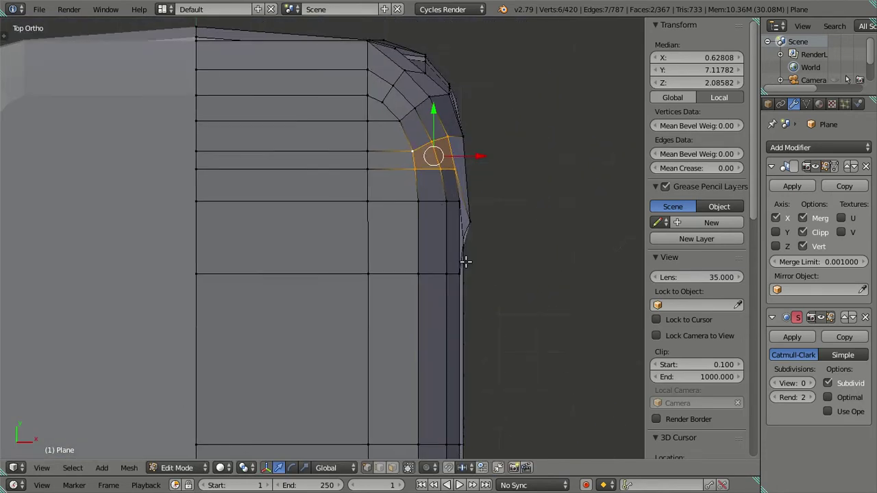
scroll(465, 258, "up", 2)
scroll(450, 206, "up", 2)
middle_click_drag(391, 303, 411, 216, "shift")
right_click(446, 195)
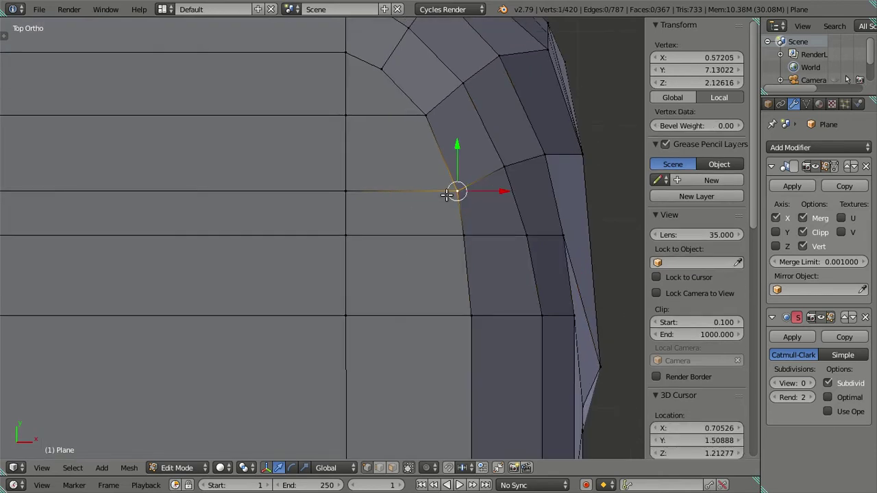
left_click_drag(455, 157, 453, 146)
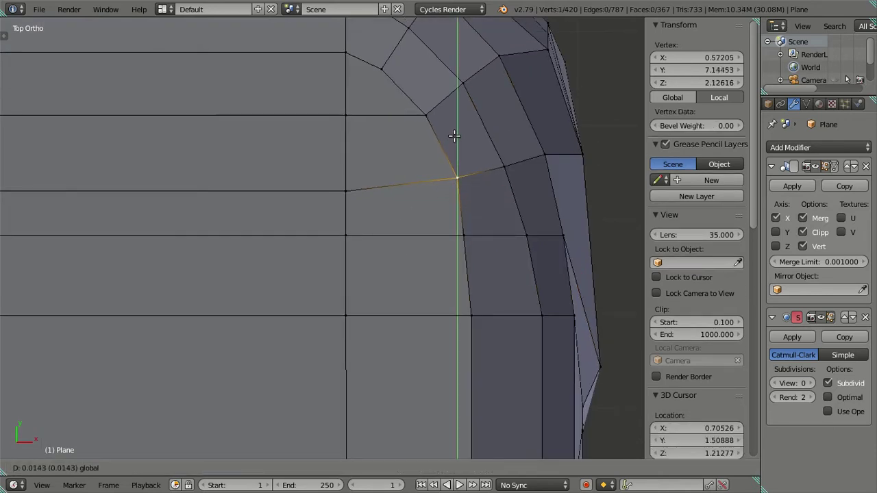
left_click_drag(454, 136, 454, 136)
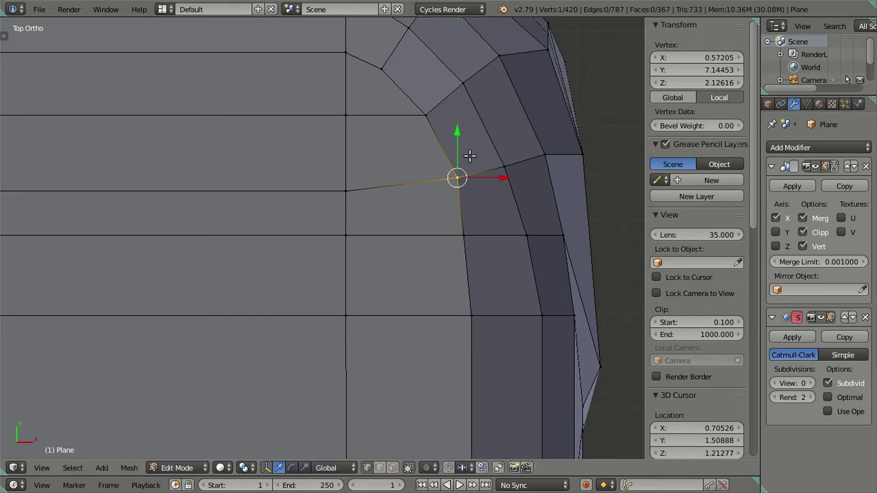
Slide three corner vertices slightly along X to even out the roof curve
scroll(505, 237, "down", 3)
key("Tab")
mouse_move(505, 237)
middle_mouse_down()
mouse_move(382, 116)
mouse_move(308, 107)
mouse_move(388, 238)
mouse_move(309, 252)
mouse_move(276, 207)
mouse_move(313, 284)
mouse_move(396, 153)
mouse_move(308, 251)
mouse_move(283, 210)
middle_mouse_up()
key("Tab")
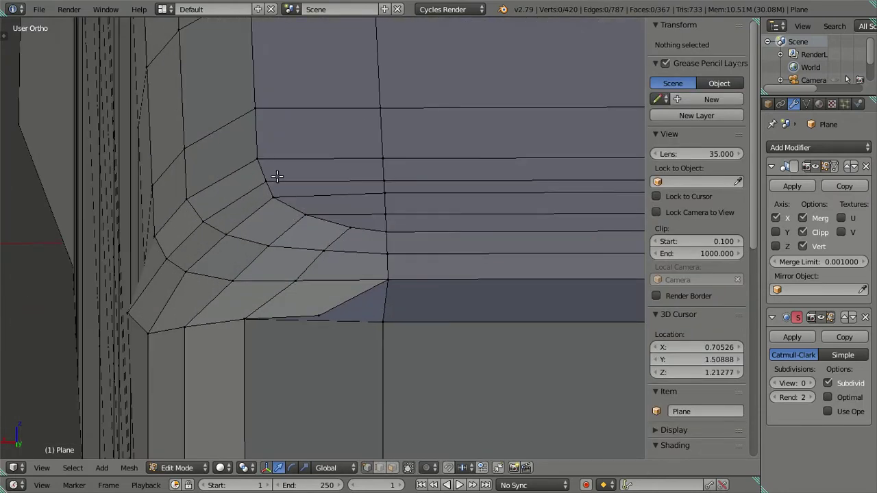
left_click(273, 196)
left_click(266, 184, "shift")
left_click(305, 215, "shift")
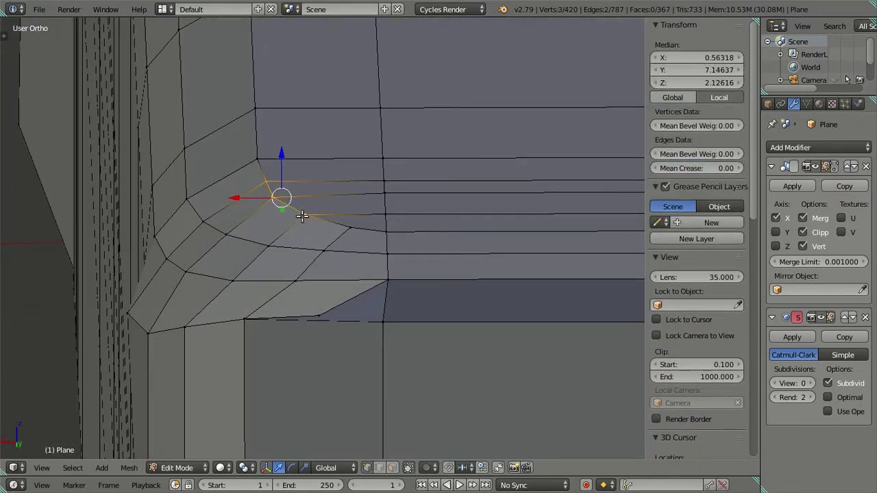
left_click_drag(246, 197, 268, 204)
left_click(273, 182, "shift")
key("a")
Raise the Subdivision Surface viewport level to 2 to preview the smoothed body
mouse_move(297, 210)
middle_mouse_down()
mouse_move(364, 322)
mouse_move(524, 284)
mouse_move(474, 243)
mouse_move(475, 197)
mouse_move(463, 181)
mouse_move(472, 165)
middle_mouse_up()
key("Tab")
left_click(813, 382)
left_click(812, 383)
mouse_move(415, 307)
middle_mouse_down()
mouse_move(218, 302)
mouse_move(230, 317)
mouse_move(364, 270)
mouse_move(299, 288)
mouse_move(338, 276)
mouse_move(475, 244)
mouse_move(328, 309)
mouse_move(365, 297)
mouse_move(383, 318)
mouse_move(363, 235)
mouse_move(371, 264)
middle_mouse_up()
key("Tab")
Shift the roof's vertical edge line along Y
key("Tab")
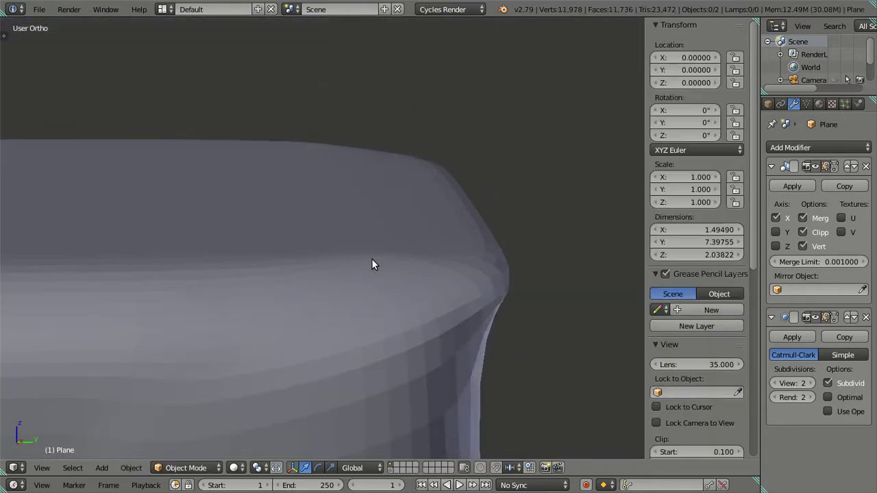
key("Tab")
left_click(340, 274)
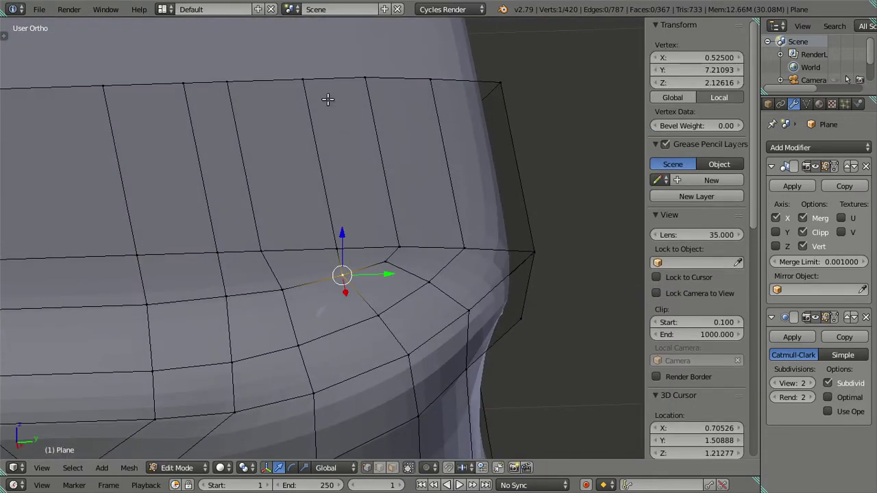
left_click(303, 81, "ctrl")
left_click_drag(372, 208, 355, 200)
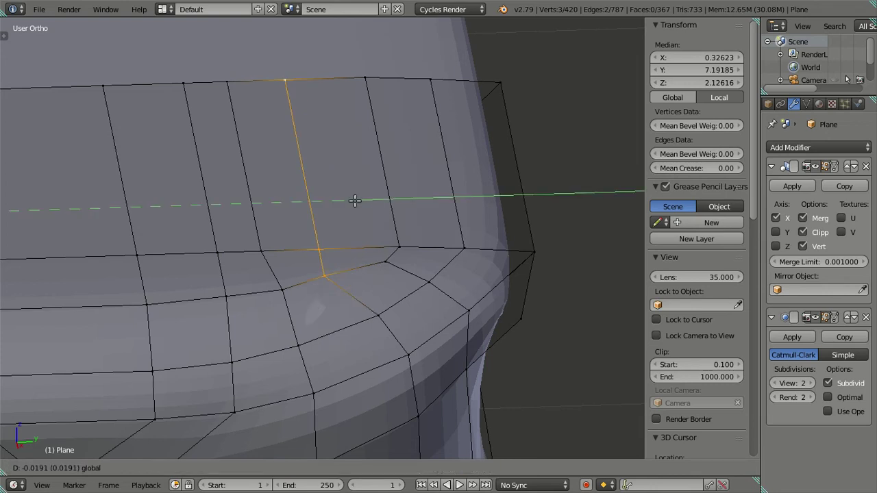
left_click(359, 200)
key("a")
Move the edge at the front roof corner along X
mouse_move(391, 220)
middle_mouse_down()
mouse_move(368, 274)
mouse_move(264, 256)
mouse_move(251, 262)
middle_mouse_up()
right_click(316, 322)
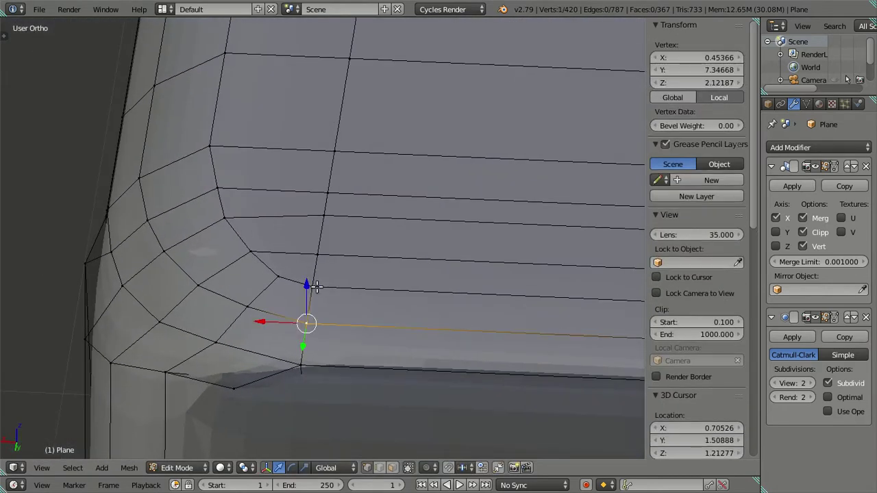
right_click(317, 286, "shift")
key("g")
key("x")
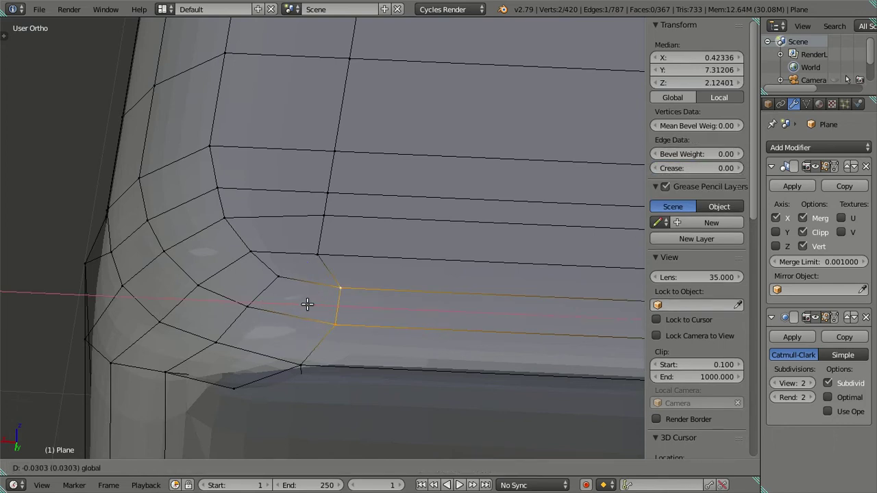
left_click(308, 303)
key("Tab")
Lower the Subdivision Surface viewport level back to 0
mouse_move(315, 303)
middle_mouse_down()
mouse_move(358, 334)
mouse_move(418, 271)
mouse_move(525, 268)
mouse_move(458, 258)
mouse_move(323, 265)
middle_mouse_up()
left_click_drag(788, 383, 760, 383)
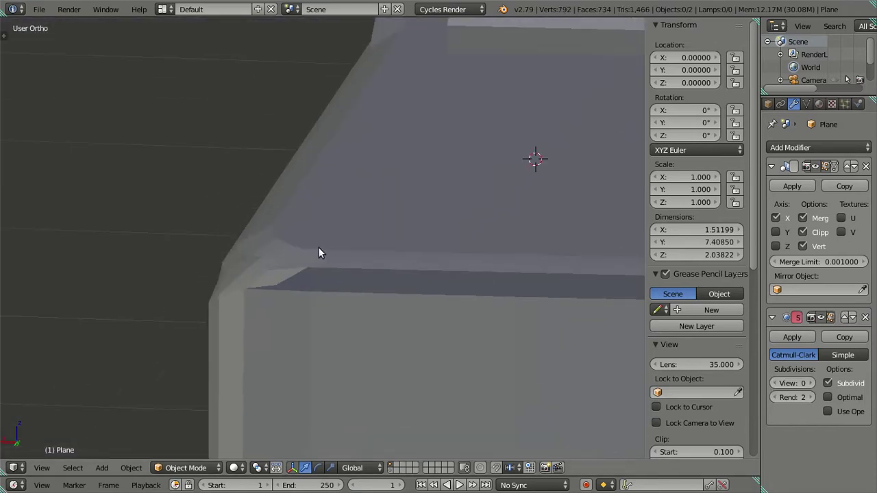
key("Tab")
middle_click_drag(318, 247, 383, 226)
scroll(370, 258, "up", 3)
scroll(371, 258, "down", 3)
Compare the mesh with the rear blueprint in back view, toggling solid and see-through shading
mouse_move(384, 328)
middle_mouse_down()
mouse_move(427, 358)
mouse_move(402, 297)
mouse_move(354, 303)
middle_mouse_up()
key("ctrl+KP_1")
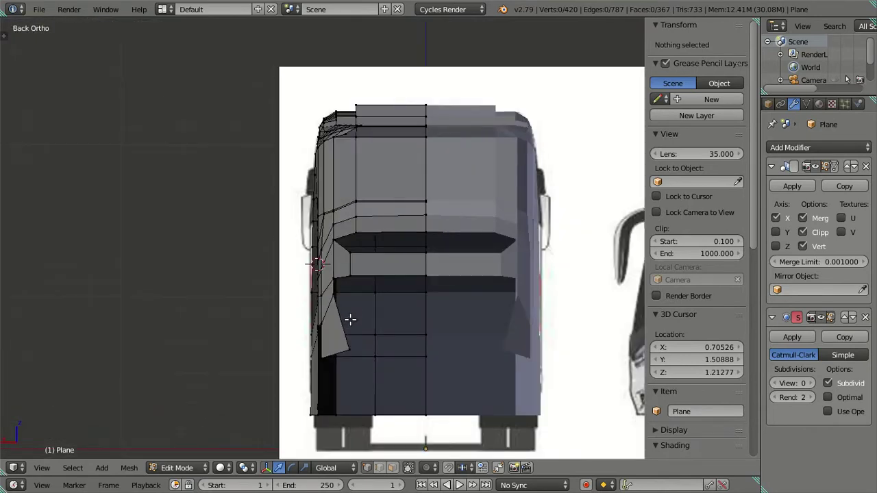
scroll(349, 301, "up", 2)
scroll(351, 291, "up", 2)
scroll(354, 284, "up", 1)
scroll(355, 284, "up", 1)
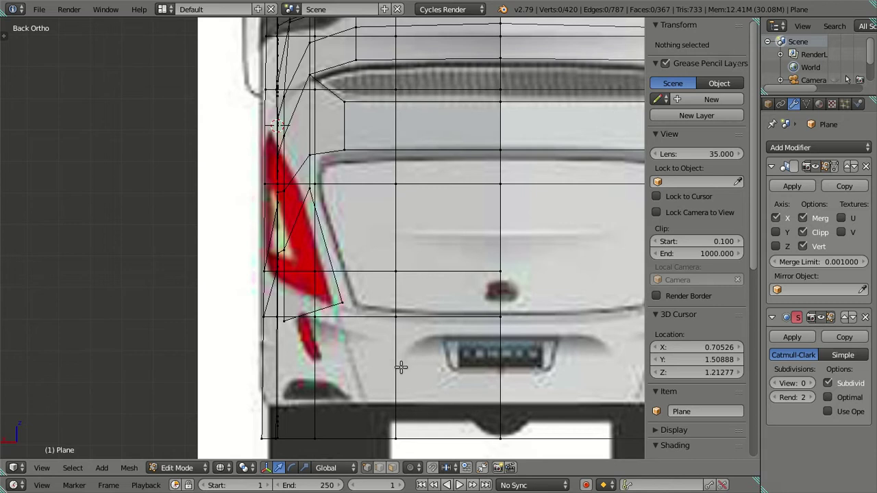
key("z")
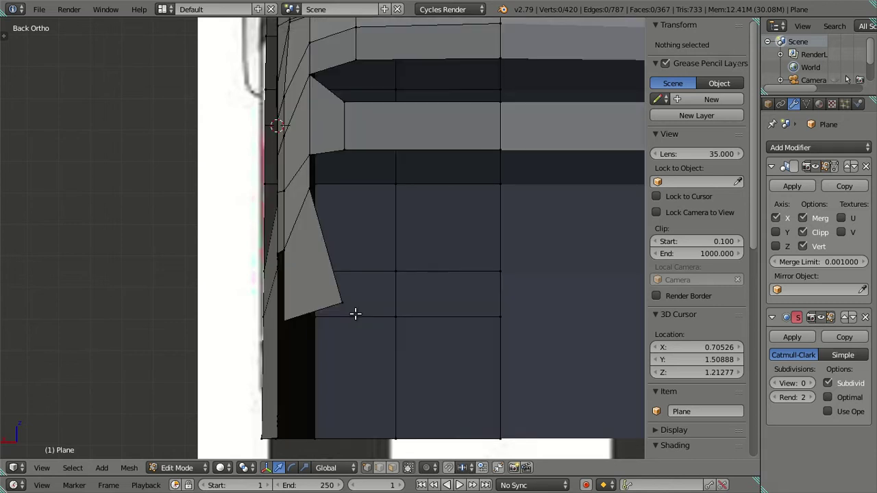
key("z")
scroll(354, 314, "down", 4)
scroll(354, 313, "up", 3)
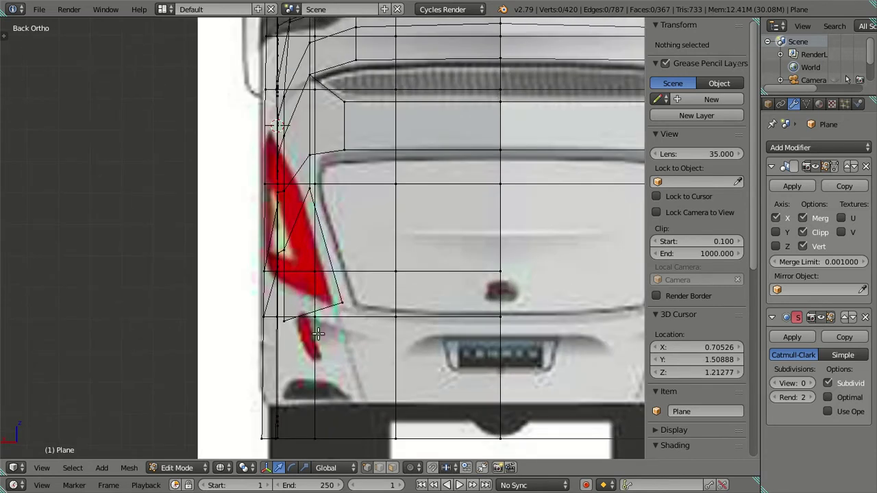
Check the rear light area against the side blueprint in right view
key("KP_3")
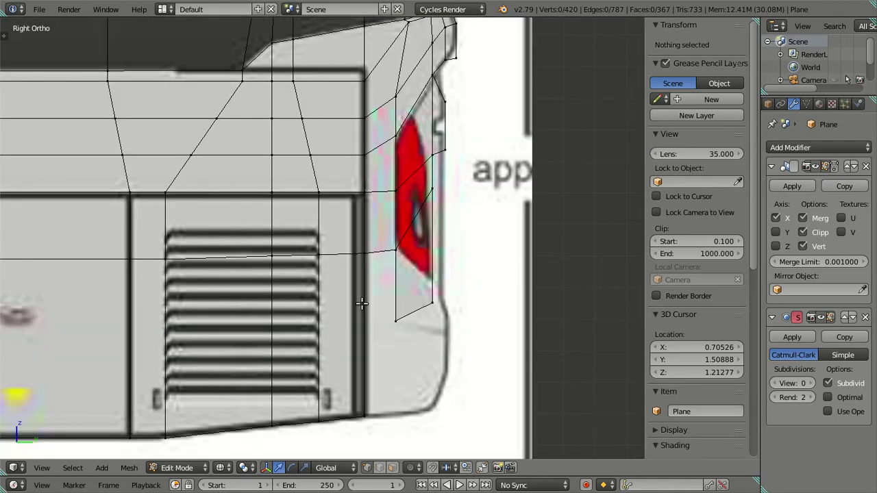
right_click(402, 317)
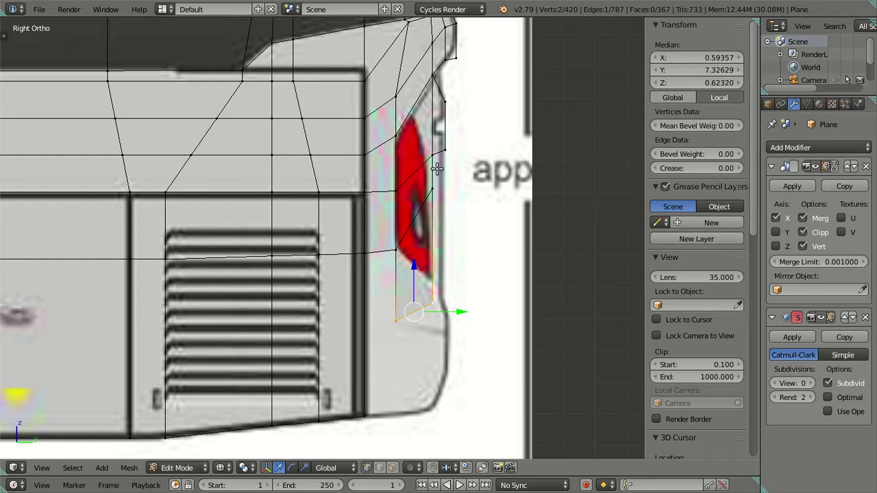
key("a")
scroll(437, 168, "down", 3)
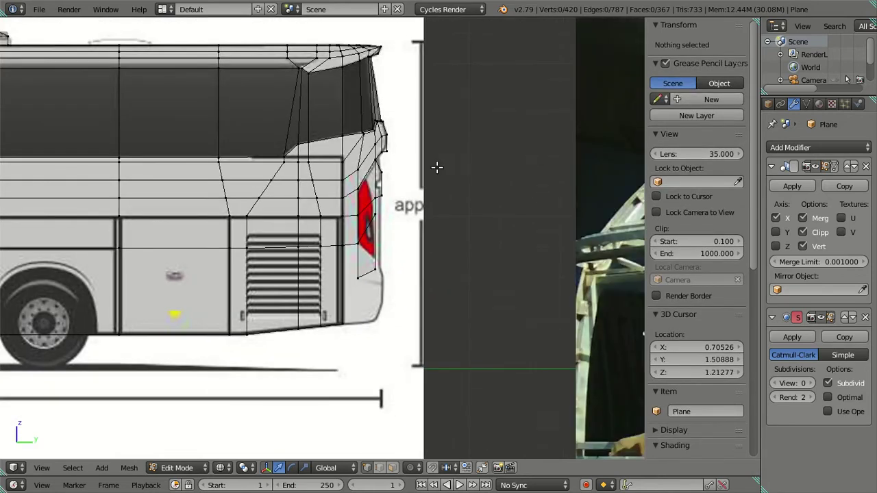
scroll(436, 167, "down", 2)
scroll(436, 167, "down", 2)
scroll(436, 167, "down", 2)
scroll(275, 268, "down", 1)
Centre the bus blueprint, then take Blender out of fullscreen via the Window menu
middle_click_drag(275, 267, 442, 201, "shift")
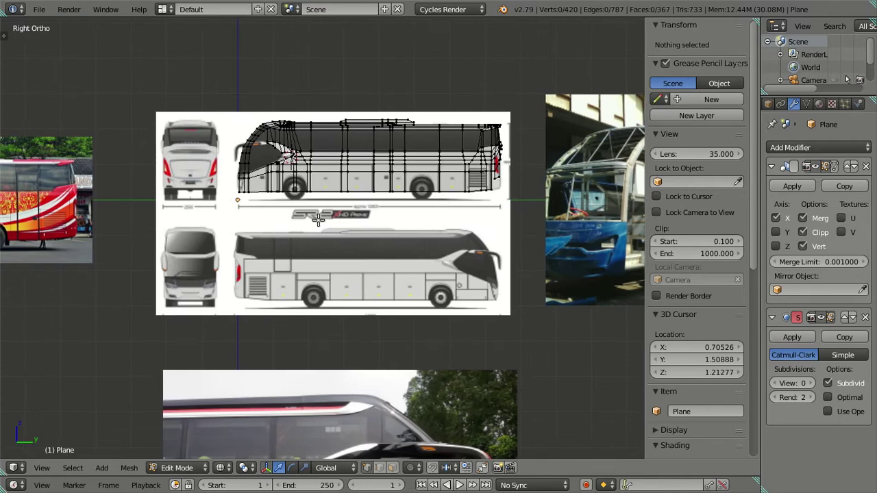
scroll(317, 219, "up", 3, "ctrl")
scroll(309, 246, "up", 5)
scroll(305, 257, "up", 5)
scroll(303, 263, "up", 3)
scroll(303, 263, "up", 2)
left_click(75, 10)
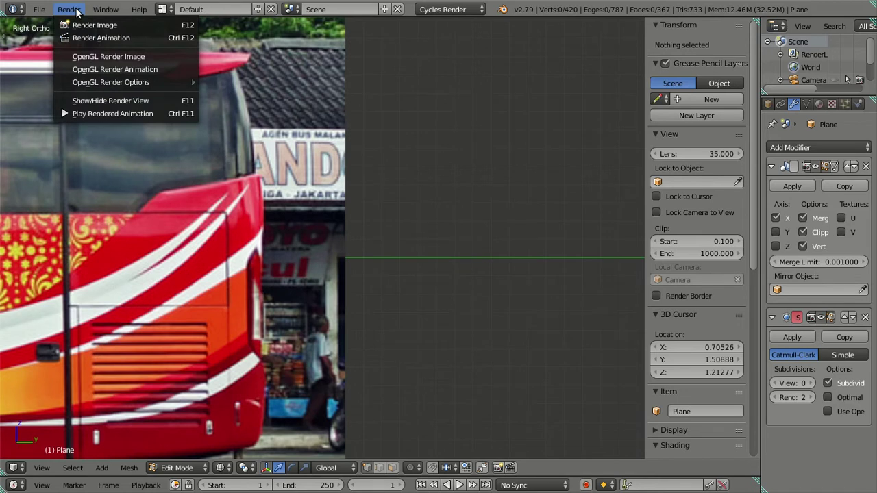
mouse_move(106, 9)
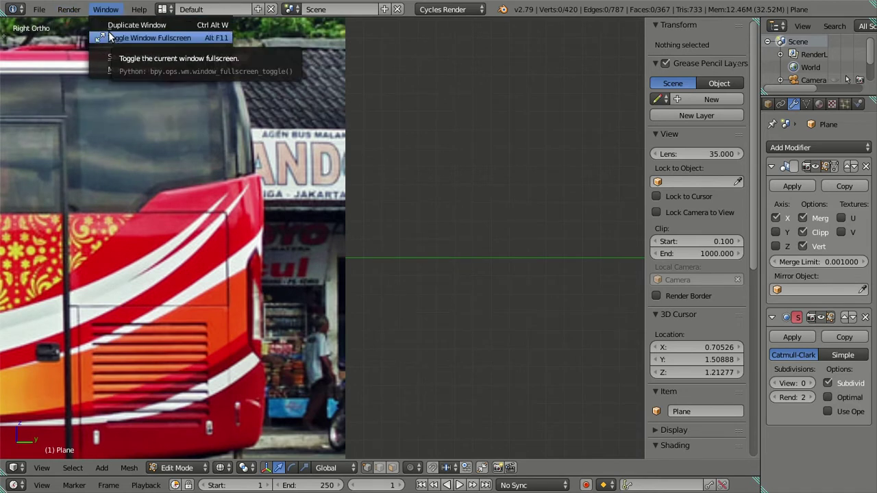
left_click(124, 38)
Minimize Blender and view the bus photo P_20170402_120322.jpg
left_click(25, 7)
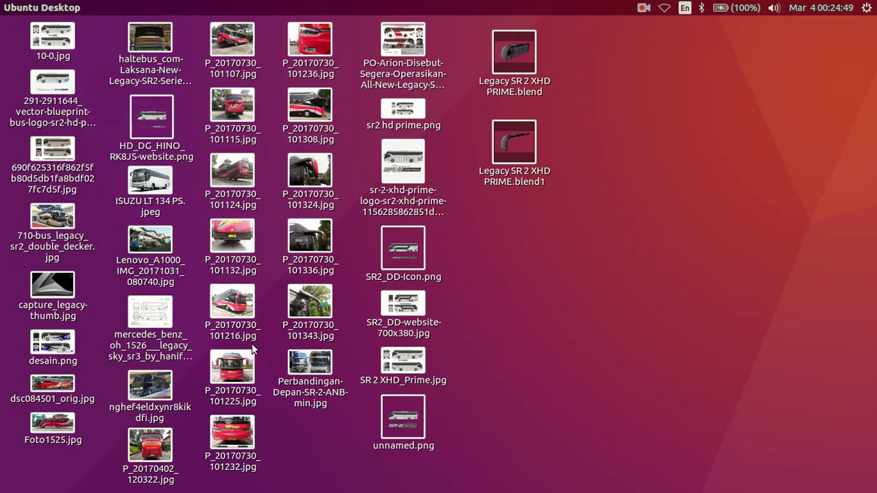
left_click(164, 450)
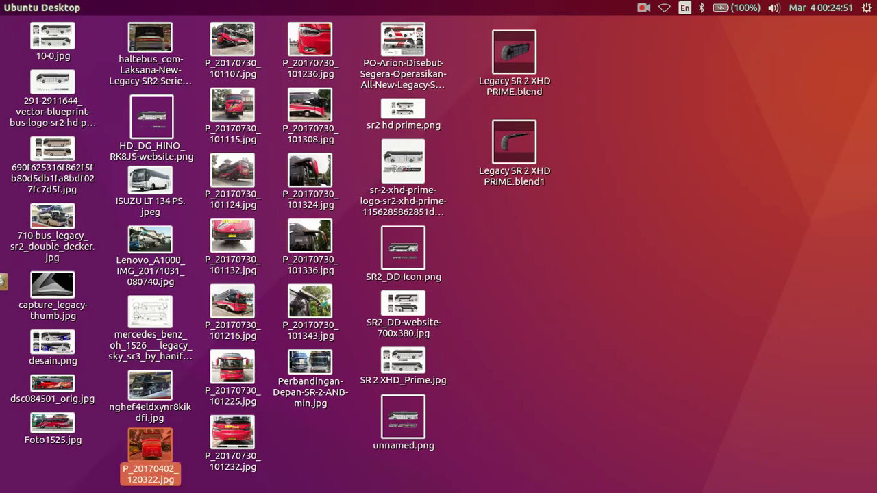
double_click(150, 445)
scroll(458, 301, "up", 1)
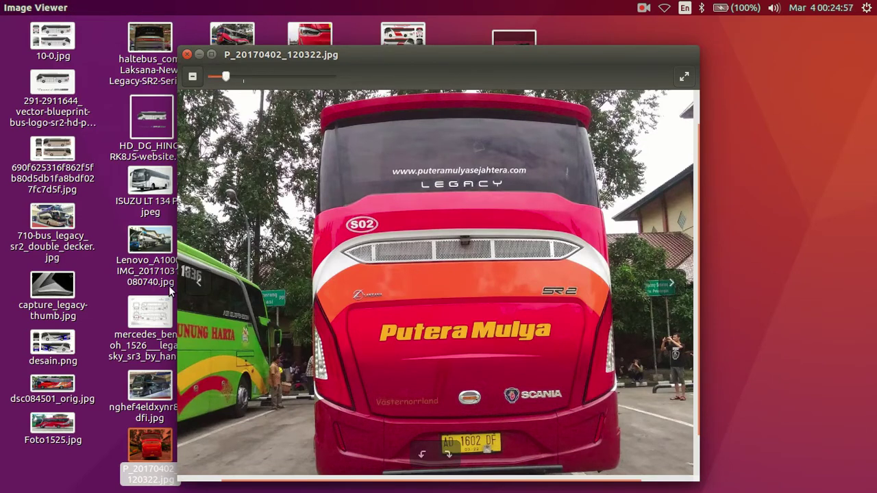
left_click(187, 54)
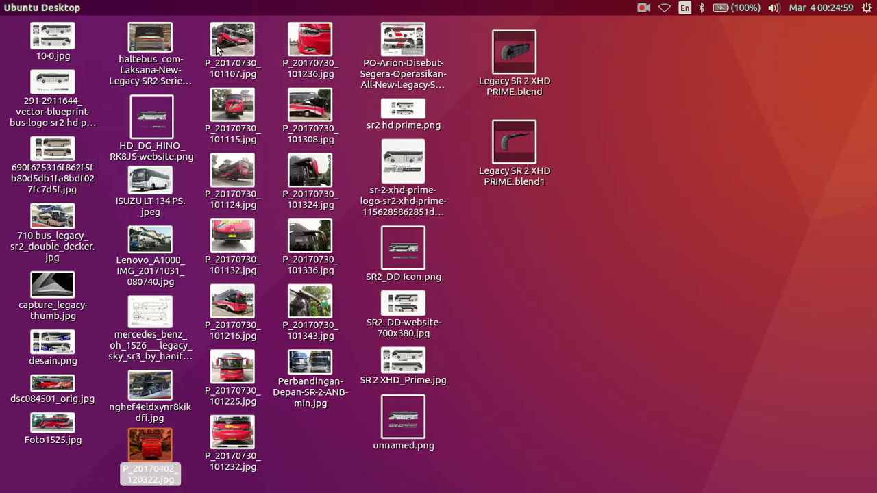
Zoom into the rear spoiler in P_20170730_101107.jpg, then close it and return to Blender
left_click(232, 41)
double_click(221, 49)
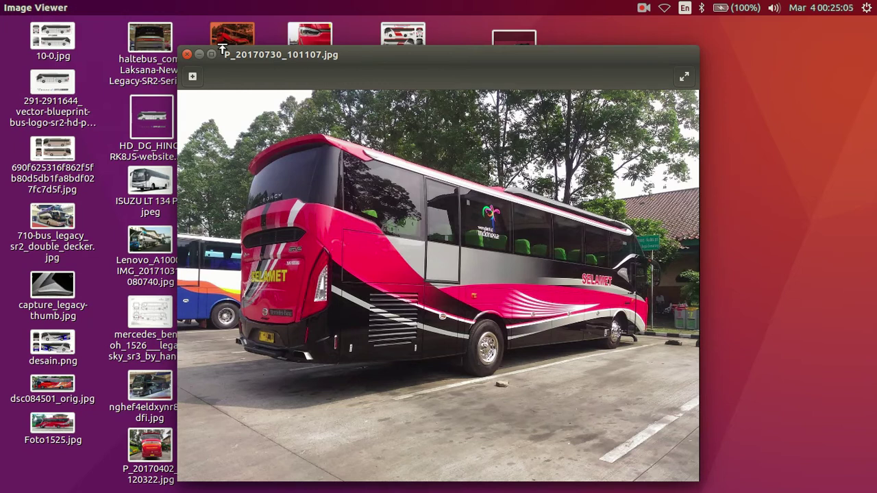
left_click(187, 55)
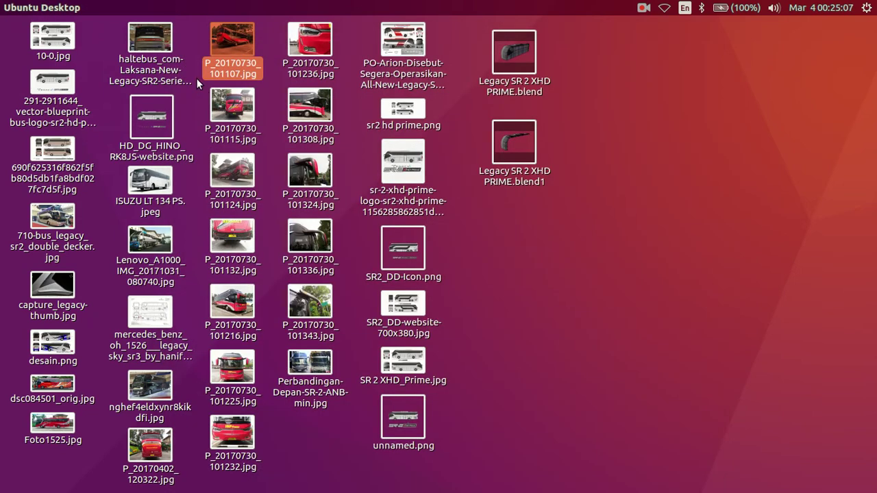
key("Return")
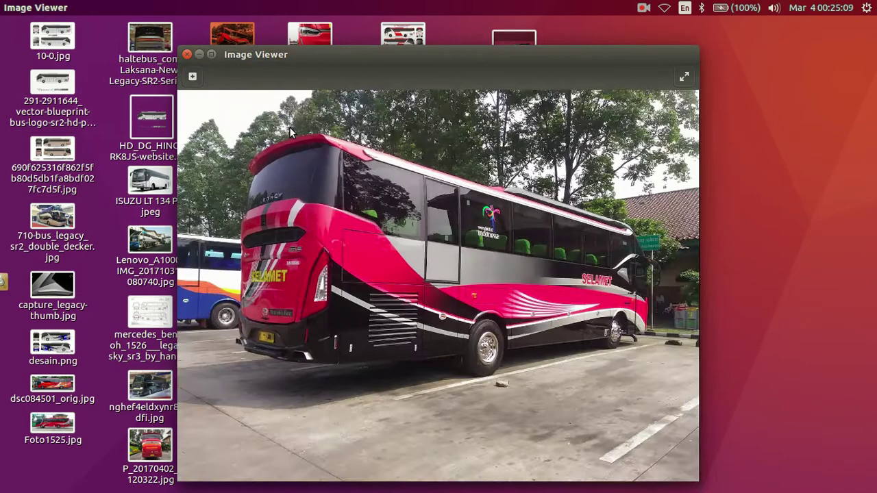
scroll(317, 188, "up", 3)
scroll(329, 105, "up", 2)
mouse_move(348, 159)
left_mouse_down()
mouse_move(355, 175)
mouse_move(482, 208)
left_mouse_up()
scroll(355, 175, "up", 1)
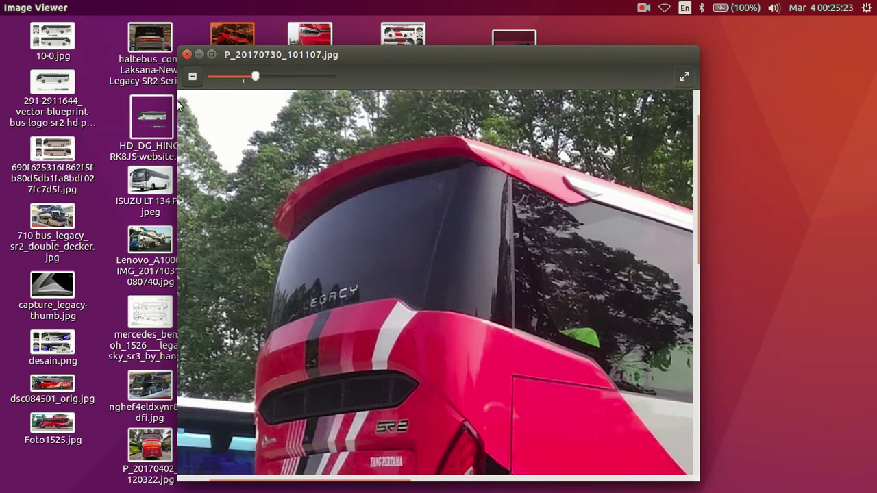
key("ctrl+w")
left_click(8, 177)
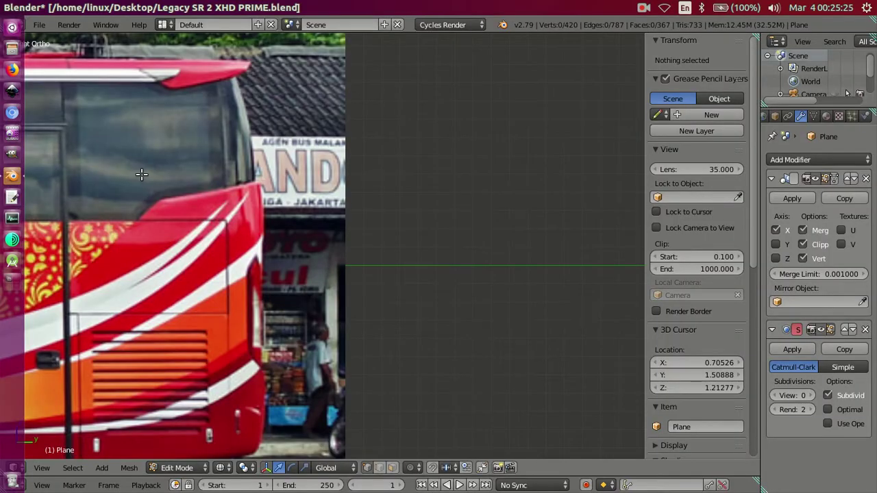
Make Blender fullscreen again and frame the rear roof corner in solid shading
left_click(106, 25)
left_click(118, 53)
mouse_move(158, 69)
middle_mouse_down()
mouse_move(288, 100)
mouse_move(263, 112)
middle_mouse_up()
scroll(515, 208, "down", 5)
middle_click_drag(515, 207, 337, 202, "shift")
scroll(366, 157, "up", 5)
middle_click_drag(365, 157, 336, 350, "shift")
scroll(465, 177, "up", 3)
key("Tab")
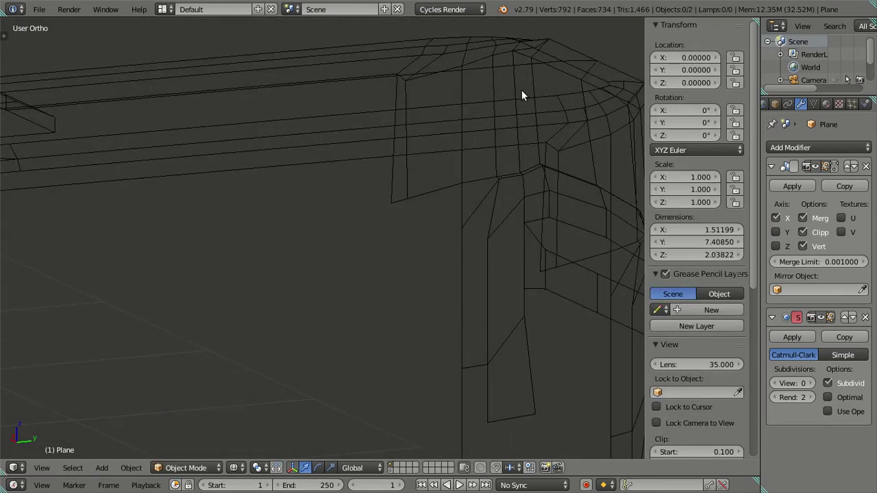
key("z")
mouse_move(359, 232)
middle_mouse_down()
mouse_move(449, 188)
mouse_move(317, 224)
middle_mouse_up()
key("Tab")
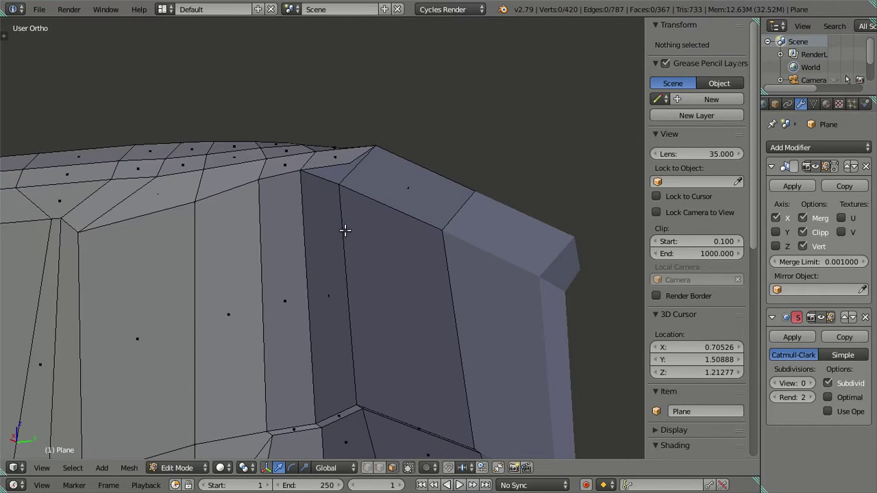
Delete the two faces at the rear roof corner
right_click(384, 171)
key("x")
left_click(419, 186)
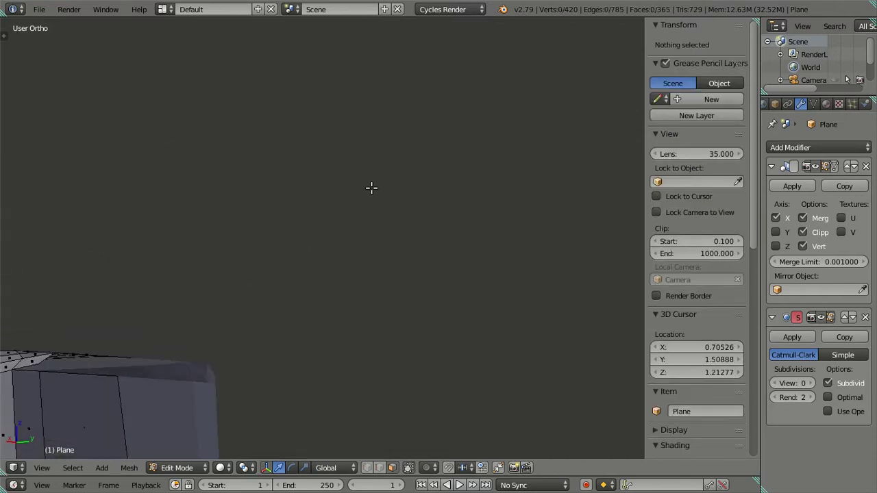
middle_click_drag(371, 188, 495, 123, "shift")
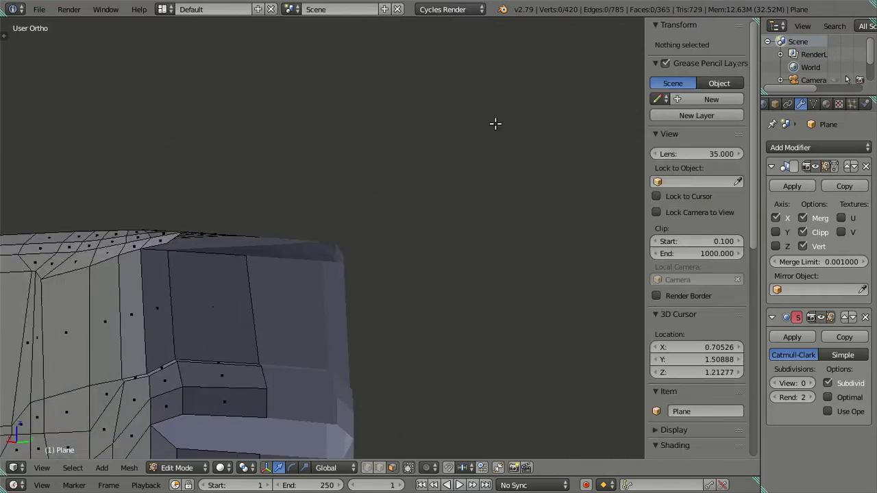
left_click(372, 467)
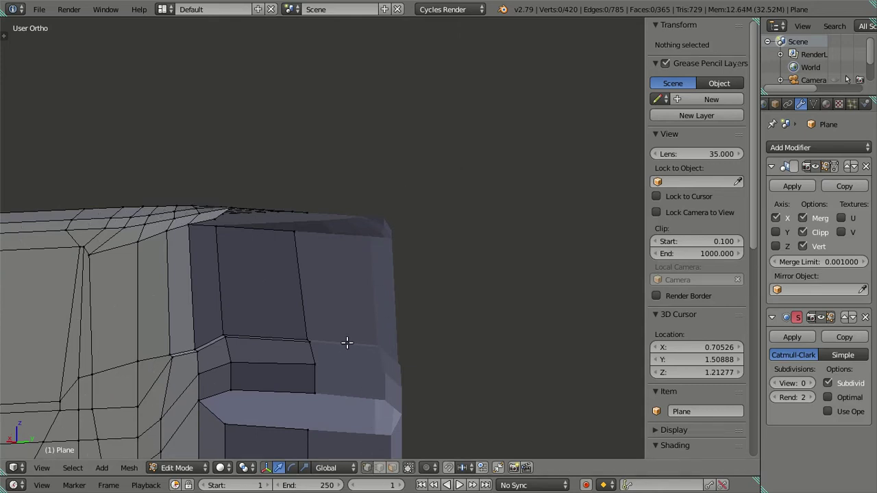
scroll(346, 343, "up", 2)
scroll(356, 184, "up", 2)
scroll(341, 297, "up", 2)
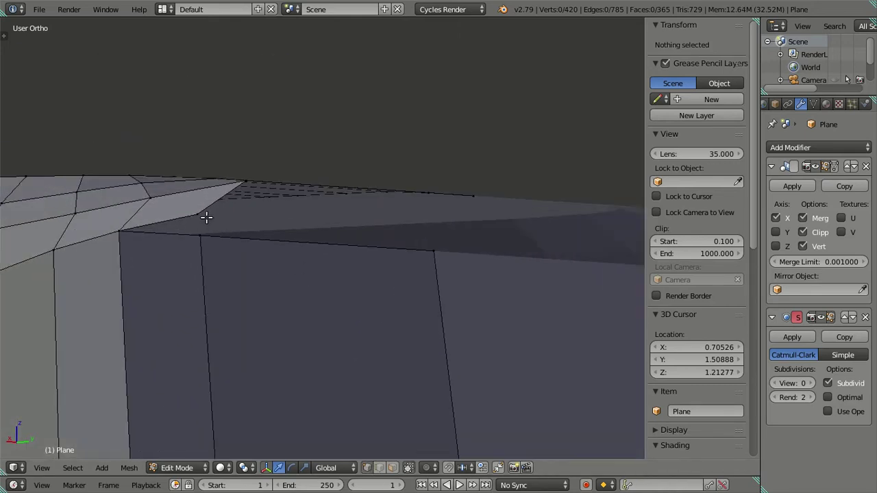
Extrude a new vertex from the roof corner and move it along X to the mirror centre
right_click(206, 218)
scroll(206, 217, "down", 2)
scroll(247, 219, "down", 1)
key("e")
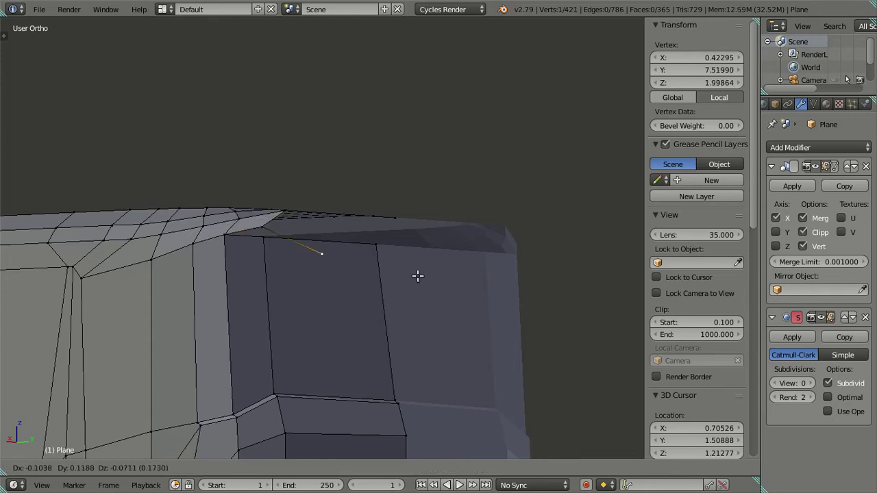
key("Escape")
key("g")
key("x")
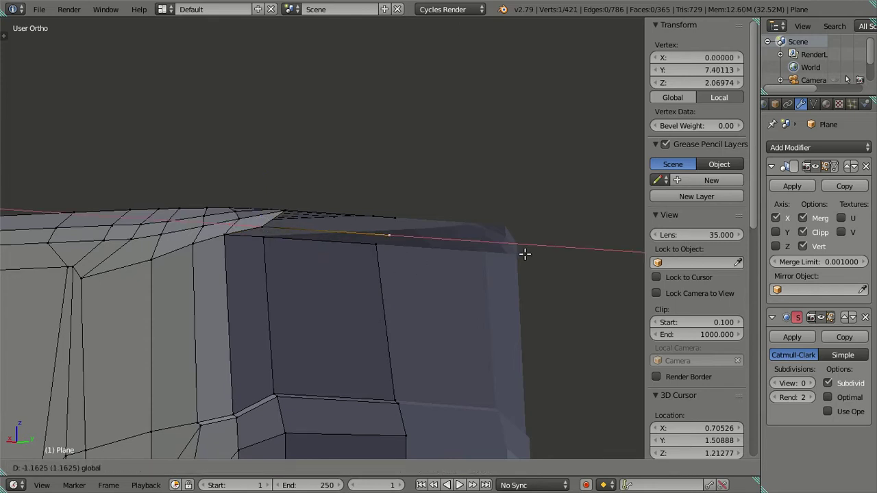
key("Escape")
Select the top-edge run and turn off the Mirror modifier's X and Clipping options
key("ctrl+KP_Add")
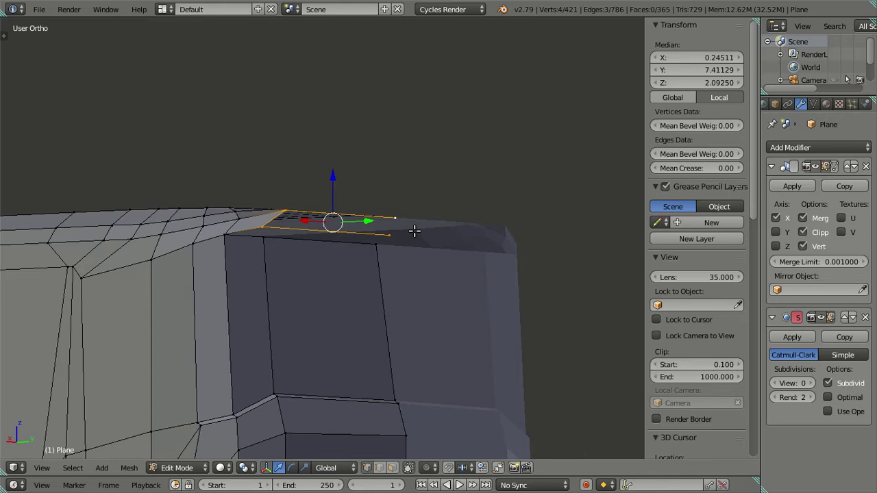
scroll(397, 250, "up", 3)
scroll(381, 231, "down", 4)
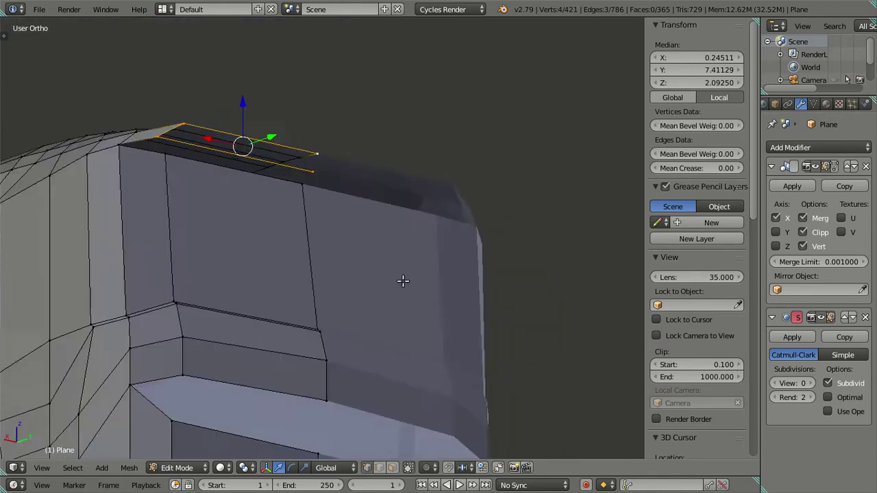
scroll(402, 281, "up", 5)
scroll(236, 243, "down", 5)
mouse_move(533, 333)
middle_mouse_down("shift")
mouse_move(530, 375)
mouse_move(446, 289)
mouse_move(582, 284)
mouse_move(495, 275)
middle_mouse_up("shift")
left_click(776, 217)
left_click(802, 232)
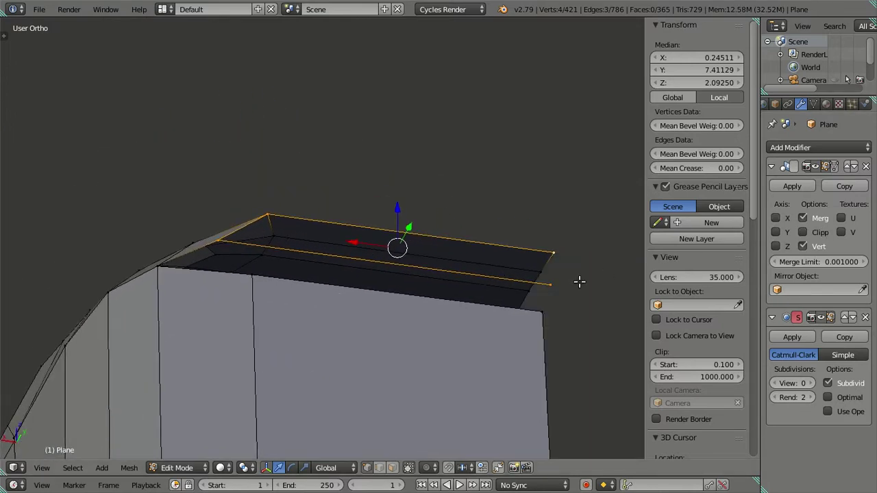
Slide the top edge's end vertex along X, then check the corner in wireframe
right_click(560, 290)
key("g")
key("x")
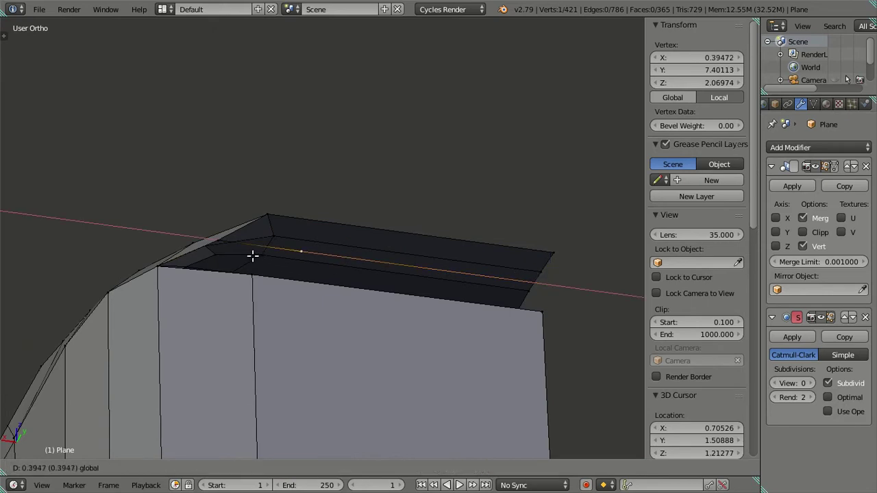
left_click(216, 254)
key("a")
mouse_move(329, 276)
middle_mouse_down()
mouse_move(478, 327)
mouse_move(306, 283)
middle_mouse_up()
scroll(305, 283, "up", 2)
key("z")
key("z")
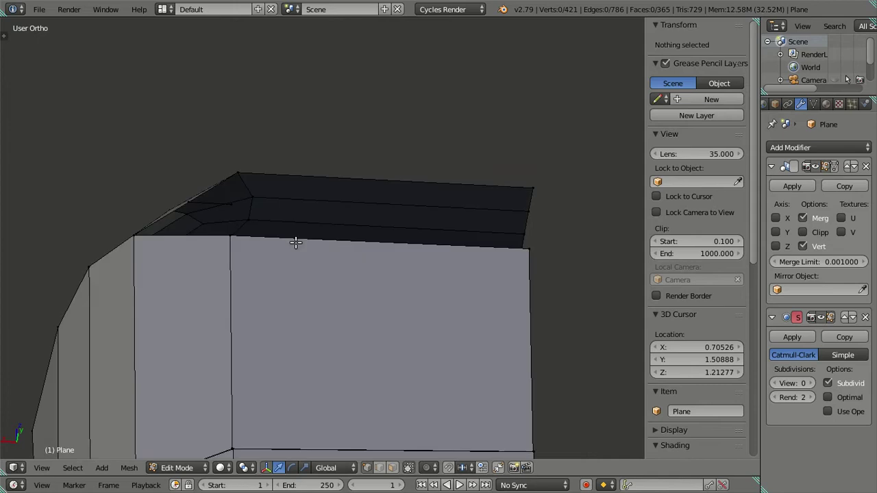
middle_click_drag(206, 218, 220, 233, "shift")
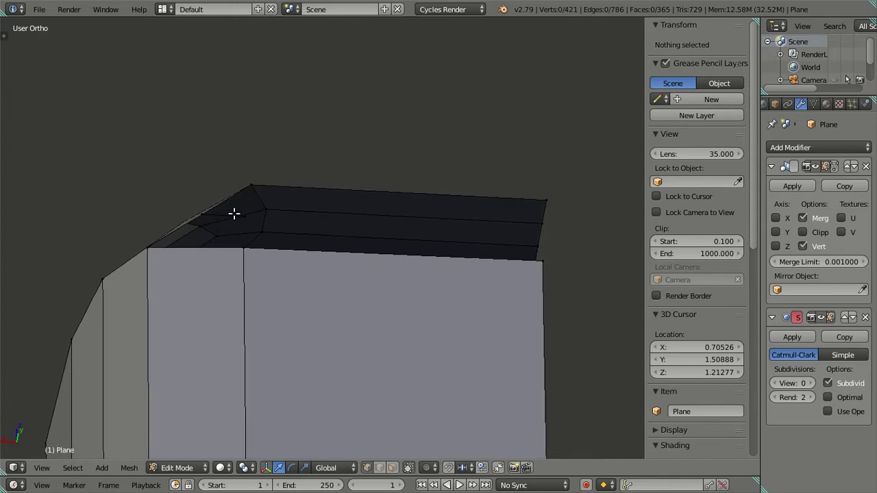
Move the roof corner vertex along X and fill a face across the corner gap
right_click(239, 214)
key("g")
key("x")
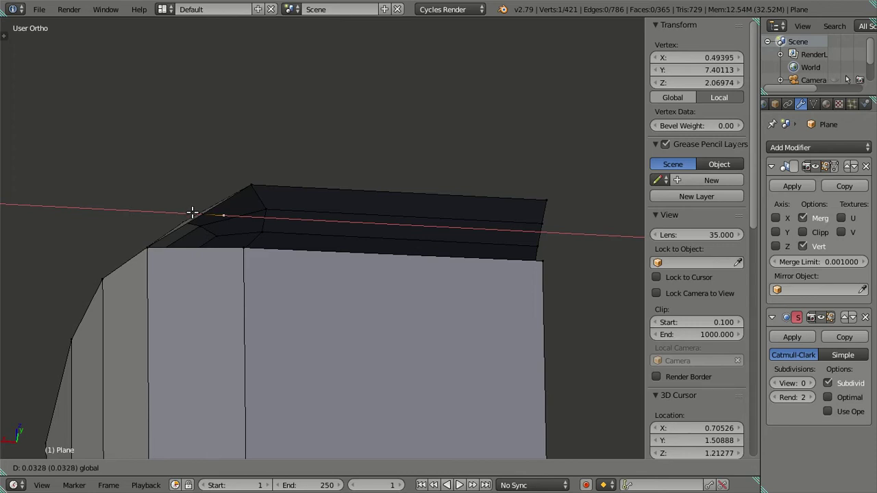
left_click(192, 213)
right_click(240, 245)
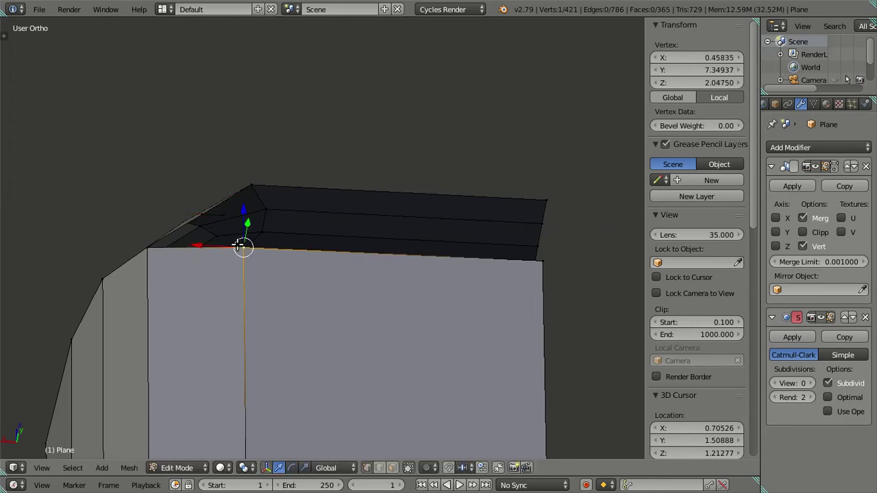
right_click(226, 217, "ctrl")
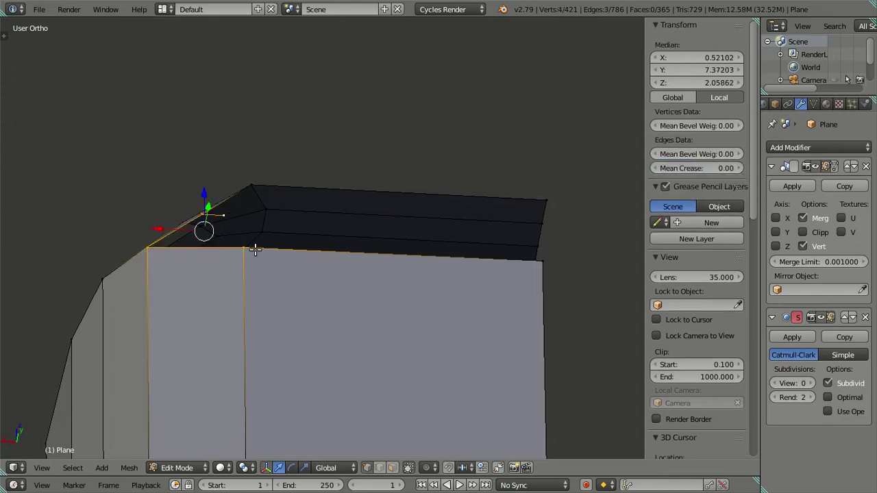
key("f")
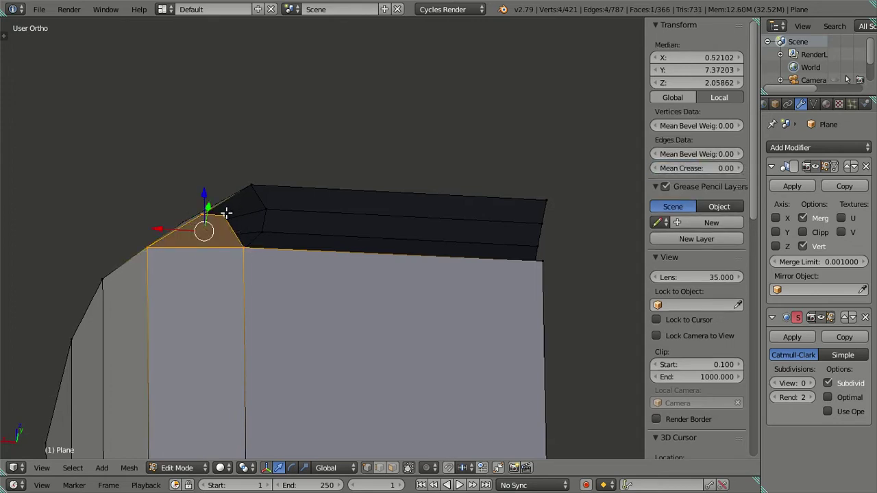
Extrude another vertex from the corner and adjust it along X toward the centre
right_click(226, 213)
key("e")
key("Escape")
key("g")
key("x")
left_click(621, 244)
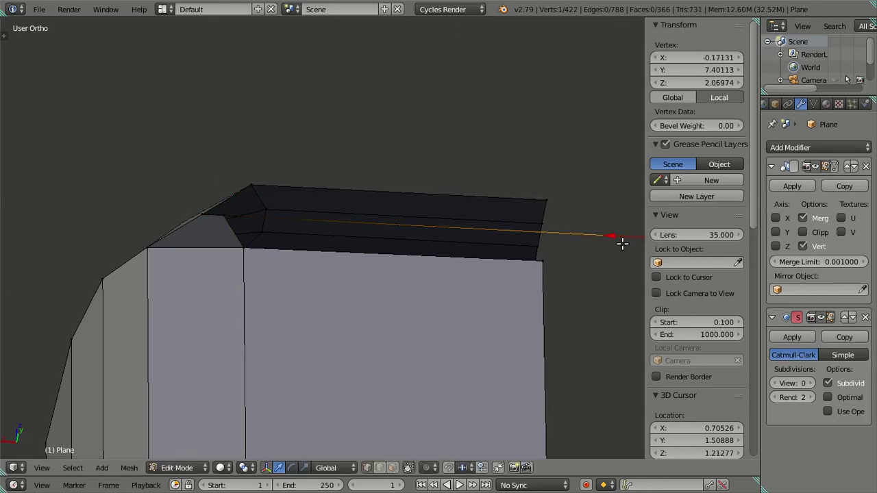
scroll(542, 257, "down", 3)
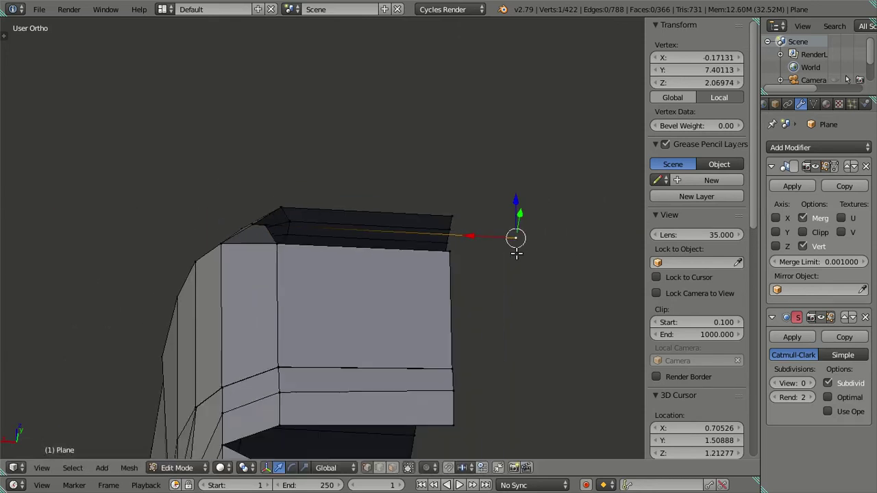
key("g")
key("x")
left_click(419, 236)
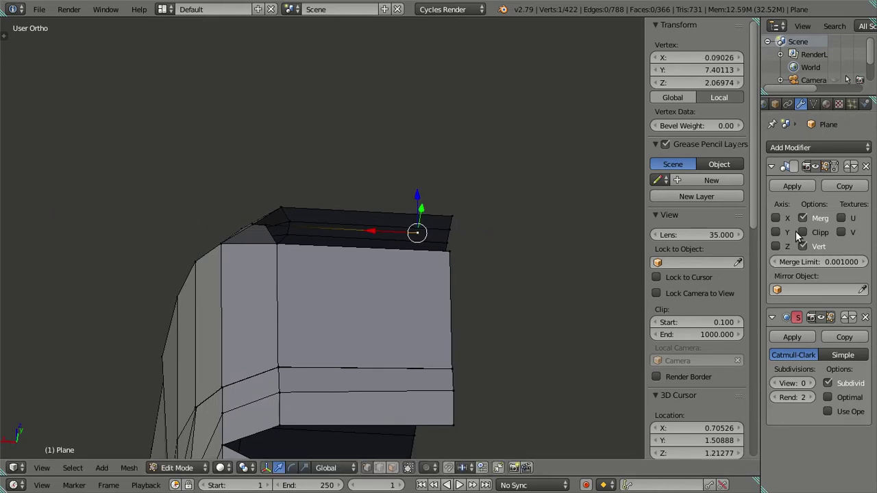
Re-enable X mirroring and snap the new vertex onto the mirror centre
left_click(775, 218)
key("g")
key("x")
left_click(402, 233)
scroll(474, 228, "up", 2)
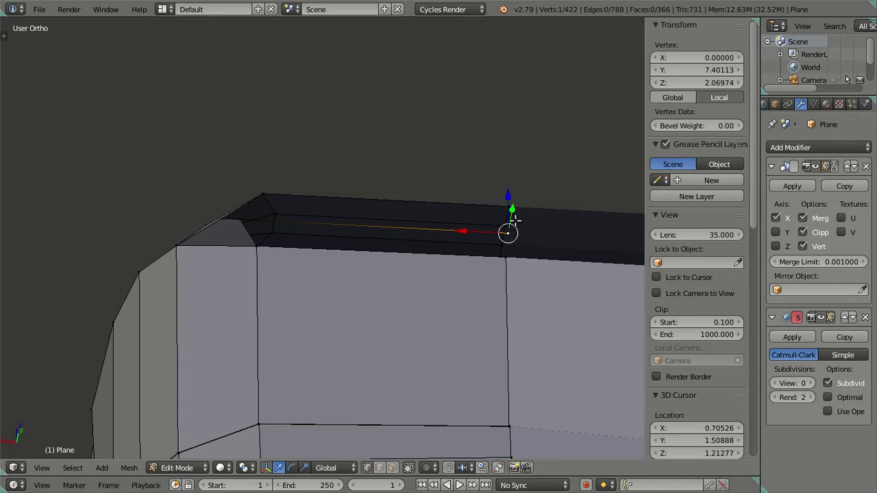
right_click(510, 207, "alt")
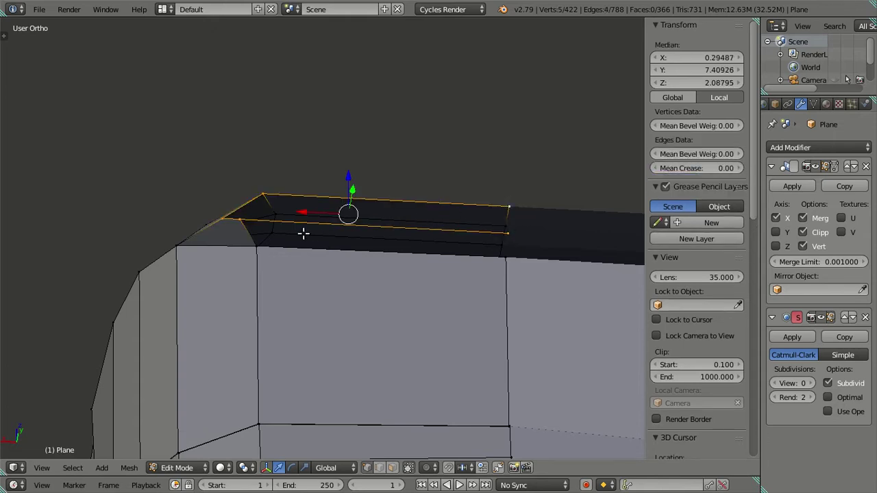
scroll(303, 233, "up", 1)
scroll(303, 233, "down", 1)
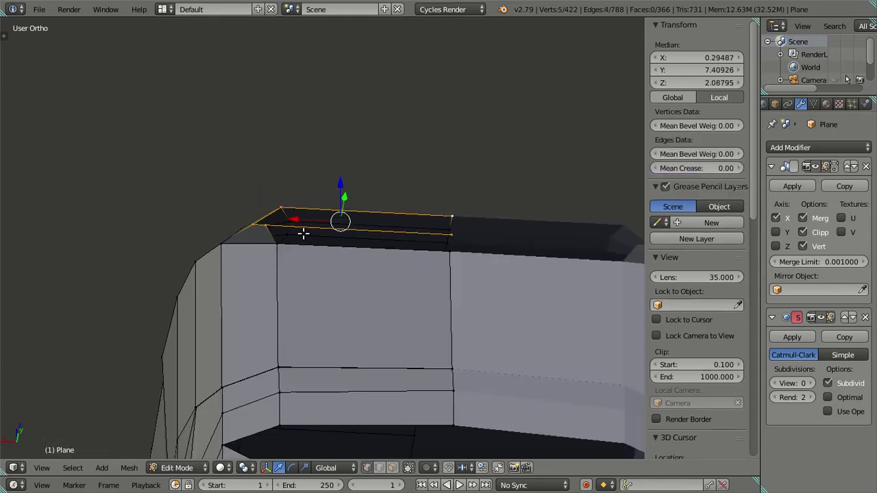
Select vertices along the roof top edge and check them from the front view
key("a")
scroll(317, 253, "up", 5, "shift")
scroll(355, 324, "down", 4, "shift")
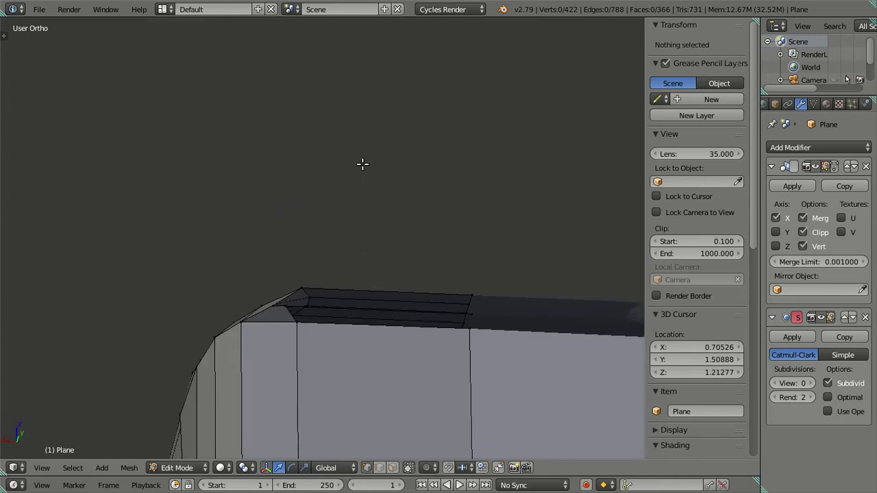
scroll(417, 324, "up", 1)
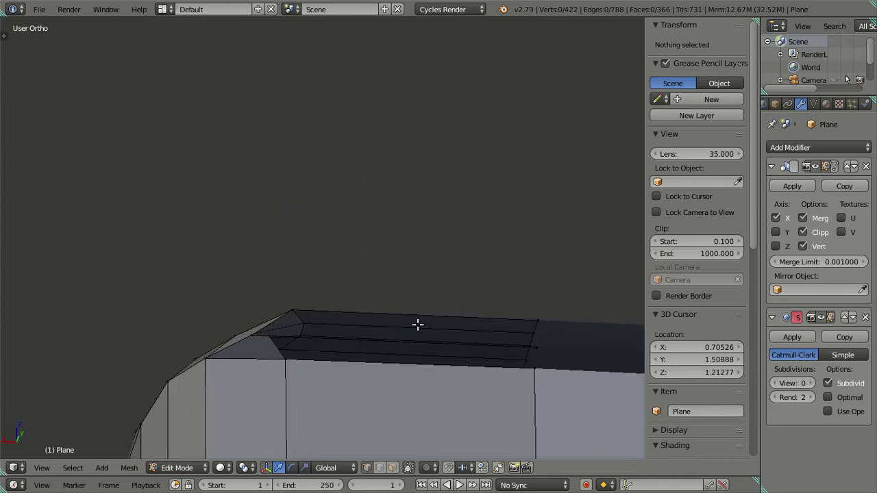
left_click(530, 369)
left_click(539, 349, "alt")
key("KP_2")
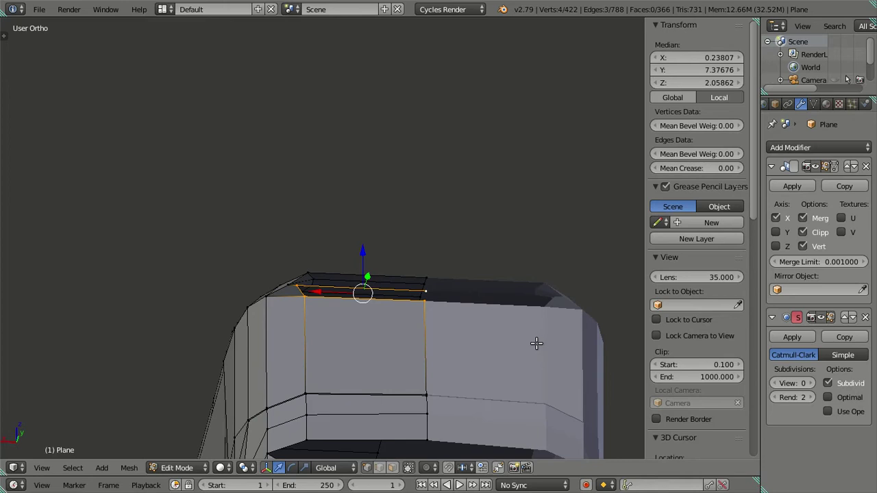
key("a")
Preview the smoothed body in Object Mode, then return to Edit Mode
key("Tab")
mouse_move(457, 306)
middle_mouse_down()
mouse_move(399, 266)
mouse_move(532, 305)
mouse_move(316, 206)
mouse_move(313, 283)
middle_mouse_up()
scroll(316, 206, "up", 2)
scroll(310, 194, "up", 2)
scroll(309, 190, "down", 2)
scroll(320, 214, "down", 2)
key("Tab")
mouse_move(328, 241)
middle_mouse_down()
mouse_move(308, 239)
mouse_move(316, 276)
middle_mouse_up()
scroll(307, 239, "down", 3)
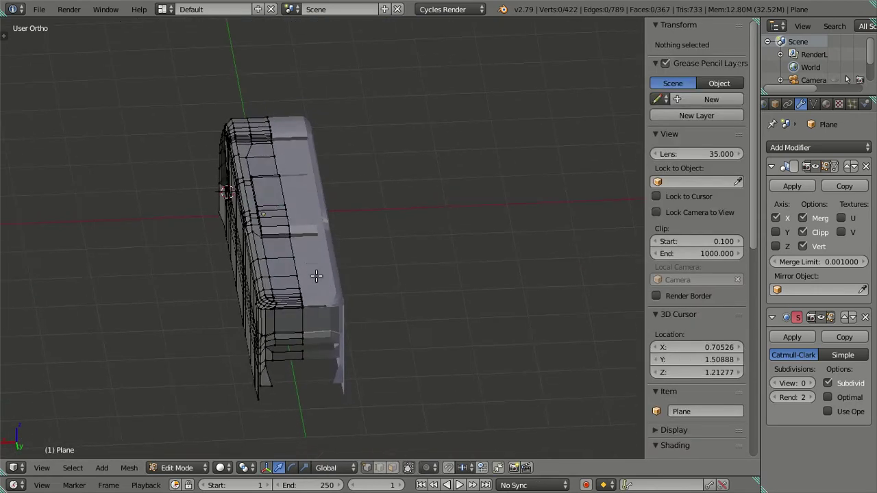
Orbit around the rounded rear roof corner and select the roof's edge loop
scroll(316, 276, "up", 3)
scroll(370, 210, "up", 2)
scroll(293, 254, "up", 2)
scroll(303, 276, "up", 2)
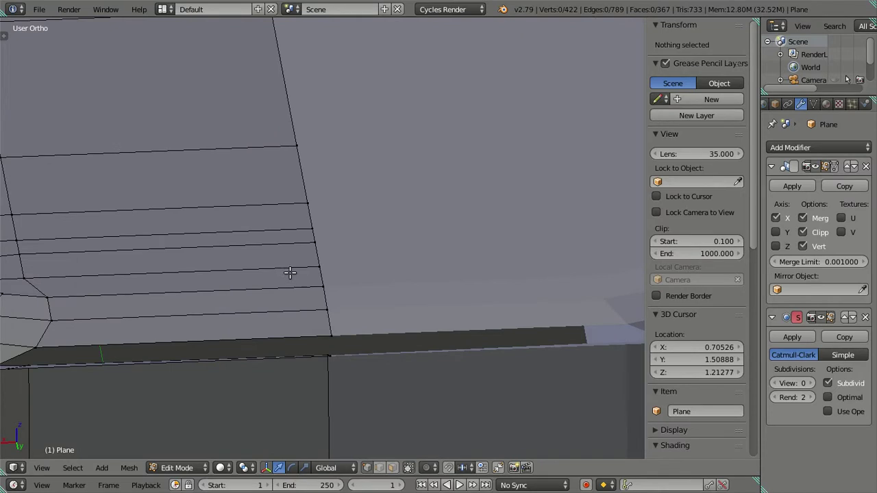
scroll(290, 273, "down", 2)
mouse_move(313, 229)
middle_mouse_down()
mouse_move(251, 226)
mouse_move(354, 180)
middle_mouse_up()
scroll(244, 251, "up", 2)
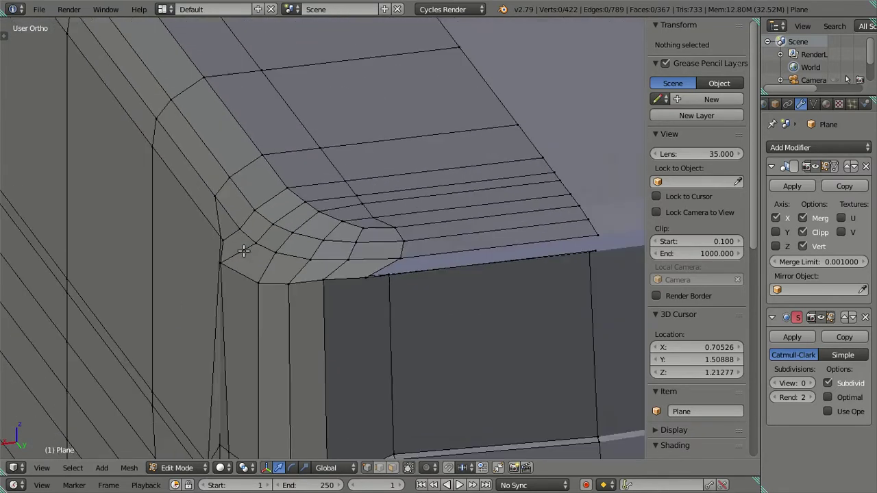
scroll(295, 198, "down", 2)
scroll(295, 195, "down", 2)
middle_click_drag(295, 195, 302, 228)
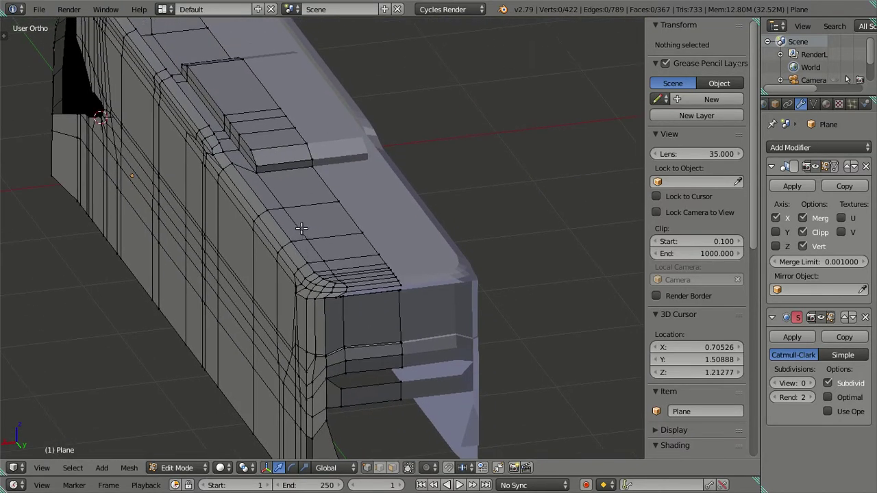
right_click(308, 194, "alt")
scroll(354, 280, "up", 1)
scroll(446, 333, "up", 2)
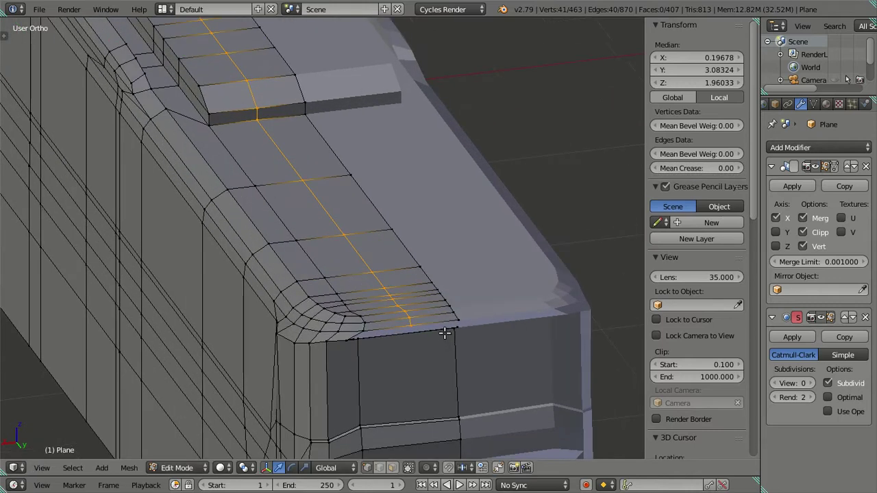
scroll(441, 333, "up", 2)
mouse_move(442, 334)
middle_mouse_down()
mouse_move(391, 237)
mouse_move(405, 349)
mouse_move(400, 317)
mouse_move(299, 361)
mouse_move(299, 266)
middle_mouse_up()
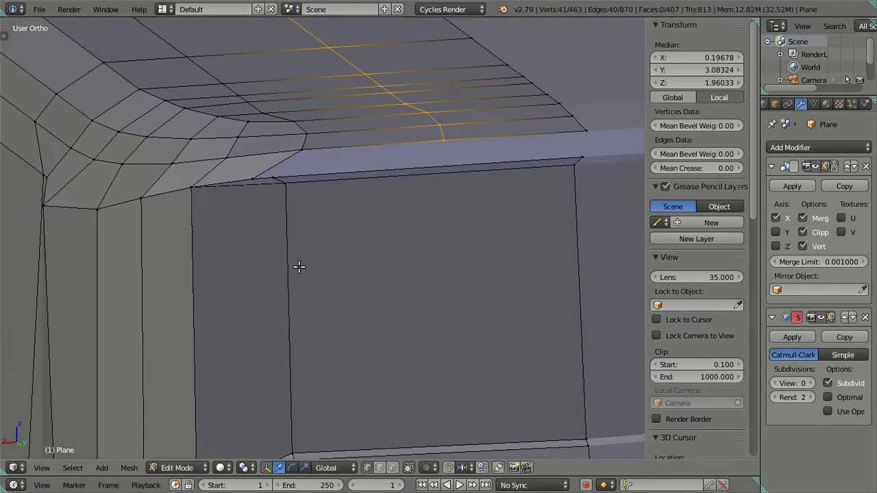
Slide the rear top-edge vertex along its edge to a new position
right_click(282, 176)
key("a")
scroll(319, 188, "down", 2)
mouse_move(319, 196)
middle_mouse_down()
mouse_move(311, 336)
mouse_move(313, 300)
mouse_move(349, 233)
mouse_move(319, 337)
mouse_move(275, 285)
middle_mouse_up()
right_click(269, 290)
key("g")
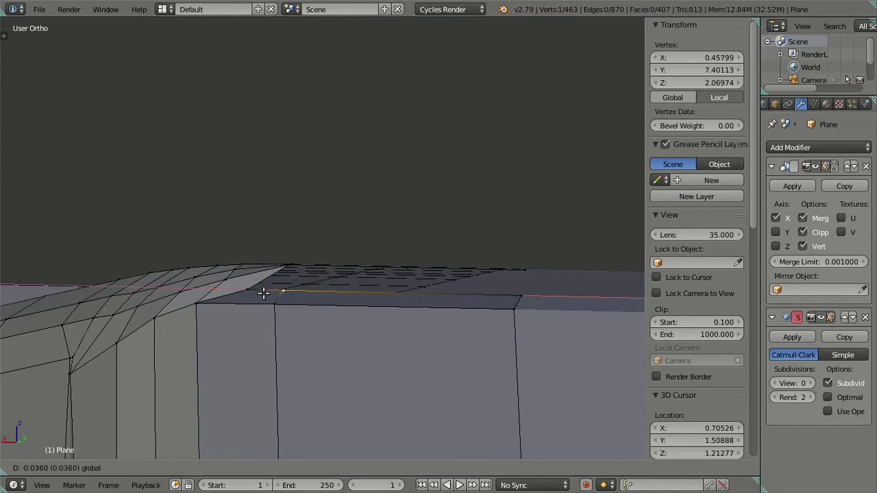
left_click(290, 293)
key("a")
Fill two faces in the open gap beneath the rear spoiler edge
mouse_move(288, 298)
middle_mouse_down()
mouse_move(304, 317)
mouse_move(309, 260)
mouse_move(322, 269)
middle_mouse_up()
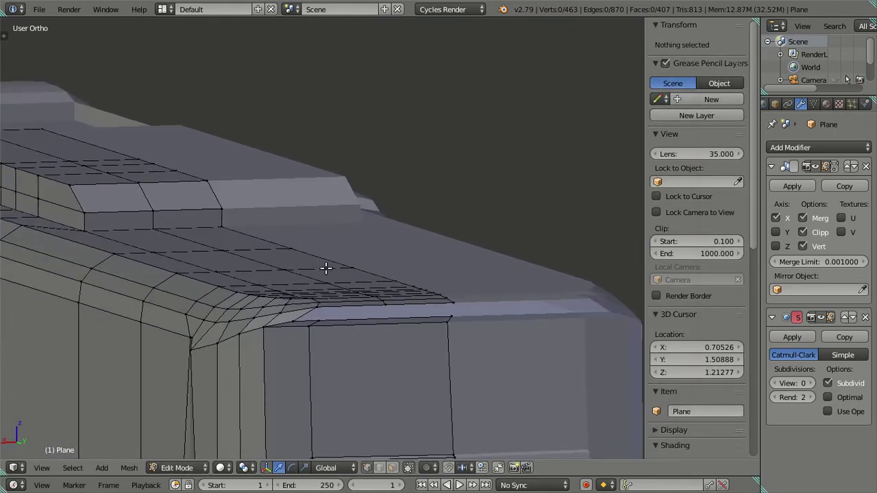
scroll(326, 268, "down", 4)
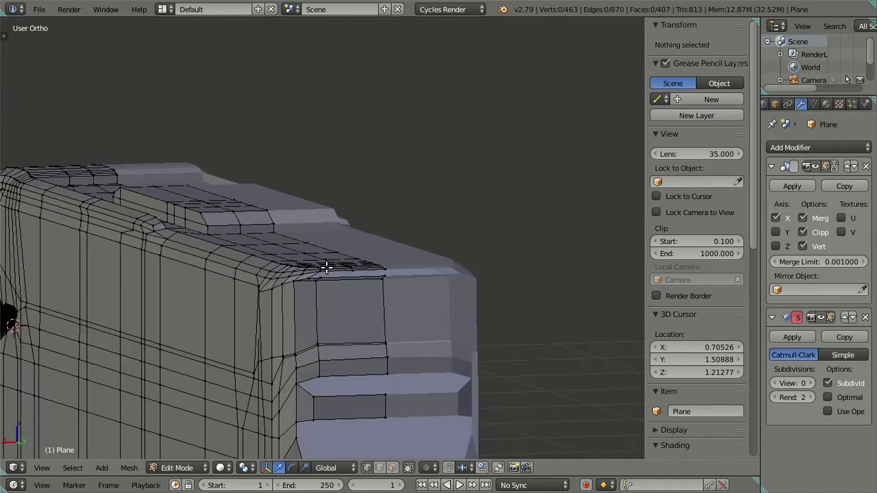
scroll(326, 268, "up", 3)
scroll(327, 267, "up", 2)
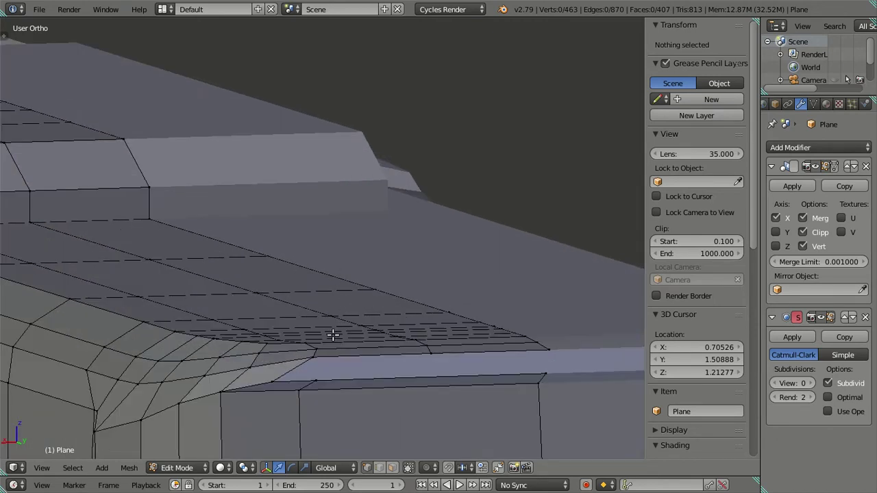
right_click(430, 352)
right_click(313, 378, "alt")
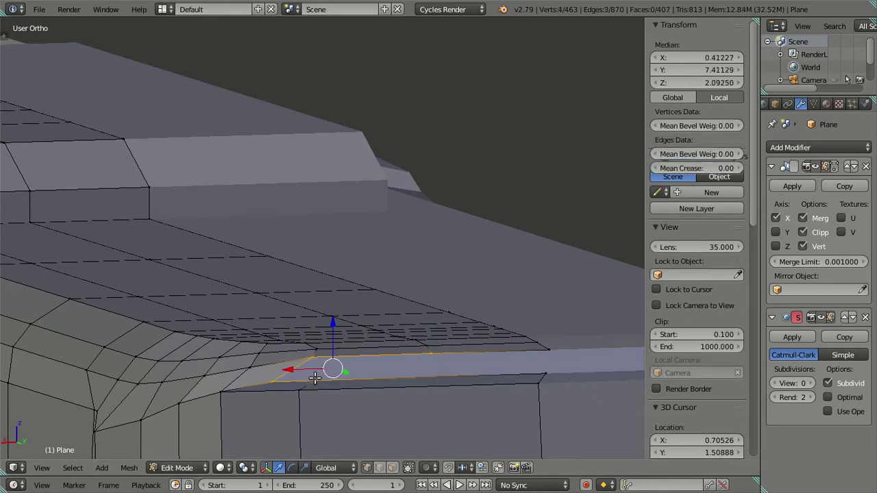
key("f")
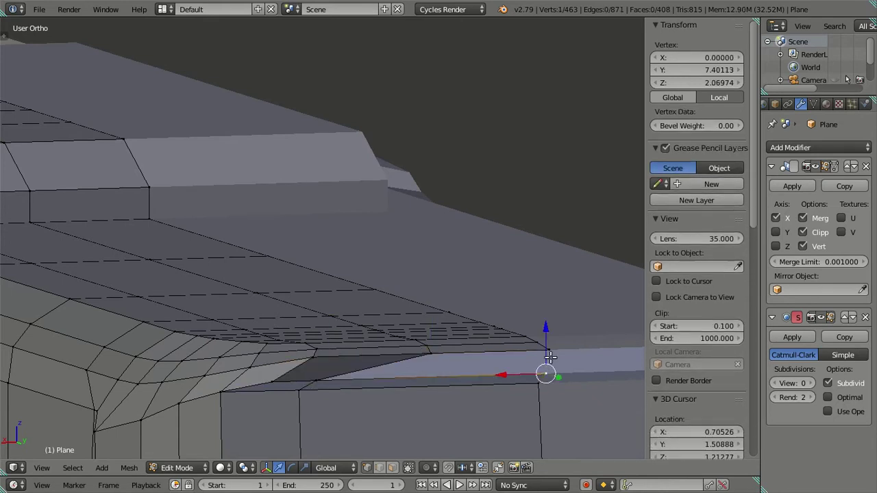
key("KP_8")
key("a")
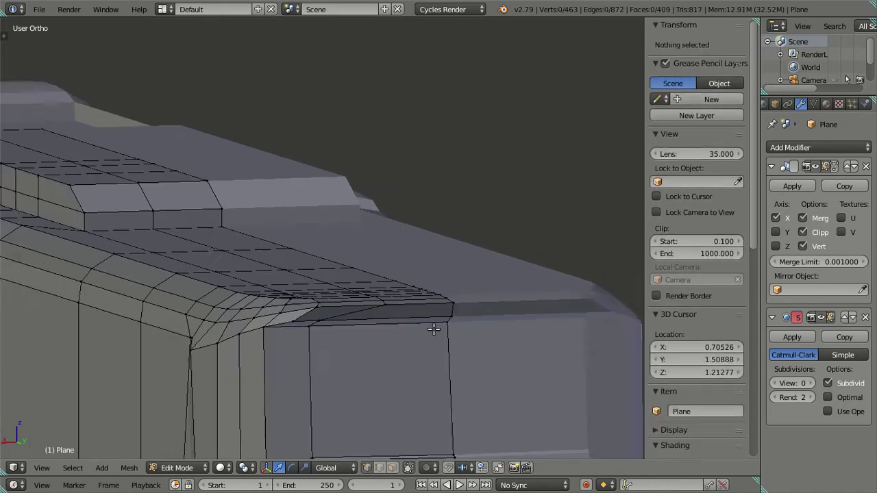
Switch to Object Mode and orbit close to preview the smoothed body corner
key("Tab")
scroll(407, 322, "down", 4)
scroll(369, 287, "down", 3)
scroll(332, 267, "up", 5)
mouse_move(398, 235)
middle_mouse_down()
mouse_move(228, 267)
mouse_move(150, 271)
middle_mouse_up()
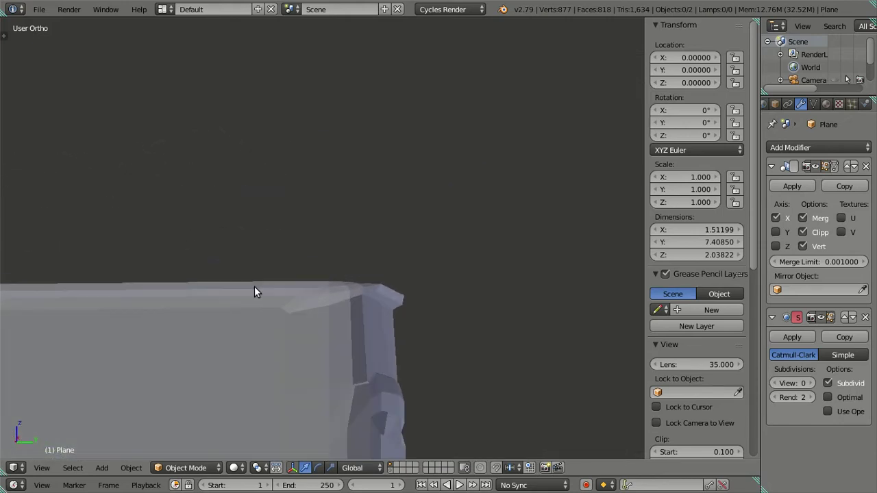
Re-enter Edit Mode in Face select mode and select a face at the front corner
mouse_move(151, 271)
middle_mouse_down()
mouse_move(312, 233)
mouse_move(274, 245)
mouse_move(282, 265)
mouse_move(320, 231)
mouse_move(352, 283)
mouse_move(323, 328)
mouse_move(388, 286)
mouse_move(454, 296)
mouse_move(554, 240)
mouse_move(502, 216)
mouse_move(382, 206)
mouse_move(336, 219)
mouse_move(337, 291)
mouse_move(376, 299)
mouse_move(385, 319)
mouse_move(369, 294)
mouse_move(391, 309)
mouse_move(423, 274)
mouse_move(306, 286)
mouse_move(154, 242)
mouse_move(348, 243)
mouse_move(417, 266)
mouse_move(366, 250)
mouse_move(402, 238)
mouse_move(356, 234)
mouse_move(308, 288)
middle_mouse_up()
key("Tab")
left_click(392, 468)
scroll(365, 328, "up", 2)
scroll(370, 296, "up", 1)
right_click(362, 307)
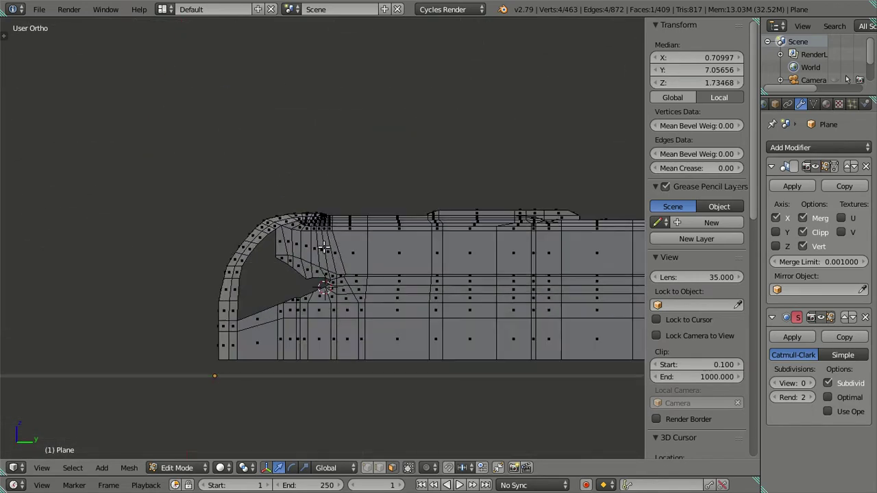
In Right Ortho, move the two vertical edges above the front wheel forward along Y
key("KP_3")
key("a")
scroll(300, 316, "down", 5)
scroll(358, 293, "up", 7)
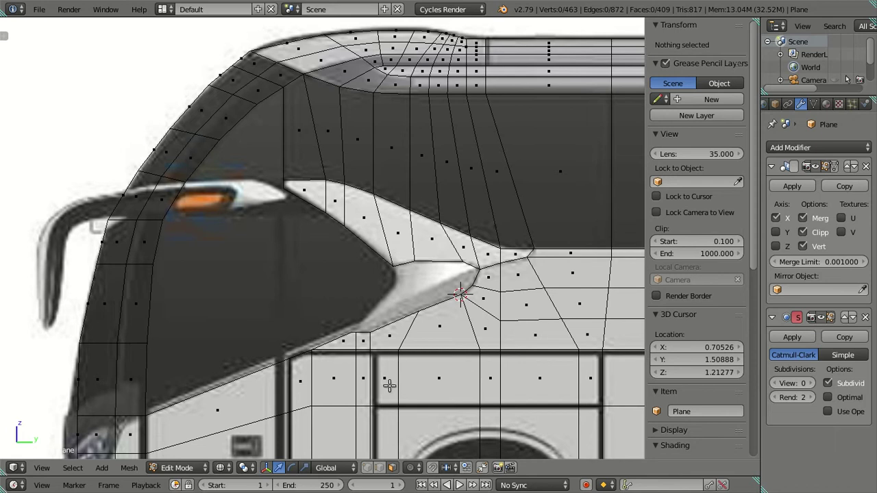
scroll(389, 385, "down", 3)
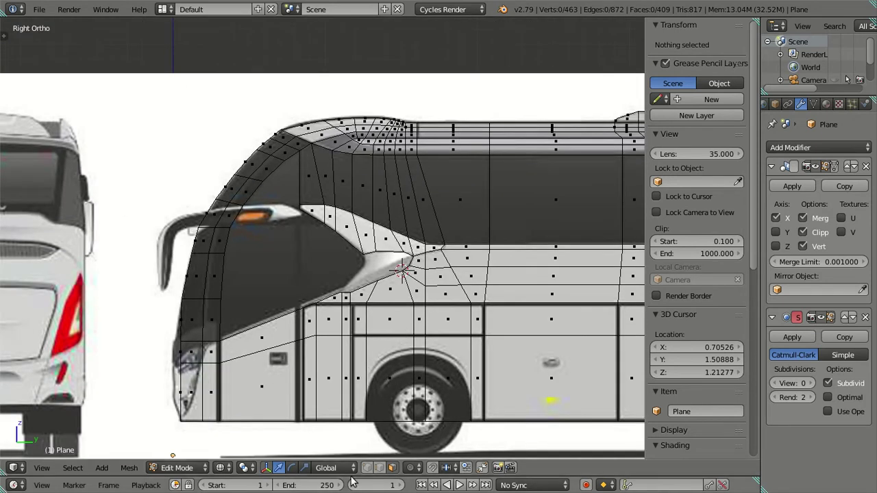
left_click(379, 467)
right_click(406, 321)
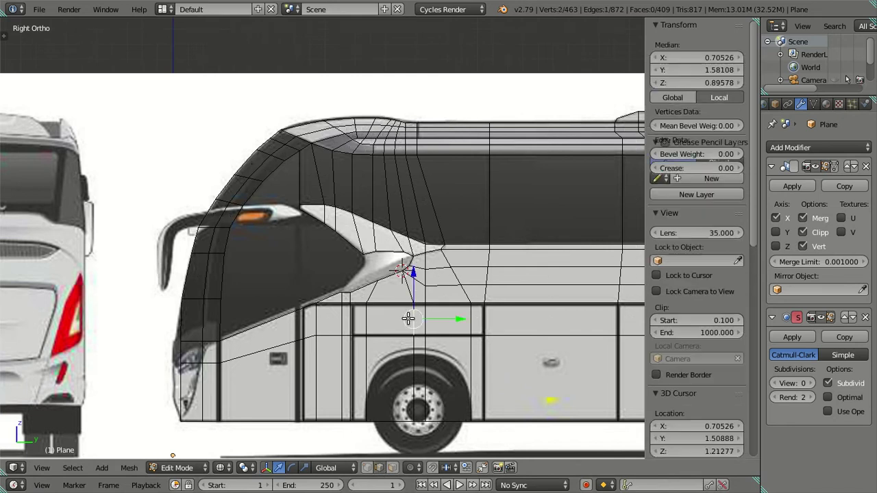
right_click(415, 381, "shift")
left_click_drag(456, 355, 444, 359)
key("a")
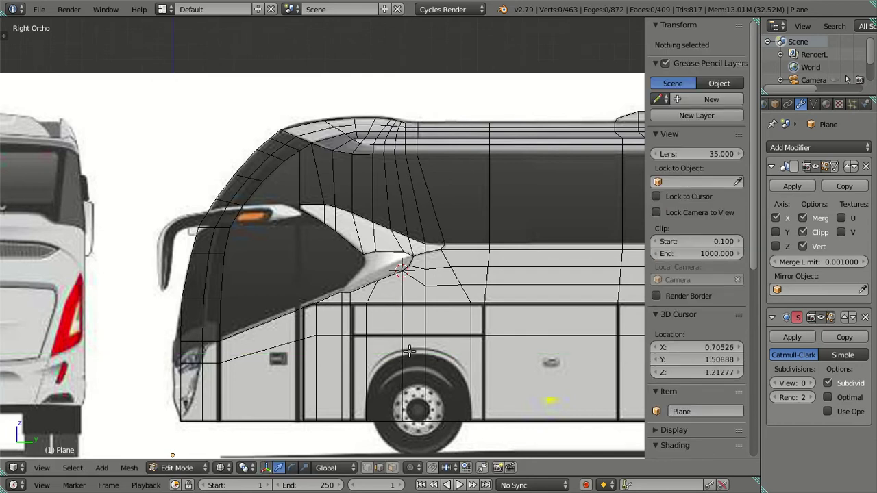
Extrude the window-corner edges beside the headlight and pull the new outer vertex toward its outline
scroll(405, 348, "up", 1)
scroll(406, 345, "up", 1)
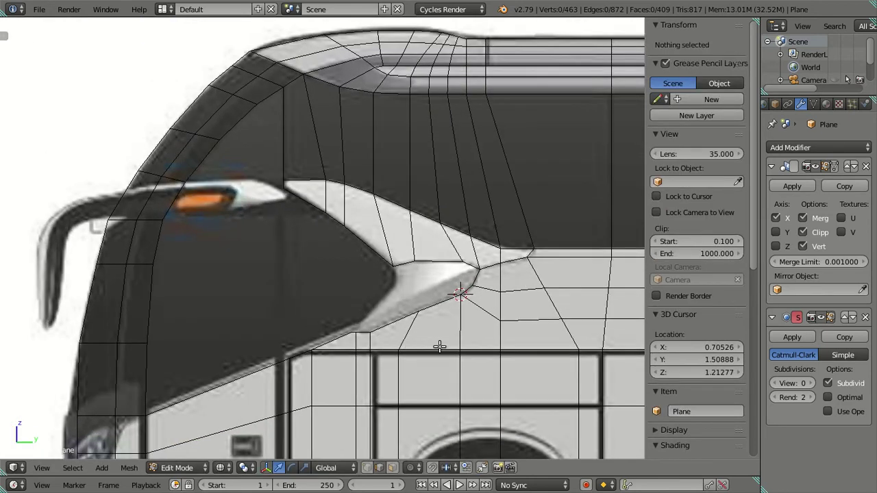
middle_click_drag(439, 347, 376, 231, "shift")
mouse_move(387, 267)
middle_mouse_down()
mouse_move(347, 242)
mouse_move(368, 302)
middle_mouse_up()
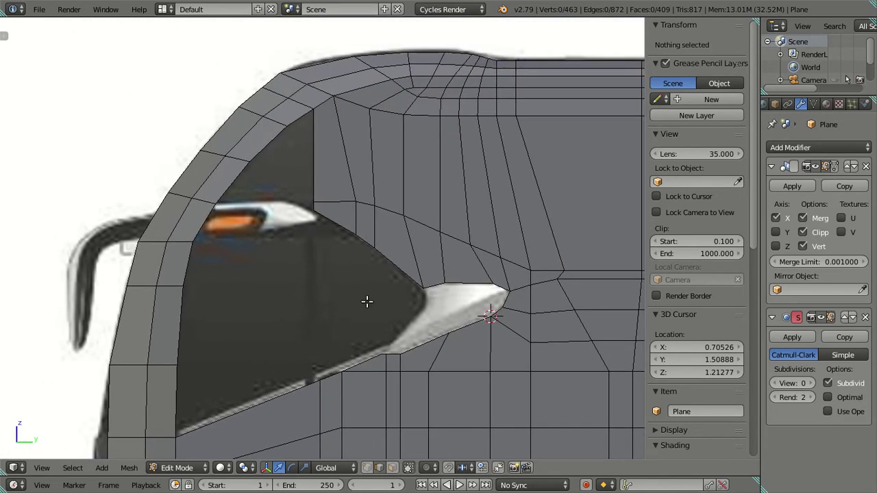
key("Tab")
key("Tab")
key("KP_3")
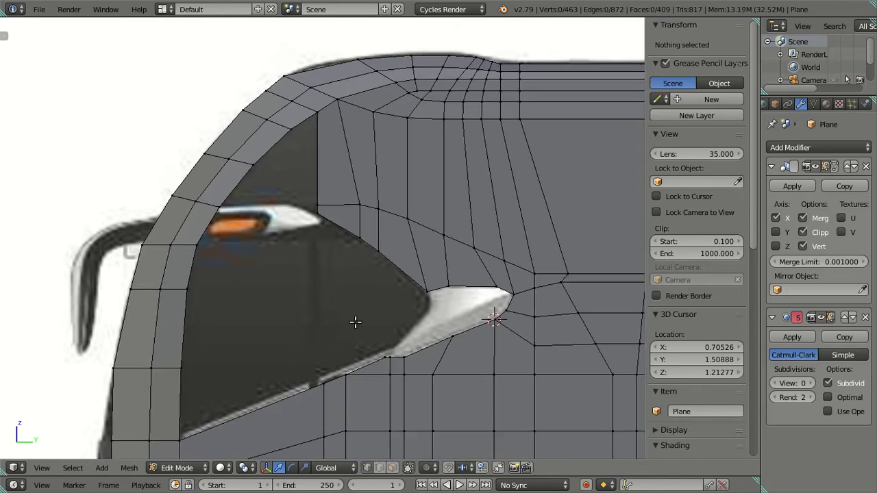
right_click(380, 304)
right_click(342, 270, "ctrl")
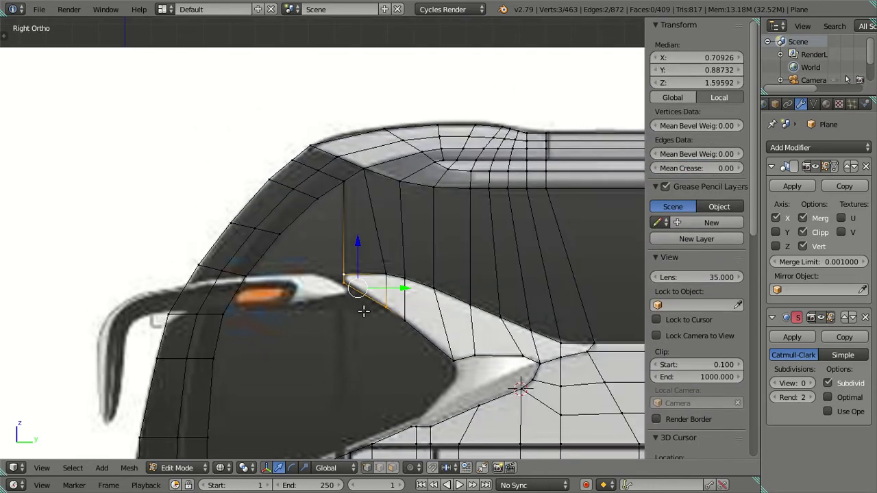
key("e")
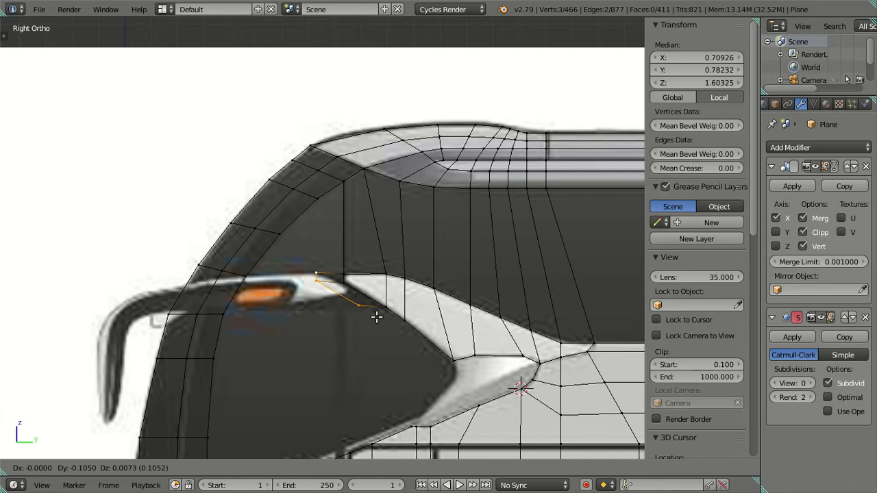
left_click(376, 316)
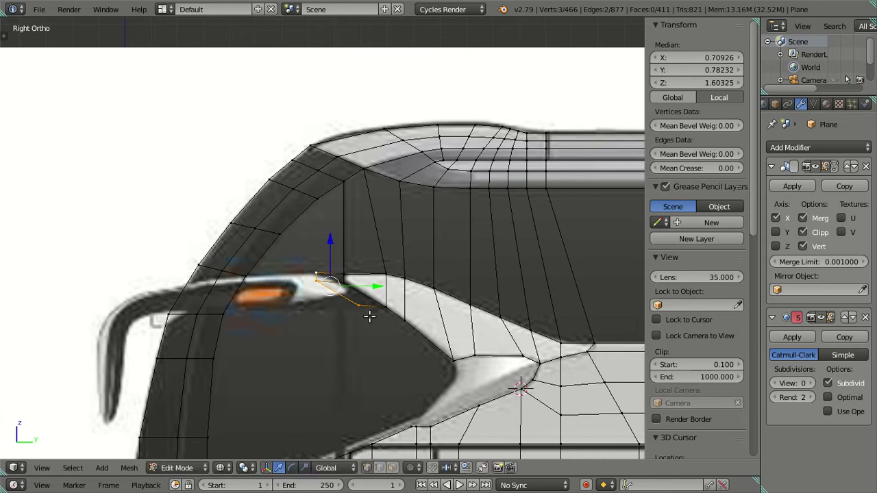
right_click(377, 310)
key("g")
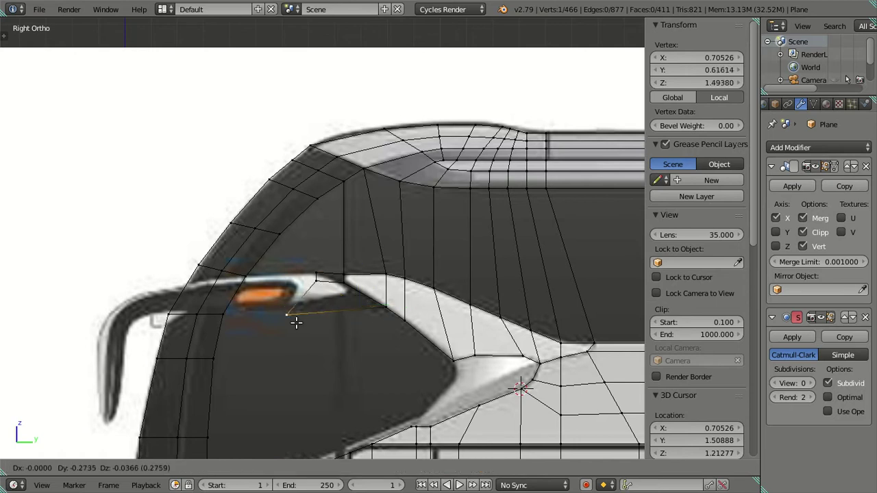
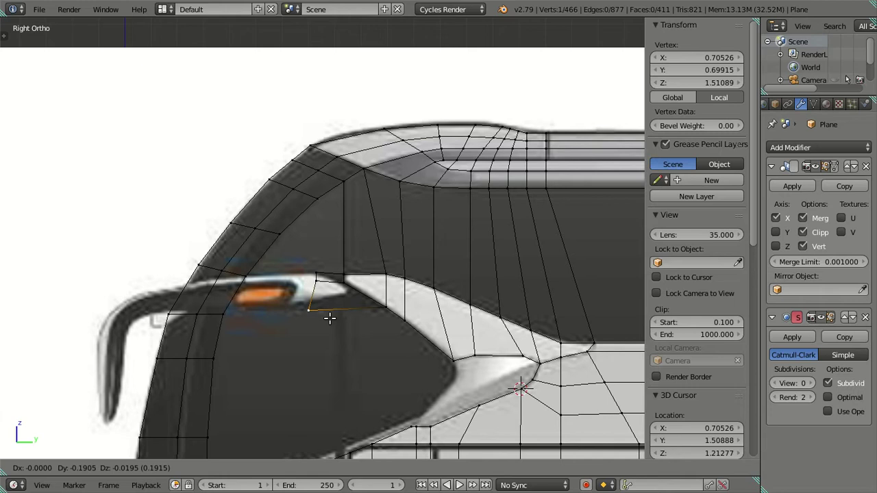
Slide the windshield-corner vertices along Y so they match the headlight reference
left_click(330, 318)
scroll(311, 302, "up", 2)
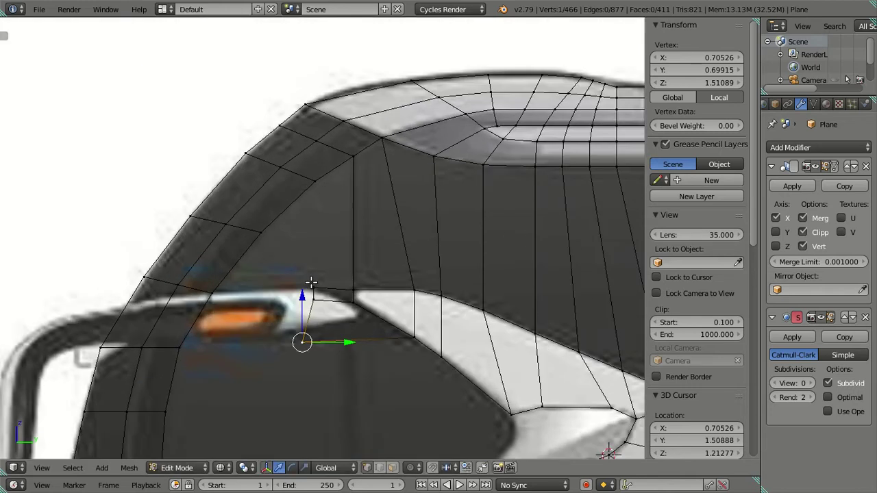
scroll(336, 264, "up", 2)
scroll(340, 260, "up", 2)
right_click(342, 258, "shift")
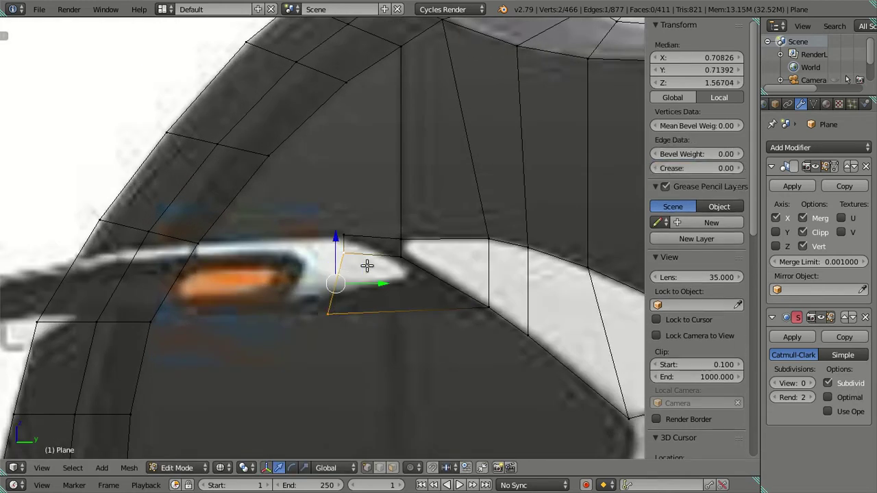
key("g")
key("y")
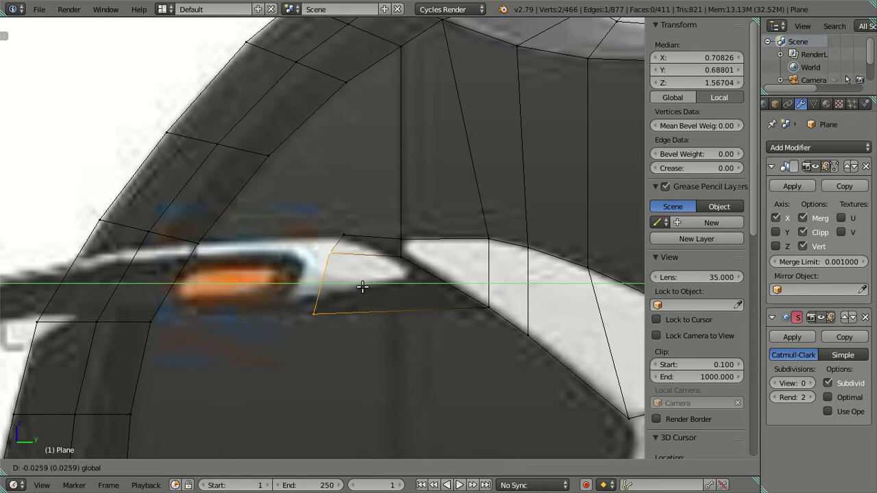
left_click(362, 287)
right_click(342, 233, "shift")
key("g")
key("y")
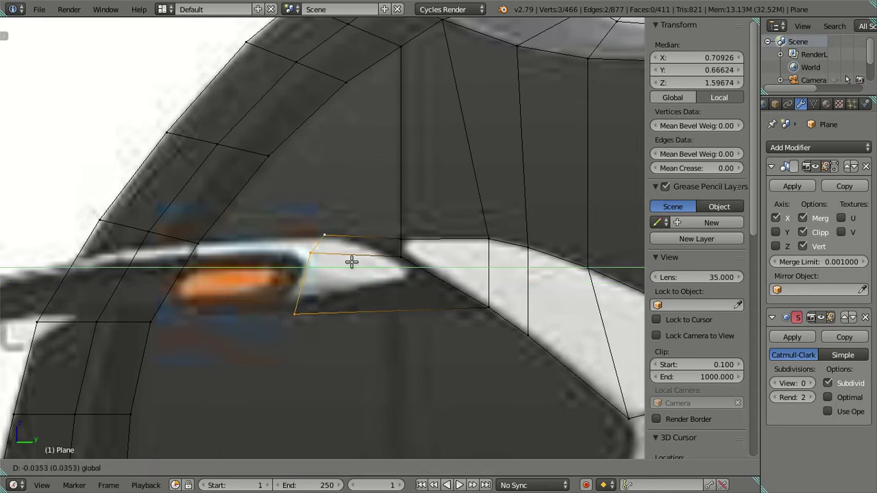
left_click(346, 261)
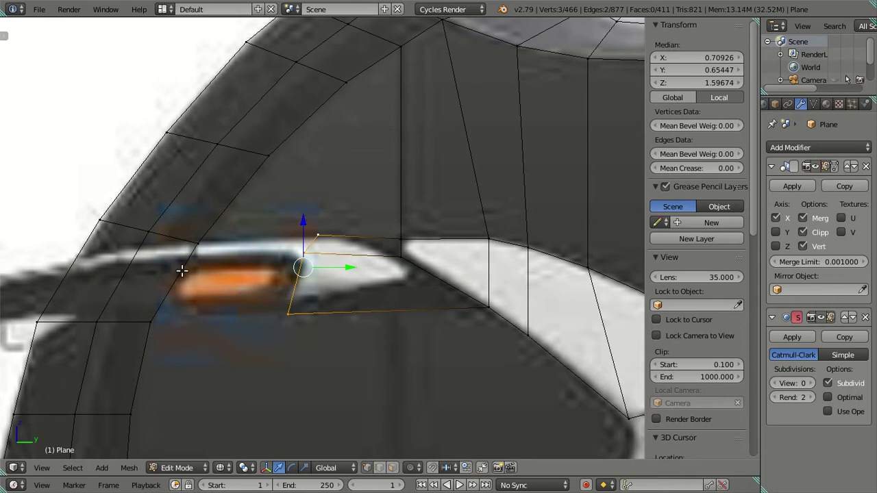
Loop-cut two edge loops across the corner strip and delete the excess cut geometry
key("ctrl+r")
scroll(182, 271, "up", 2)
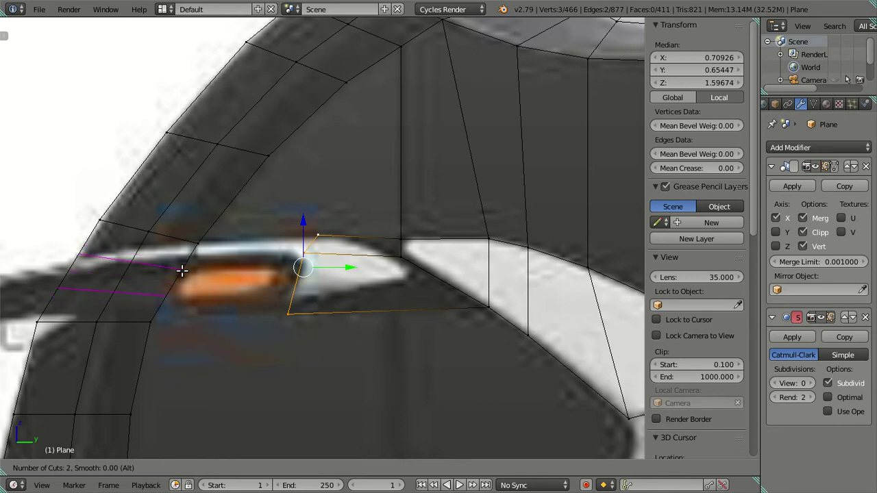
left_click(181, 271)
left_click(158, 280)
key("a")
right_click(141, 289, "alt")
key("x")
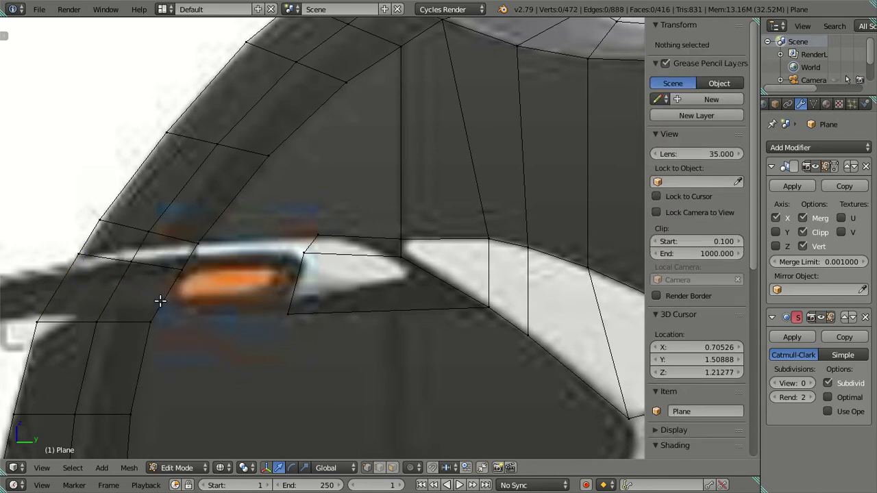
Move the new corner edge loop to match the side-view reference
mouse_move(160, 301)
middle_mouse_down()
mouse_move(143, 290)
mouse_move(309, 297)
middle_mouse_up()
right_click(254, 284)
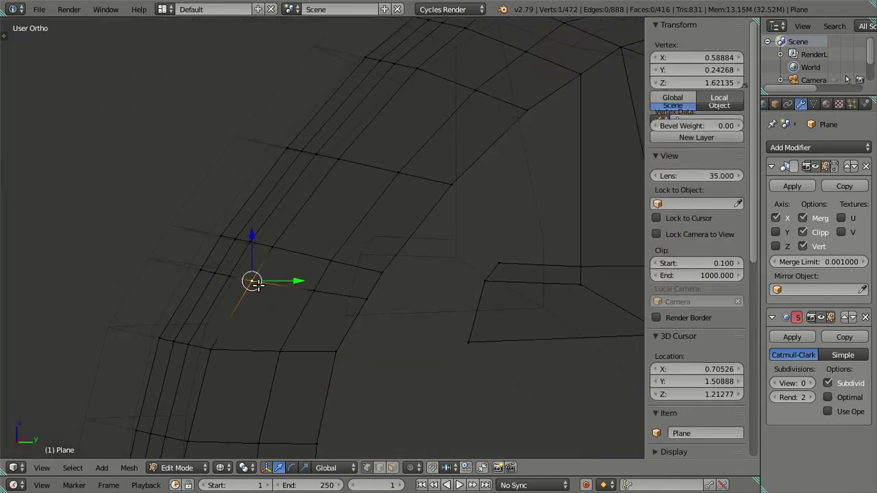
right_click(176, 261, "alt")
key("KP_1")
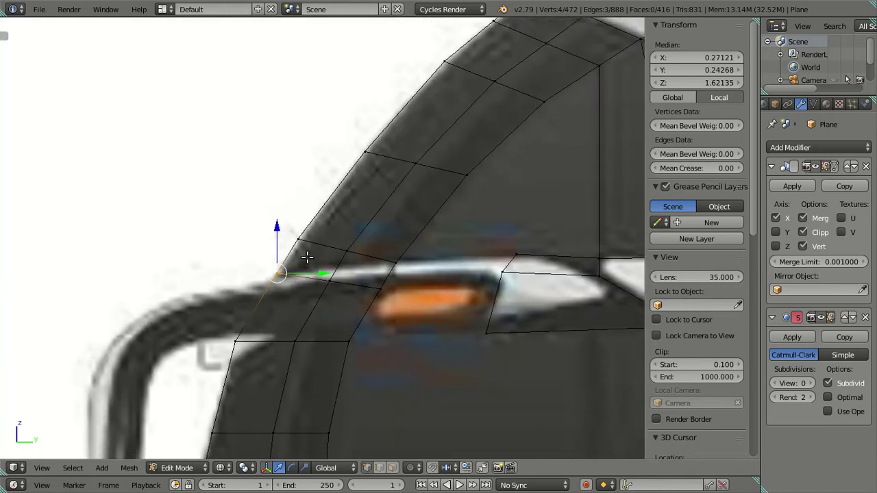
key("g")
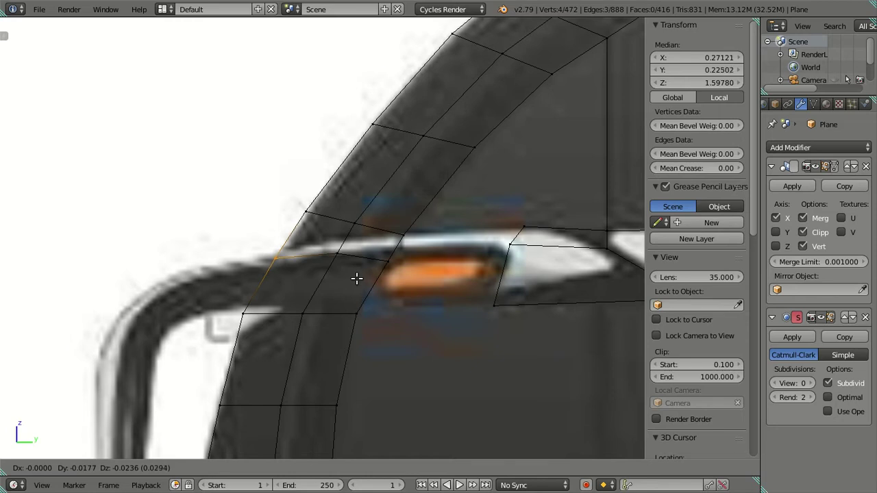
left_click(356, 278)
right_click(386, 259)
middle_click_drag(448, 258, 260, 306, "shift")
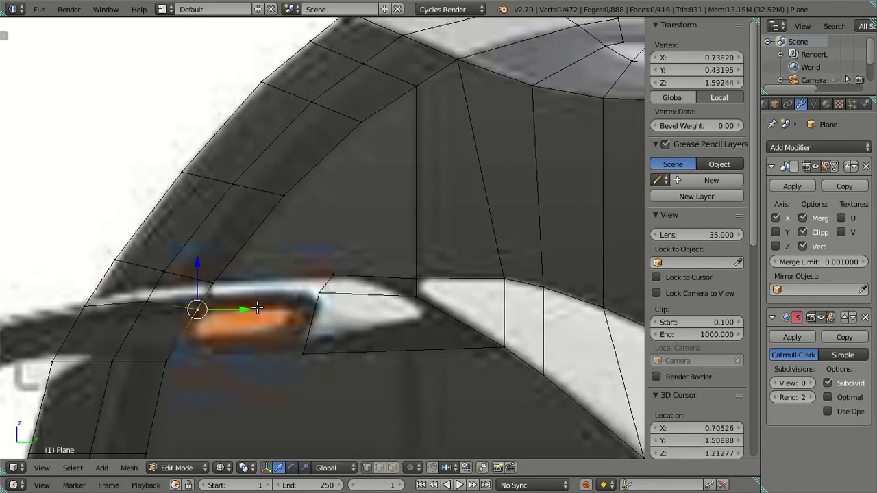
Add an edge loop across the windshield panels
key("a")
scroll(465, 285, "down", 2)
scroll(460, 274, "down", 3)
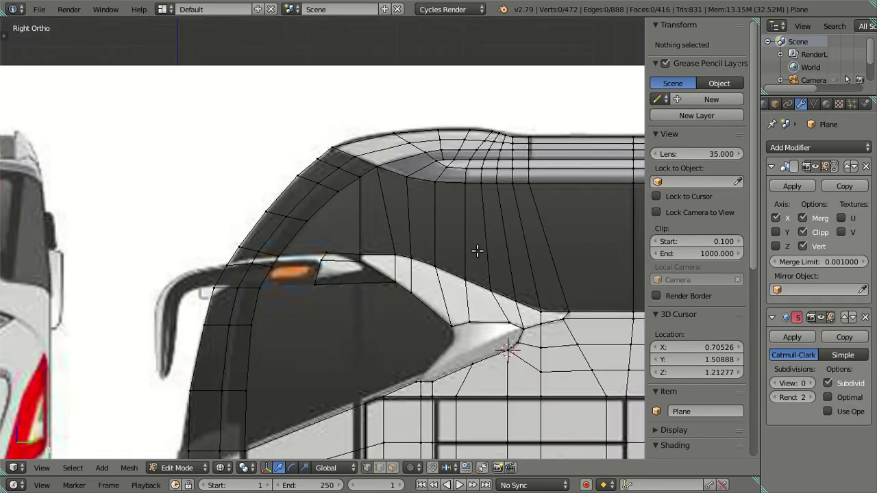
scroll(478, 250, "down", 3)
scroll(419, 248, "up", 2)
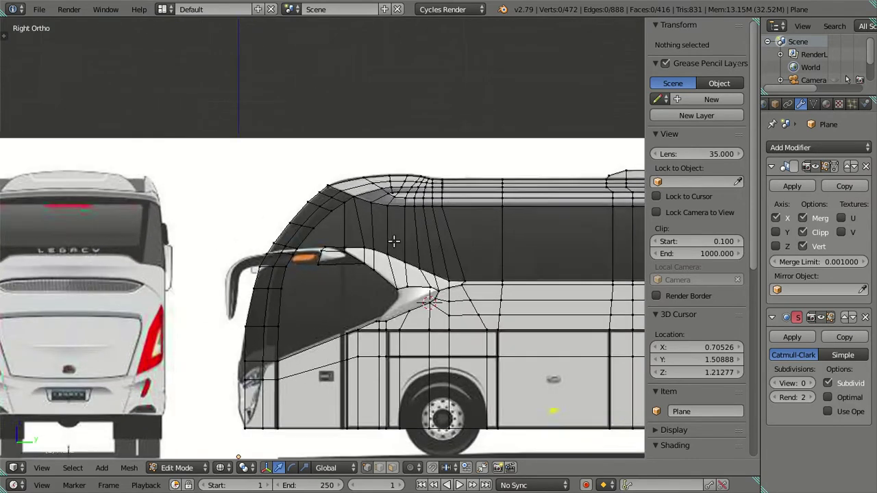
scroll(393, 242, "up", 3)
key("ctrl+r")
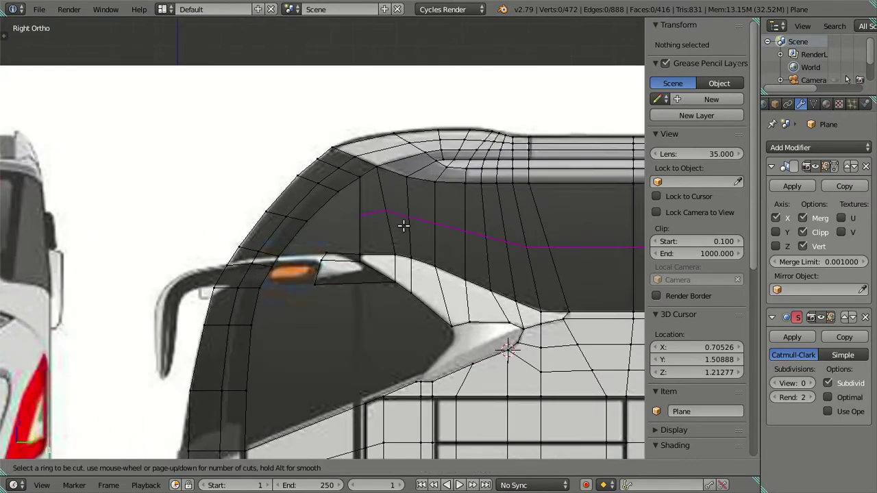
left_click(403, 226)
Extrude a vertex upward from the new loop and position it along Y at the trim
mouse_move(403, 226)
middle_mouse_down()
mouse_move(368, 198)
mouse_move(380, 226)
middle_mouse_up()
right_click(380, 226)
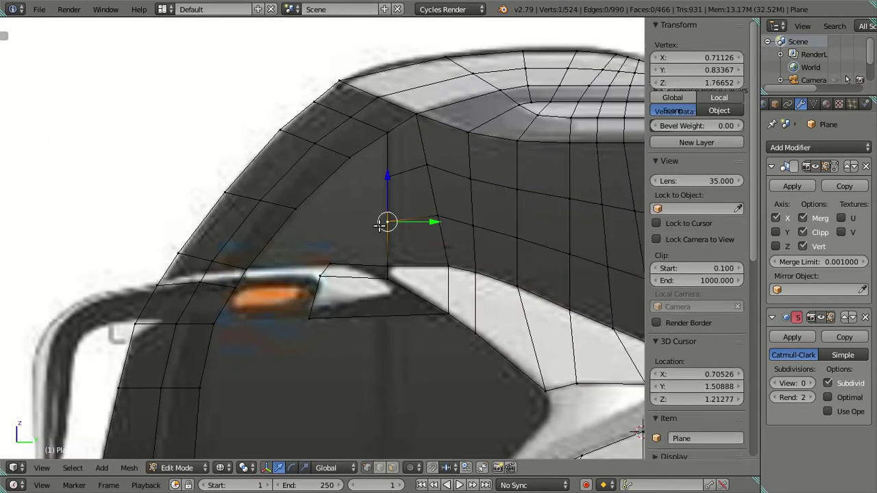
key("e")
left_click(386, 199)
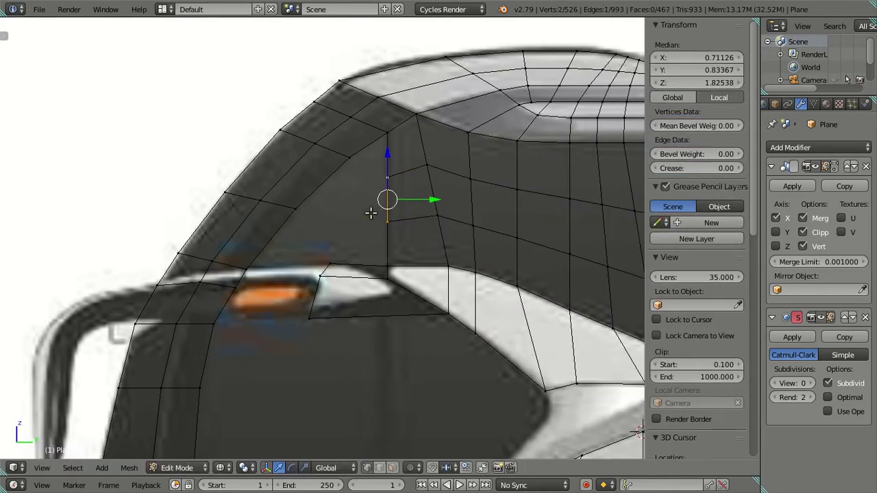
mouse_move(428, 199)
left_mouse_down()
mouse_move(406, 198)
mouse_move(332, 270)
mouse_move(367, 256)
left_mouse_up()
right_click(407, 219)
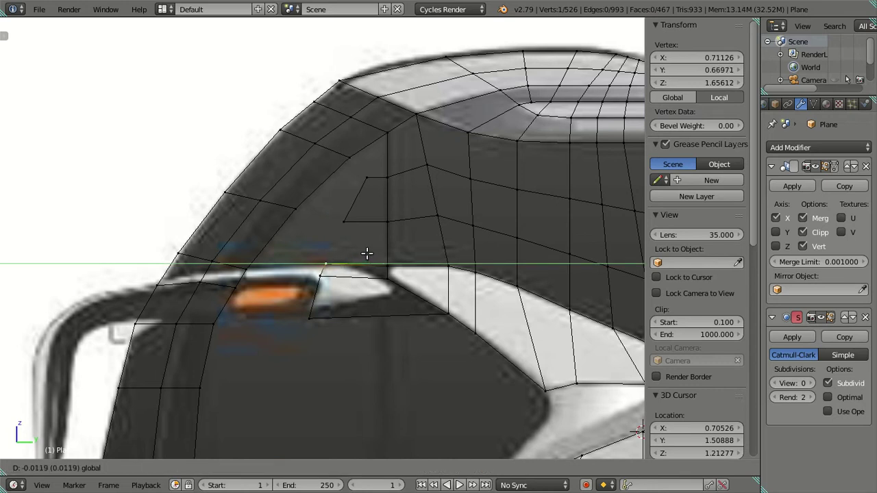
left_click(367, 255)
left_click_drag(326, 233, 341, 192)
left_click_drag(384, 221, 380, 225)
left_click(381, 225)
Fill the three open gaps beside the windshield corner with new faces
right_click(368, 176)
right_click(353, 156, "ctrl")
key("f")
right_click(341, 220)
right_click(296, 212, "ctrl")
key("f")
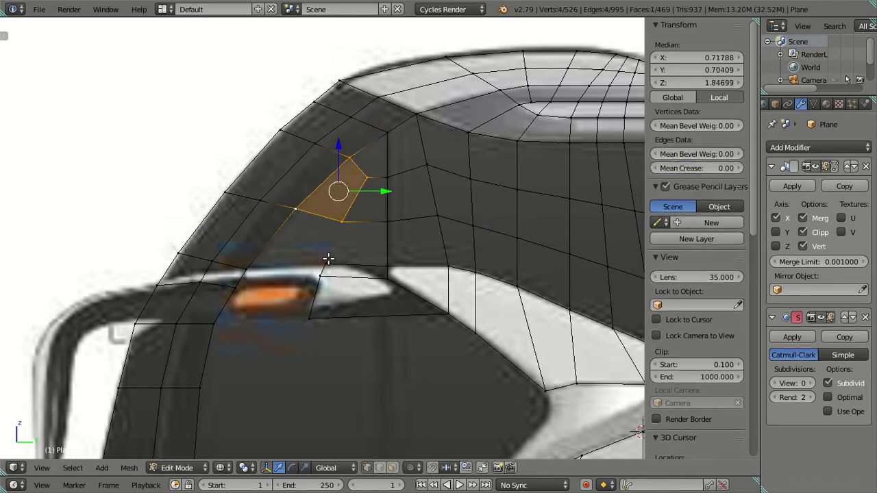
right_click(325, 265)
right_click(341, 220, "ctrl")
key("f")
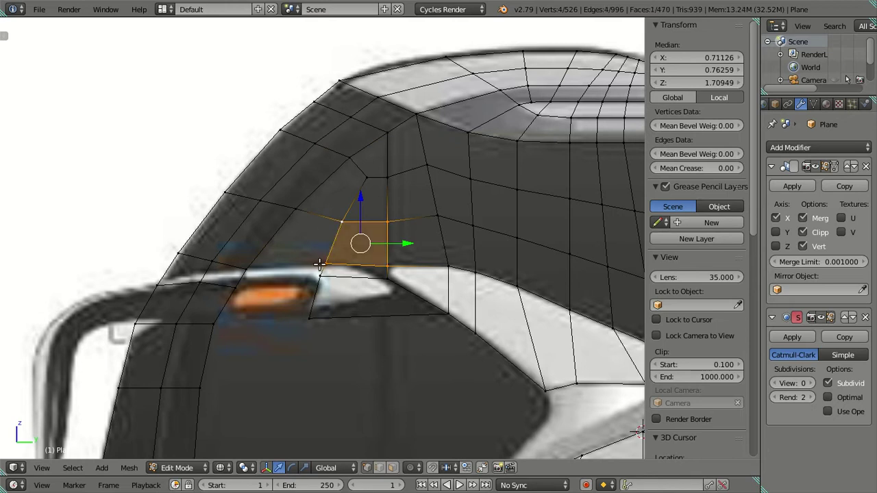
Fill the holes around the headlight and select the border of the one above it
right_click(319, 264)
right_click(253, 267, "ctrl")
key("f")
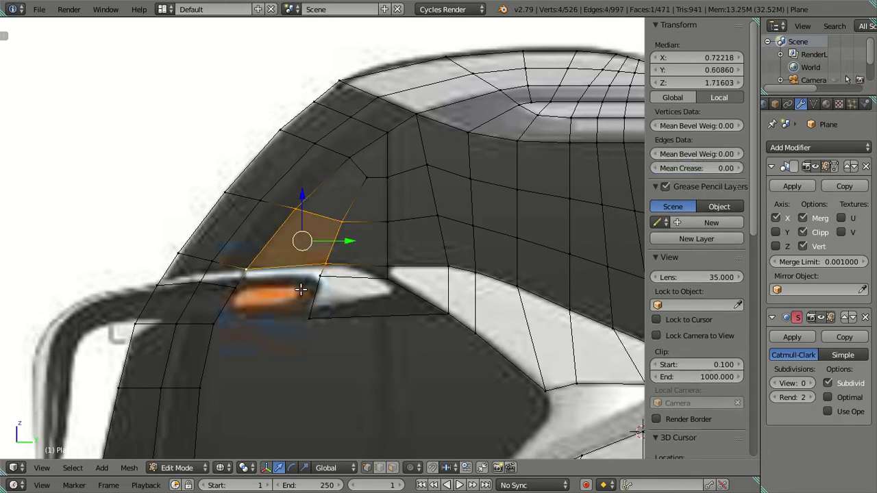
right_click(320, 275)
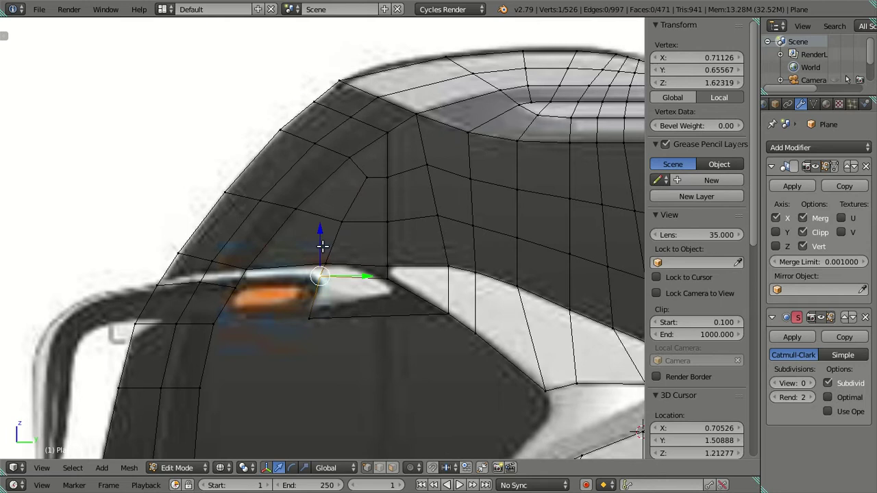
right_click(244, 288, "ctrl")
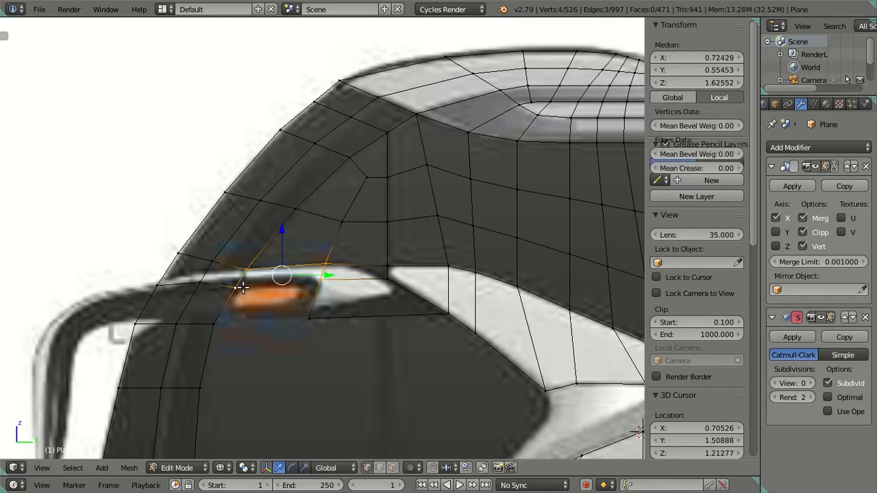
key("f")
right_click(312, 317)
right_click(213, 323, "ctrl")
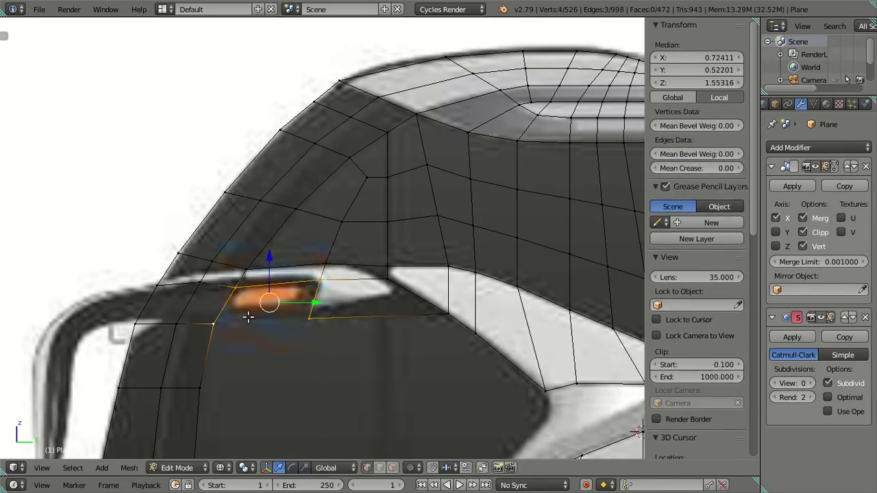
Fill the face above the headlight, then frame the trim stripe tip in right side view
key("f")
key("a")
key("KP_3")
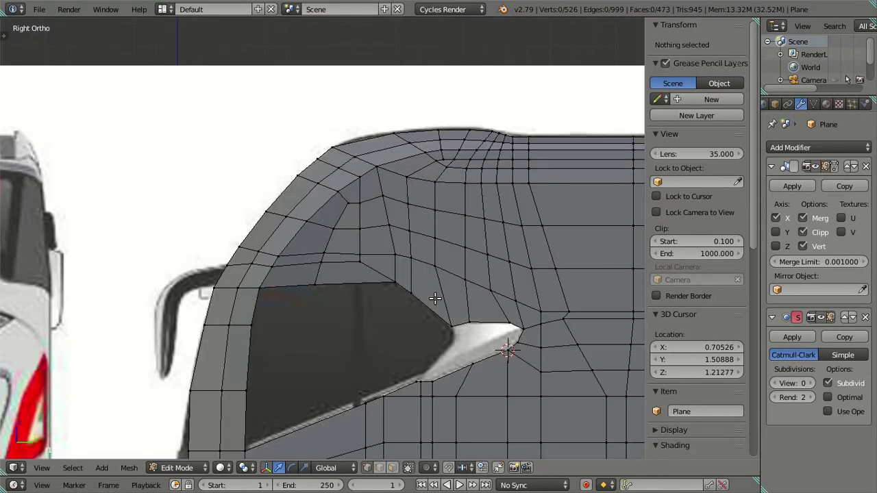
scroll(433, 301, "up", 1)
scroll(411, 267, "up", 1)
scroll(404, 257, "up", 1)
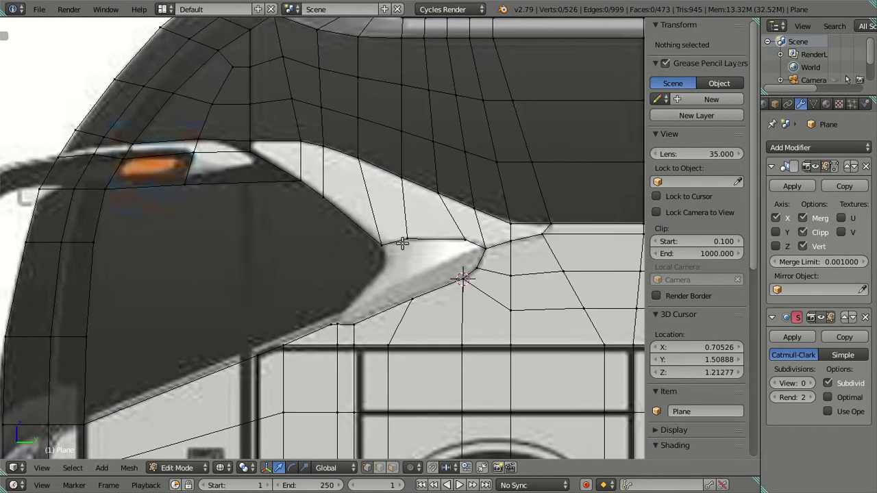
scroll(400, 252, "up", 1)
middle_click_drag(455, 267, 397, 272, "shift")
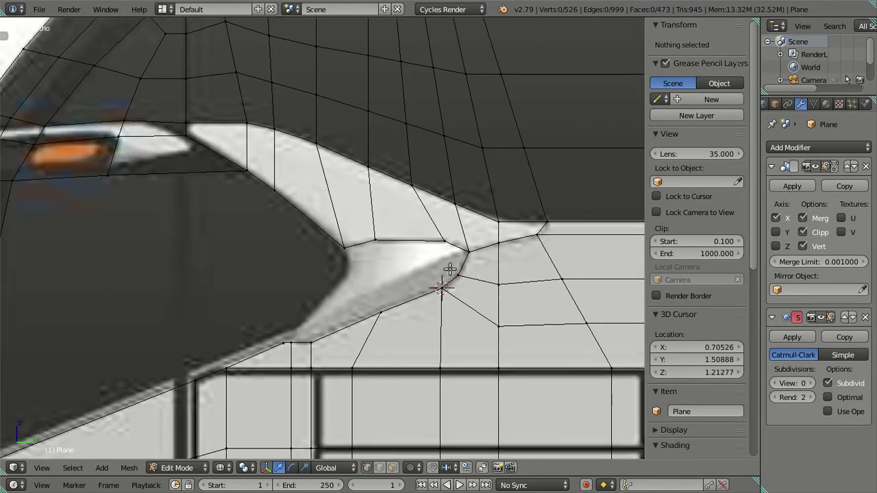
scroll(466, 280, "up", 1)
scroll(476, 291, "up", 1)
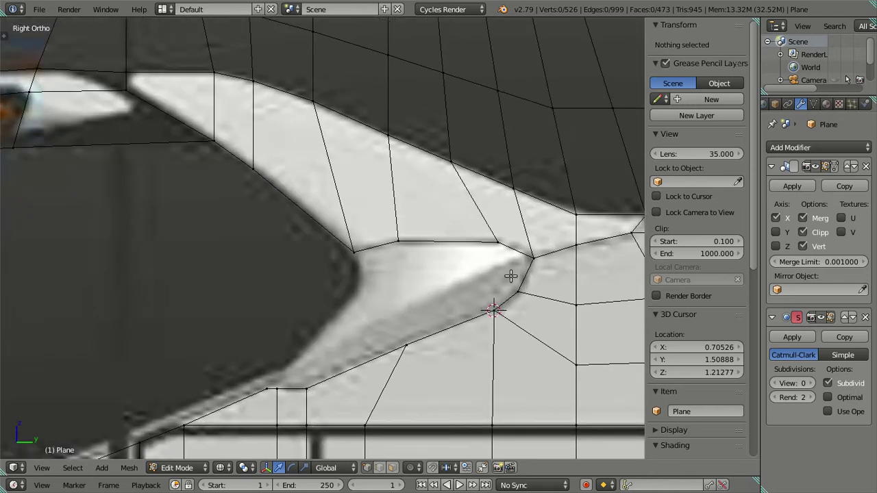
middle_click_drag(482, 250, 478, 241, "shift")
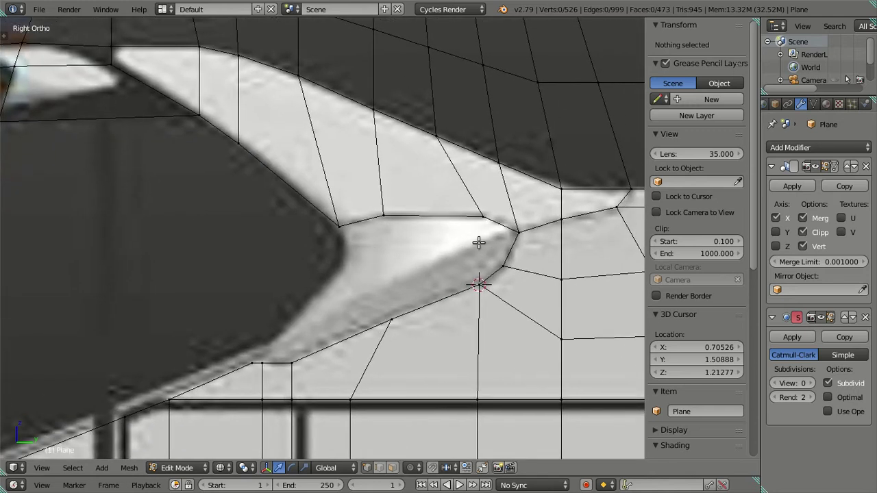
Extrude three vertices from the stripe tip along the strip's lower edge
right_click(517, 234)
key("e")
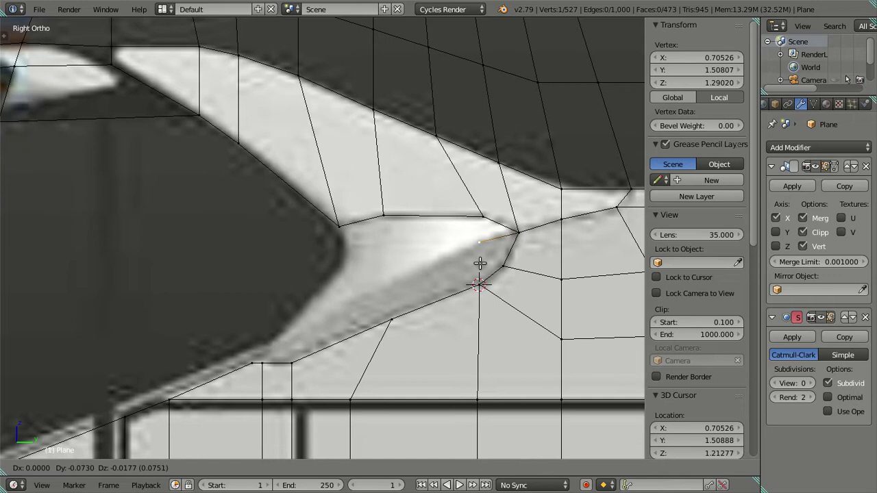
left_click(480, 263)
key("e")
left_click(381, 302)
key("e")
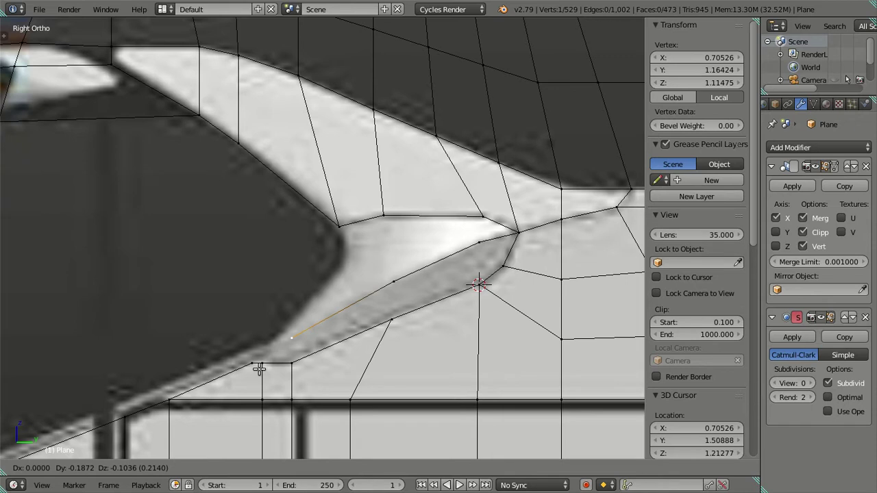
left_click(260, 370)
Fill the strip gap between the traced vertices and clear the selection
right_click(478, 284)
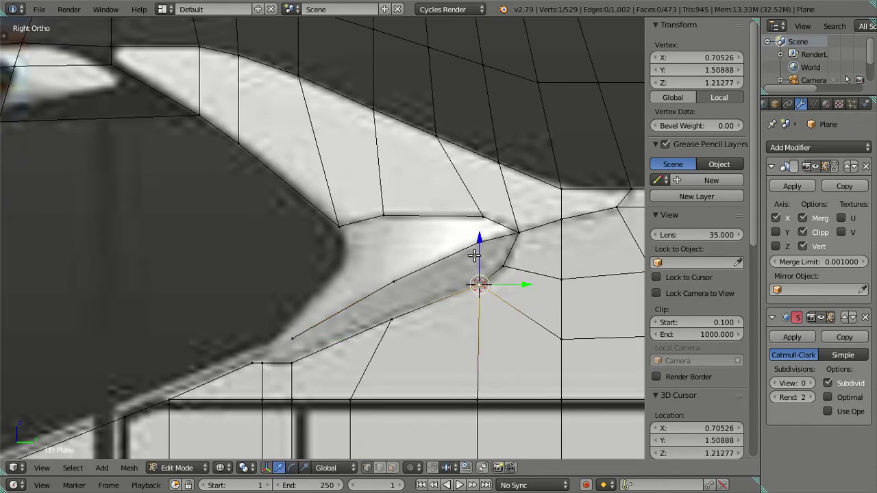
right_click(479, 242, "ctrl")
right_click(392, 319)
right_click(393, 281, "ctrl")
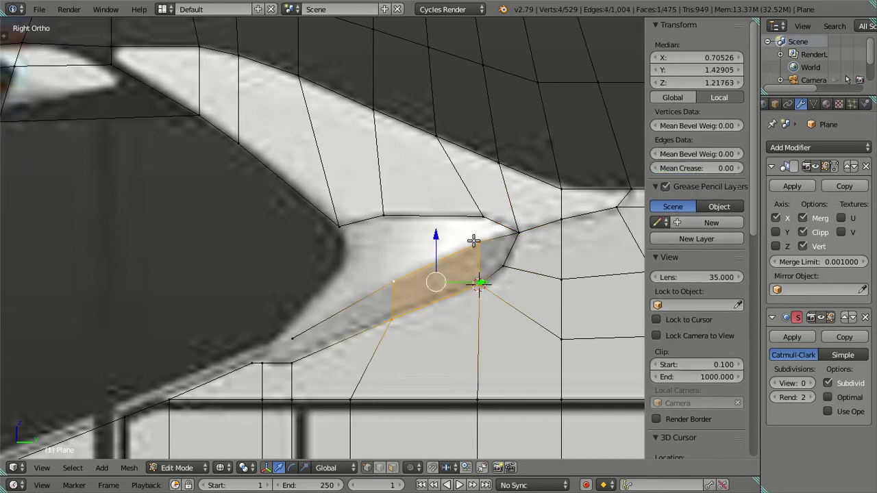
key("a")
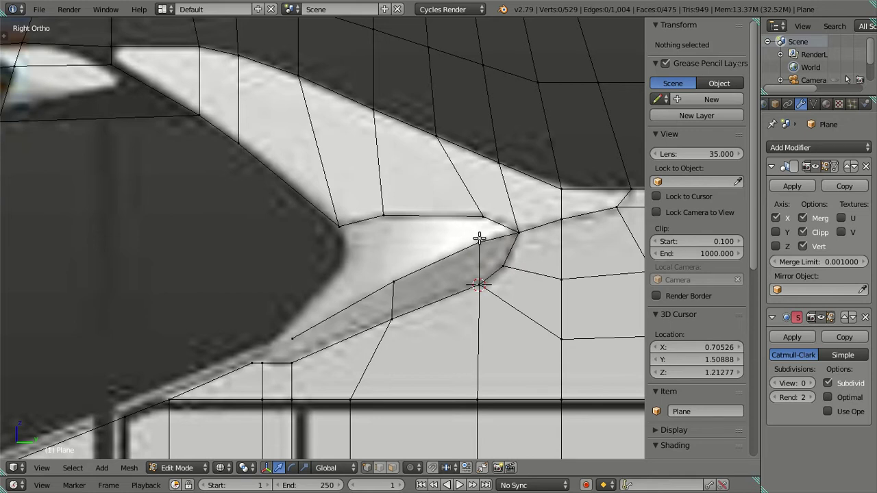
Move the strip's upper-right vertex down onto the strip's upper edge
right_click(340, 224)
right_click(384, 216, "shift")
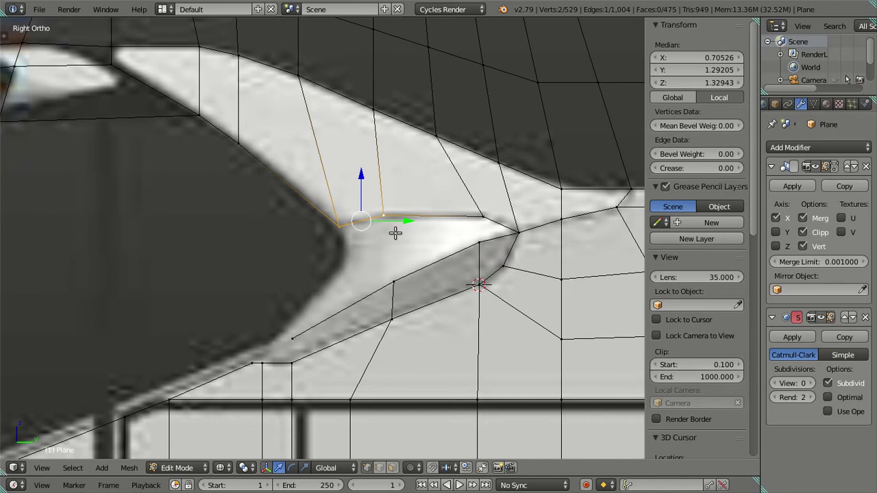
scroll(396, 233, "down", 1)
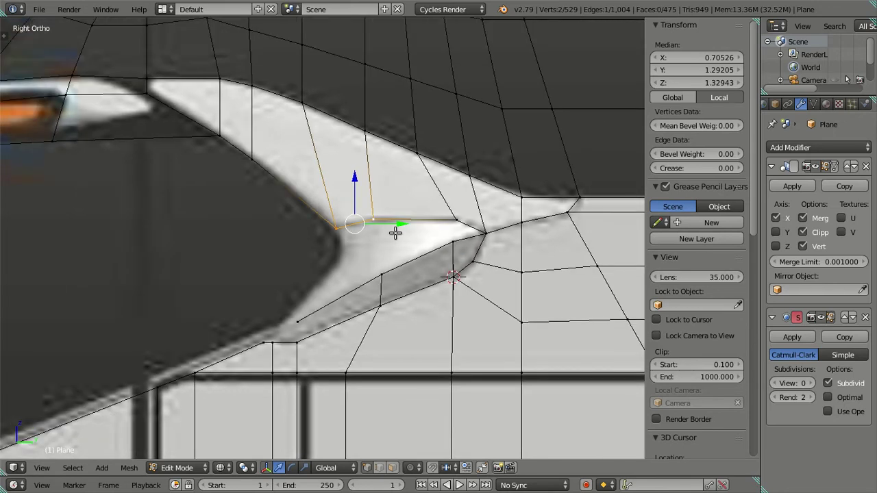
scroll(395, 233, "up", 1)
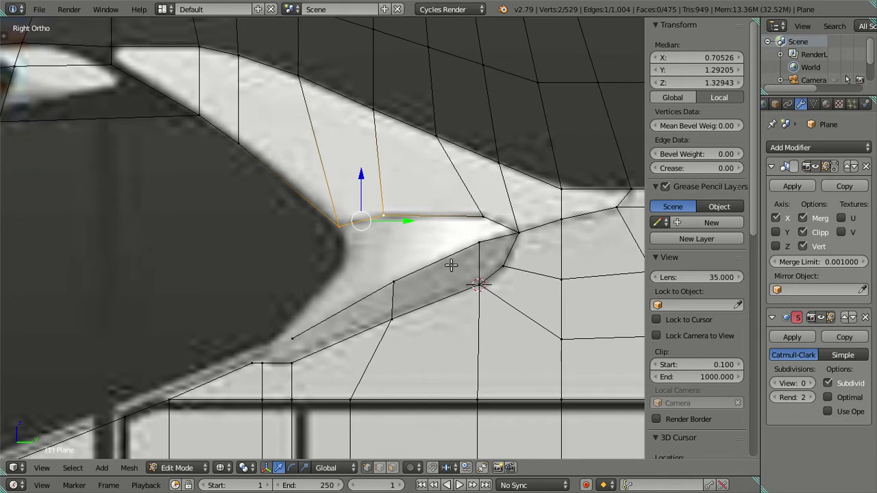
right_click(478, 241)
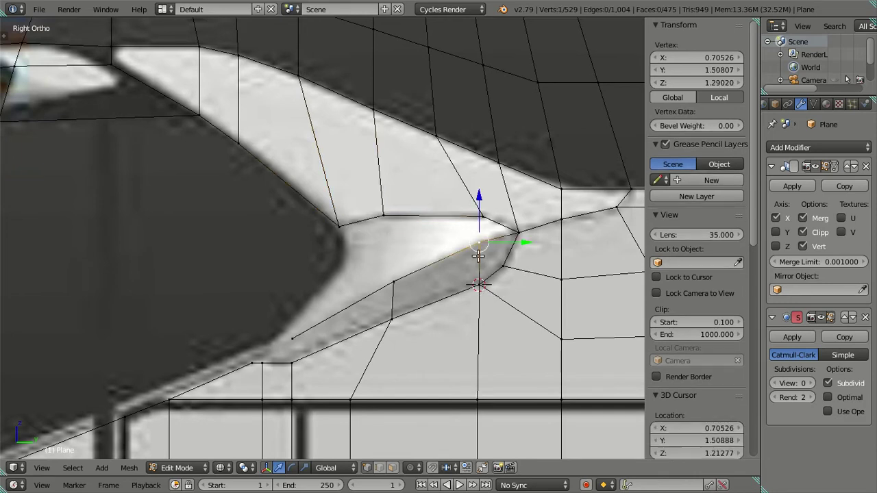
key("g")
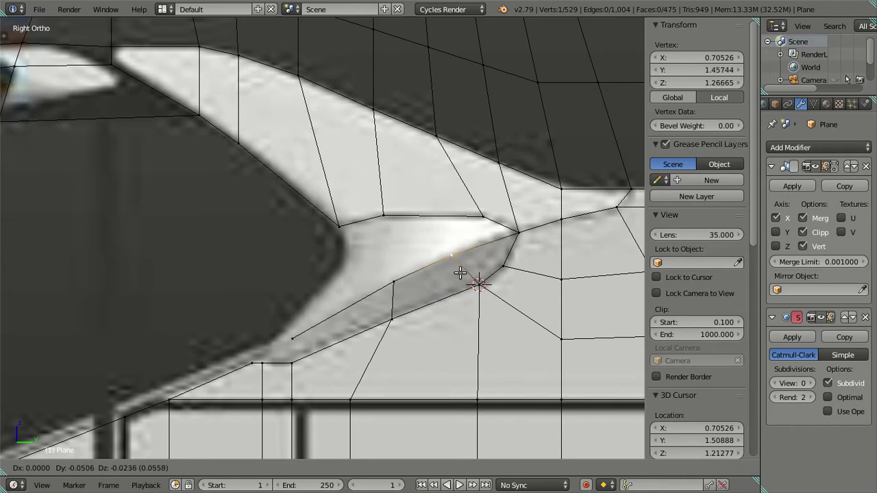
left_click(460, 273)
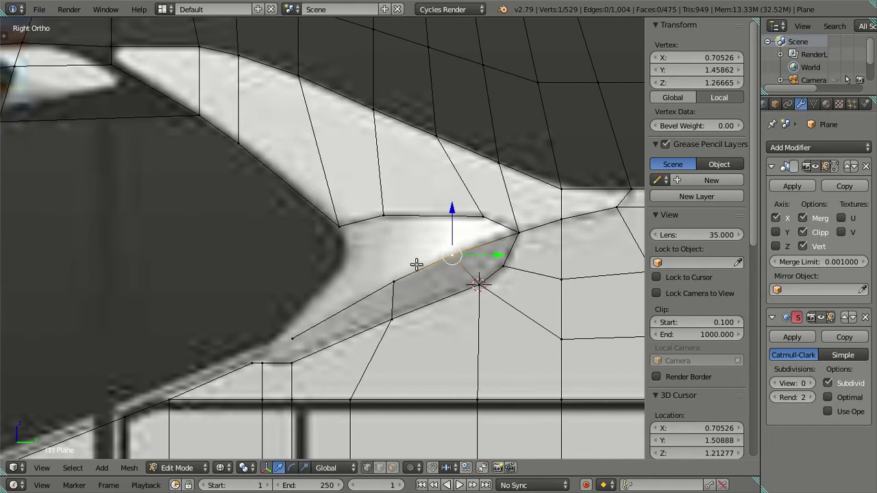
Extrude a new vertex at the strip's left end and fill a face there
middle_click_drag(309, 346, 410, 268, "shift")
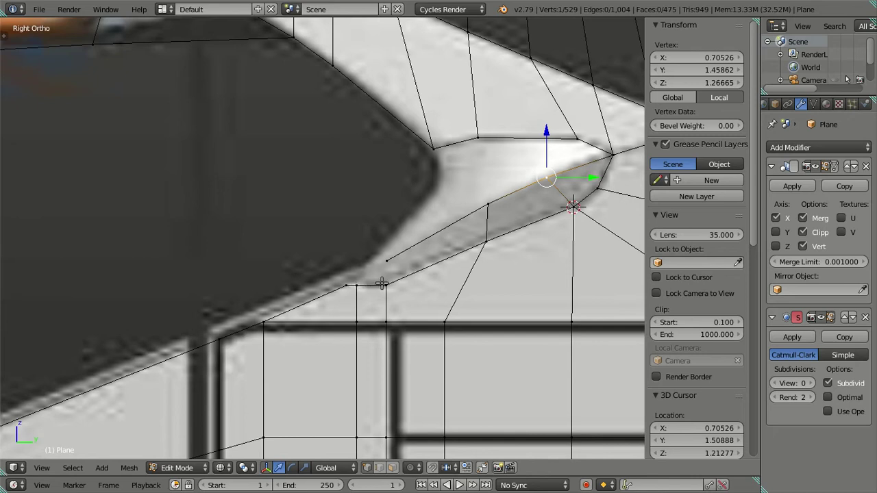
right_click(354, 286)
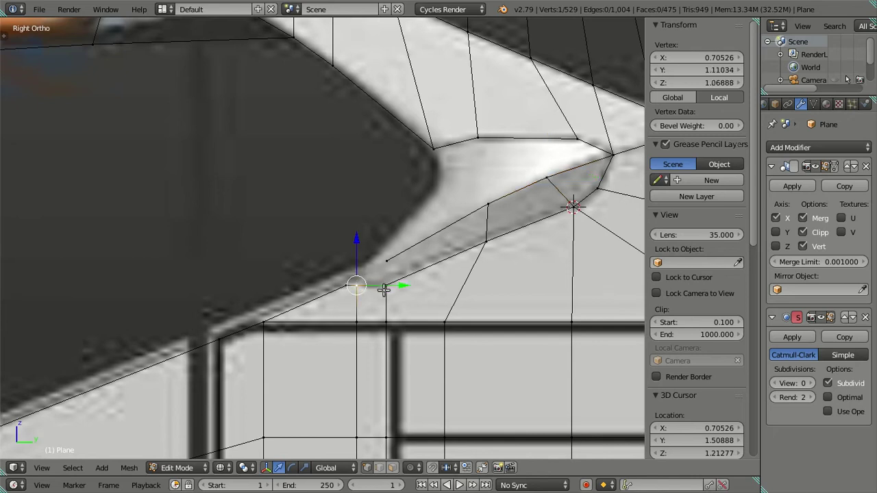
key("e")
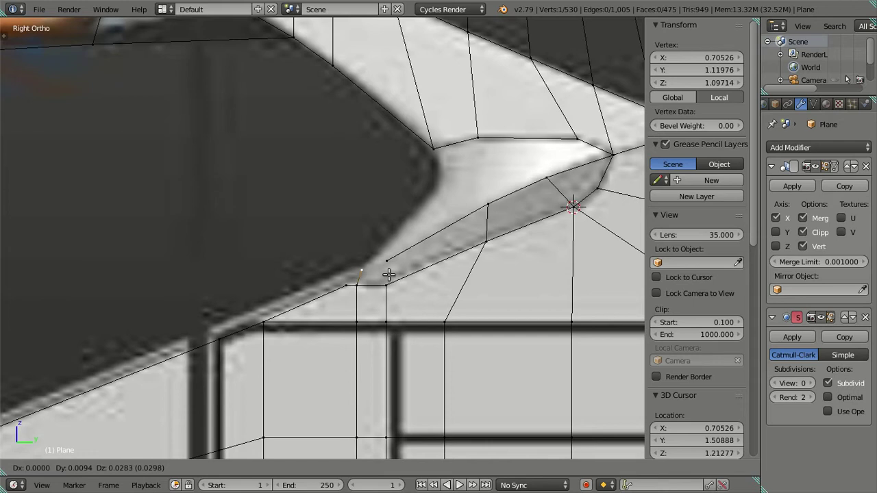
left_click(391, 274)
right_click(362, 282, "shift")
right_click(362, 283, "shift")
right_click(363, 285, "shift")
right_click(362, 285, "shift")
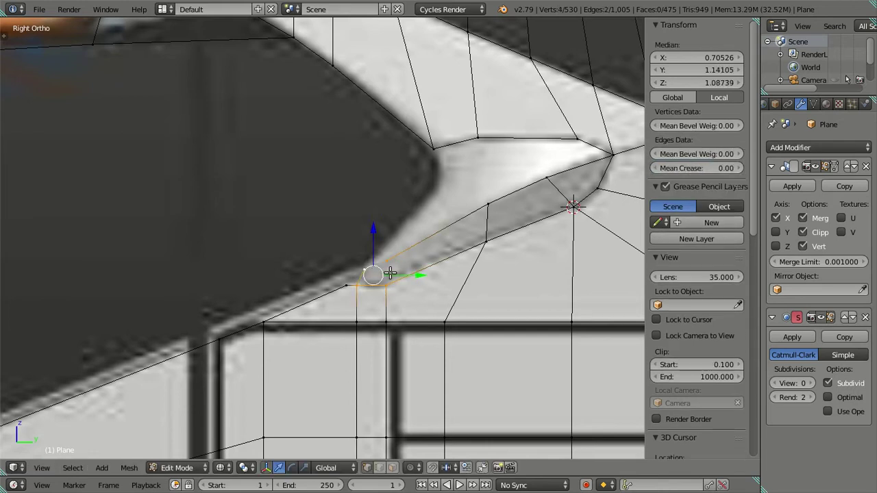
key("f")
Fill the next strip face and align an upper-edge vertex to the strip outline
right_click(386, 273)
right_click(487, 227, "shift")
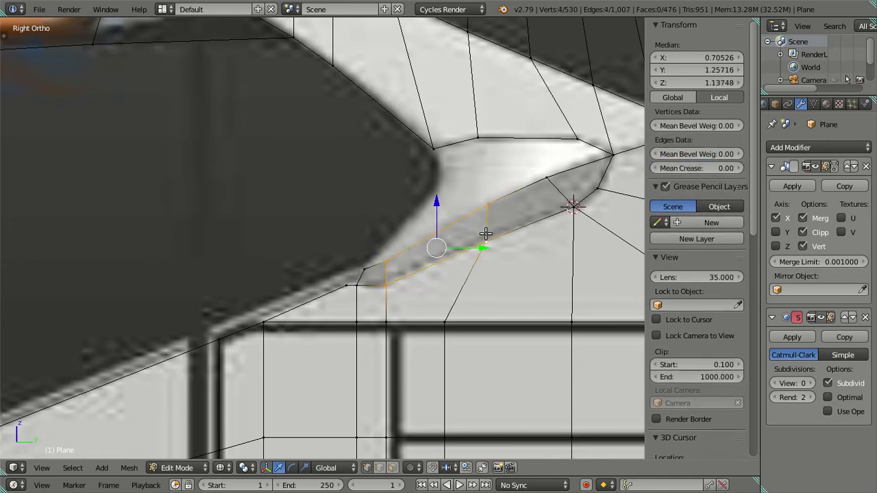
key("f")
right_click(388, 261)
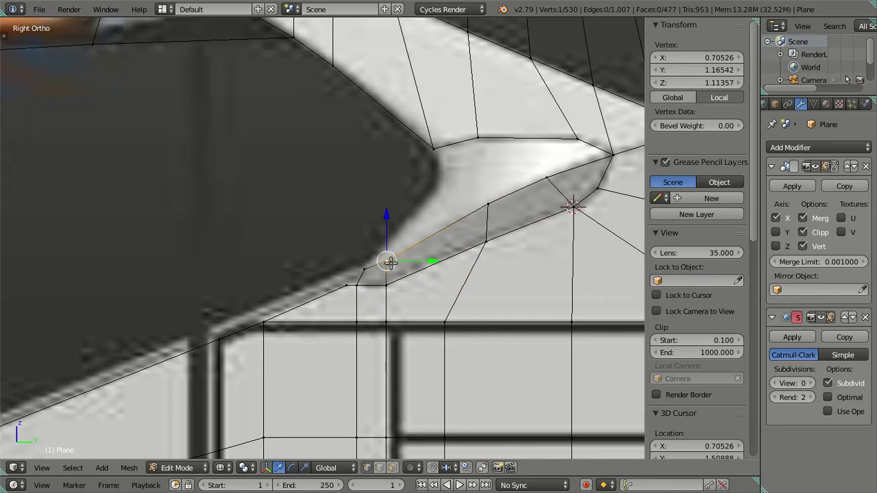
key("g")
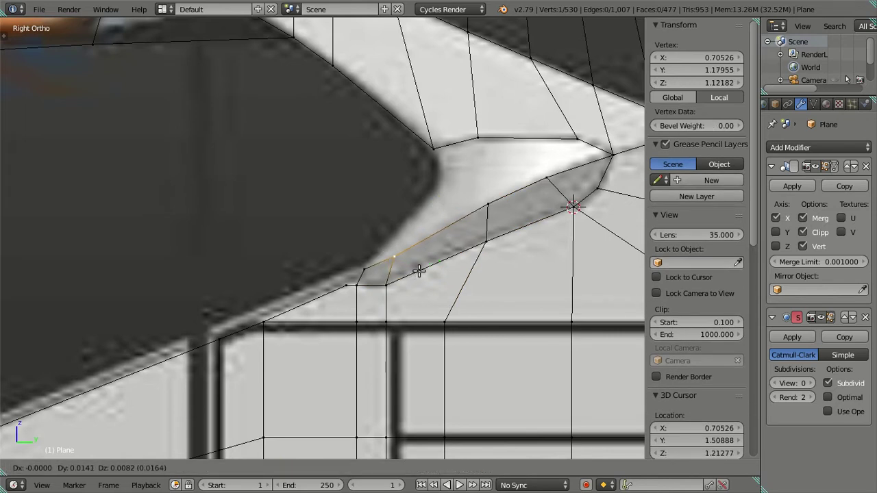
left_click(421, 268)
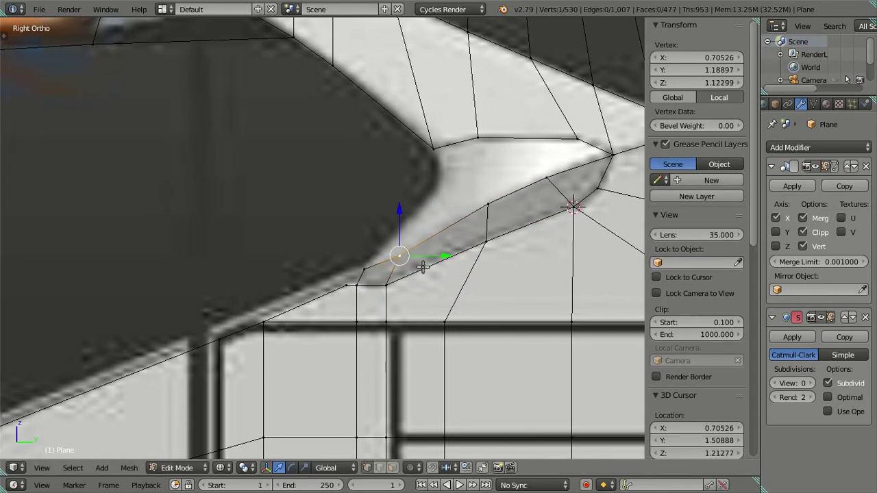
Nudge the strip's upper-right corner vertex up and select the strip's upper edge path
middle_click_drag(412, 256, 357, 282, "shift")
right_click(312, 288)
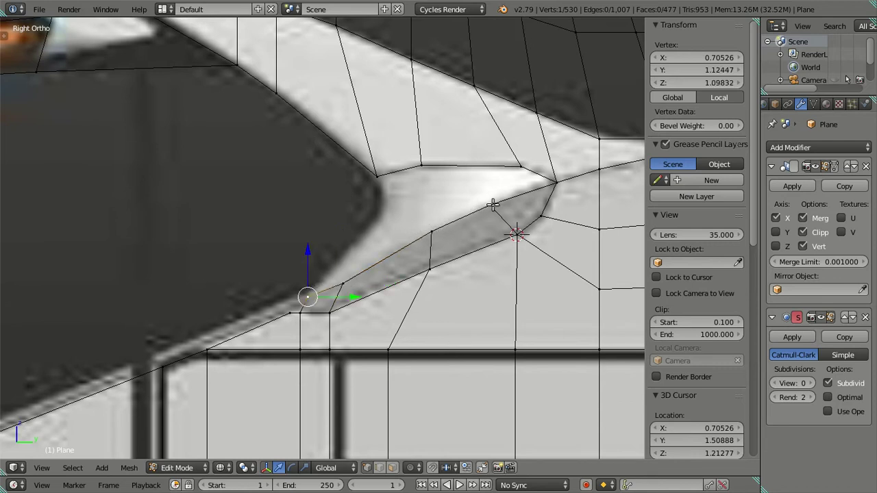
right_click(566, 184)
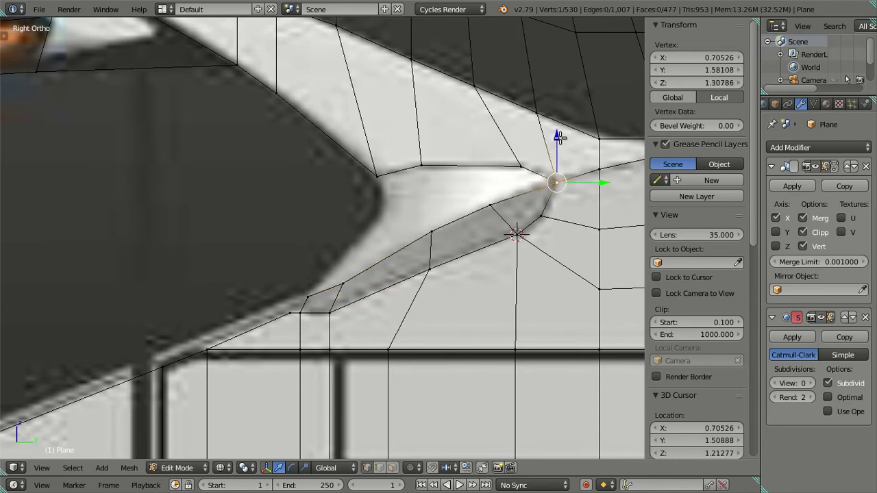
left_click_drag(559, 137, 559, 135)
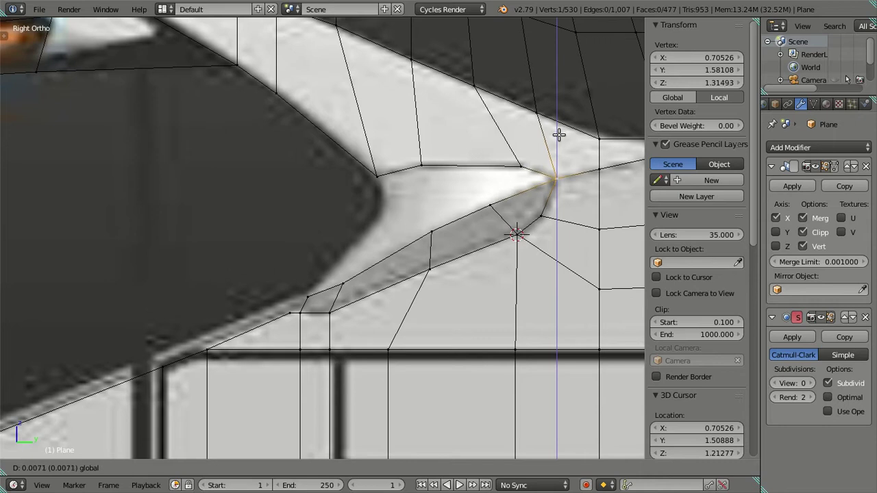
right_click(306, 291)
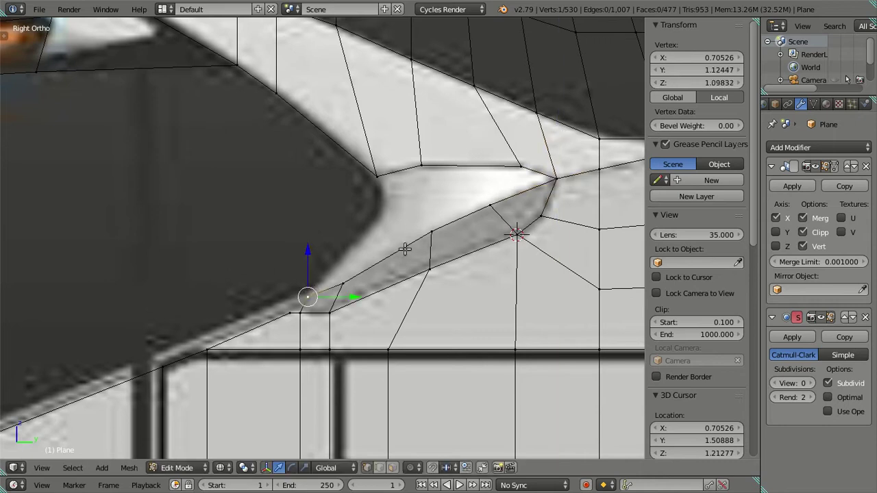
right_click(474, 205, "ctrl")
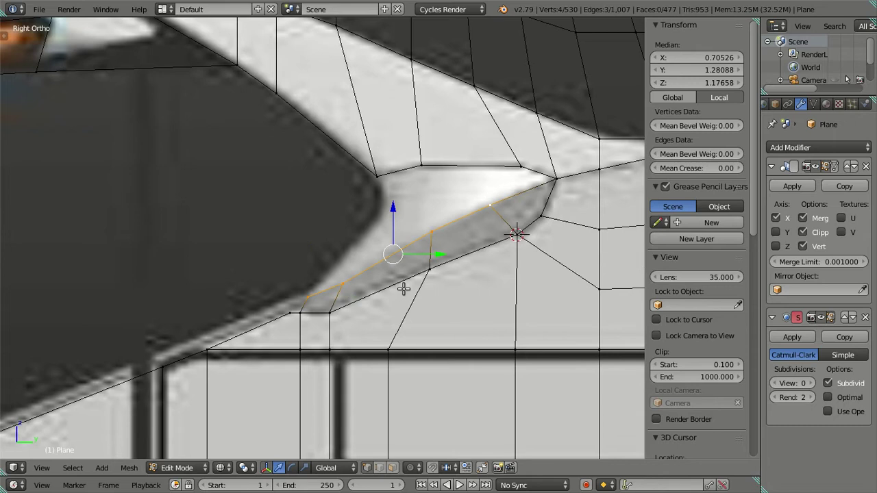
Extrude the trim strip's upper edge into a new row and fit its first vertex and left edge to the reference
key("e")
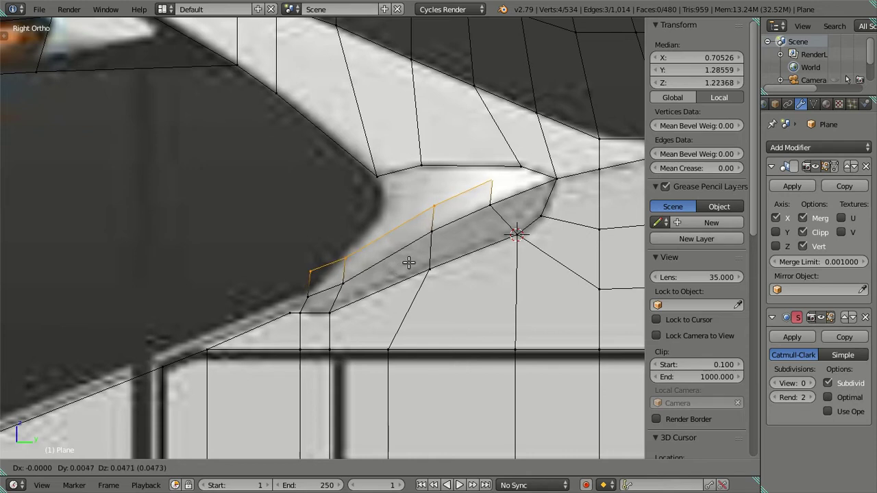
left_click(411, 262)
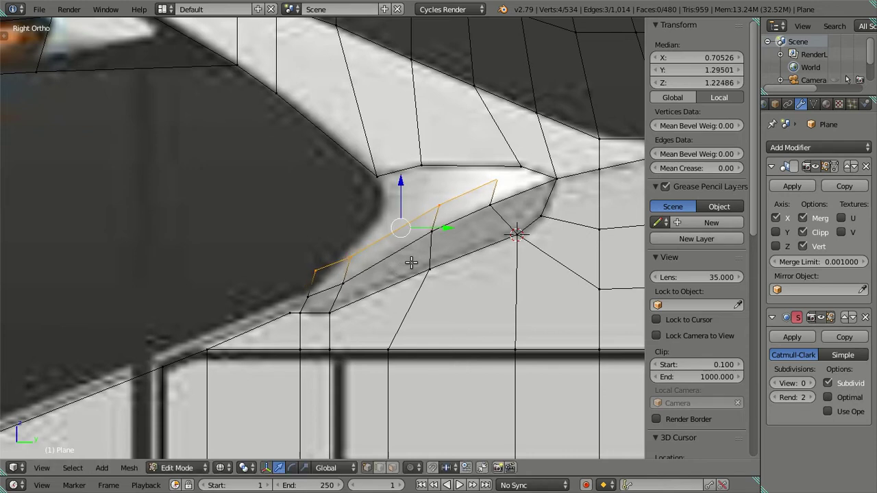
right_click(438, 205)
key("g")
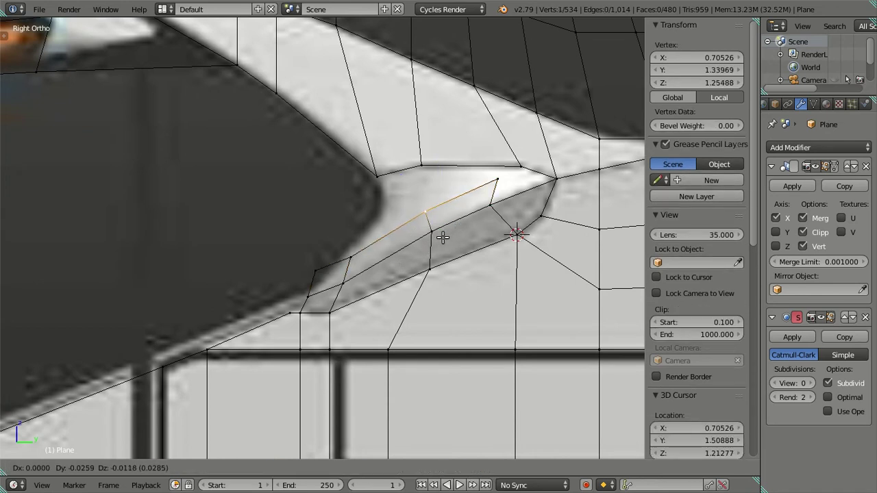
left_click(442, 237)
right_click(349, 257)
right_click(315, 271, "shift")
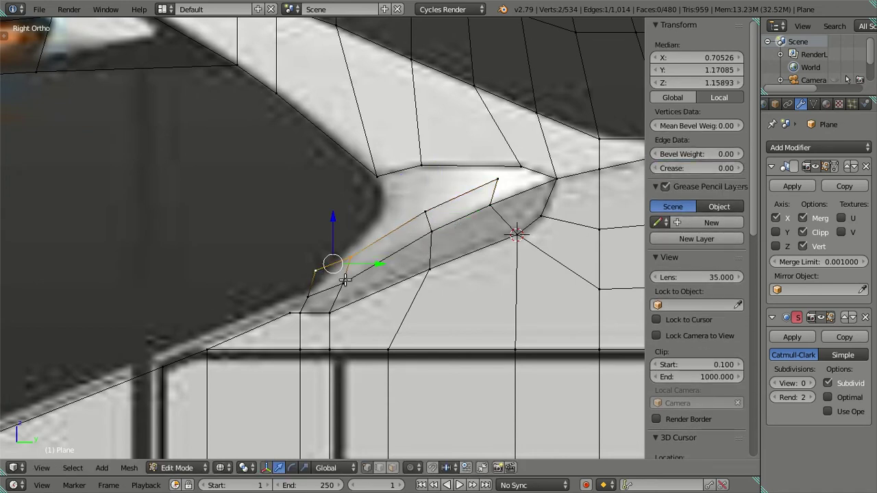
key("g")
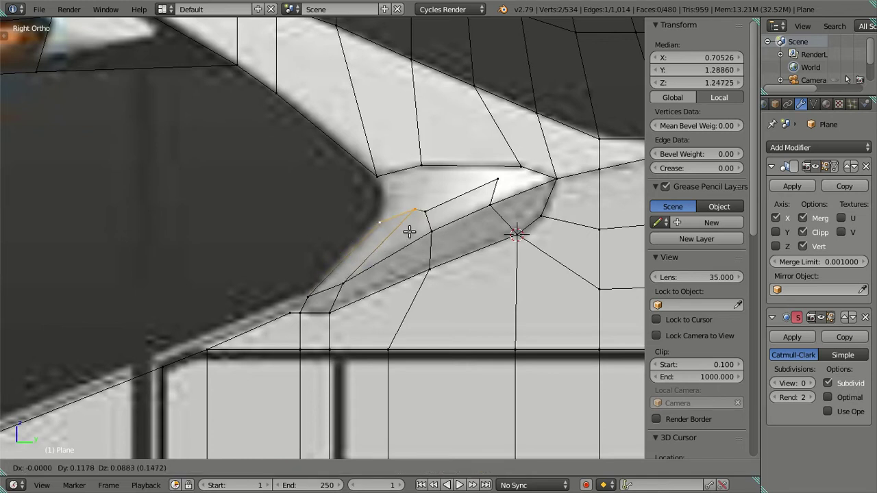
left_click(409, 232)
Realign the new row's left vertex along Y, then freely onto the reference outline
right_click(352, 282)
key("g")
key("y")
left_click(395, 281)
key("g")
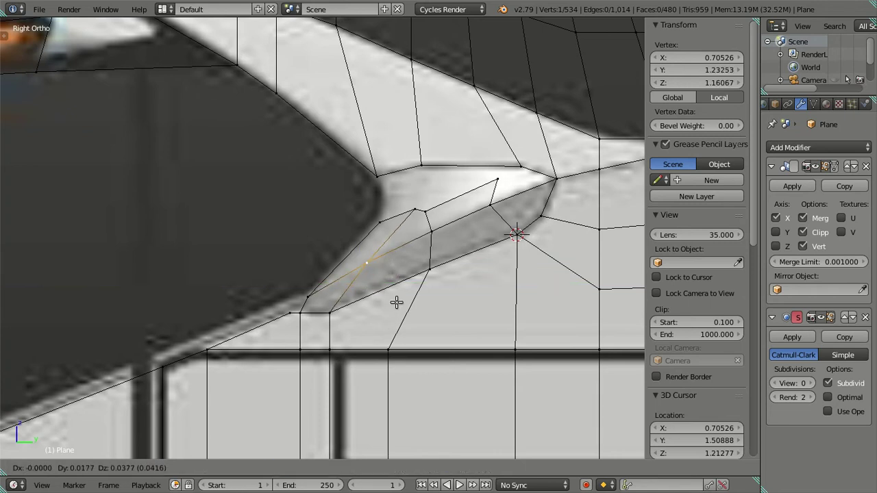
left_click(396, 302)
key("a")
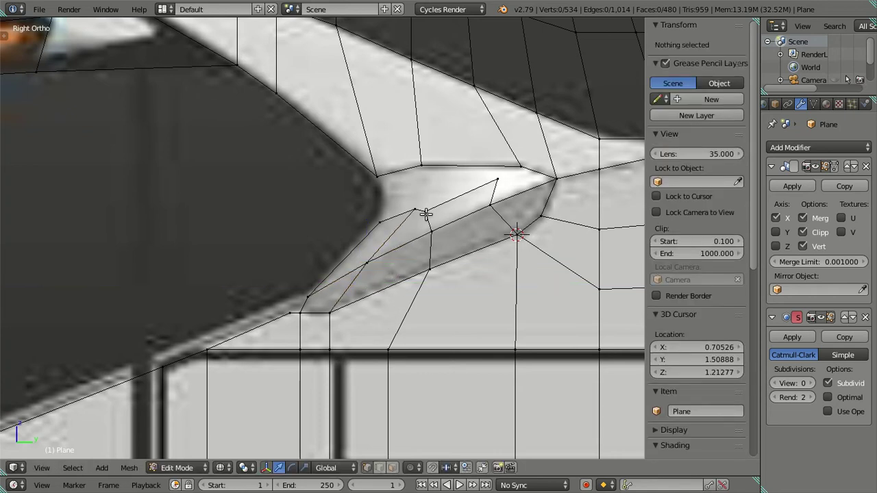
Move three spike vertices, including the tip vertex, onto the stripe outline
right_click(425, 213)
key("g")
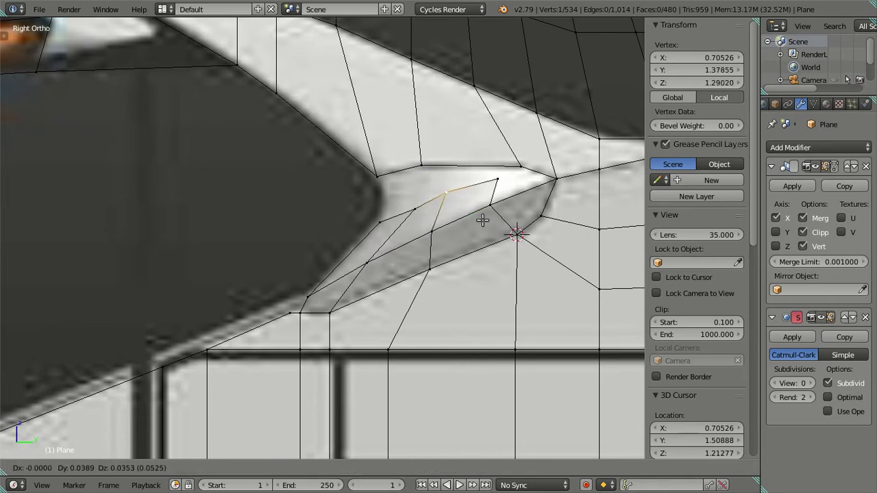
left_click(451, 228)
right_click(453, 235)
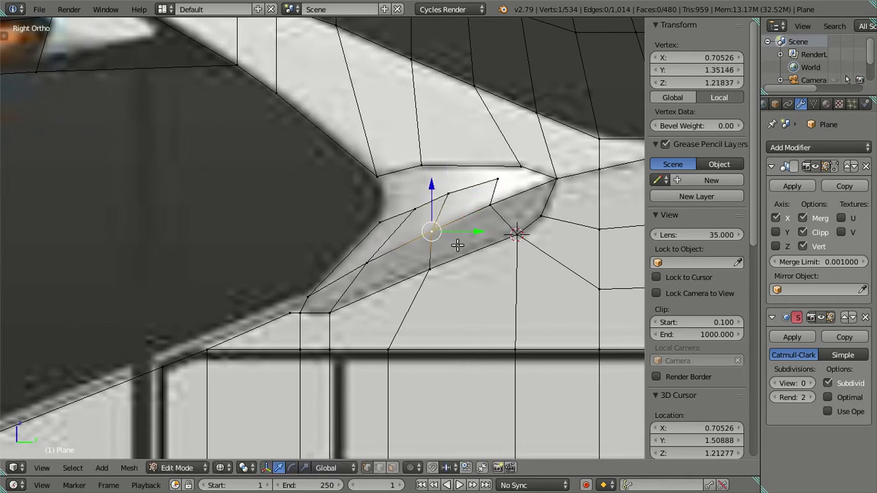
key("g")
left_click(470, 239)
right_click(500, 219)
key("g")
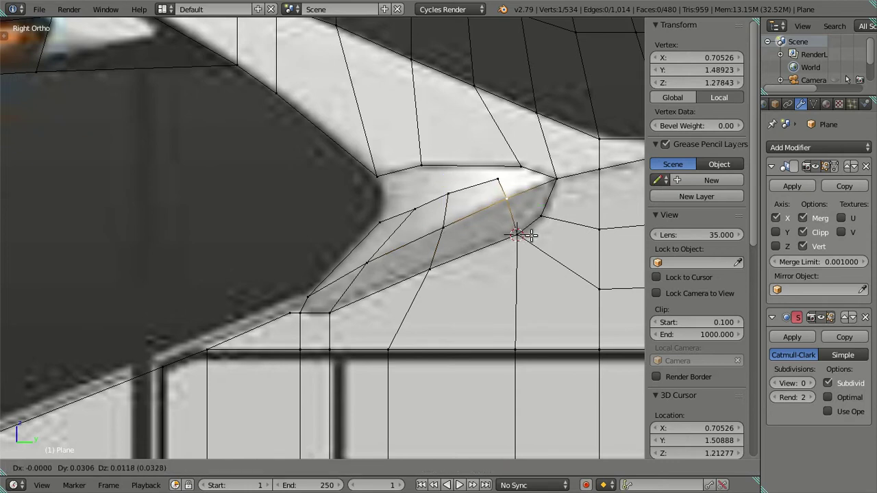
left_click(530, 235)
Fill a new face between the two corner vertices at the spike tip
key("a")
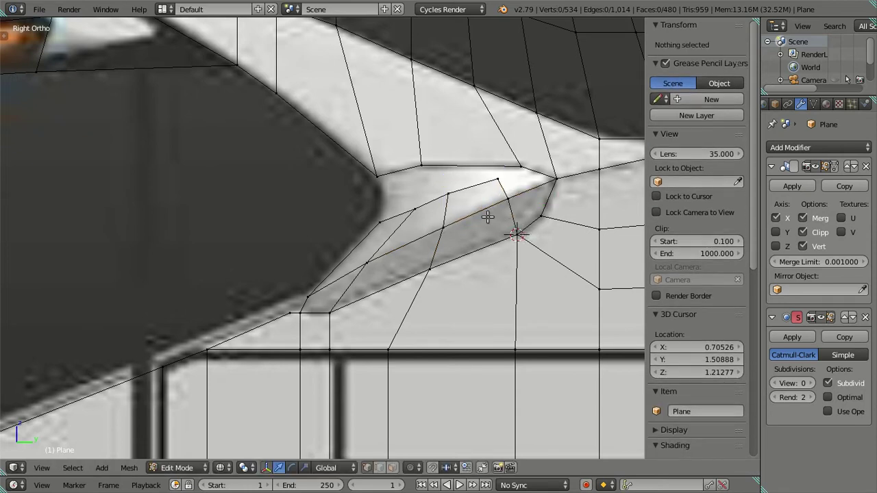
middle_click_drag(445, 192, 424, 234, "shift")
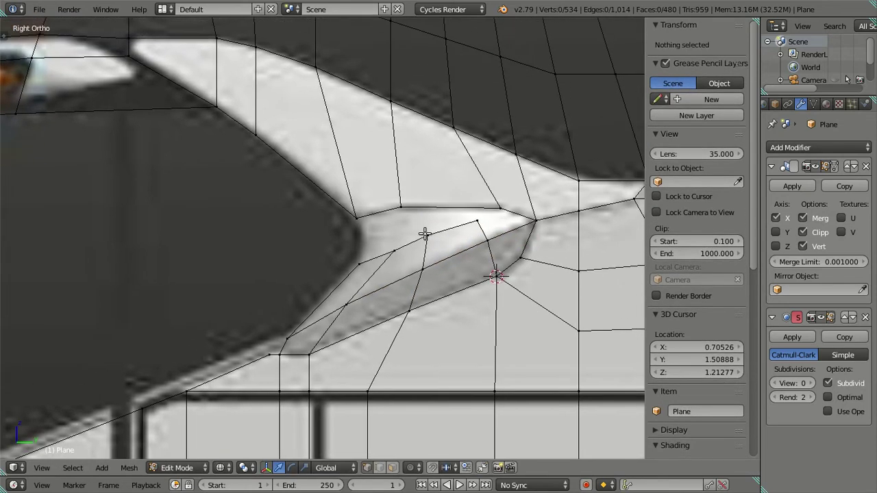
right_click(478, 217)
right_click(501, 207, "shift")
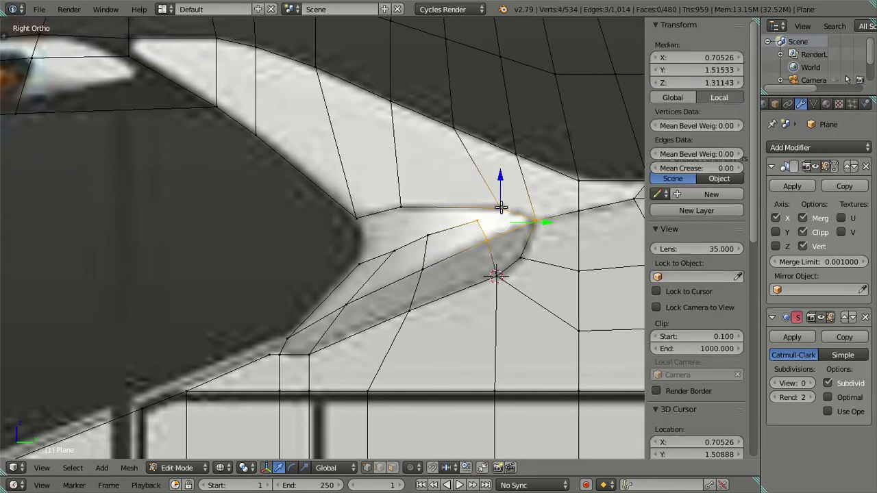
key("f")
key("a")
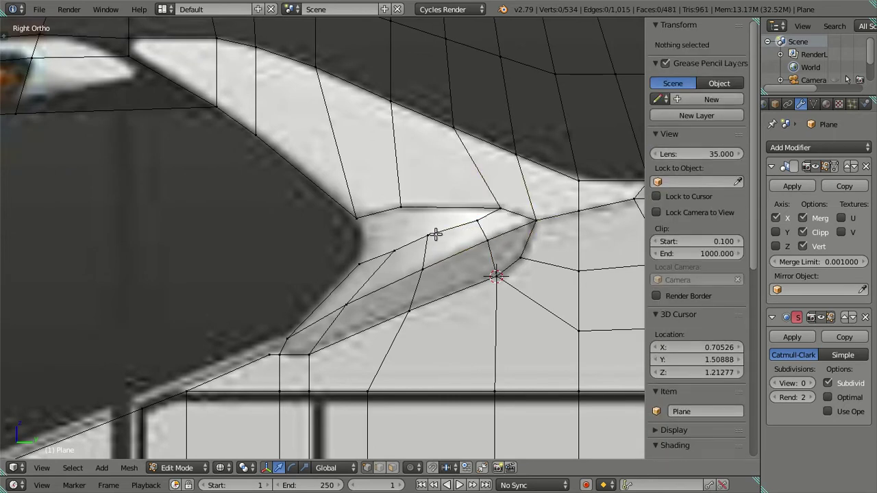
right_click(430, 206)
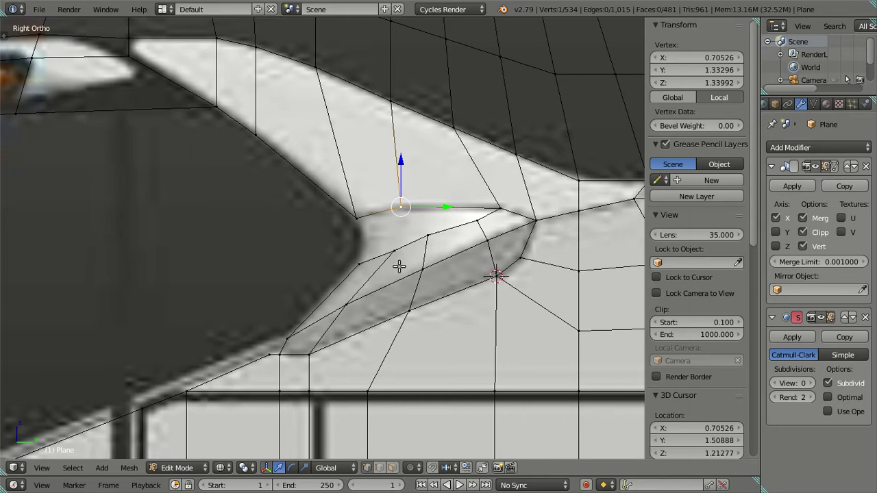
scroll(399, 267, "down", 4)
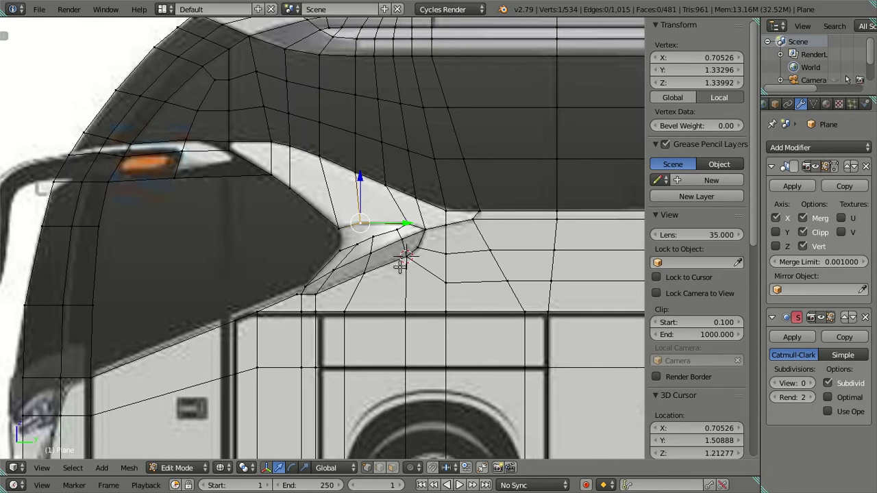
scroll(400, 267, "up", 3)
scroll(399, 267, "up", 3)
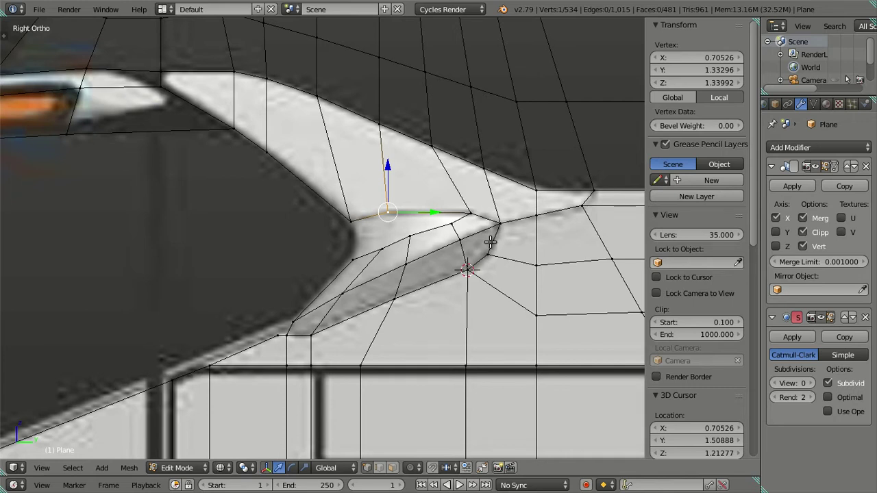
In face mode with solid shading, delete the eight-face strip along the trim spike
left_click(392, 467)
key("z")
right_click(477, 237)
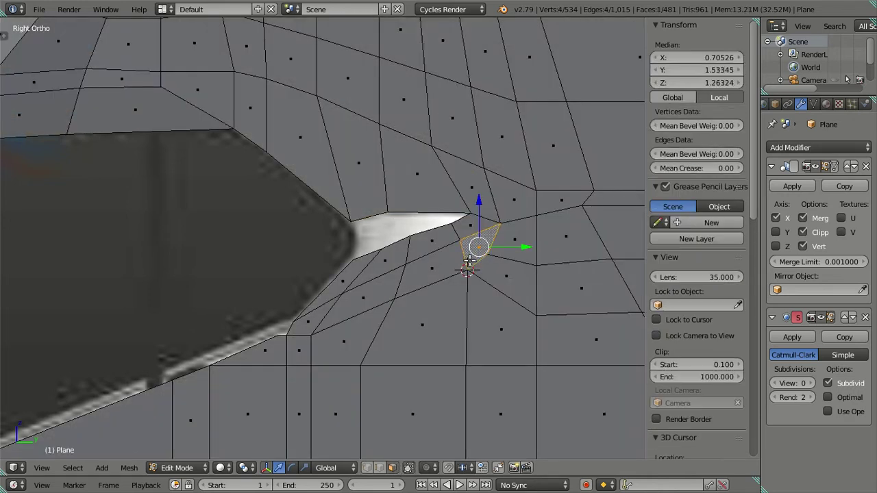
right_click(323, 320, "ctrl")
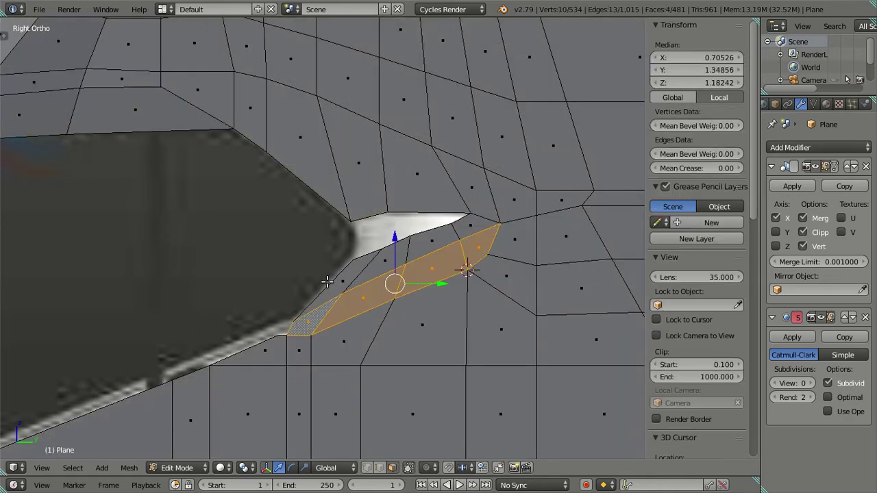
right_click(476, 226, "ctrl")
key("x")
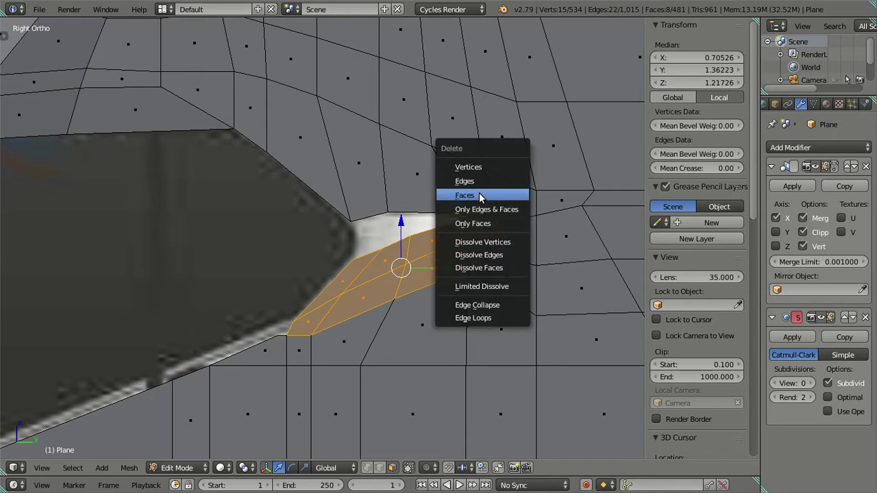
left_click(482, 195)
With the reference visible again, select the eight-vertex boundary loop around the new hole
key("z")
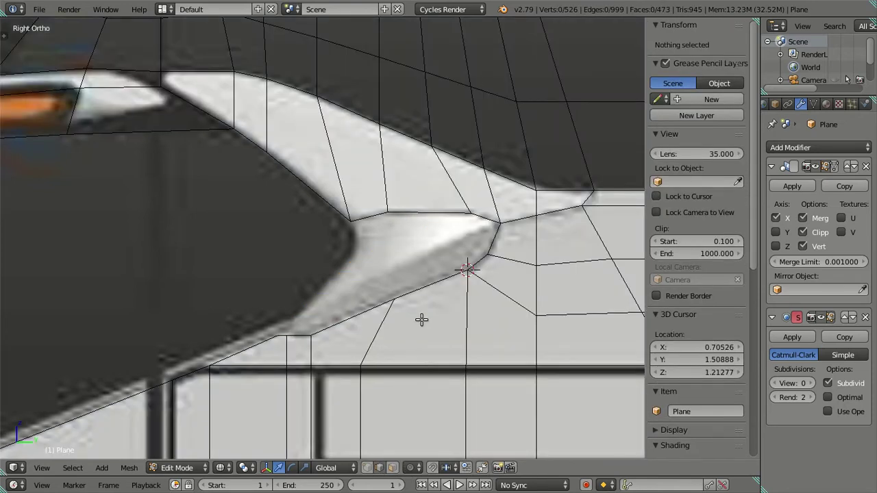
right_click(432, 284, "alt")
right_click(370, 219)
right_click(417, 277, "alt")
Extrude the hole's boundary loop in place and scale it down inward
right_click(307, 334, "shift")
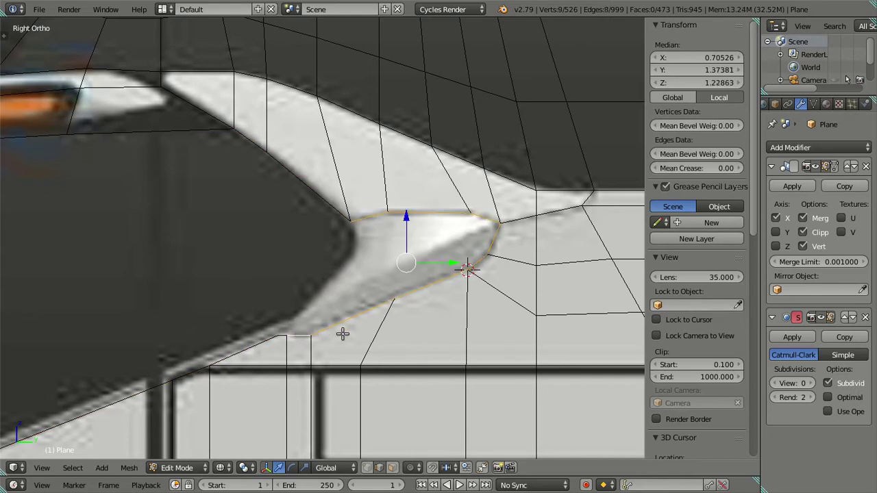
key("e")
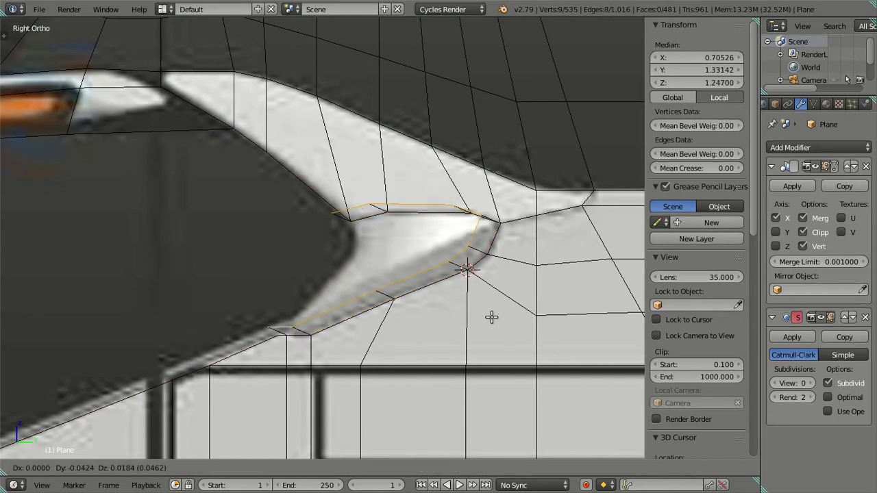
right_click(504, 321)
key("s")
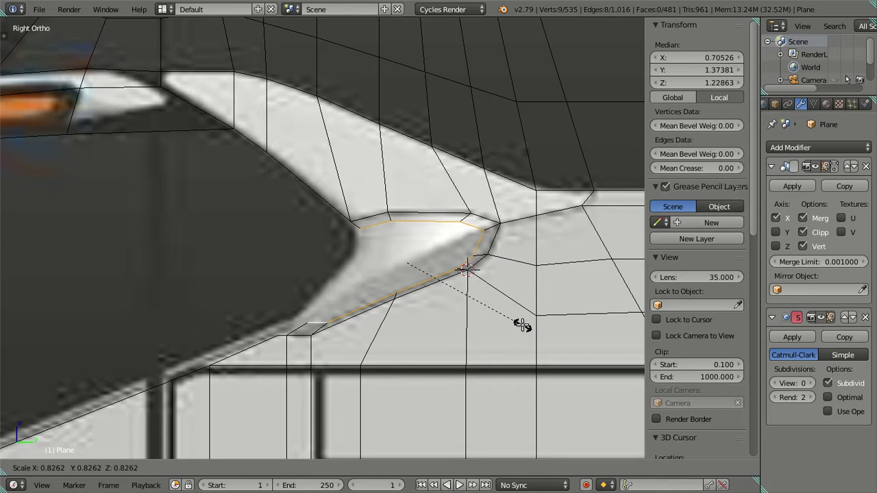
left_click(522, 326)
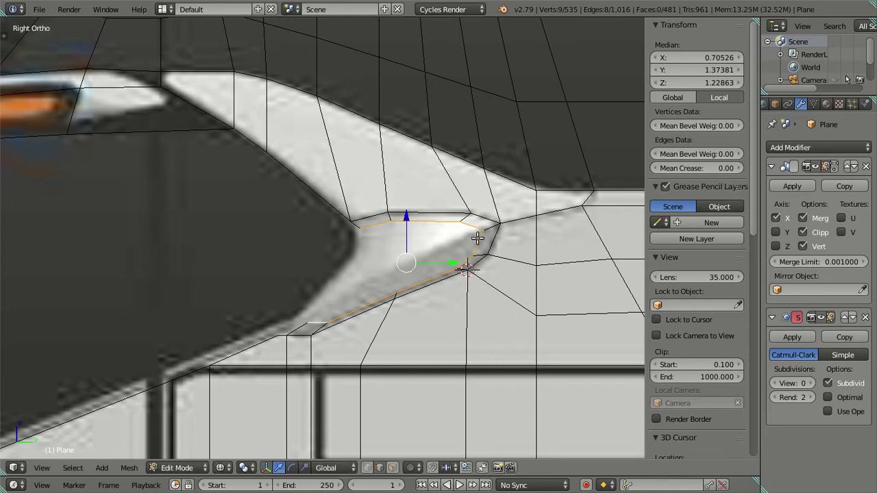
Raise the lower edge path, from the lower-left vertex to the spike's inner corner, along Z
middle_click_drag(406, 333, 411, 326, "shift")
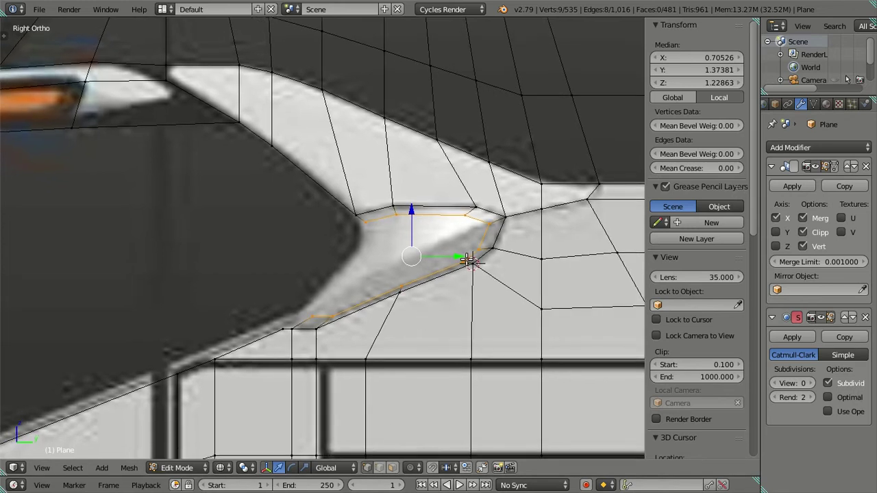
right_click(475, 245)
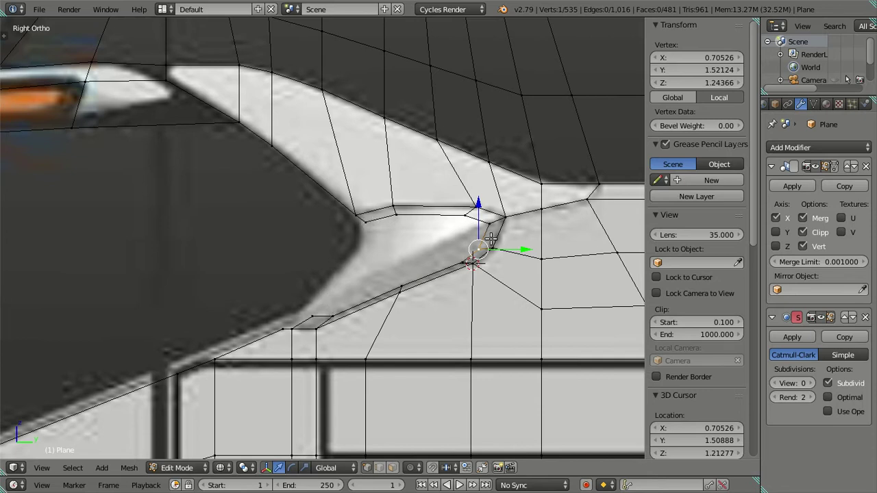
scroll(486, 261, "up", 1)
right_click(311, 327)
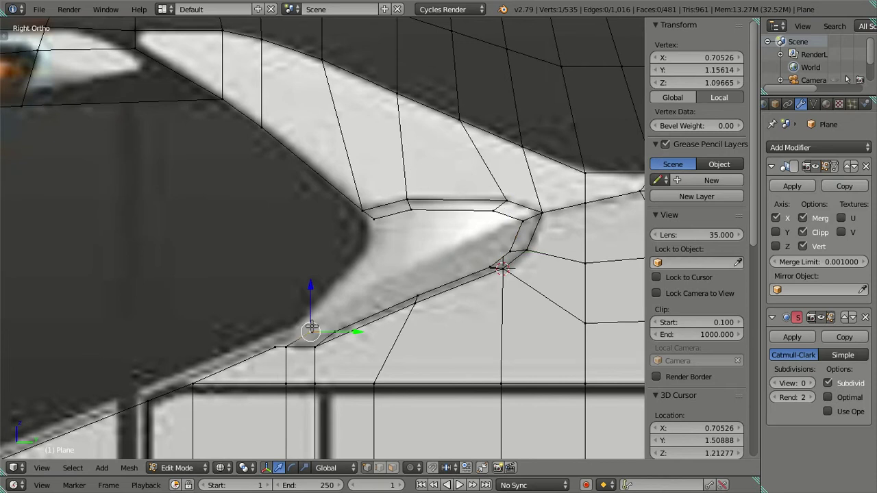
right_click(509, 252, "ctrl")
key("g")
key("z")
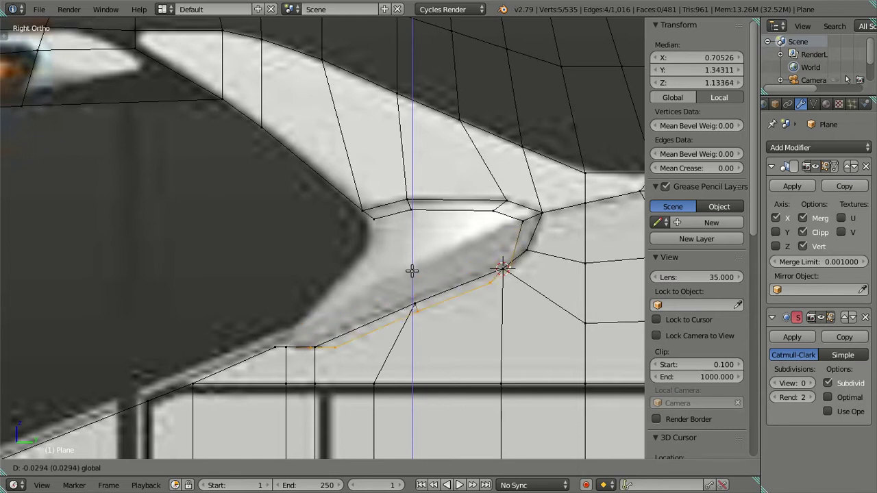
left_click(405, 244)
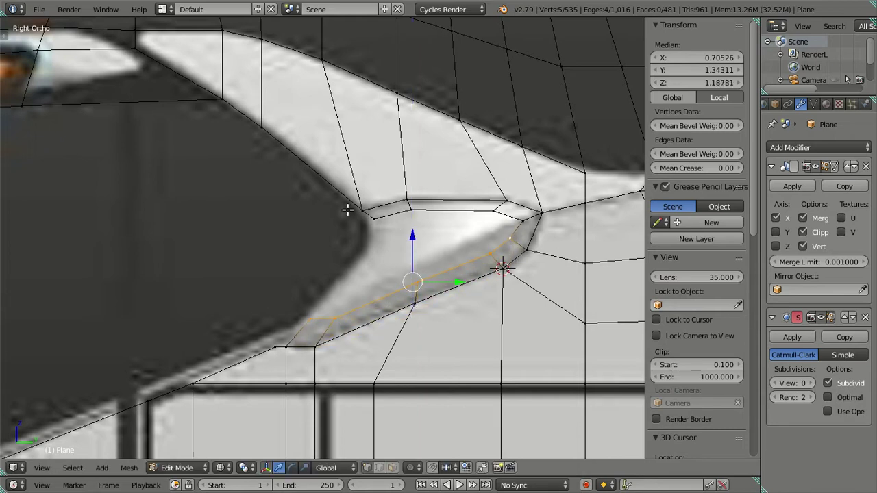
left_click(108, 9)
left_click(152, 39)
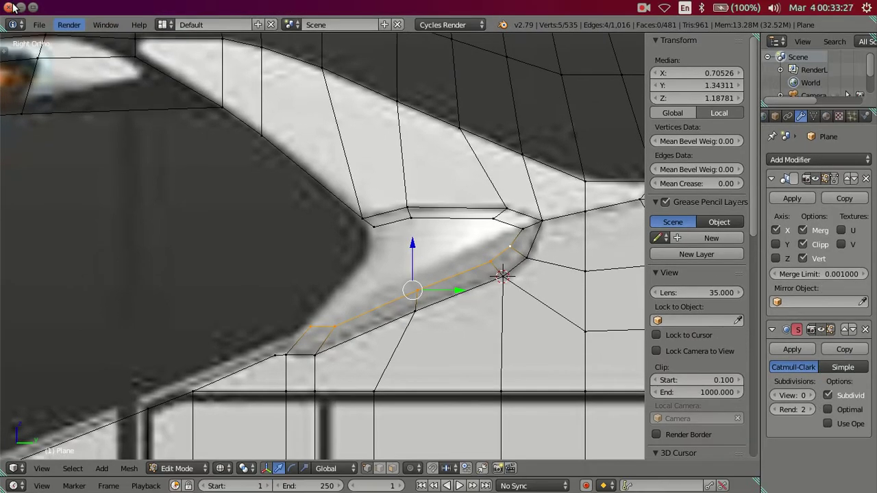
left_click(13, 7)
left_click(48, 288)
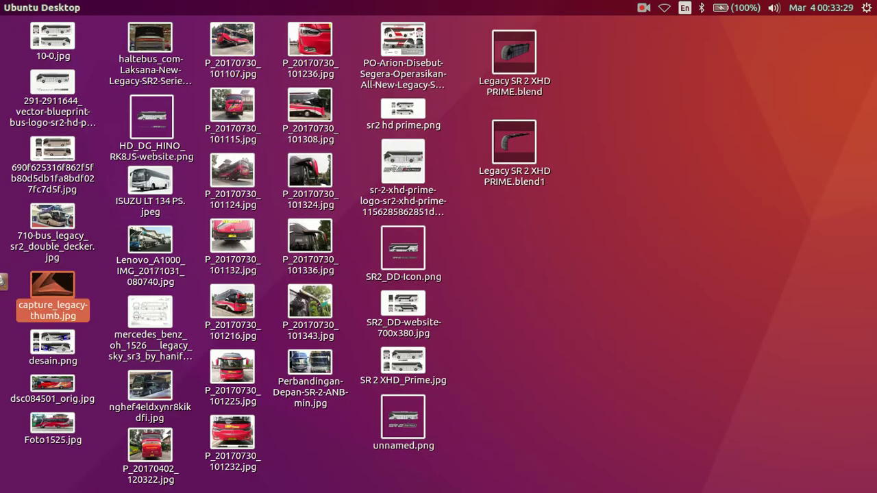
key("Return")
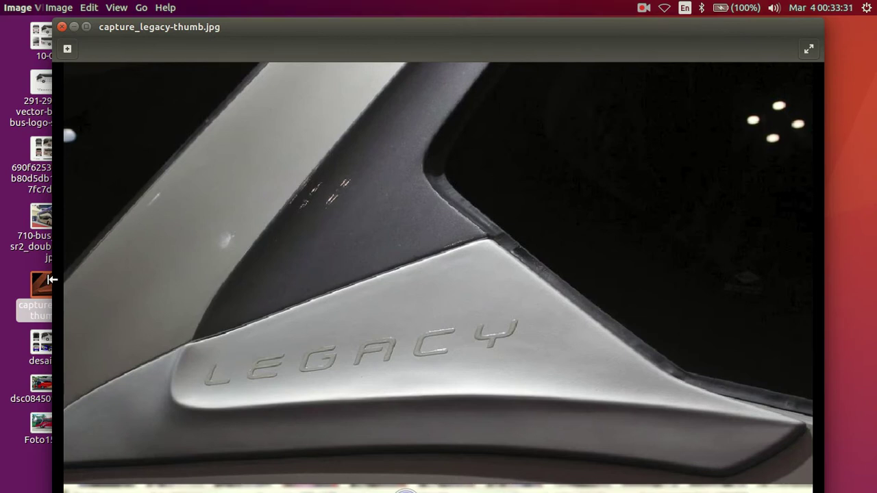
mouse_move(438, 274)
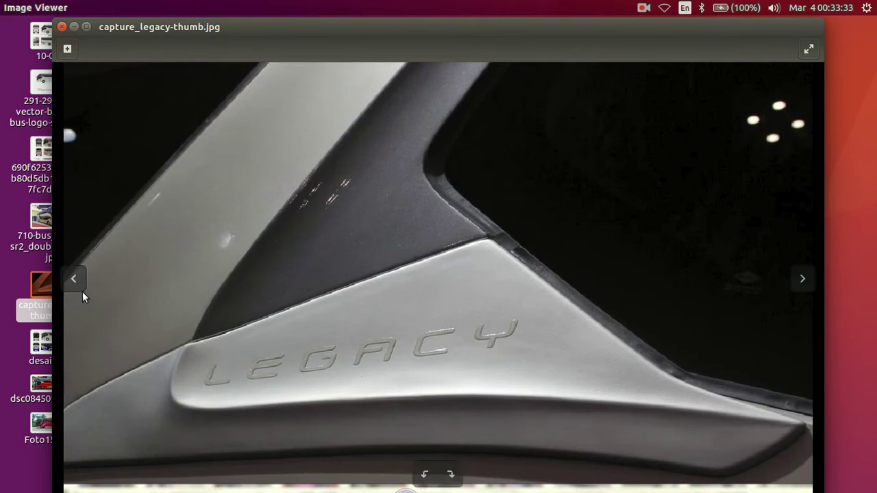
left_click(62, 27)
Restore Blender fullscreen and lift the trim stripe's lower-left vertex vertically
left_click(12, 177)
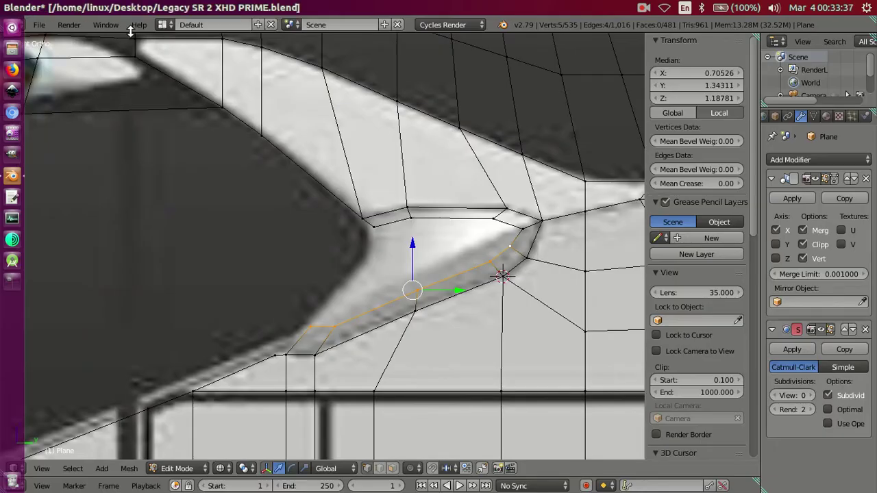
left_click(103, 26)
left_click(124, 52)
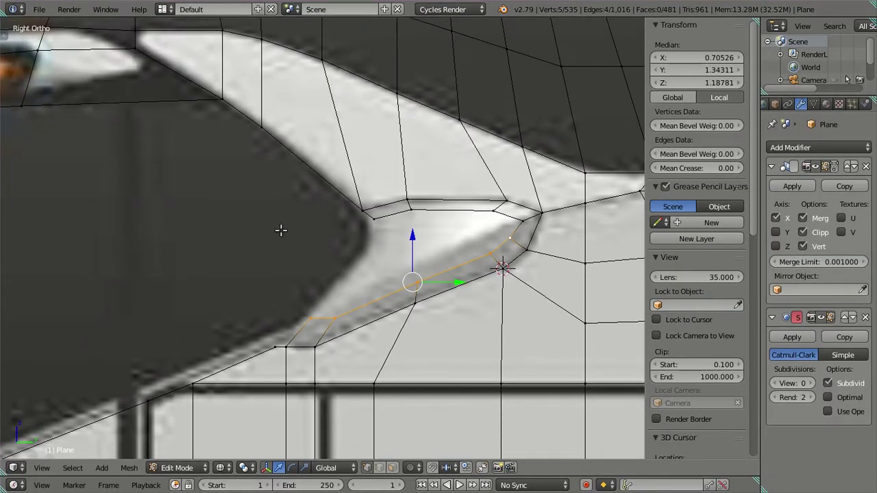
right_click(312, 317)
key("g")
key("y")
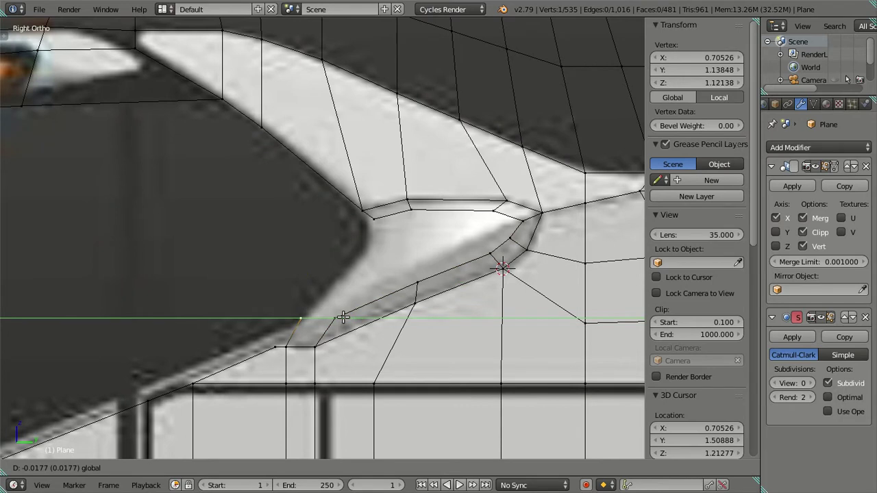
key("z")
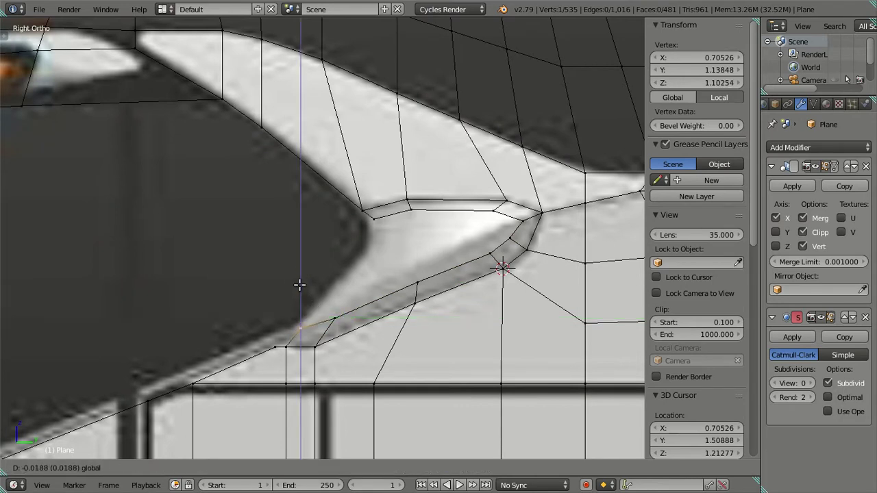
left_click(301, 276)
Raise three stripe vertices along Z, then lift the stripe's upper tip vertex
right_click(334, 318, "shift")
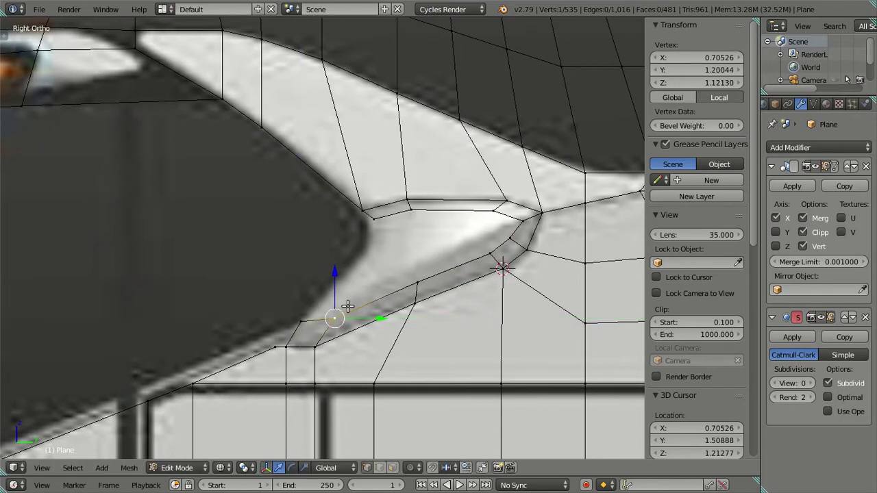
right_click(490, 253, "shift")
key("g")
key("z")
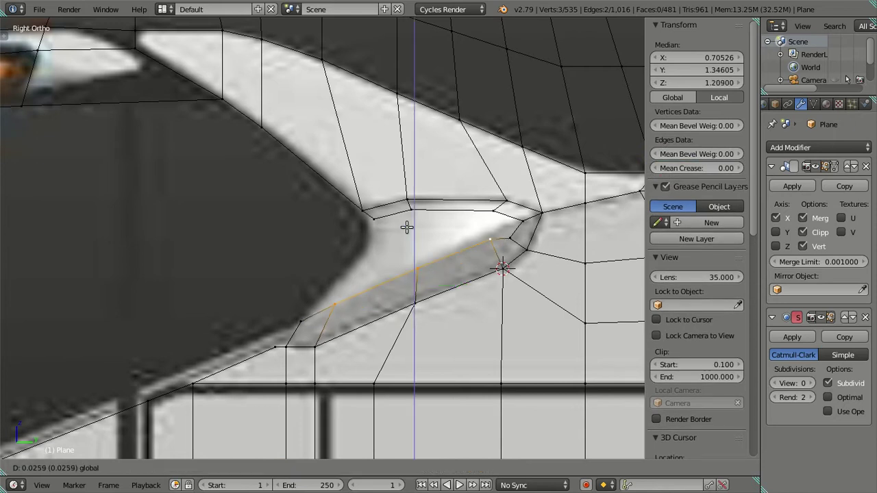
left_click(411, 227)
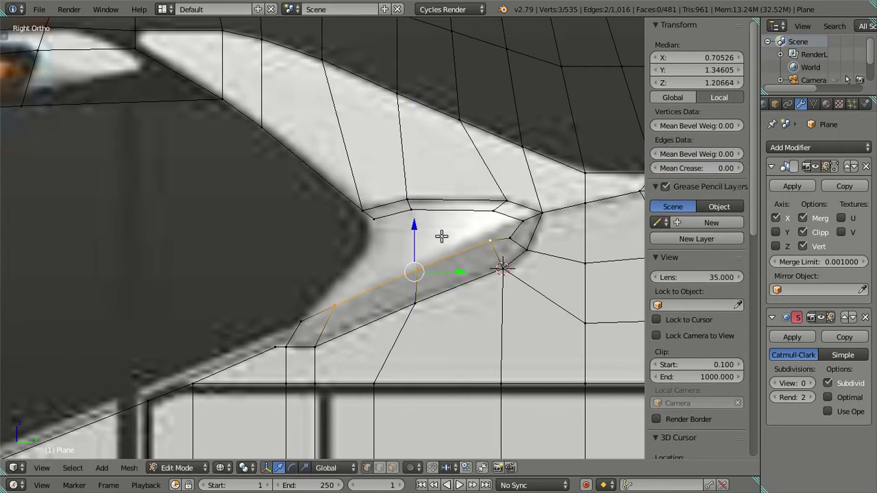
right_click(509, 238)
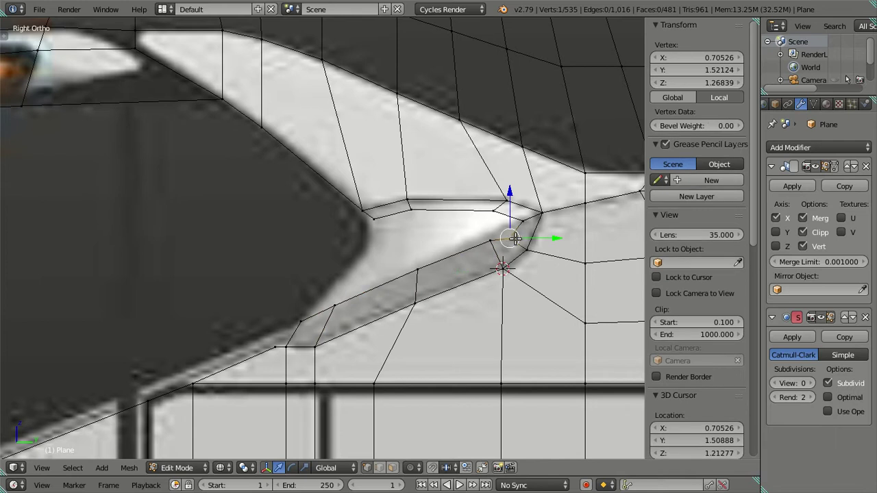
key("g")
key("z")
left_click(504, 195)
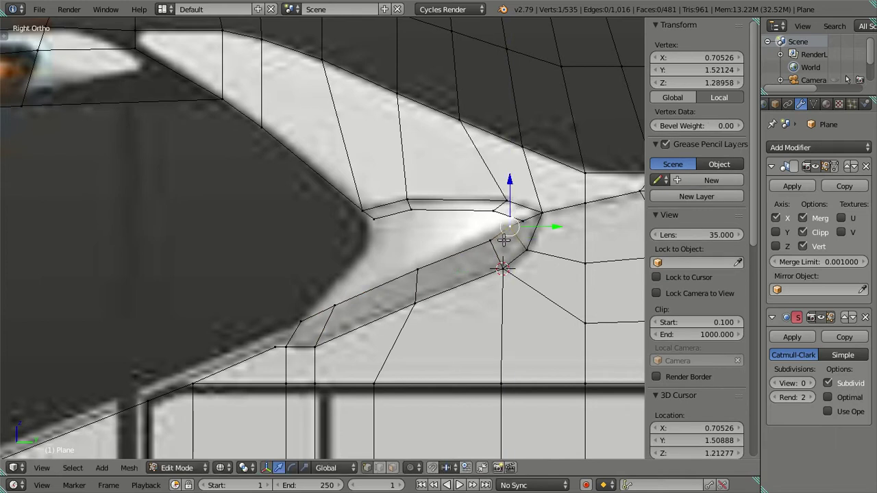
Shift the tip vertex pair along Y, spread it apart and set its height on Z
right_click(494, 238, "shift")
key("g")
key("y")
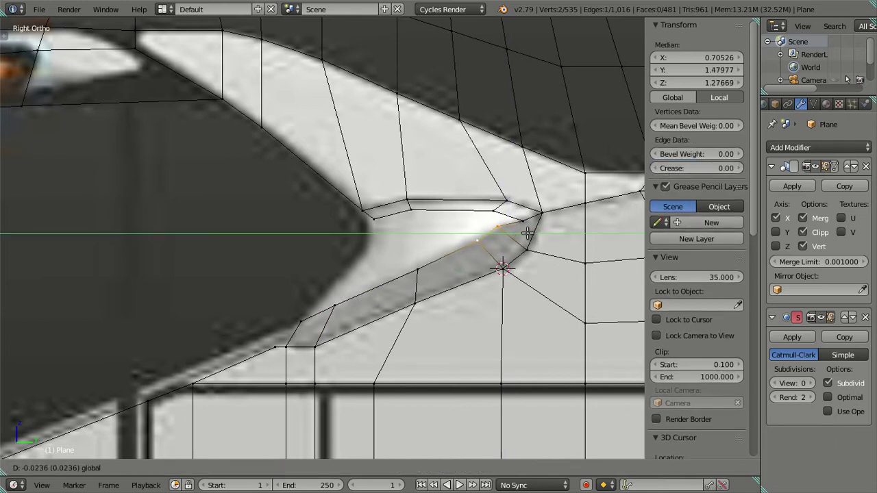
left_click(523, 234)
key("s")
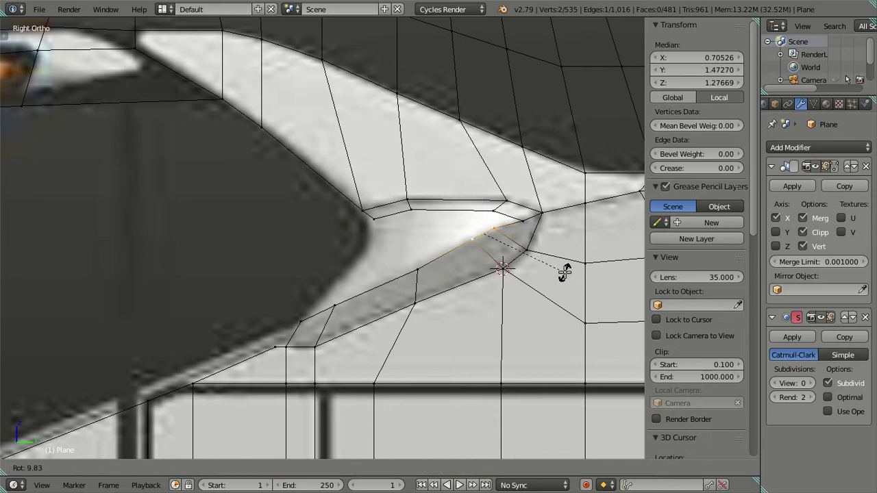
right_click(505, 231)
key("g")
key("z")
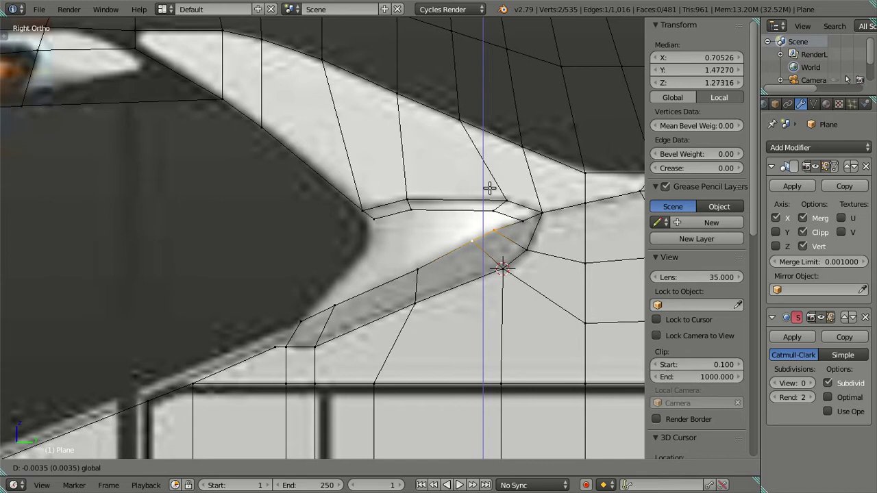
left_click(489, 187)
key("s")
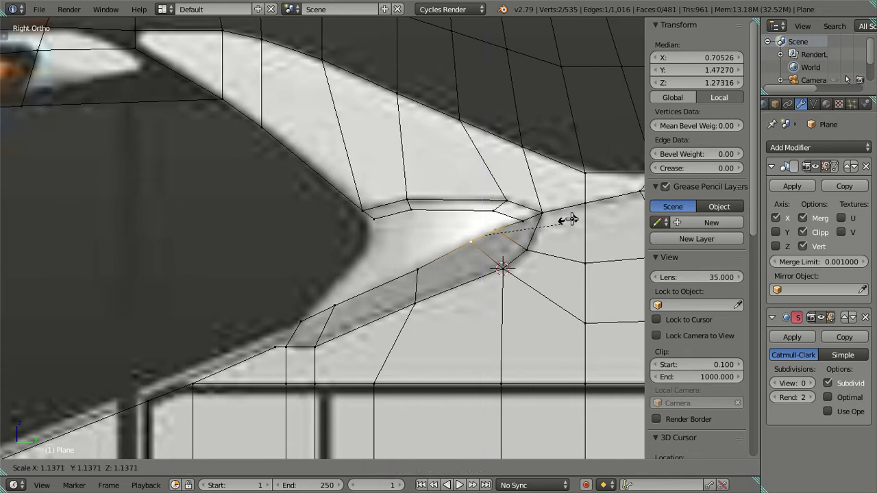
left_click(576, 218)
key("g")
key("z")
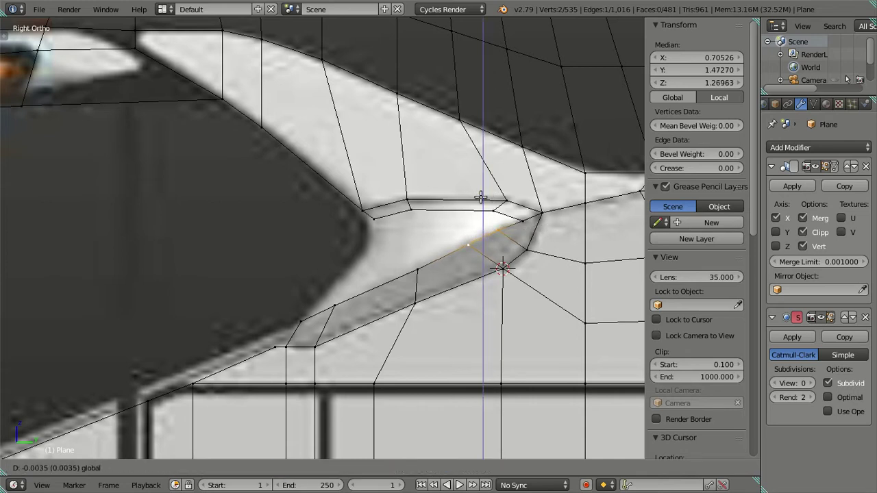
left_click(481, 198)
Raise the notch's right corner vertex along Z, leaving other notch vertices unchanged
right_click(522, 218)
key("g")
key("z")
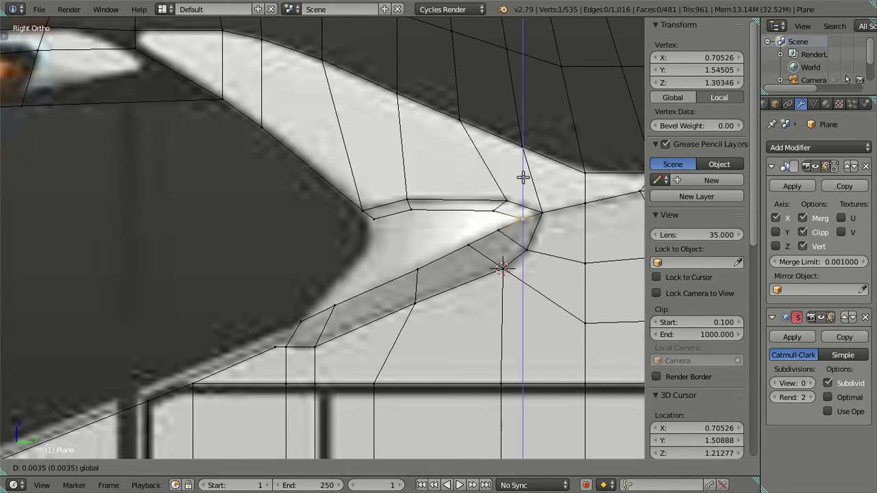
left_click(523, 178)
key("a")
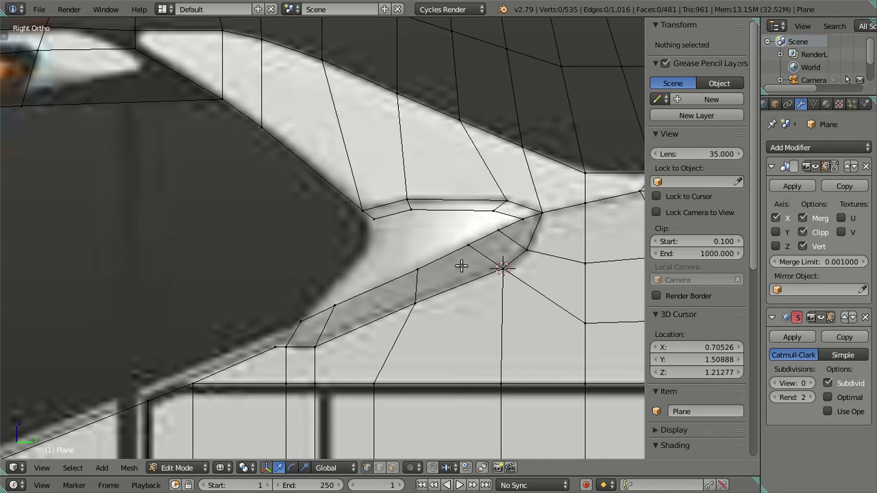
right_click(498, 233)
right_click(468, 244)
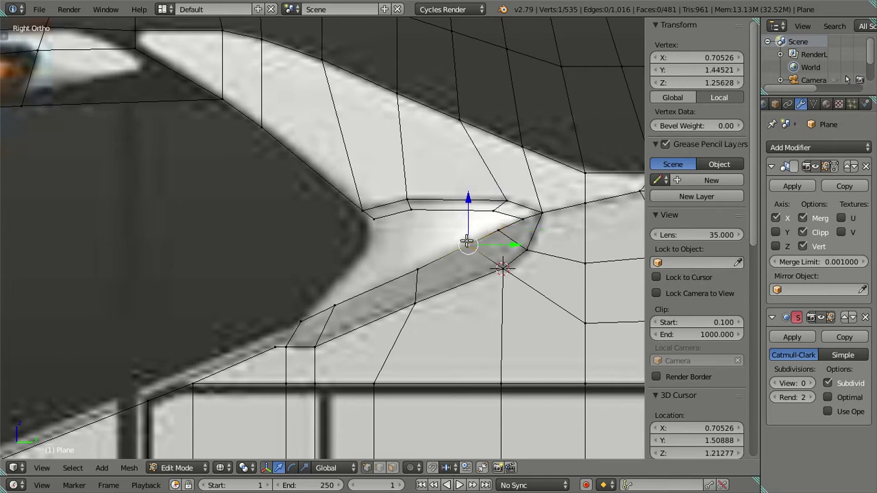
key("g")
key("y")
right_click(521, 245)
key("a")
Extrude the notch's top-left edge into a new face closing the notch's left end
right_click(408, 209)
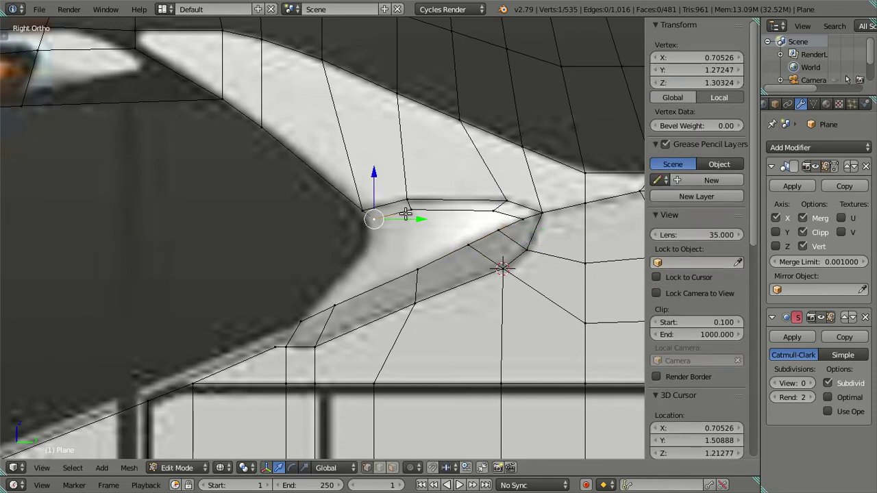
right_click(374, 218, "shift")
key("e")
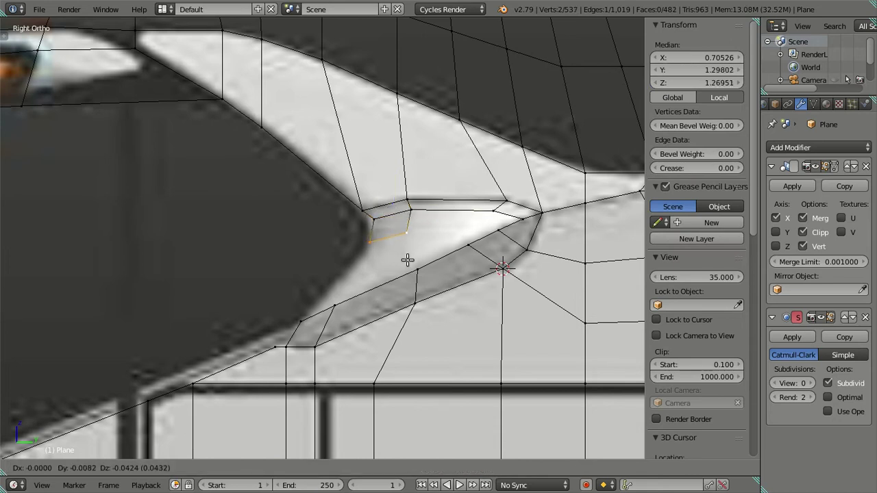
left_click(408, 266)
key("g")
left_click(411, 235)
key("g")
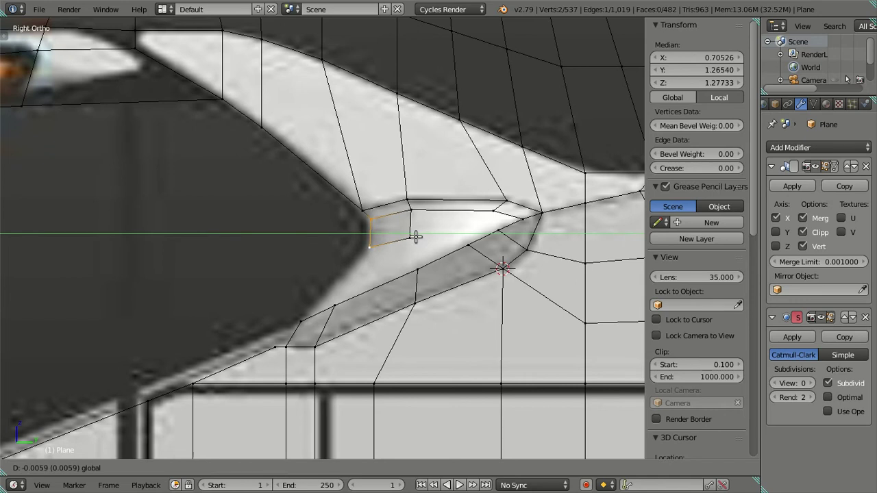
left_click(415, 234)
key("g")
key("Escape")
Raise the notch's upper edge, then slide its right point vertex left on Y and up on Z
right_click(410, 212)
key("g")
key("z")
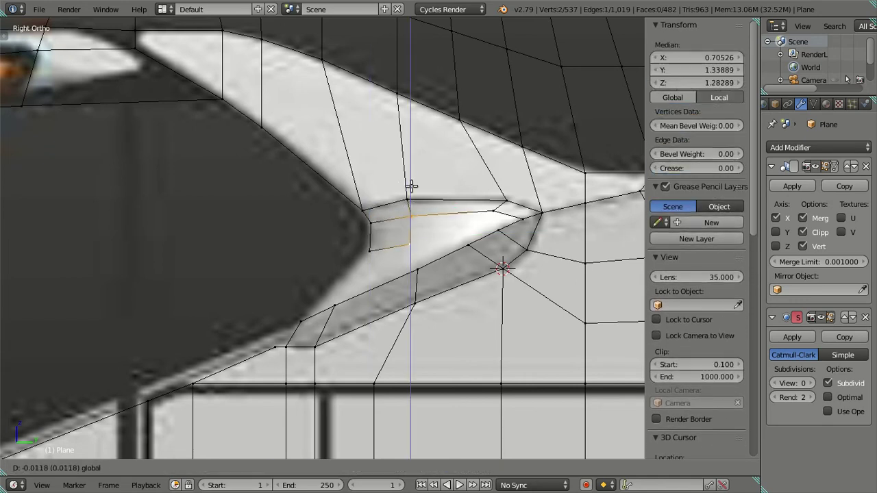
left_click(411, 186)
right_click(538, 211)
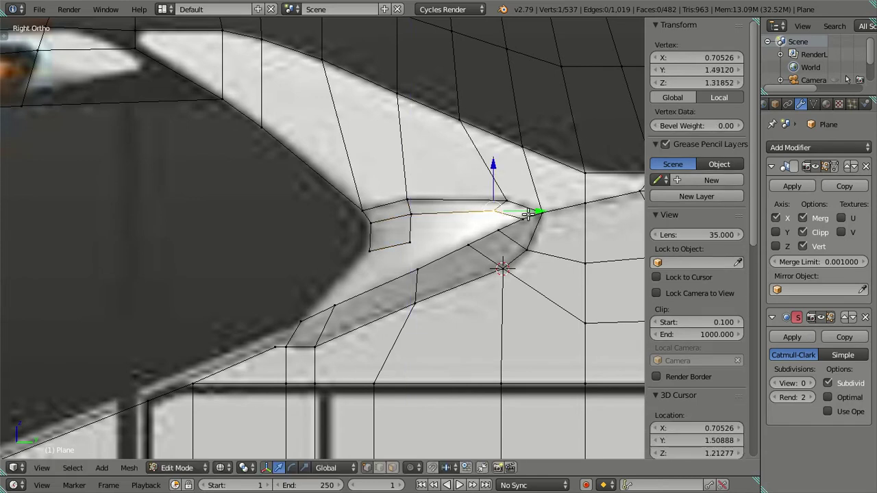
key("g")
key("y")
left_click(507, 214)
key("g")
key("z")
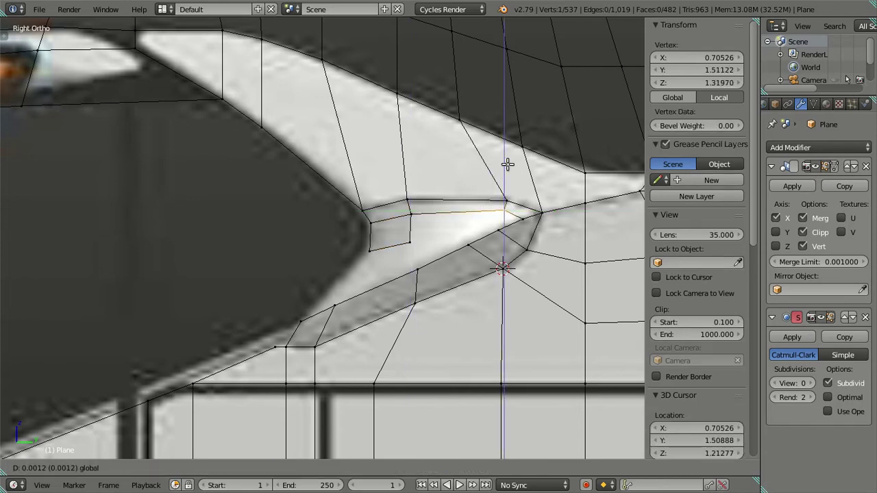
left_click(512, 168)
key("a")
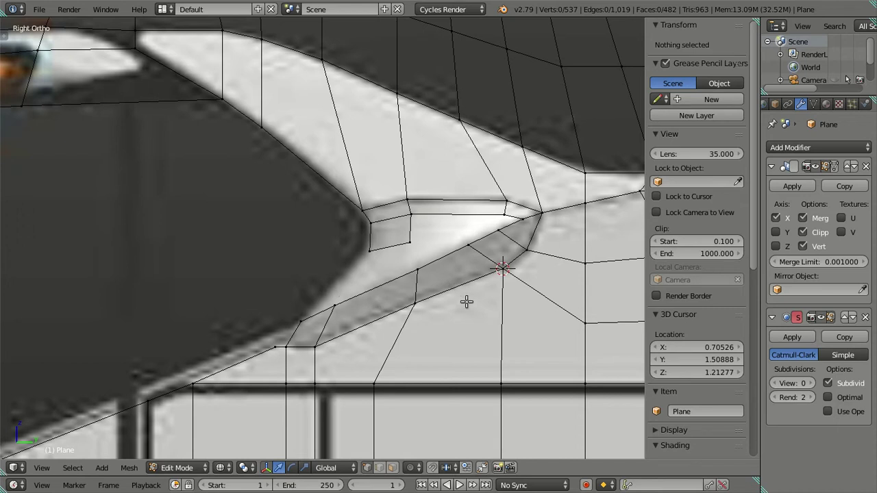
In Right Ortho, face mode and solid shading, delete the nine trim-stripe faces at the windshield corner
scroll(361, 254, "down", 4)
middle_click_drag(357, 196, 347, 294, "shift")
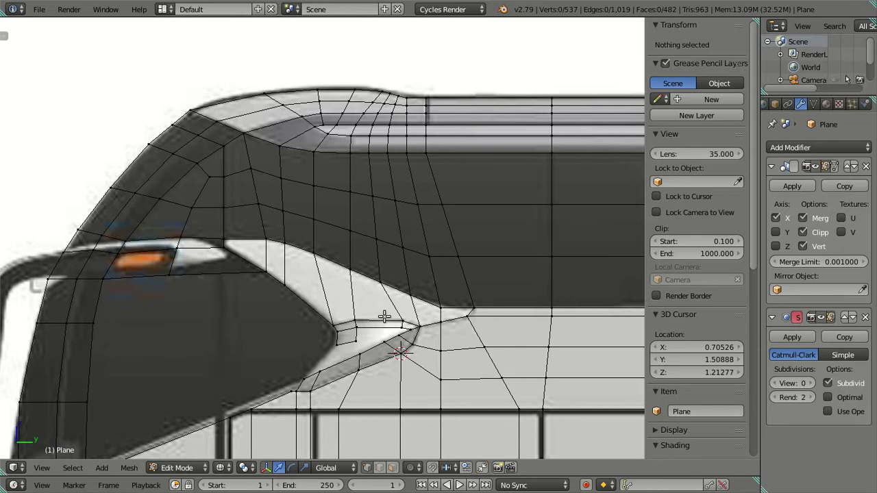
key("KP_3")
scroll(381, 233, "up", 4)
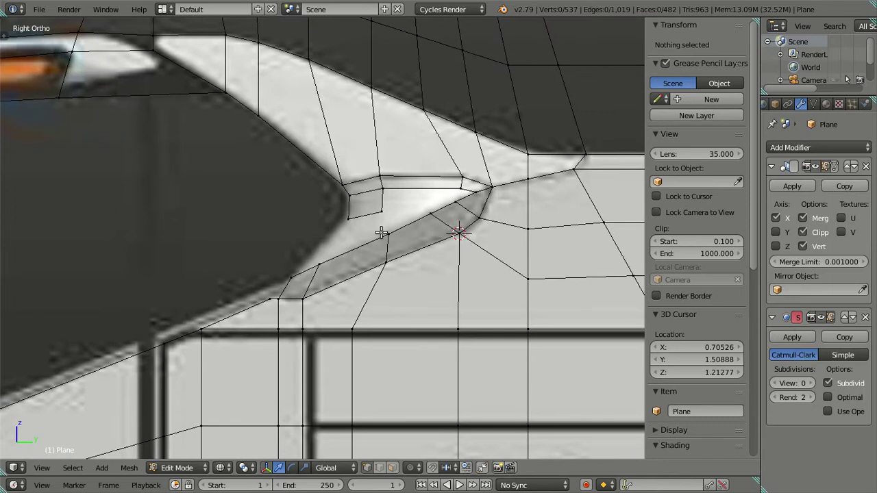
left_click(392, 467)
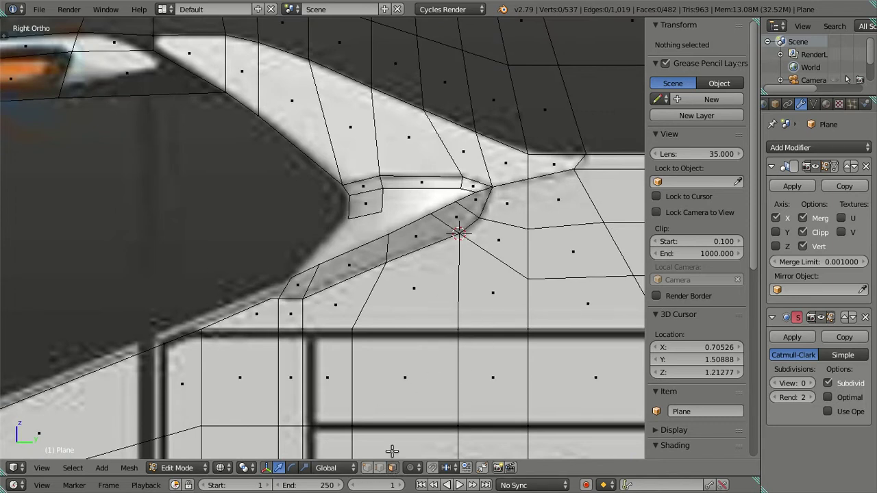
key("alt+z")
key("alt+z")
left_click(463, 182, "alt")
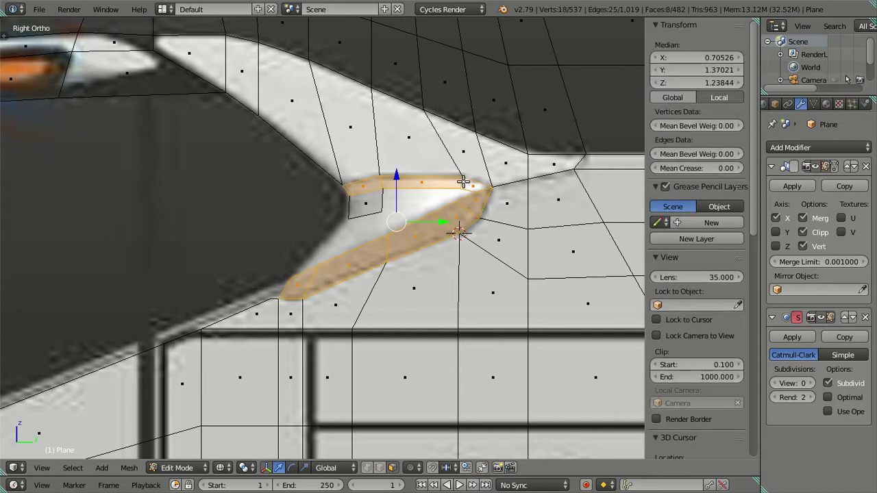
key("x")
left_click(357, 211, "shift")
key("x")
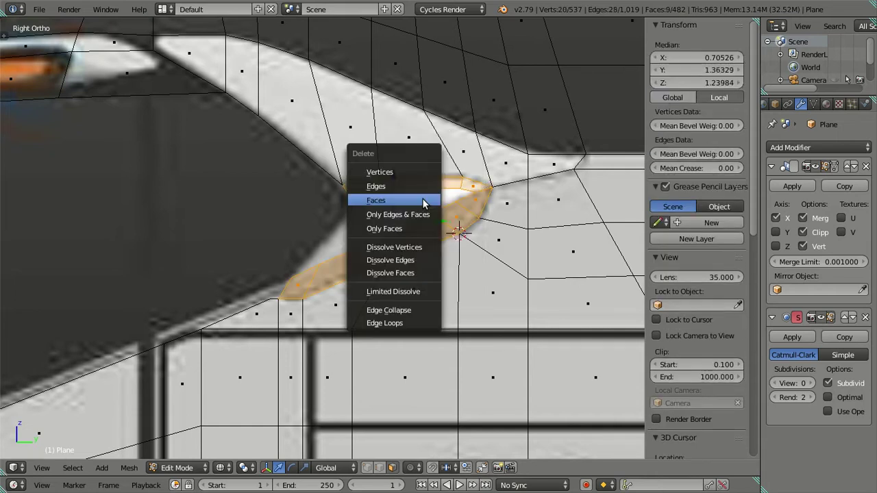
left_click(417, 200)
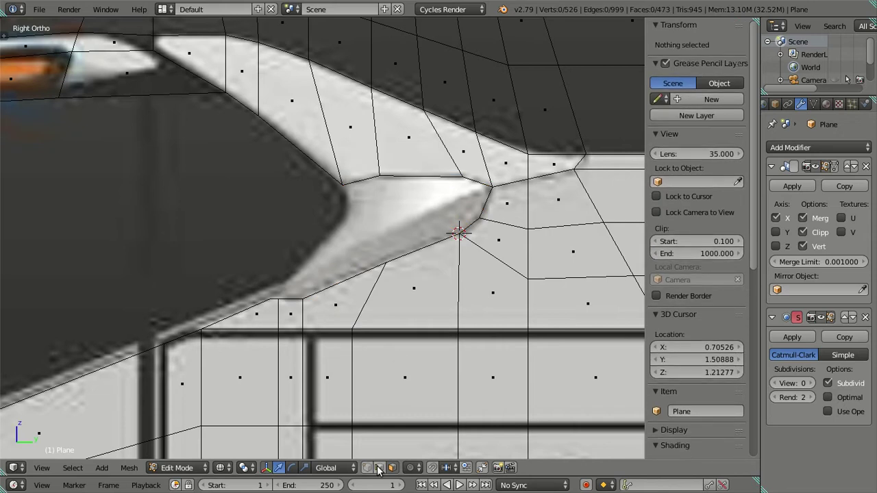
Extrude two new faces down the trim strip from its upper corner and fill between them
right_click(349, 177)
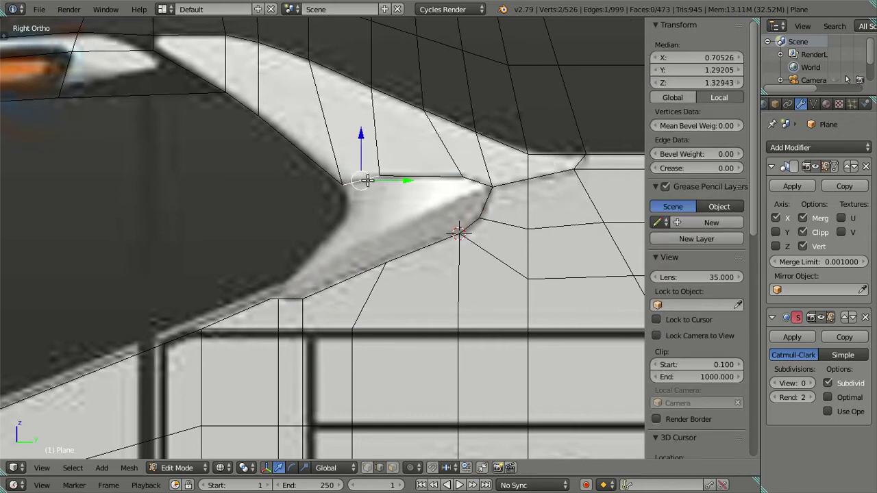
key("e")
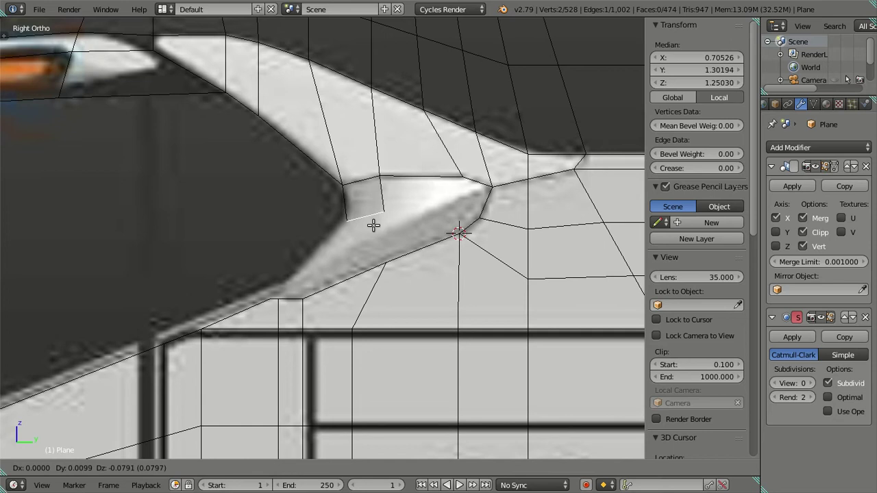
left_click(372, 224)
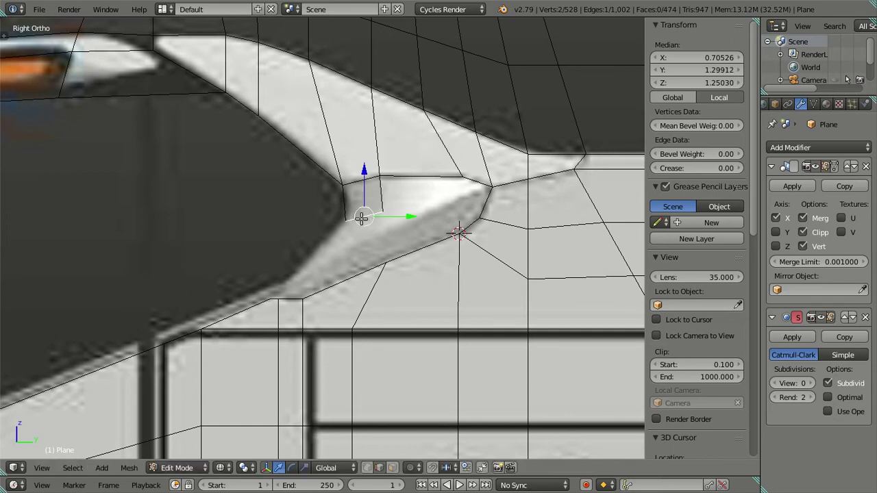
right_click(302, 286)
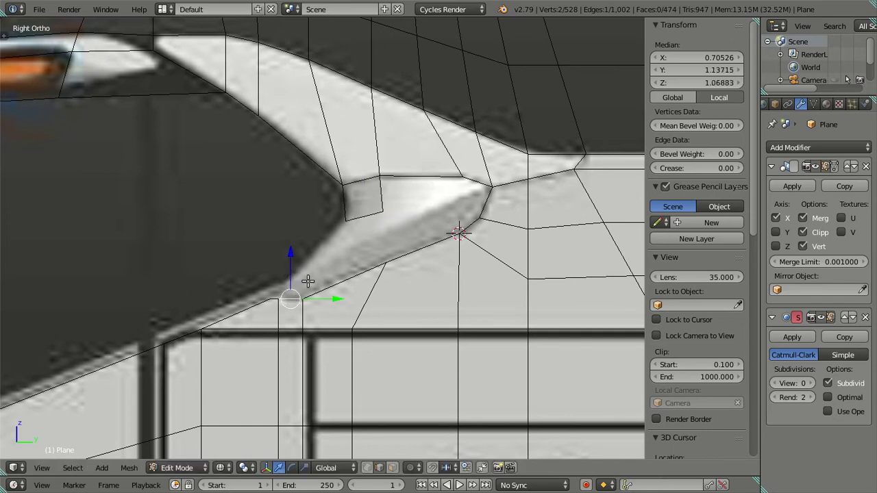
key("e")
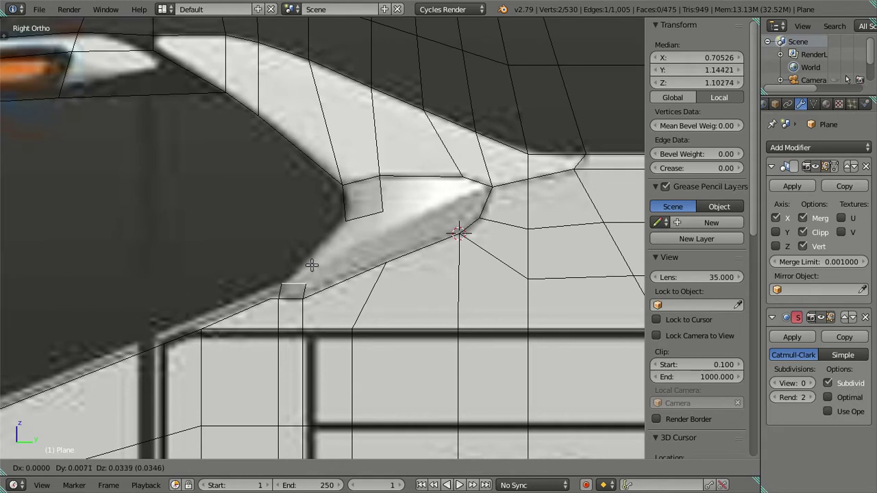
left_click(312, 265)
right_click(362, 228, "shift")
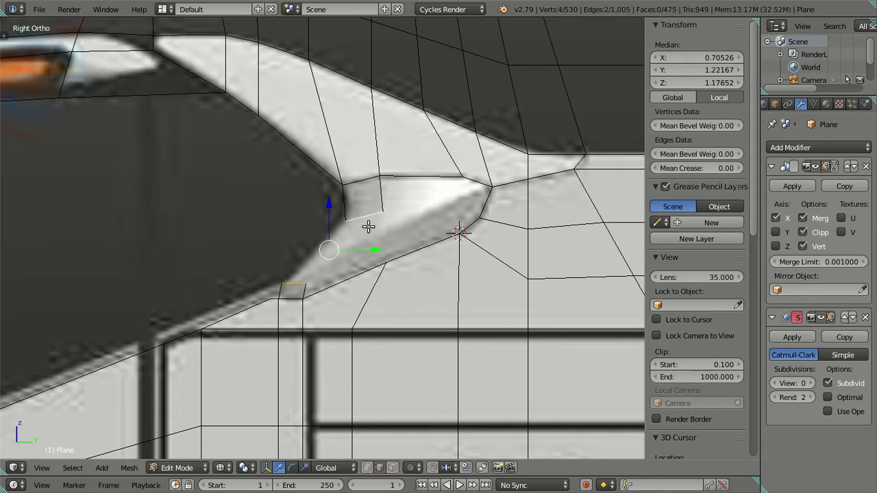
key("f")
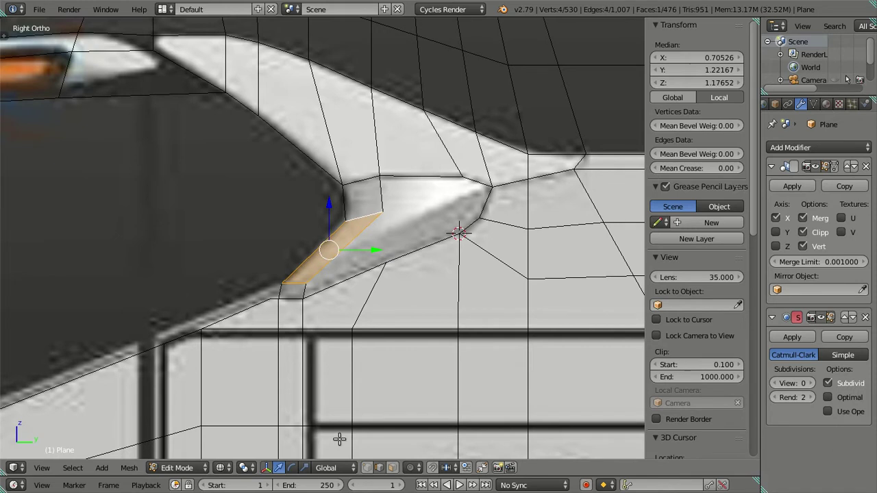
Move the strip's lower-left corner and windshield-corner vertices vertically to match the reference
right_click(304, 285)
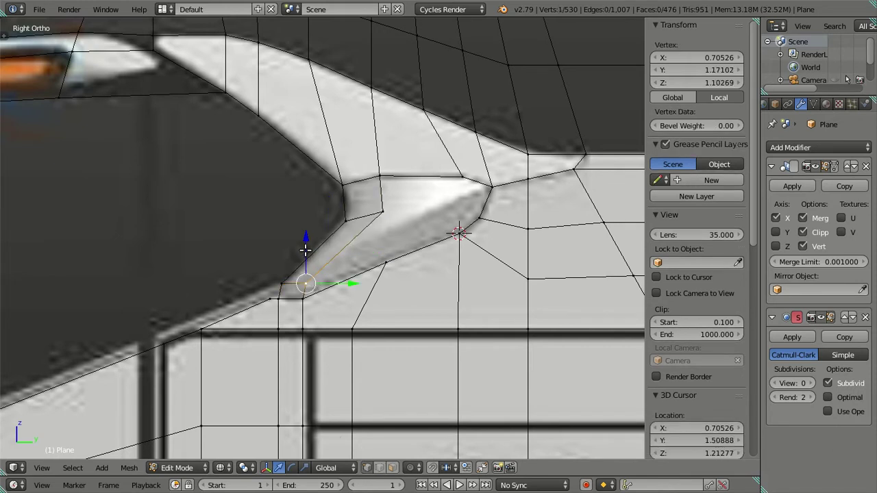
key("g")
key("z")
right_click(301, 264)
right_click(281, 282)
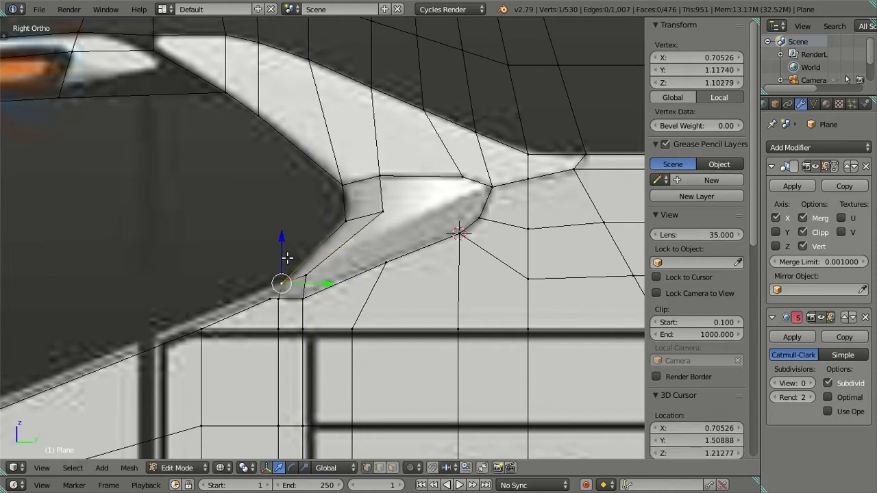
key("g")
key("z")
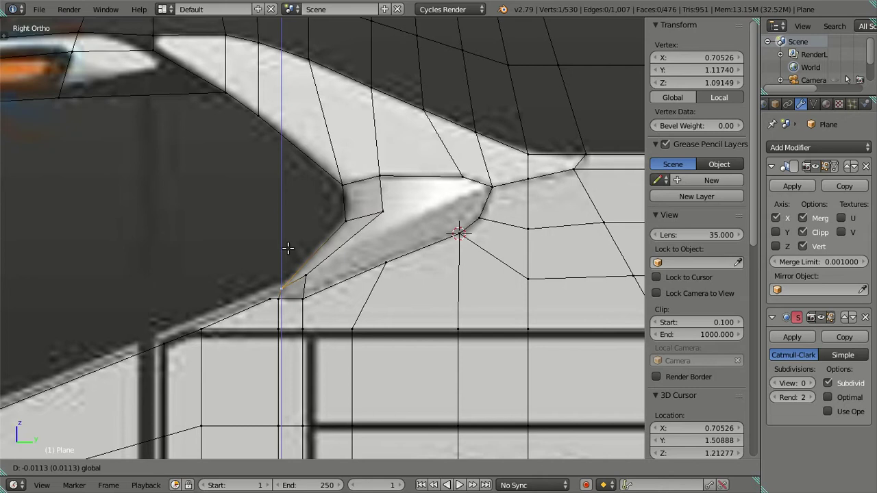
left_click(288, 248)
right_click(381, 212)
key("g")
key("z")
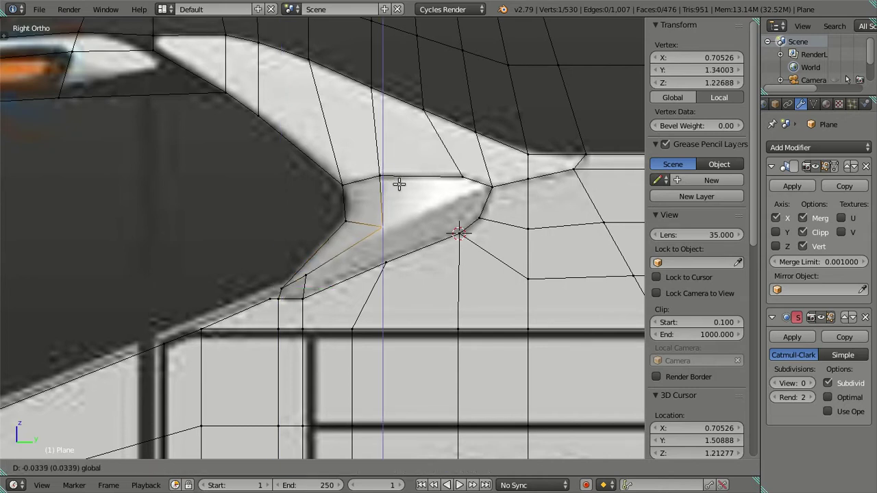
left_click(407, 187)
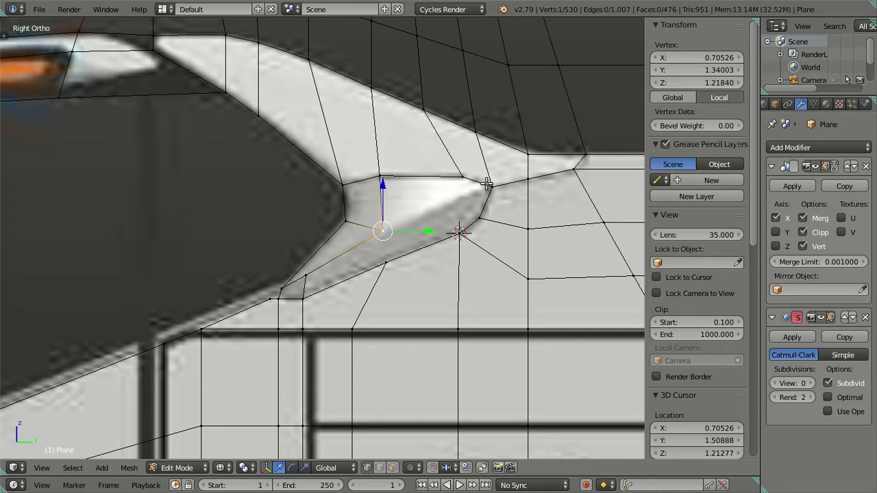
Fill a face across the vertex path up to the strip's tip
right_click(489, 189, "ctrl")
key("f")
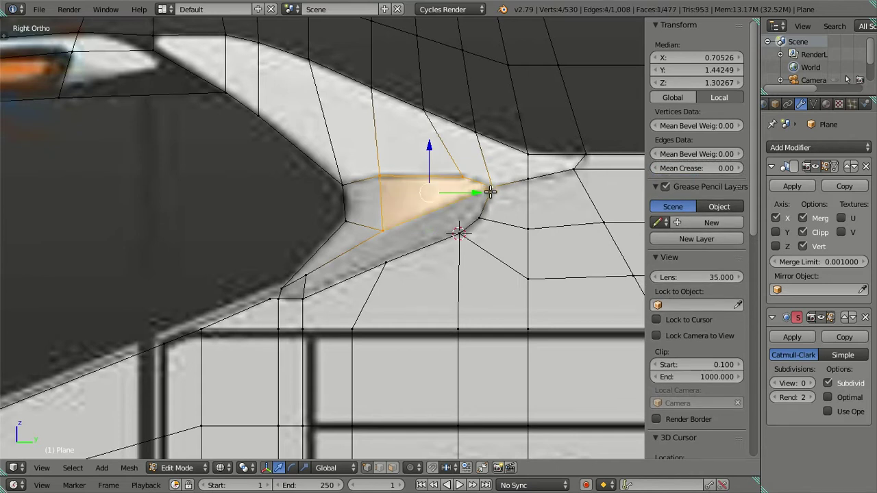
key("a")
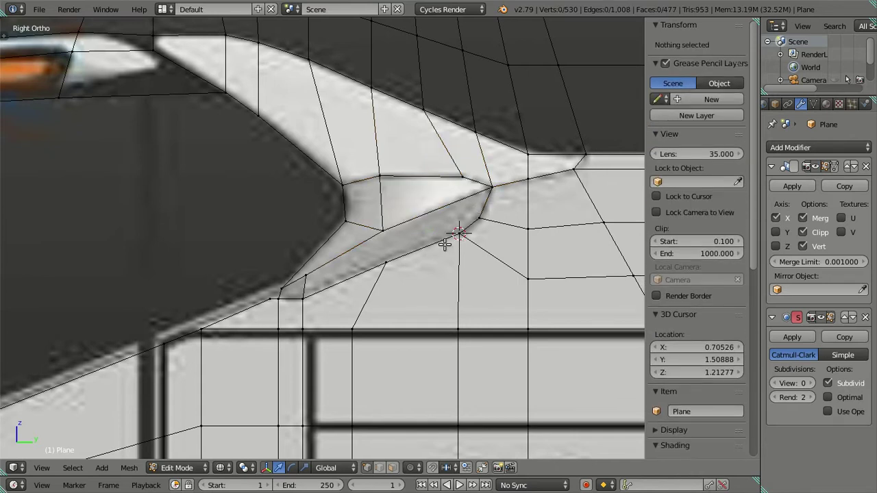
right_click(384, 250, "alt")
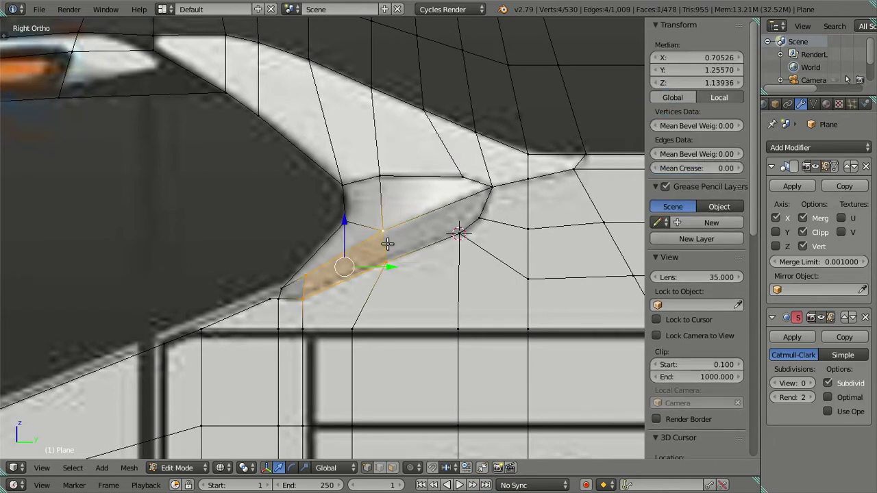
key("a")
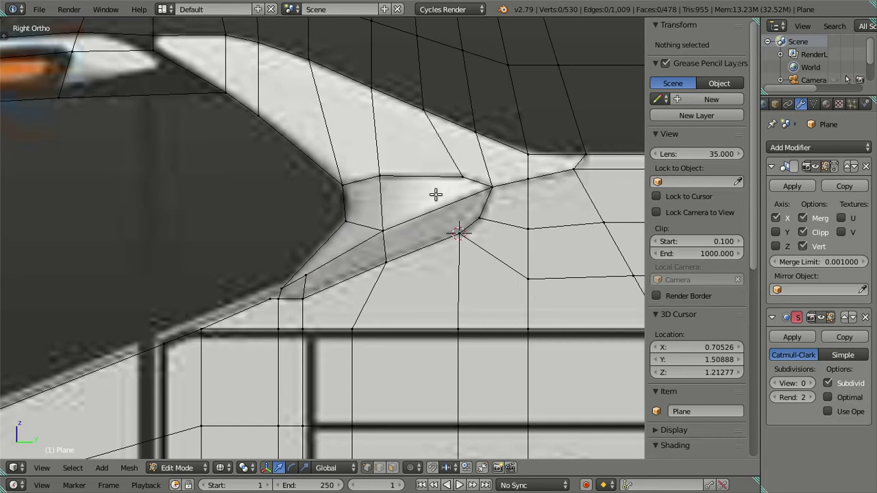
Slide the strip's pointed tip vertex along Y to meet the reference corner
key("ctrl+r")
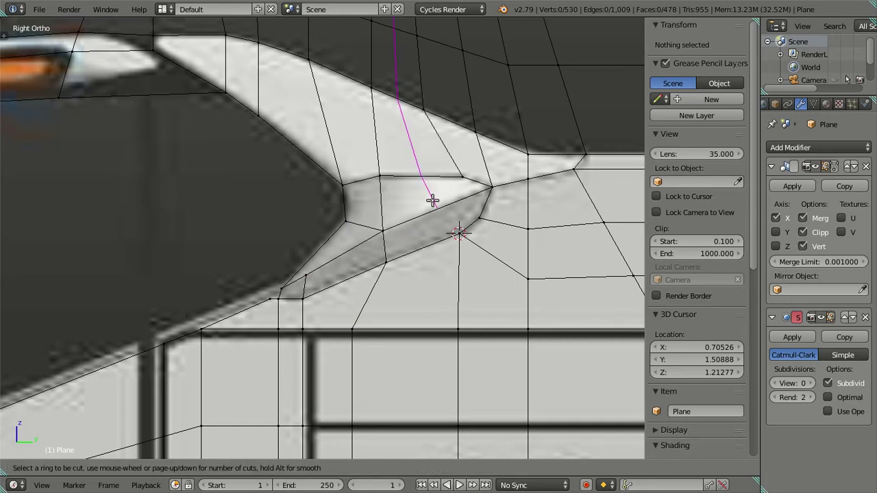
key("Escape")
scroll(411, 205, "down", 3)
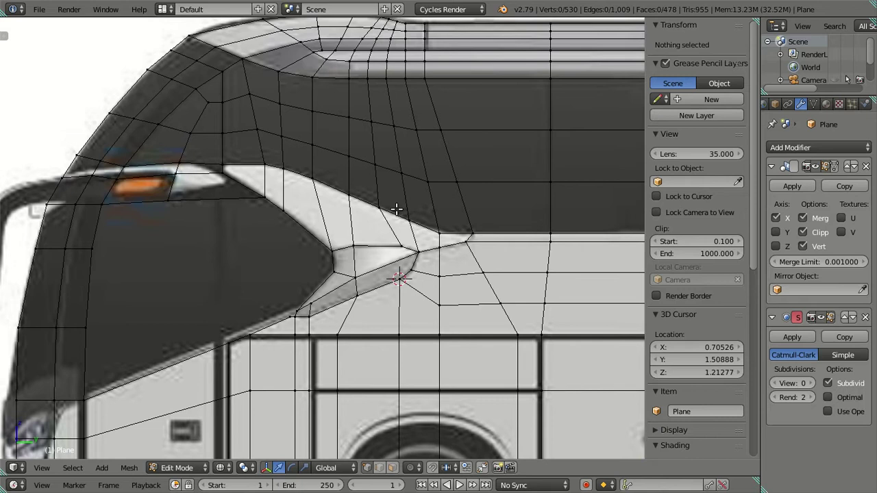
scroll(396, 209, "up", 1)
scroll(396, 209, "up", 1)
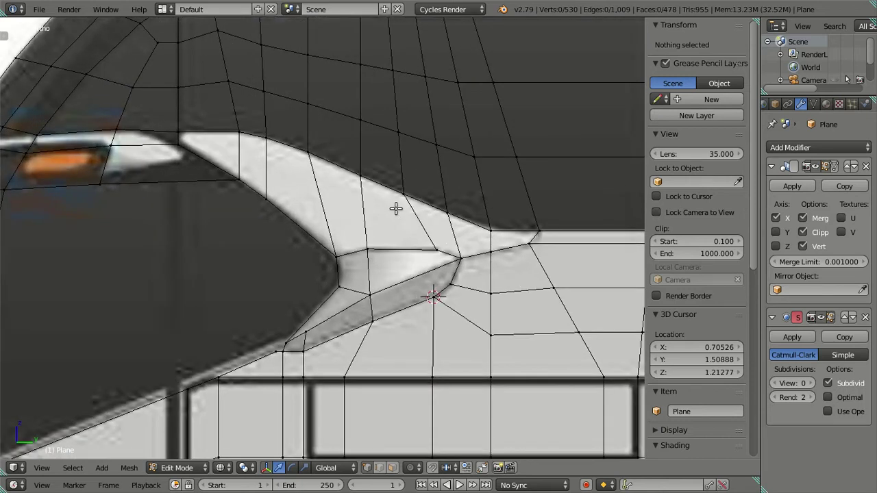
right_click(448, 261)
key("g")
key("y")
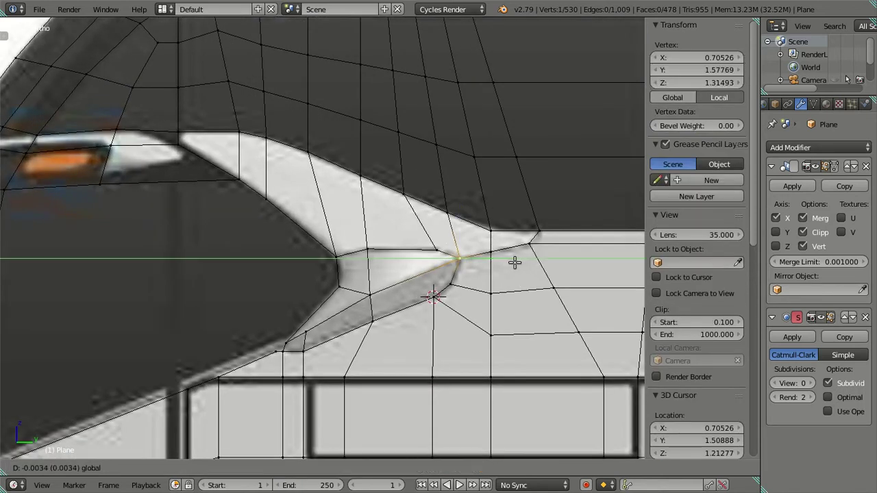
left_click(513, 263)
Zoom and pan over the windshield corner to check the tip placement, clearing the selection
scroll(407, 237, "down", 2)
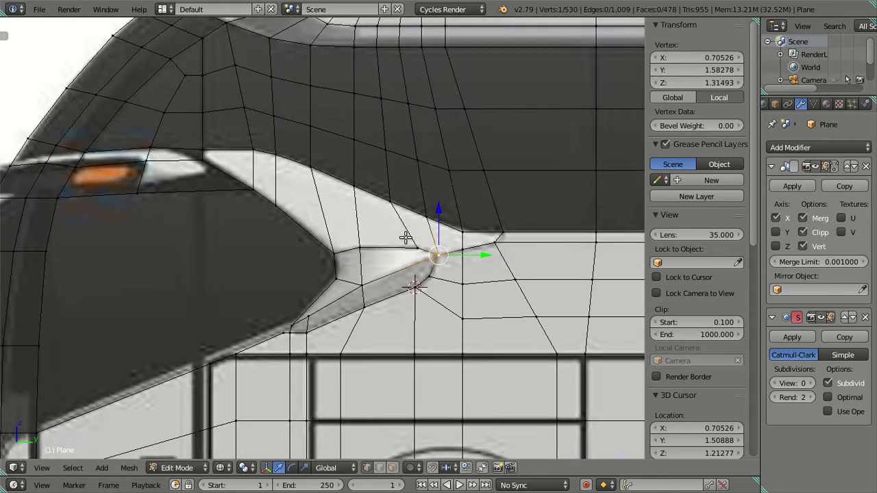
scroll(404, 236, "down", 1)
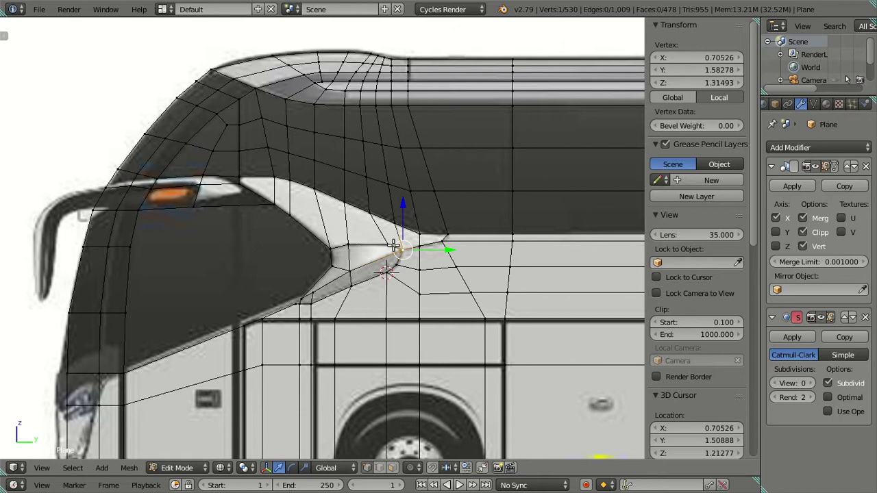
scroll(383, 253, "up", 2)
scroll(368, 243, "up", 2)
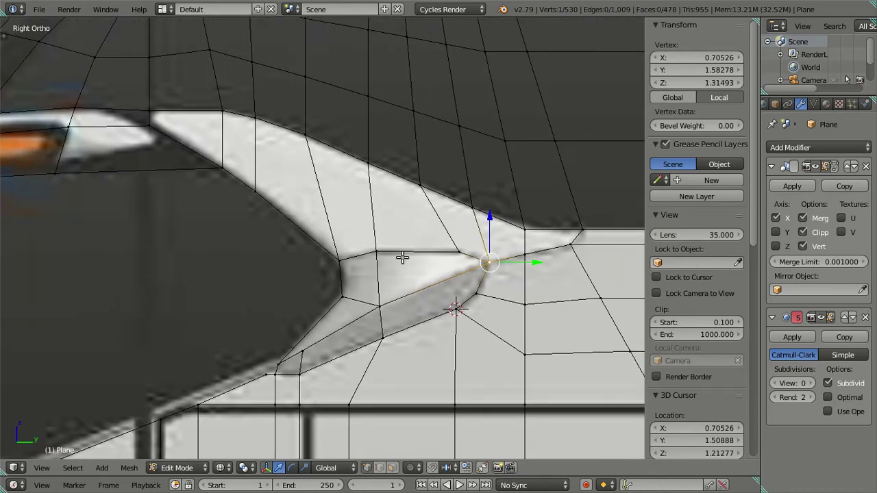
middle_click_drag(402, 254, 342, 219, "shift")
key("a")
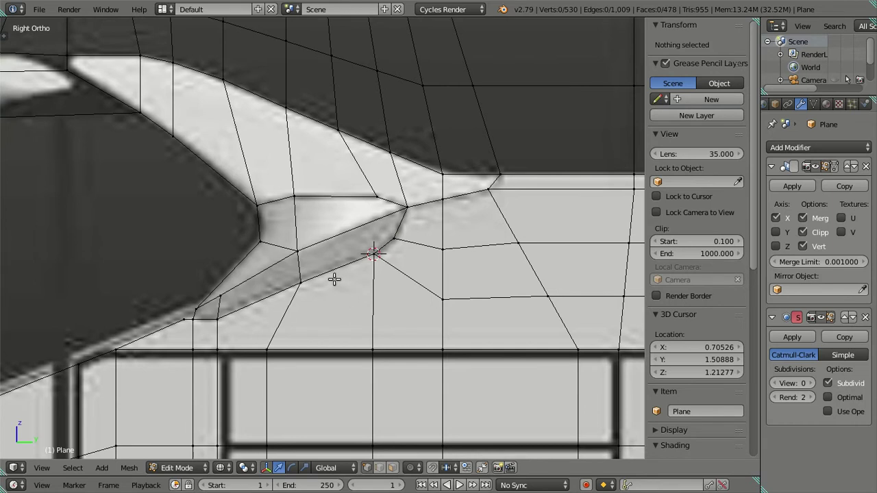
scroll(333, 278, "down", 2)
scroll(333, 277, "down", 2)
scroll(333, 275, "down", 3)
scroll(322, 329, "up", 3)
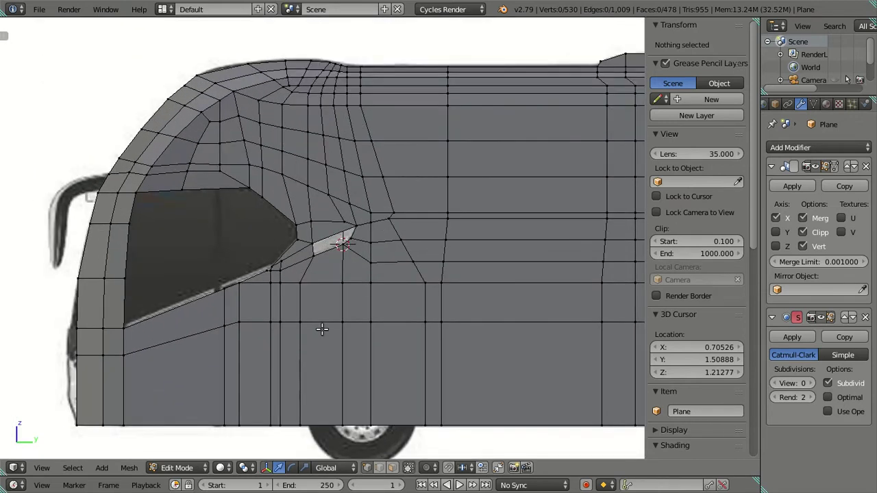
scroll(320, 315, "up", 2)
scroll(319, 353, "up", 2)
scroll(319, 358, "up", 3)
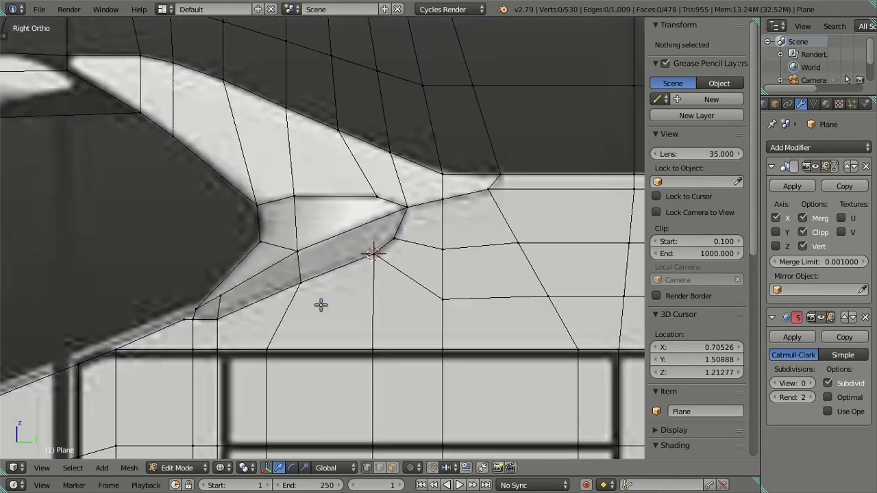
Merge the two vertices on the strip's lower edge at the last selected one
left_click(370, 253)
left_click(319, 283)
left_click(361, 255, "shift")
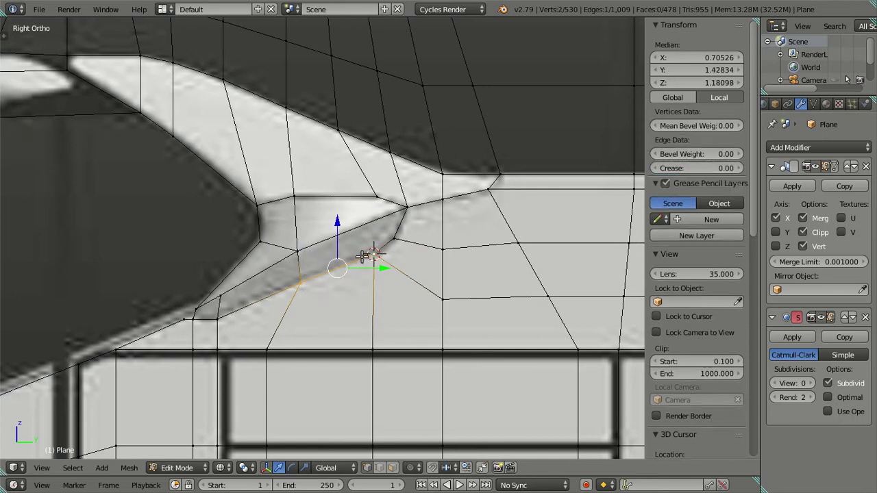
key("alt+m")
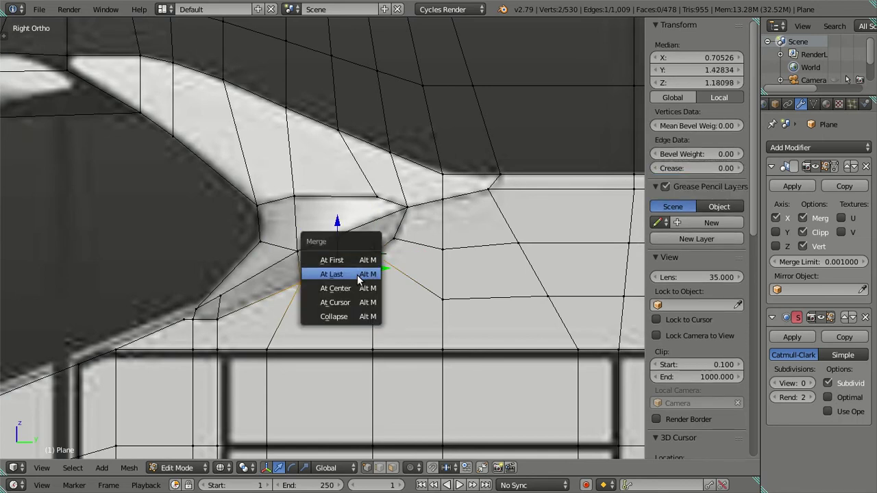
left_click(357, 275)
Select the trim-corner vertices around the gap and close it with a new face
right_click(363, 293)
key("x")
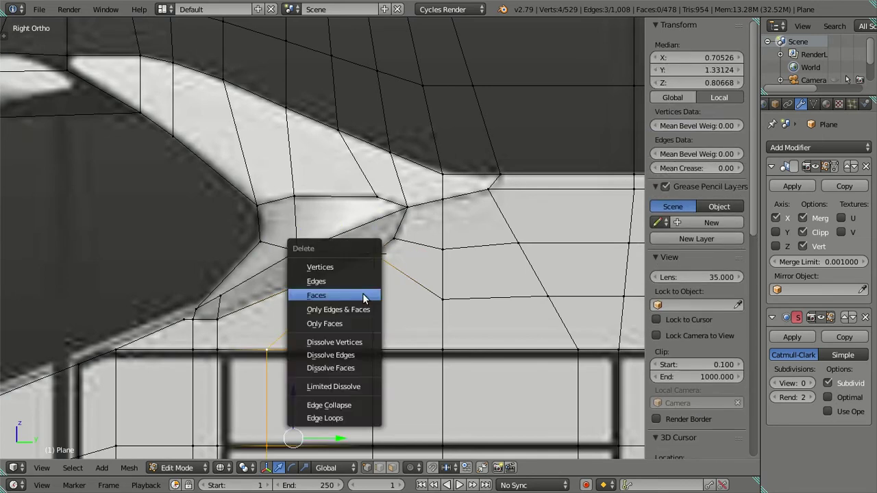
key("Escape")
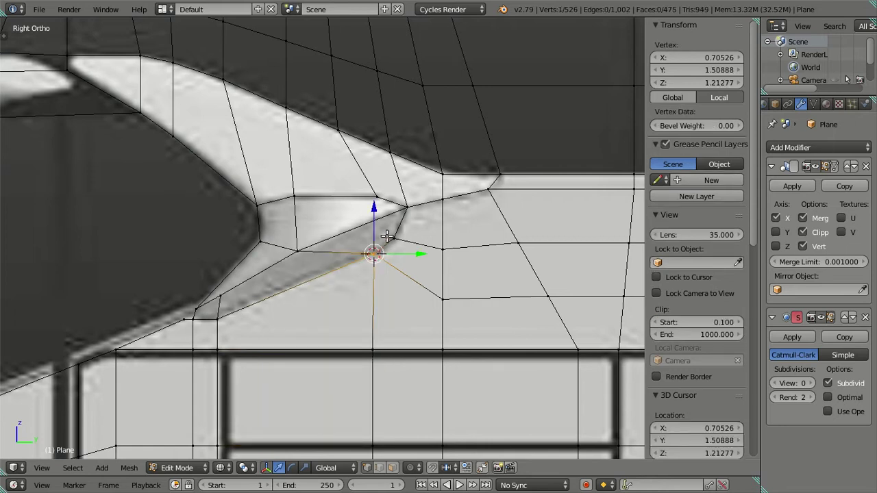
right_click(313, 244, "alt")
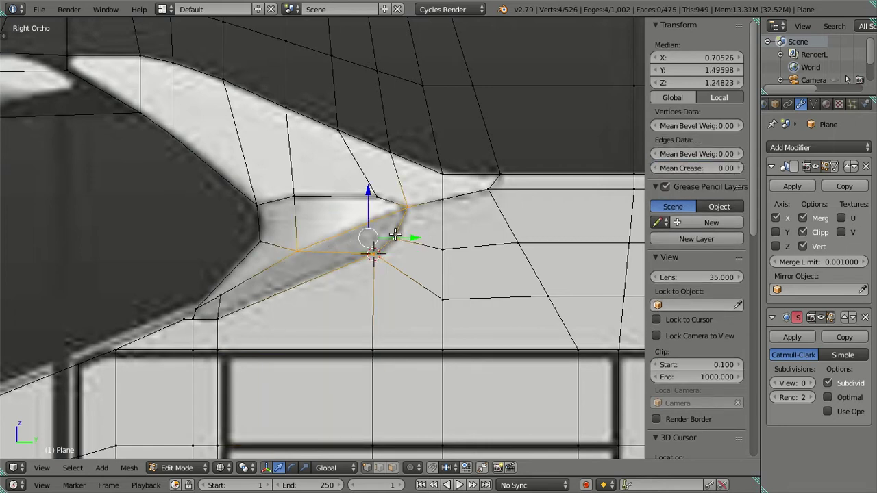
key("a")
key("KP_5")
Preview the bus outside Edit Mode, then return with X-ray in straight side view
scroll(391, 240, "down", 3)
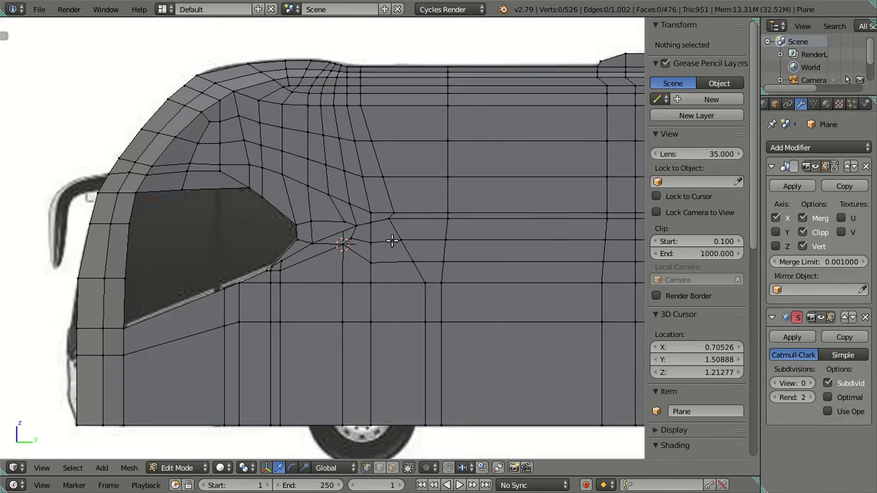
key("Tab")
scroll(373, 246, "up", 4)
mouse_move(370, 245)
middle_mouse_down()
mouse_move(386, 293)
mouse_move(457, 245)
mouse_move(290, 257)
mouse_move(341, 250)
mouse_move(333, 244)
mouse_move(326, 256)
middle_mouse_up()
key("Tab")
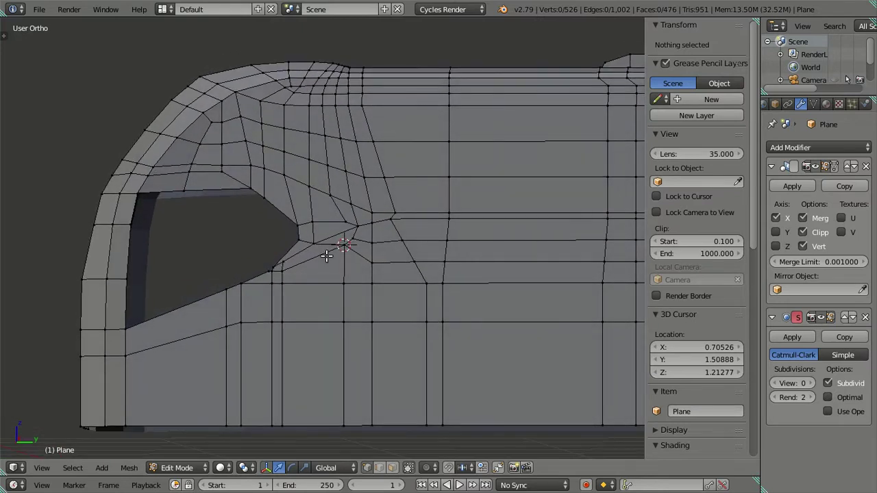
key("alt+z")
scroll(326, 257, "down", 3)
scroll(326, 256, "up", 5)
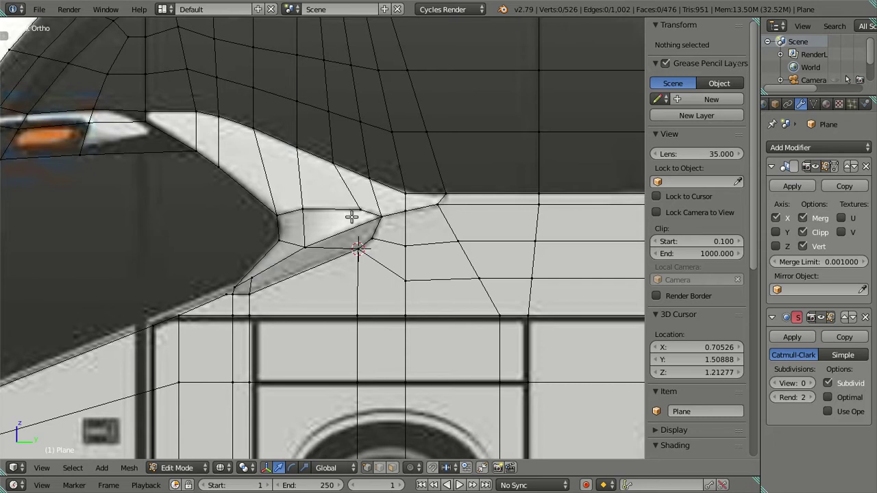
key("KP_3")
scroll(356, 222, "up", 2)
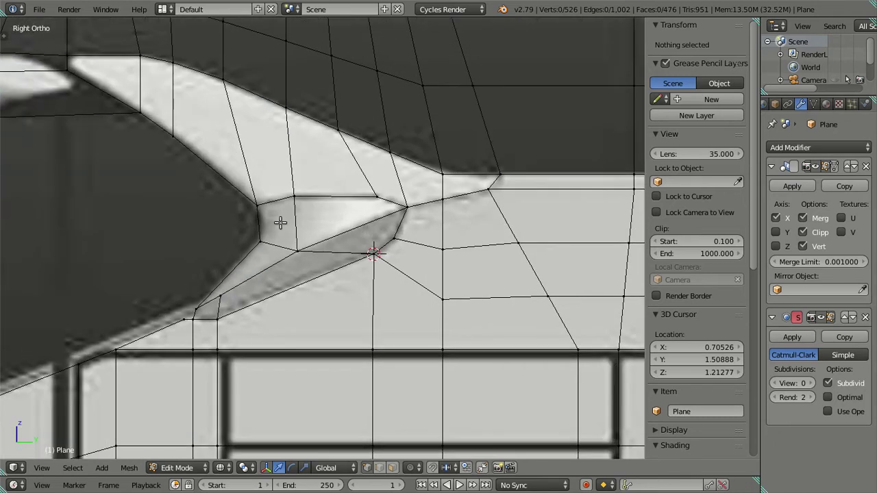
Try an edge loop across the trim, cancel it, and orbit onto the bus front
key("ctrl+r")
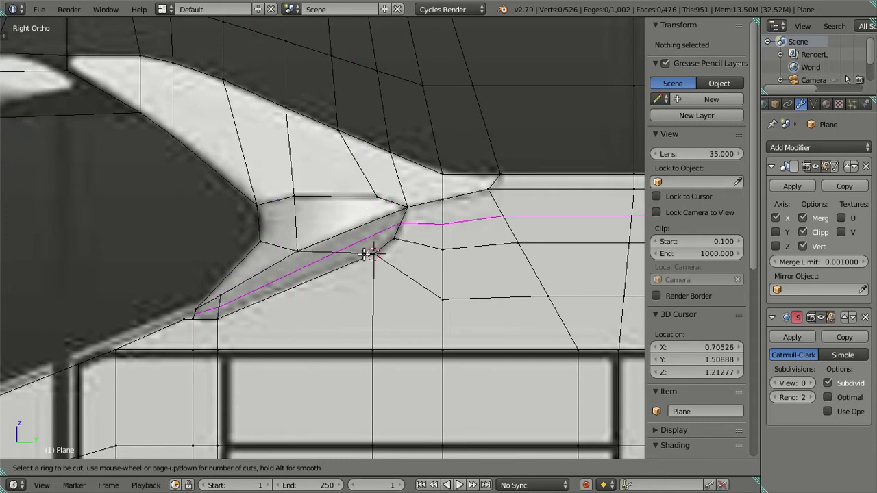
key("Escape")
scroll(356, 253, "down", 3)
scroll(356, 253, "down", 3)
mouse_move(356, 254)
middle_mouse_down()
mouse_move(456, 248)
mouse_move(431, 257)
middle_mouse_up()
scroll(432, 257, "up", 4)
scroll(427, 251, "down", 3)
scroll(411, 253, "up", 1)
Extrude the vertical edge inside the windshield area and move the copy to the right
scroll(384, 274, "up", 1)
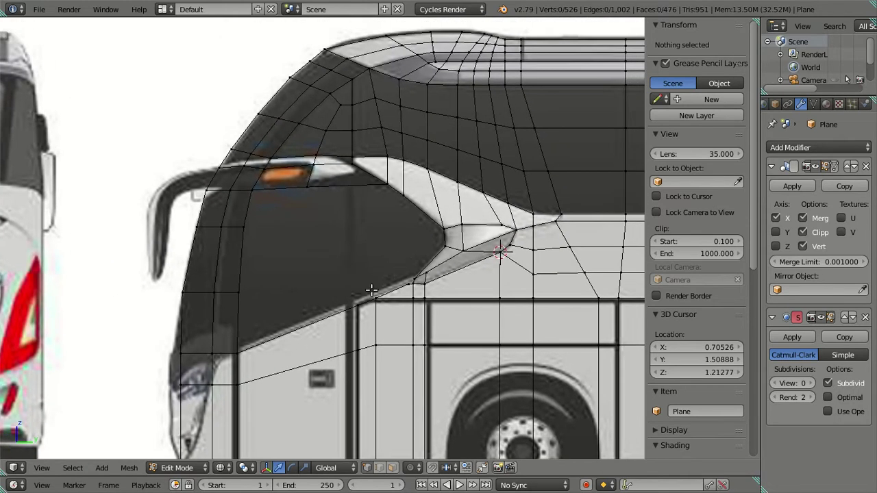
right_click(246, 284)
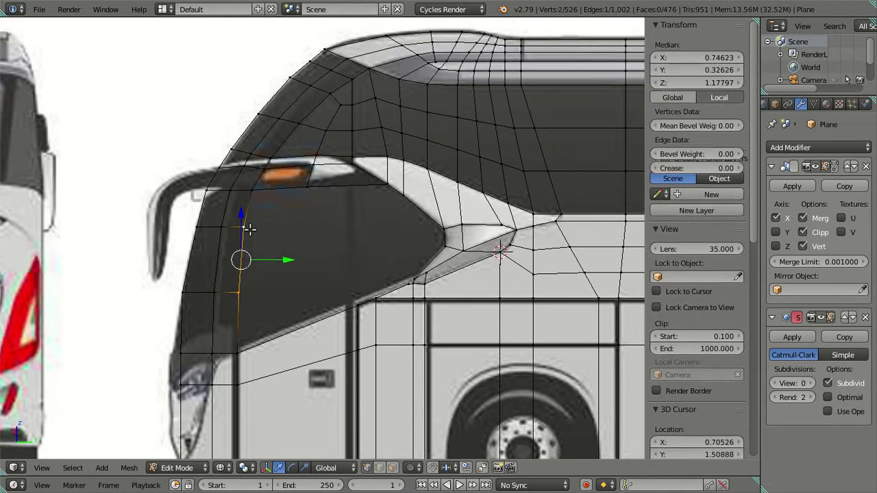
right_click(357, 305)
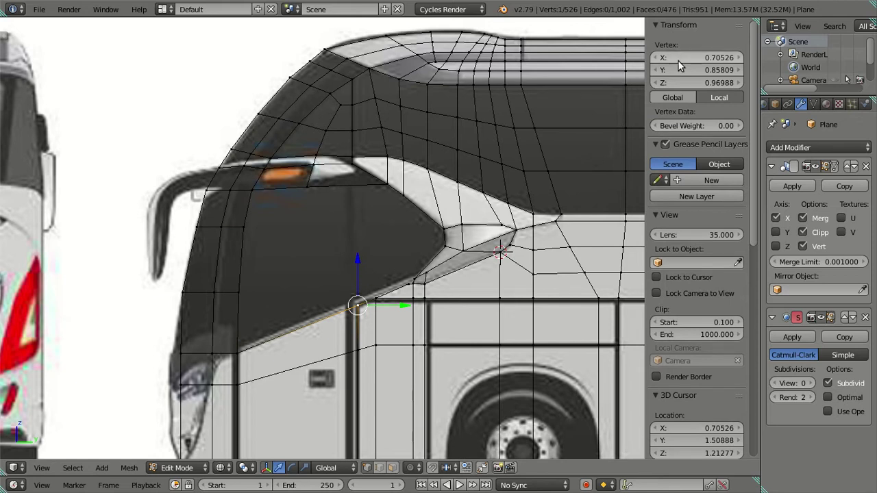
left_click(697, 69)
right_click(461, 161)
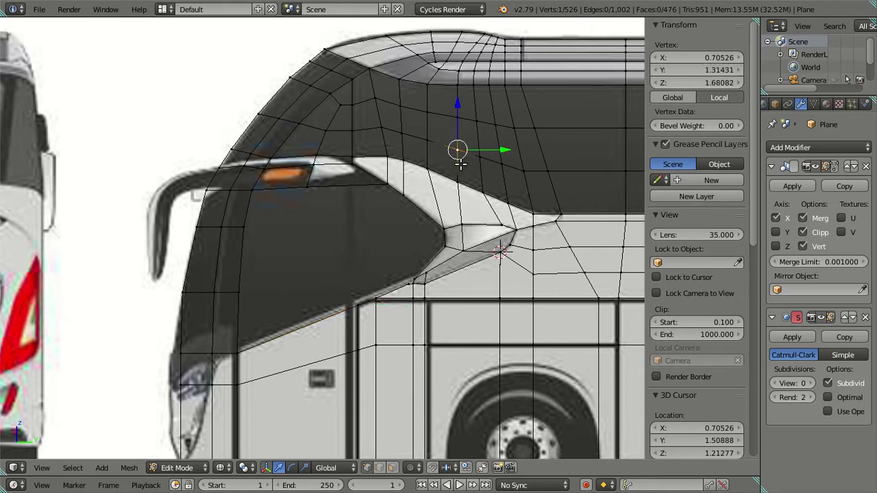
right_click(238, 291)
right_click(239, 227, "shift")
key("e")
right_click(380, 250)
key("g")
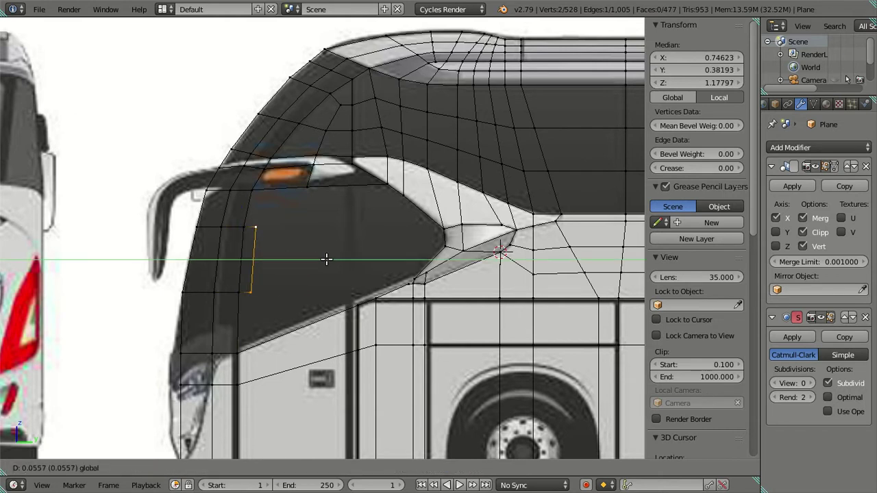
left_click(354, 258)
Place the new edge's vertex on the window sill line and raise it vertically
right_click(312, 226)
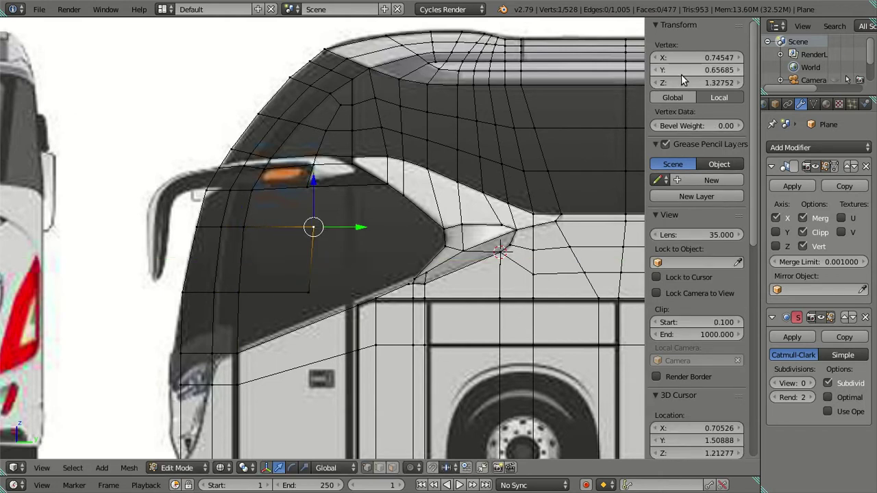
key("g")
left_click(693, 71)
left_click_drag(694, 71, 726, 71)
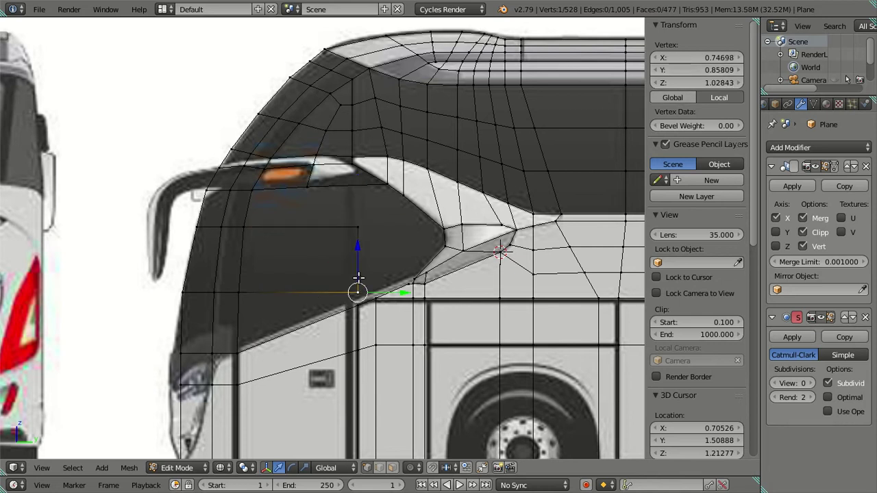
key("g")
key("z")
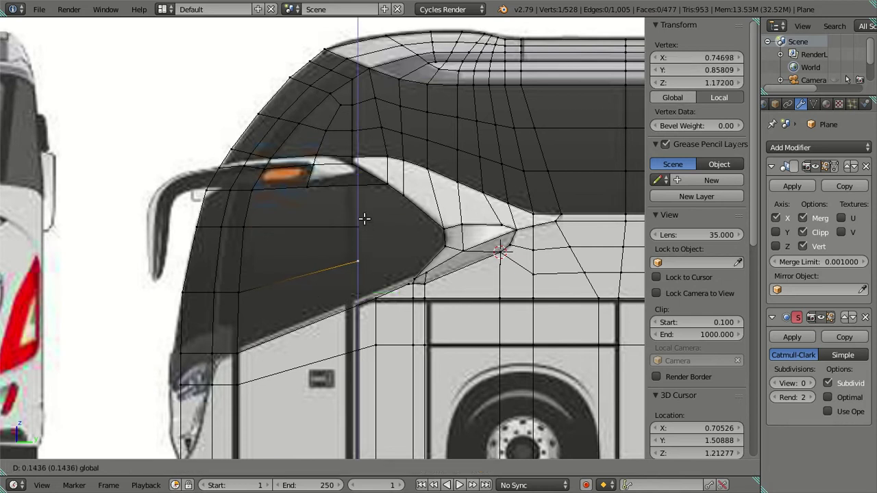
left_click(364, 218)
Fill a face from the four-vertex path and check it in solid shading
right_click(355, 302, "ctrl")
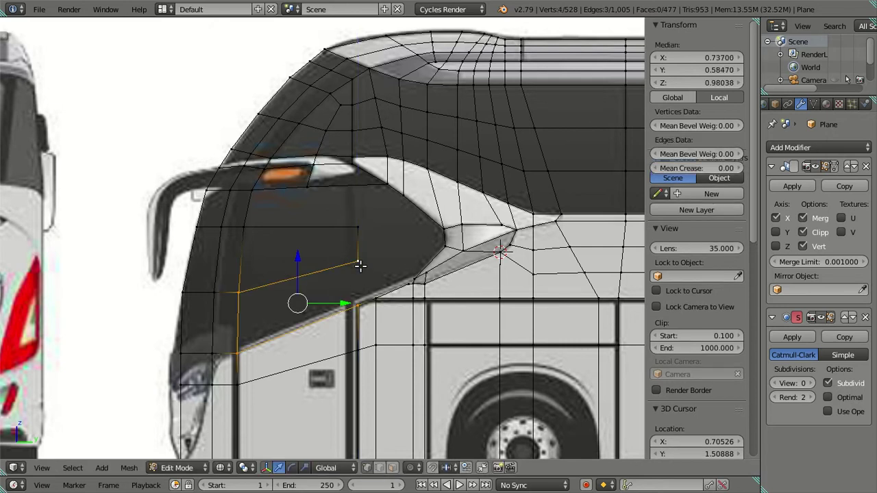
key("f")
key("a")
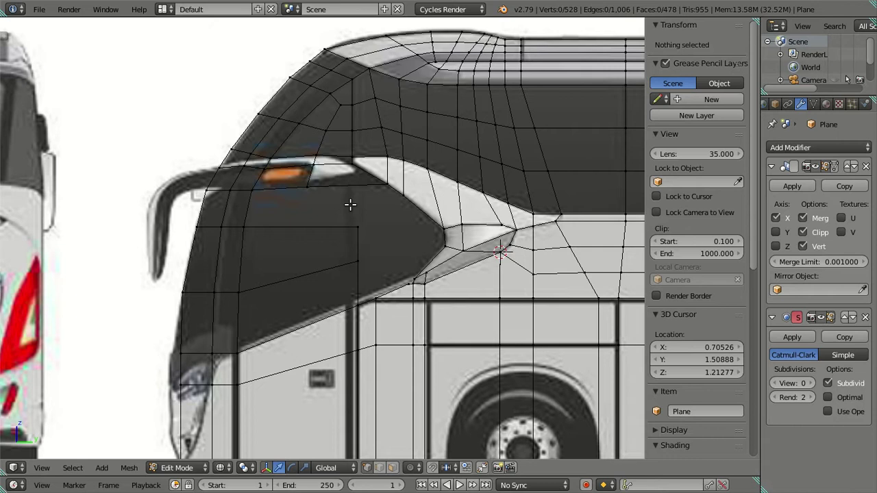
key("alt+z")
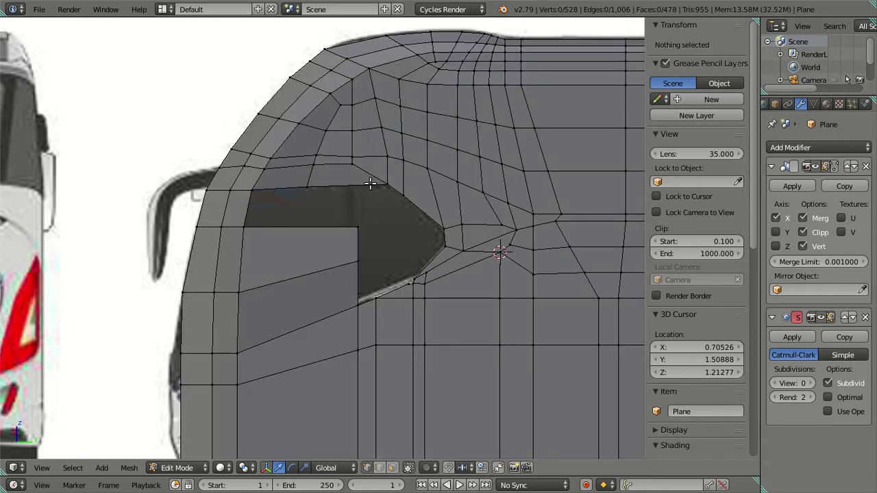
key("alt+z")
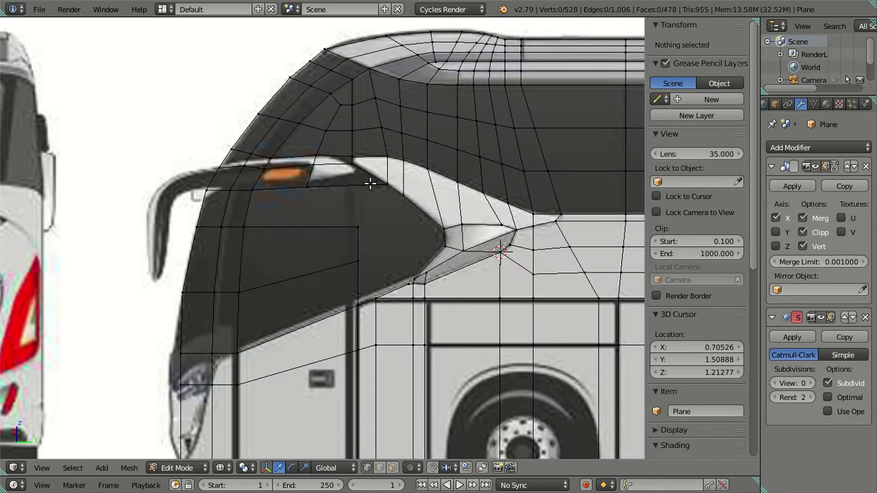
Fill a face between the four vertices around the upper gap
right_click(313, 185)
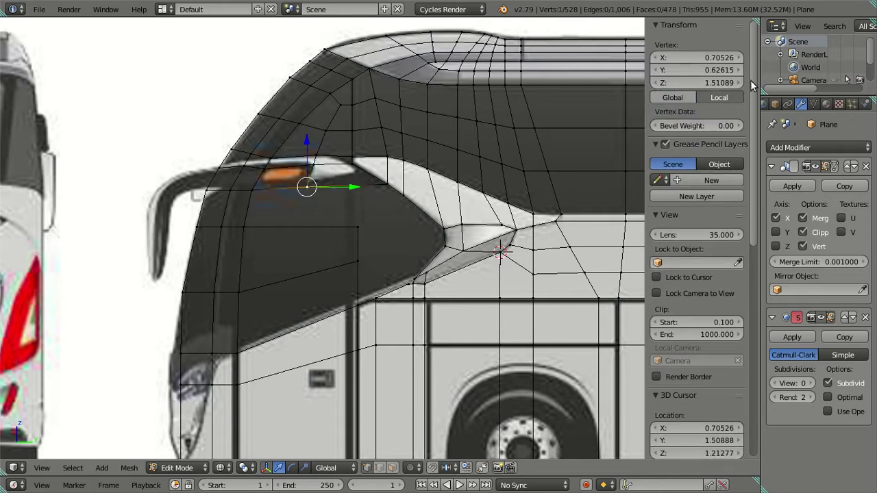
key("a")
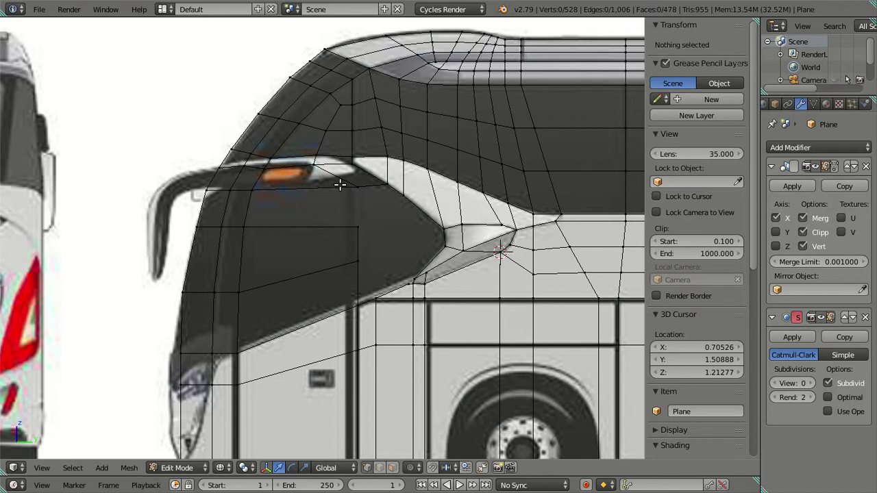
right_click(357, 228)
right_click(357, 194, "ctrl")
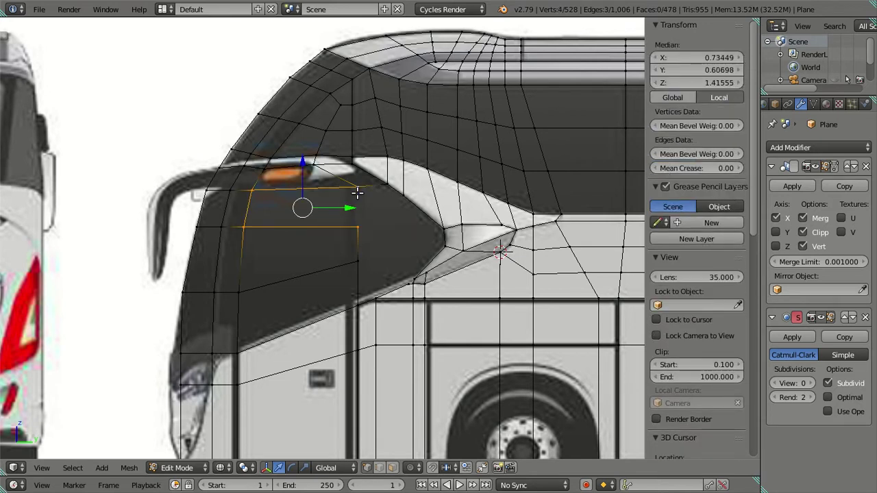
key("f")
key("a")
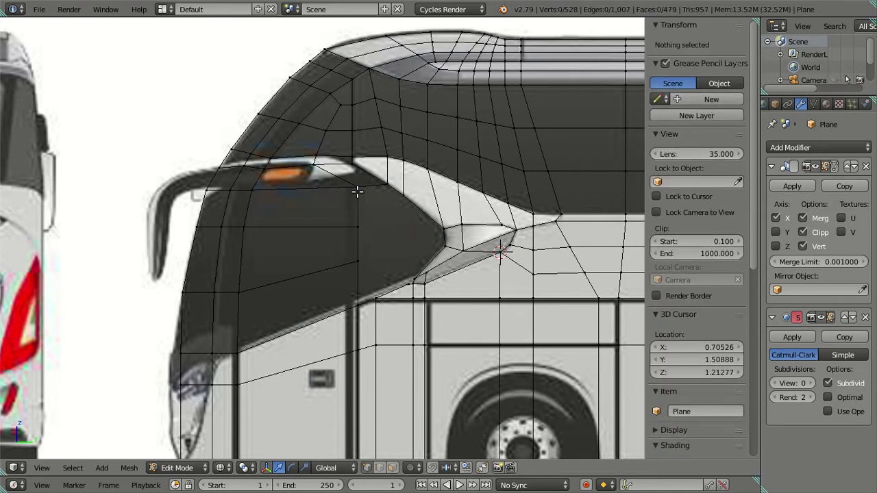
scroll(457, 281, "up", 2)
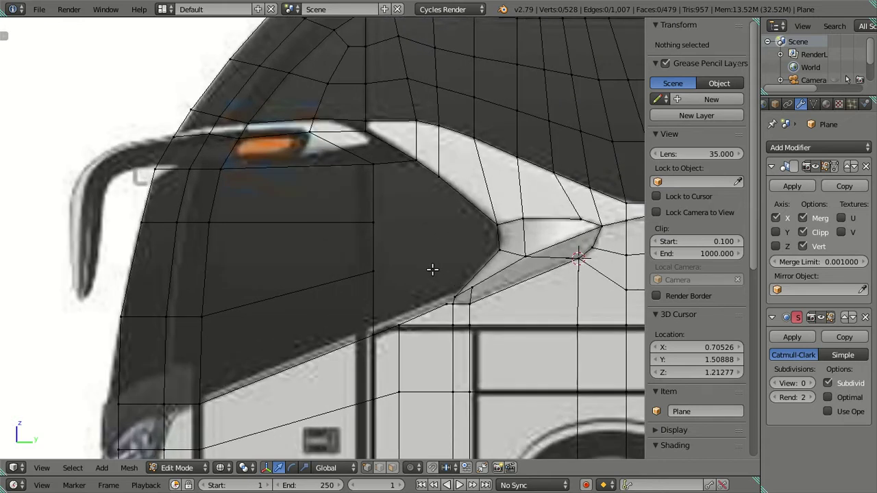
scroll(424, 267, "down", 1)
Switch to the straight side view and adjust the roof-trim corner vertex's Y coordinate
key("z")
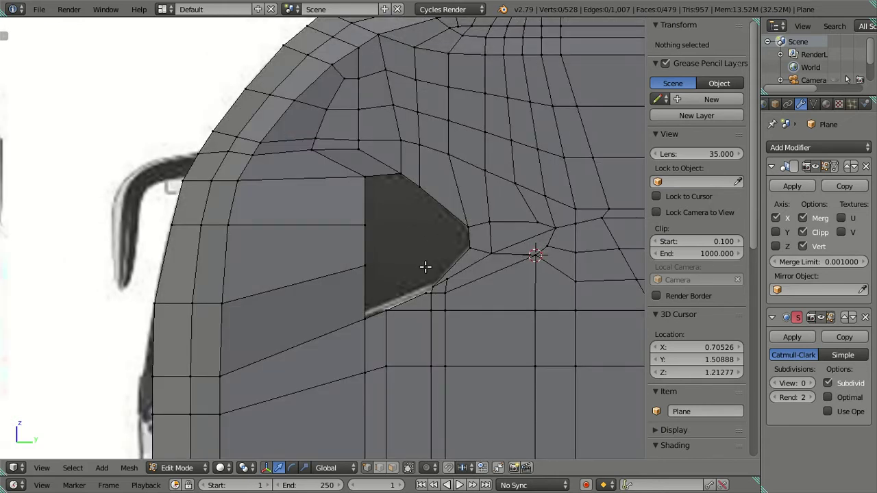
key("KP_3")
key("z")
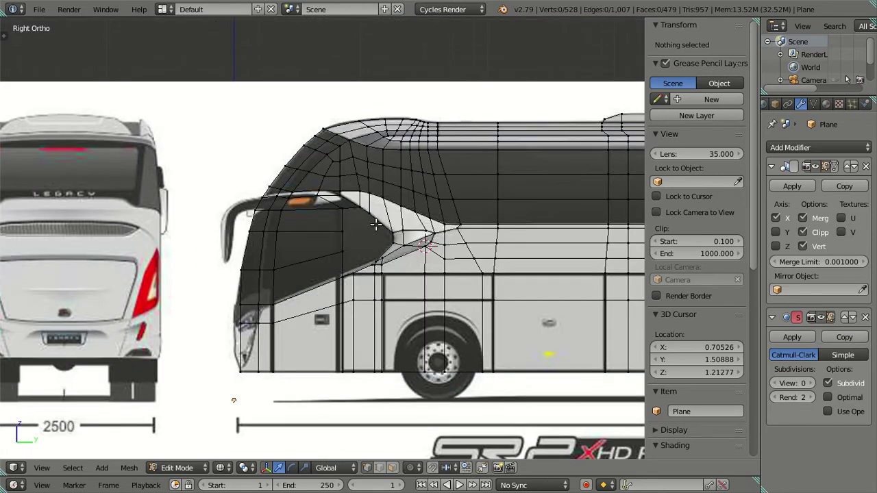
scroll(376, 225, "up", 2)
key("z")
key("z")
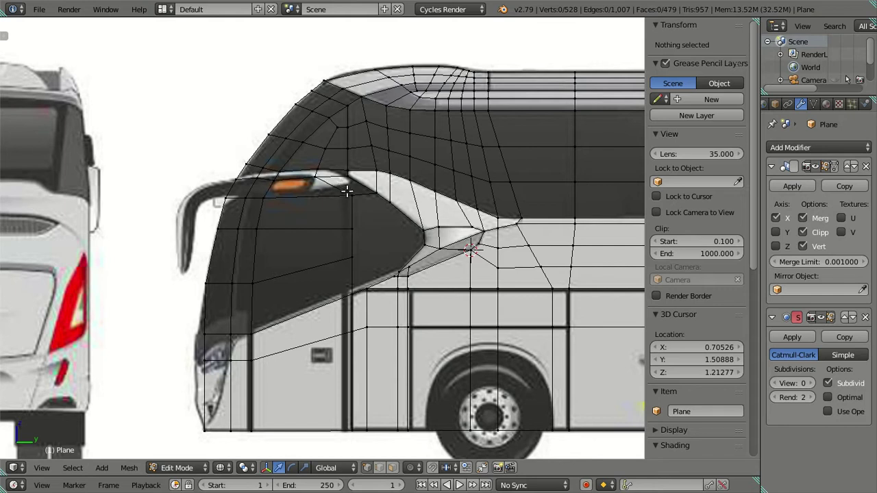
right_click(346, 175)
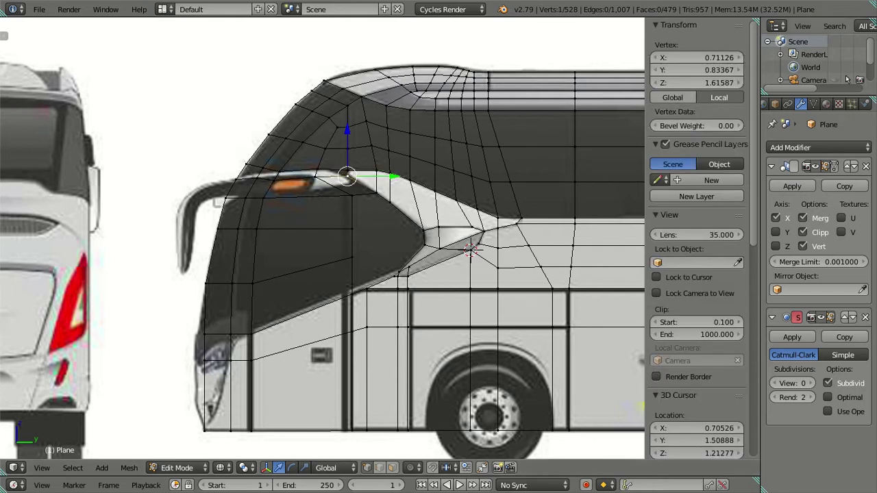
double_click(697, 70)
key("Return")
key("a")
key("z")
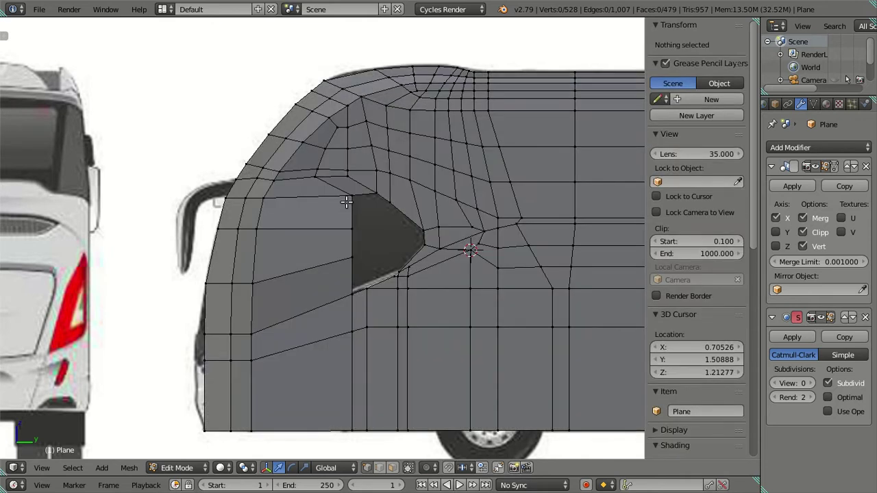
Nudge the vertical edge loop beside the hole forward in Y, then inspect from an angle
right_click(351, 196)
right_click(352, 384, "alt")
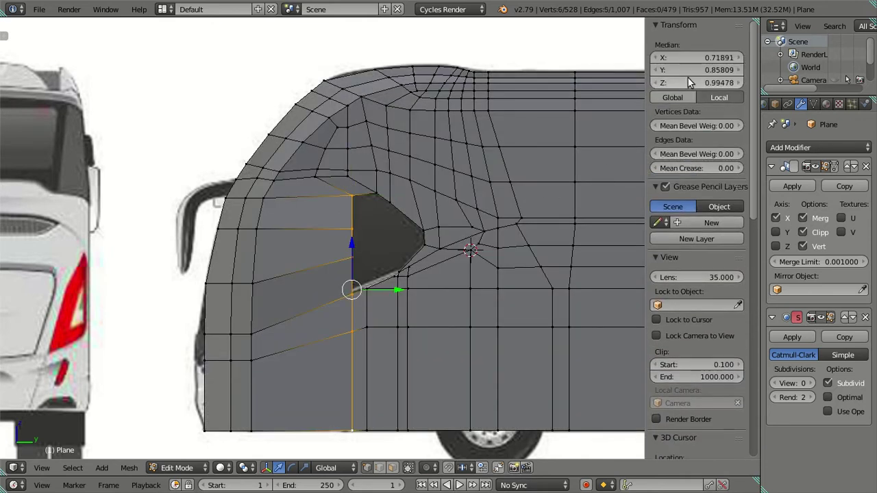
left_click_drag(689, 72, 685, 73)
key("a")
key("z")
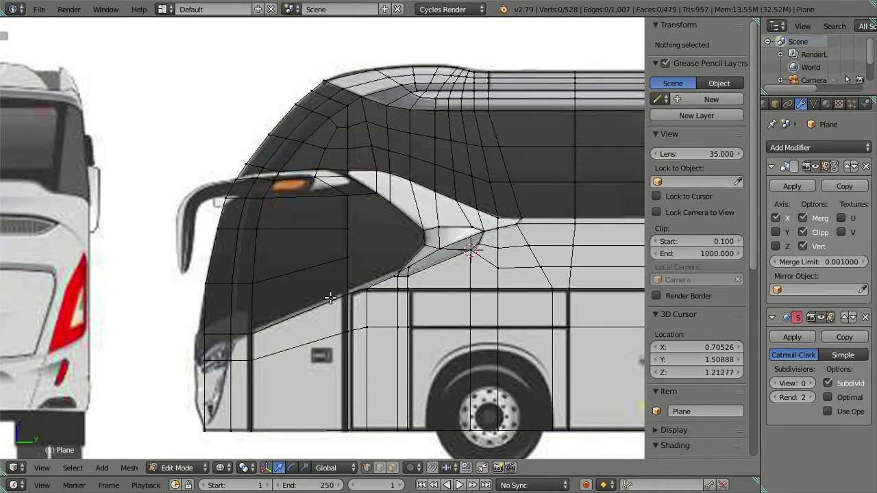
scroll(342, 287, "up", 1)
scroll(358, 275, "up", 3)
key("z")
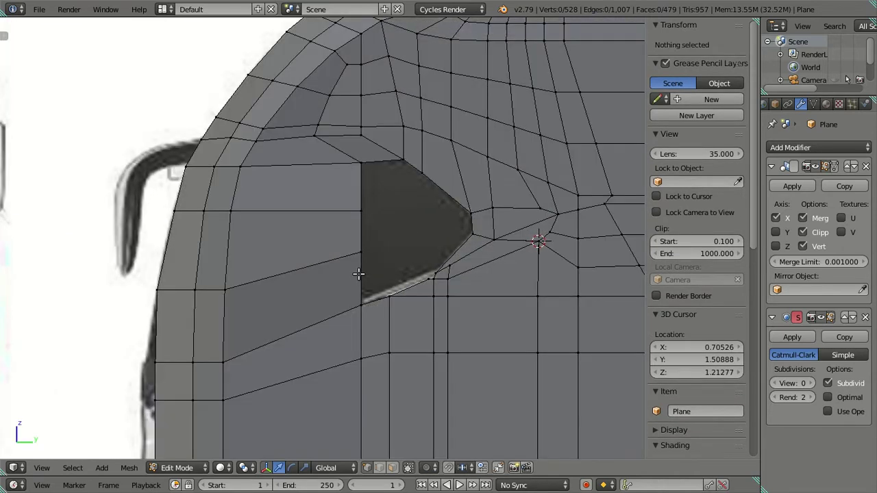
mouse_move(359, 265)
middle_mouse_down()
mouse_move(505, 280)
mouse_move(522, 266)
mouse_move(503, 219)
middle_mouse_up()
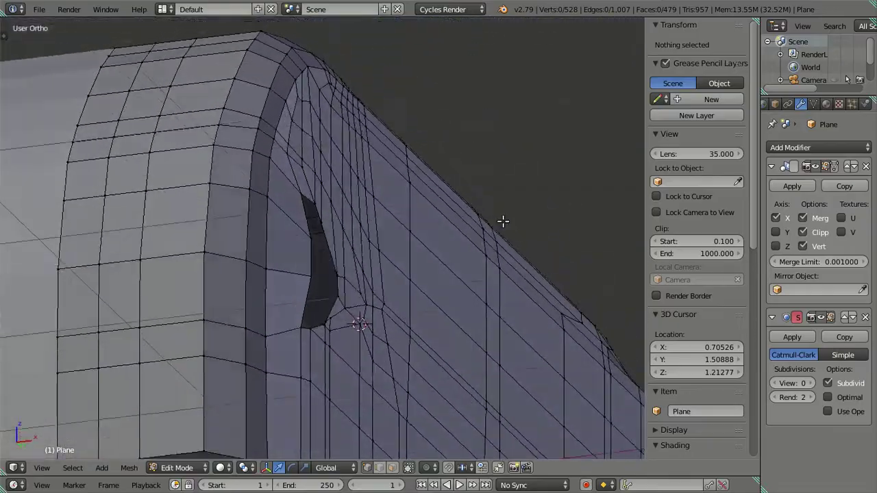
Orbit to an oblique roof-edge view and check a hole-edge vertex's X coordinate, leaving it unchanged
scroll(400, 203, "up", 3)
mouse_move(399, 203)
middle_mouse_down()
mouse_move(304, 276)
mouse_move(254, 292)
mouse_move(255, 315)
mouse_move(287, 354)
mouse_move(313, 305)
mouse_move(261, 326)
mouse_move(270, 309)
mouse_move(295, 314)
middle_mouse_up()
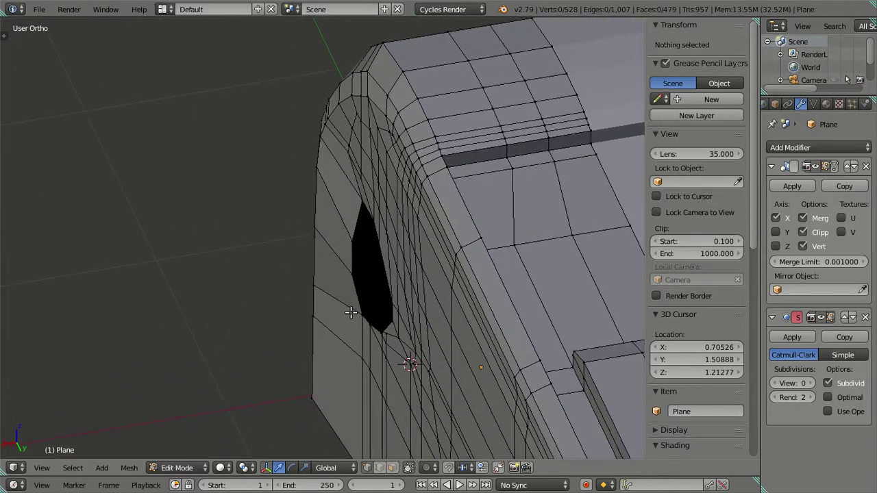
right_click(353, 313)
left_click(695, 58)
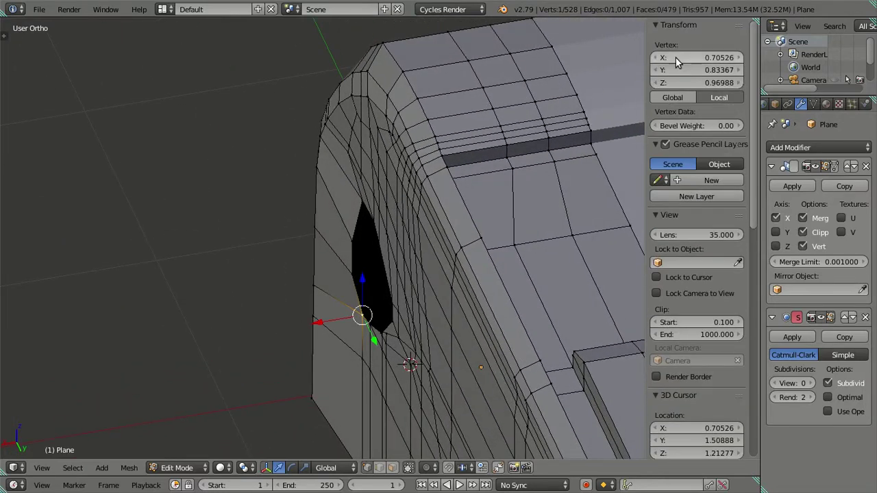
key("Return")
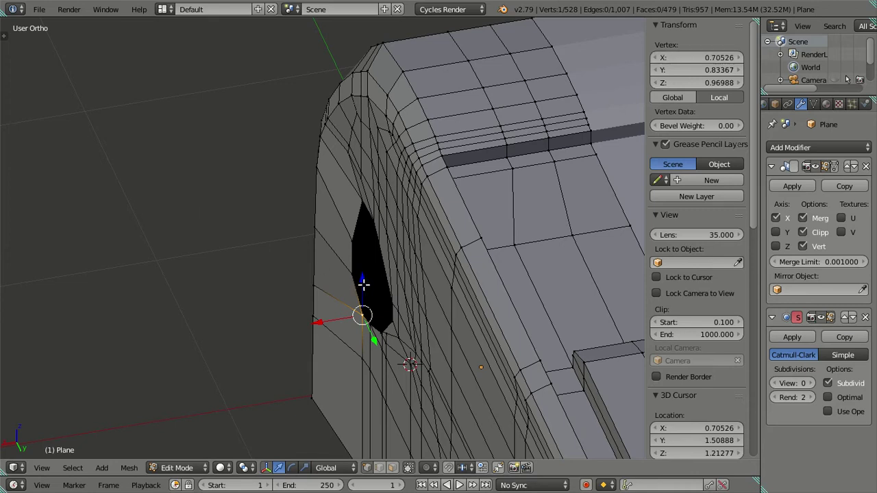
key("a")
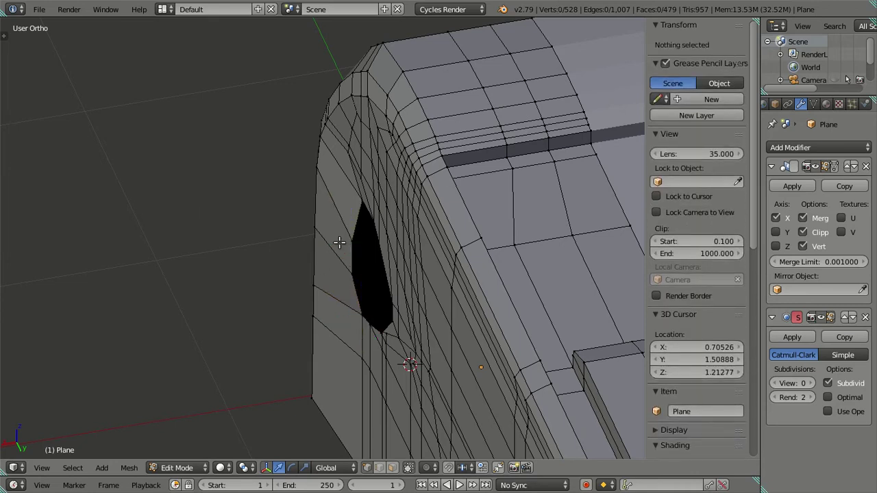
right_click(339, 242)
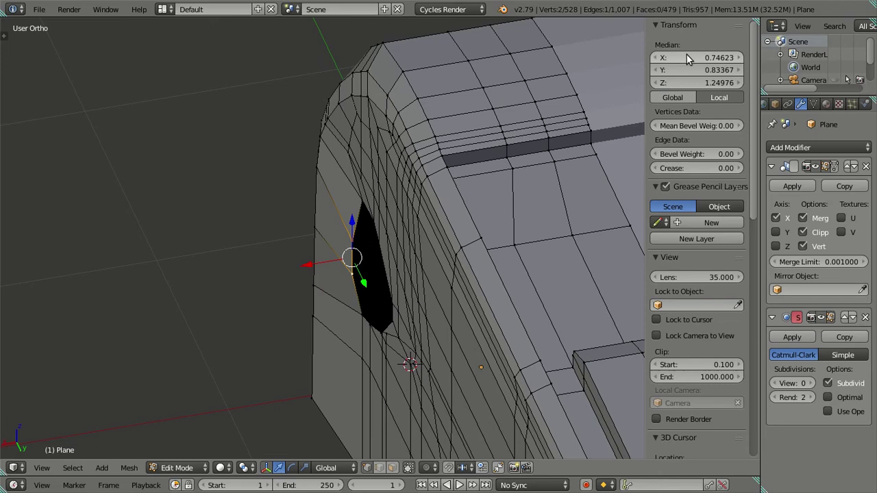
key("a")
Zoom in and make the reference image show through the mesh
scroll(467, 180, "up", 4)
scroll(419, 201, "up", 2)
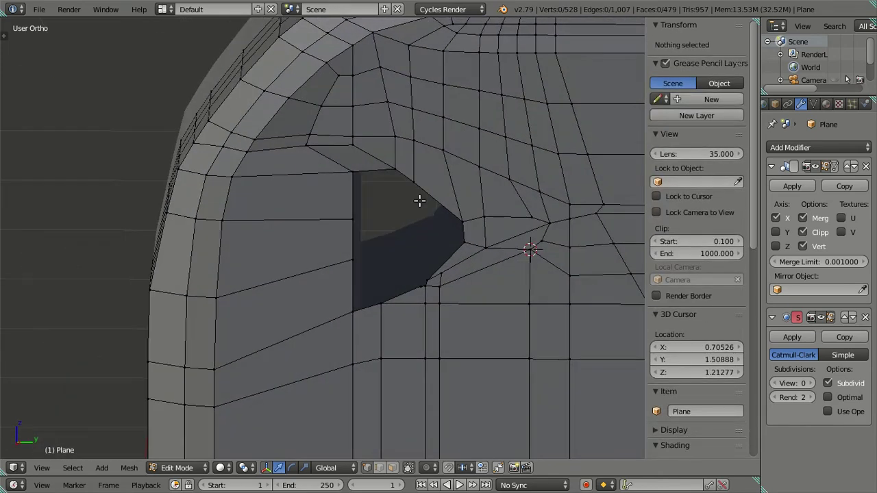
key("Tab")
key("z")
key("Tab")
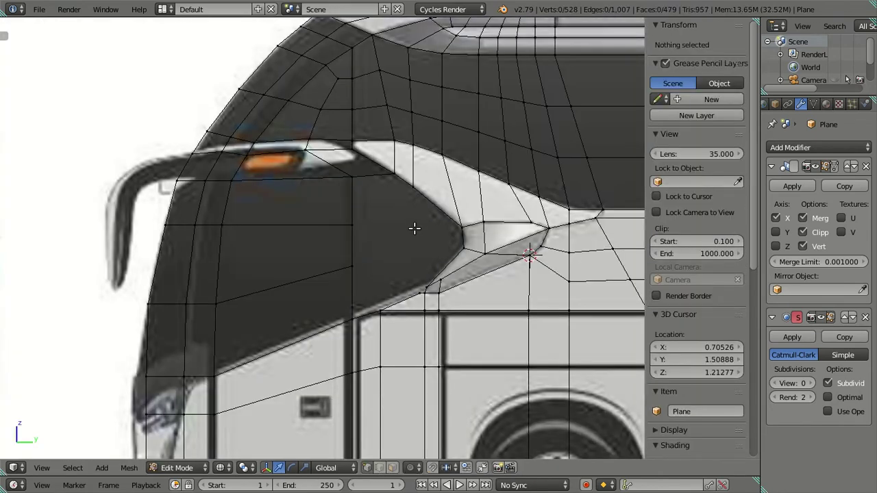
scroll(375, 229, "up", 1)
scroll(372, 230, "up", 1)
scroll(371, 230, "up", 1)
scroll(370, 230, "up", 1)
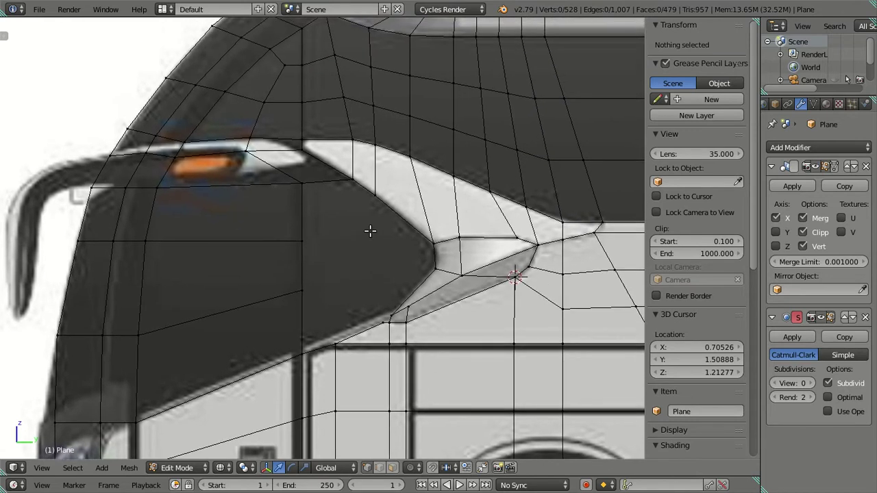
Extrude the vertical edge on the hole's left side along Y into the windshield-corner gap
right_click(301, 247)
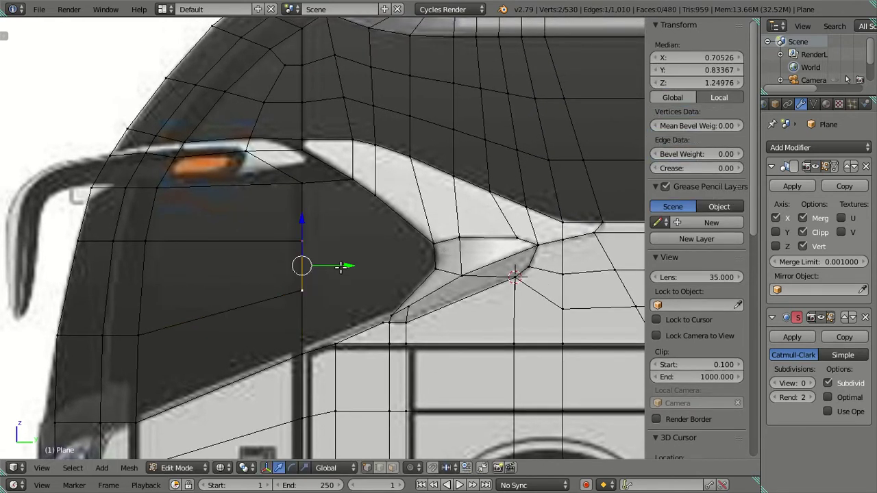
key("e")
key("y")
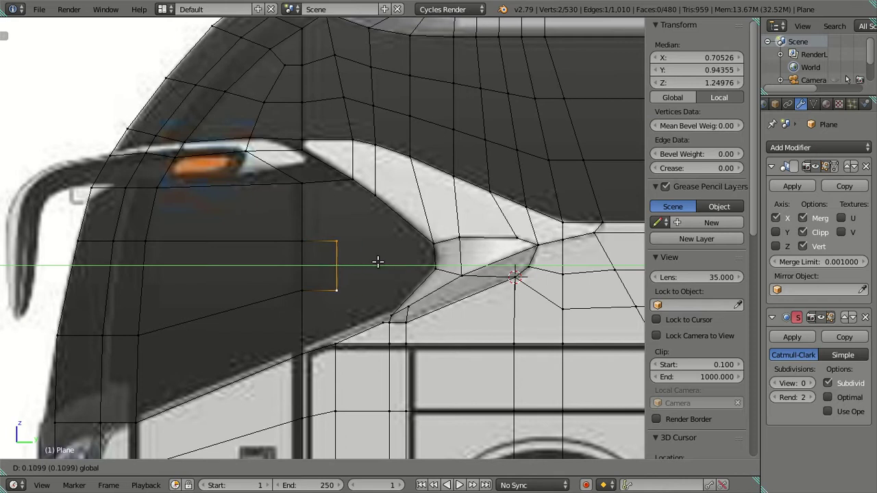
left_click(379, 261)
right_click(349, 237)
Slide the new top vertex to match the reference and fill the upper and lower gaps with faces
mouse_move(379, 244)
left_mouse_down()
mouse_move(391, 241)
mouse_move(342, 240)
left_mouse_up()
right_click(348, 186, "alt")
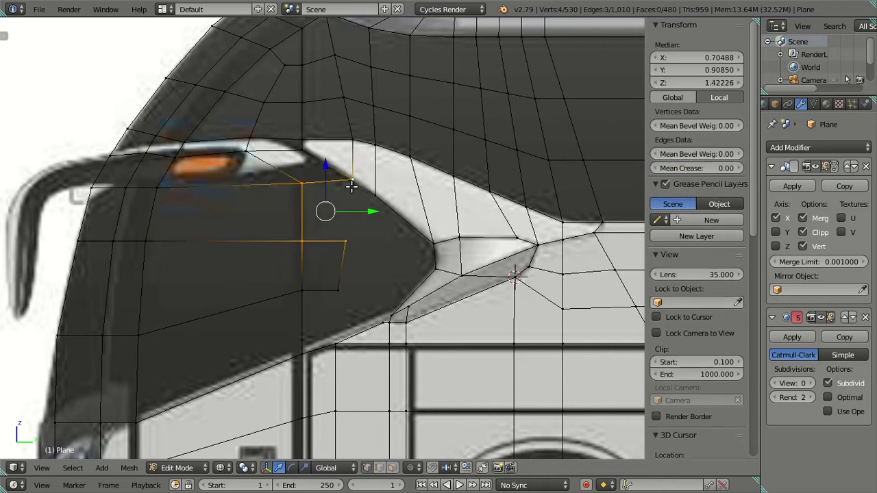
key("f")
right_click(337, 290)
right_click(334, 336, "shift")
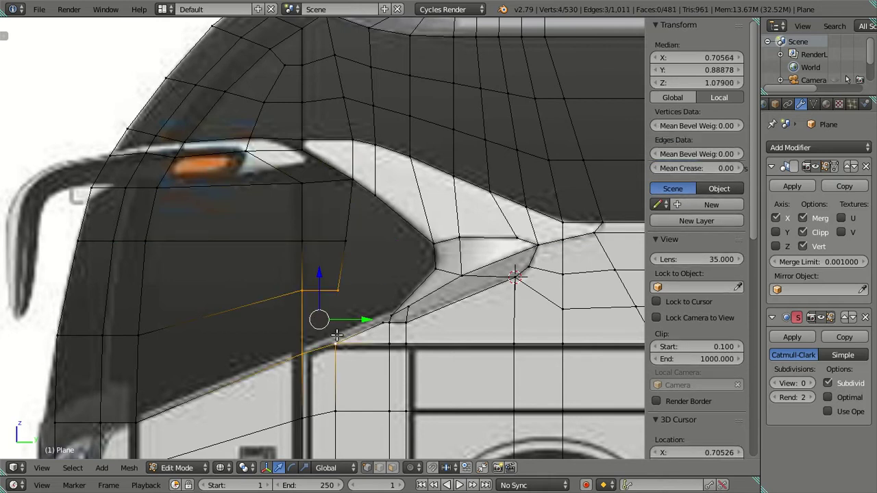
key("f")
key("a")
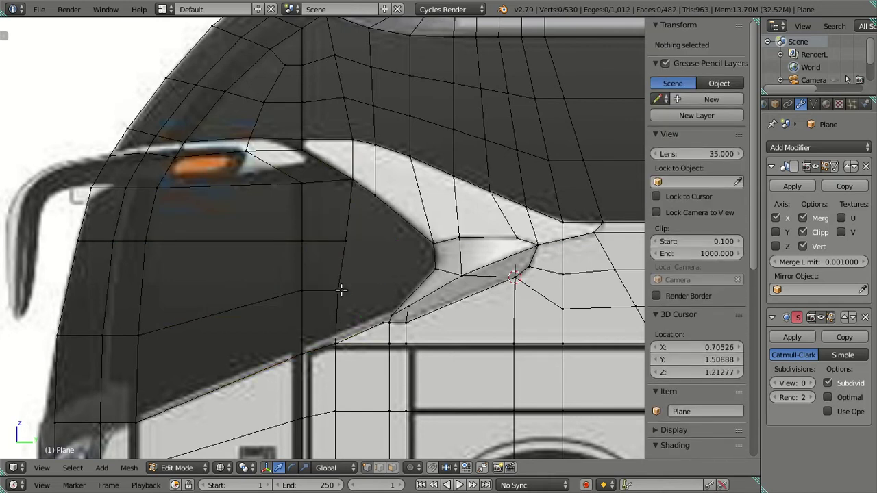
Extrude the new vertical edge along Y toward the hole's tip and reposition its top vertex along Y
right_click(341, 290)
right_click(344, 243, "shift")
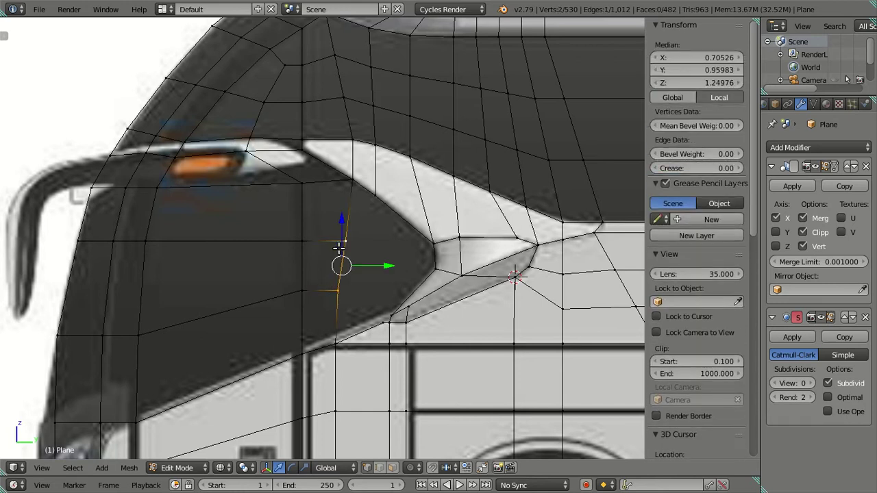
key("e")
key("y")
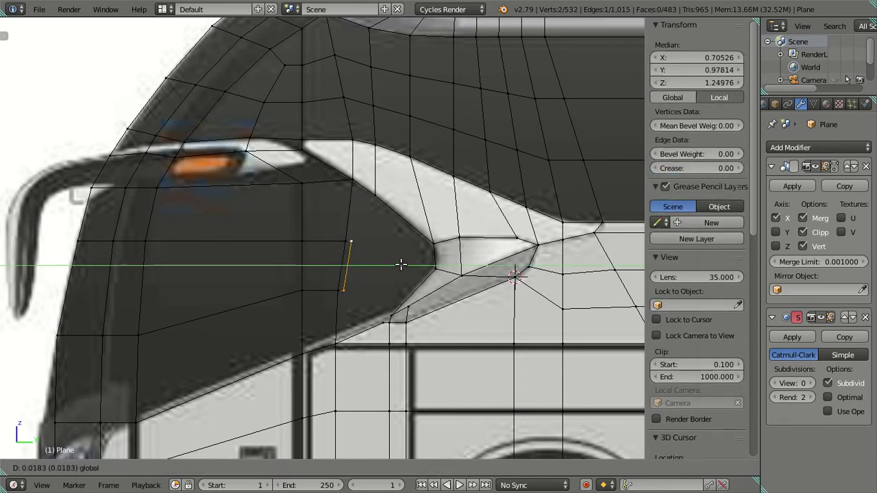
left_click(431, 261)
right_click(391, 241)
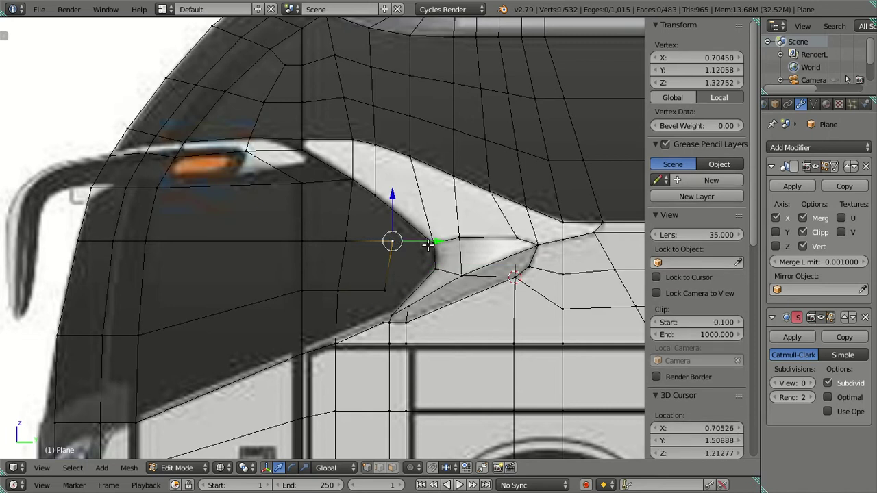
key("g")
key("y")
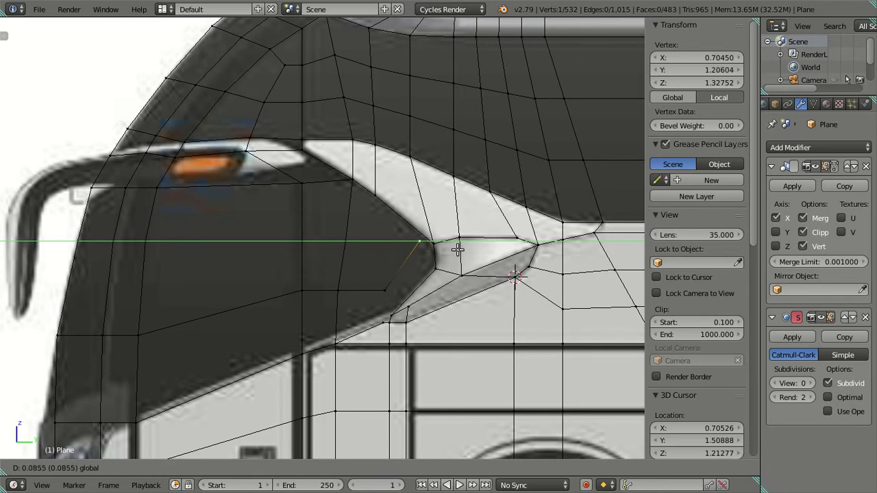
left_click(457, 250)
Zoom in on the hole's tip and switch to the straight right-side view
middle_click_drag(423, 263, 419, 248, "shift")
scroll(419, 248, "up", 2)
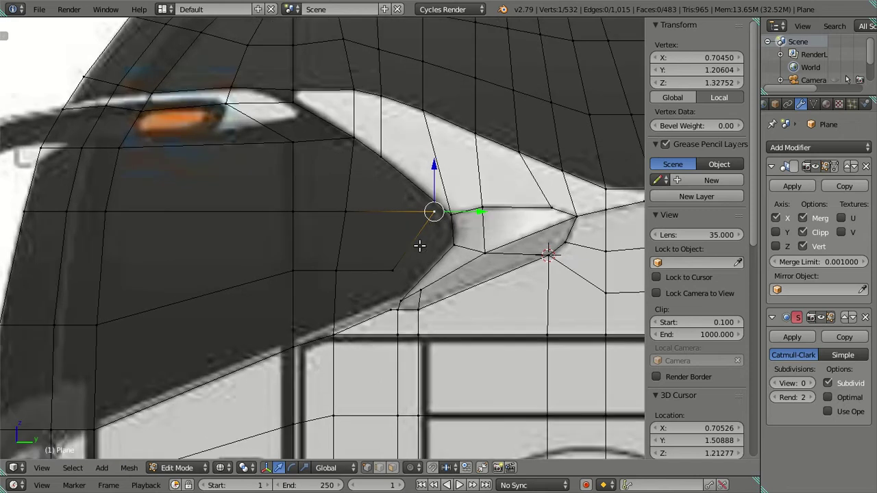
scroll(418, 260, "up", 1)
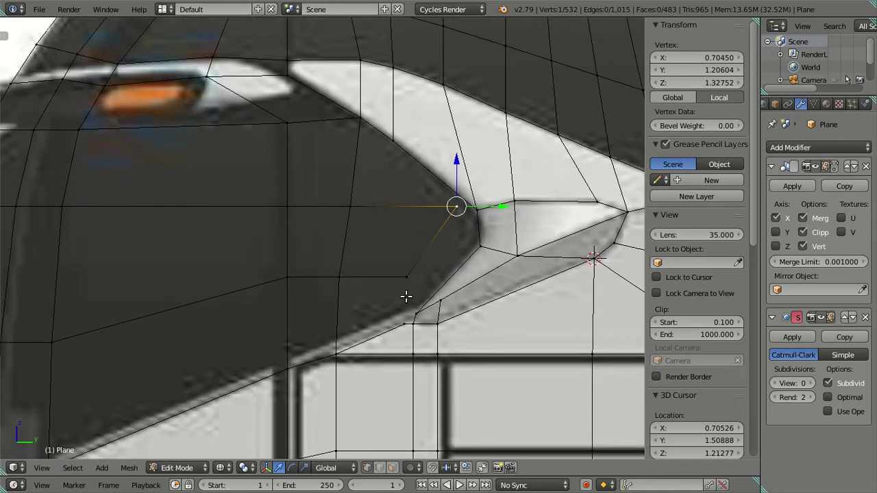
key("KP_3")
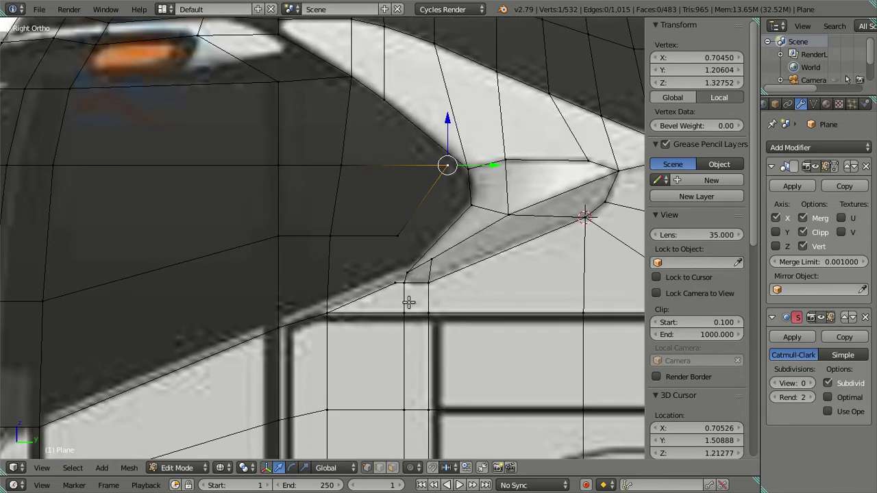
Merge two pairs of vertices at the last selected vertex around the windshield corner
right_click(397, 281, "shift")
key("alt+m")
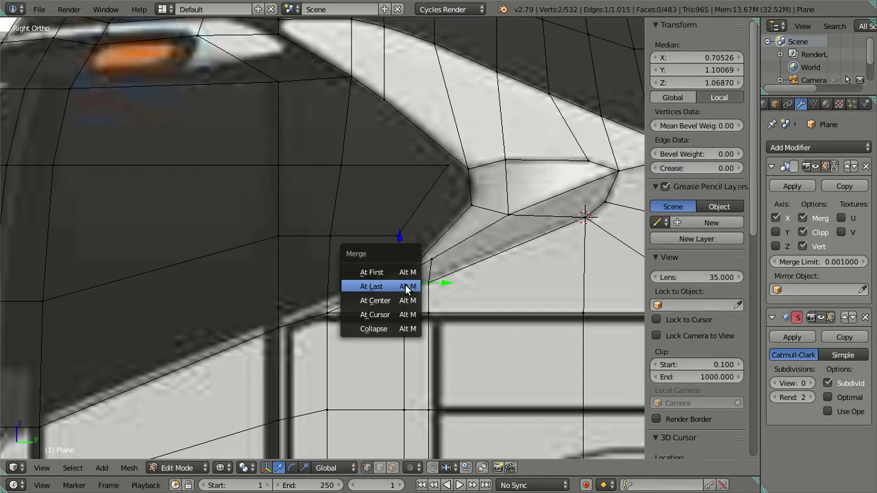
left_click(406, 286)
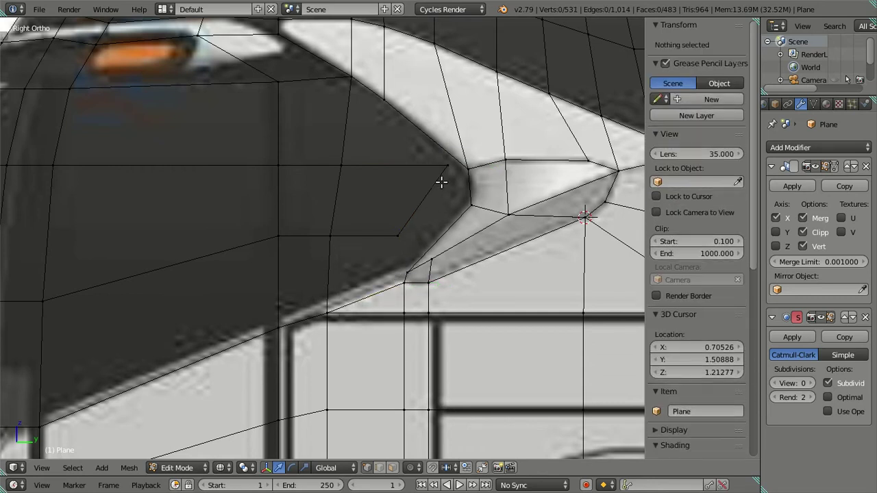
right_click(448, 164)
right_click(468, 168, "shift")
key("alt+m")
left_click(466, 176)
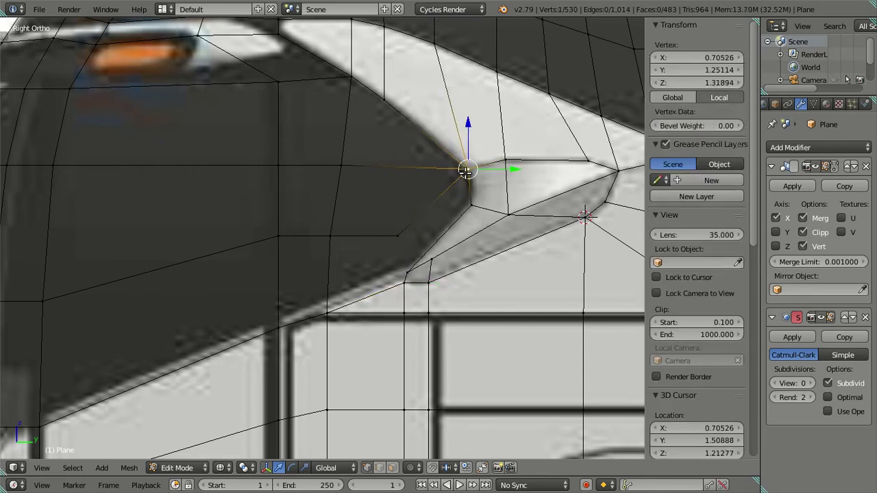
Fill the triangular gap and the adjacent strip gap with new faces
right_click(382, 104)
right_click(344, 142, "shift")
right_click(350, 79, "shift")
right_click(461, 171, "shift")
key("f")
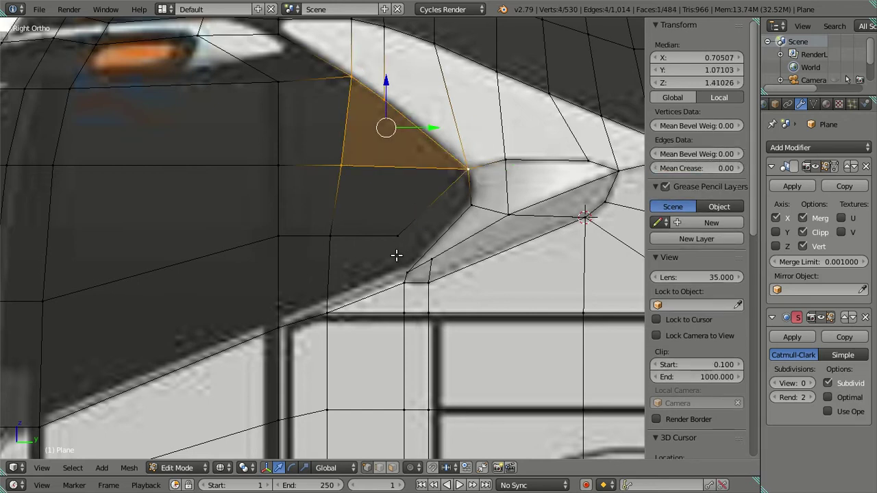
right_click(398, 235)
key("z")
key("z")
right_click(408, 272)
right_click(401, 238, "shift")
key("f")
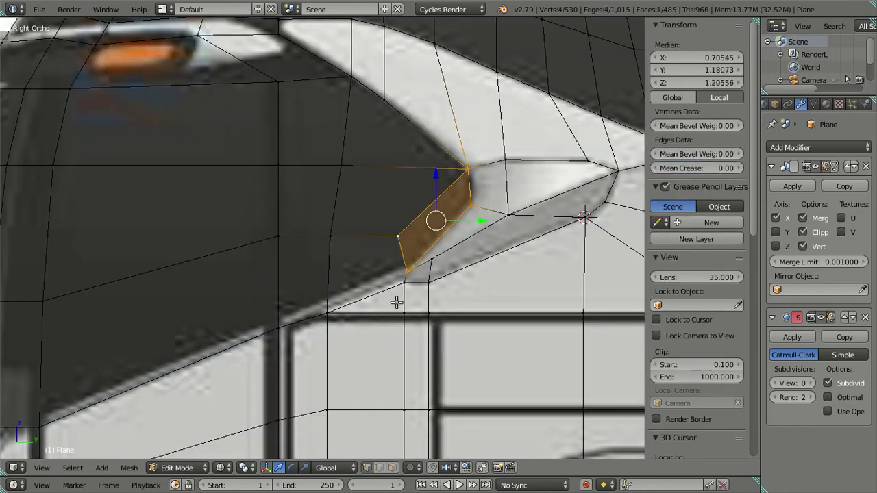
Undo both face fills and reselect vertices along the corner edge, cancelling a small nudge
key("ctrl+z")
key("ctrl+z")
key("ctrl+z")
key("ctrl+z")
key("ctrl+z")
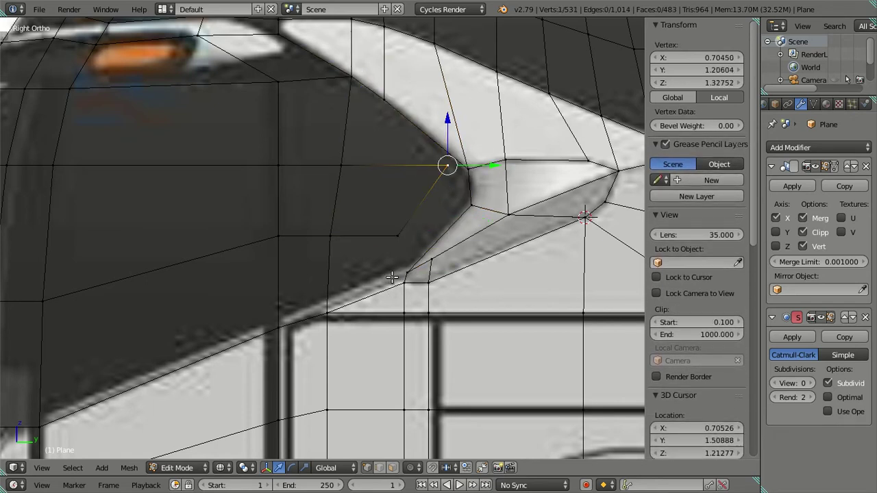
key("ctrl+z")
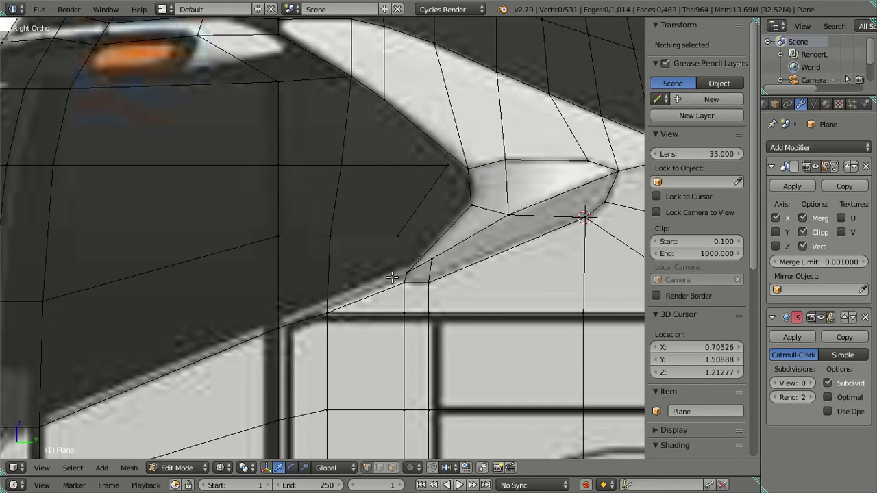
right_click(403, 277)
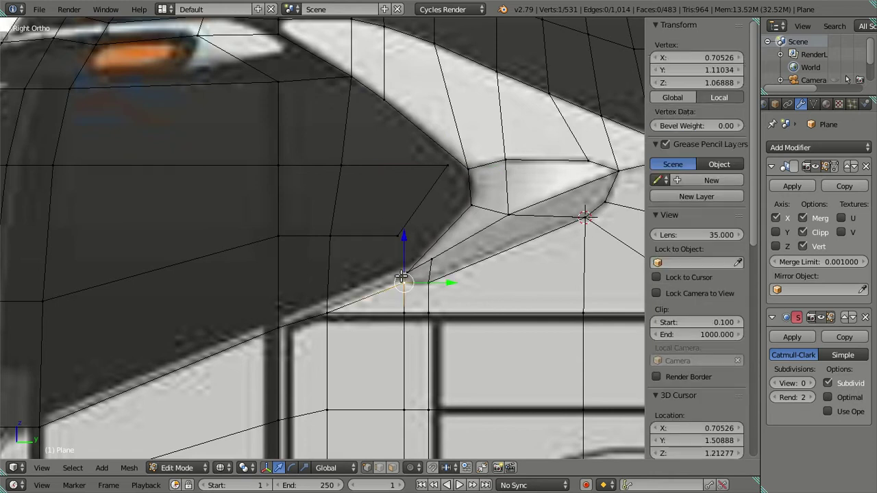
right_click(447, 166)
right_click(398, 235, "shift")
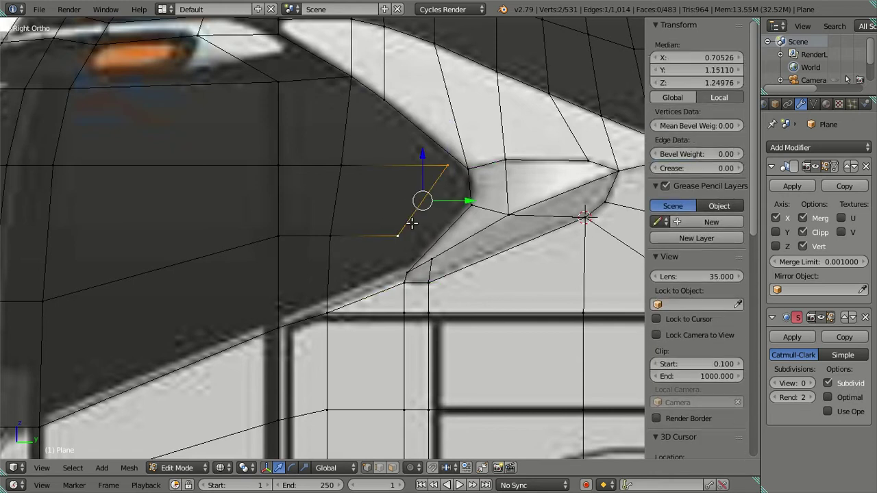
left_click_drag(468, 200, 465, 198)
right_click(464, 199)
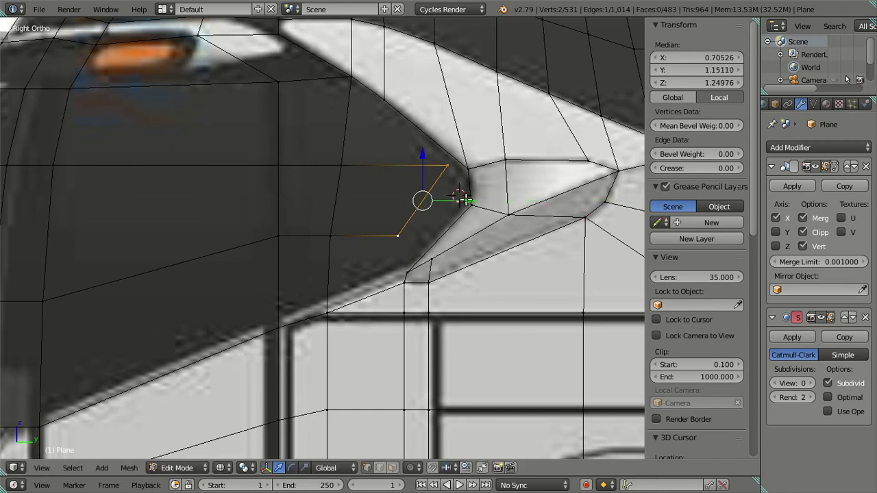
right_click(462, 166)
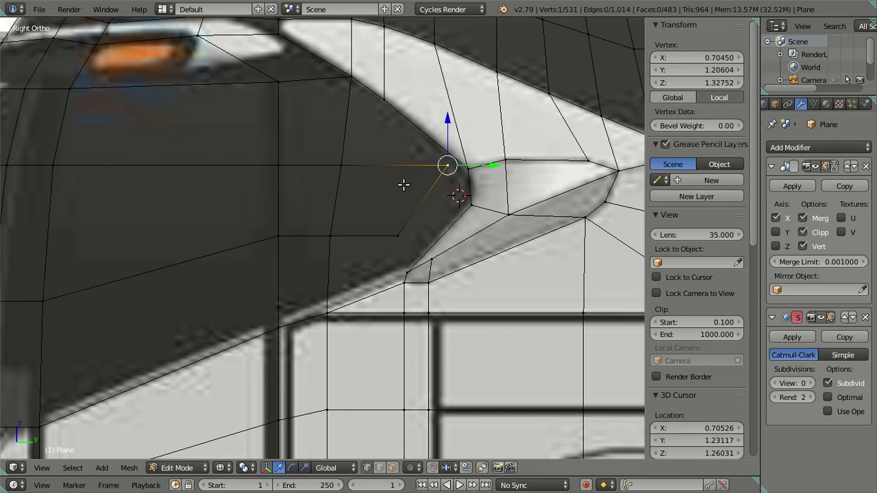
Slide the windshield corner vertex left to the glass edge and select the path around the upper gap
right_click(406, 228, "shift")
right_click(446, 170)
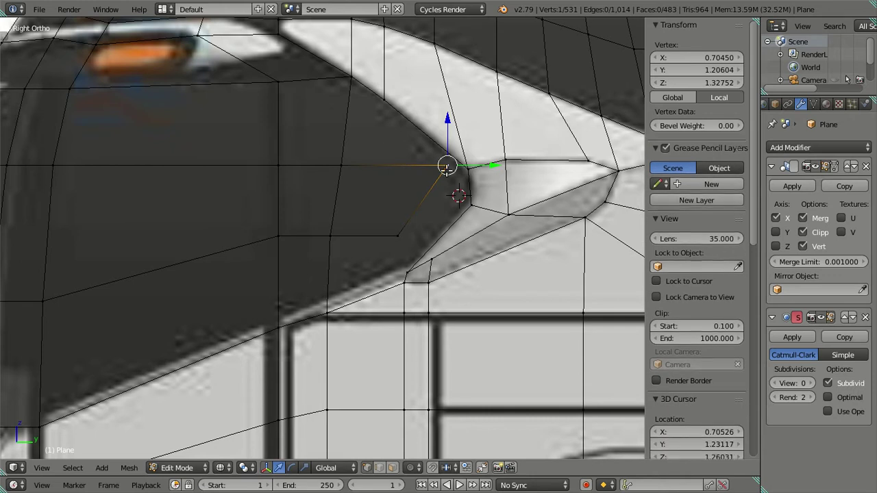
left_click(483, 160)
left_click_drag(484, 164, 445, 161)
left_click(446, 162)
right_click(384, 100)
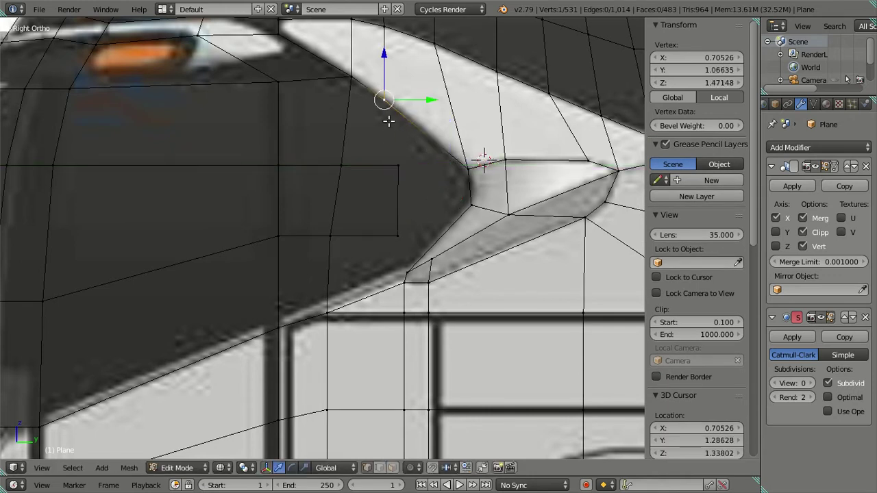
right_click(397, 164, "ctrl")
Fill a face across the upper-gap vertex path, then zoom in on the windshield's lower corner
key("f")
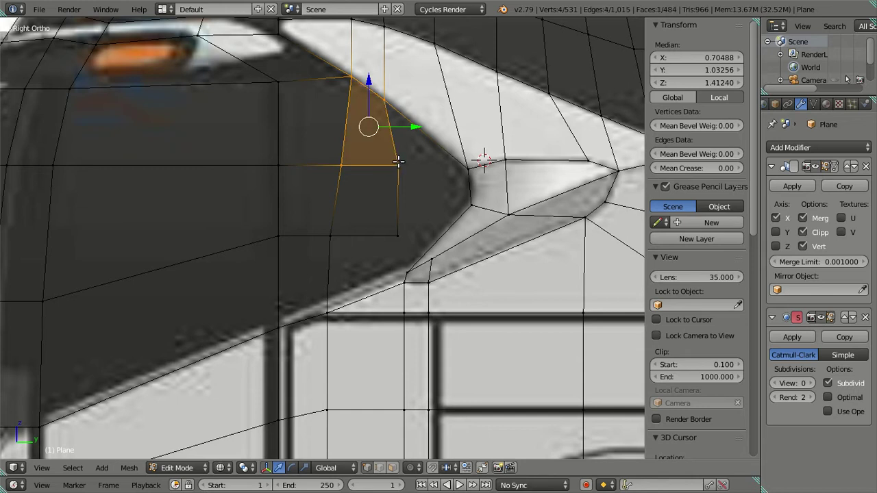
key("a")
scroll(420, 189, "down", 2)
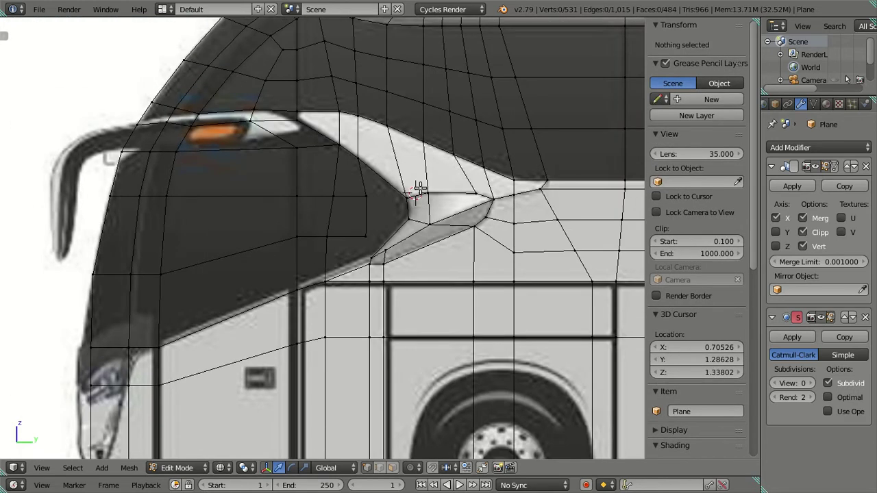
scroll(420, 189, "up", 1)
scroll(420, 189, "up", 2)
scroll(420, 189, "down", 2)
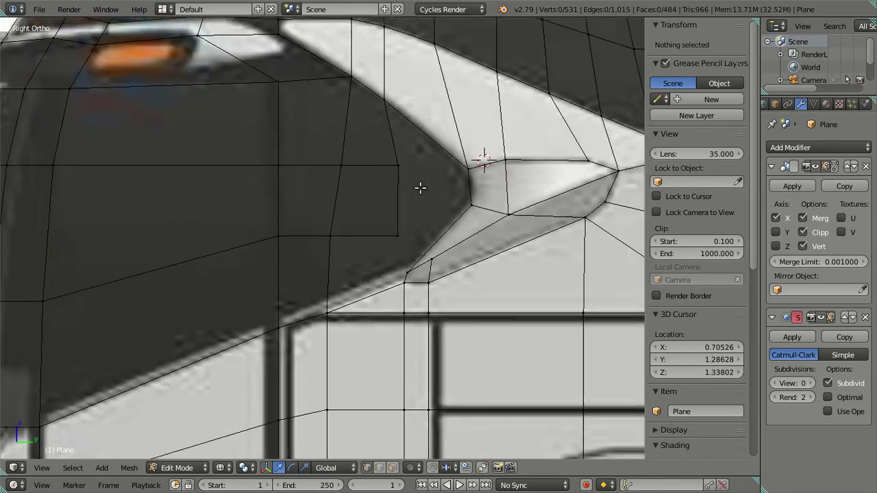
scroll(420, 189, "down", 1)
scroll(420, 188, "up", 2)
scroll(418, 277, "up", 1)
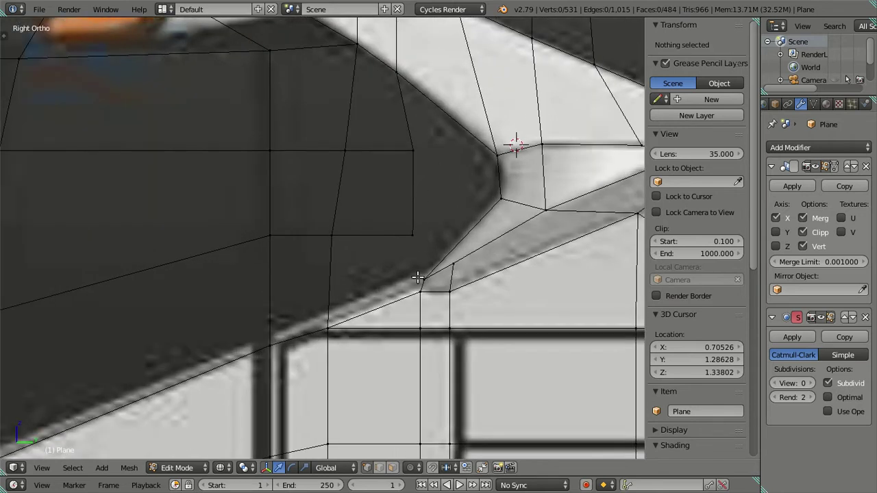
Shift the short vertical edge inside the corner slightly right along Y
right_click(413, 196)
key("g")
right_click(468, 215)
key("g")
key("y")
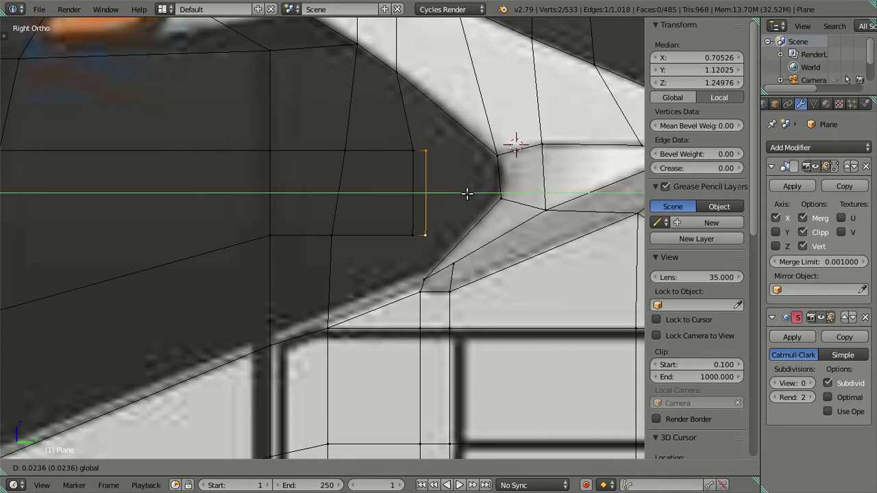
left_click(464, 193)
Fill faces across the lower four-vertex gap and the next vertical vertex path
right_click(413, 236)
right_click(416, 288, "ctrl")
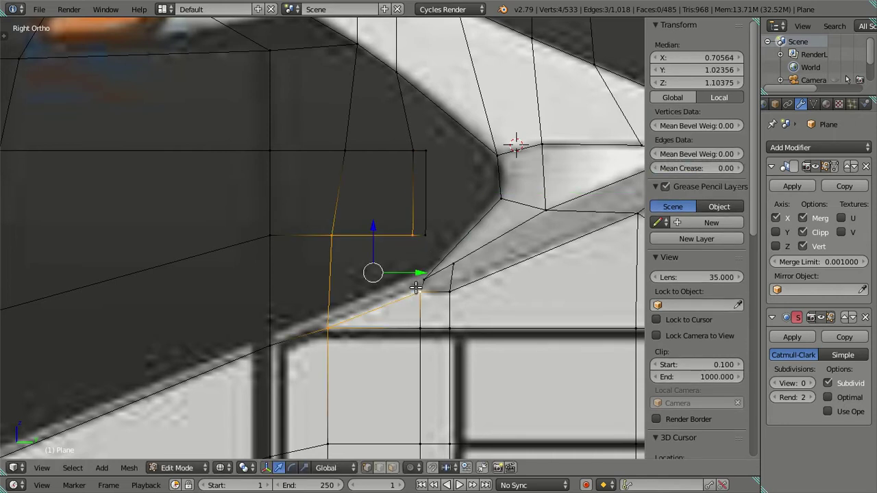
key("f")
right_click(420, 274)
right_click(433, 254, "ctrl")
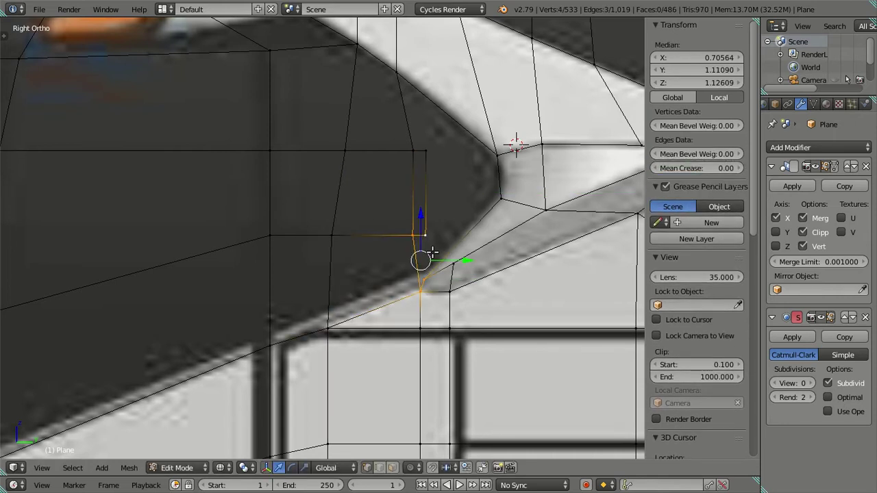
key("f")
key("a")
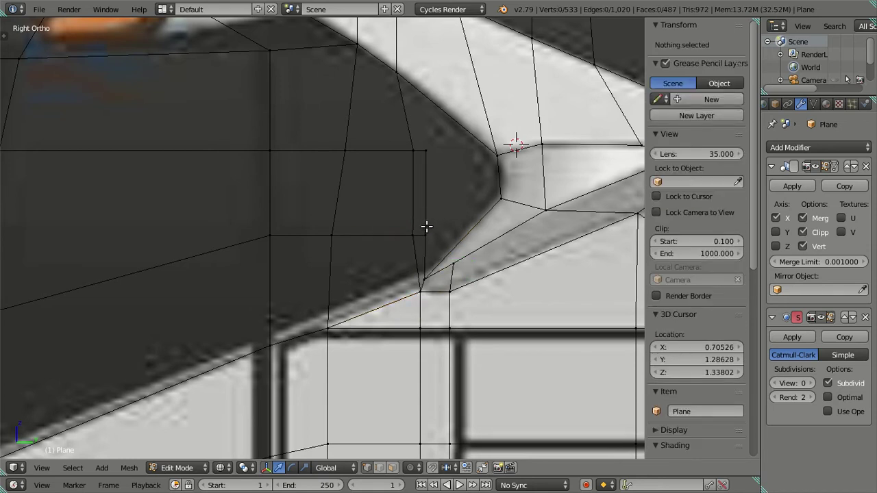
Move the new edge's vertex up toward the corner tip and shift the vertex below sideways along Y
right_click(442, 237)
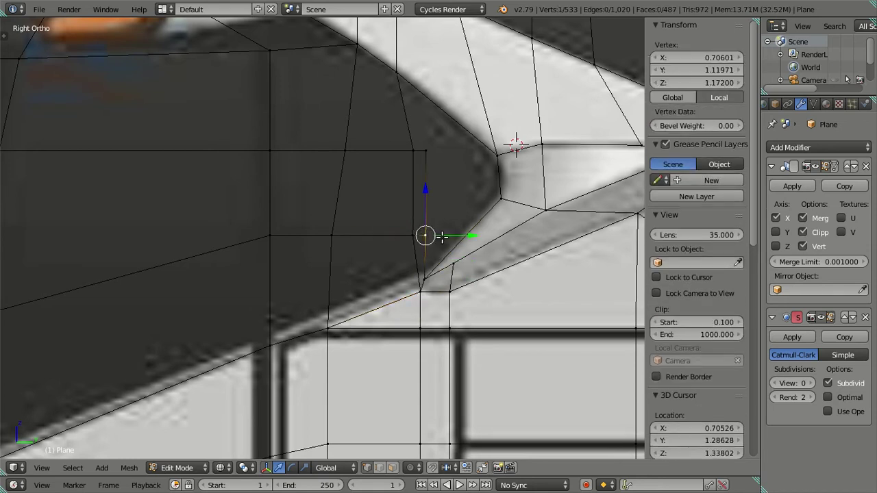
key("g")
left_click(440, 166)
key("g")
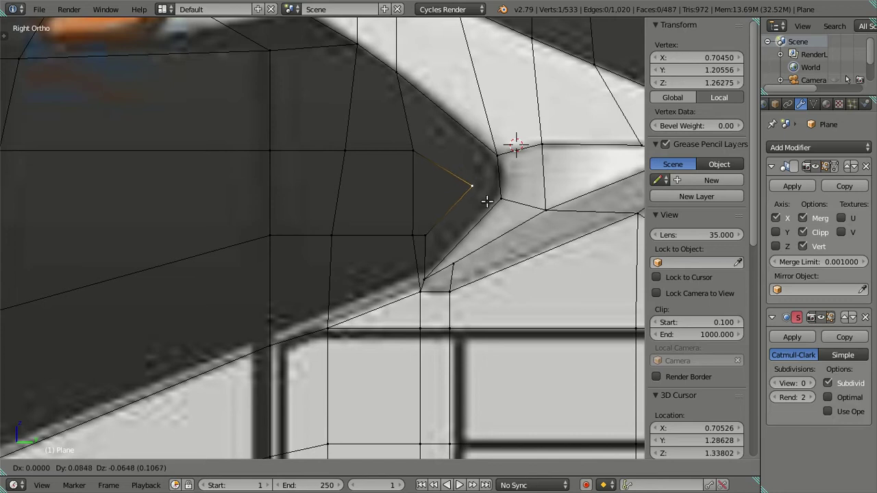
left_click(486, 201)
right_click(409, 236)
key("g")
key("y")
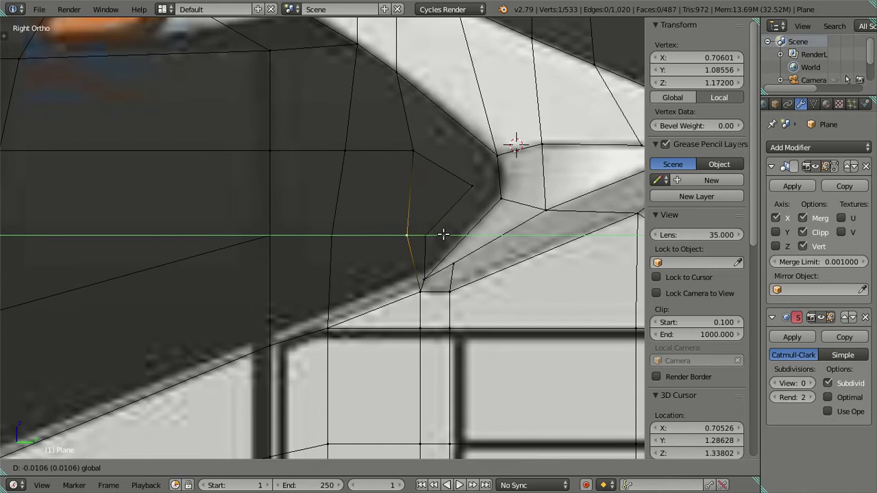
left_click(443, 235)
Fill the four-vertex gap beside the corner, inspecting and redoing the face once
right_click(486, 201, "alt")
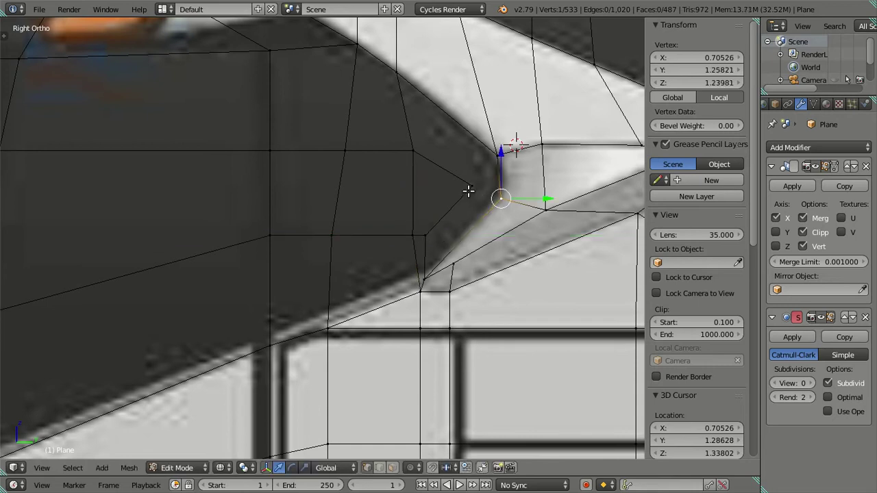
key("f")
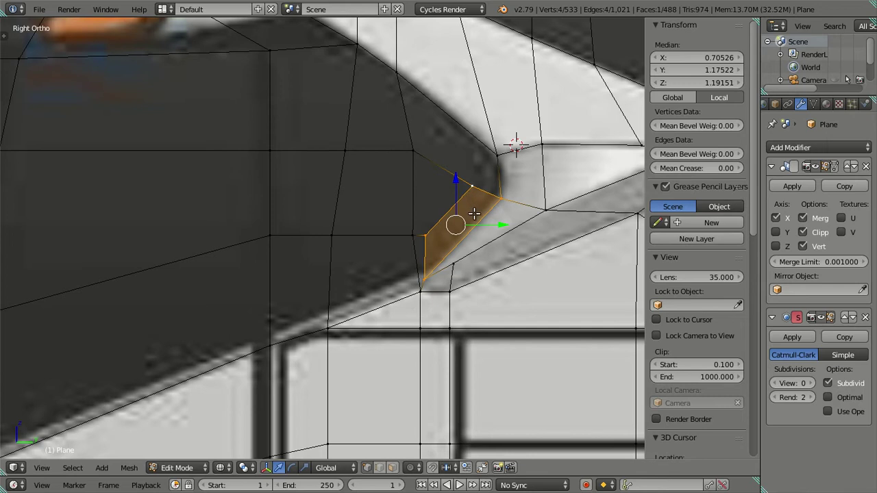
middle_click_drag(474, 214, 451, 240)
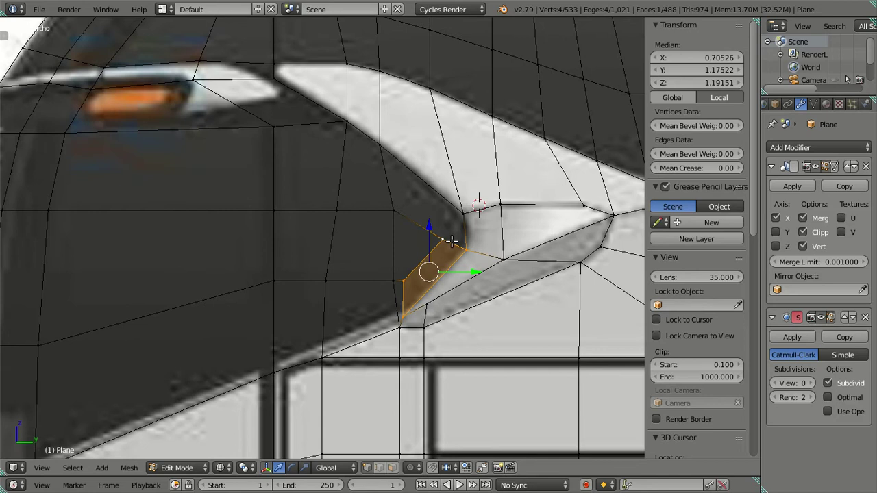
key("ctrl+z")
key("ctrl+z")
key("ctrl+z")
key("ctrl+z")
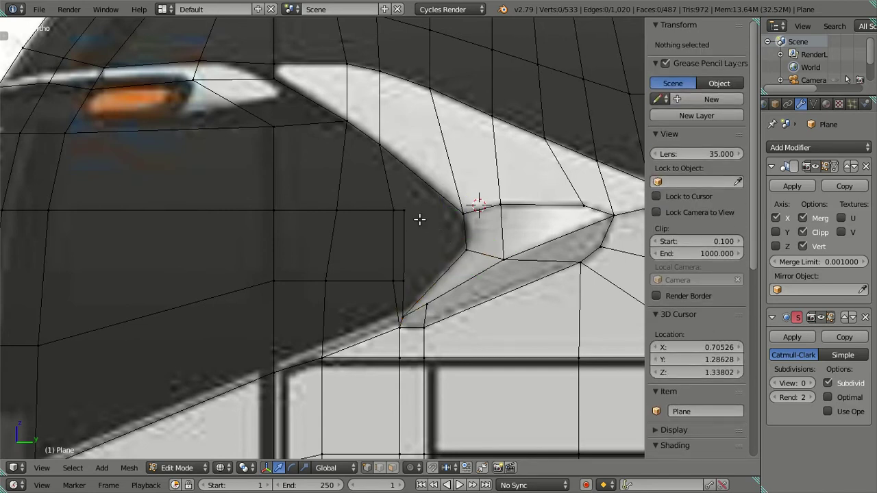
key("ctrl+z")
key("ctrl+z")
key("ctrl+z")
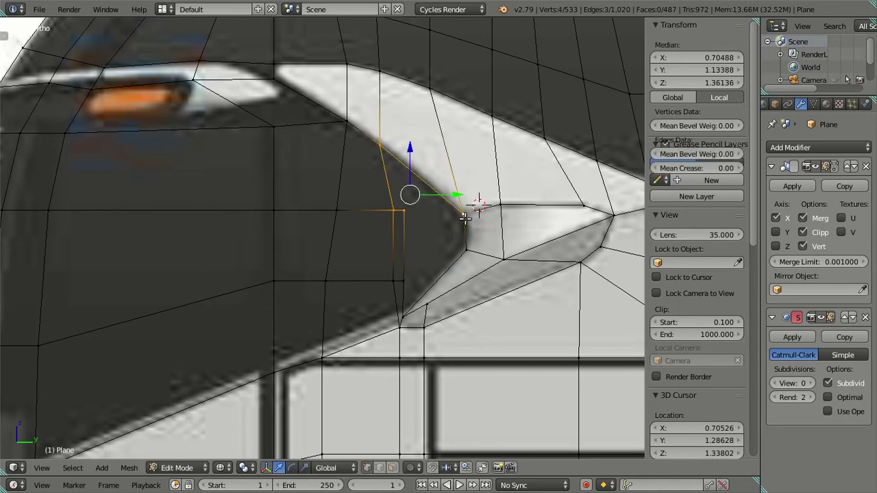
key("ctrl+z")
key("f")
key("a")
Fill a face between the four vertices bordering the upper gap, then check the trim's lower-tip vertices
scroll(456, 253, "up", 3)
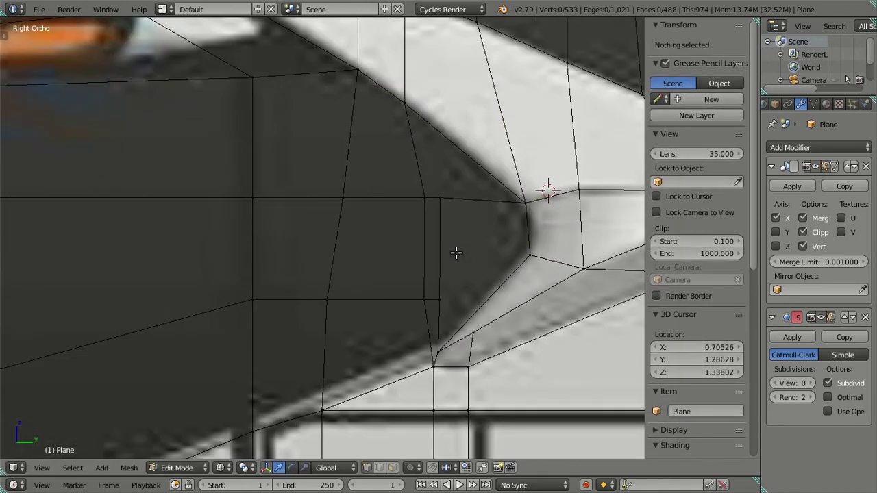
middle_click_drag(456, 253, 433, 217, "shift")
right_click(417, 255)
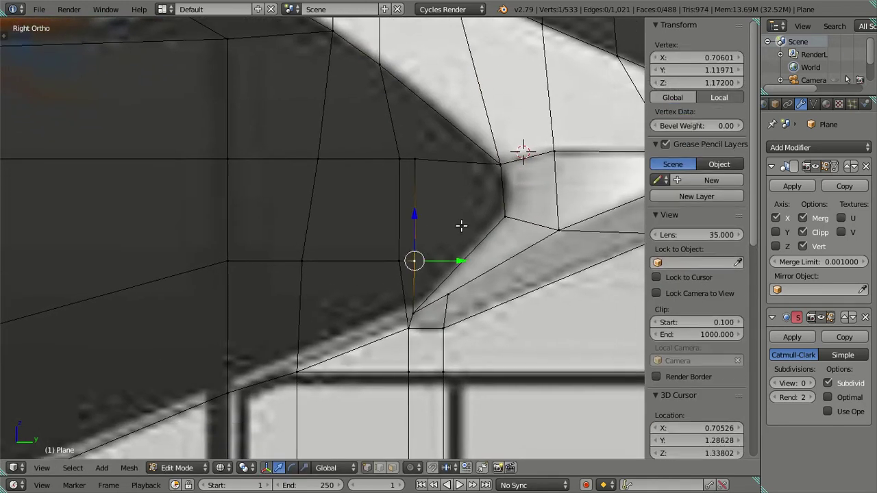
right_click(498, 215, "shift")
right_click(498, 168, "shift")
right_click(424, 165, "shift")
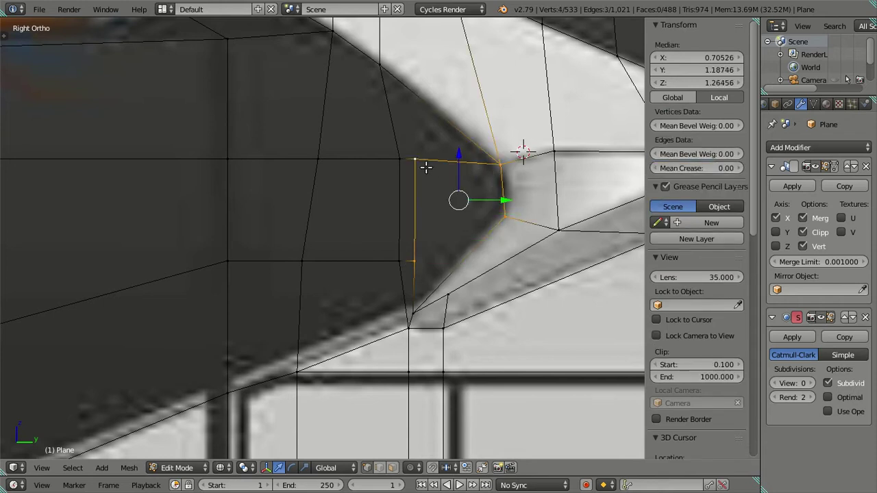
key("f")
key("a")
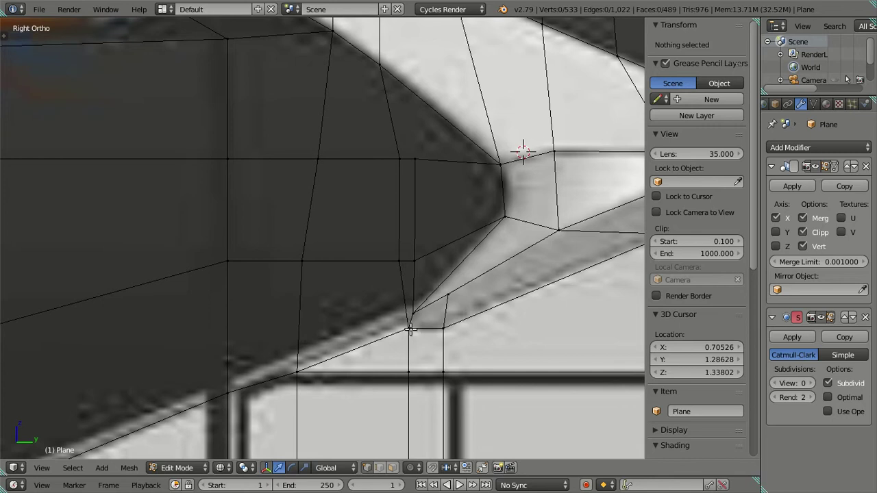
right_click(409, 330)
right_click(412, 313, "shift")
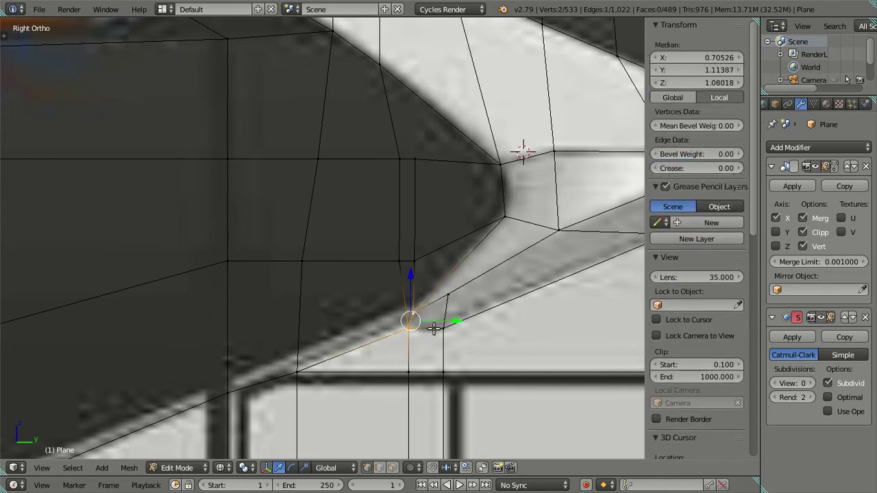
key("a")
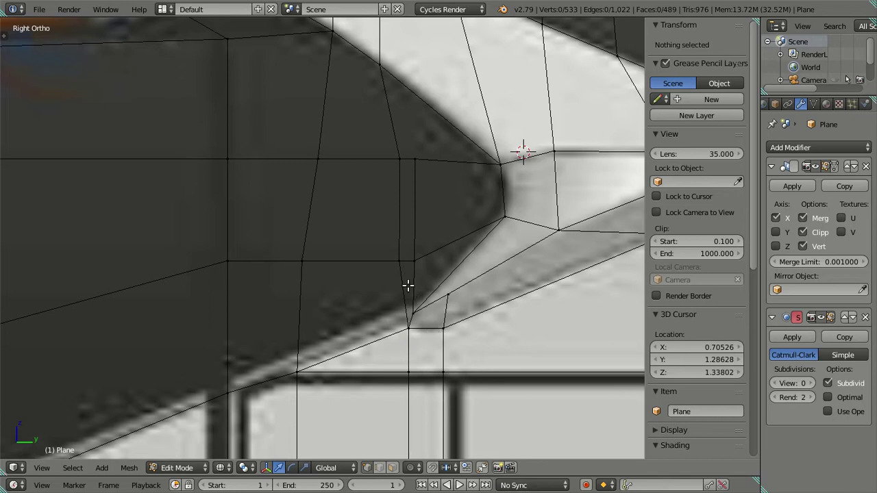
Undo recent edits, then extrude a new vertex from the lower front corner along Y to the bumper edge
key("ctrl+z")
key("ctrl+z")
key("ctrl+z")
key("ctrl+z")
key("ctrl+z")
key("ctrl+z")
key("ctrl+z")
key("ctrl+z")
key("ctrl+z")
key("ctrl+z")
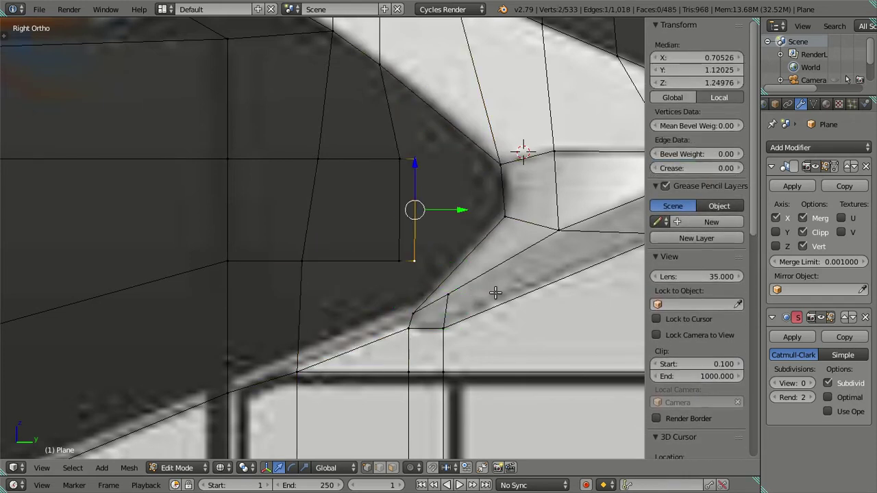
key("ctrl+z")
key("ctrl+z")
key("ctrl+z")
key("ctrl+z")
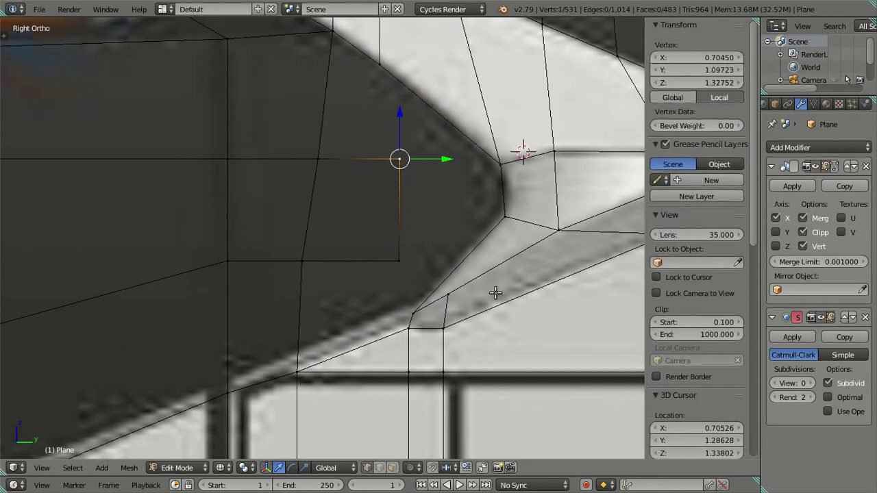
right_click(406, 333)
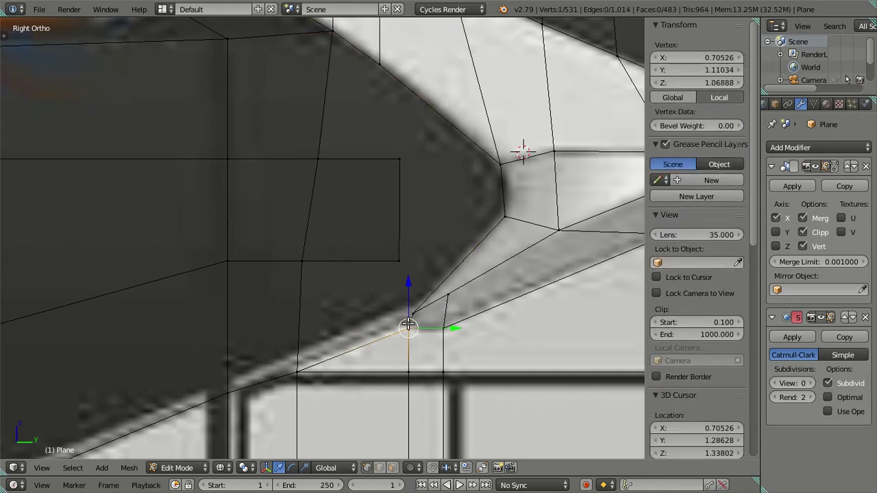
key("e")
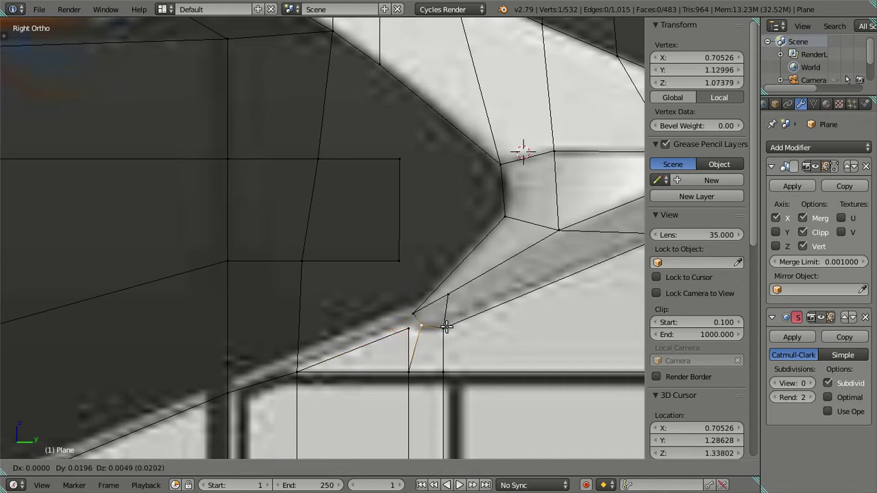
right_click(444, 326)
key("g")
key("y")
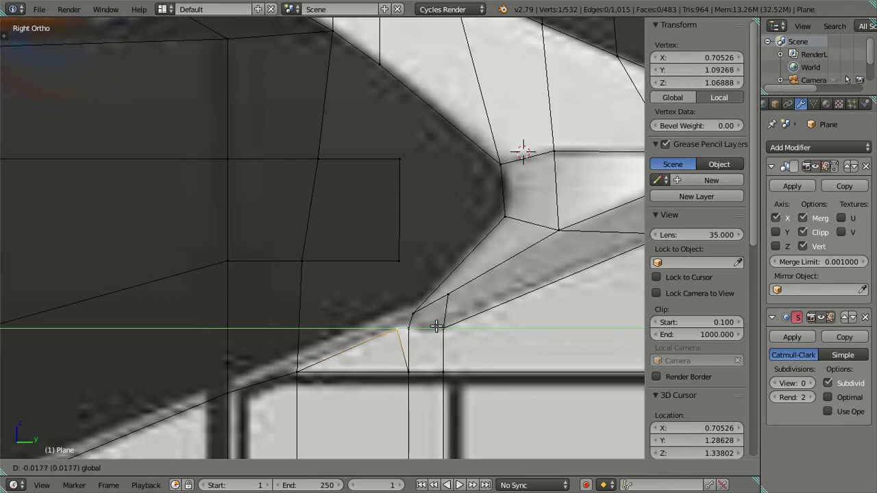
left_click(439, 326)
Connect the two corner vertices with a new edge using J
right_click(399, 327, "shift")
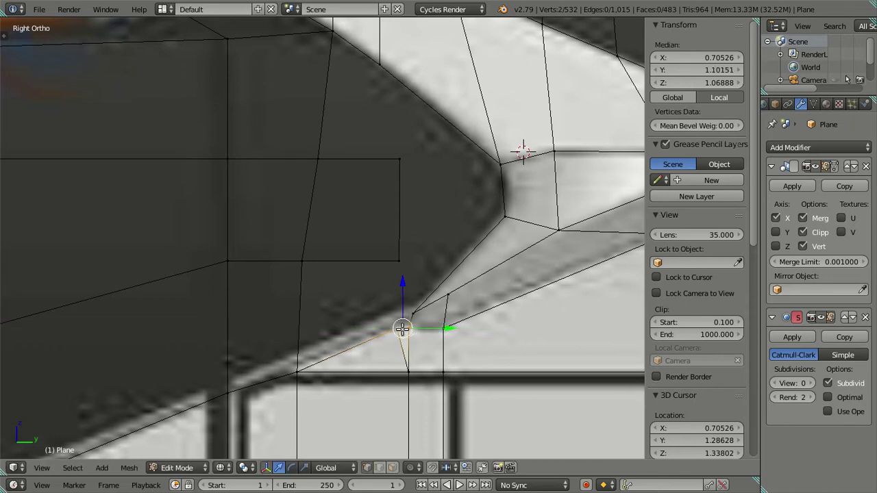
right_click(407, 370, "shift")
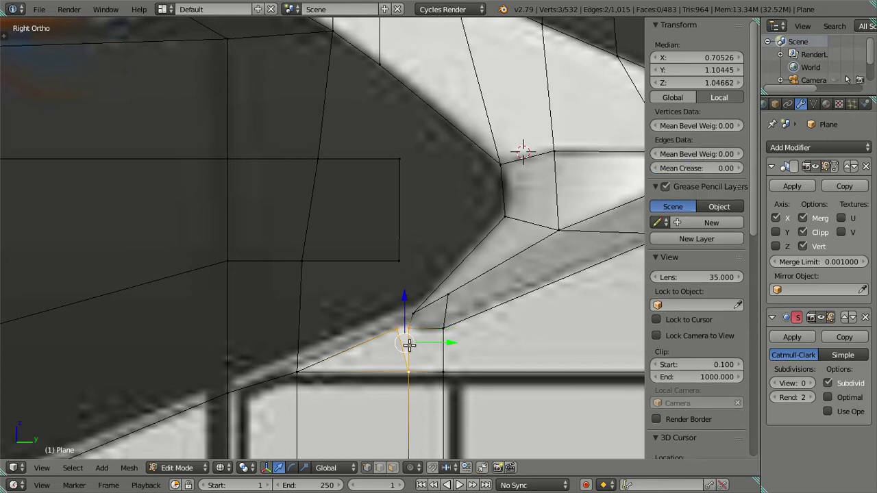
right_click(407, 370)
right_click(398, 328, "shift")
key("j")
Dissolve the selected corner vertices, then undo the dissolve
key("x")
key("Escape")
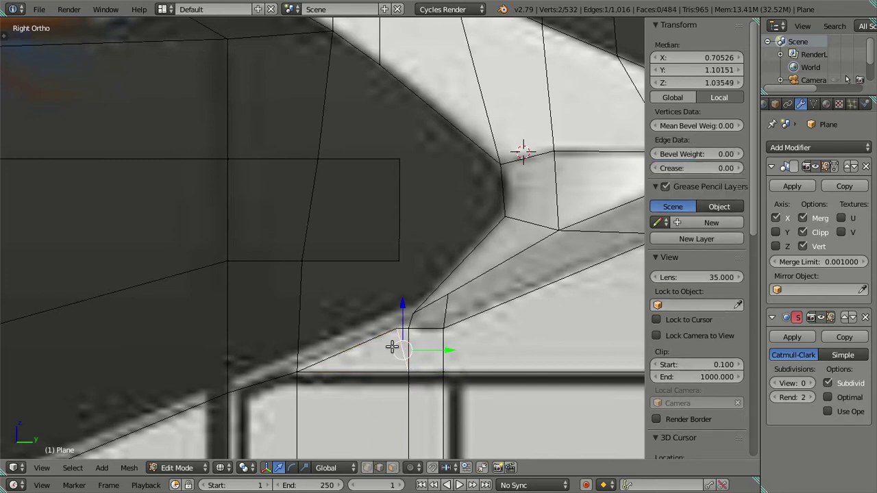
key("x")
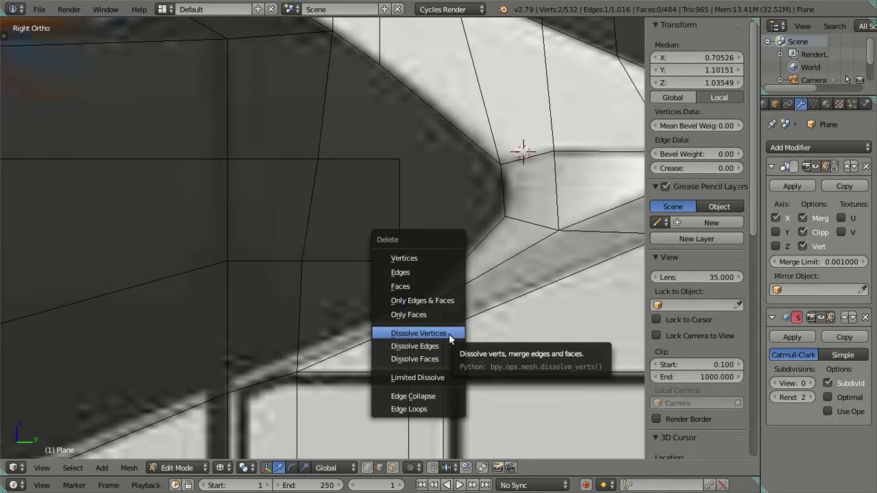
left_click(448, 334)
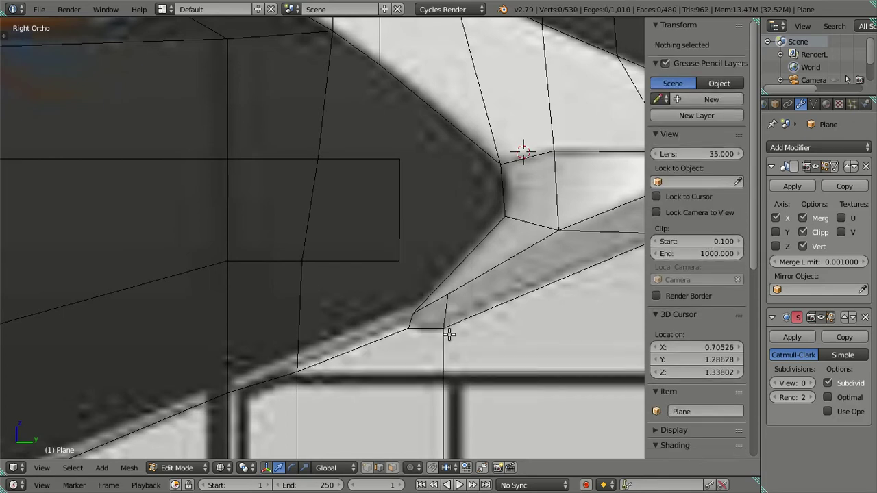
key("ctrl+z")
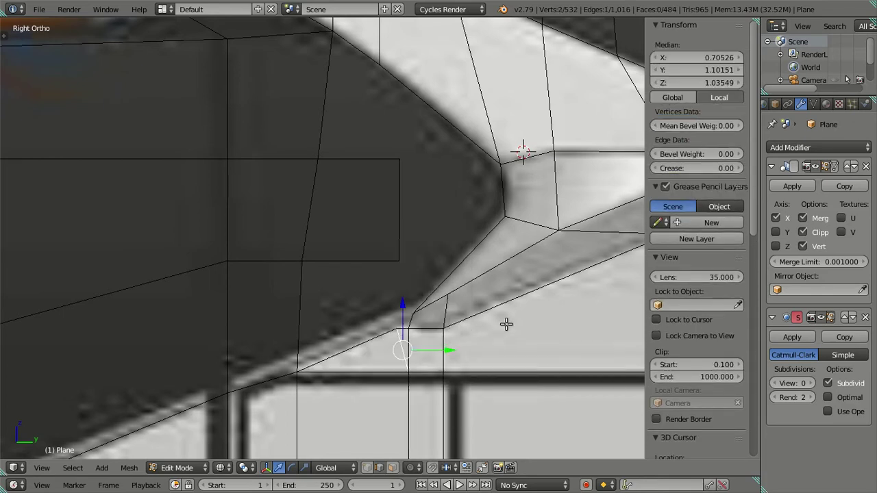
Delete the stray corner edge and show the mesh in solid shading in vertex select mode
key("x")
left_click(541, 262)
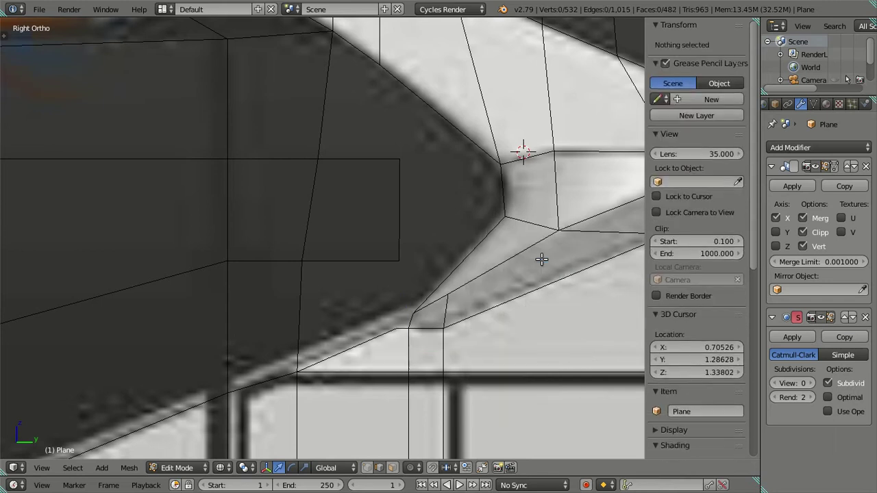
key("x")
key("z")
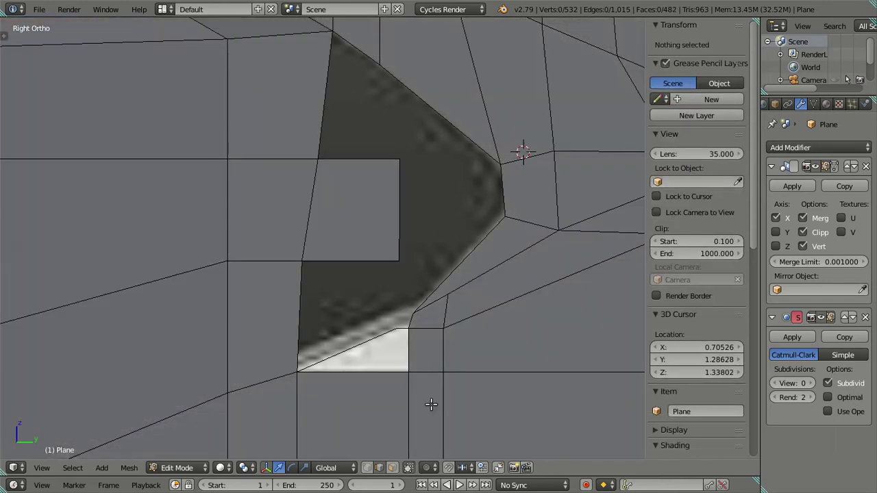
left_click(392, 468)
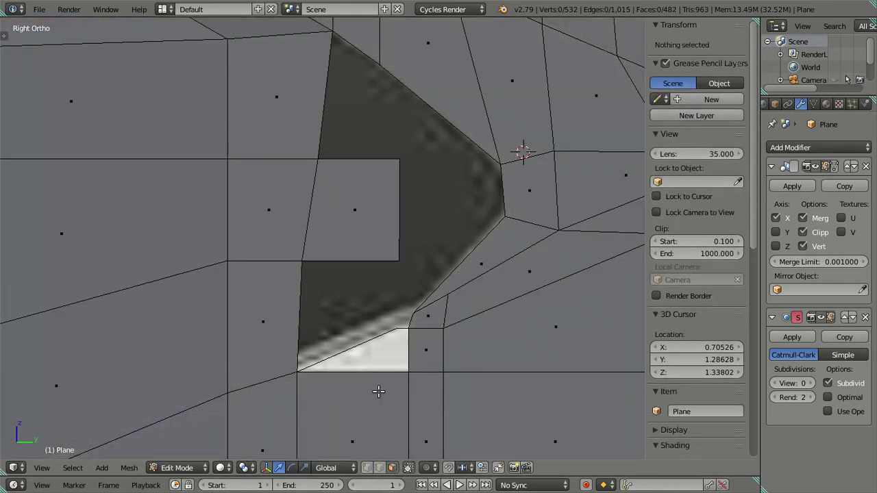
left_click(367, 468)
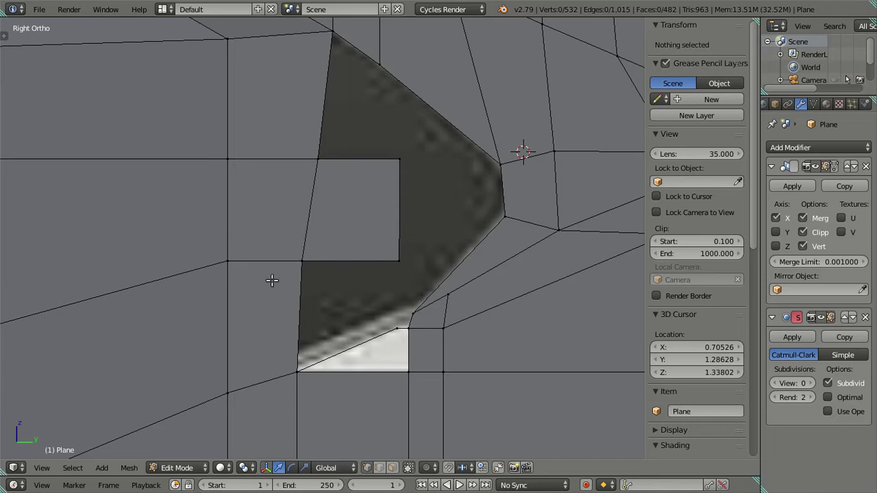
Fill the three open gaps at the lower front corner with new faces
left_click(402, 367, "alt")
left_click(297, 369, "shift")
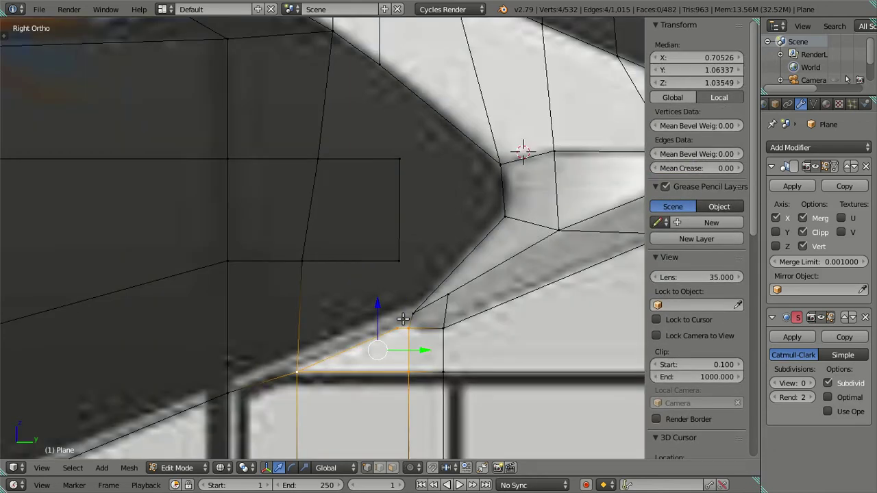
key("f")
left_click(400, 331)
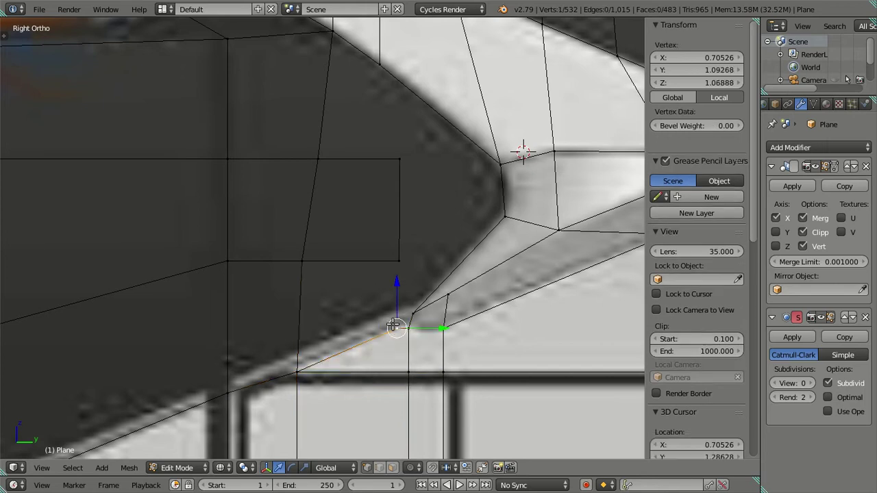
left_click(393, 265, "alt")
key("f")
key("a")
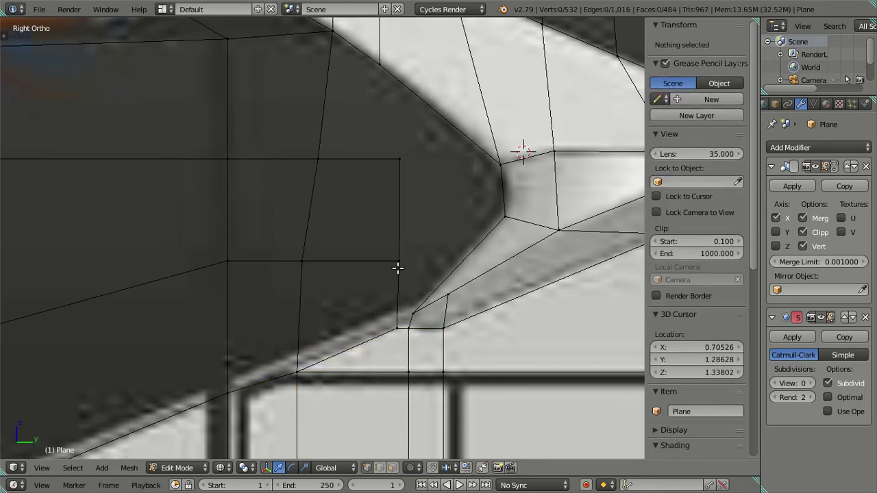
left_click(400, 159)
left_click(379, 64, "ctrl")
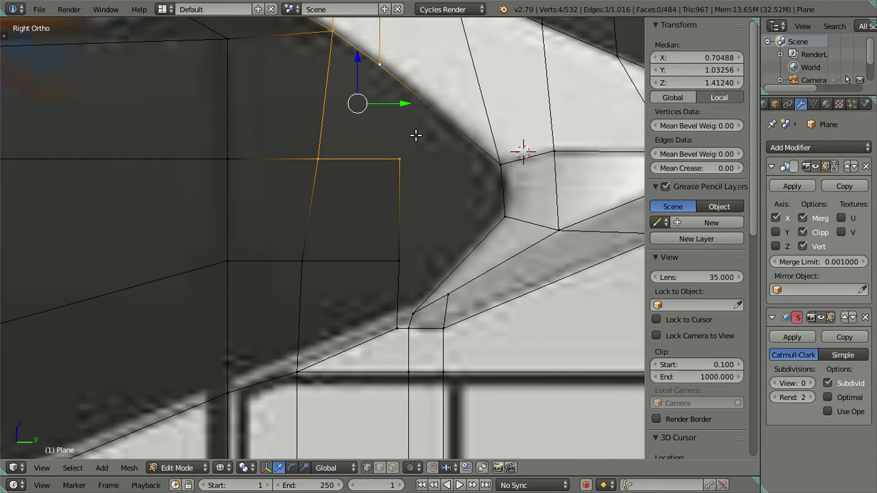
key("f")
Extrude the vertical corner edge along Y toward the bumper tip
left_click(401, 255)
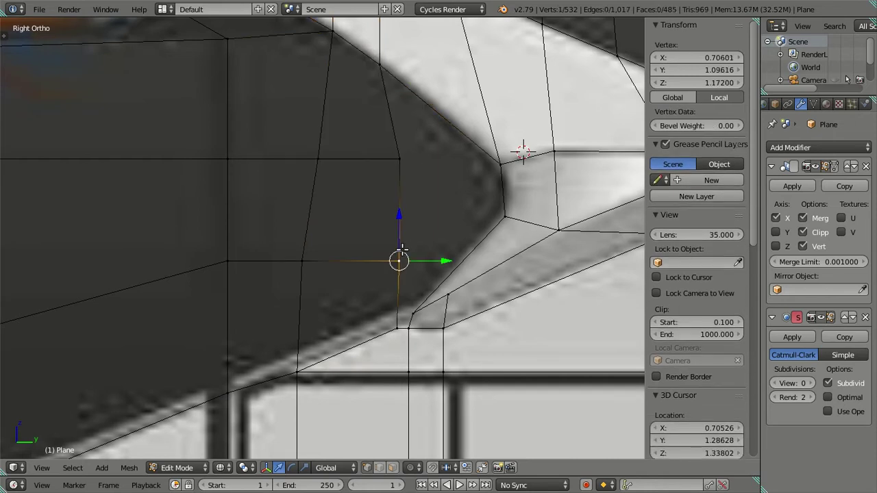
right_click(393, 162, "shift")
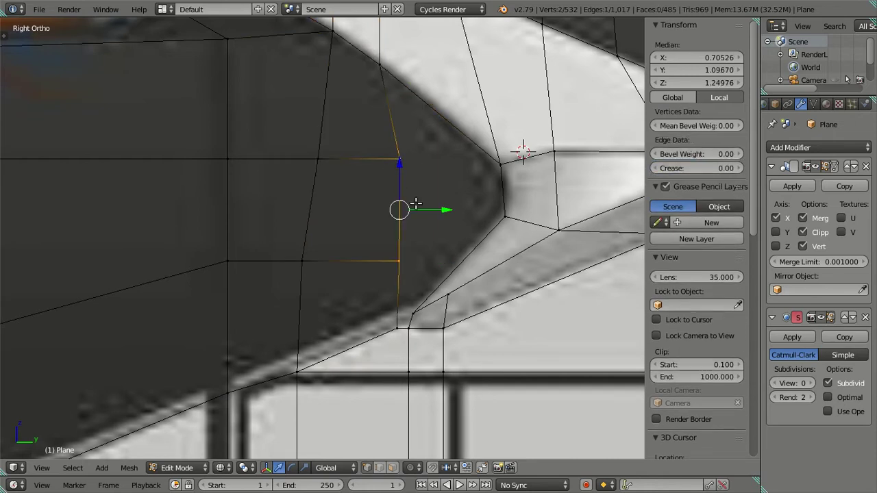
key("e")
key("Escape")
key("g")
key("y")
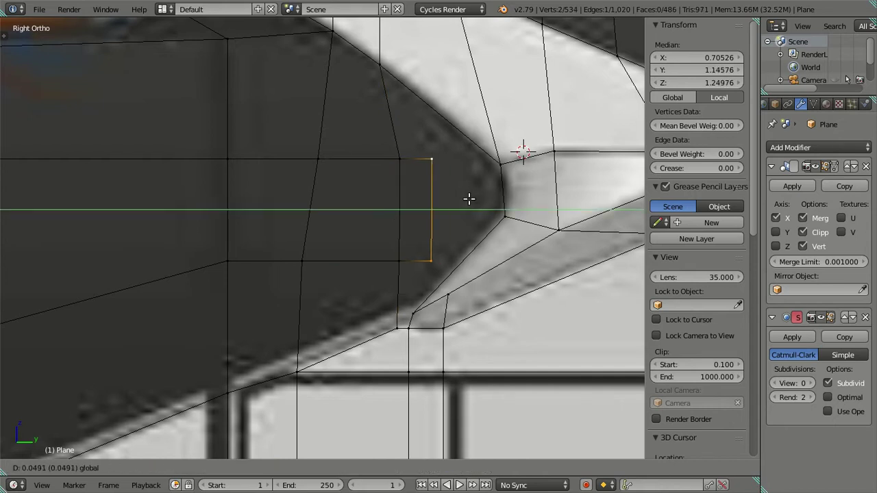
left_click(468, 198)
Move the top and bottom new vertices vertically onto the bumper outline
right_click(435, 159)
key("g")
key("z")
left_click(446, 123)
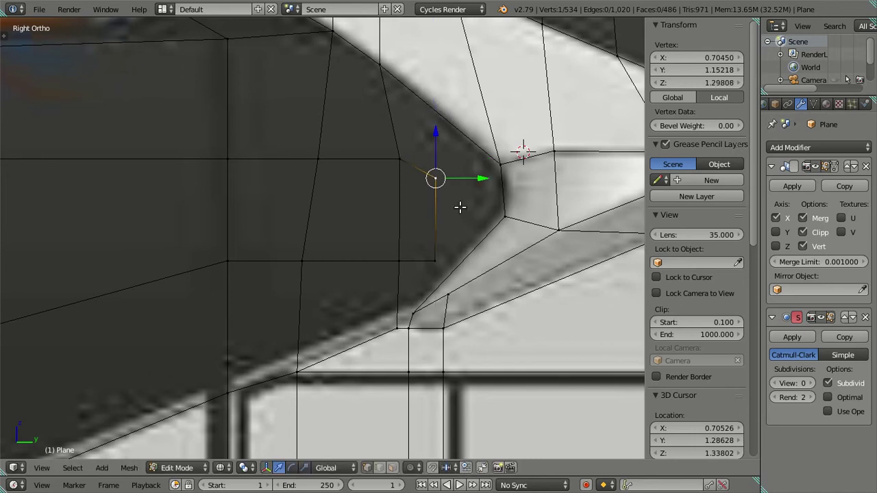
right_click(444, 248)
key("g")
key("z")
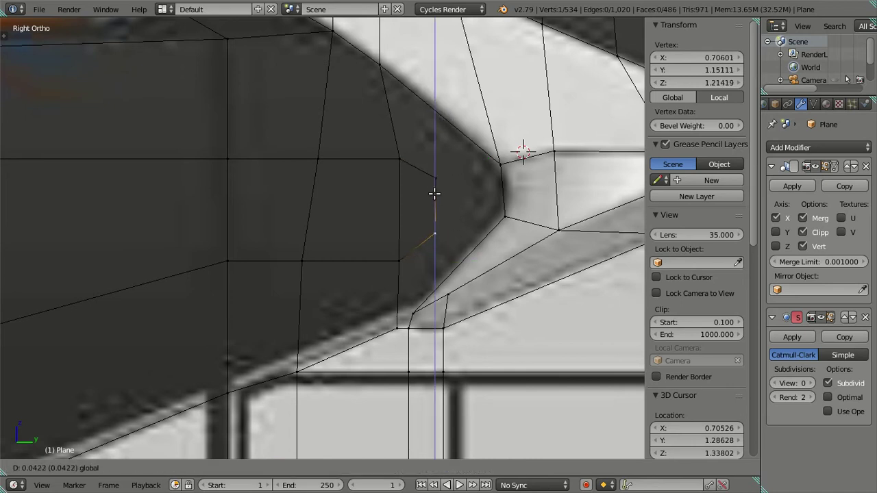
left_click(435, 192)
Push the new edge forward along Y to the bumper tip and raise it to match
right_click(440, 205, "shift")
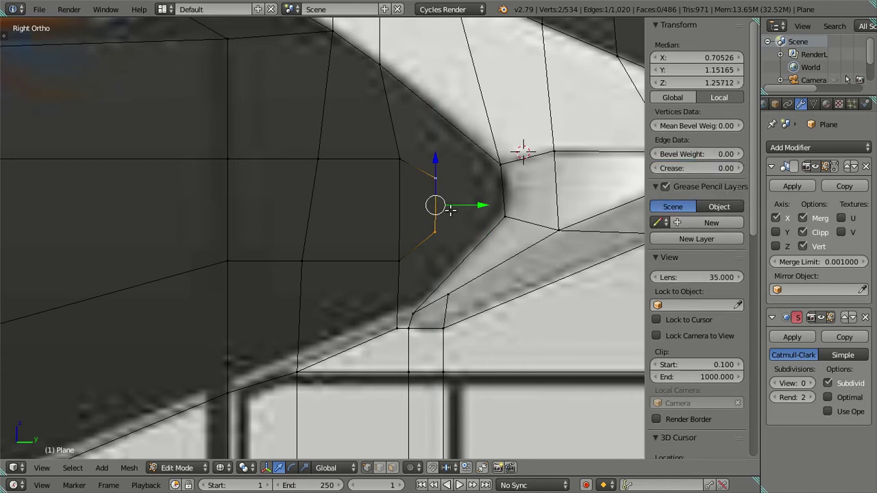
key("g")
key("y")
left_click(486, 200)
key("g")
key("z")
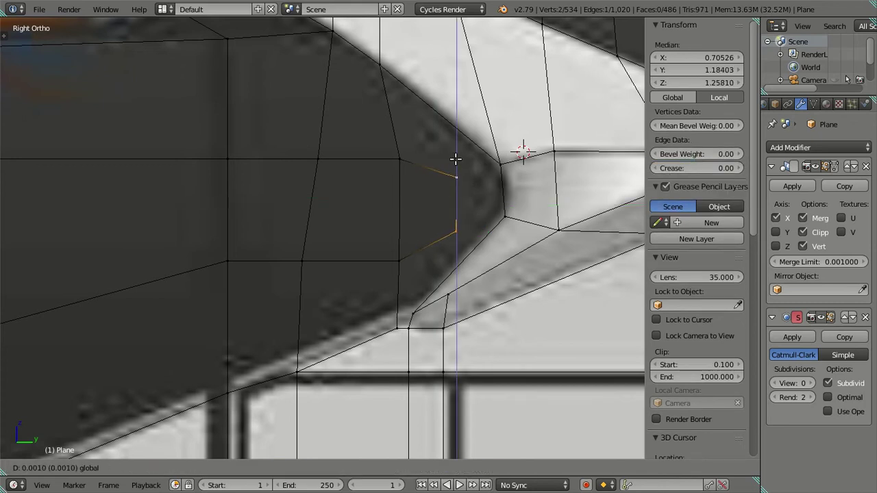
left_click(456, 156)
Fill the two remaining gaps near the bumper tip with faces
right_click(463, 175, "alt")
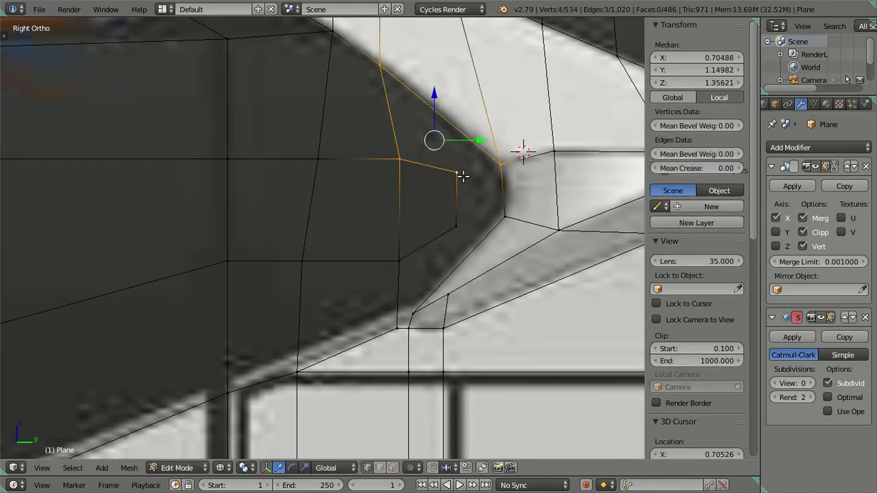
key("f")
right_click(459, 224)
right_click(499, 217, "alt")
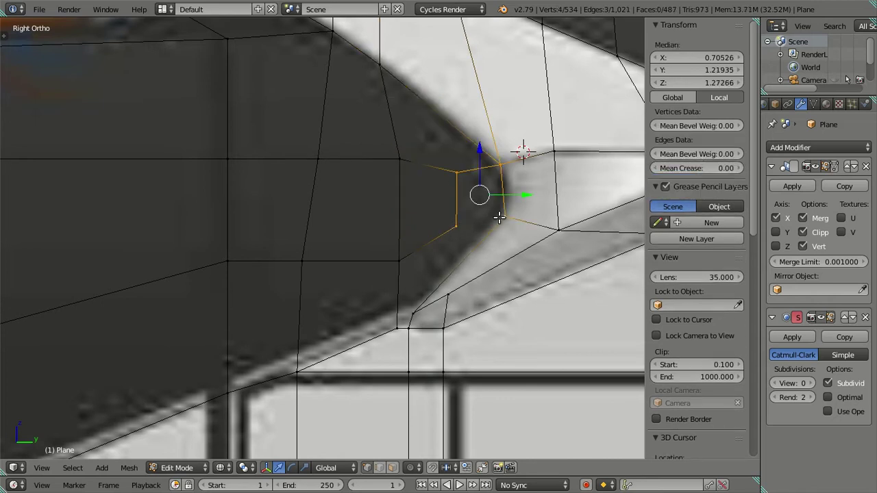
key("f")
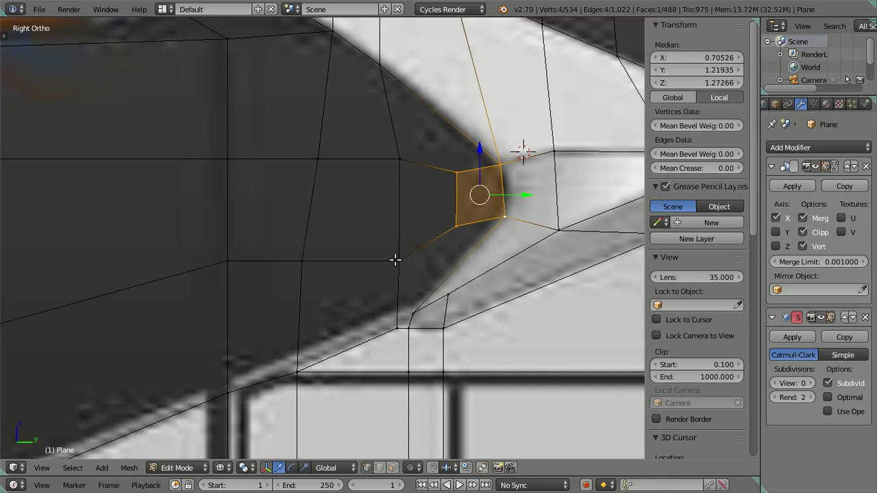
Merge the two stray vertices below the windscreen curve at the last selected one
key("z")
key("z")
right_click(404, 260, "alt")
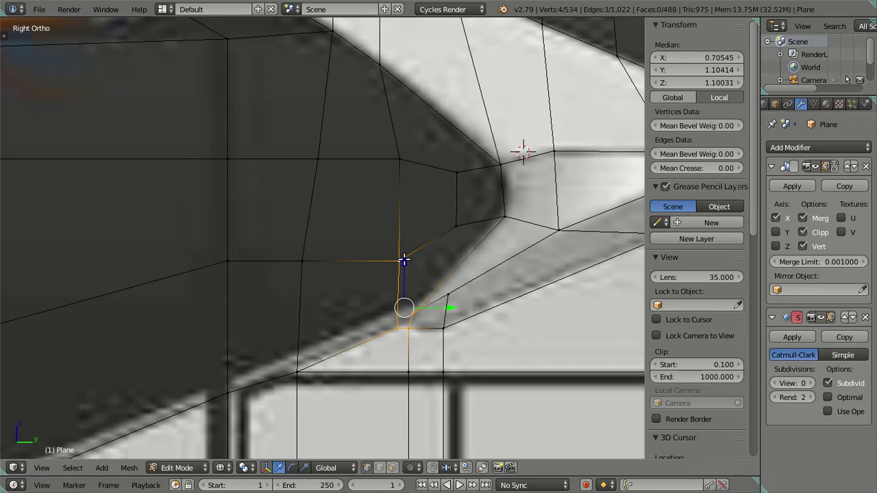
right_click(414, 333)
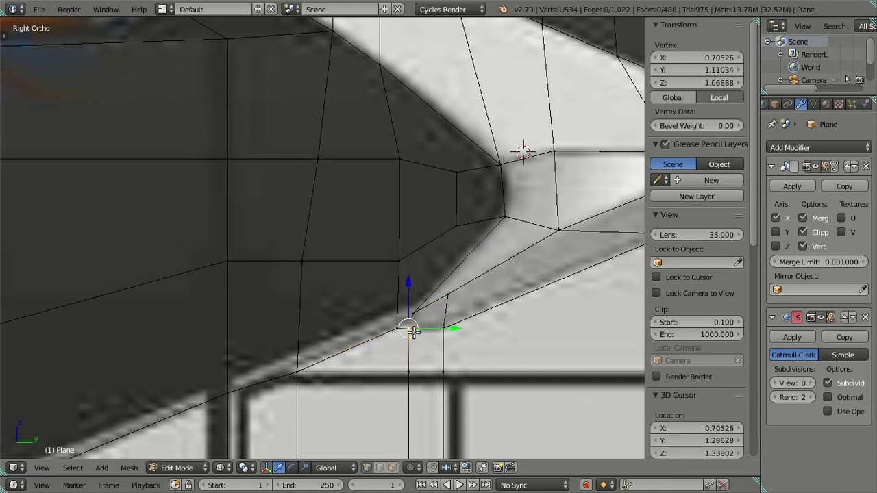
right_click(398, 333, "shift")
key("alt+m")
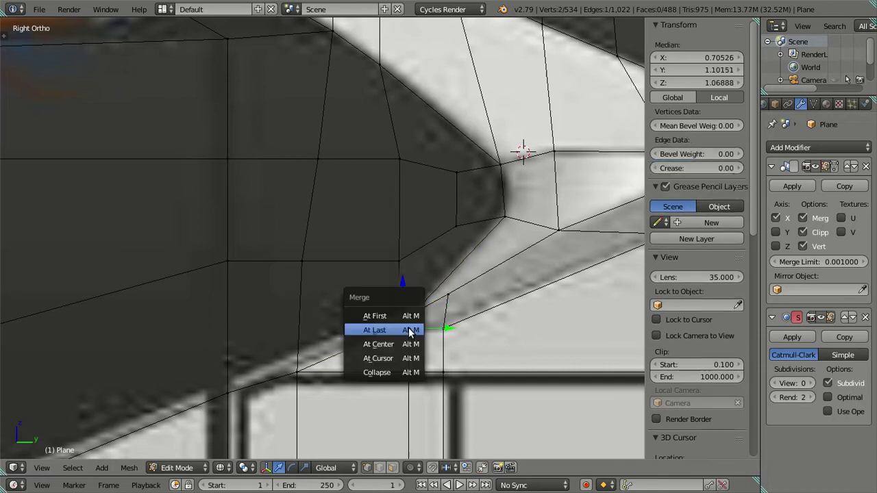
left_click(407, 328)
Extrude a new corner vertex and fill the two gaps with quad faces
key("e")
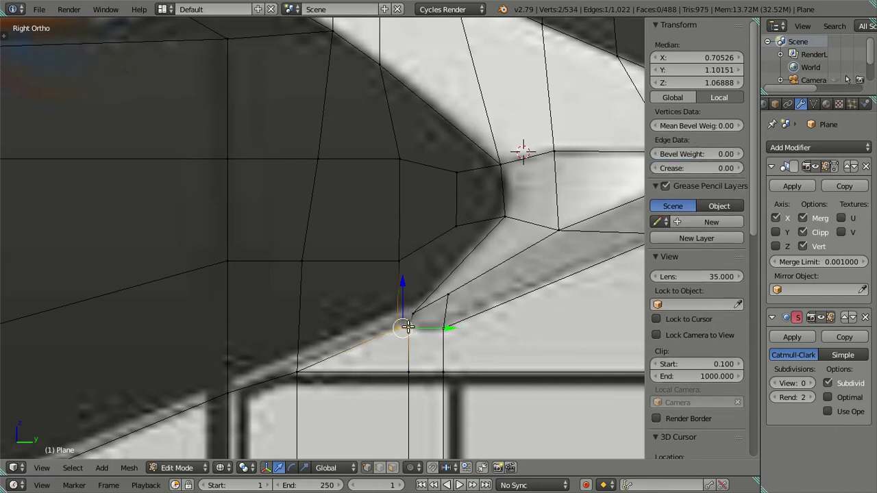
left_click(405, 284)
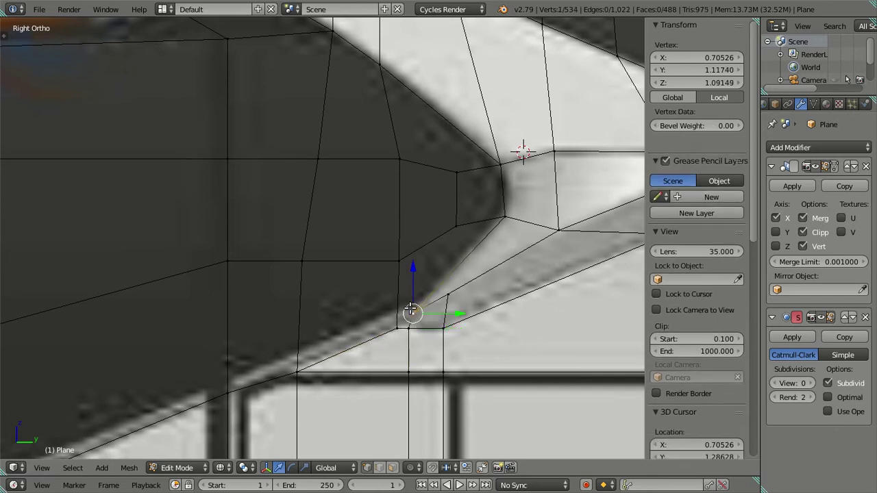
right_click(398, 265, "ctrl")
key("f")
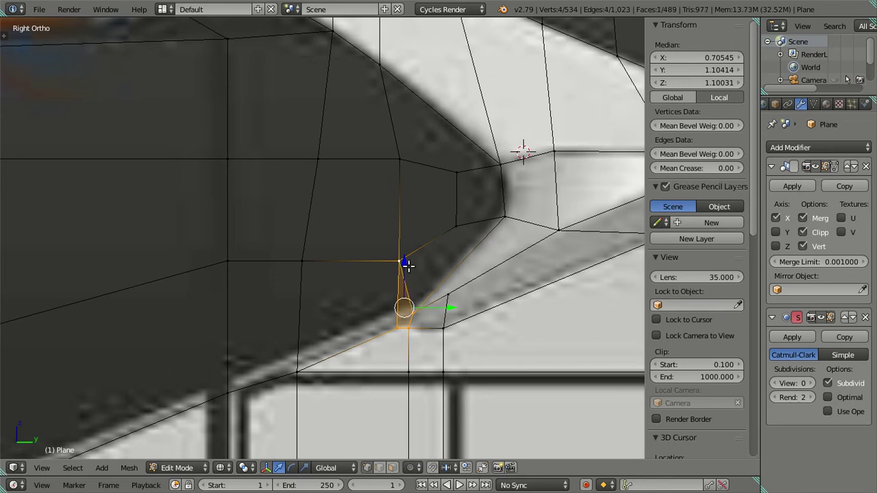
right_click(407, 265)
right_click(503, 218, "ctrl")
right_click(413, 313, "ctrl")
key("f")
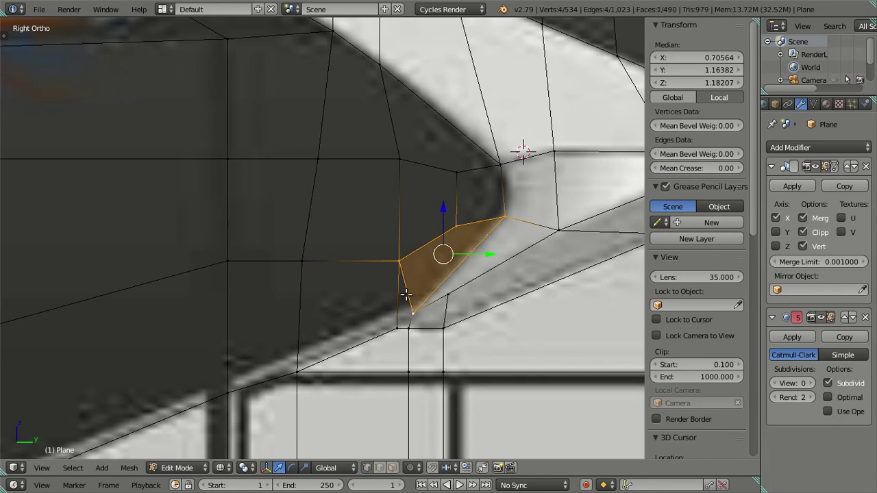
Cancel a loop cut, clear the selection and switch to perspective view
key("ctrl+r")
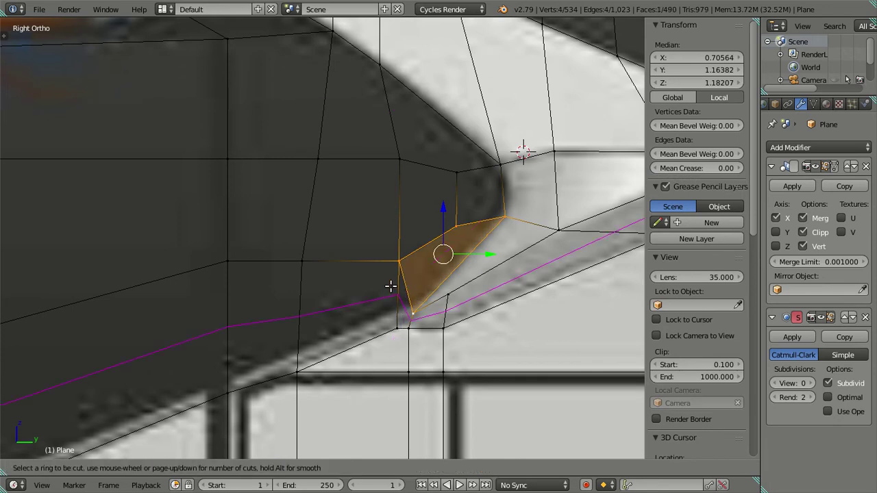
key("Escape")
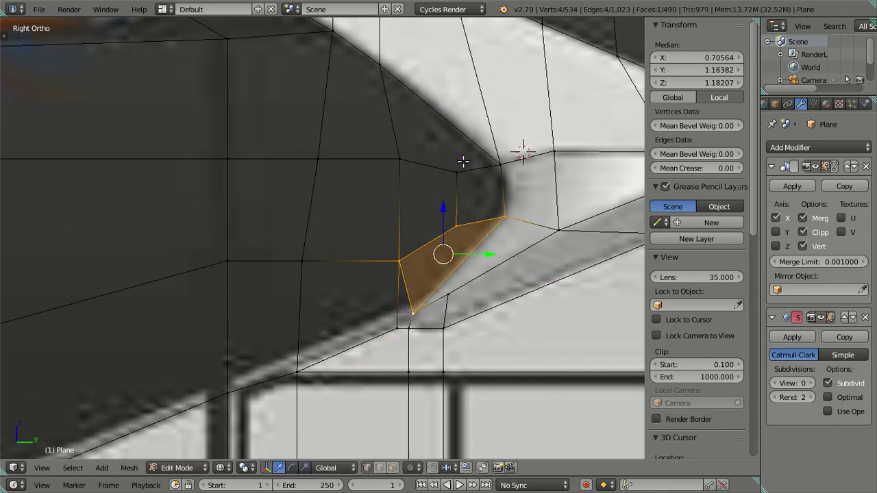
key("a")
key("KP_5")
Inspect the smoothed front corner from several angles in Object Mode
scroll(446, 232, "down", 5)
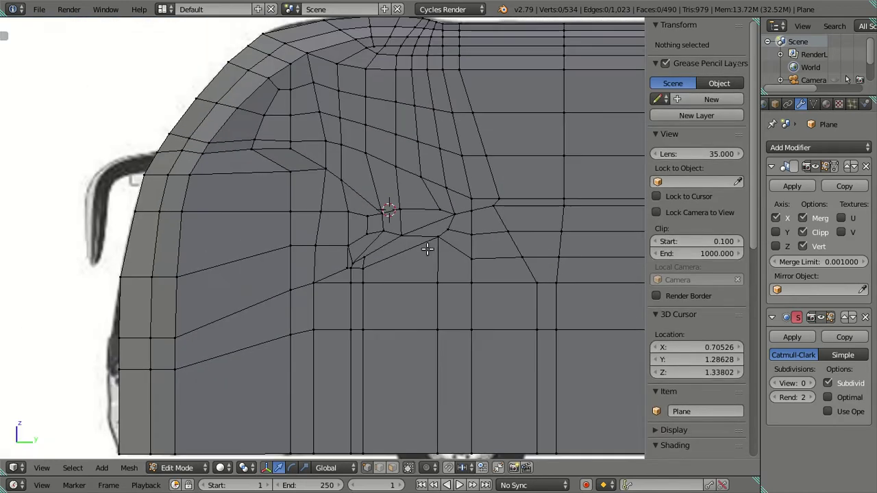
key("KP_3")
key("z")
mouse_move(426, 246)
middle_mouse_down()
mouse_move(318, 260)
mouse_move(259, 256)
middle_mouse_up()
scroll(259, 256, "up", 5)
key("z")
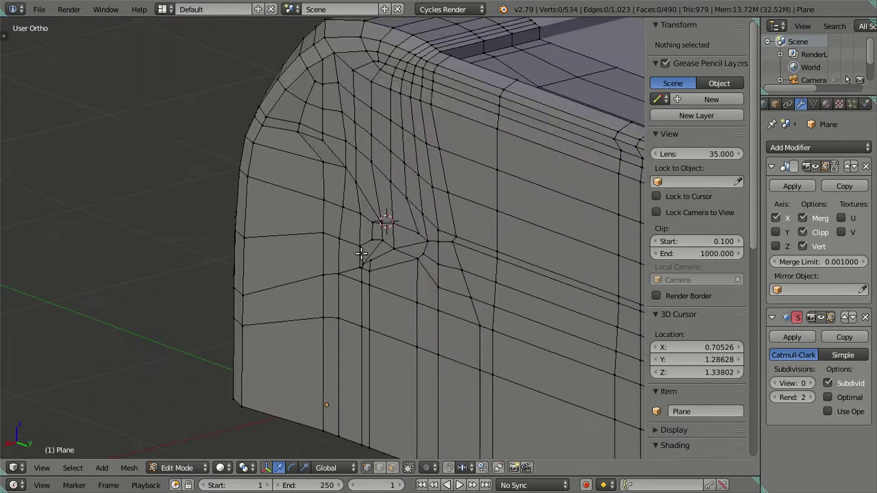
key("Tab")
scroll(405, 280, "up", 2)
mouse_move(404, 280)
middle_mouse_down()
mouse_move(284, 231)
mouse_move(342, 206)
mouse_move(373, 209)
mouse_move(305, 228)
mouse_move(303, 144)
mouse_move(349, 112)
middle_mouse_up()
middle_click_drag(311, 160, 329, 243)
Back in Edit Mode, select the vertical edge loop down the front corner
key("Tab")
mouse_move(285, 221)
middle_mouse_down()
mouse_move(260, 219)
mouse_move(312, 198)
mouse_move(283, 198)
mouse_move(323, 251)
mouse_move(329, 288)
mouse_move(319, 201)
mouse_move(337, 306)
middle_mouse_up()
right_click(260, 219, "alt")
Rotate the front corner edge column slightly twice to follow the front reference outline
scroll(338, 305, "up", 2)
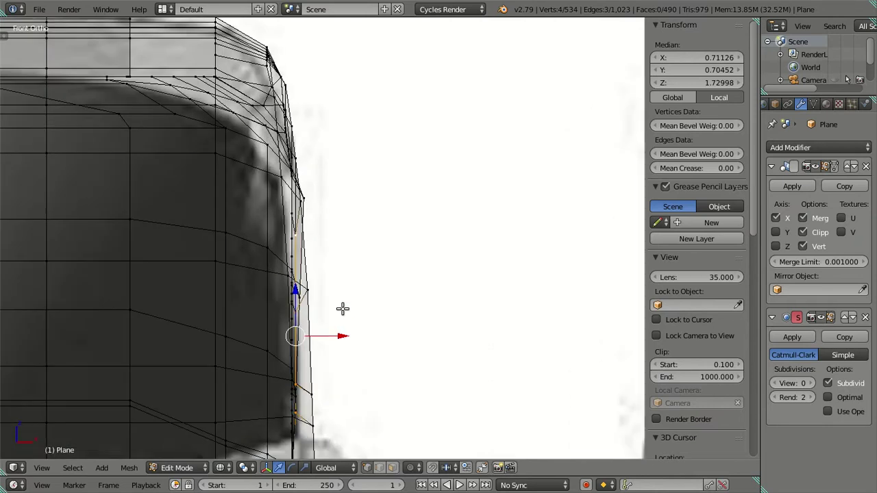
scroll(343, 308, "up", 1)
scroll(372, 270, "up", 1)
key("z")
key("z")
scroll(443, 199, "down", 1)
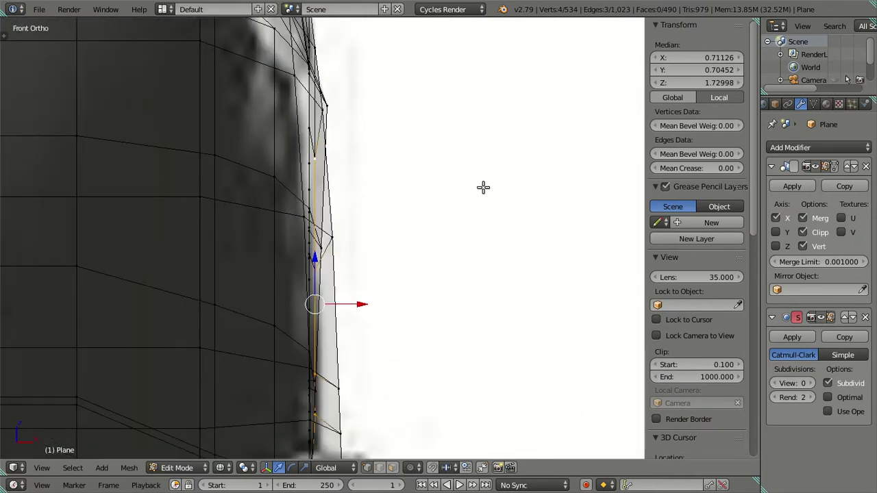
key("r")
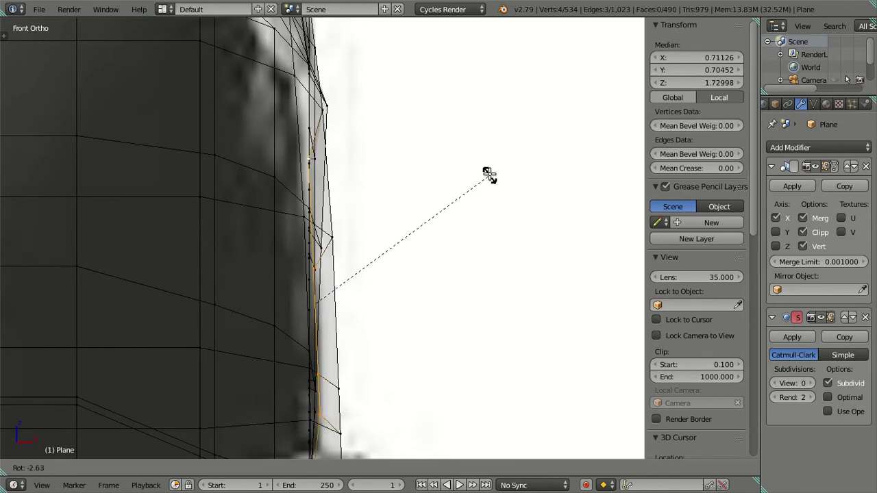
left_click(490, 176)
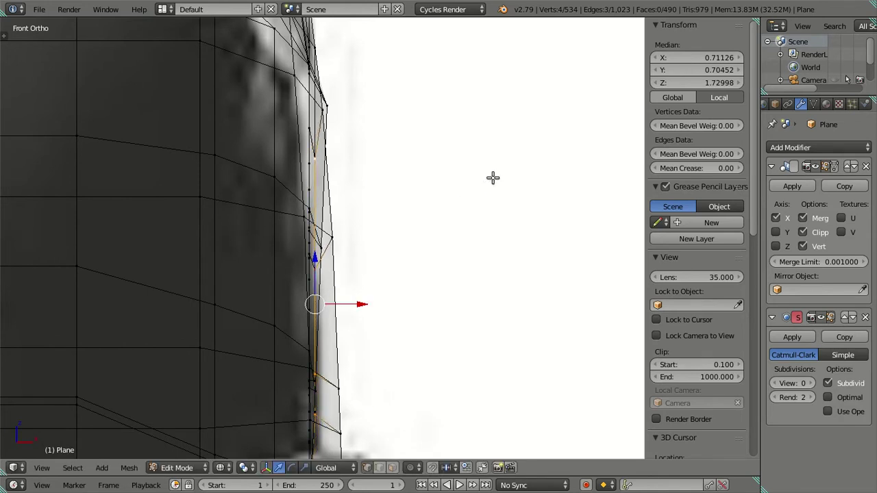
key("r")
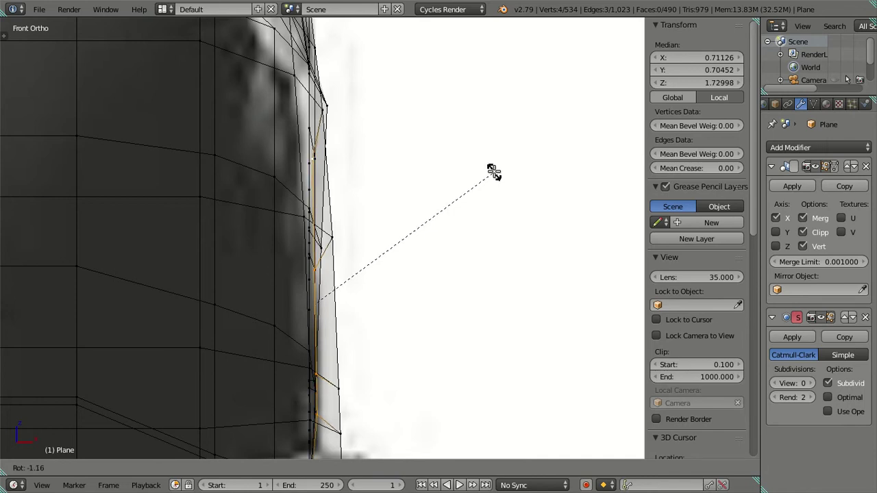
left_click(502, 193)
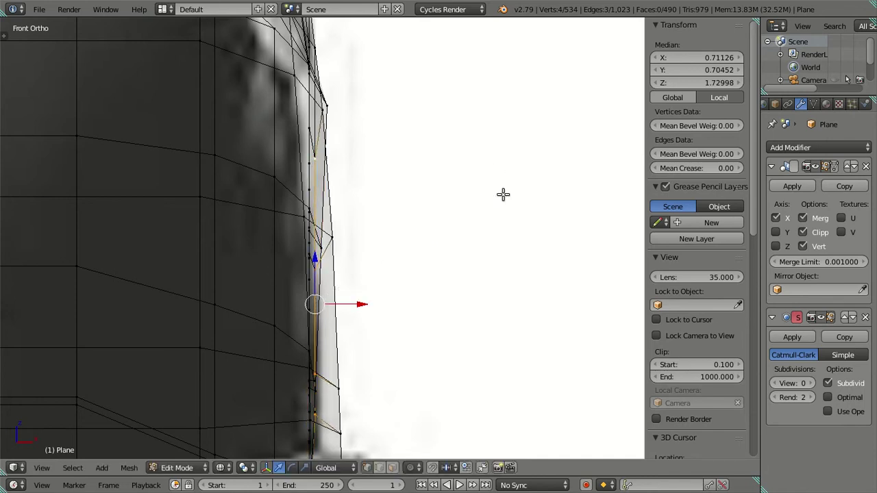
Shift the column along X to 0.71671, rotate it once more, and check the smoothed body
mouse_move(363, 303)
left_mouse_down()
mouse_move(331, 293)
mouse_move(365, 302)
left_mouse_up()
key("r")
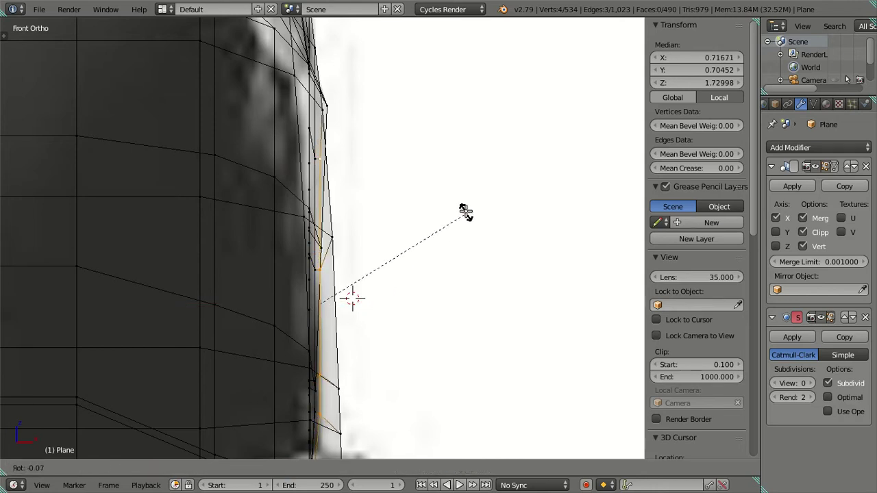
left_click(464, 209)
mouse_move(450, 245)
middle_mouse_down()
mouse_move(402, 244)
mouse_move(386, 189)
mouse_move(399, 245)
middle_mouse_up()
key("Tab")
Nudge the selected corner vertices slightly and check the smoothed surface
scroll(423, 305, "up", 3)
mouse_move(421, 343)
middle_mouse_down()
mouse_move(399, 316)
mouse_move(339, 309)
mouse_move(220, 345)
middle_mouse_up()
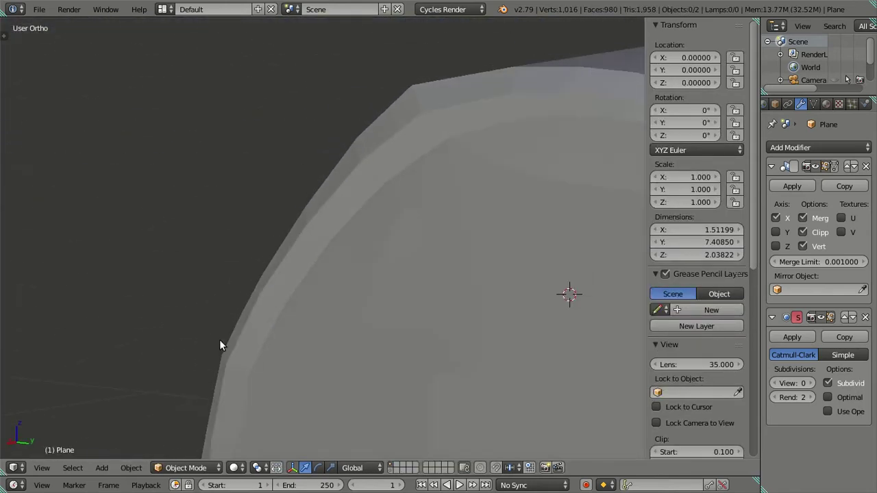
key("Tab")
middle_click_drag(320, 274, 285, 323)
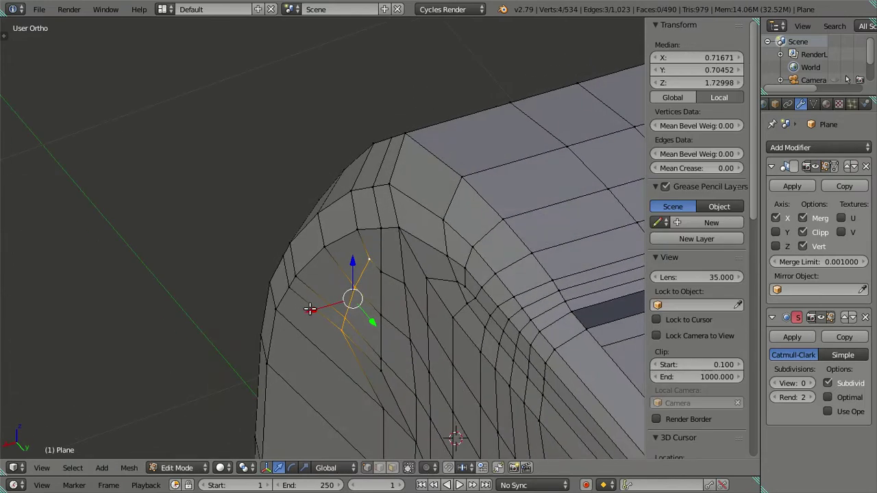
key("g")
left_click(306, 304)
key("Tab")
Shift the side vertex column slightly along X and preview the smoothing
scroll(374, 277, "up", 2)
mouse_move(374, 277)
middle_mouse_down()
mouse_move(402, 277)
mouse_move(448, 242)
mouse_move(430, 327)
mouse_move(442, 232)
middle_mouse_up()
key("Tab")
right_click(376, 342)
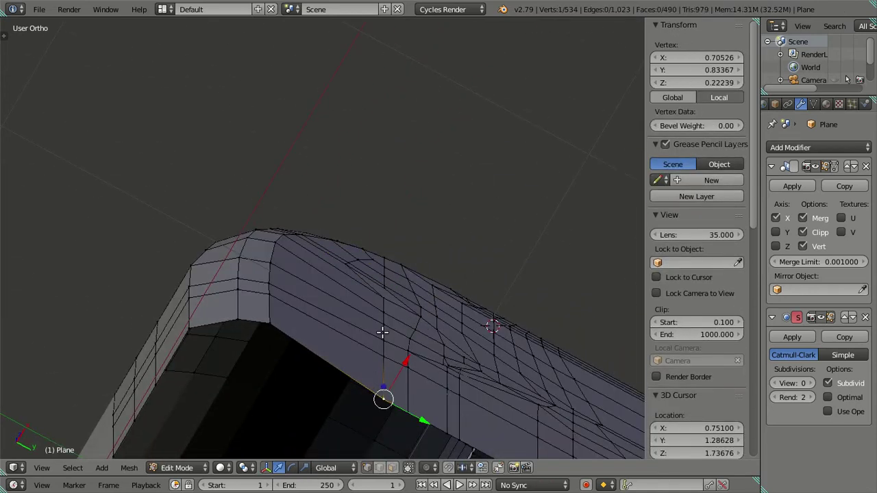
right_click(382, 319, "alt")
key("g")
key("x")
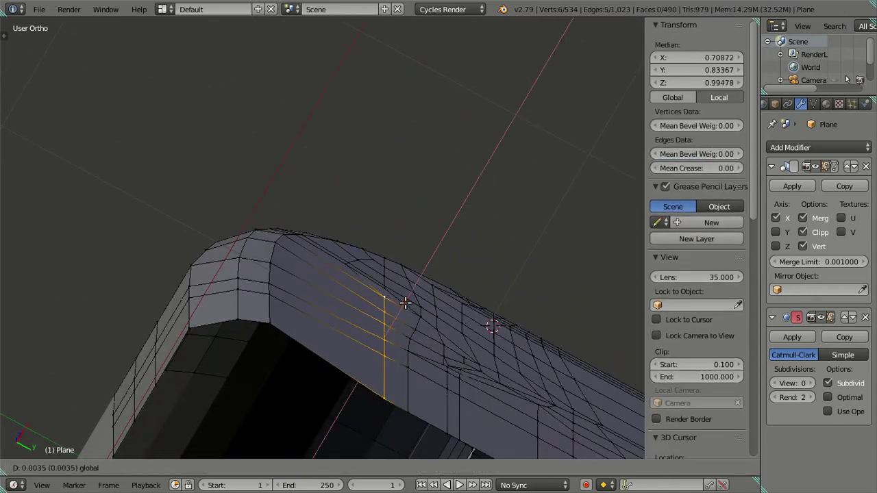
left_click(405, 302)
key("Tab")
Select the vertices from the top edge down the side column beside the corner
mouse_move(397, 317)
middle_mouse_down()
mouse_move(384, 344)
mouse_move(396, 336)
mouse_move(380, 339)
mouse_move(397, 278)
mouse_move(391, 258)
middle_mouse_up()
key("Tab")
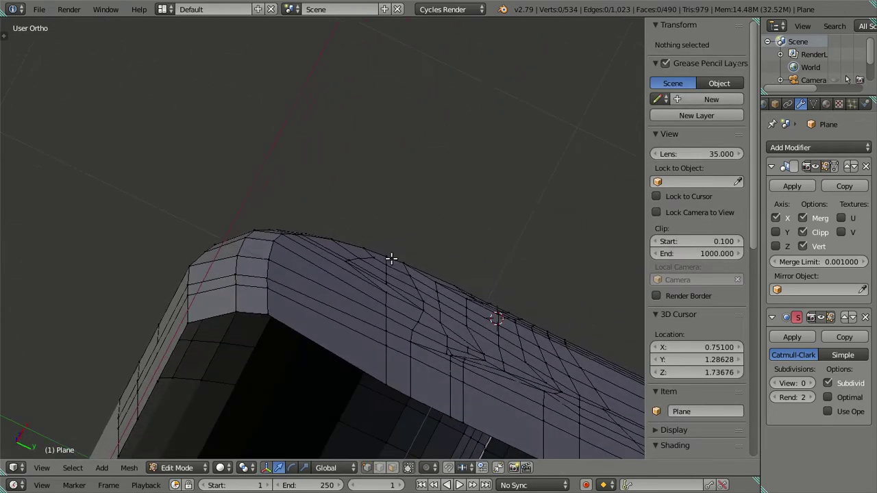
right_click(391, 258)
key("ctrl+space")
mouse_move(386, 303)
middle_mouse_down()
mouse_move(429, 333)
mouse_move(403, 283)
middle_mouse_up()
right_click(396, 318, "ctrl")
mouse_move(397, 319)
middle_mouse_down()
mouse_move(378, 358)
mouse_move(380, 262)
middle_mouse_up()
right_click(362, 364, "ctrl")
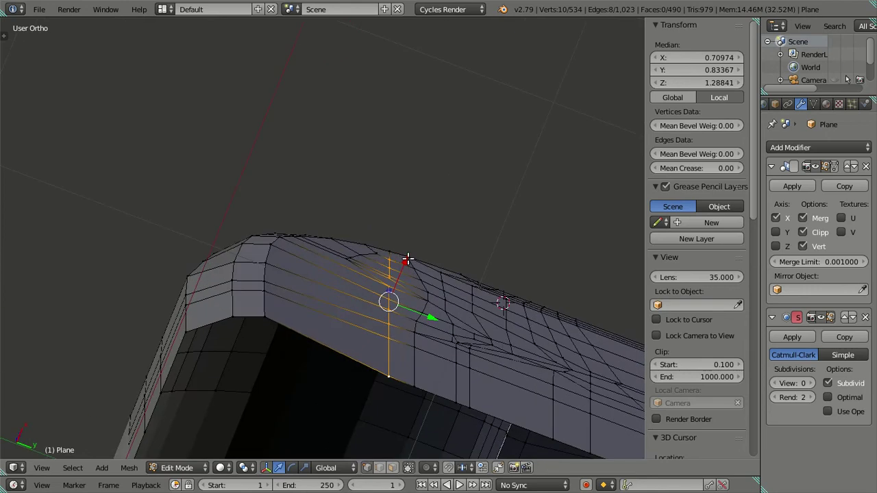
key("Tab")
Compare the smoothed body from several angles, with the corner column at X 0.70974
mouse_move(409, 304)
middle_mouse_down()
mouse_move(401, 335)
mouse_move(432, 388)
mouse_move(407, 415)
mouse_move(350, 379)
middle_mouse_up()
key("Tab")
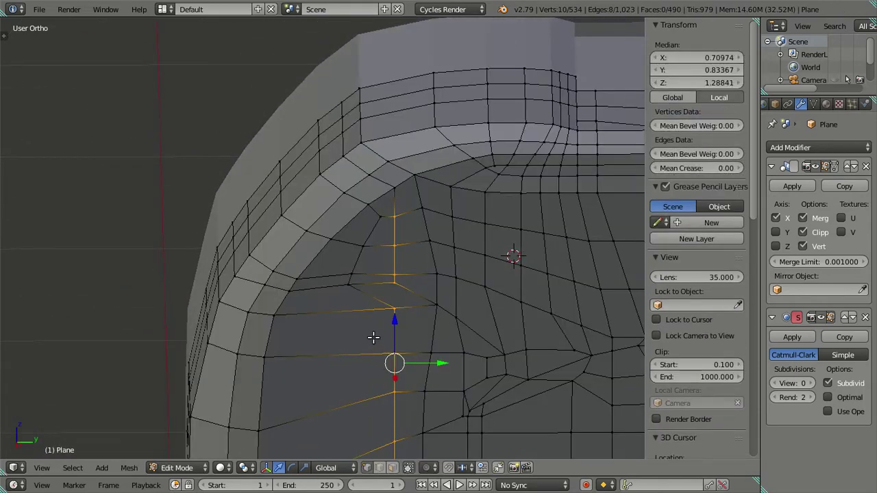
key("Tab")
mouse_move(391, 327)
middle_mouse_down()
mouse_move(413, 315)
mouse_move(368, 286)
mouse_move(289, 264)
mouse_move(348, 252)
middle_mouse_up()
key("Tab")
mouse_move(390, 274)
middle_mouse_down()
mouse_move(207, 290)
mouse_move(323, 333)
mouse_move(329, 317)
mouse_move(354, 308)
mouse_move(351, 326)
mouse_move(332, 324)
middle_mouse_up()
scroll(313, 346, "up", 2)
Switch to face select mode and pick a face at the lower front corner of the body
scroll(313, 346, "up", 3)
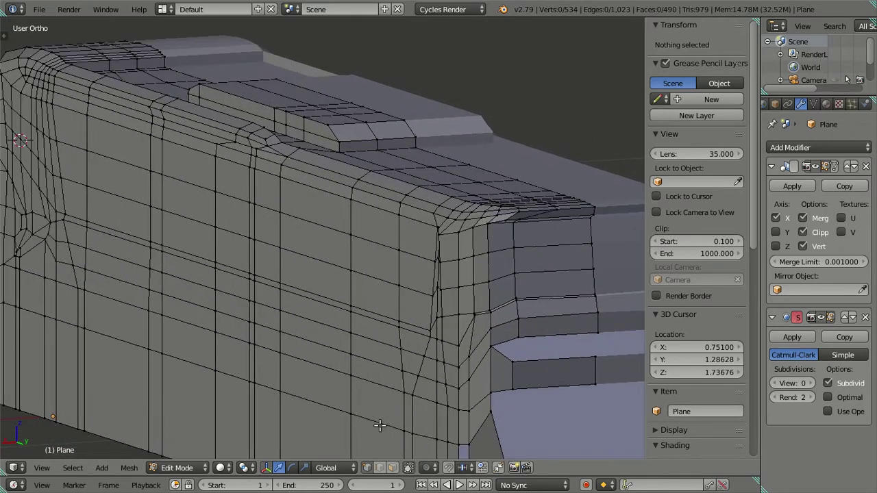
left_click(391, 467)
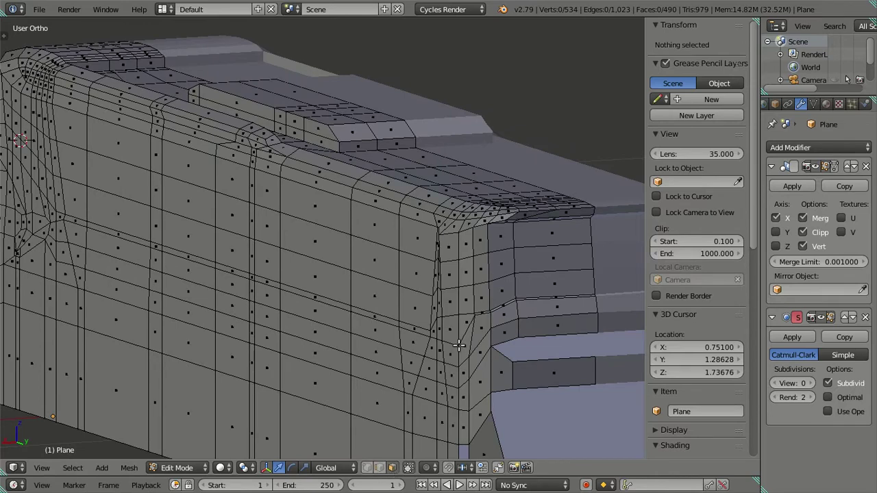
mouse_move(410, 301)
middle_mouse_down()
mouse_move(395, 296)
mouse_move(432, 303)
mouse_move(397, 336)
middle_mouse_up()
scroll(439, 343, "up", 3)
left_click(398, 336)
left_click(397, 290, "shift")
left_click(396, 258, "shift")
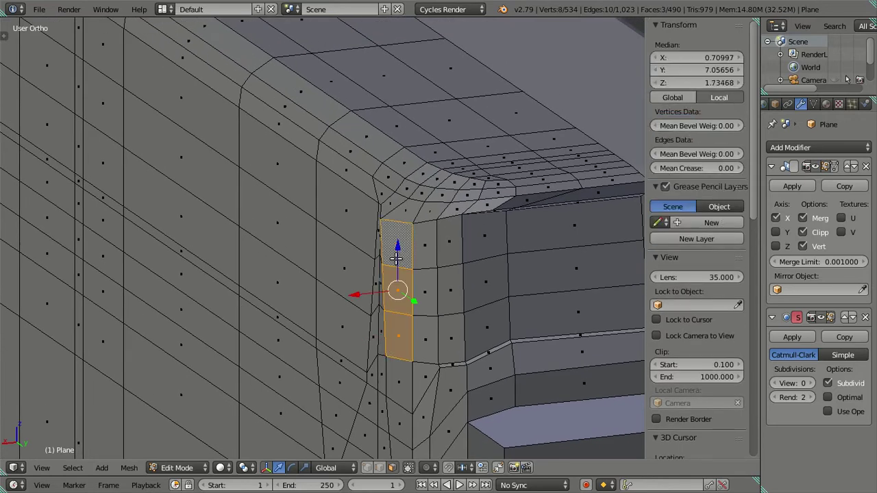
scroll(394, 308, "down", 3)
scroll(363, 301, "up", 2)
left_click(379, 318)
Frame the rounded front end and snap to Right Ortho over the side reference image
middle_click_drag(296, 287, 377, 340, "shift")
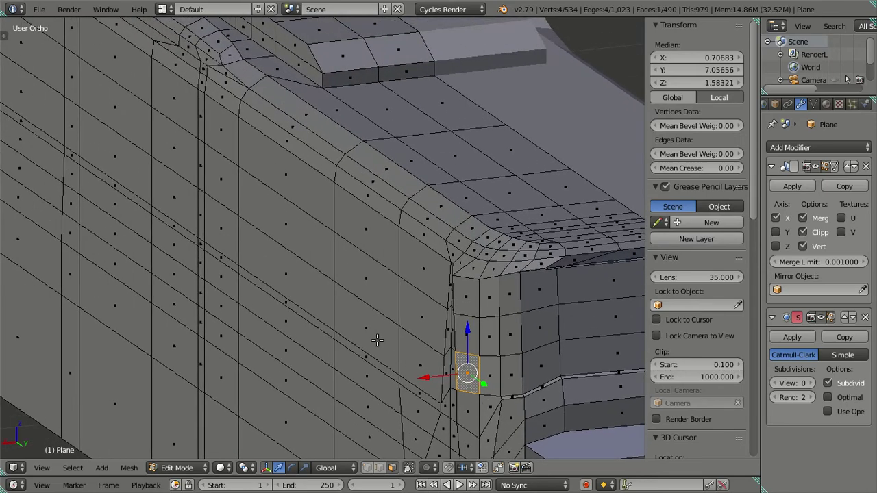
scroll(301, 299, "down", 4)
middle_click_drag(206, 250, 437, 334, "shift")
mouse_move(360, 249)
middle_mouse_down()
mouse_move(459, 240)
mouse_move(474, 229)
middle_mouse_up()
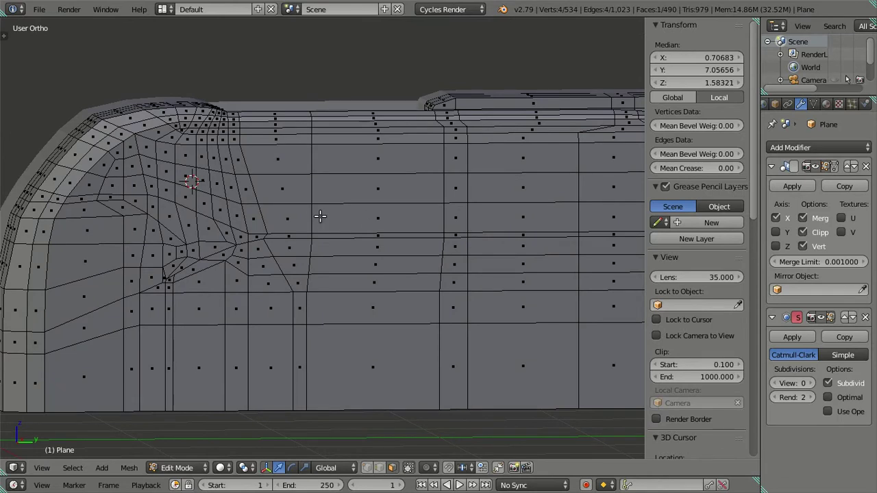
key("KP_3")
middle_click_drag(174, 178, 280, 195, "shift")
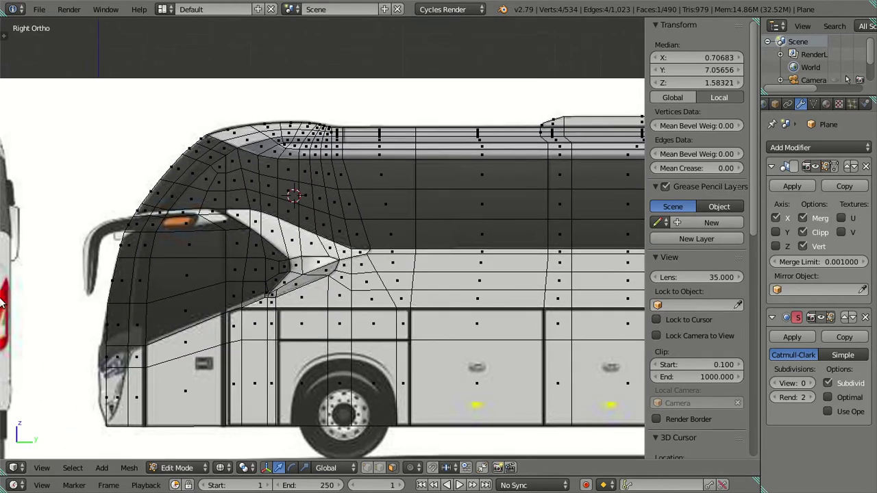
scroll(106, 95, "down", 1)
scroll(106, 95, "down", 7)
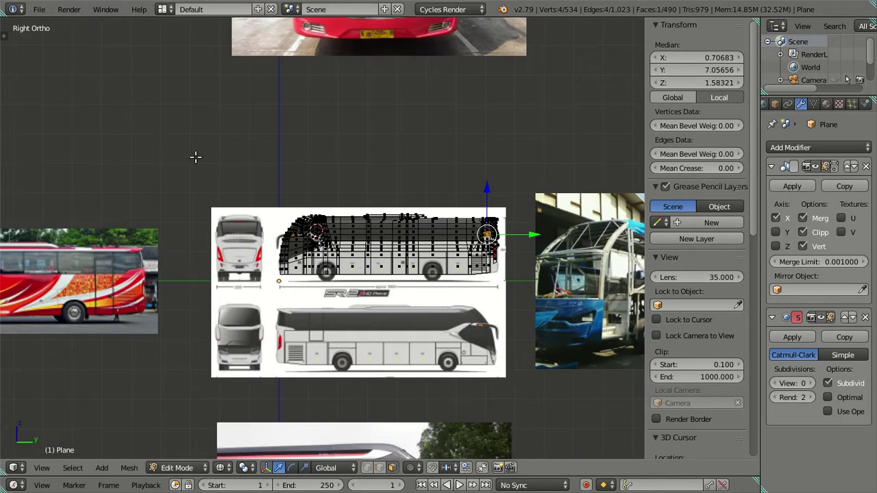
middle_click_drag(308, 180, 447, 172, "shift")
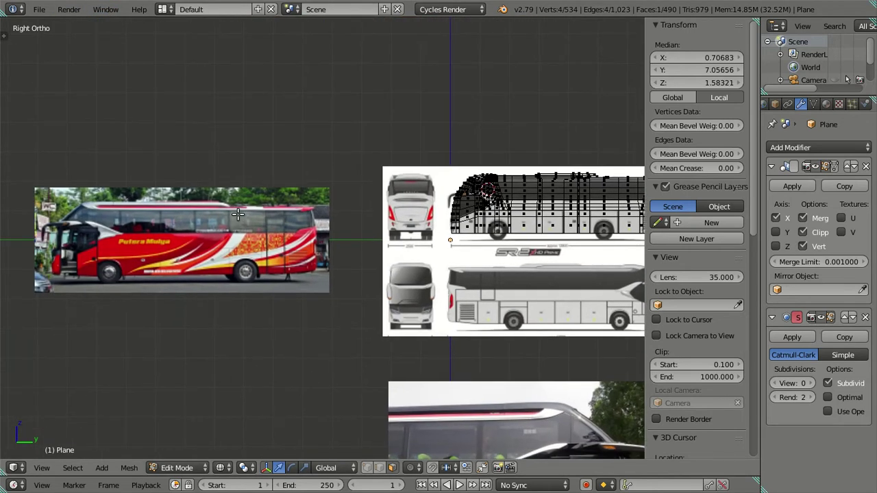
scroll(321, 227, "up", 2)
scroll(319, 229, "up", 1)
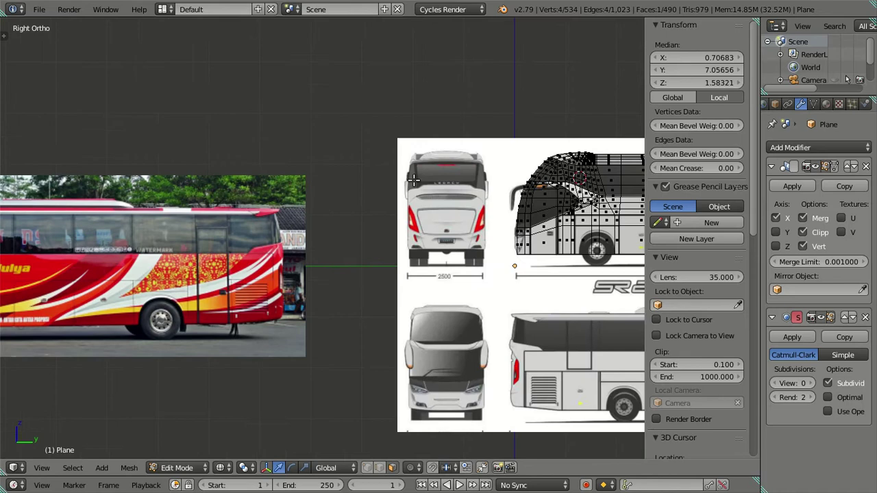
middle_click_drag(431, 177, 334, 236, "shift")
scroll(333, 236, "up", 1)
scroll(338, 227, "up", 1)
scroll(366, 227, "up", 4)
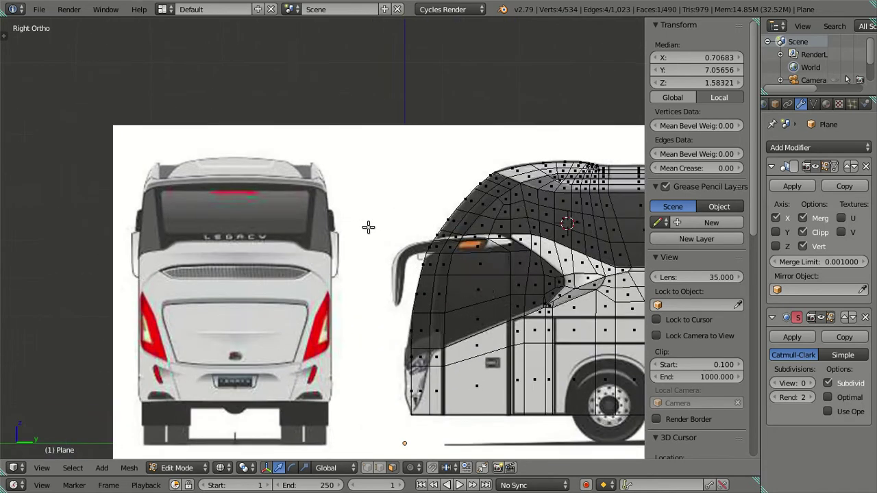
key("z")
middle_click_drag(484, 224, 319, 218, "shift")
key("z")
scroll(321, 215, "up", 1)
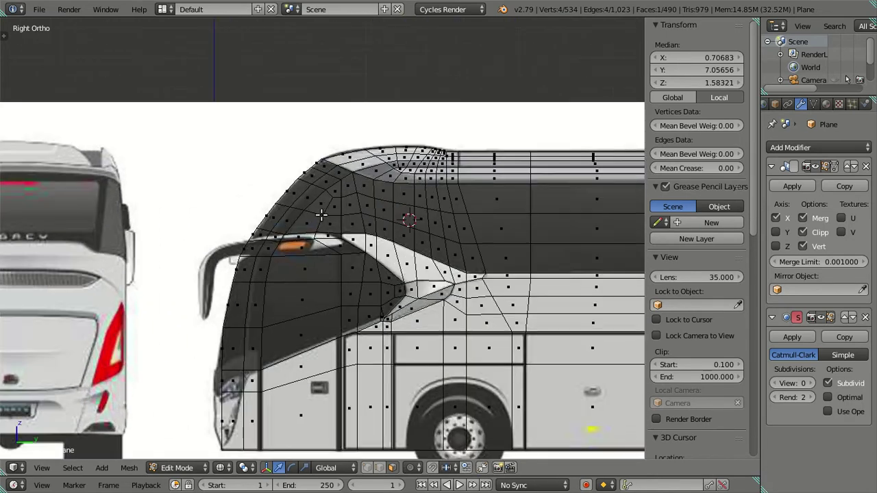
scroll(324, 224, "up", 2)
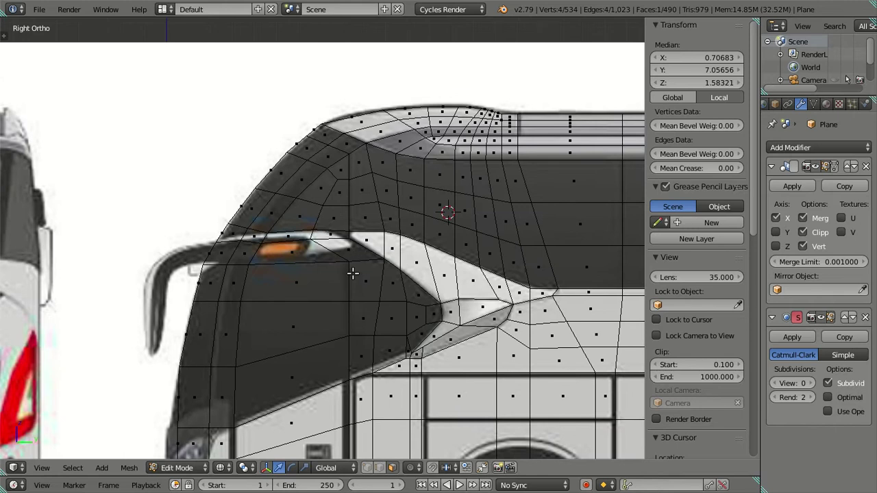
scroll(352, 273, "down", 3)
scroll(350, 272, "up", 3)
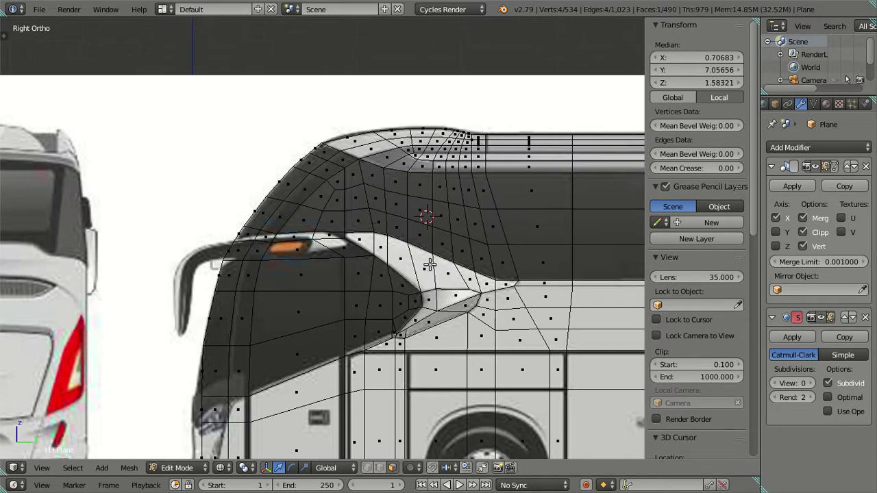
scroll(502, 261, "down", 3)
key("z")
Select the edge loops running along the body's side at window height
mouse_move(525, 274)
middle_mouse_down()
mouse_move(417, 254)
mouse_move(425, 270)
middle_mouse_up()
right_click(254, 218, "alt")
scroll(370, 232, "down", 3)
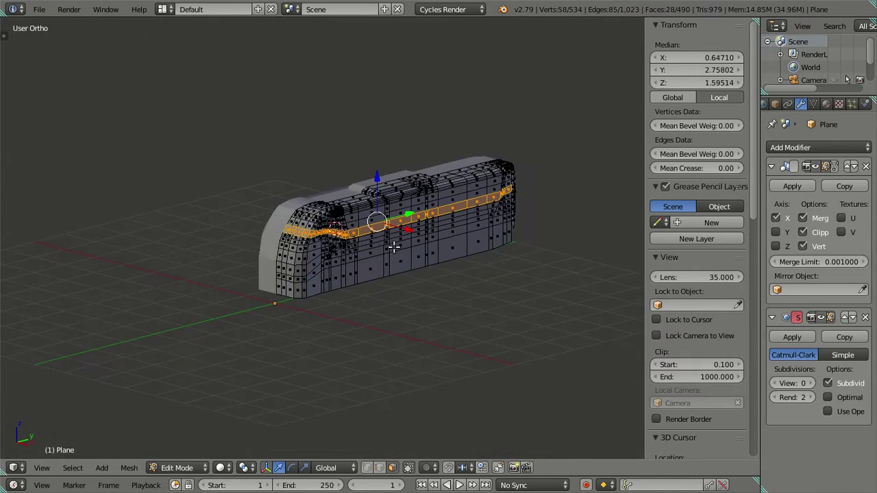
scroll(370, 231, "up", 4)
scroll(370, 232, "up", 2)
right_click(394, 221, "shift")
scroll(394, 221, "down", 3)
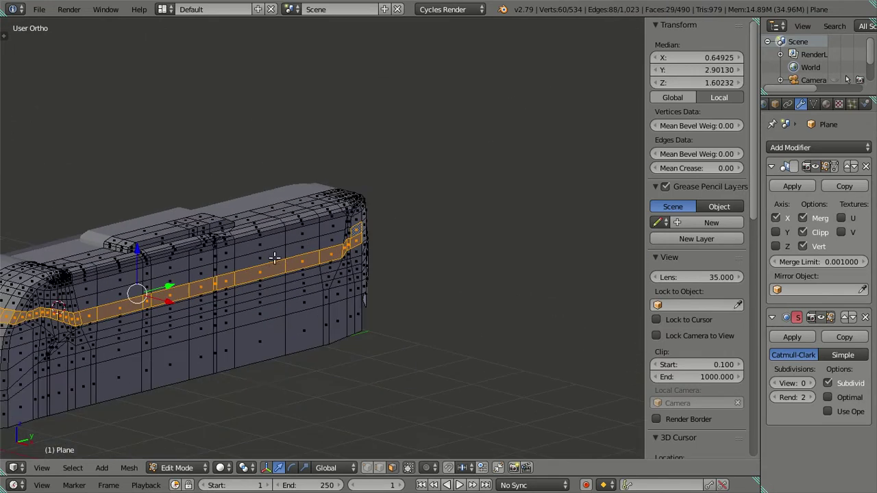
scroll(172, 277, "up", 1)
scroll(172, 277, "up", 2)
scroll(190, 294, "up", 2)
right_click(185, 300, "alt+shift")
scroll(430, 241, "down", 2)
scroll(430, 241, "up", 2)
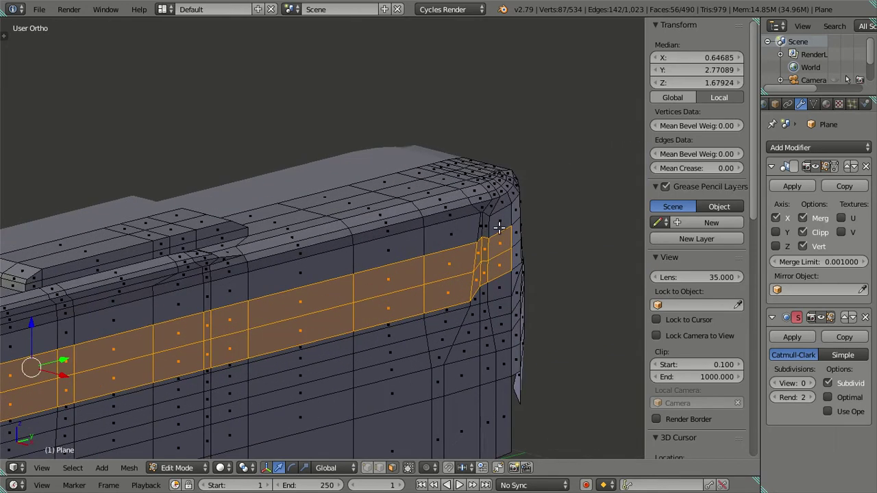
right_click(498, 227, "shift")
scroll(498, 228, "down", 3)
scroll(237, 294, "up", 3)
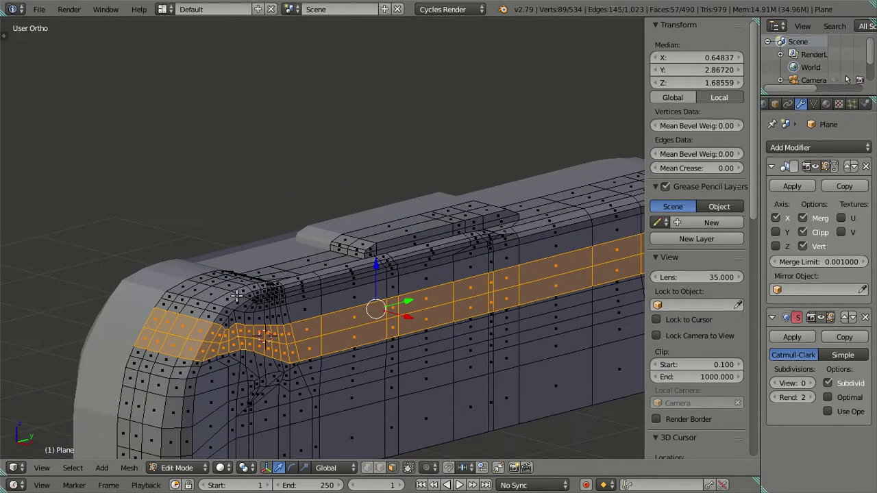
right_click(163, 306, "alt+shift")
scroll(277, 320, "up", 1)
scroll(249, 326, "up", 2)
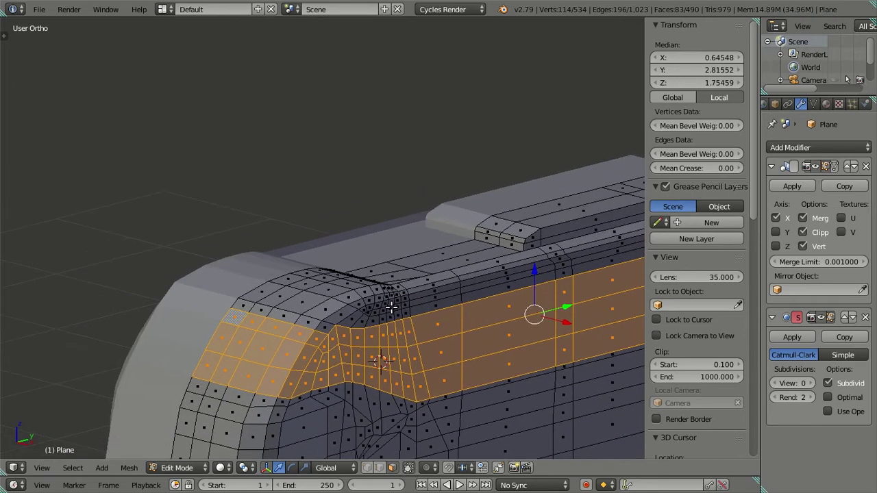
scroll(344, 320, "up", 1)
Add the row of faces above the band, leading up to the front corner
right_click(318, 363, "shift")
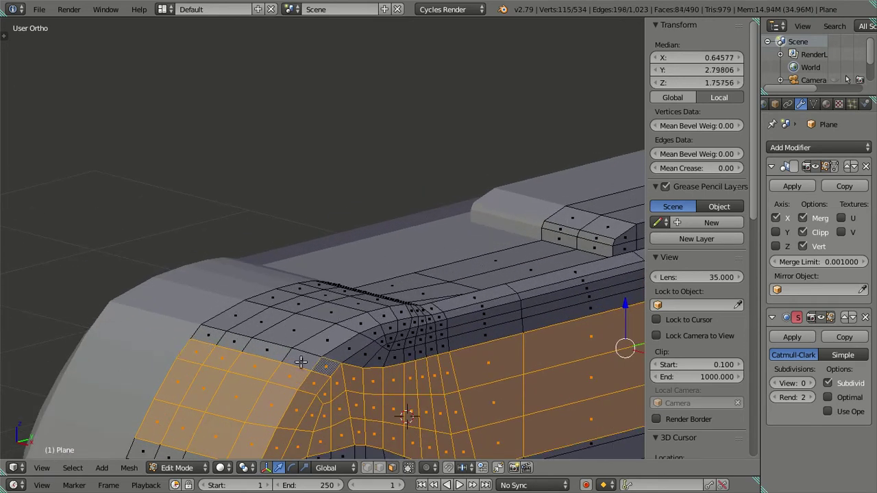
right_click(291, 357, "shift")
right_click(264, 349, "shift")
right_click(229, 340, "shift")
right_click(207, 333, "shift")
mouse_move(207, 333)
middle_mouse_down()
mouse_move(265, 307)
mouse_move(295, 333)
mouse_move(264, 280)
mouse_move(315, 291)
mouse_move(338, 271)
middle_mouse_up()
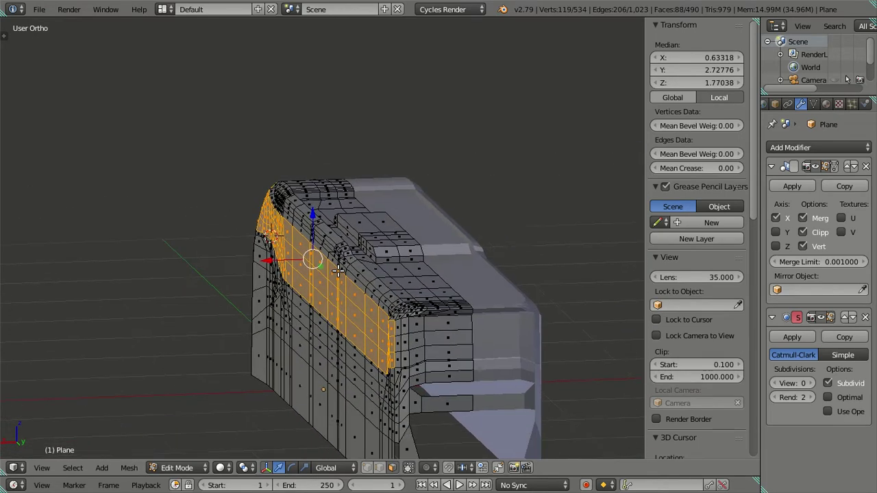
scroll(338, 271, "up", 4)
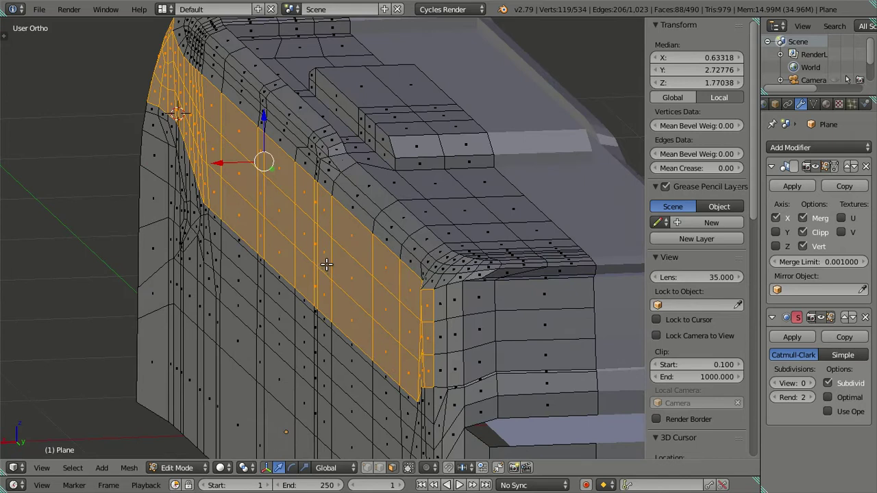
scroll(326, 264, "up", 1)
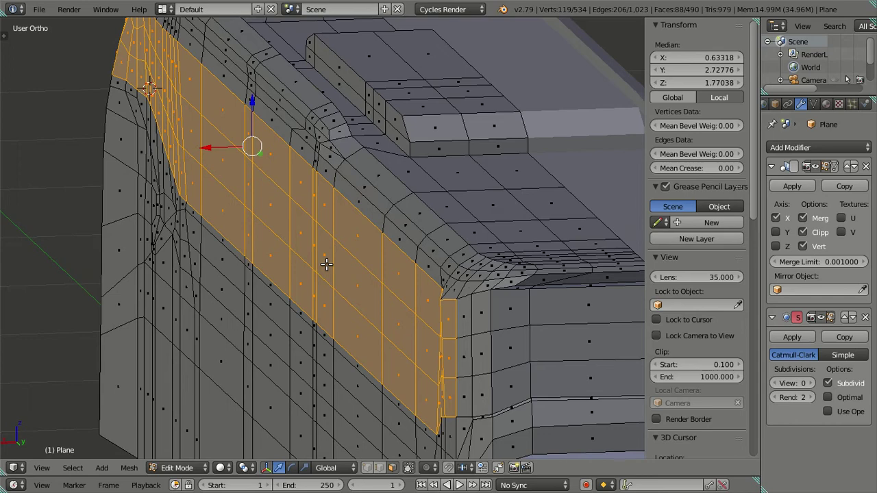
scroll(326, 265, "down", 4)
middle_click_drag(342, 267, 343, 257)
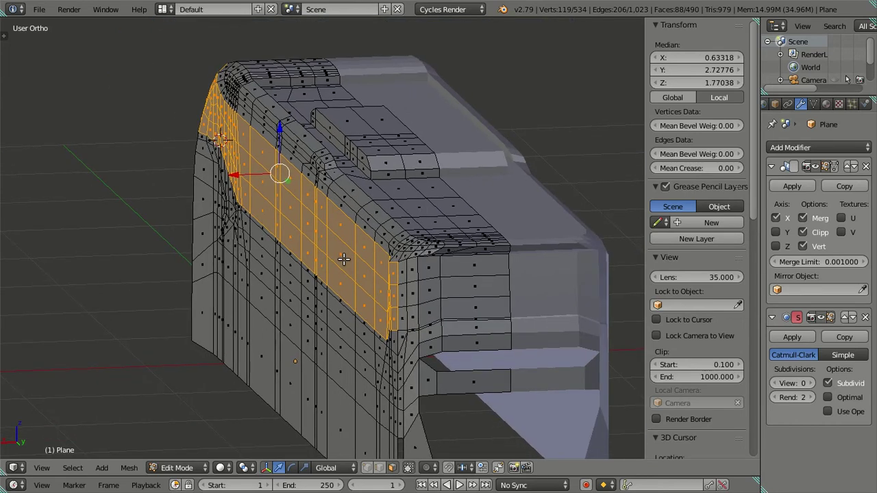
scroll(344, 259, "up", 4)
mouse_move(402, 266)
middle_mouse_down()
mouse_move(383, 283)
mouse_move(397, 279)
middle_mouse_up()
scroll(397, 280, "up", 1)
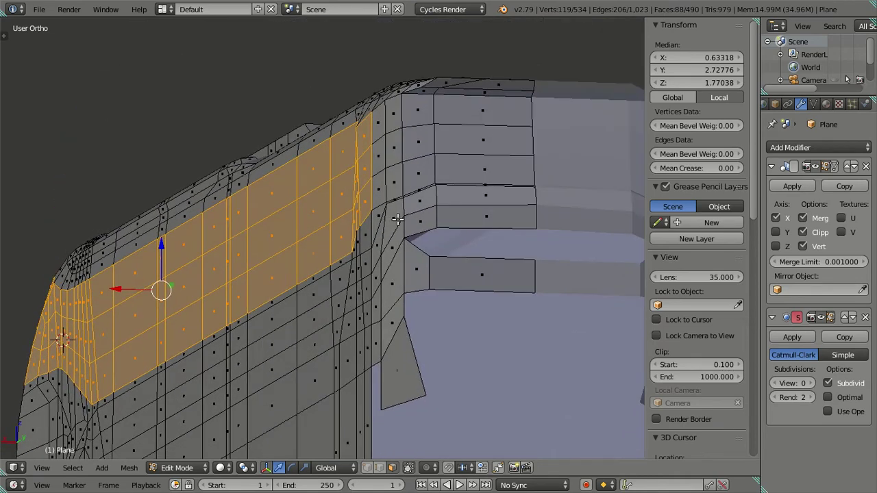
scroll(398, 219, "up", 2)
scroll(367, 341, "up", 1)
scroll(368, 333, "up", 1)
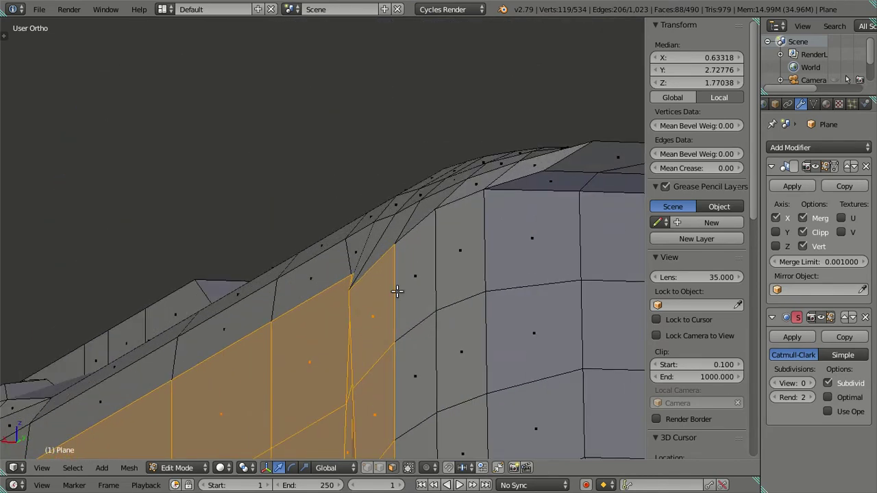
mouse_move(388, 280)
middle_mouse_down()
mouse_move(399, 256)
mouse_move(336, 254)
mouse_move(286, 289)
middle_mouse_up()
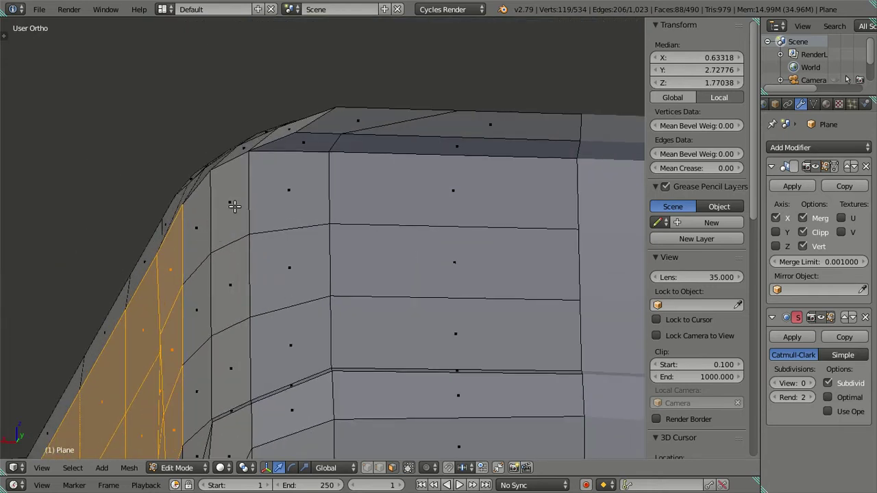
Add the face column and the corner faces wrapping around the front corner
right_click(196, 211, "shift")
right_click(232, 200, "shift")
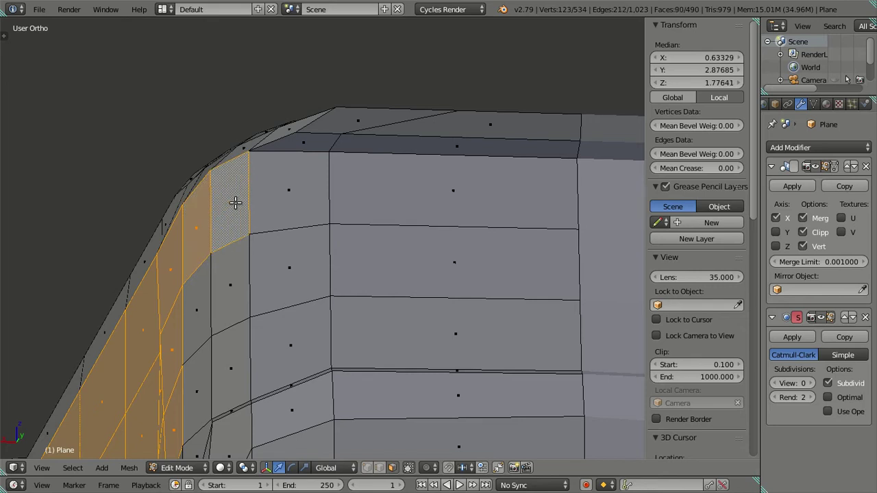
scroll(235, 203, "down", 3)
mouse_move(235, 202)
middle_mouse_down()
mouse_move(248, 244)
mouse_move(309, 274)
mouse_move(348, 308)
mouse_move(367, 258)
middle_mouse_up()
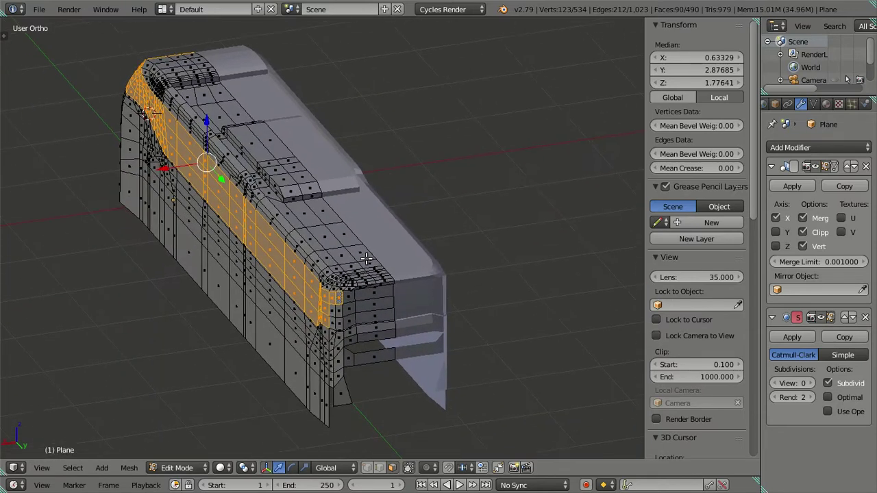
scroll(367, 258, "up", 2)
scroll(303, 251, "up", 2)
scroll(274, 226, "up", 2)
right_click(248, 286, "shift")
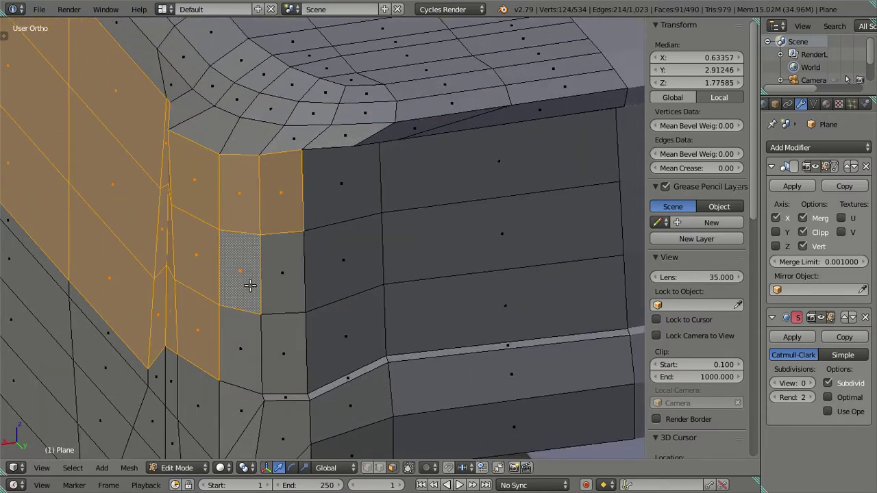
right_click(274, 284, "shift")
right_click(248, 351, "shift")
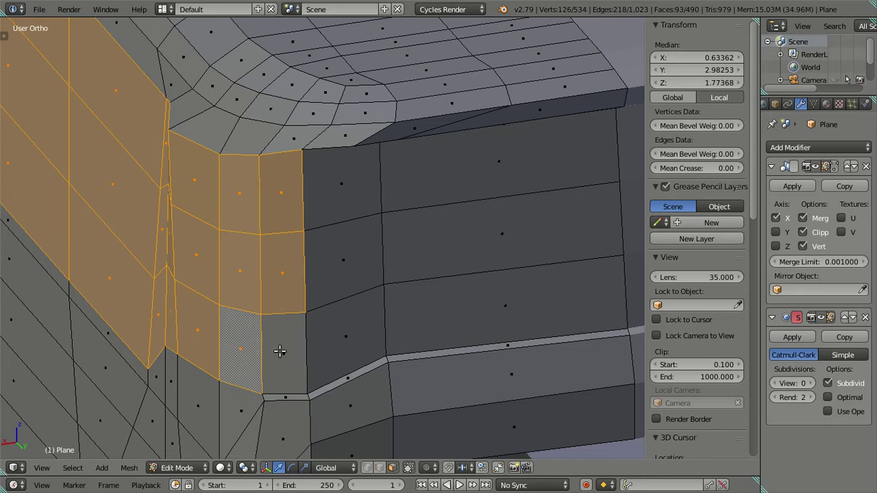
right_click(280, 352, "shift")
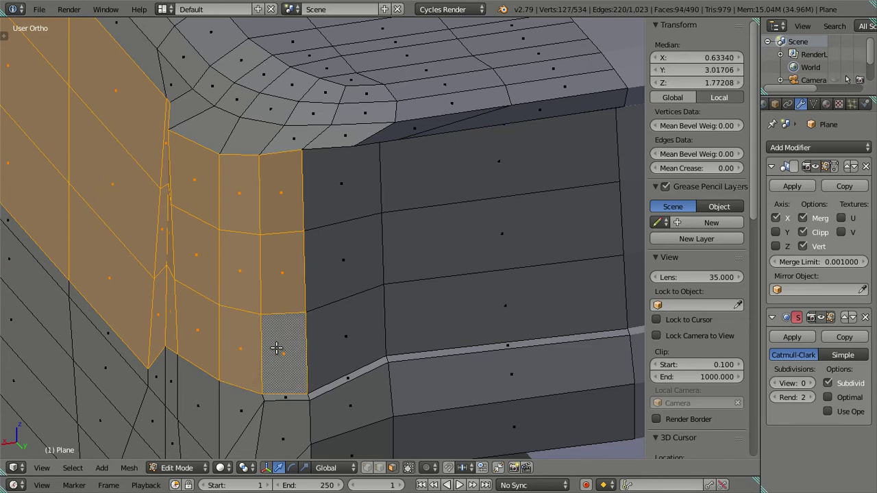
scroll(276, 347, "down", 4)
middle_click_drag(276, 347, 316, 353)
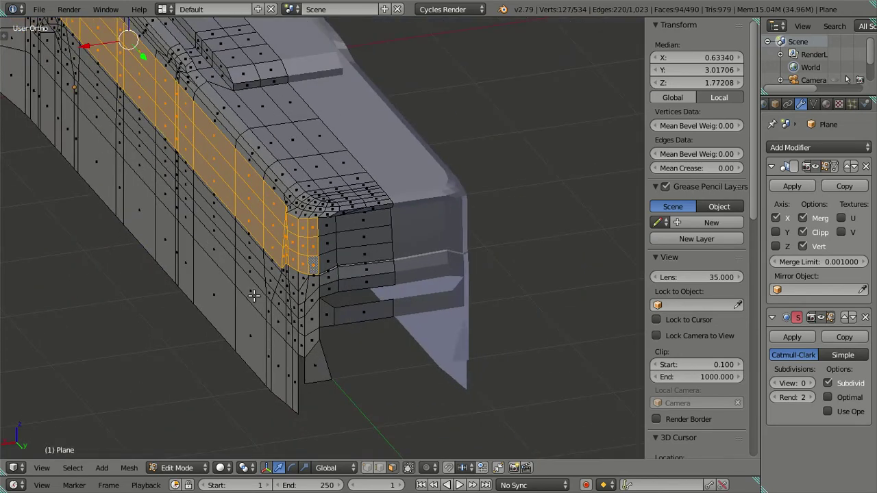
scroll(242, 302, "up", 3)
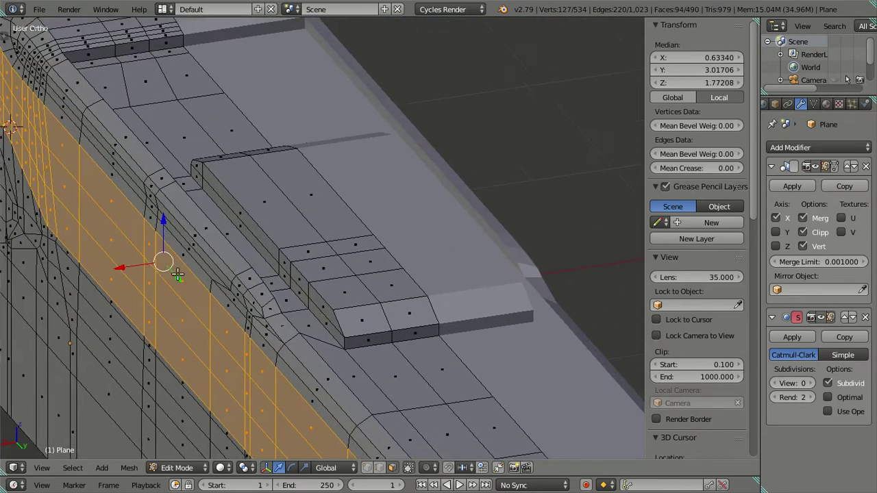
scroll(260, 288, "down", 2)
scroll(280, 273, "down", 1)
mouse_move(280, 273)
middle_mouse_down()
mouse_move(424, 236)
mouse_move(443, 237)
mouse_move(450, 248)
mouse_move(436, 237)
mouse_move(288, 264)
middle_mouse_up()
scroll(288, 264, "up", 1)
scroll(278, 266, "up", 2)
Shift the selected side strip slightly along the X axis
key("ctrl+z")
scroll(269, 282, "up", 1)
scroll(267, 283, "up", 1)
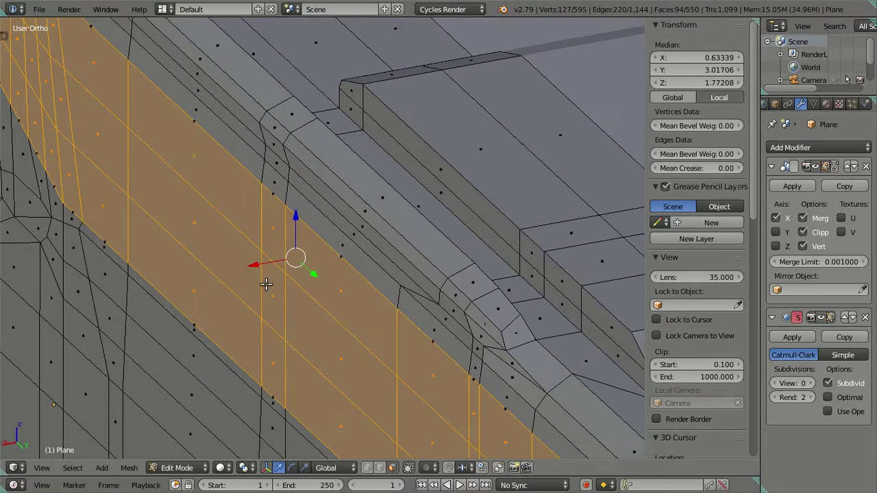
scroll(226, 277, "down", 1)
key("g")
key("x")
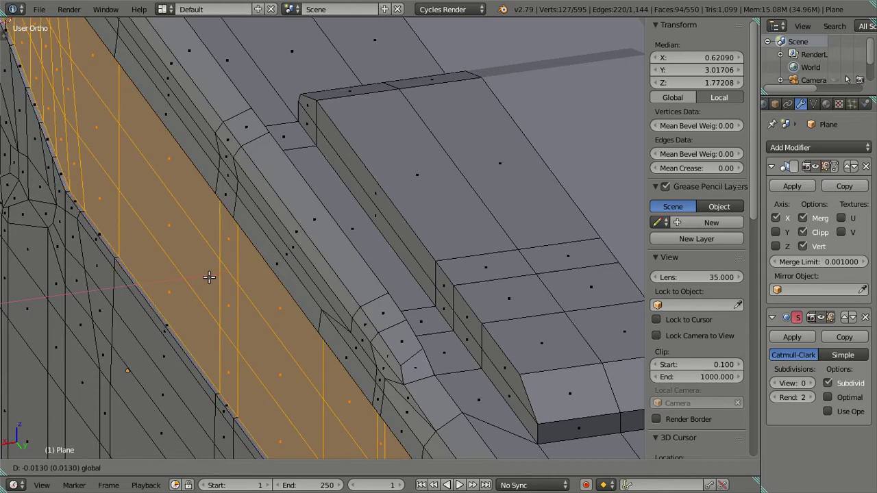
key("Escape")
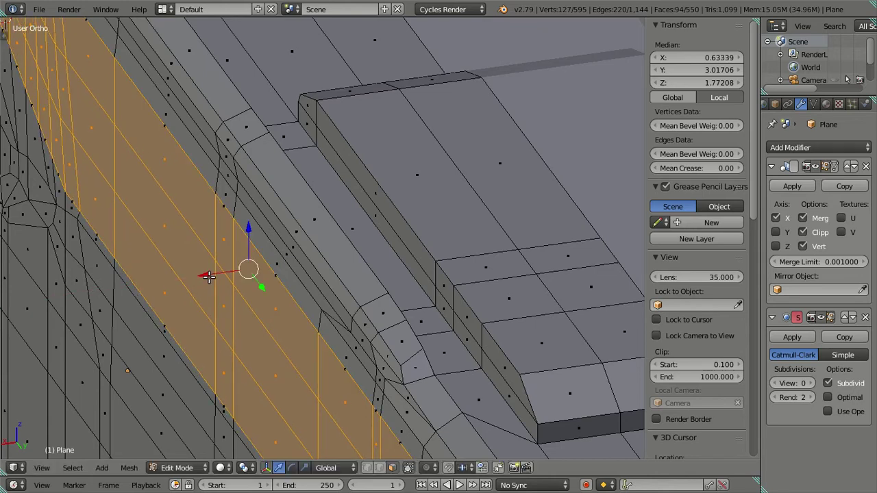
scroll(212, 278, "down", 5)
scroll(258, 288, "down", 4)
middle_click_drag(266, 285, 337, 296)
scroll(329, 219, "up", 5)
scroll(326, 209, "up", 2)
scroll(326, 208, "up", 2)
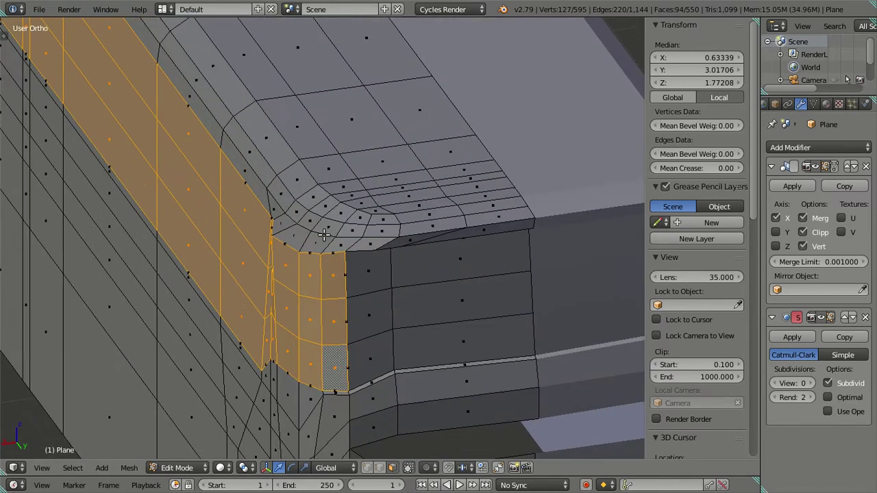
key("g")
key("x")
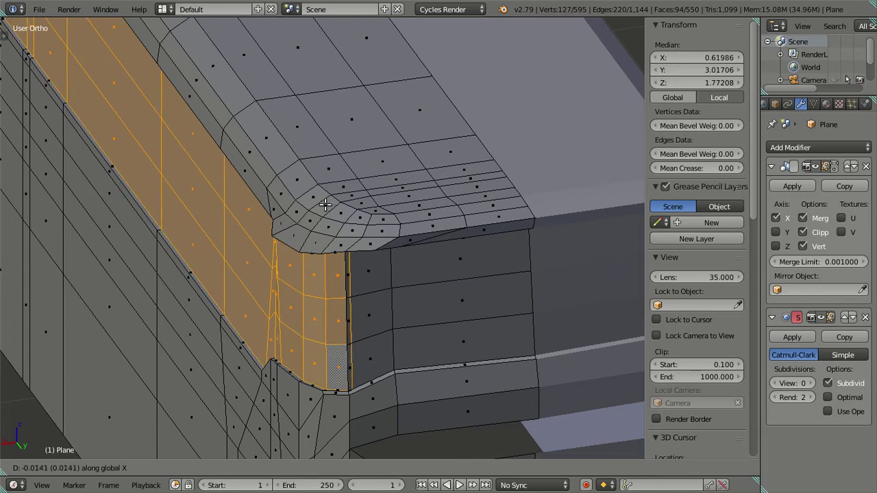
left_click(325, 204)
Circle-deselect the front patch of the strip in wireframe view
mouse_move(325, 204)
middle_mouse_down()
mouse_move(236, 227)
mouse_move(256, 276)
mouse_move(327, 300)
middle_mouse_up()
scroll(236, 227, "down", 3)
scroll(256, 276, "up", 3)
scroll(256, 276, "up", 2)
key("z")
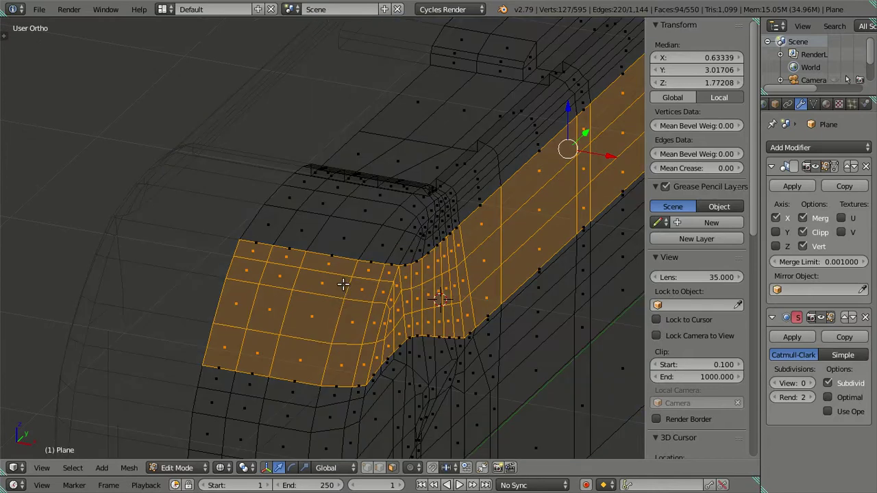
key("c")
scroll(333, 267, "down", 2)
mouse_move(329, 274)
middle_mouse_down()
mouse_move(304, 354)
mouse_move(317, 272)
mouse_move(336, 260)
mouse_move(300, 261)
mouse_move(264, 283)
mouse_move(235, 416)
mouse_move(348, 289)
middle_mouse_up()
right_click(235, 415)
key("z")
Move the remaining strip -0.01 along X
key("g")
key("x")
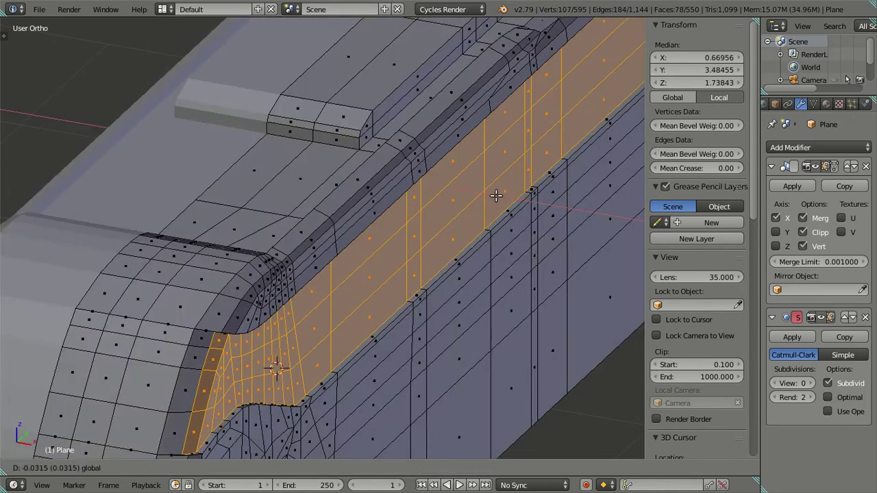
type("-0.01")
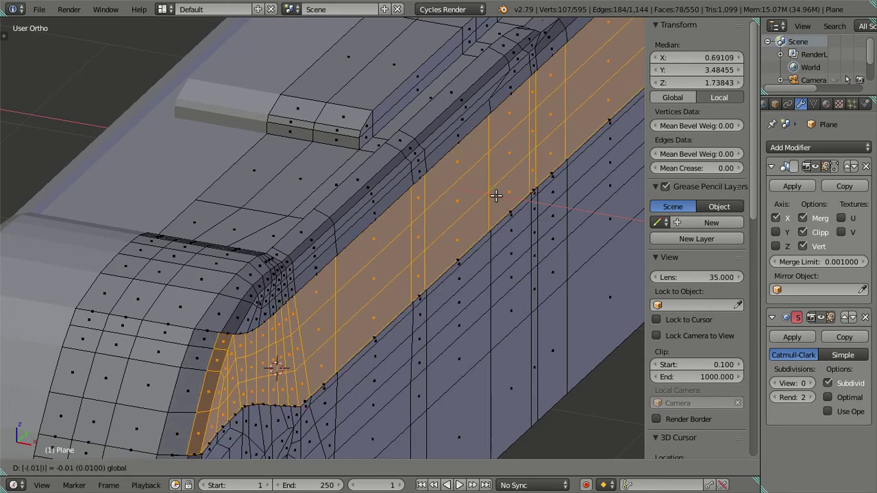
key("Return")
mouse_move(477, 213)
middle_mouse_down()
mouse_move(435, 266)
mouse_move(363, 250)
mouse_move(335, 309)
mouse_move(363, 276)
mouse_move(419, 246)
mouse_move(339, 280)
mouse_move(376, 225)
middle_mouse_up()
scroll(336, 309, "up", 3)
scroll(339, 304, "down", 3)
Select the nine faces on the front roof corner, viewed in Right Ortho
right_click(356, 217)
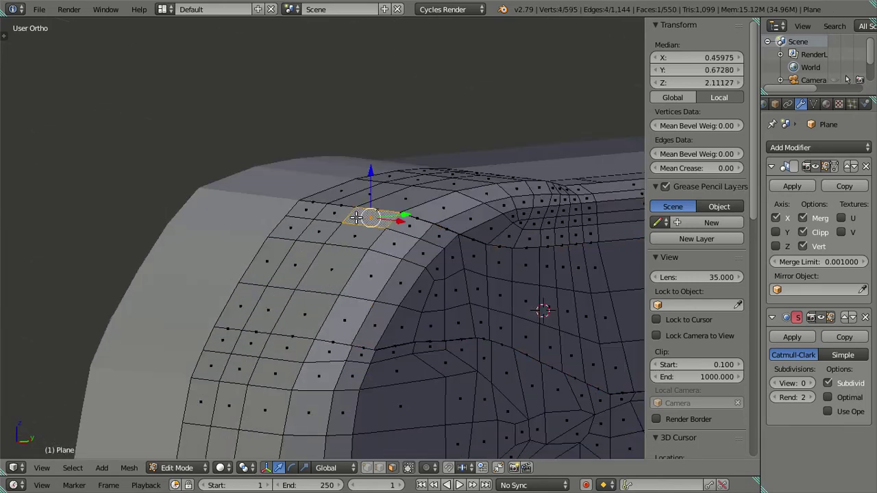
right_click(301, 210, "shift")
right_click(343, 237, "shift")
right_click(293, 236, "shift")
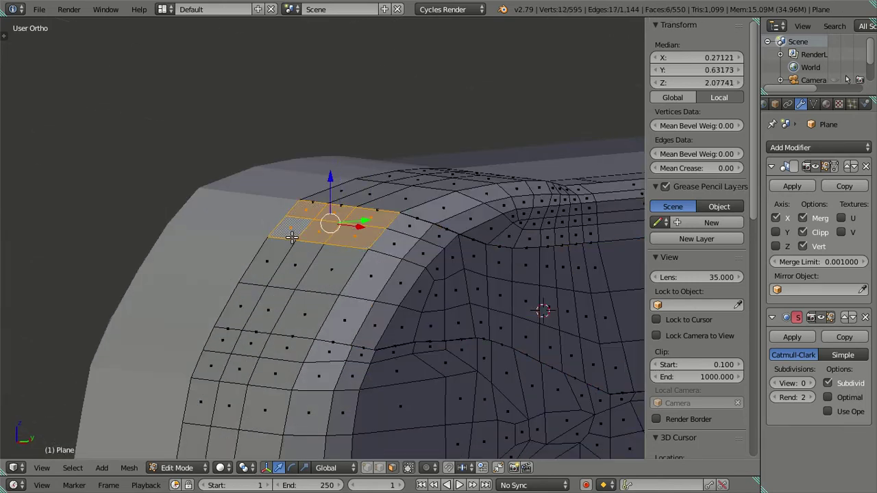
right_click(319, 275, "shift")
right_click(274, 260, "shift")
right_click(302, 308, "shift")
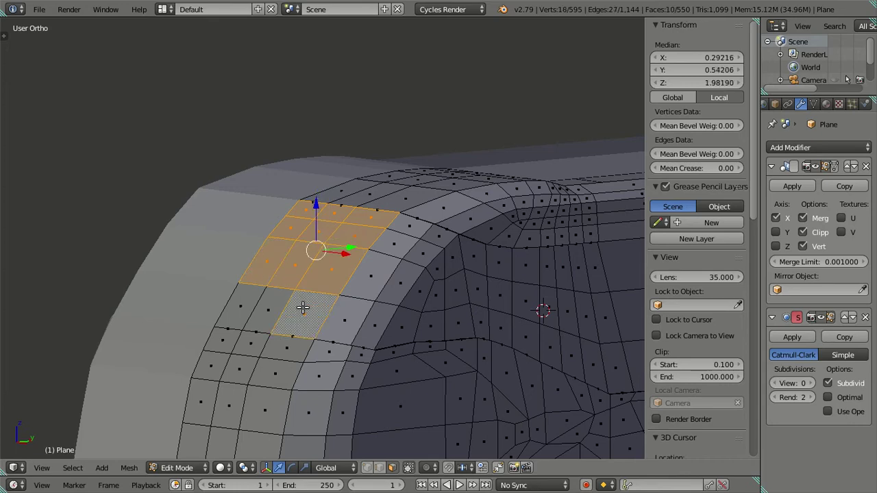
right_click(249, 295, "shift")
right_click(307, 313, "shift")
mouse_move(308, 313)
middle_mouse_down()
mouse_move(296, 293)
mouse_move(373, 289)
mouse_move(422, 191)
middle_mouse_up()
key("KP_3")
Move the roof-corner edge 0.01 along Y toward the reference
scroll(363, 284, "up", 2)
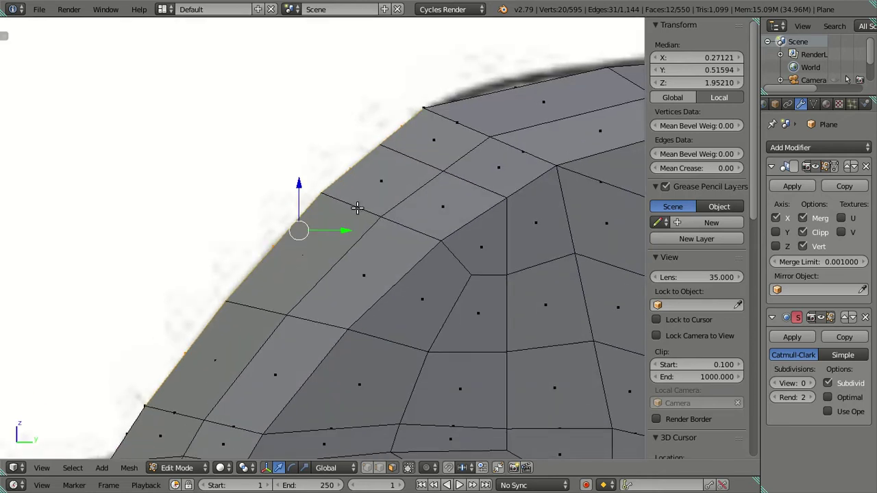
scroll(356, 206, "up", 2)
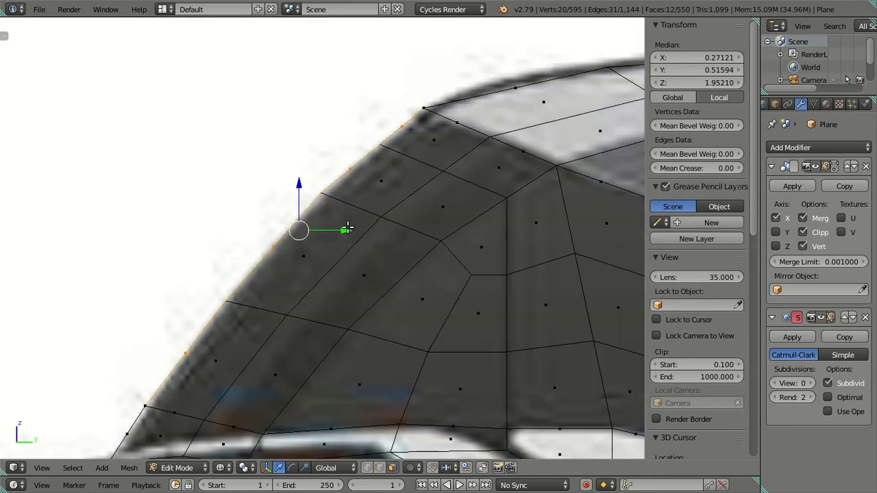
left_click_drag(347, 228, 356, 230)
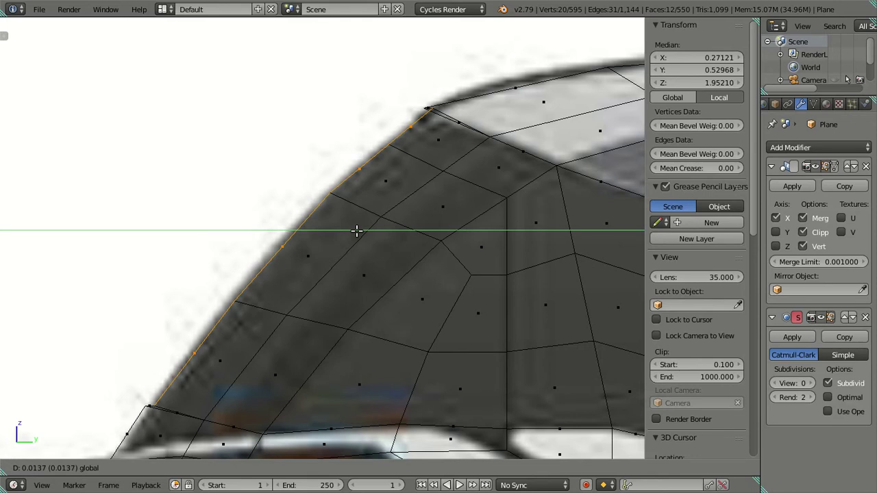
key("0")
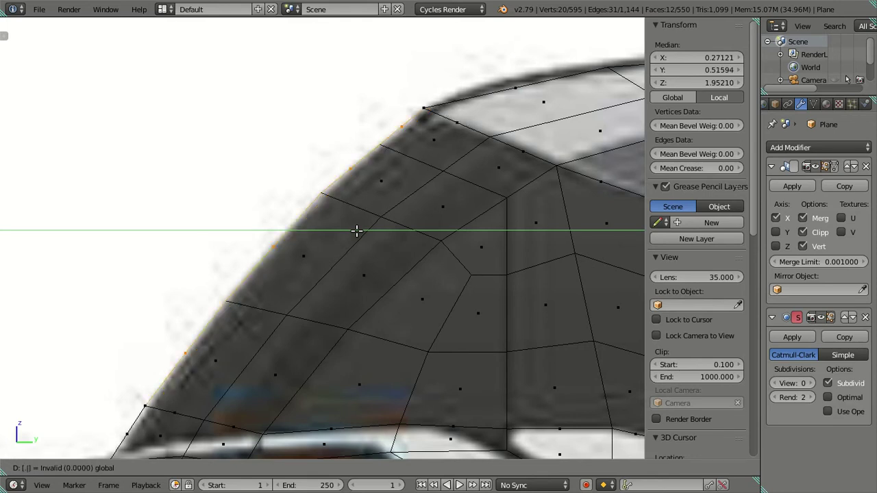
type("1")
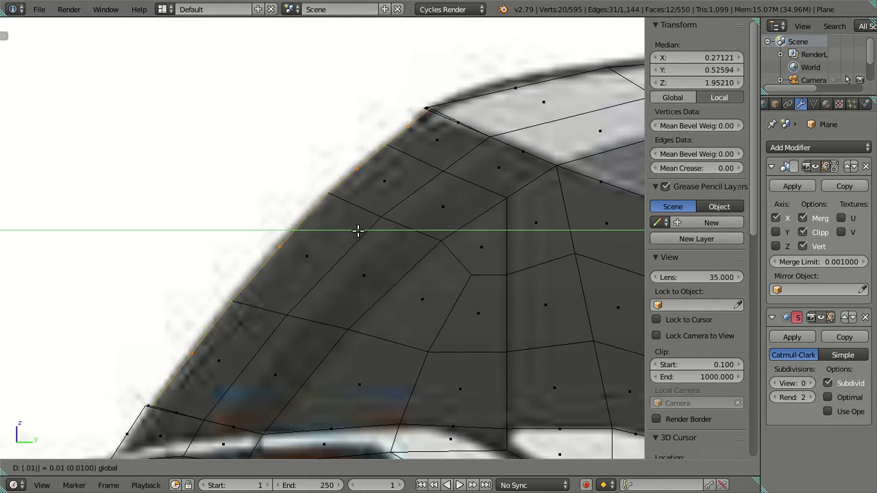
key("Return")
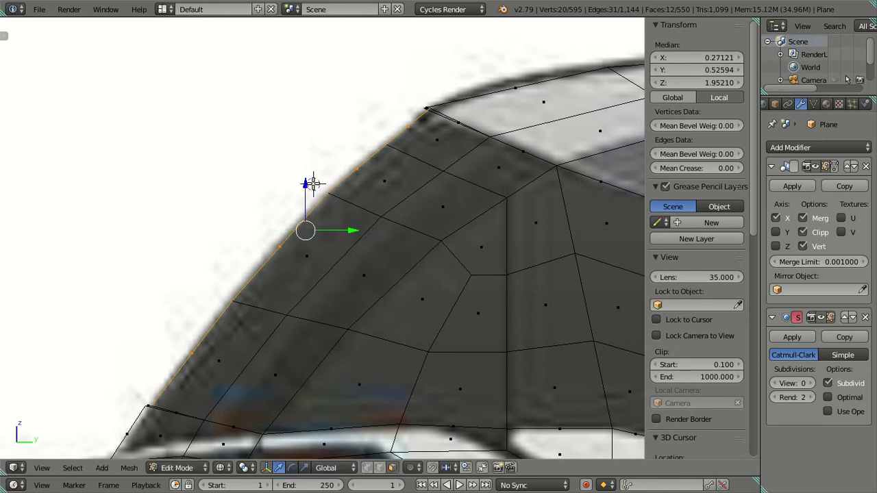
Try lowering the corner edge -0.005 along Z, then undo it
key("g")
key("z")
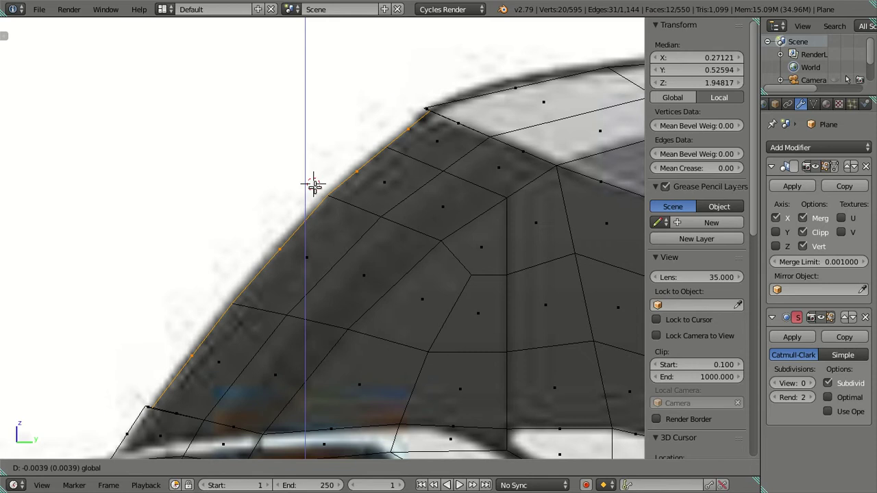
type("-.005")
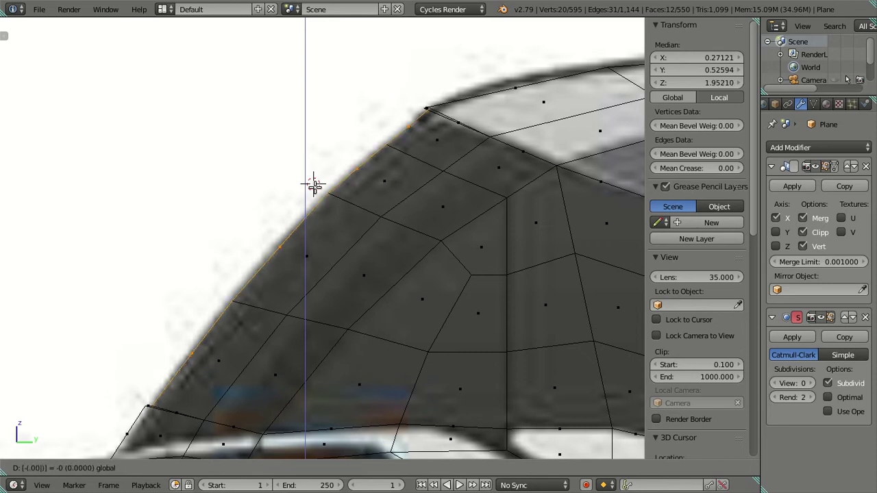
key("Return")
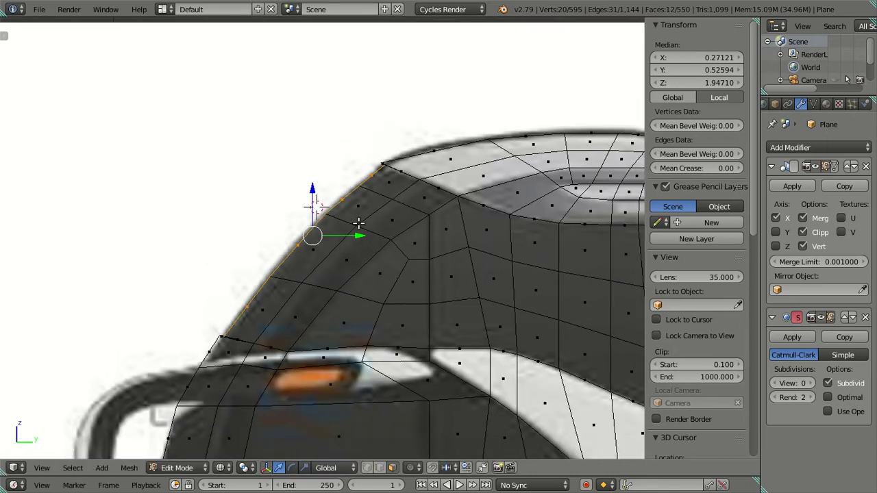
middle_click_drag(352, 229, 404, 181, "shift")
scroll(405, 182, "up", 3)
key("ctrl+z")
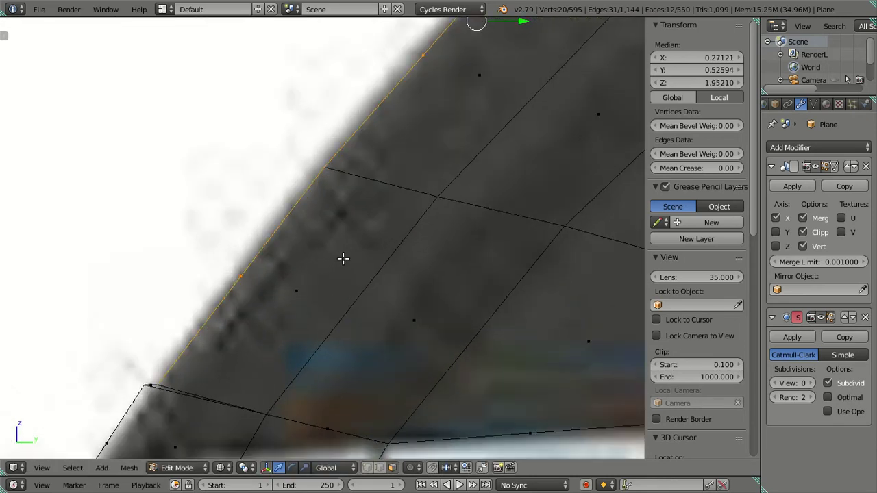
key("g")
type("z")
type(".003")
key("Escape")
Lower the corner edge 0.003 along Z, then deselect all in solid shading
key("g")
key("z")
type("-(.003")
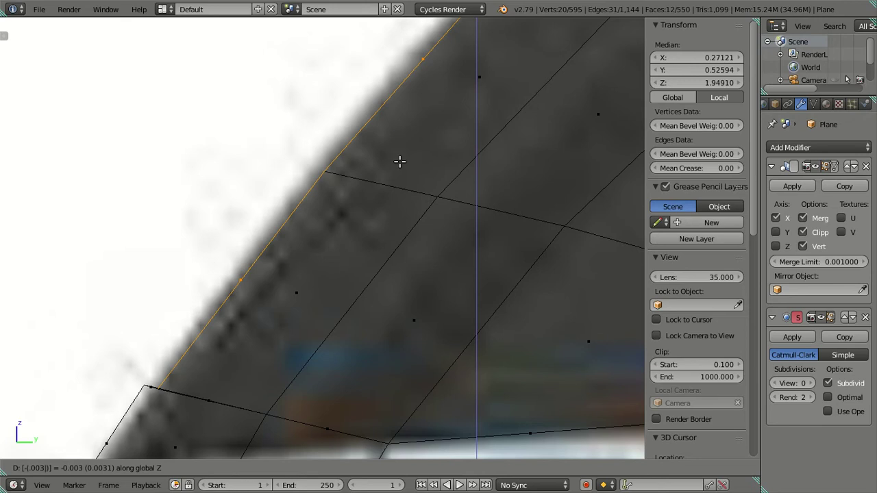
key("Return")
scroll(396, 167, "down", 3)
key("a")
key("alt+z")
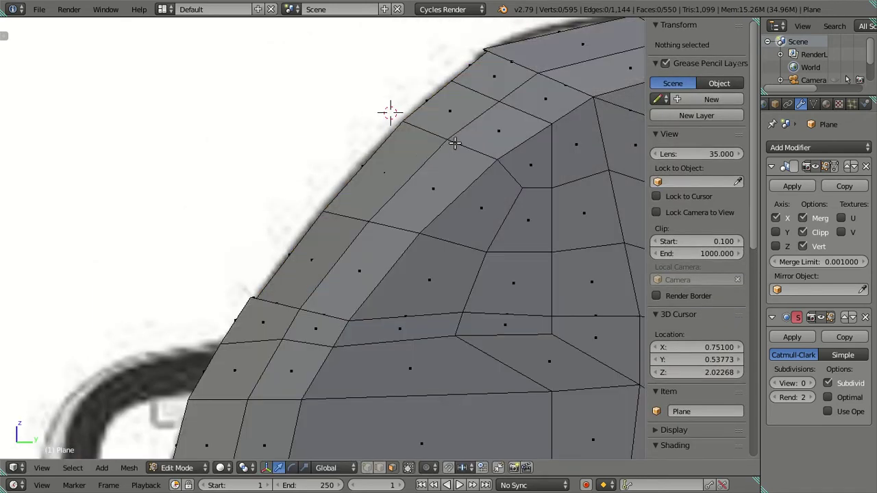
scroll(454, 143, "down", 4)
Orbit out of the side view and return to Edit Mode with face selection active
key("Tab")
mouse_move(315, 196)
middle_mouse_down()
mouse_move(436, 243)
mouse_move(364, 250)
mouse_move(281, 226)
mouse_move(487, 304)
mouse_move(441, 290)
mouse_move(352, 326)
middle_mouse_up()
scroll(386, 251, "down", 3)
key("Tab")
scroll(441, 290, "up", 4)
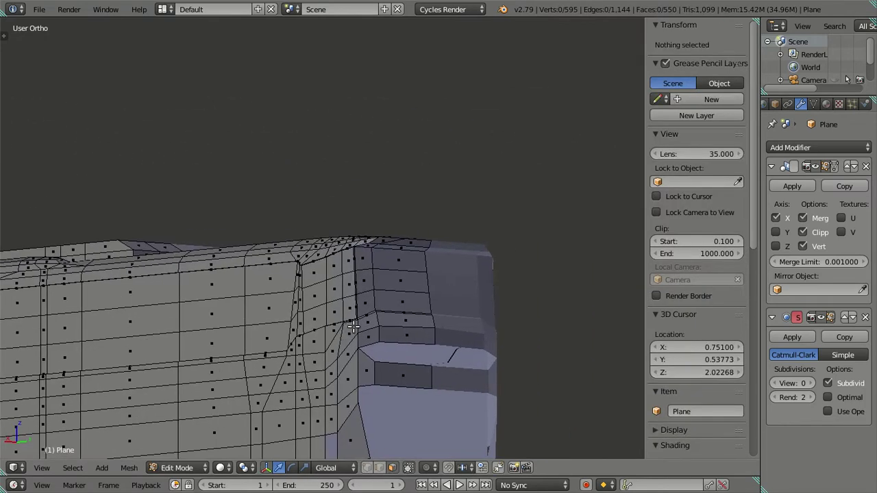
scroll(486, 363, "up", 2)
scroll(477, 352, "up", 1)
scroll(448, 339, "up", 2)
scroll(446, 340, "up", 1)
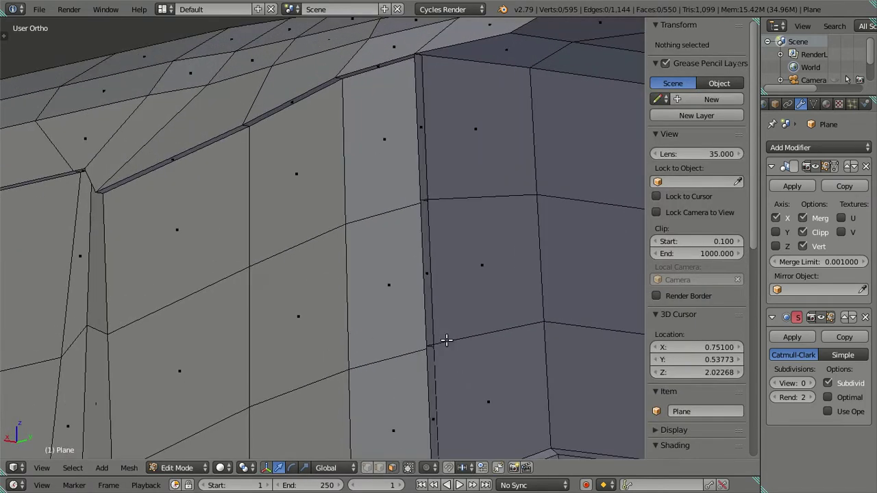
scroll(446, 341, "down", 2)
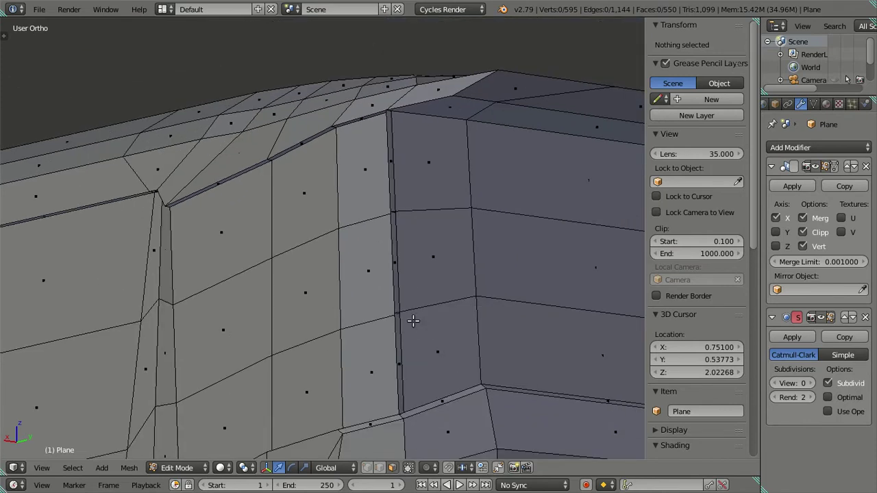
left_click(378, 469)
left_click(392, 467)
scroll(418, 333, "up", 2)
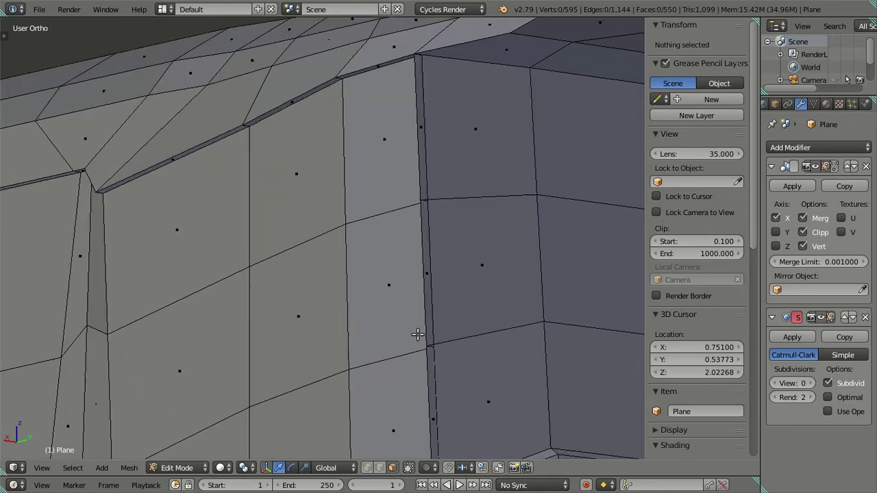
Select the six thin edge-on faces stacked at the bus body's front corner
right_click(471, 345)
right_click(471, 200, "shift")
right_click(481, 151, "shift")
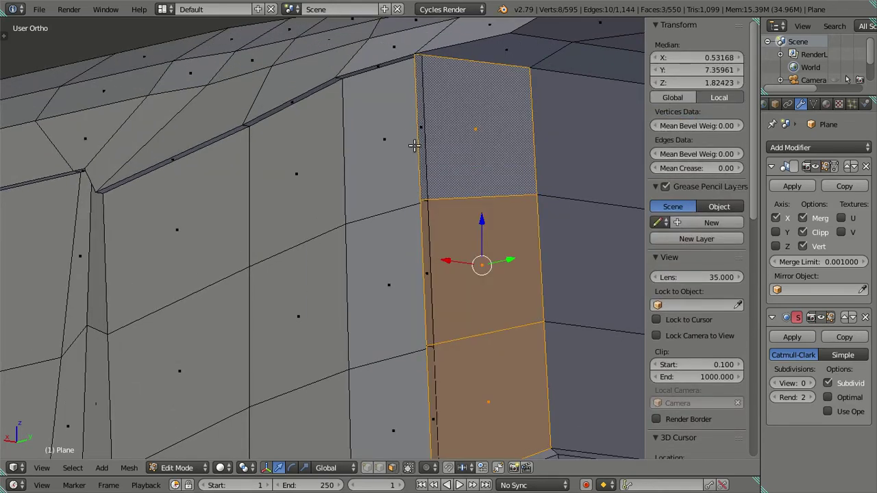
scroll(423, 194, "down", 3)
mouse_move(423, 193)
middle_mouse_down()
mouse_move(351, 314)
mouse_move(309, 319)
middle_mouse_up()
scroll(308, 319, "up", 4)
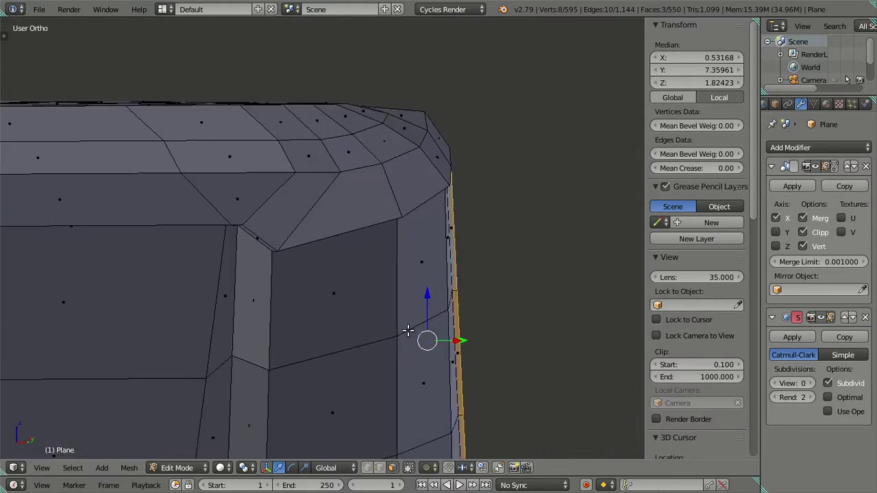
scroll(400, 313, "up", 3)
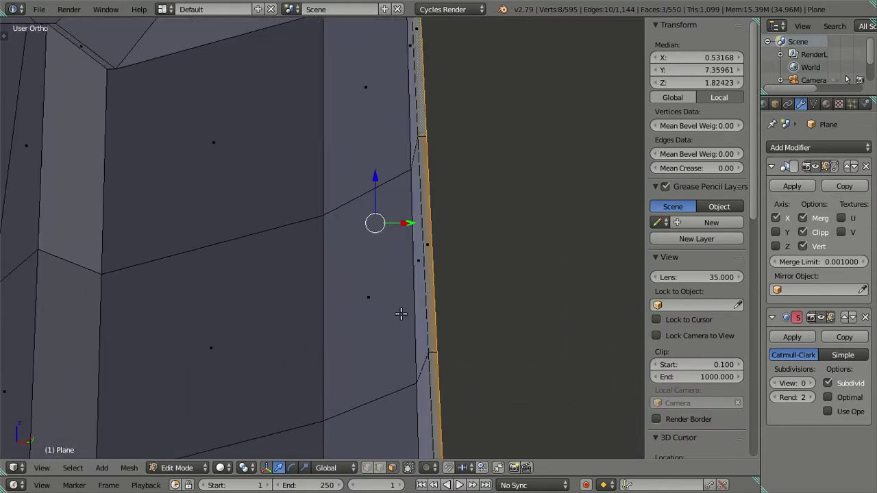
right_click(432, 362, "shift")
right_click(427, 242, "shift")
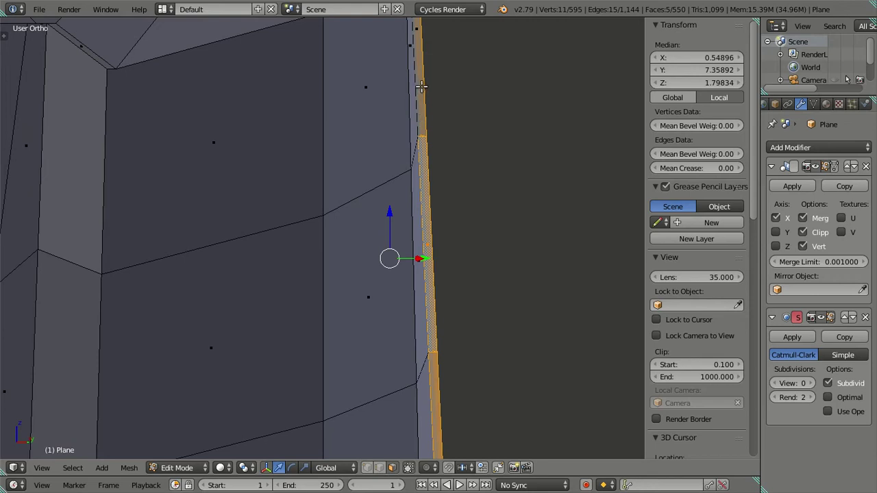
right_click(422, 85, "shift")
Delete the six selected faces, leaving an open gap at the front corner
key("x")
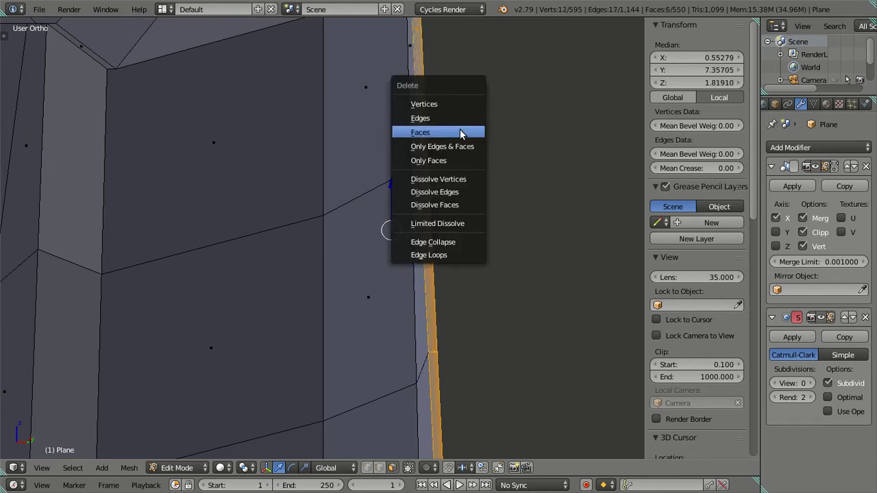
left_click(460, 132)
mouse_move(389, 217)
middle_mouse_down()
mouse_move(309, 227)
mouse_move(377, 222)
mouse_move(329, 194)
mouse_move(319, 162)
mouse_move(290, 164)
mouse_move(343, 192)
mouse_move(325, 147)
mouse_move(314, 148)
mouse_move(470, 260)
mouse_move(479, 297)
mouse_move(476, 278)
mouse_move(401, 265)
mouse_move(438, 256)
mouse_move(387, 274)
mouse_move(366, 262)
mouse_move(363, 208)
middle_mouse_up()
scroll(314, 148, "up", 3)
scroll(435, 225, "up", 2)
scroll(435, 223, "up", 1)
scroll(436, 224, "down", 2)
left_click(367, 468)
Slide the corner vertex beside the gap along X, then view the bevel from a low frontal angle
right_click(373, 204)
key("g")
key("x")
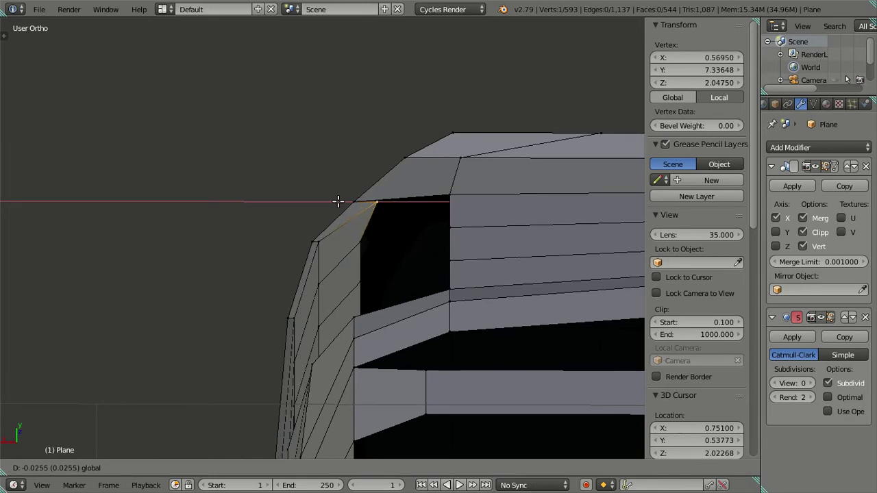
left_click(338, 201)
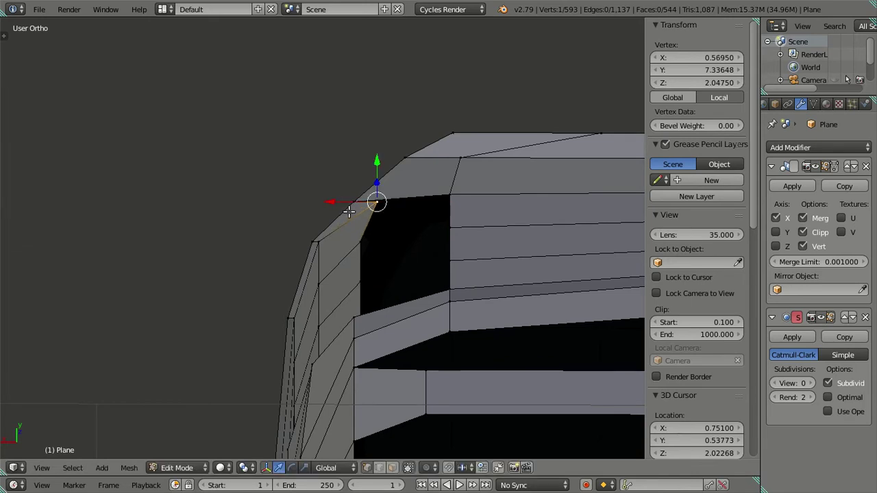
right_click(447, 195)
key("a")
middle_click_drag(389, 202, 403, 218)
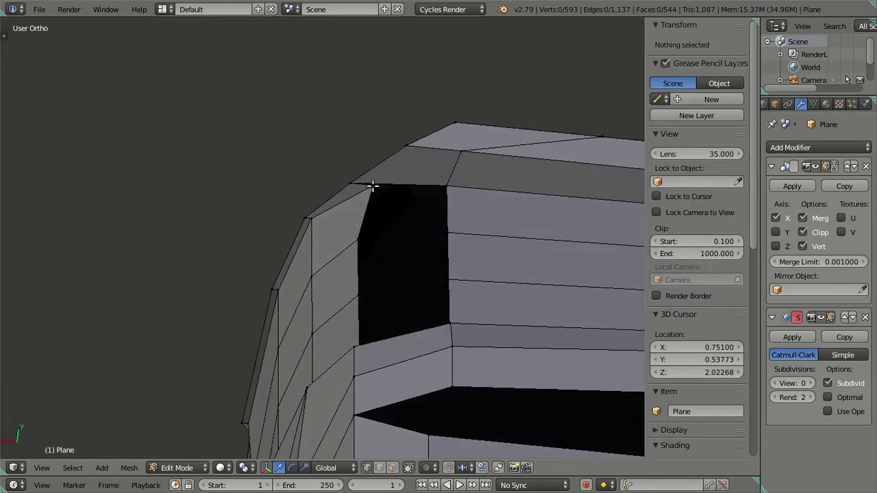
mouse_move(403, 196)
middle_mouse_down()
mouse_move(317, 280)
mouse_move(336, 308)
mouse_move(397, 276)
mouse_move(468, 272)
mouse_move(493, 260)
mouse_move(406, 251)
mouse_move(347, 222)
mouse_move(322, 225)
mouse_move(327, 313)
mouse_move(343, 350)
mouse_move(354, 229)
mouse_move(372, 186)
mouse_move(356, 328)
middle_mouse_up()
scroll(342, 350, "up", 3)
scroll(372, 185, "up", 2)
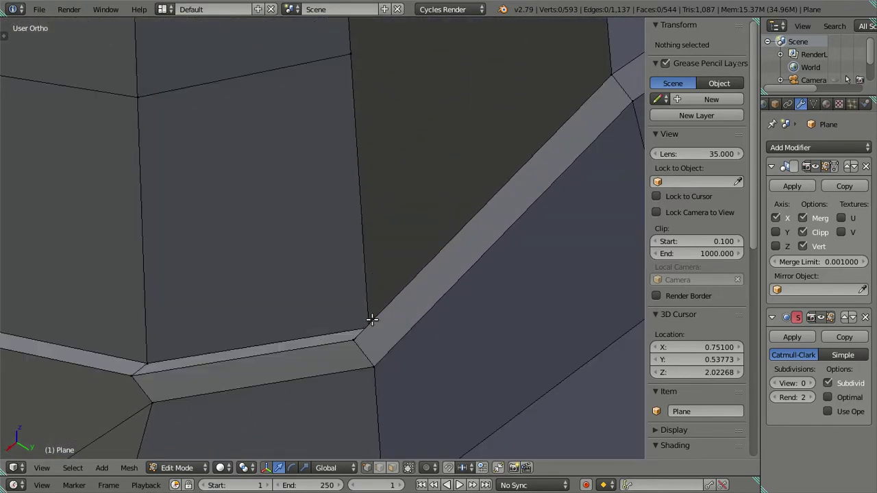
In wireframe, select the two overlapping bevel-corner vertices and merge them At Last
right_click(371, 321)
key("z")
right_click(370, 324, "shift")
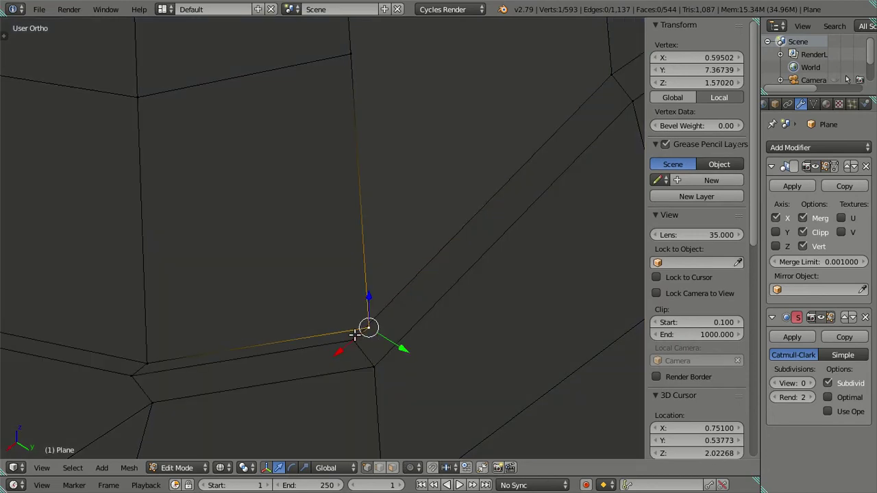
key("alt+m")
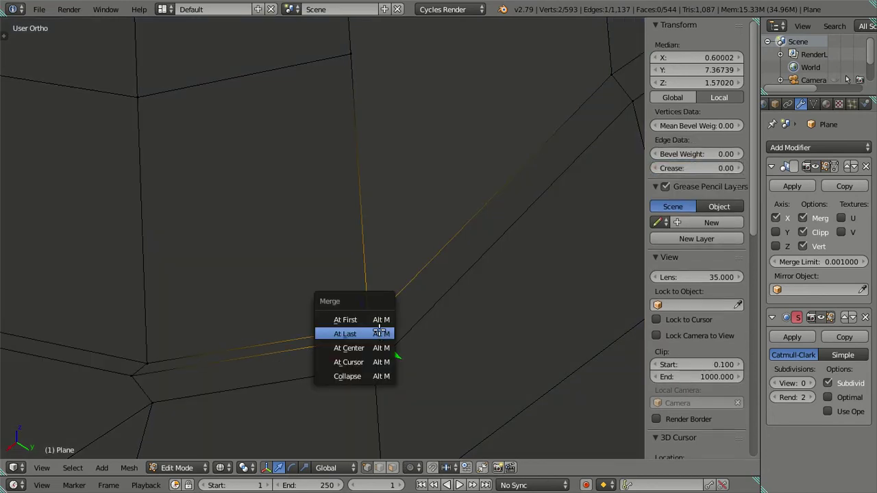
left_click(378, 333)
Undo and redo the vertex merge in solid shading so the corner meets in one point
key("a")
right_click(350, 326)
key("ctrl+z")
key("z")
key("ctrl+z")
key("ctrl+z")
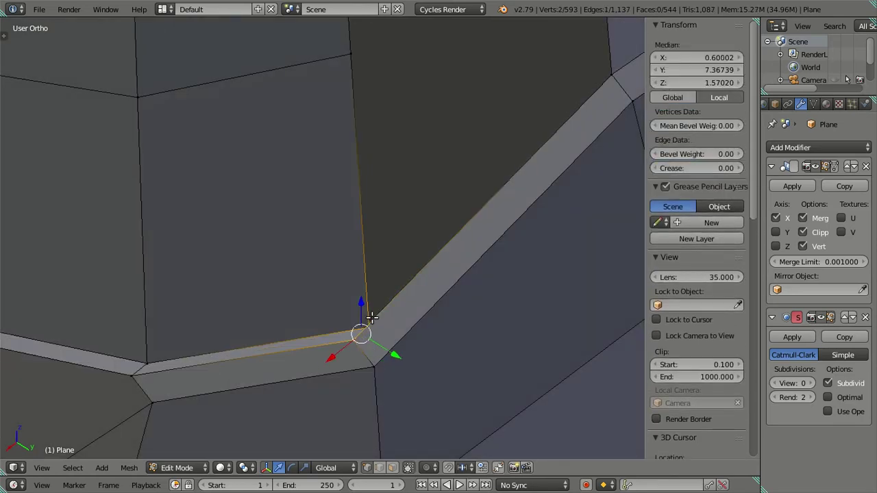
key("alt+m")
left_click(370, 318)
mouse_move(366, 317)
middle_mouse_down()
mouse_move(325, 300)
mouse_move(326, 290)
mouse_move(224, 282)
mouse_move(215, 296)
mouse_move(254, 272)
mouse_move(263, 300)
mouse_move(388, 244)
mouse_move(329, 259)
mouse_move(336, 306)
middle_mouse_up()
key("a")
scroll(320, 292, "down", 2)
Check the bevel-corner vertex positions against the side reference image
scroll(336, 306, "up", 2)
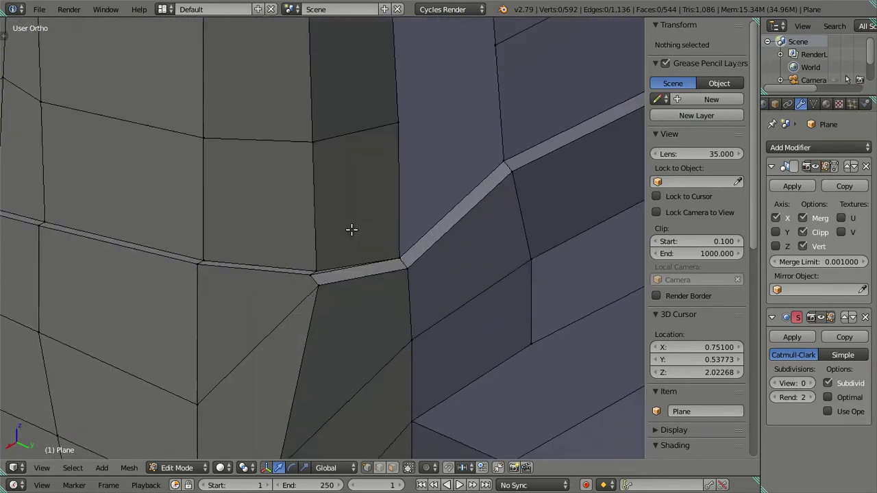
scroll(341, 258, "up", 2)
mouse_move(315, 237)
middle_mouse_down()
mouse_move(272, 245)
mouse_move(342, 246)
mouse_move(206, 270)
mouse_move(301, 273)
middle_mouse_up()
right_click(301, 273)
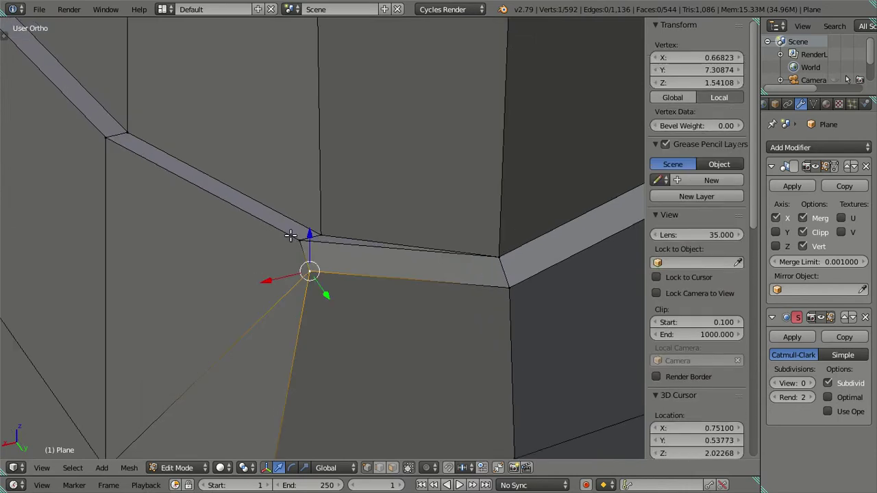
right_click(295, 243)
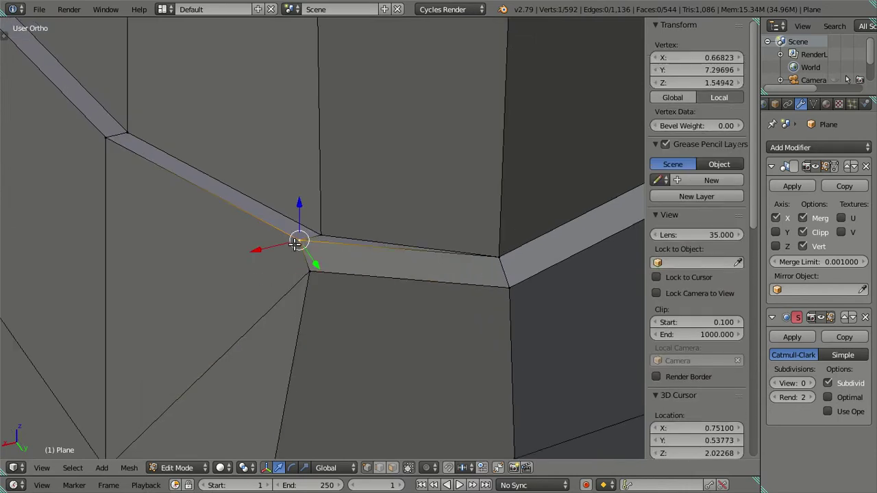
middle_click_drag(295, 243, 333, 261)
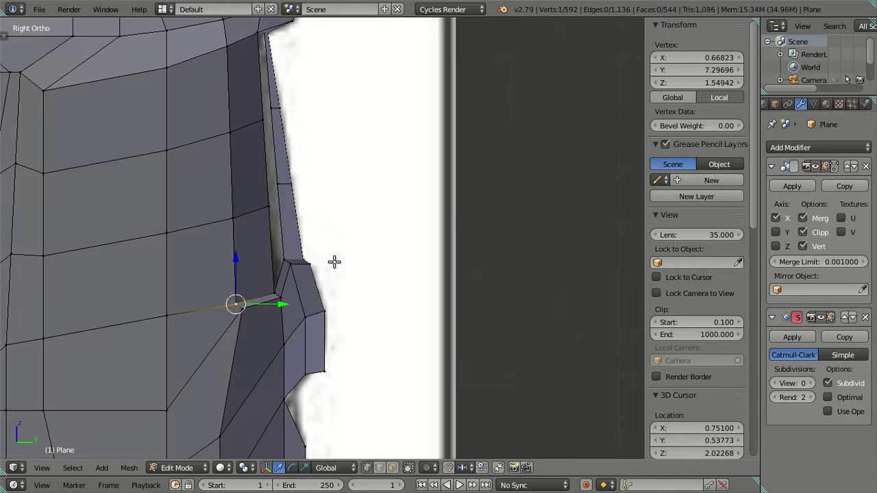
mouse_move(276, 309)
middle_mouse_down("shift")
mouse_move(319, 266)
mouse_move(289, 290)
middle_mouse_up("shift")
scroll(319, 266, "up", 2)
right_click(276, 285)
middle_click_drag(397, 222, 386, 229)
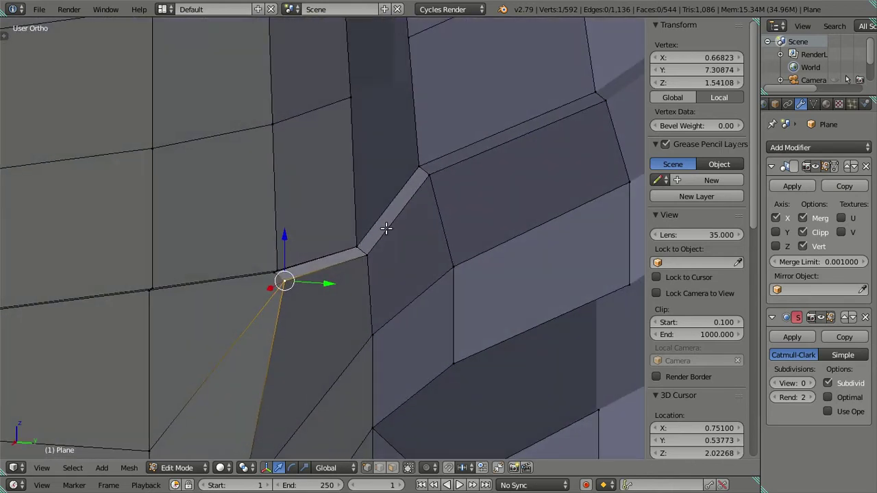
scroll(551, 132, "down", 4)
Move the lower corner edge path along Z and Y in Right Ortho to match the reference
left_click(455, 173, "ctrl")
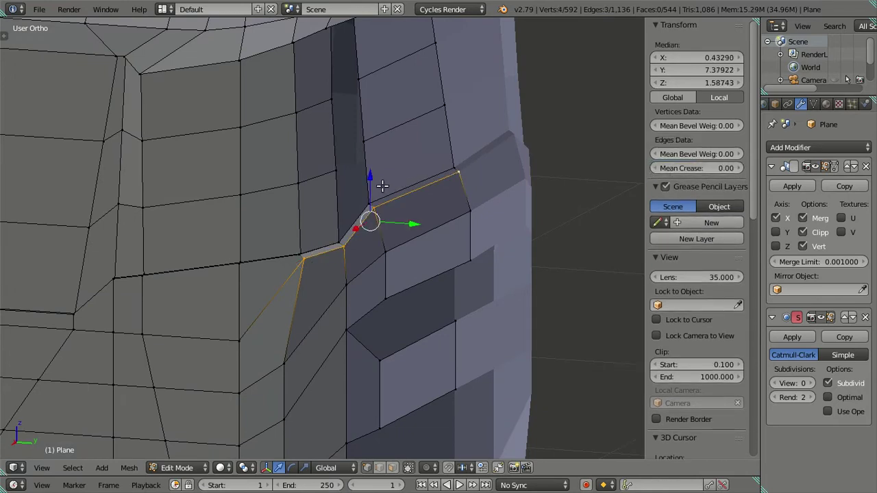
key("g")
key("z")
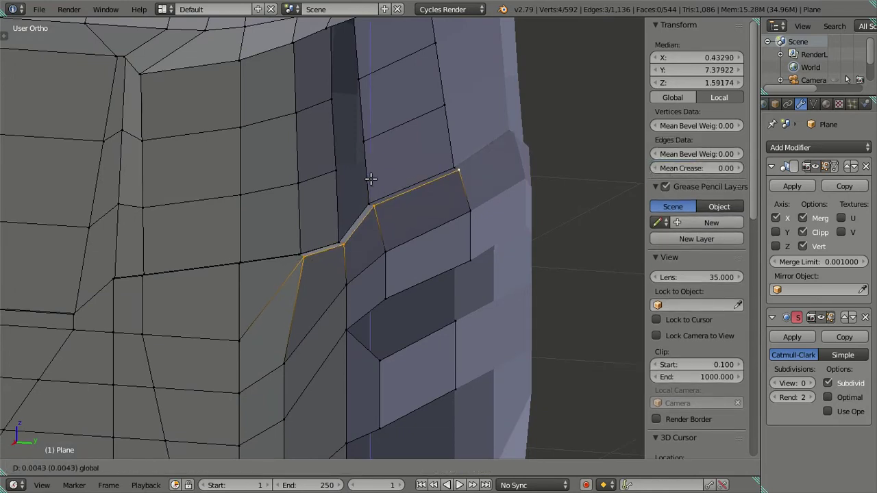
left_click(369, 178)
key("KP_3")
scroll(344, 253, "up", 2)
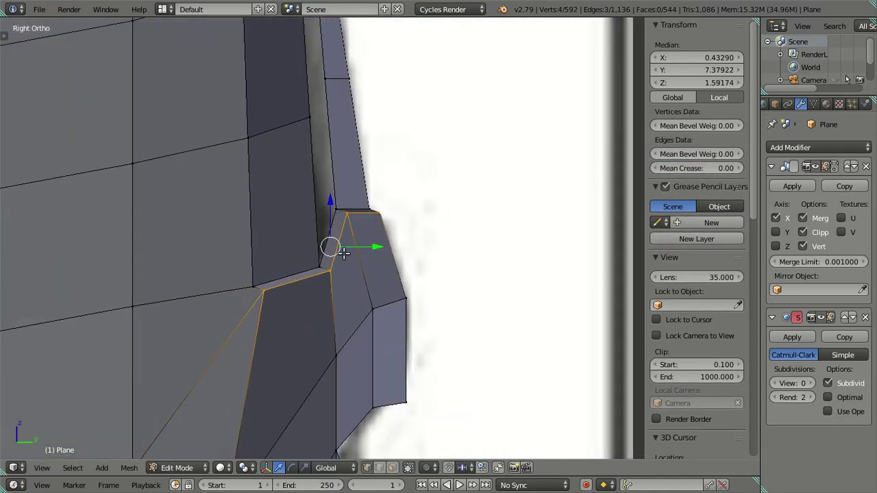
left_click_drag(380, 248, 377, 246)
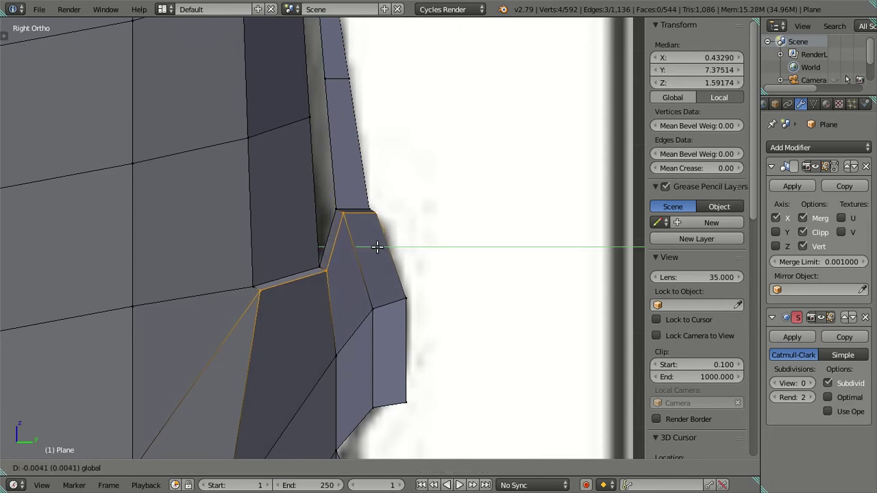
left_click(376, 247)
left_click_drag(326, 201, 324, 199)
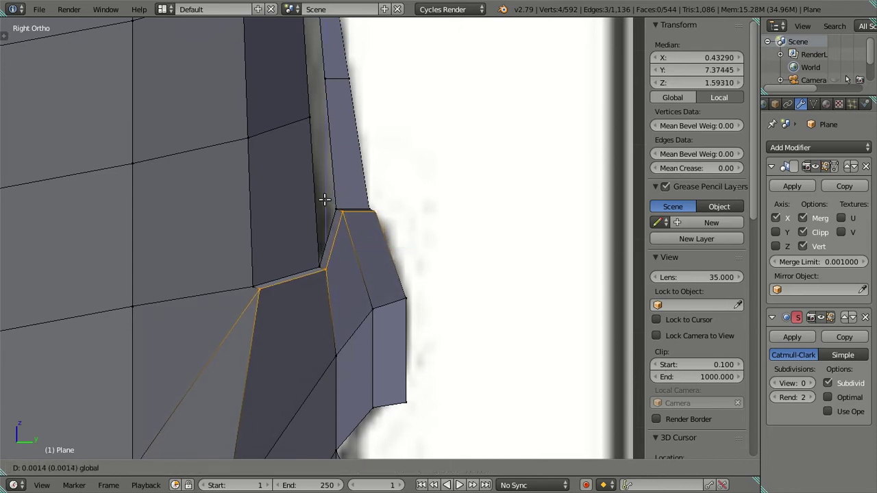
left_click(324, 198)
key("a")
Merge the two close crease vertices at last and dissolve the leftover edge to fill the gap
mouse_move(352, 219)
middle_mouse_down()
mouse_move(356, 260)
mouse_move(303, 286)
middle_mouse_up()
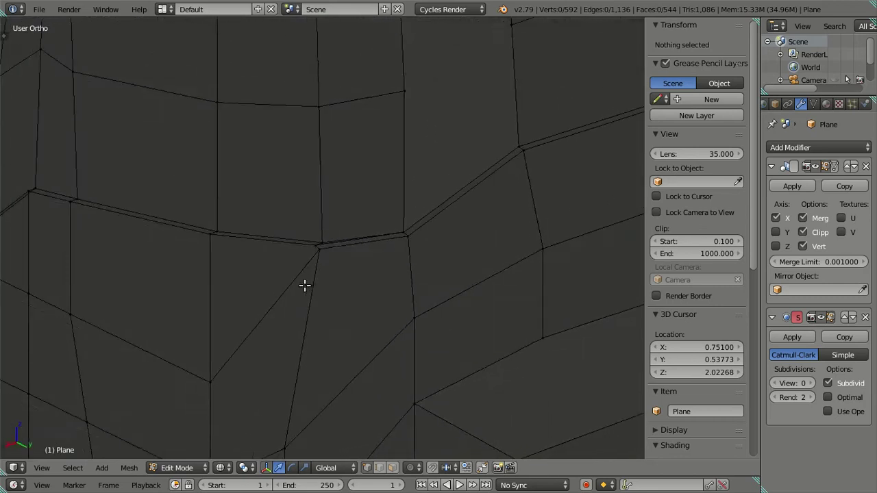
scroll(350, 271, "up", 2)
mouse_move(350, 271)
middle_mouse_down()
mouse_move(303, 315)
mouse_move(270, 264)
mouse_move(209, 258)
middle_mouse_up()
right_click(209, 258)
right_click(214, 247, "shift")
key("alt+m")
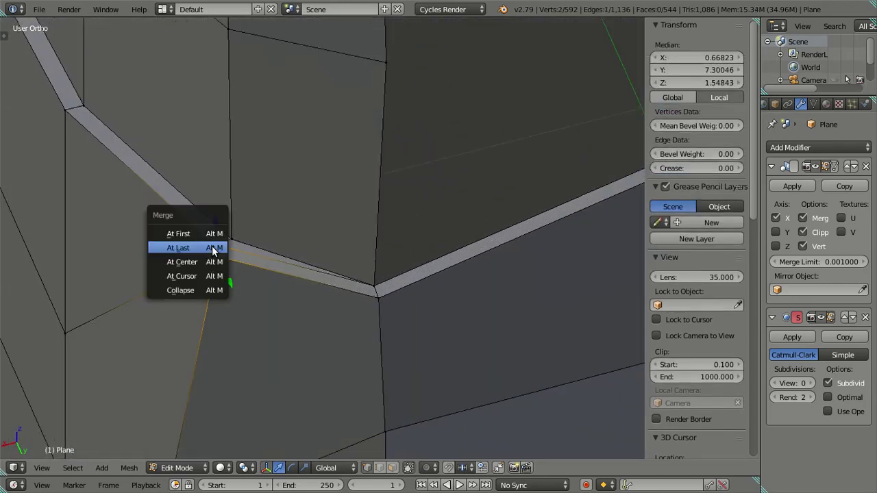
left_click(213, 247)
right_click(368, 292, "shift")
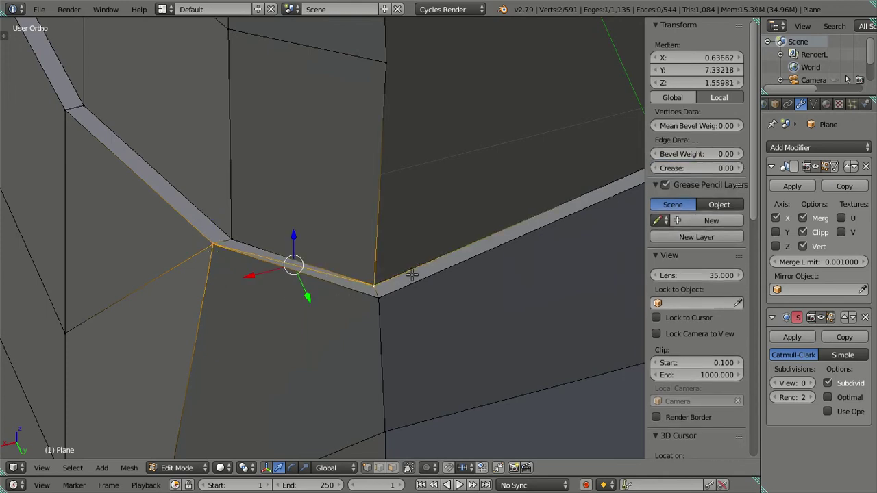
key("x")
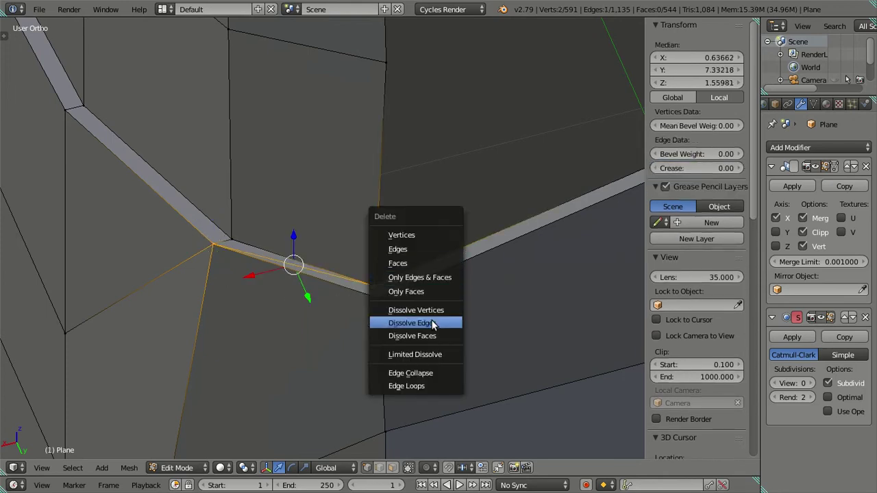
left_click(432, 325)
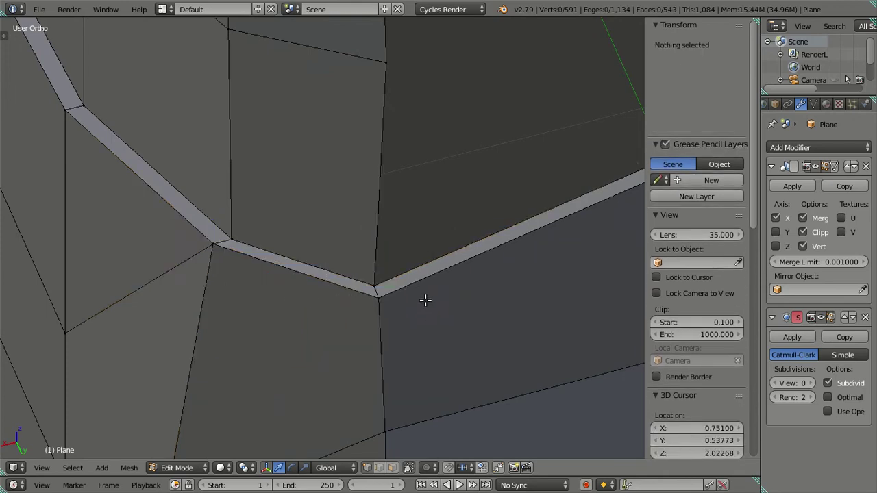
scroll(418, 296, "down", 3)
scroll(402, 286, "up", 3)
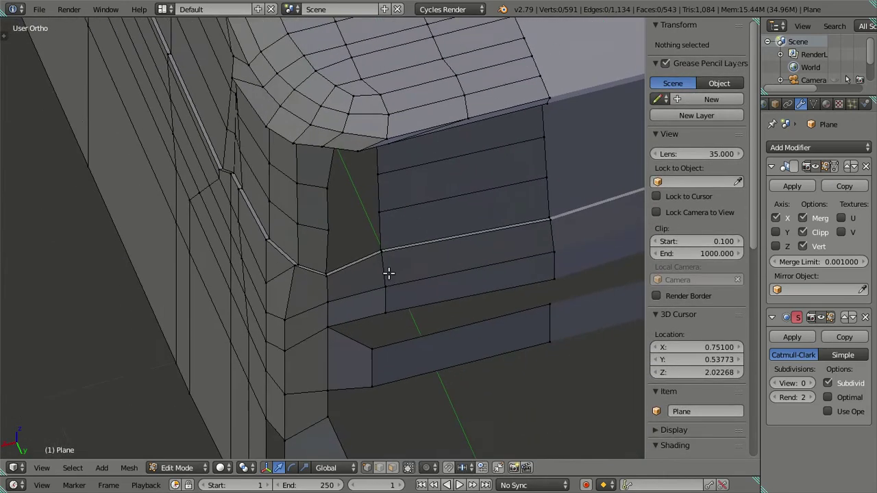
Inspect vertices along the recessed panel and the top front edge
mouse_move(389, 274)
middle_mouse_down()
mouse_move(358, 203)
mouse_move(468, 201)
mouse_move(386, 203)
mouse_move(328, 236)
mouse_move(356, 205)
mouse_move(453, 231)
mouse_move(433, 210)
mouse_move(360, 201)
mouse_move(322, 239)
middle_mouse_up()
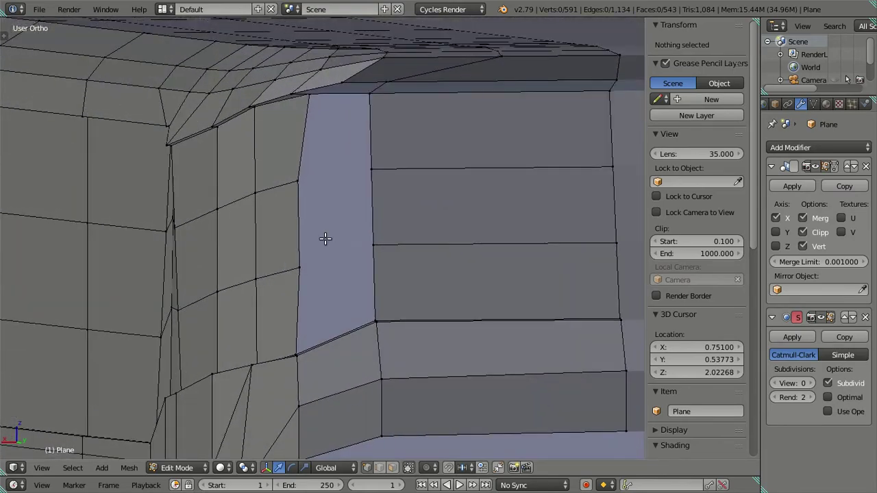
right_click(343, 258)
right_click(378, 242, "shift")
mouse_move(378, 242)
middle_mouse_down()
mouse_move(426, 287)
mouse_move(415, 285)
middle_mouse_up()
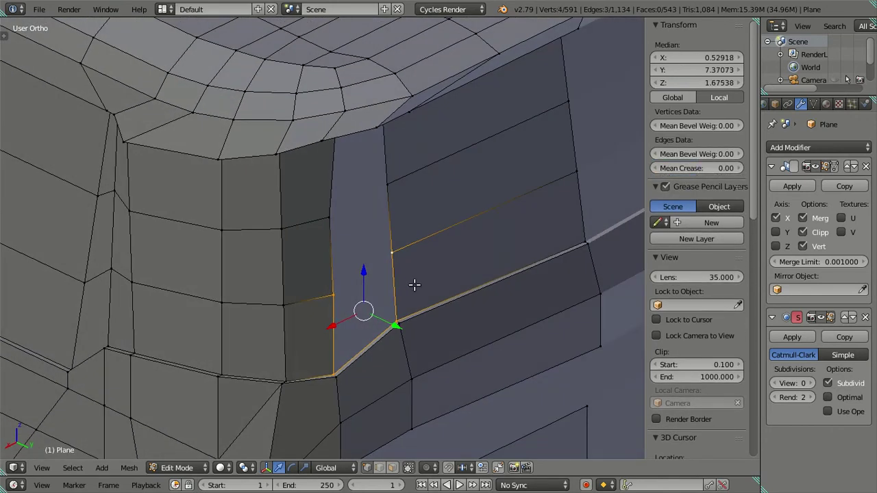
right_click(386, 184)
right_click(392, 180, "shift")
mouse_move(402, 212)
middle_mouse_down()
mouse_move(378, 151)
mouse_move(354, 168)
mouse_move(333, 256)
middle_mouse_up()
right_click(359, 241)
right_click(405, 252, "shift")
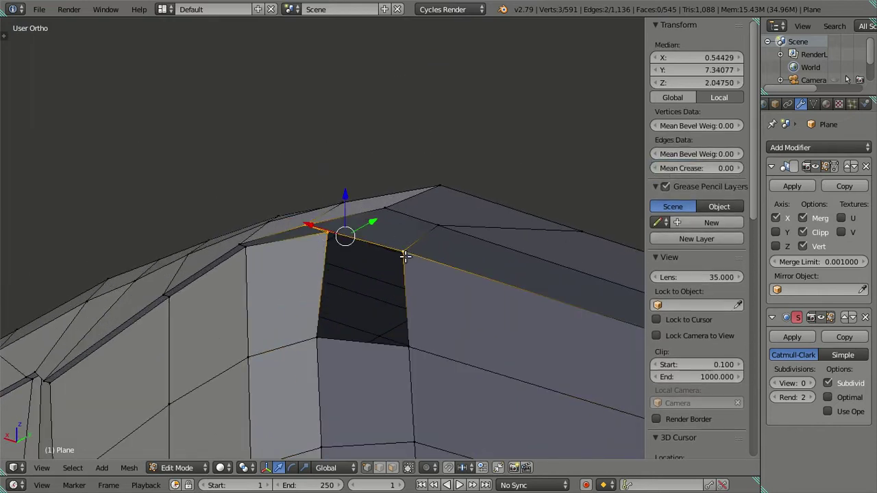
scroll(350, 255, "up", 2)
key("a")
Start a two-cut loop cut through the top front corner face
mouse_move(417, 245)
middle_mouse_down()
mouse_move(376, 233)
mouse_move(370, 213)
mouse_move(389, 194)
middle_mouse_up()
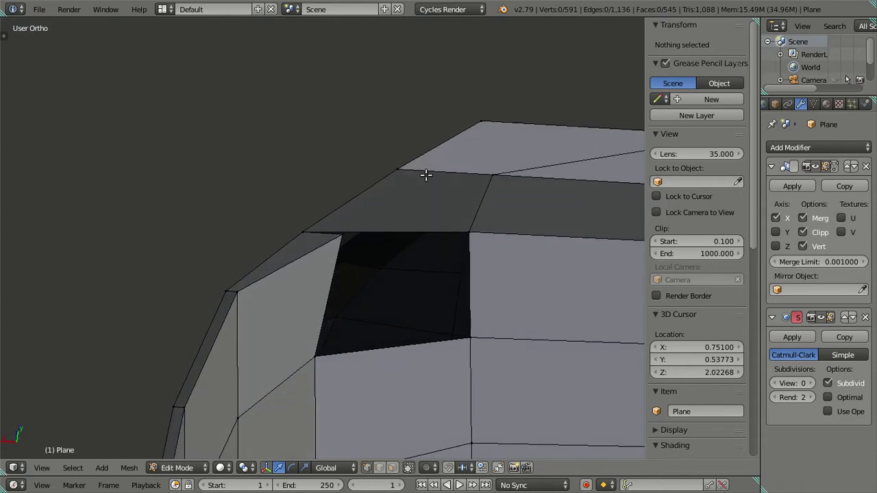
key("ctrl+r")
scroll(425, 175, "up", 1)
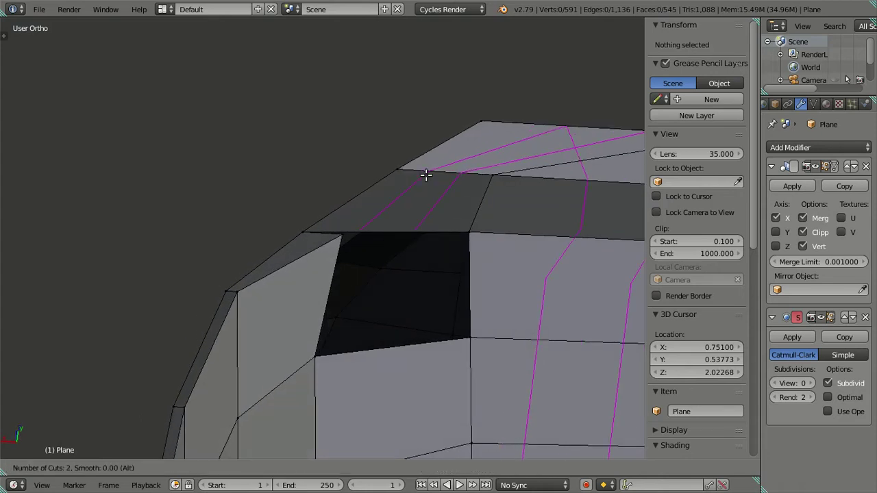
Apply the two loop cuts, slide a new top-corner vertex along X and merge it
left_click(426, 175)
middle_click_drag(346, 264, 349, 229)
right_click(349, 229)
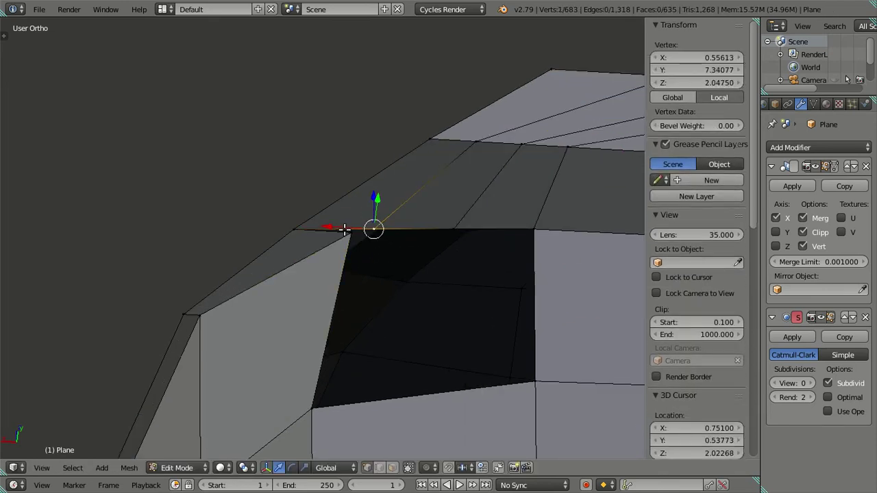
left_click_drag(345, 229, 333, 222)
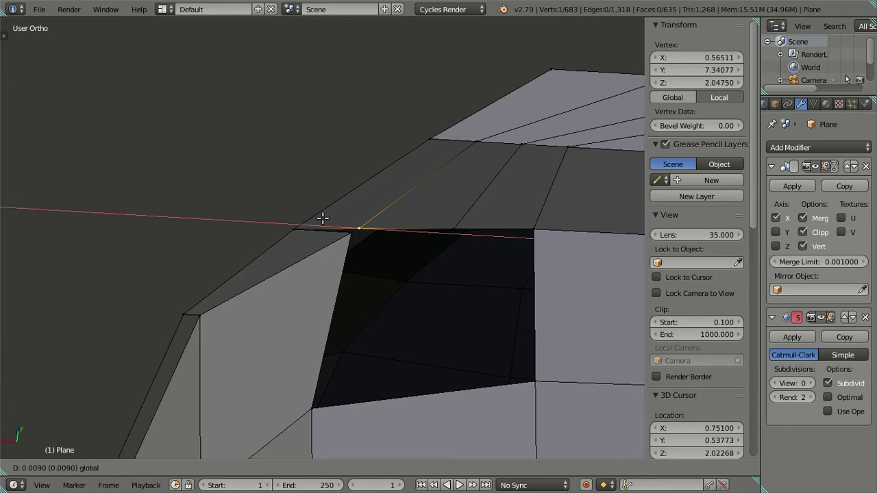
left_click(313, 215)
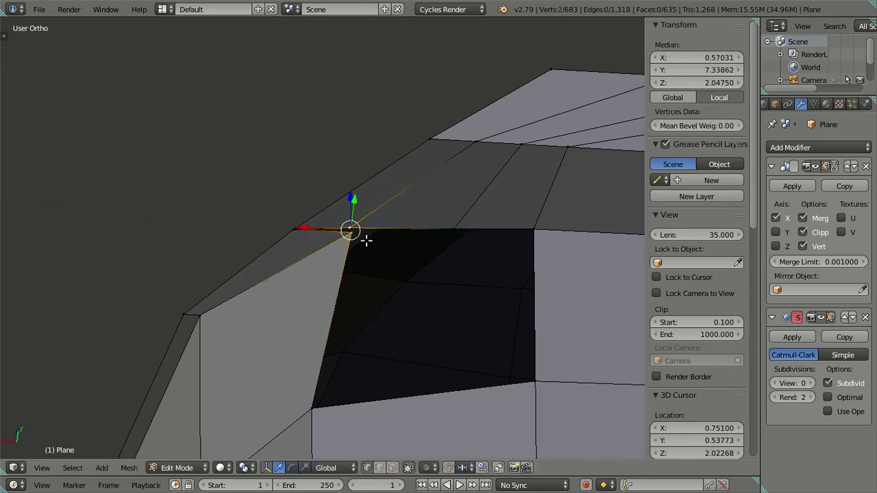
key("alt+m")
left_click(372, 232)
Dissolve the unwanted edge loop near the top front corner
scroll(366, 238, "down", 2)
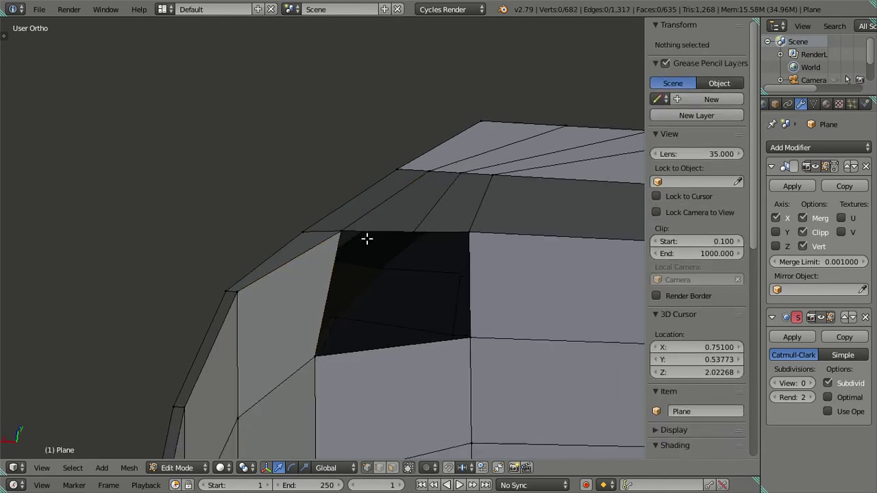
right_click(443, 200, "alt")
key("x")
left_click(442, 198)
Fill a new face from three vertices around the dark corner and check it in Object Mode
right_click(461, 236)
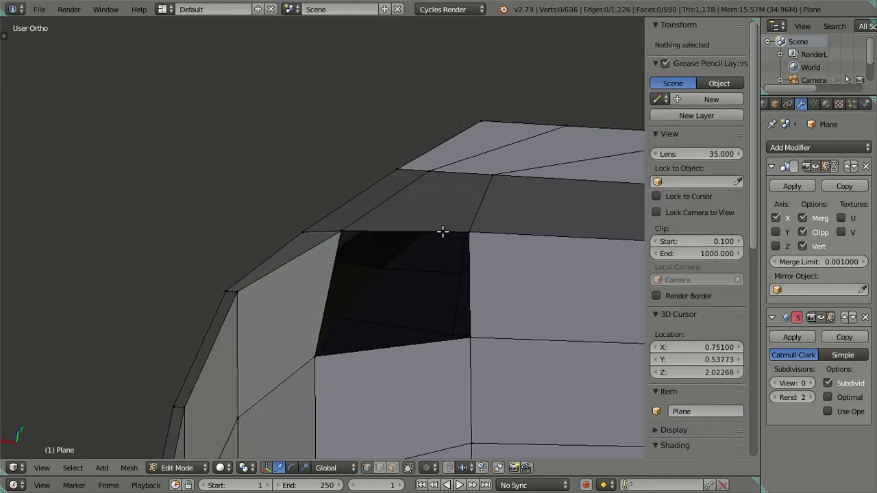
right_click(341, 233, "shift")
right_click(331, 361, "shift")
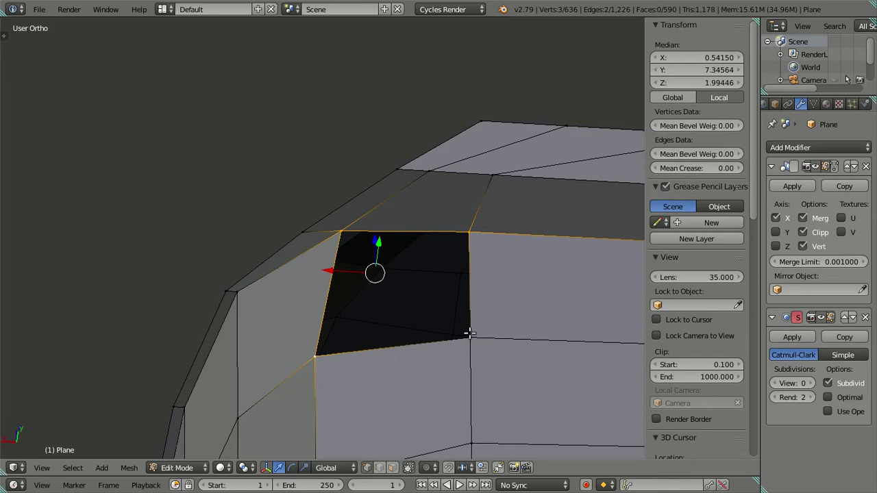
scroll(469, 334, "down", 3)
key("f")
key("Tab")
mouse_move(380, 317)
middle_mouse_down()
mouse_move(357, 316)
mouse_move(400, 340)
mouse_move(480, 335)
mouse_move(512, 384)
mouse_move(295, 305)
mouse_move(313, 342)
mouse_move(264, 314)
mouse_move(278, 336)
mouse_move(309, 346)
mouse_move(285, 343)
mouse_move(287, 297)
mouse_move(272, 319)
mouse_move(285, 328)
middle_mouse_up()
key("Tab")
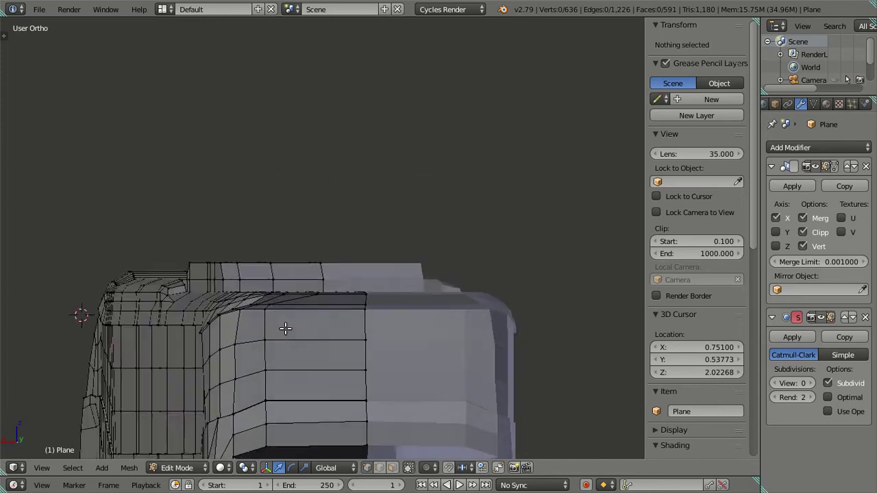
In Back Ortho view, select the upper ledge edge vertices and move them into place
key("ctrl+KP_1")
scroll(290, 327, "up", 2)
scroll(368, 296, "up", 2)
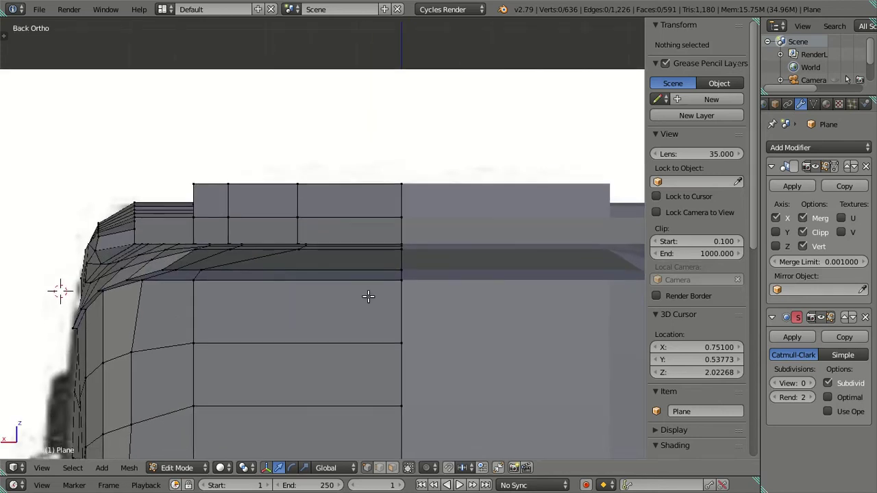
right_click(369, 275)
left_click(304, 221)
right_click(398, 269, "shift")
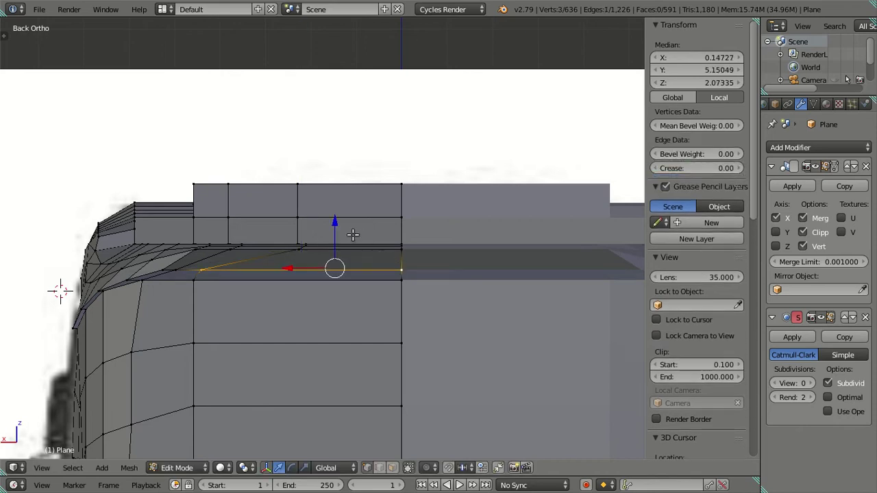
key("g")
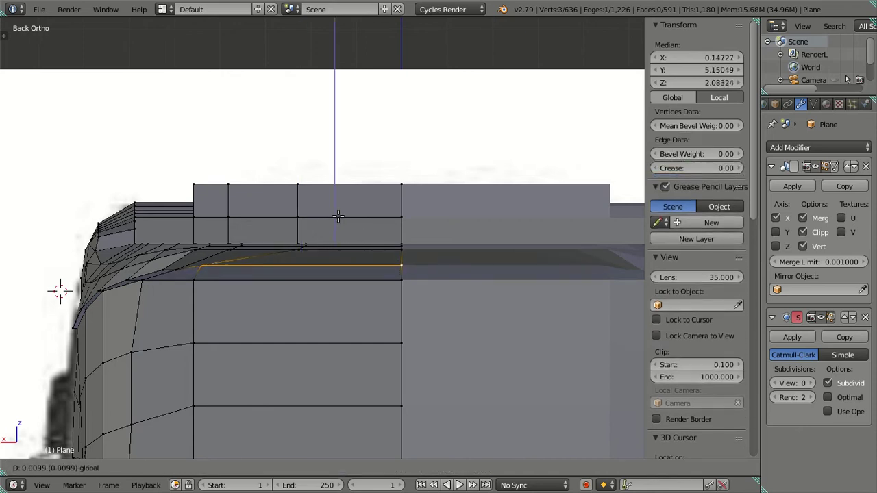
left_click(338, 217)
Slide the ledge's end vertices sideways along X to line up with the reference
right_click(205, 262)
key("g")
key("x")
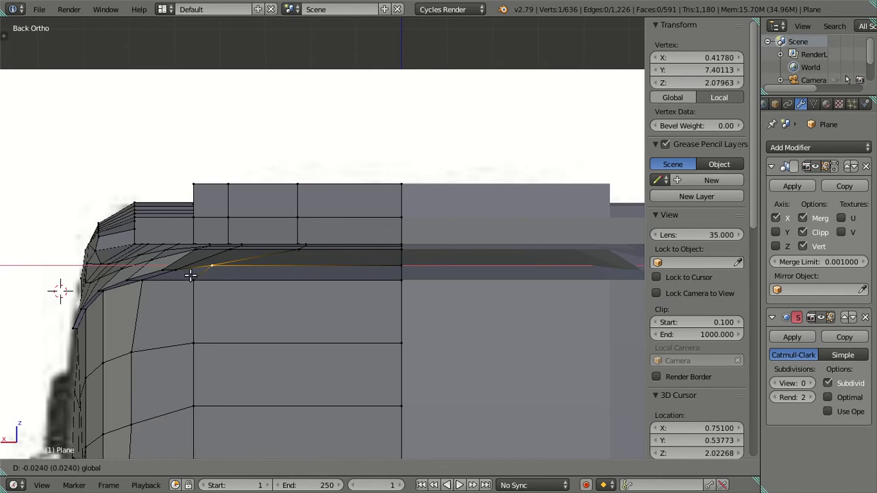
left_click(199, 278)
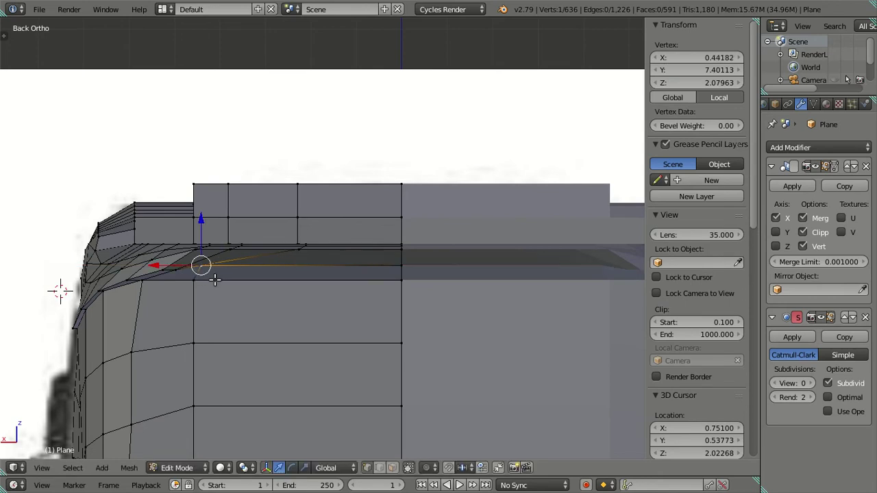
right_click(214, 279, "shift")
right_click(200, 270)
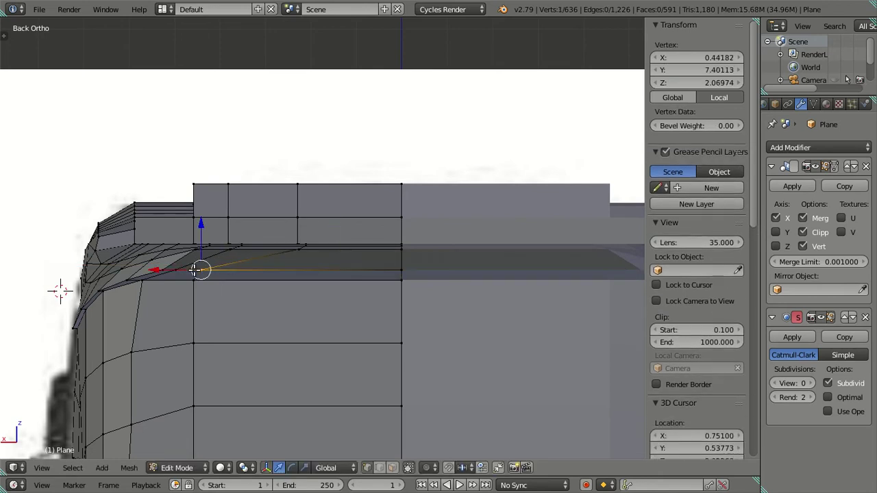
key("g")
key("x")
left_click(200, 273)
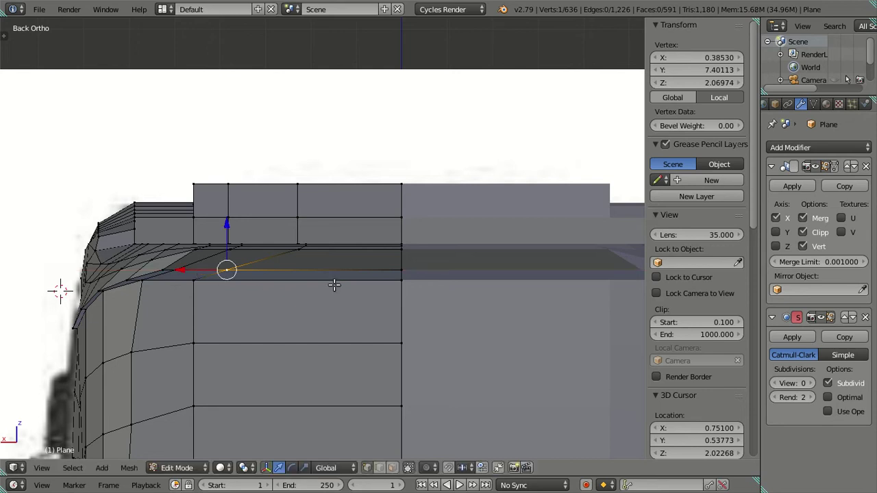
right_click(396, 271, "shift")
key("g")
key("Escape")
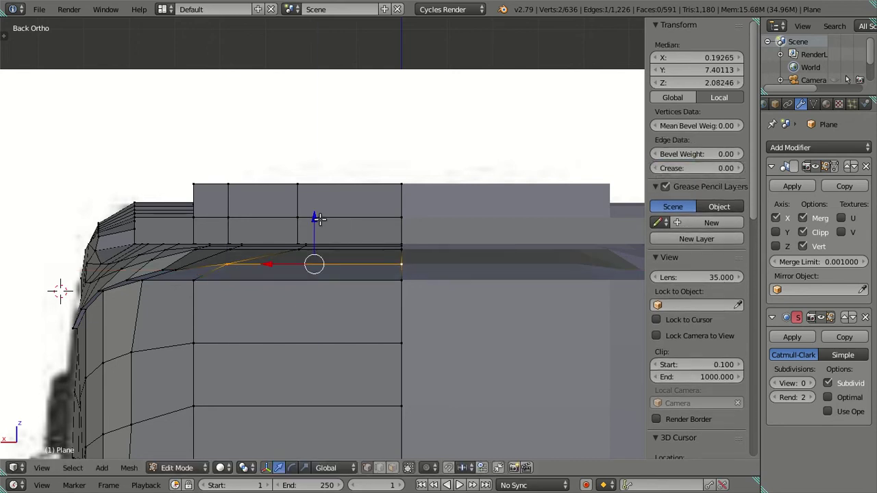
Preview the smoothed body outside Edit Mode and orbit around the front corner
key("Tab")
scroll(340, 240, "down", 3)
mouse_move(420, 302)
middle_mouse_down()
mouse_move(383, 259)
mouse_move(310, 286)
mouse_move(306, 298)
mouse_move(342, 290)
mouse_move(459, 307)
mouse_move(450, 283)
middle_mouse_up()
key("Tab")
mouse_move(372, 274)
middle_mouse_down()
mouse_move(342, 308)
mouse_move(345, 282)
mouse_move(362, 336)
mouse_move(357, 298)
mouse_move(343, 294)
mouse_move(343, 268)
mouse_move(425, 315)
mouse_move(441, 292)
mouse_move(434, 265)
mouse_move(376, 312)
mouse_move(352, 276)
mouse_move(362, 256)
mouse_move(373, 261)
middle_mouse_up()
scroll(267, 265, "up", 3)
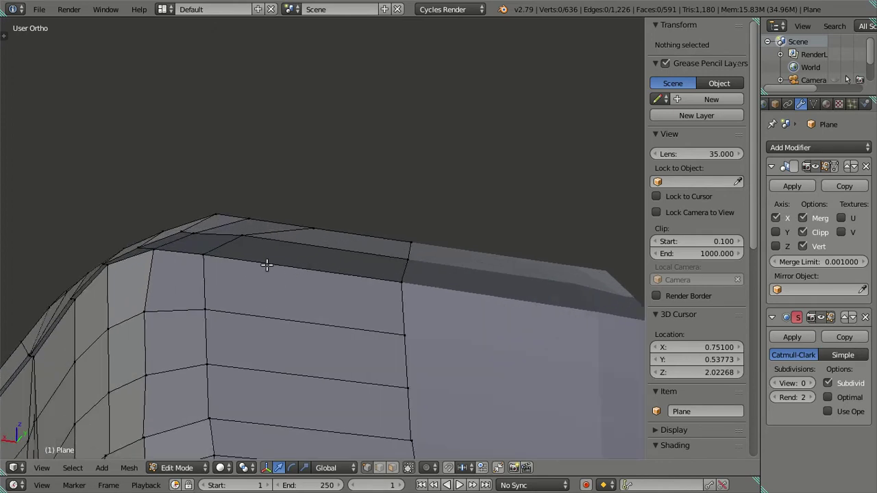
mouse_move(195, 286)
middle_mouse_down()
mouse_move(212, 258)
mouse_move(254, 225)
mouse_move(192, 212)
mouse_move(208, 180)
middle_mouse_up()
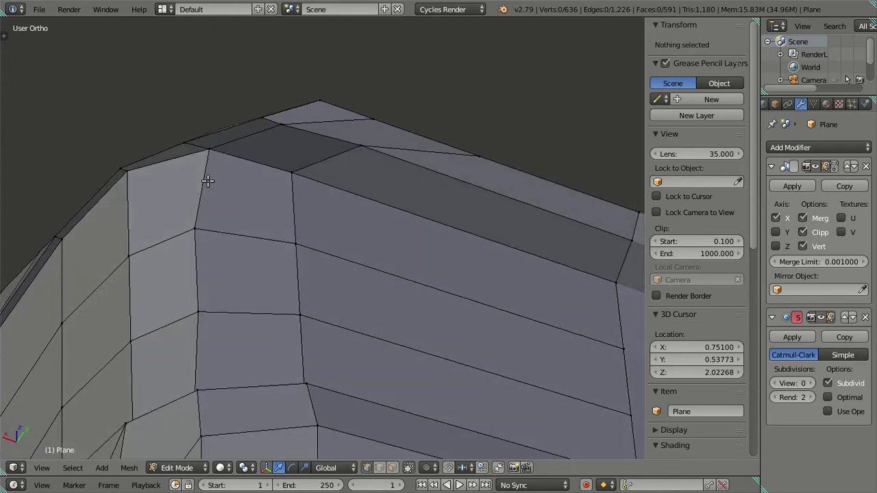
key("KP_2")
scroll(304, 171, "up", 3)
scroll(336, 216, "up", 1)
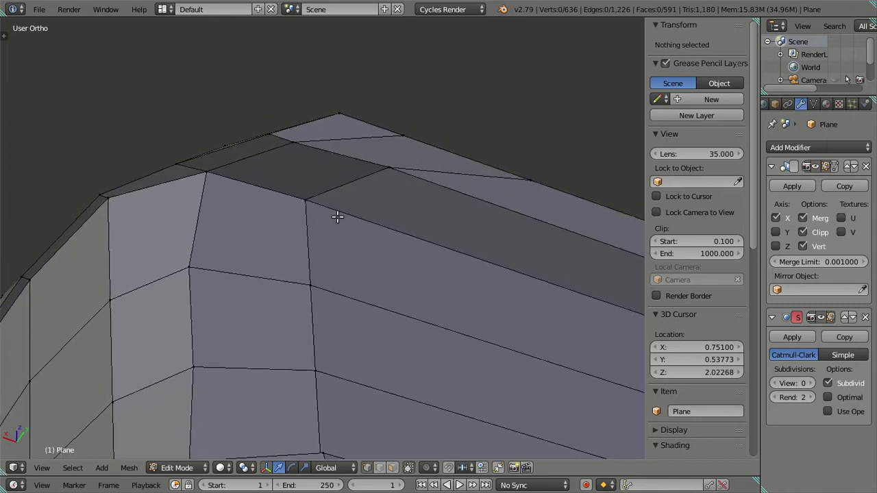
scroll(380, 153, "up", 1)
right_click(401, 142)
right_click(264, 110, "shift")
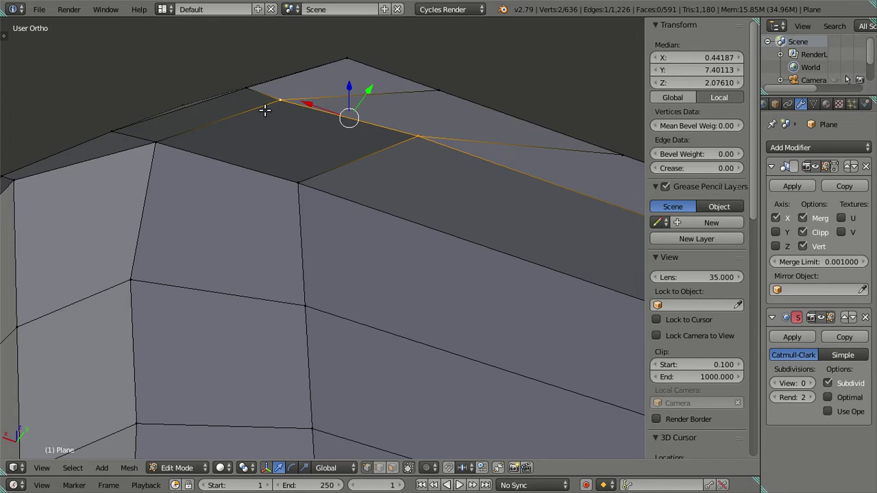
key("alt+m")
left_click(264, 111)
key("ctrl+e")
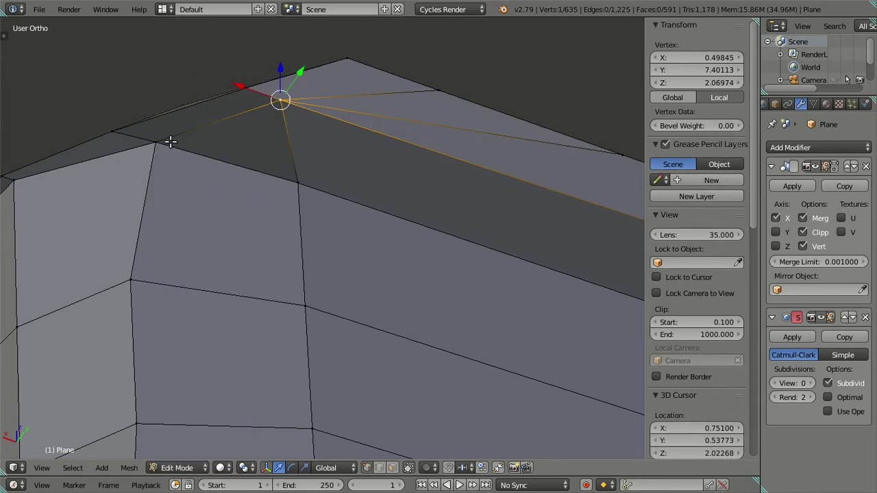
right_click(171, 141)
key("a")
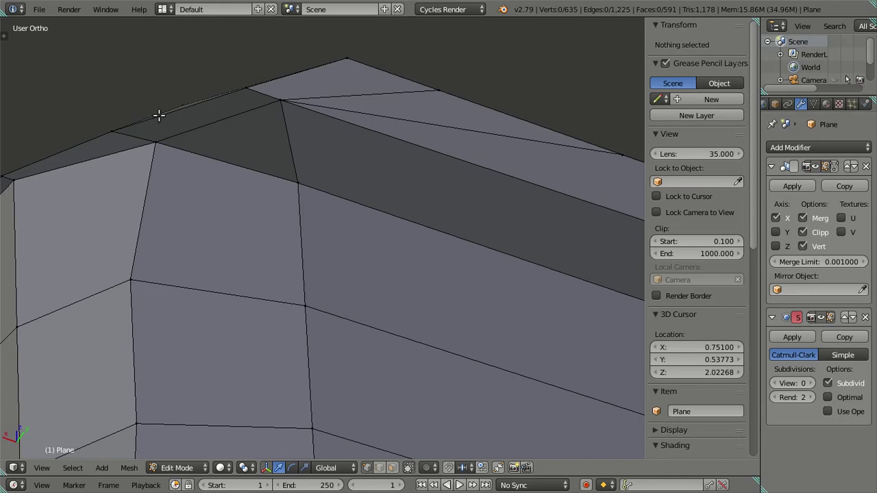
mouse_move(242, 175)
middle_mouse_down()
mouse_move(219, 150)
mouse_move(210, 163)
mouse_move(217, 171)
middle_mouse_up()
right_click(264, 173)
right_click(260, 172, "ctrl")
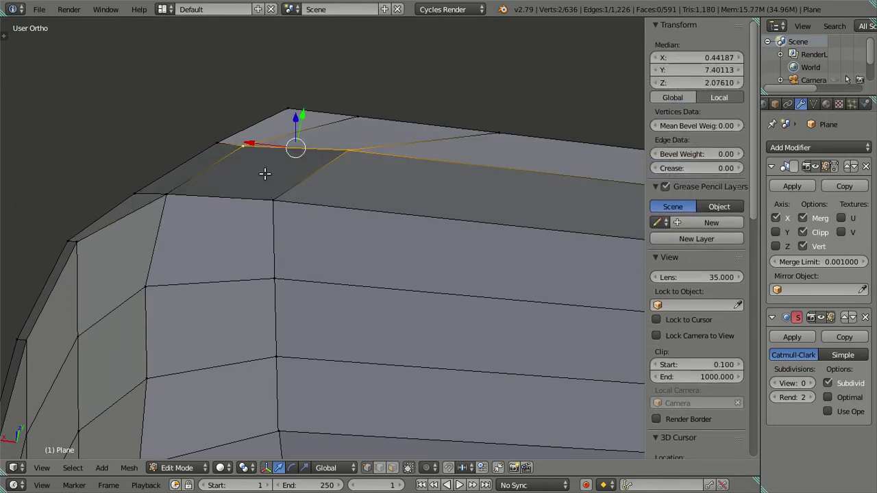
mouse_move(336, 157)
middle_mouse_down()
mouse_move(361, 208)
mouse_move(374, 207)
mouse_move(380, 178)
mouse_move(401, 231)
mouse_move(284, 255)
mouse_move(239, 245)
mouse_move(293, 237)
mouse_move(319, 265)
mouse_move(323, 256)
mouse_move(278, 235)
mouse_move(399, 221)
mouse_move(337, 288)
mouse_move(402, 193)
mouse_move(328, 243)
mouse_move(404, 225)
mouse_move(384, 231)
mouse_move(374, 252)
middle_mouse_up()
key("a")
key("Tab")
key("Tab")
mouse_move(231, 268)
middle_mouse_down()
mouse_move(243, 225)
mouse_move(313, 191)
mouse_move(368, 240)
mouse_move(350, 212)
mouse_move(267, 217)
mouse_move(231, 244)
mouse_move(335, 212)
middle_mouse_up()
key("Tab")
scroll(335, 213, "up", 2)
key("Tab")
scroll(352, 196, "up", 2)
scroll(352, 199, "up", 2)
scroll(352, 202, "up", 2)
scroll(333, 183, "down", 3)
scroll(321, 243, "down", 2)
mouse_move(313, 235)
middle_mouse_down()
mouse_move(336, 196)
mouse_move(382, 266)
mouse_move(417, 264)
mouse_move(397, 231)
mouse_move(239, 229)
mouse_move(307, 213)
middle_mouse_up()
scroll(308, 213, "down", 2)
scroll(307, 213, "up", 2)
scroll(370, 188, "up", 2)
In Front Ortho wireframe, raise the vertex beside the right headlight to match the reference
middle_click_drag(370, 188, 362, 190)
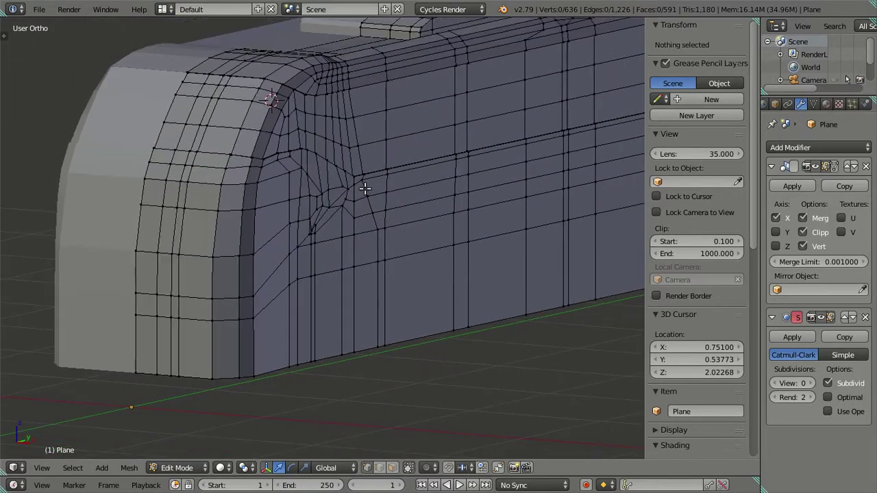
key("KP_1")
key("z")
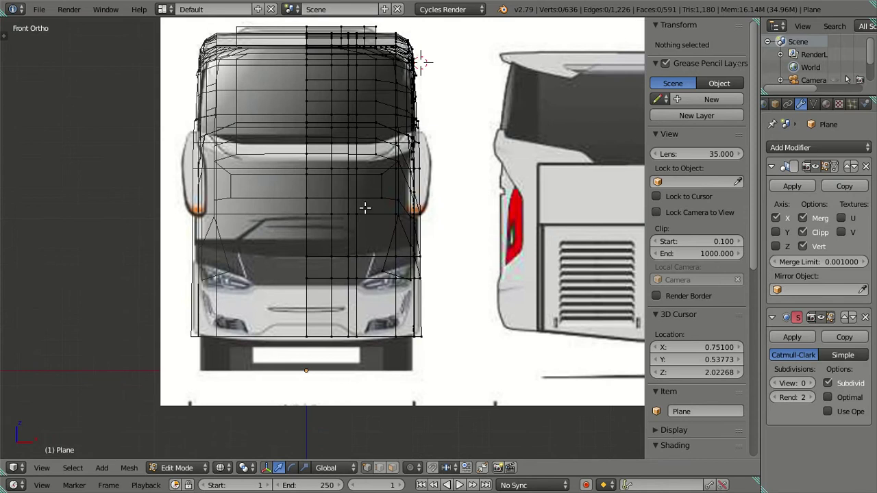
scroll(365, 207, "up", 1)
scroll(365, 208, "up", 1)
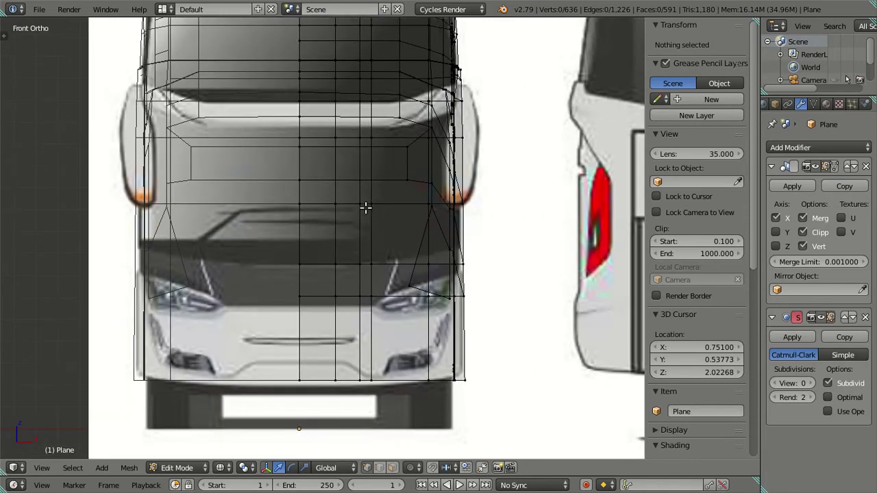
scroll(416, 303, "up", 1)
right_click(472, 275)
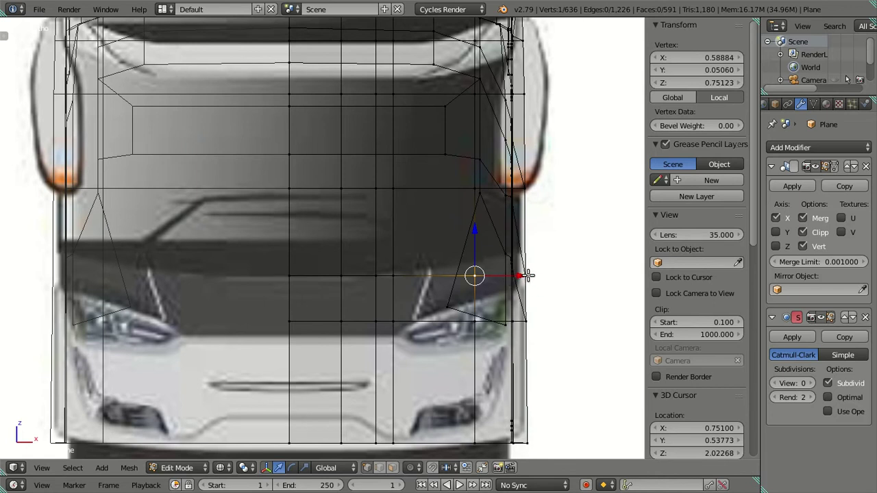
left_click_drag(478, 254, 478, 228)
scroll(411, 290, "up", 2)
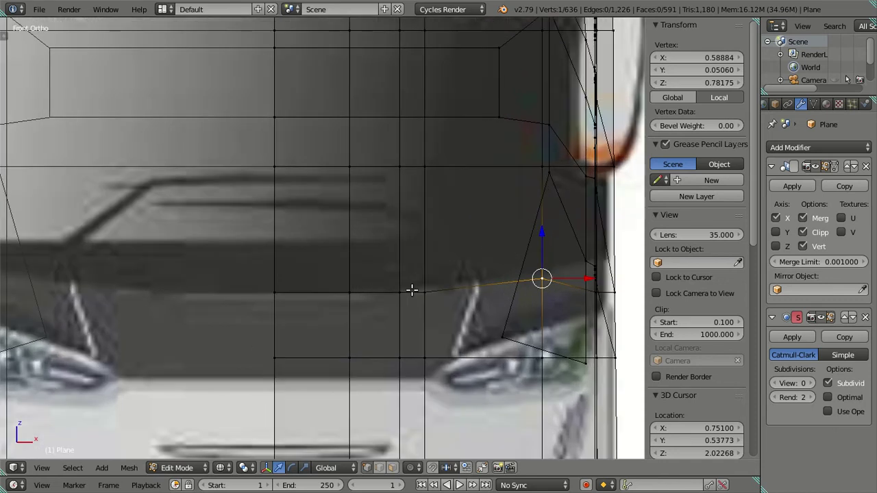
right_click(536, 275, "shift")
scroll(483, 242, "down", 2)
scroll(482, 242, "down", 3)
scroll(470, 245, "down", 3)
In Right Ortho view, raise the lower windscreen corner vertex vertically along Z
key("KP_3")
scroll(326, 310, "up", 5)
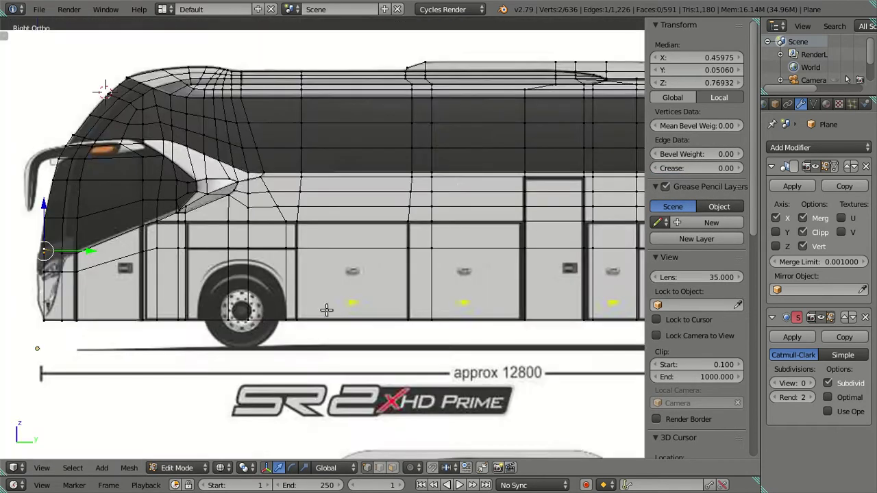
key("a")
scroll(458, 276, "up", 5, "ctrl")
scroll(457, 276, "up", 3)
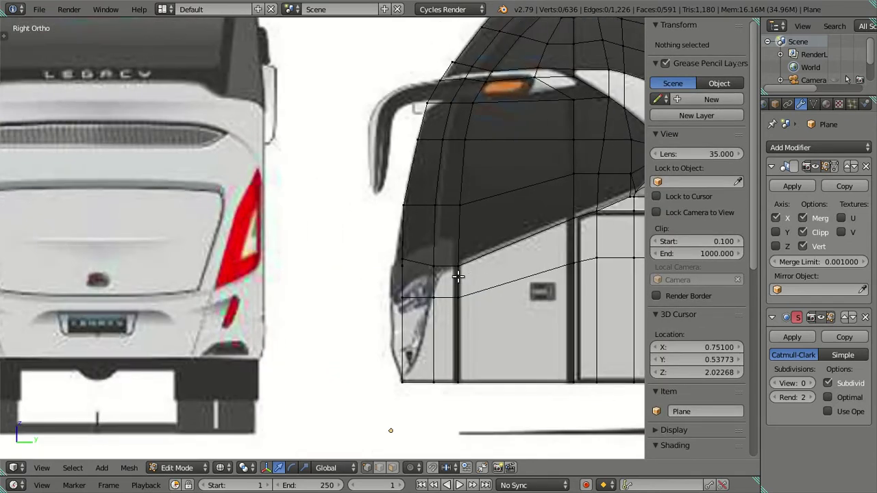
scroll(458, 276, "up", 2)
scroll(400, 288, "up", 1)
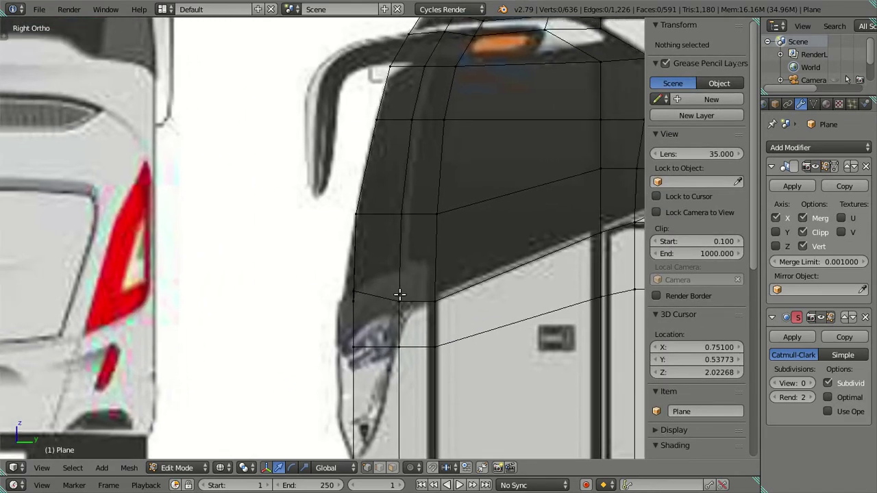
right_click(400, 294)
key("g")
key("z")
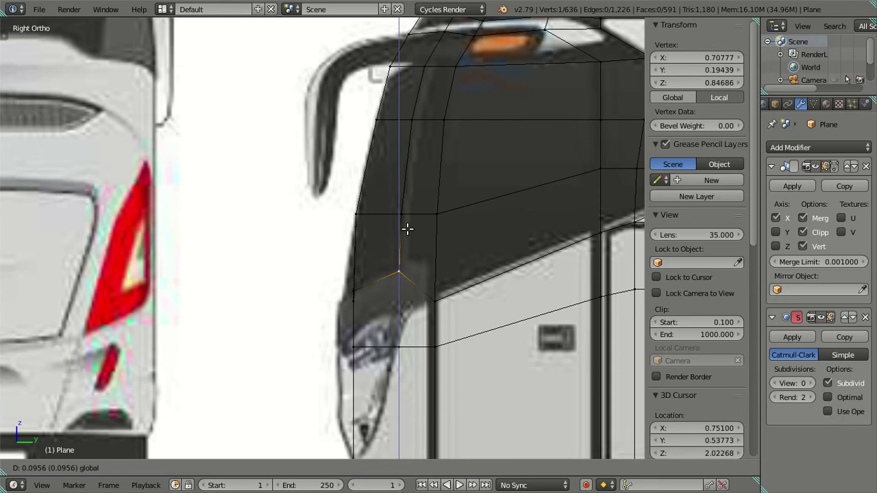
left_click(407, 228)
Inspect the raised corner in solid and side wireframe views, framing the front corner
key("a")
middle_click_drag(405, 260, 460, 280)
scroll(490, 274, "up", 2)
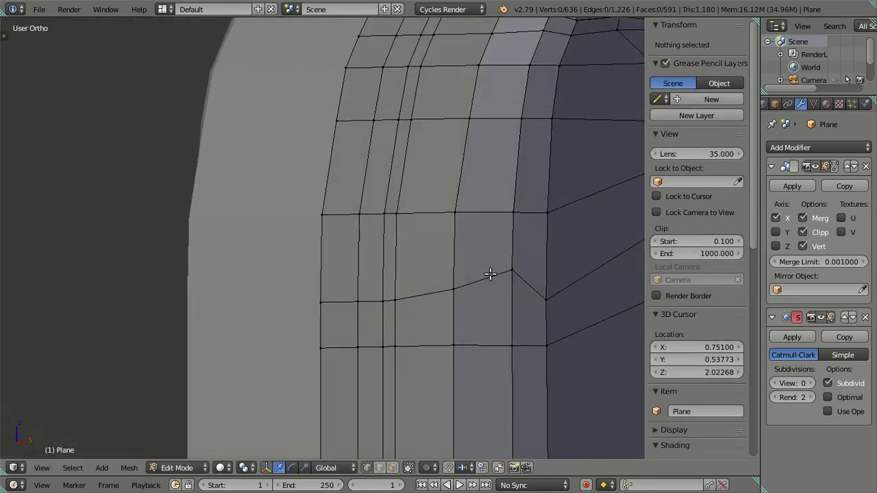
key("KP_3")
key("z")
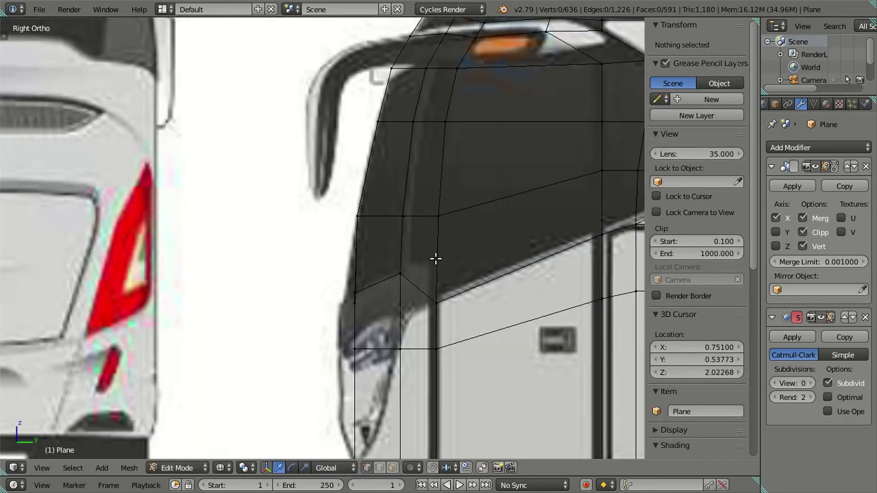
scroll(433, 289, "down", 2)
middle_click_drag(424, 278, 419, 314, "shift")
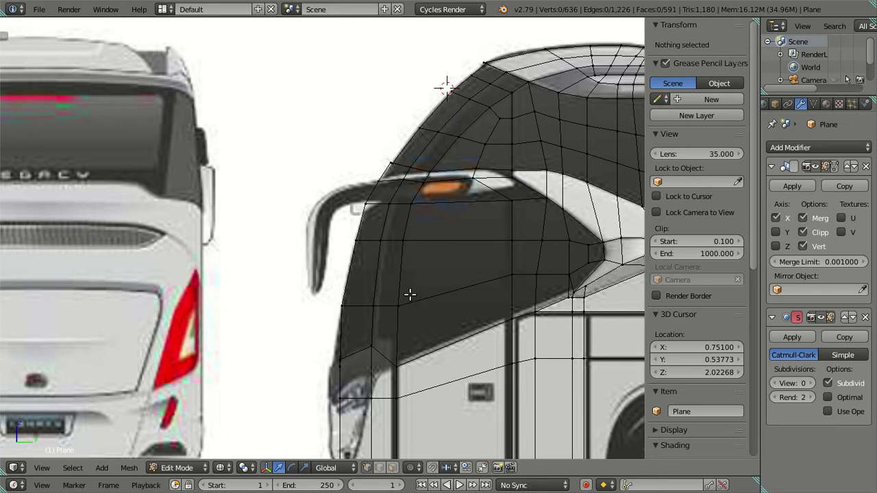
middle_click_drag(399, 314, 384, 218, "shift")
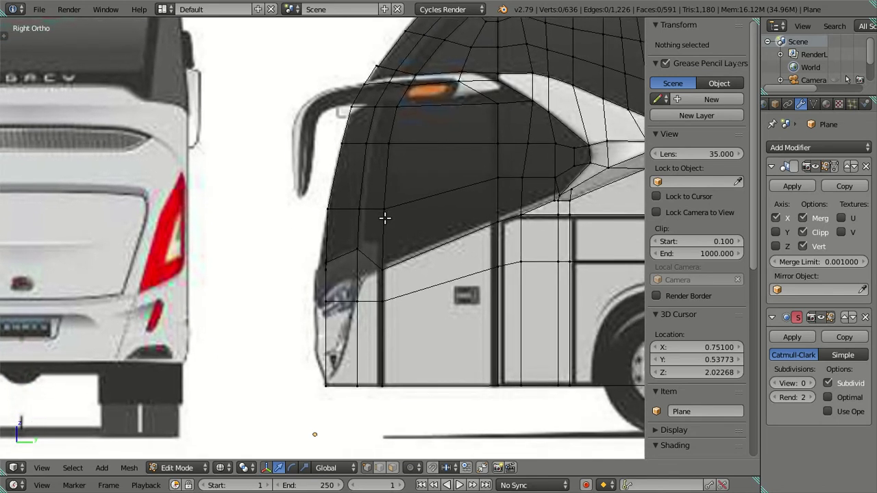
scroll(325, 353, "up", 2)
scroll(322, 321, "up", 2)
middle_click_drag(323, 323, 396, 333)
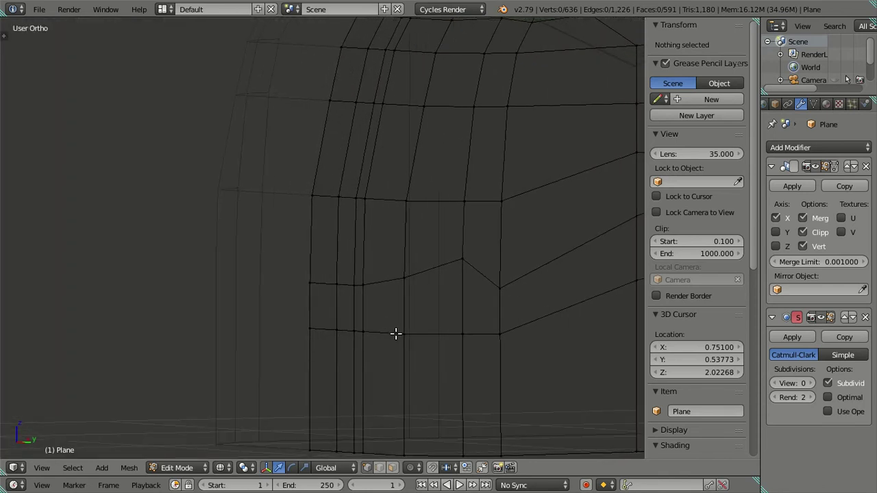
In Right Ortho view, move the lower front-corner vertices vertically onto the side reference
right_click(396, 333)
right_click(322, 332, "alt+shift")
key("KP_3")
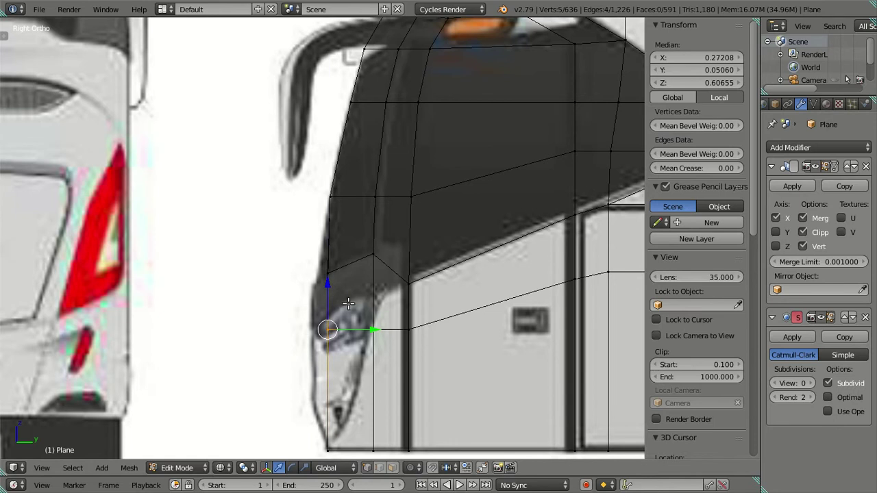
key("g")
key("z")
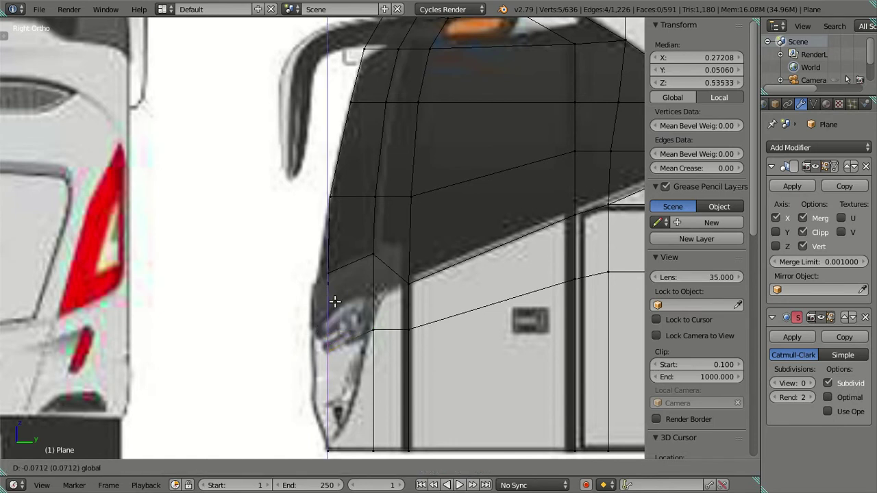
left_click(340, 309)
right_click(369, 326, "shift")
key("g")
key("z")
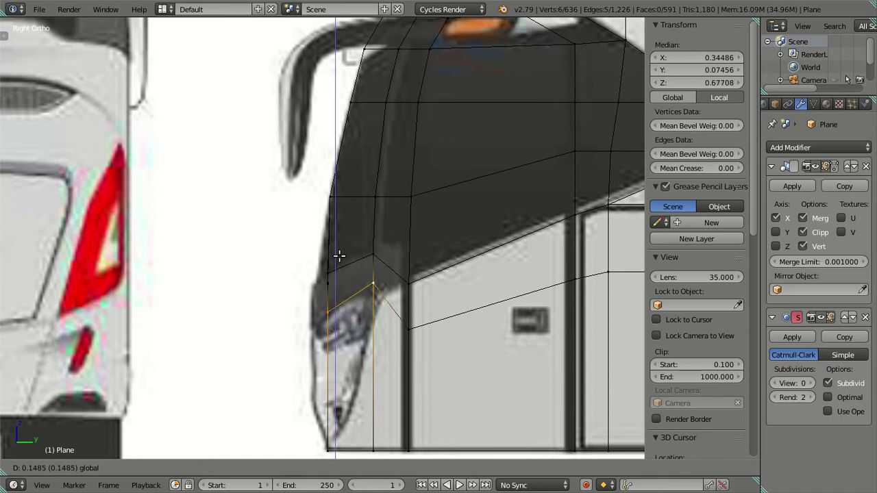
left_click(339, 256)
In Front Ortho view, raise the bumper row of vertices to the front reference line
key("KP_1")
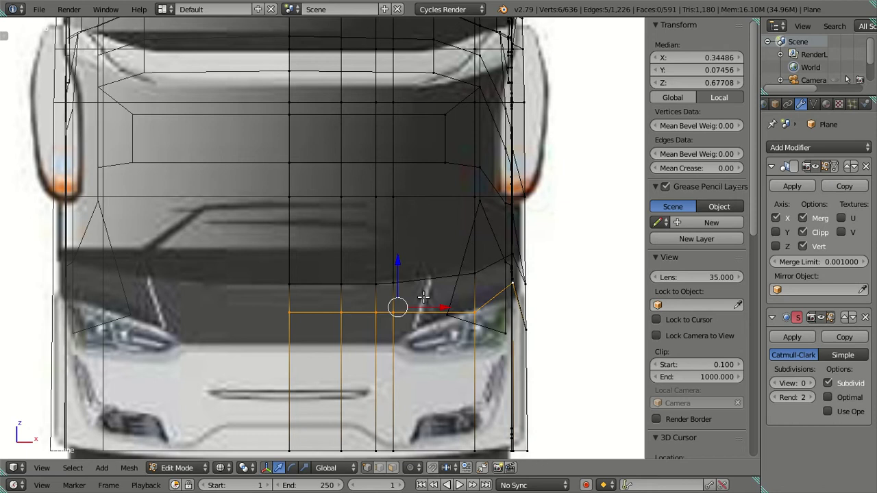
right_click(410, 352)
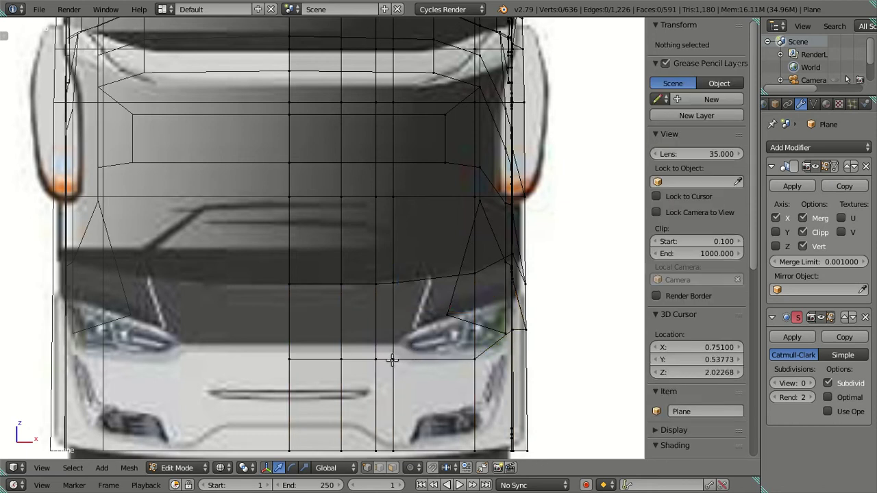
right_click(307, 363, "alt")
key("g")
key("z")
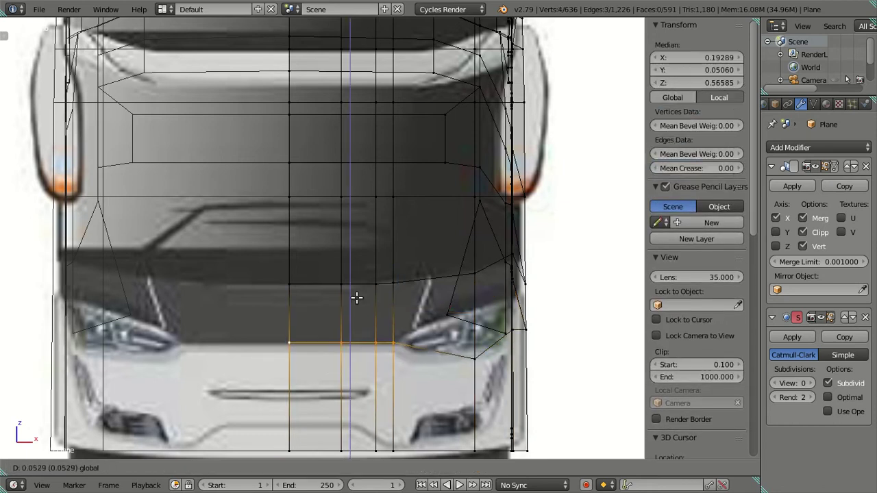
left_click(357, 299)
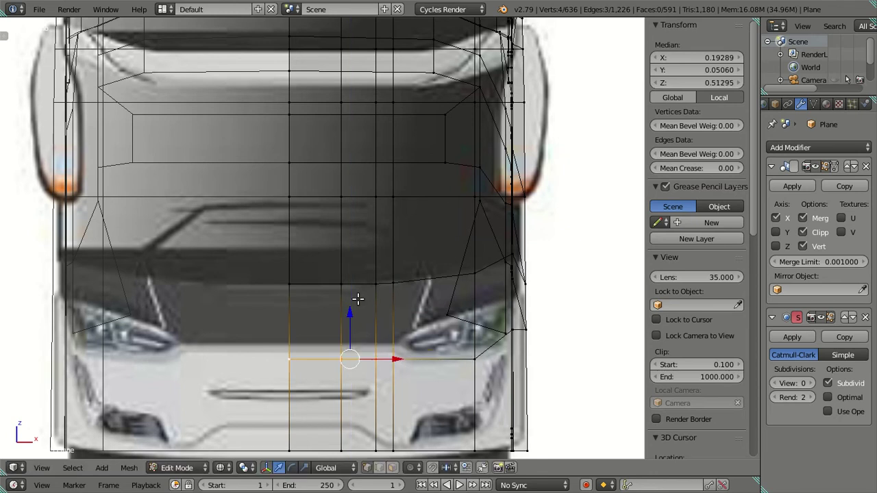
key("g")
key("z")
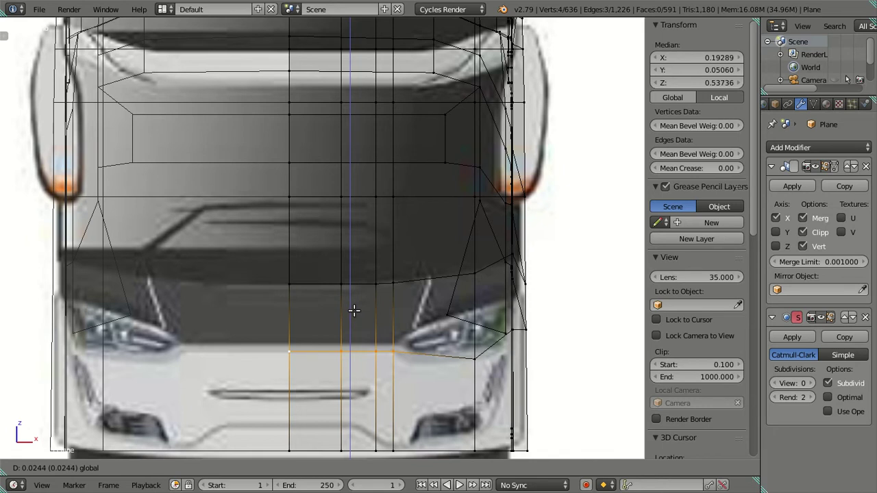
left_click(354, 311)
Shift the bumper corner vertex horizontally along X into place
right_click(406, 370)
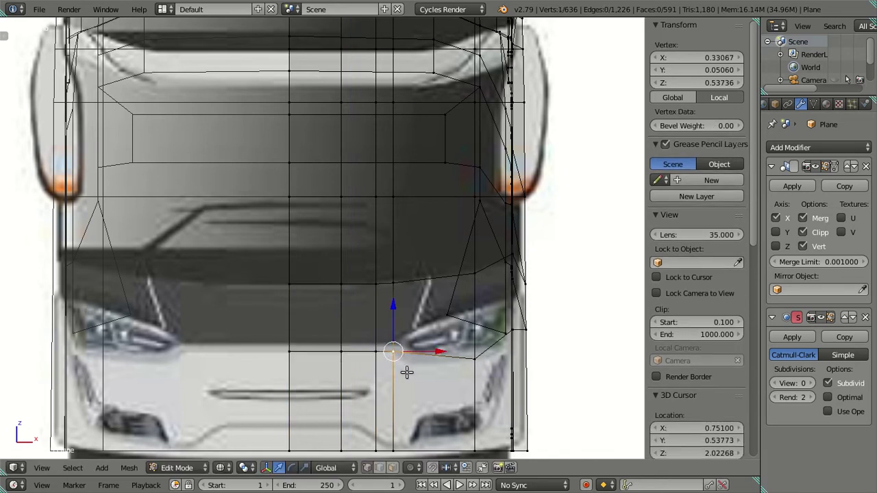
key("g")
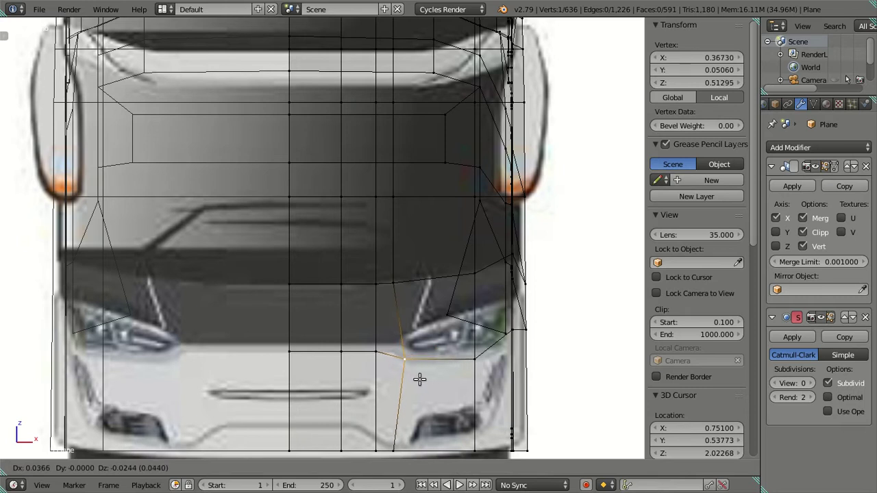
right_click(422, 382)
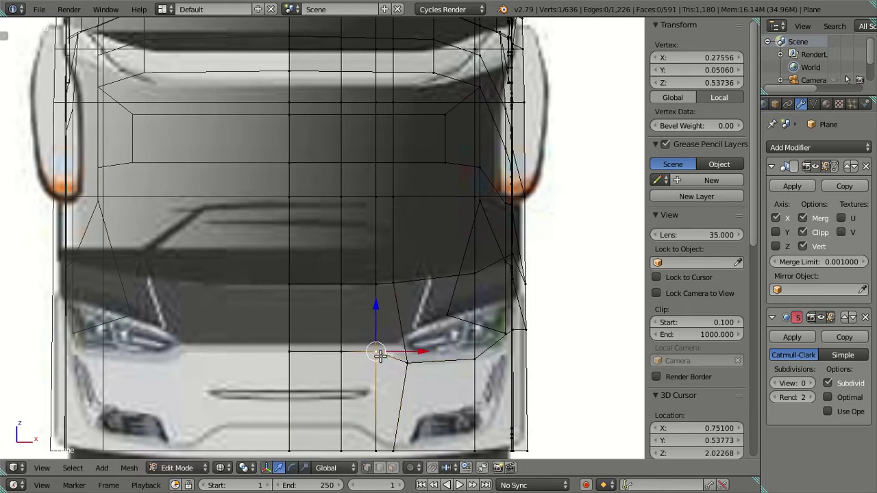
key("g")
key("x")
left_click(431, 352)
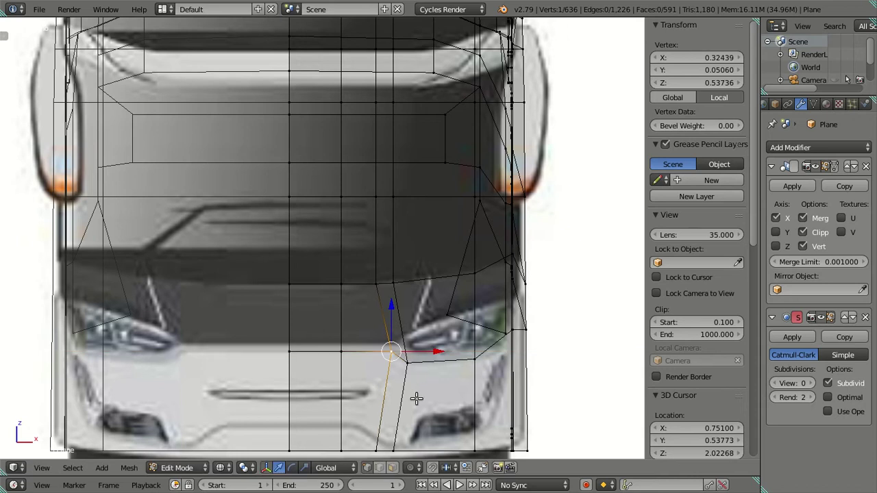
Move the lower corner vertex inward along X in two small shifts
scroll(383, 336, "down", 3, "shift")
key("a")
right_click(394, 359)
key("g")
key("x")
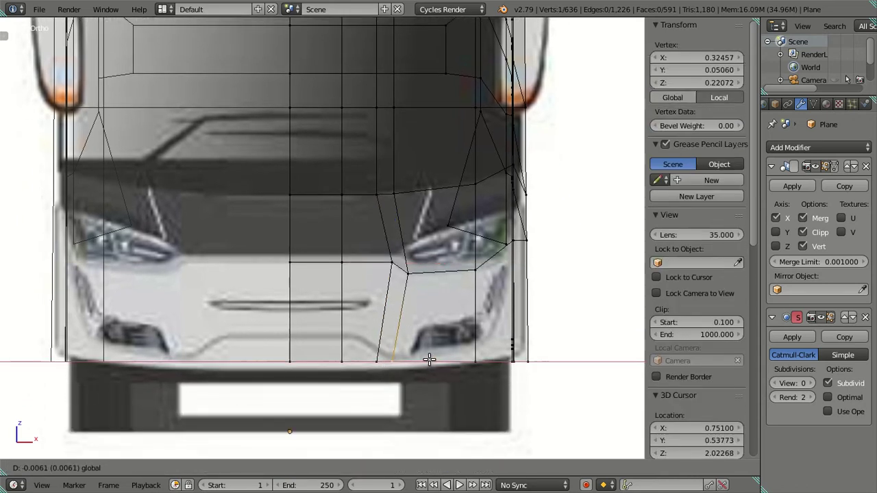
left_click(425, 361)
key("g")
key("x")
left_click(434, 360)
left_click_drag(408, 361, 395, 362)
Raise the three bottom bumper vertices and tuck the bottom corner vertex inward and up
right_click(341, 361, "shift")
right_click(289, 361, "shift")
key("g")
key("z")
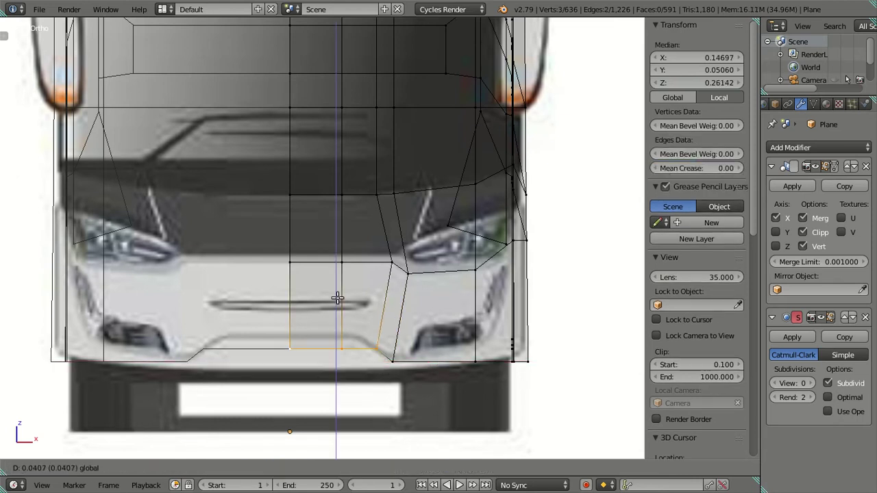
left_click(337, 293)
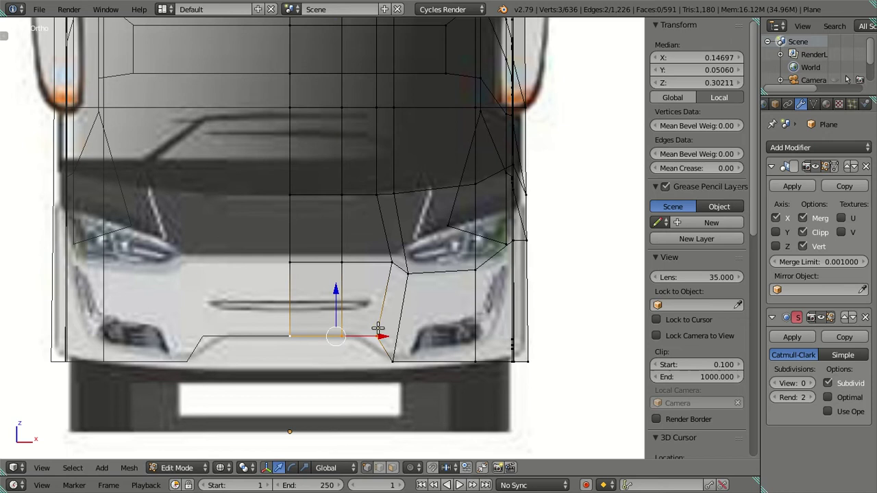
right_click(378, 337)
key("g")
key("x")
left_click(400, 333)
key("g")
key("z")
left_click(363, 293)
Settle the bottom vertex under the headlight on the bumper's lower edge at Z 0.22072
key("a")
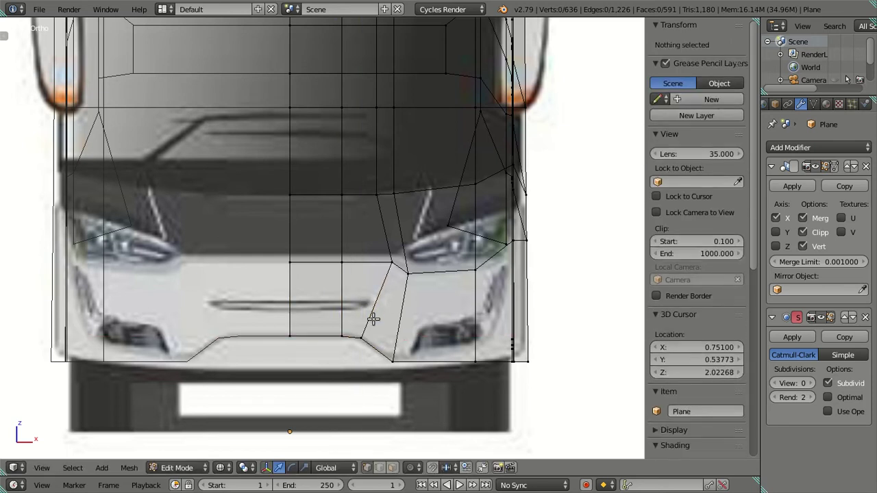
right_click(389, 349)
key("g")
key("z")
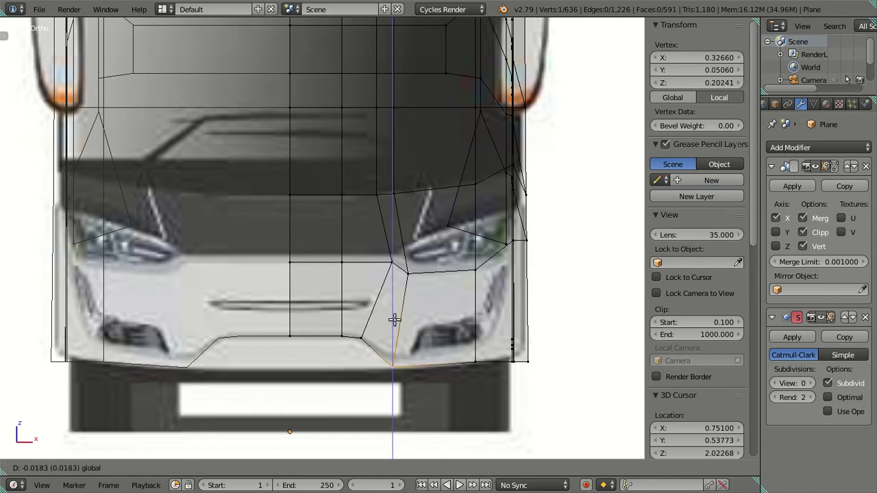
left_click(394, 320)
key("a")
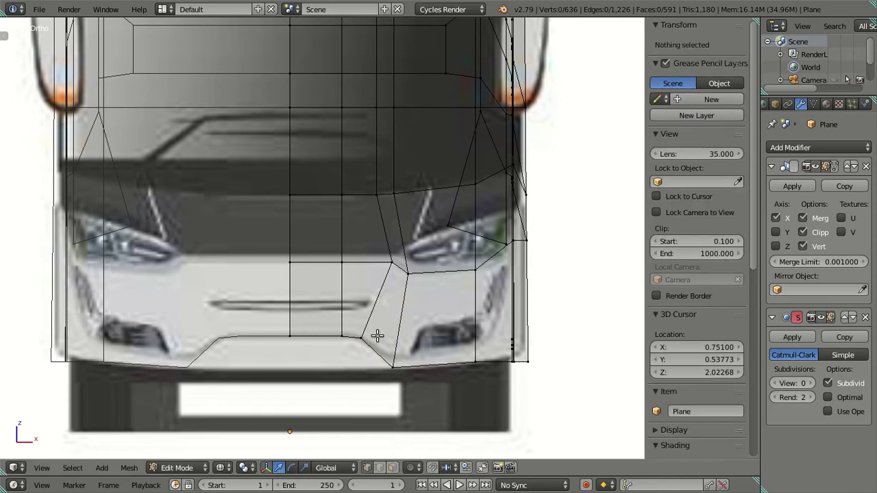
right_click(394, 333)
key("g")
key("z")
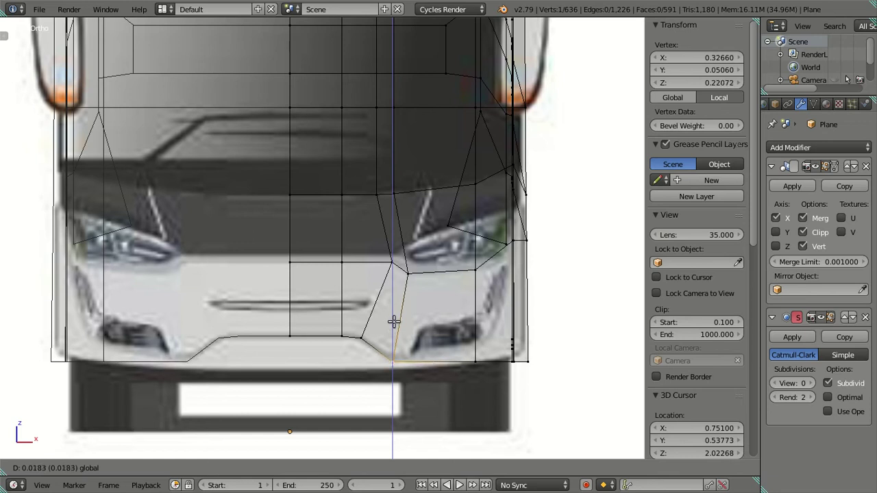
left_click(403, 327)
In Front view, circle-select the right-edge vertices of the bus front
key("a")
mouse_move(497, 360)
middle_mouse_down()
mouse_move(532, 347)
mouse_move(445, 313)
middle_mouse_up()
key("KP_1")
scroll(532, 343, "up", 2)
scroll(526, 336, "up", 2)
key("c")
left_click_drag(460, 348, 456, 337)
right_click(456, 337)
Raise the selected side corner edge vertically along Z to match the reference
mouse_move(456, 337)
middle_mouse_down()
mouse_move(250, 308)
mouse_move(413, 297)
middle_mouse_up()
scroll(251, 308, "down", 3)
key("KP_1")
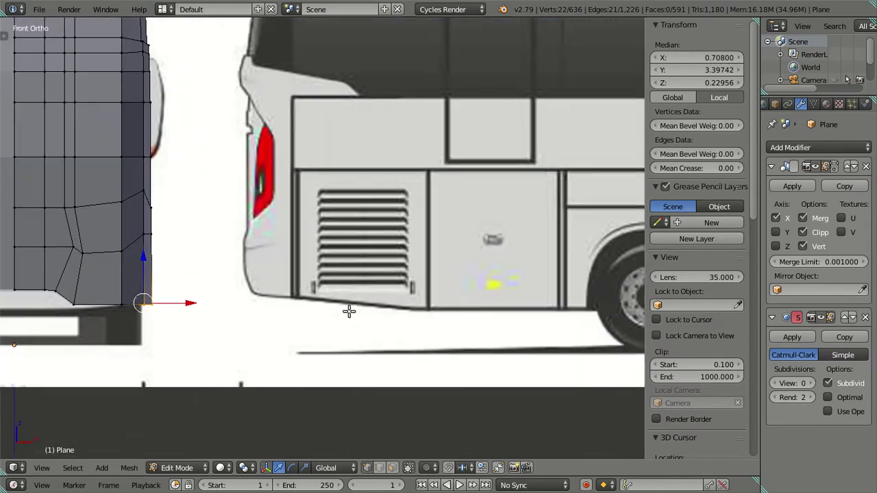
scroll(270, 303, "up", 3)
scroll(360, 302, "up", 2)
scroll(342, 294, "up", 1)
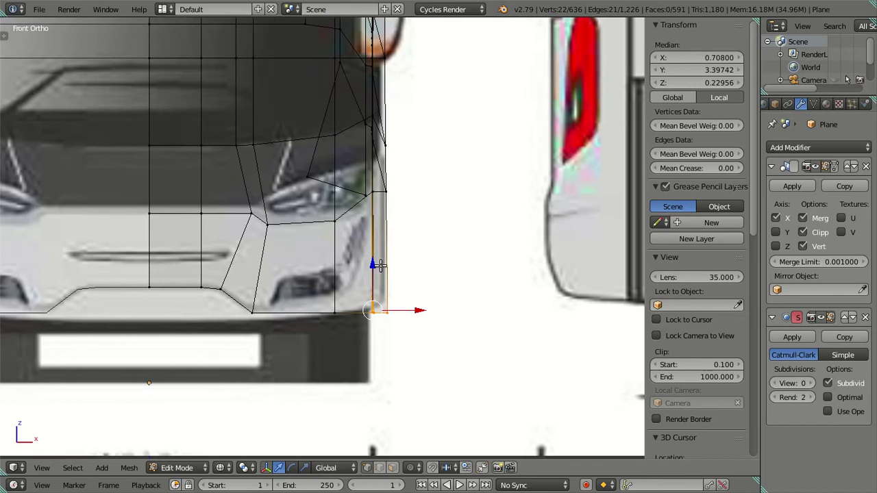
key("g")
key("z")
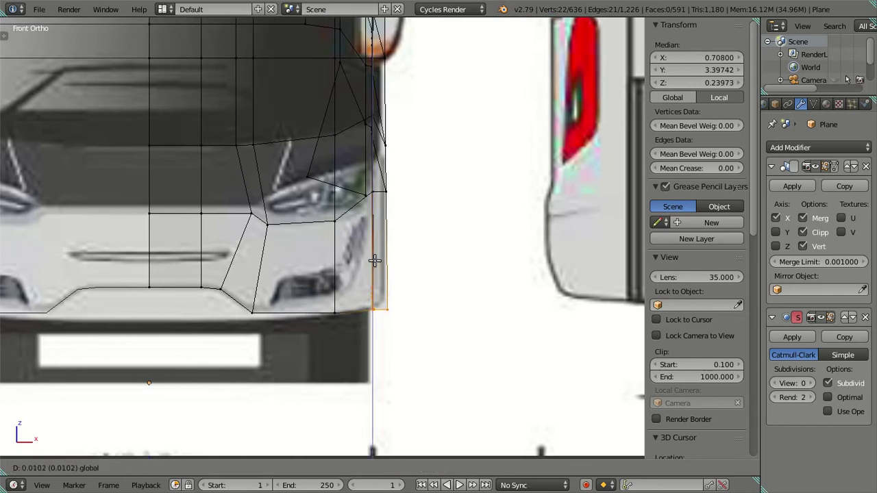
left_click(374, 259)
Lift the lower front corner vertex along Z to the bumper outline
scroll(389, 321, "up", 2)
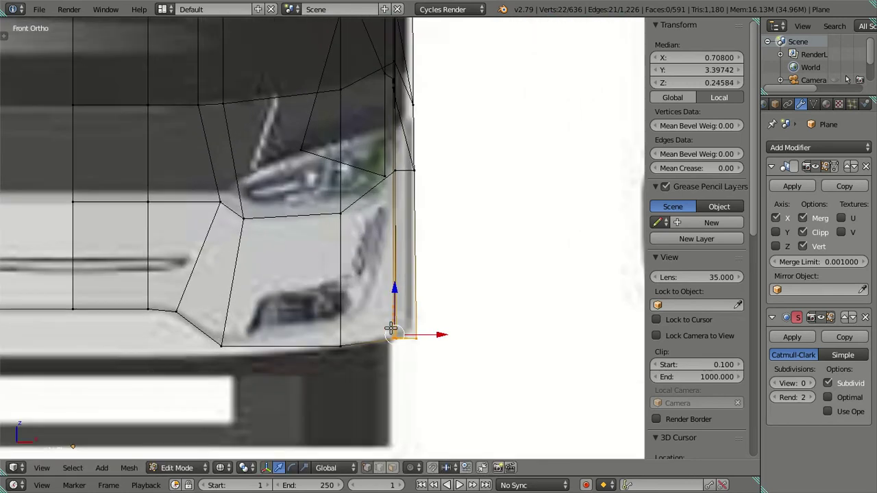
right_click(369, 319)
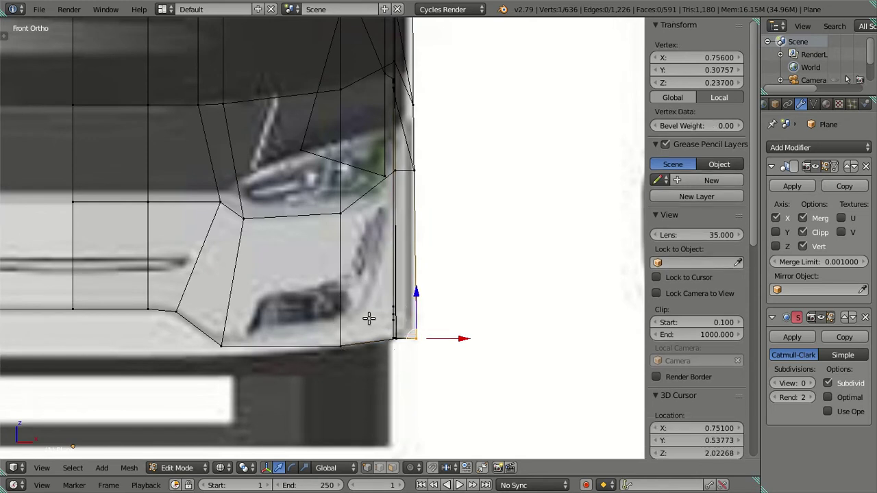
left_click(419, 294)
left_click(410, 293)
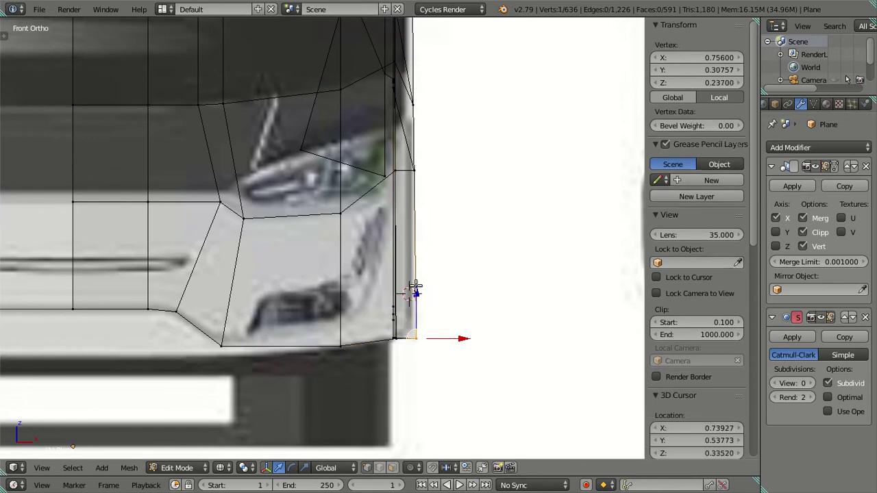
key("g")
key("z")
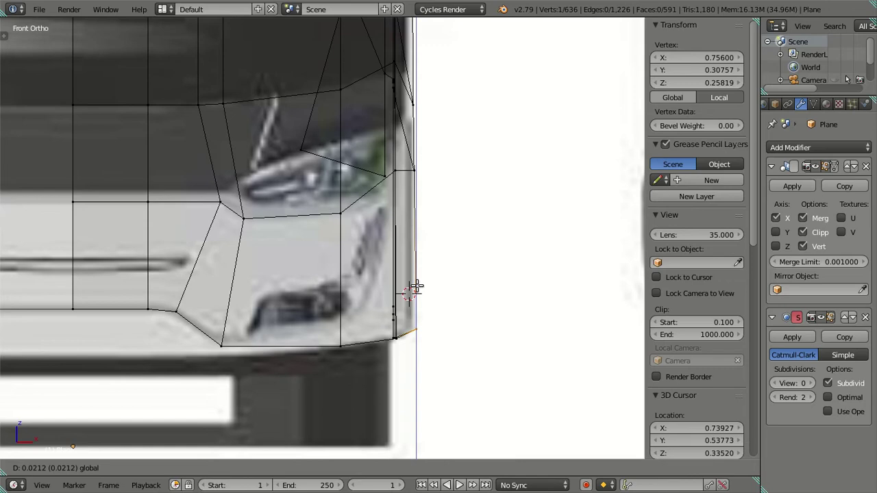
left_click(415, 285)
Orbit around the body and select the bottom edge loop
key("a")
mouse_move(425, 290)
middle_mouse_down()
mouse_move(387, 280)
mouse_move(358, 245)
mouse_move(244, 270)
mouse_move(244, 295)
mouse_move(280, 288)
middle_mouse_up()
right_click(303, 293)
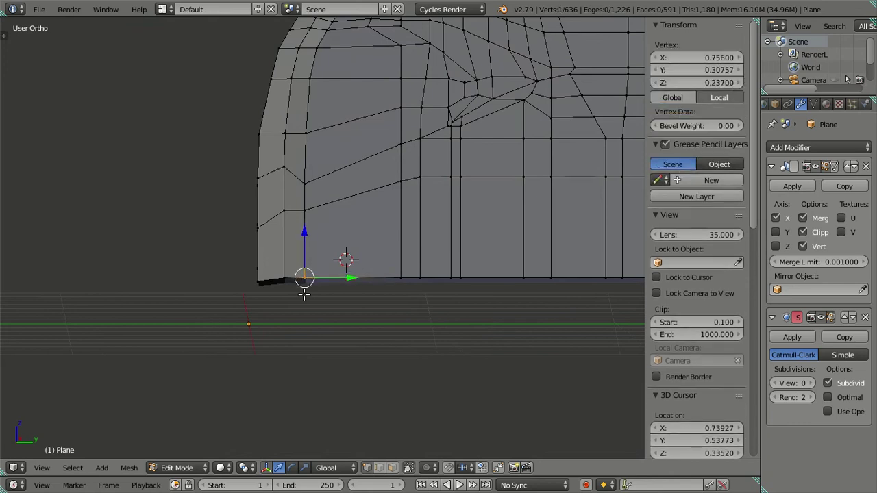
scroll(434, 290, "down", 1)
scroll(237, 309, "down", 3)
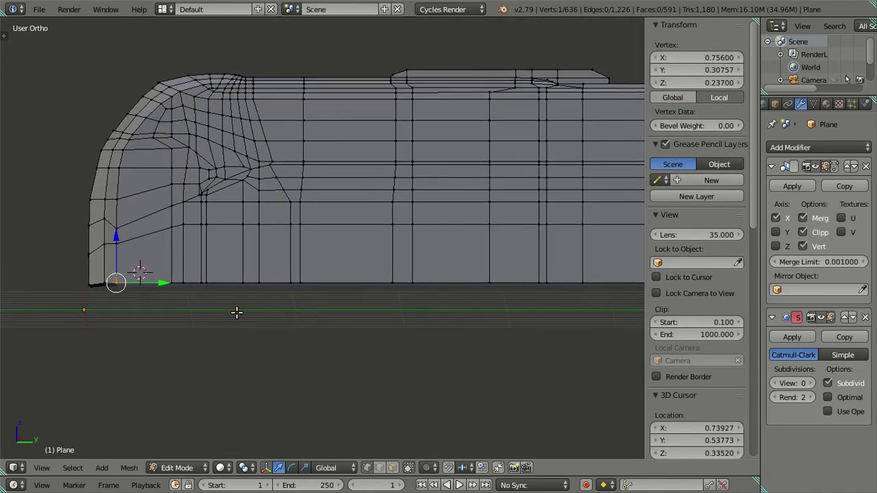
middle_click_drag(237, 309, 257, 302)
middle_click_drag(390, 282, 435, 289)
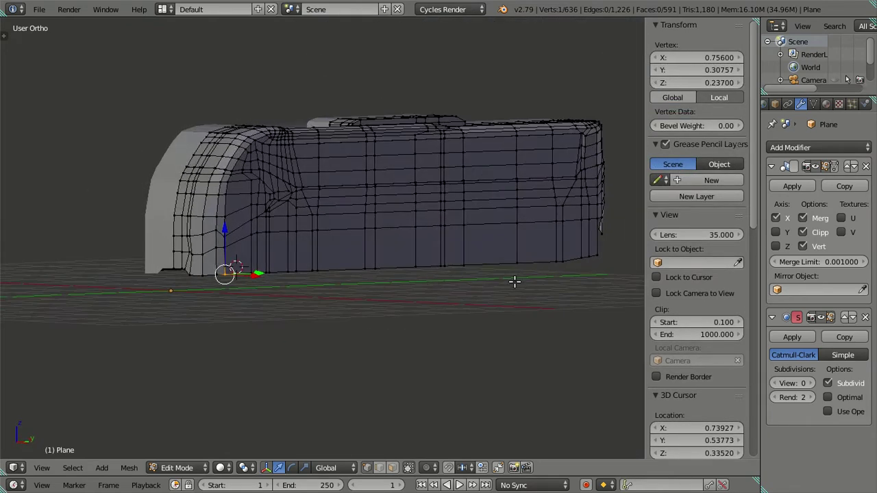
middle_click_drag(514, 281, 493, 300)
scroll(493, 300, "up", 2)
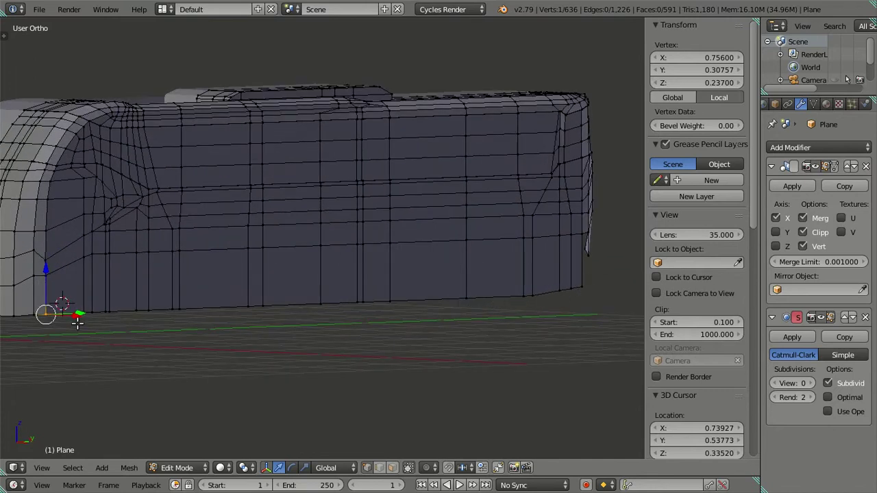
right_click(574, 288, "alt")
Raise the selected corner vertices along Z in Front view
mouse_move(553, 298)
middle_mouse_down()
mouse_move(336, 286)
mouse_move(361, 280)
middle_mouse_up()
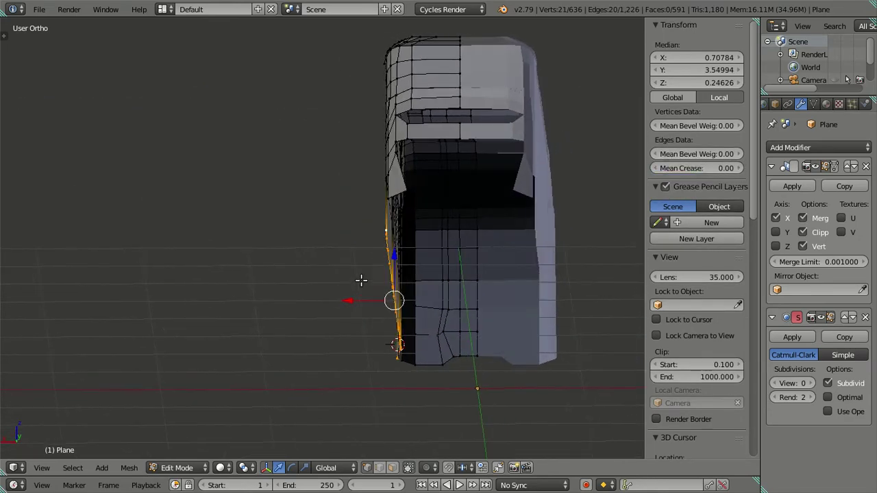
key("KP_3")
key("KP_1")
scroll(324, 289, "up", 3)
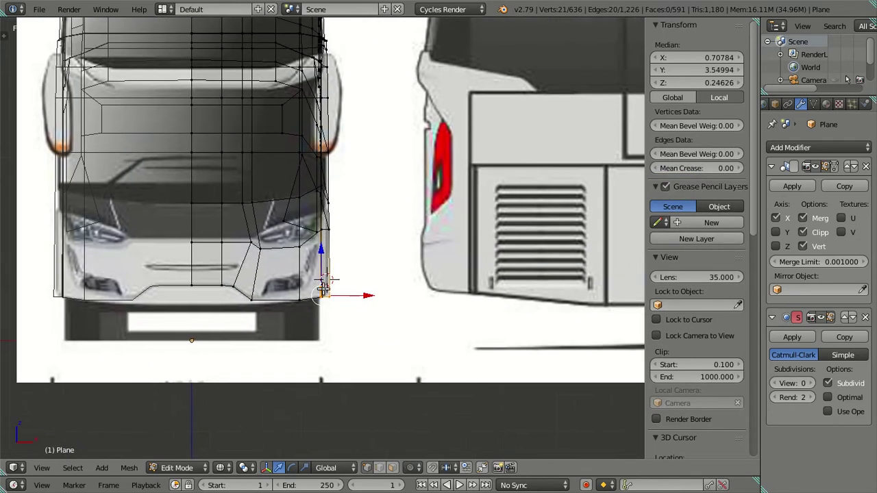
scroll(323, 289, "up", 2)
key("g")
key("z")
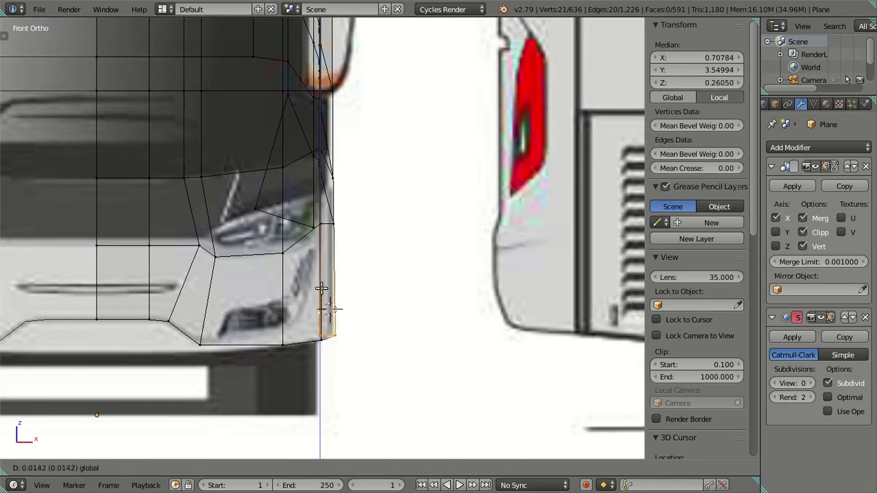
left_click(321, 287)
Lower the bumper vertex along Z to rest at 0.19834
right_click(204, 341)
key("g")
key("z")
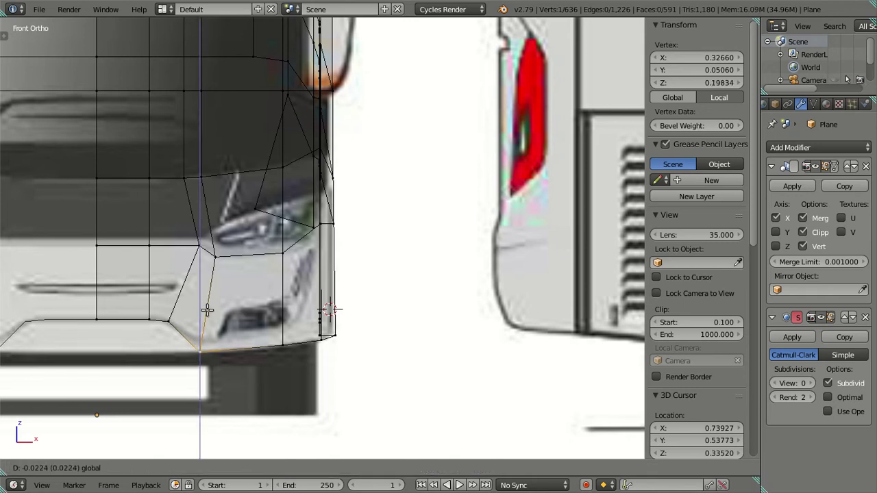
left_click(207, 309)
Check the mesh against the side reference in Object Mode, then resume mesh editing
key("a")
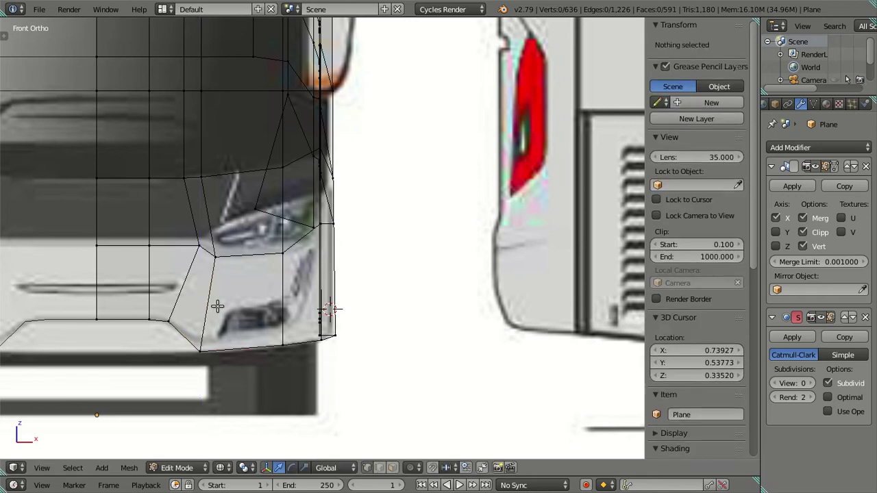
scroll(322, 274, "down", 4)
mouse_move(322, 274)
middle_mouse_down()
mouse_move(319, 293)
mouse_move(289, 289)
middle_mouse_up()
key("Tab")
mouse_move(136, 254)
middle_mouse_down()
mouse_move(344, 265)
mouse_move(426, 325)
mouse_move(382, 298)
mouse_move(328, 290)
mouse_move(334, 276)
middle_mouse_up()
key("KP_3")
key("Tab")
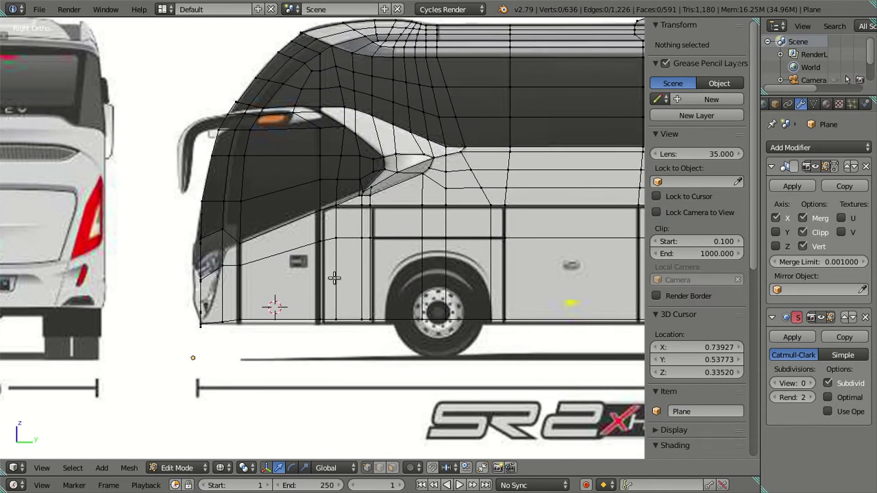
Lower the front corner edge vertex to meet the reference outline in Front view
right_click(334, 277, "alt")
key("a")
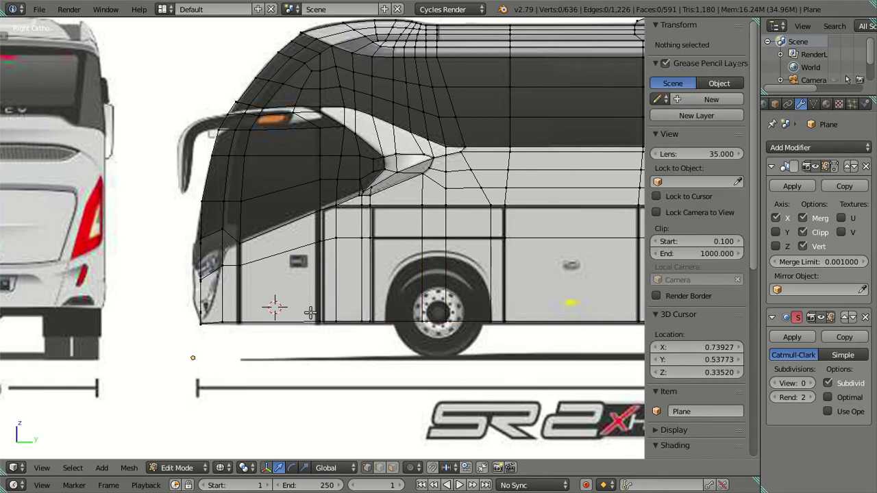
scroll(305, 310, "up", 2)
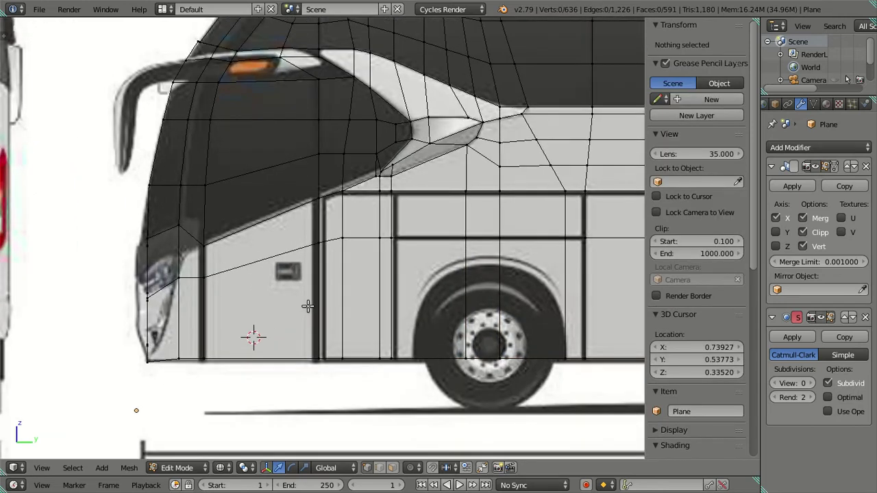
scroll(274, 299, "down", 3)
scroll(290, 287, "down", 2)
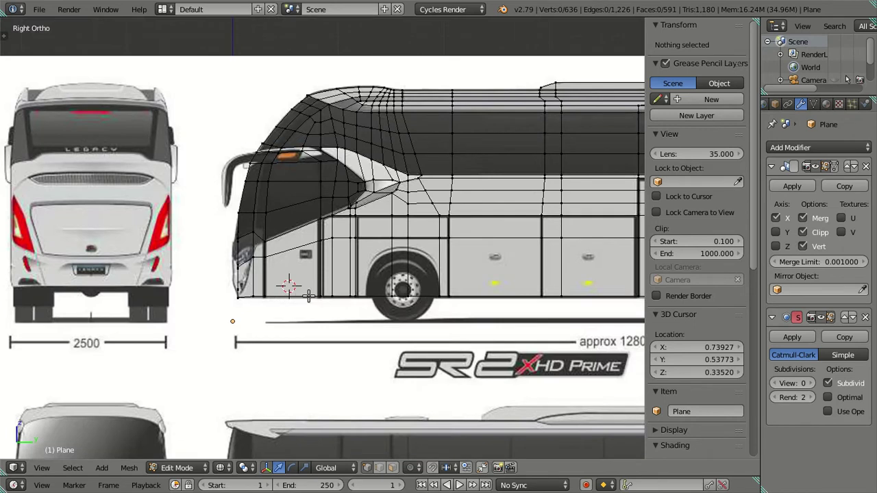
key("KP_1")
scroll(382, 287, "up", 4)
scroll(382, 287, "up", 2)
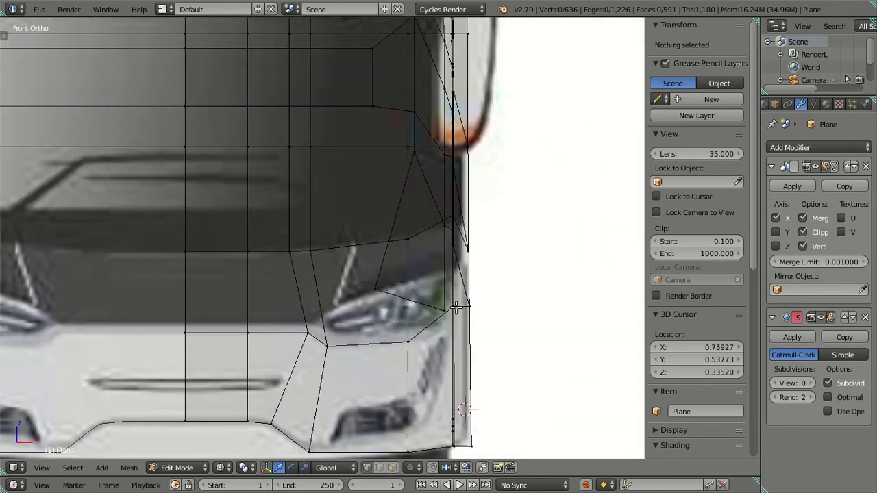
middle_click_drag(444, 309, 438, 317)
right_click(405, 322)
key("KP_1")
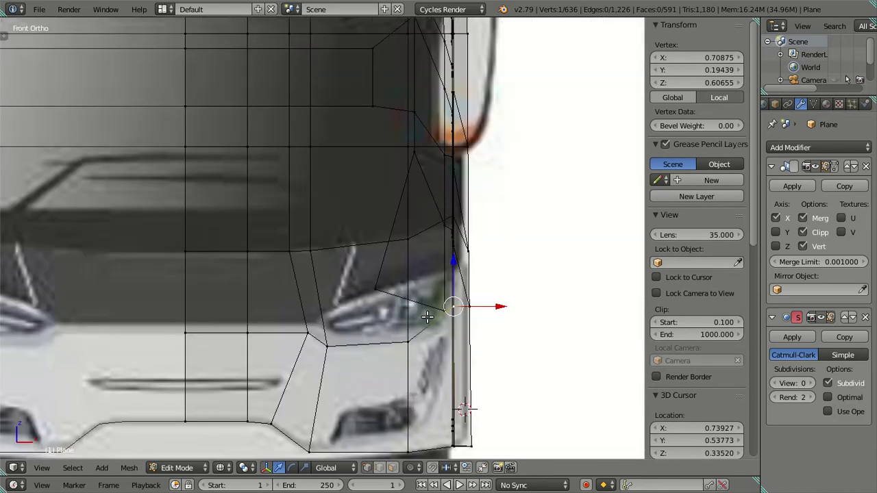
left_click_drag(456, 260, 458, 279)
key("a")
Inspect the rounded front corner and show the mesh as wireframe over the reference
scroll(473, 303, "up", 3)
mouse_move(473, 303)
middle_mouse_down()
mouse_move(357, 294)
mouse_move(283, 306)
middle_mouse_up()
scroll(357, 294, "down", 3)
scroll(357, 293, "down", 2)
scroll(282, 306, "down", 1)
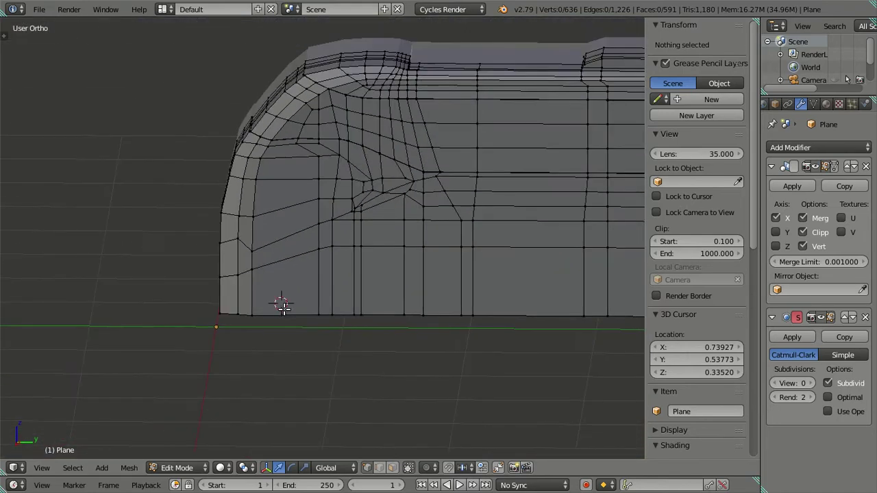
key("KP_1")
key("z")
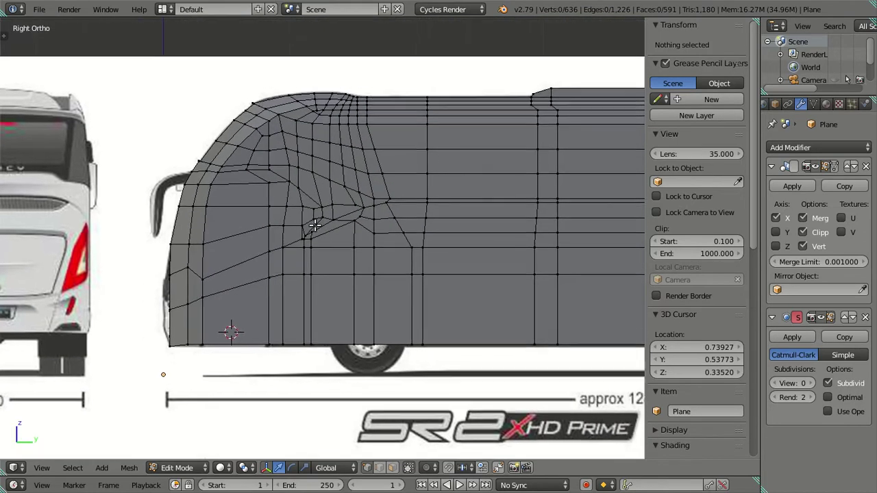
scroll(349, 226, "up", 2)
scroll(369, 240, "up", 2)
middle_click_drag(369, 240, 372, 240, "shift")
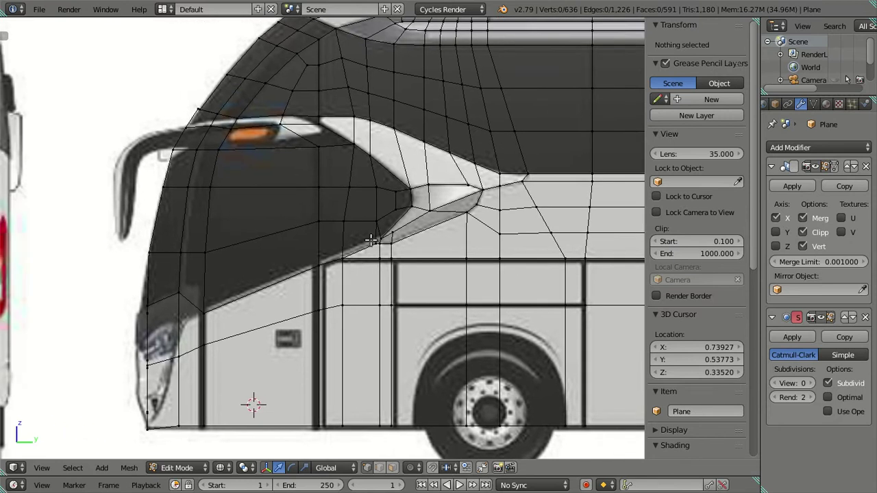
mouse_move(369, 240)
middle_mouse_down()
mouse_move(368, 258)
mouse_move(430, 256)
middle_mouse_up()
key("KP_1")
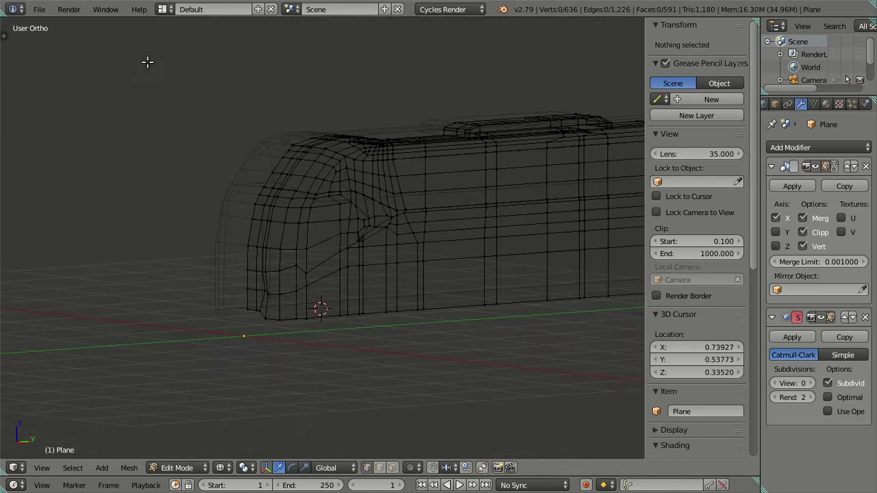
scroll(230, 119, "down", 2)
middle_click_drag(206, 248, 333, 168, "shift")
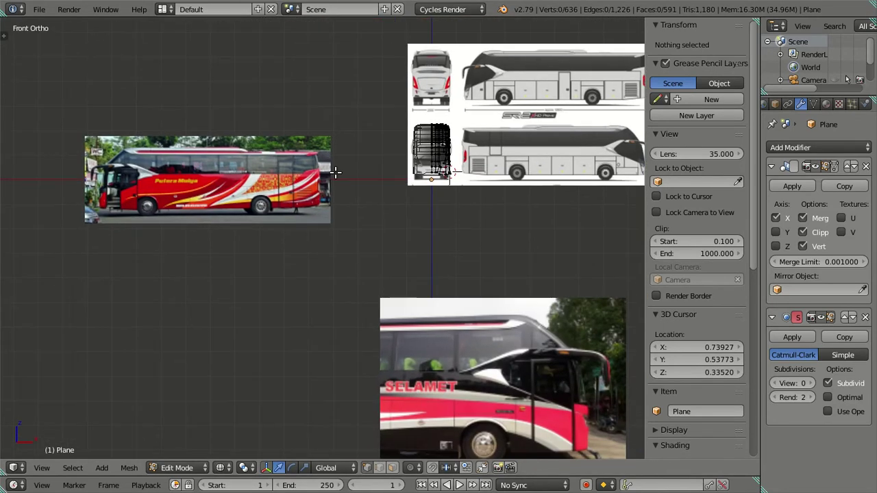
scroll(332, 168, "up", 1)
middle_click_drag(297, 280, 99, 140, "shift")
scroll(404, 264, "up", 3)
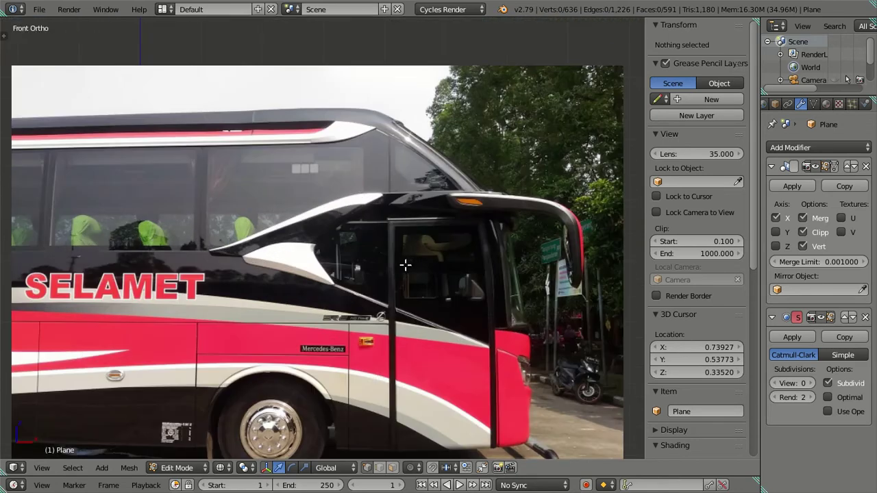
middle_click_drag(404, 264, 294, 215, "shift")
scroll(367, 233, "up", 4)
scroll(338, 242, "down", 2)
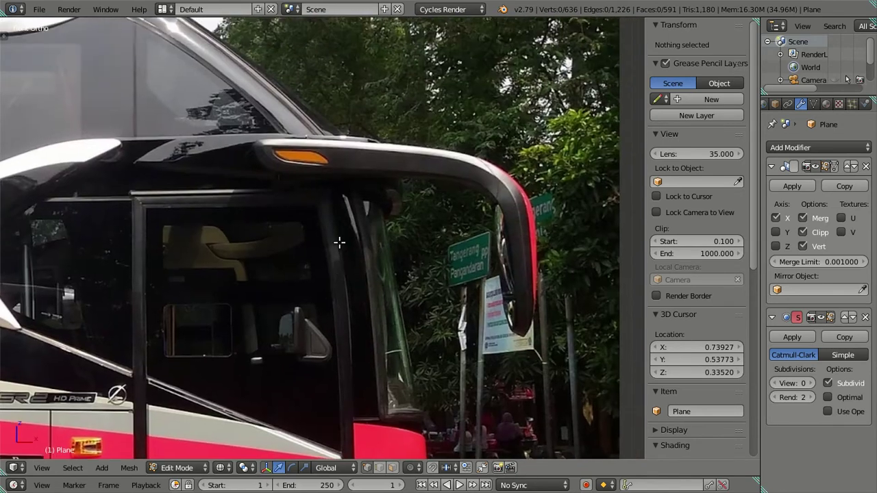
scroll(342, 260, "down", 1)
scroll(365, 326, "down", 1)
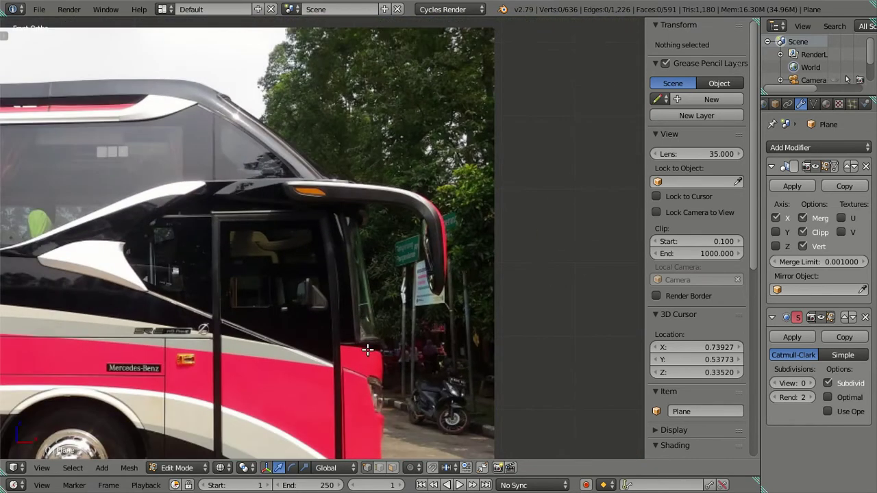
scroll(288, 175, "down", 1)
scroll(195, 142, "down", 3)
scroll(195, 144, "down", 2)
mouse_move(232, 118)
middle_mouse_down("shift")
mouse_move(309, 284)
mouse_move(293, 240)
middle_mouse_up("shift")
scroll(274, 180, "up", 4)
key("KP_3")
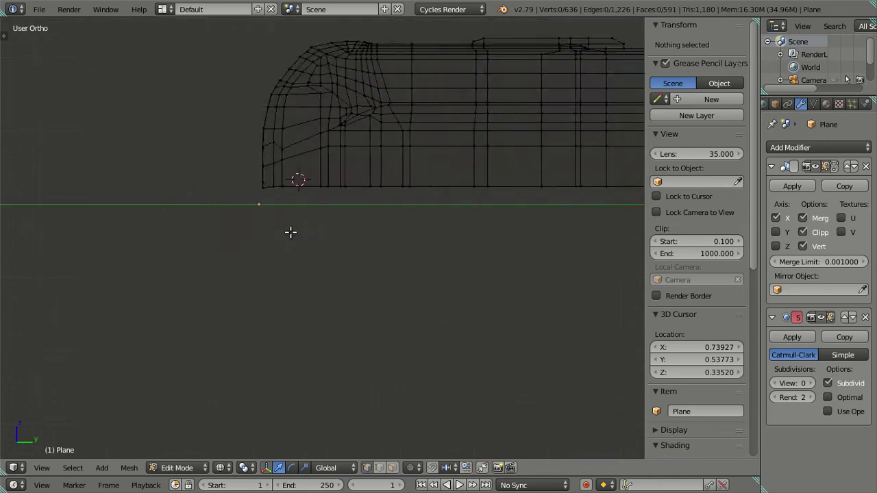
scroll(306, 257, "up", 3, "shift")
scroll(308, 259, "up", 2)
key("Tab")
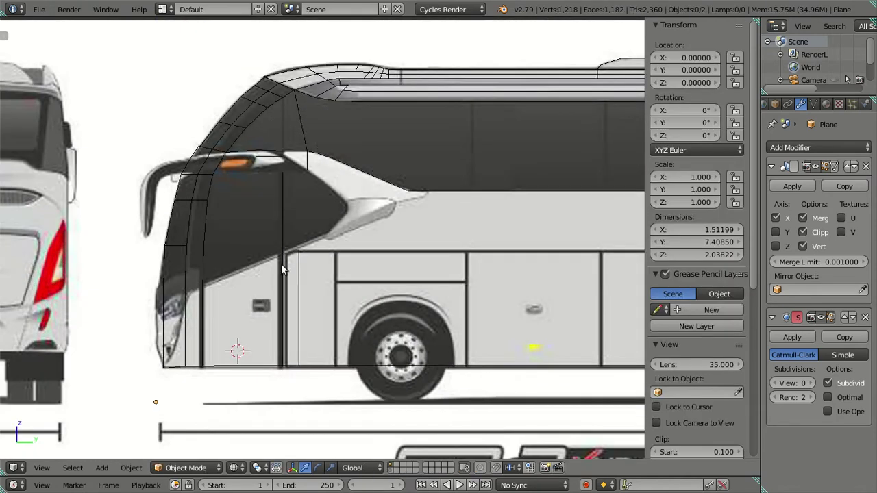
key("Tab")
scroll(281, 264, "up", 1)
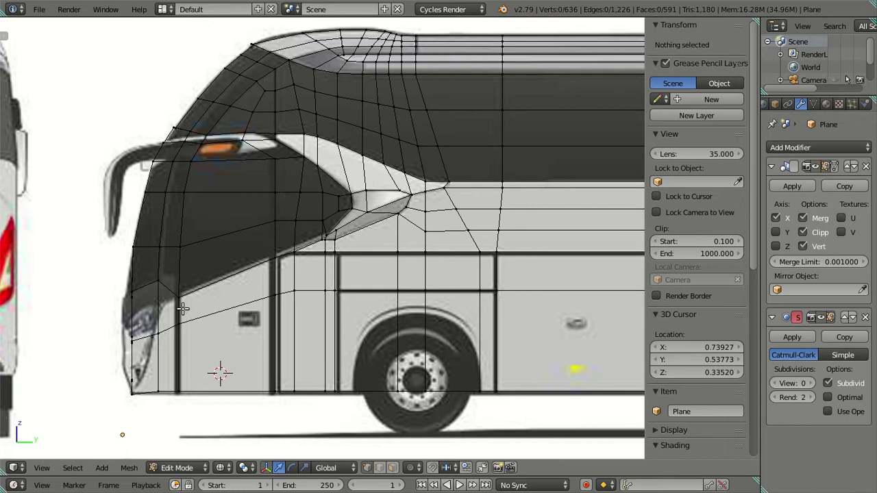
middle_click_drag(189, 291, 340, 258, "shift")
scroll(339, 257, "up", 3)
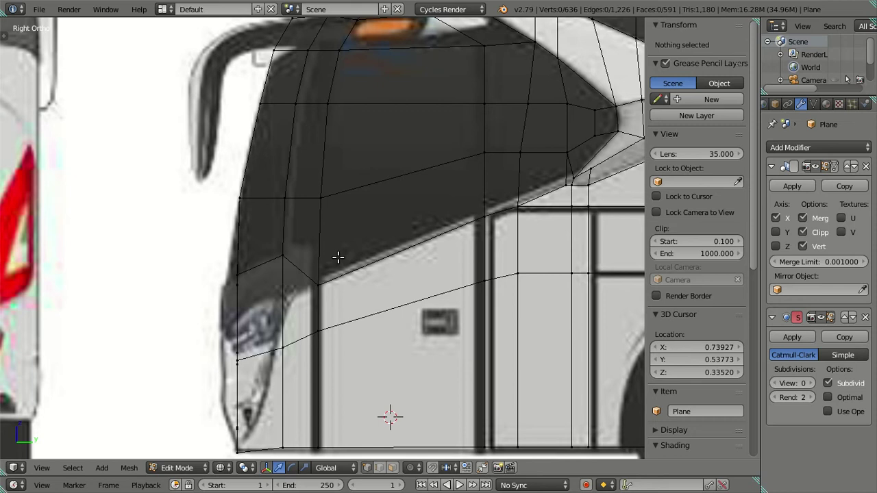
Circle-select the front-edge vertices and slide them along Y onto the blueprint outline
key("c")
left_click_drag(215, 282, 219, 421)
right_click(219, 420)
key("g")
key("y")
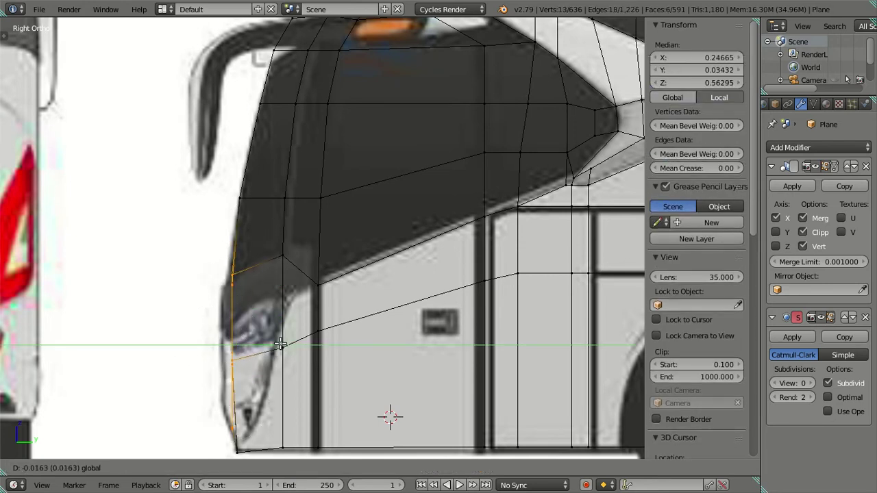
left_click(280, 345)
Drop the lower front-edge vertices from the selection and shift the upper ones forward along Y
key("c")
middle_click_drag(228, 443, 216, 418)
key("Escape")
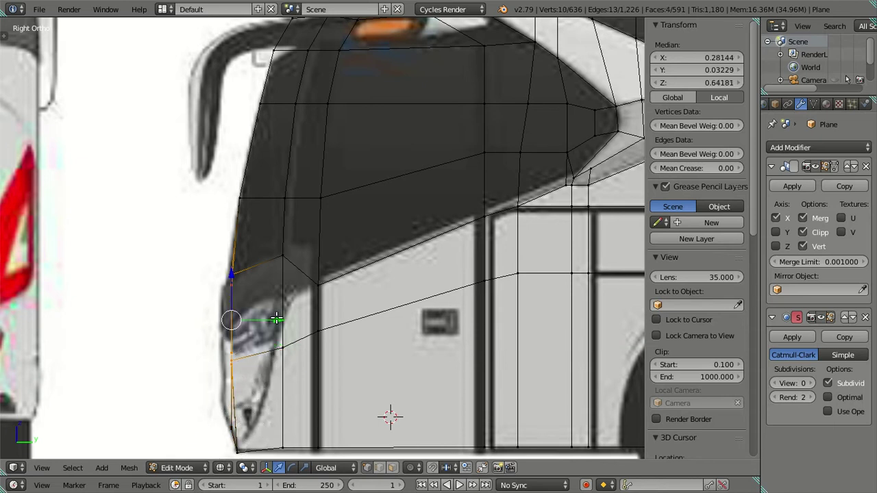
key("g")
key("y")
left_click(271, 318)
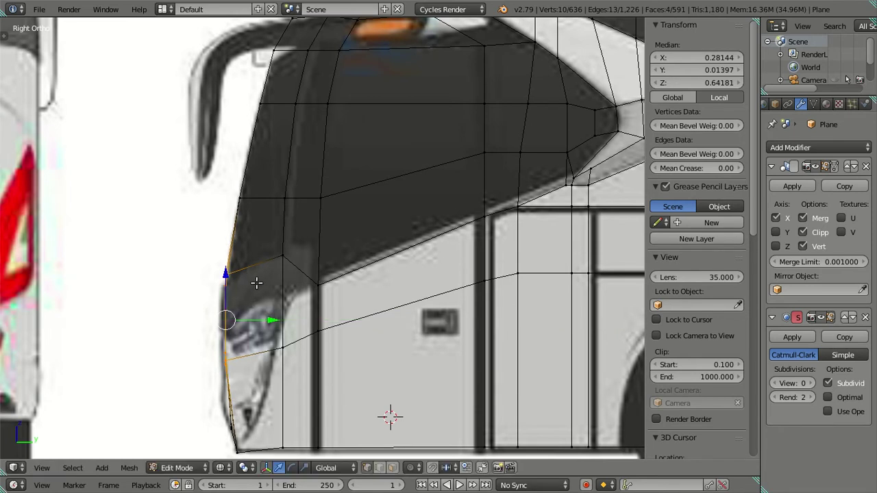
Deselect all, check the reshaped nose in solid and wireframe shading, then return to Object Mode
key("a")
key("z")
scroll(301, 270, "down", 1)
scroll(298, 253, "down", 1)
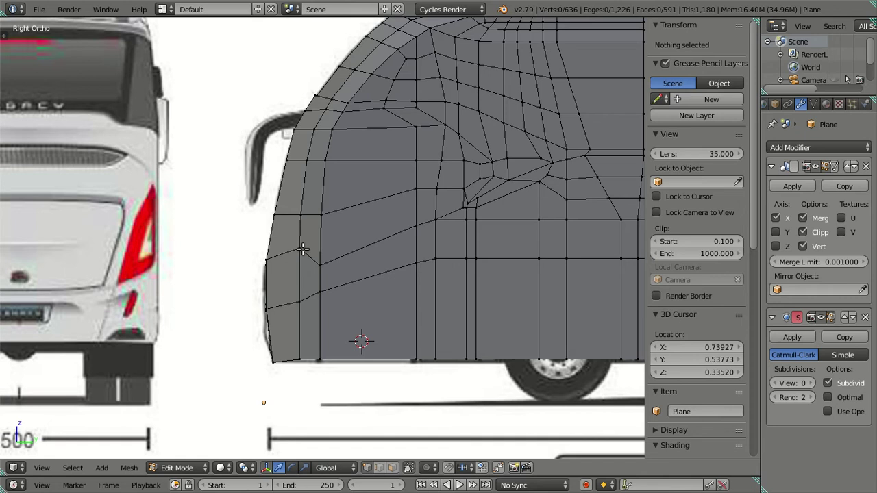
key("z")
scroll(301, 288, "up", 2)
mouse_move(293, 324)
middle_mouse_down()
mouse_move(319, 325)
mouse_move(291, 325)
middle_mouse_up()
key("z")
scroll(322, 301, "down", 2)
scroll(370, 309, "down", 2)
mouse_move(411, 301)
middle_mouse_down()
mouse_move(432, 261)
mouse_move(480, 256)
mouse_move(367, 245)
mouse_move(451, 235)
mouse_move(257, 247)
mouse_move(228, 237)
middle_mouse_up()
key("Tab")
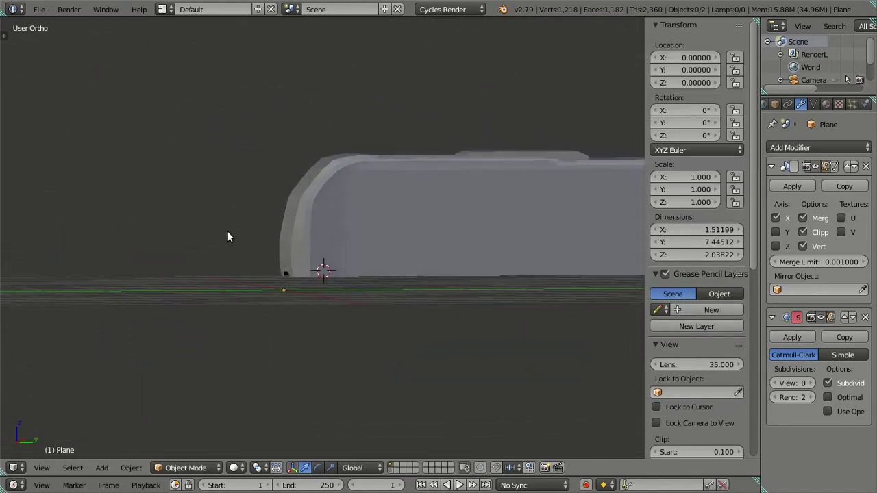
Switch to the right side view and zoom in on the red bus reference photo
key("KP_3")
scroll(375, 267, "up", 3)
scroll(374, 234, "up", 2)
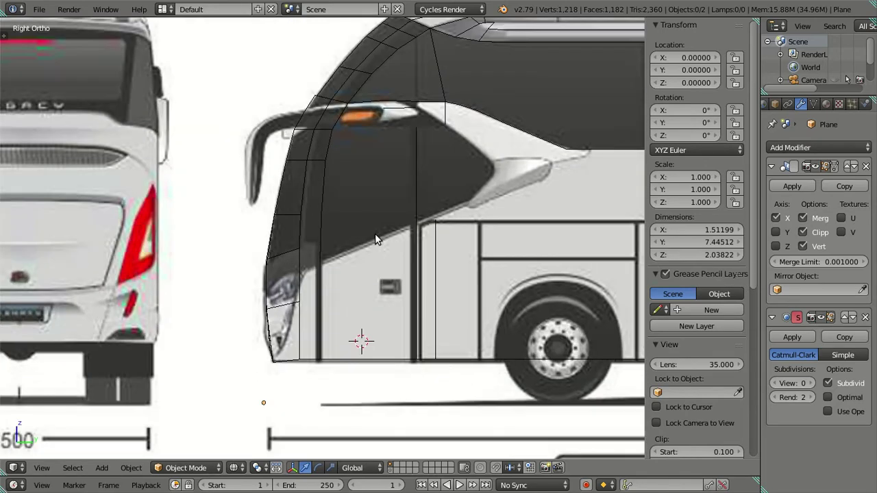
scroll(375, 232, "up", 2)
scroll(374, 233, "down", 10)
scroll(386, 322, "down", 3)
middle_click_drag(386, 322, 304, 143, "shift")
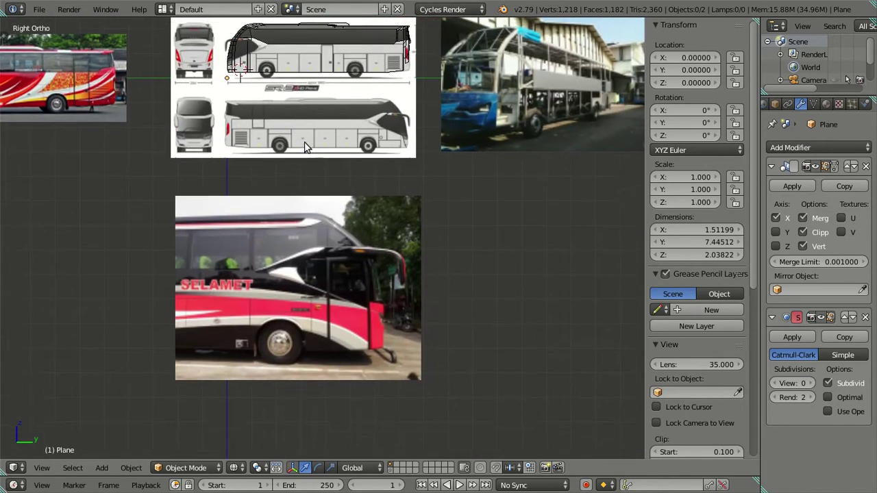
scroll(360, 246, "up", 5)
scroll(368, 206, "up", 2)
scroll(366, 220, "up", 3)
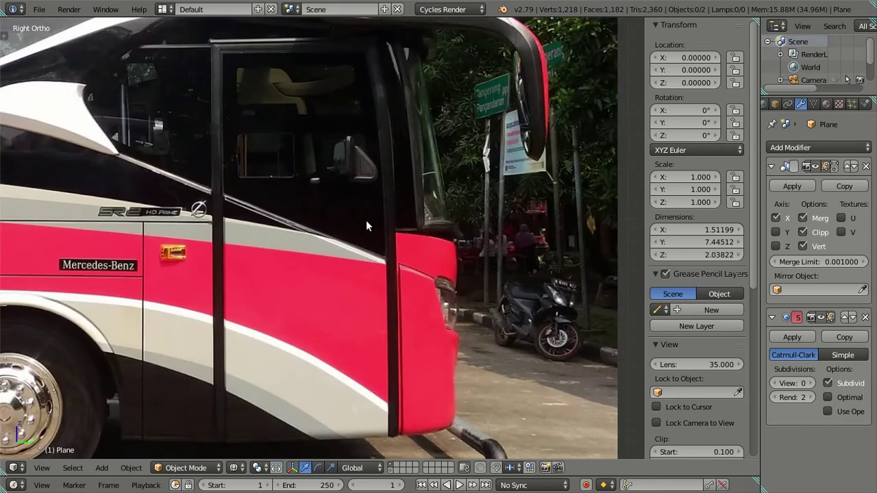
scroll(366, 220, "up", 1)
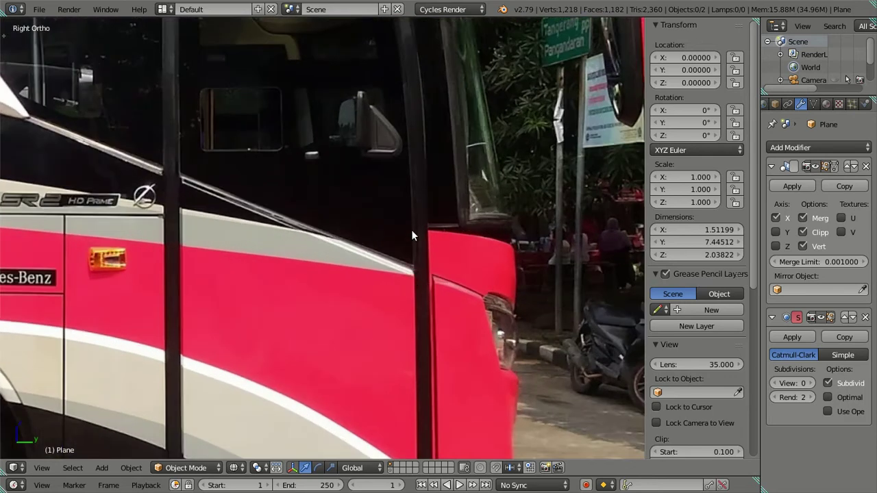
scroll(487, 234, "down", 2)
scroll(438, 200, "down", 2)
scroll(400, 203, "down", 3)
Pan back to the side-view blueprint and zoom in on the bus mesh
middle_click_drag(295, 239, 335, 338, "shift")
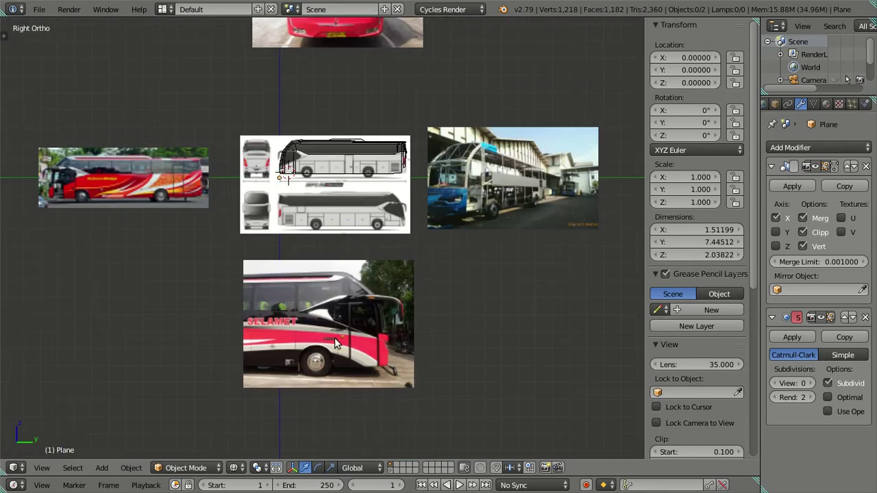
scroll(334, 338, "up", 3)
scroll(460, 369, "up", 3)
scroll(265, 221, "up", 3)
scroll(256, 223, "up", 3)
key("Tab")
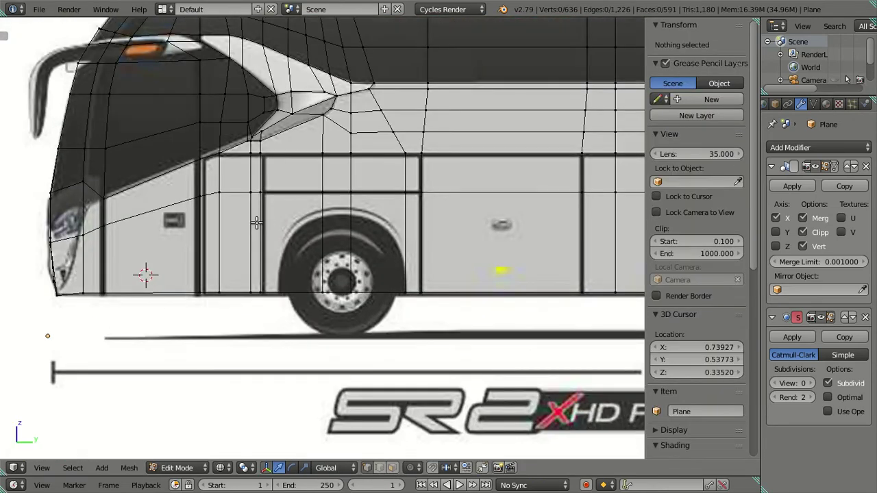
middle_click_drag(256, 223, 299, 240, "shift")
scroll(299, 241, "up", 2)
scroll(248, 251, "up", 2)
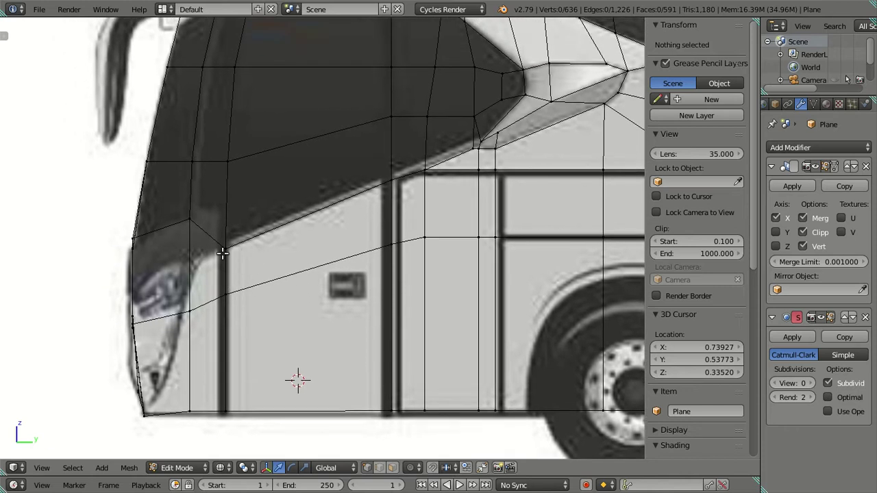
right_click(227, 247)
right_click(224, 290, "shift")
key("g")
key("z")
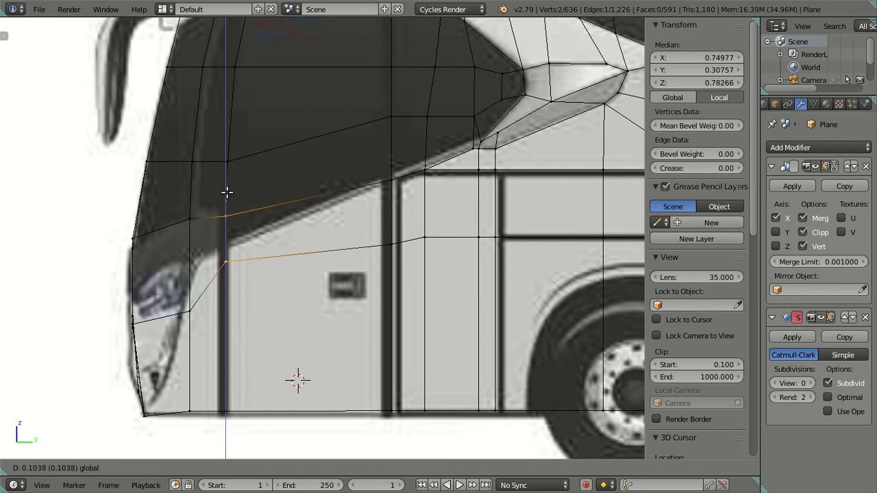
key("Escape")
key("a")
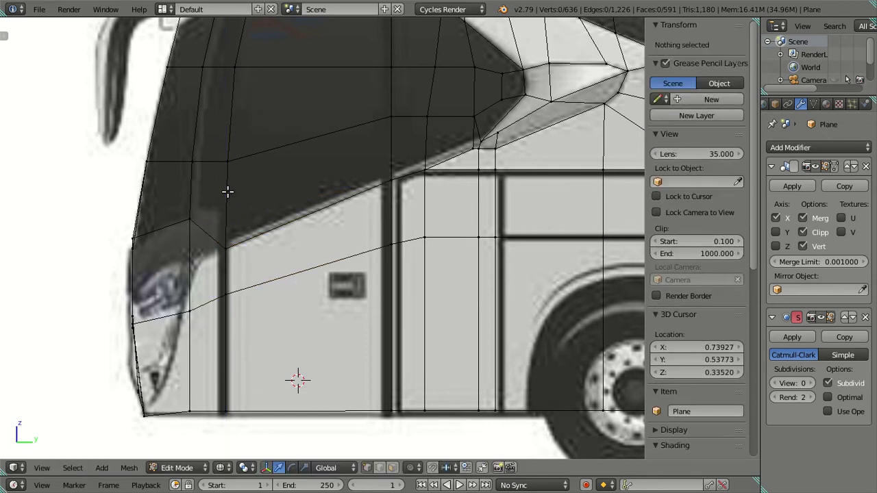
middle_click_drag(228, 192, 243, 254, "shift")
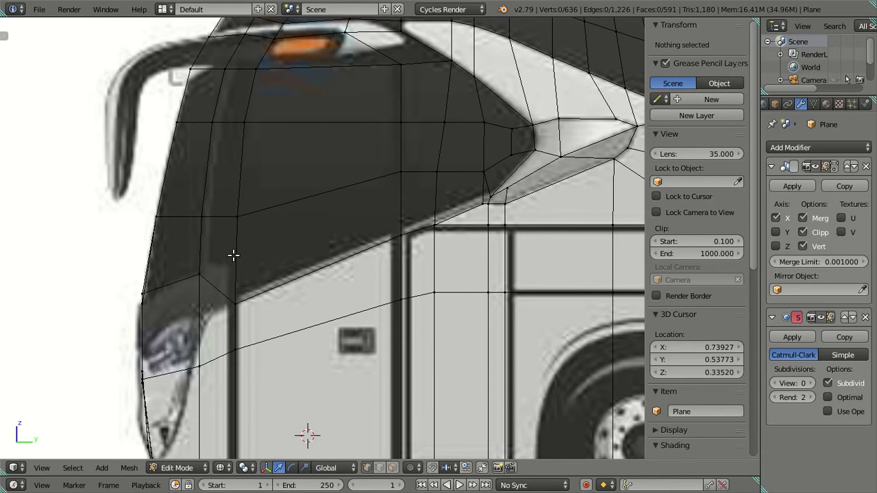
key("ctrl+r")
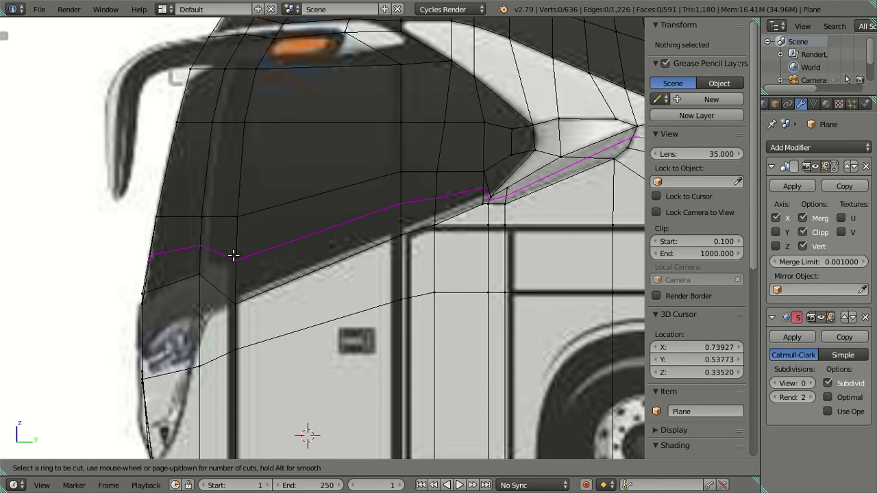
key("Escape")
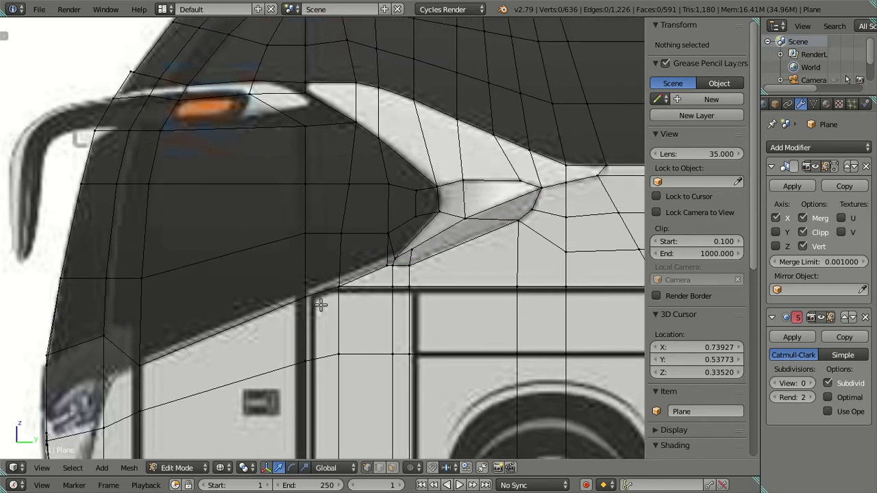
scroll(317, 304, "up", 5)
scroll(369, 270, "up", 1)
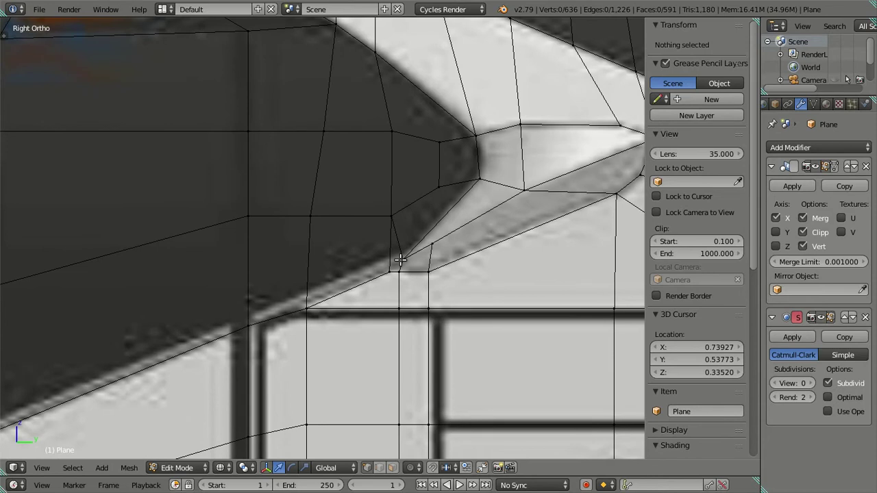
Delete the two narrow faces at the windshield corner
scroll(400, 260, "up", 1)
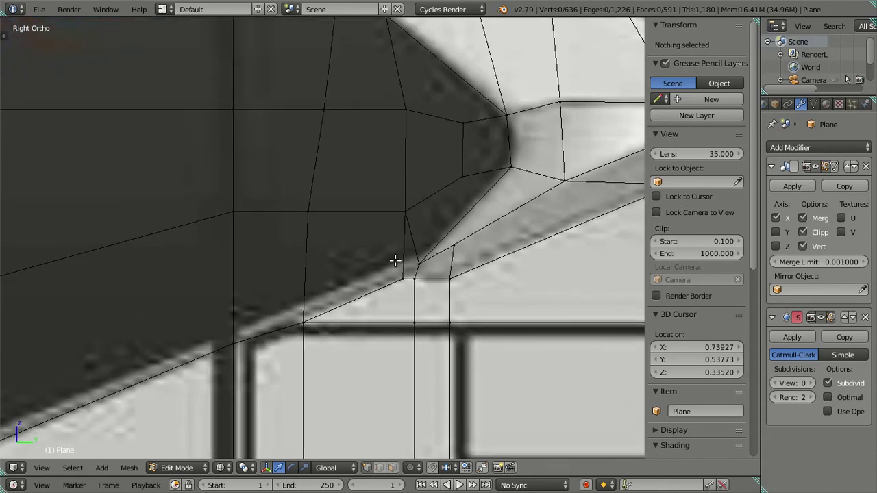
left_click(392, 467)
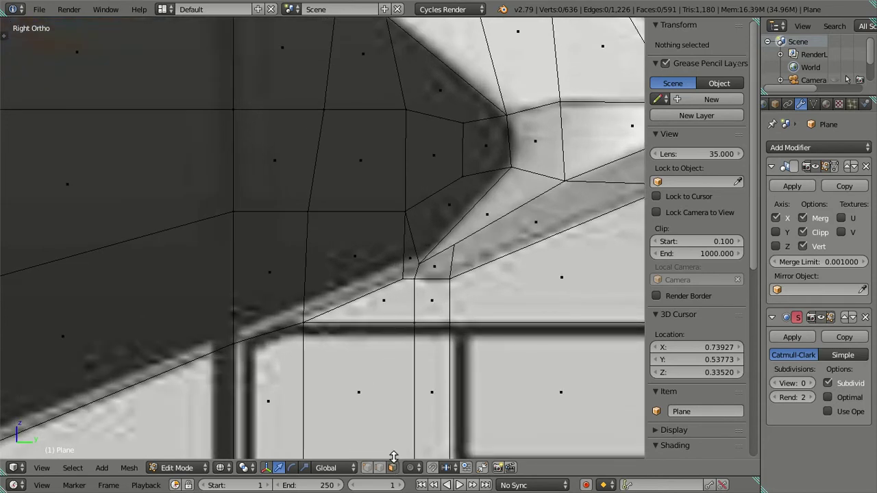
right_click(406, 261)
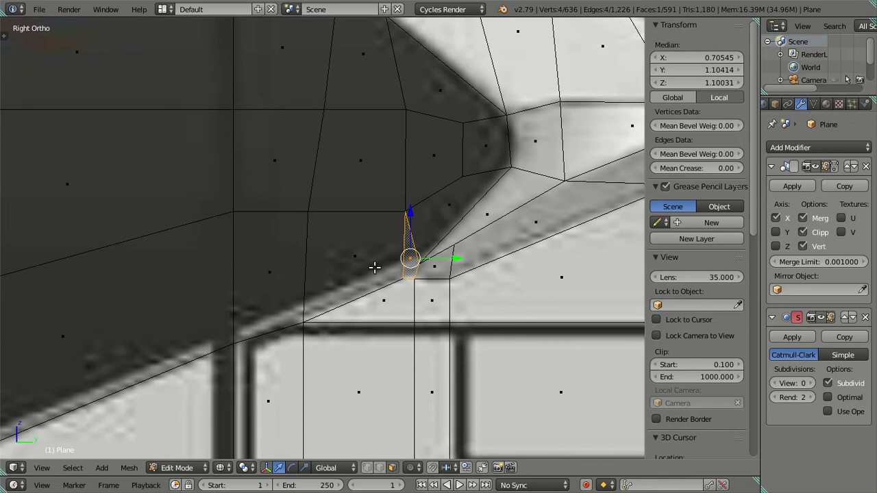
middle_click_drag(374, 267, 355, 267)
key("x")
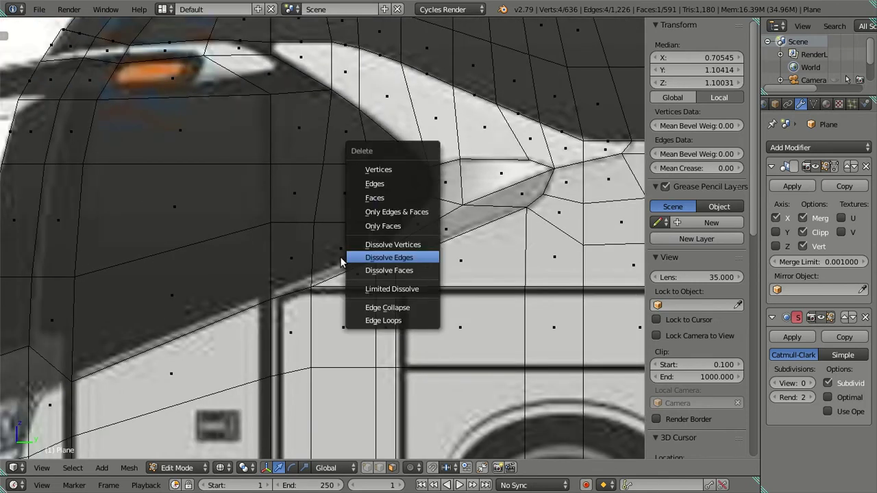
key("Escape")
right_click(315, 257, "shift")
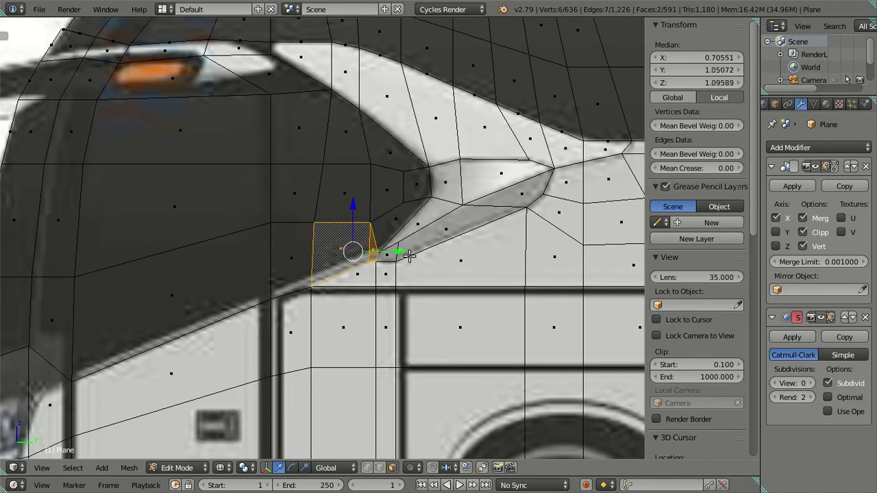
key("x")
left_click(366, 204)
Extrude a new vertex from the hole's corner and slide it along Y onto the sill line
key("KP_3")
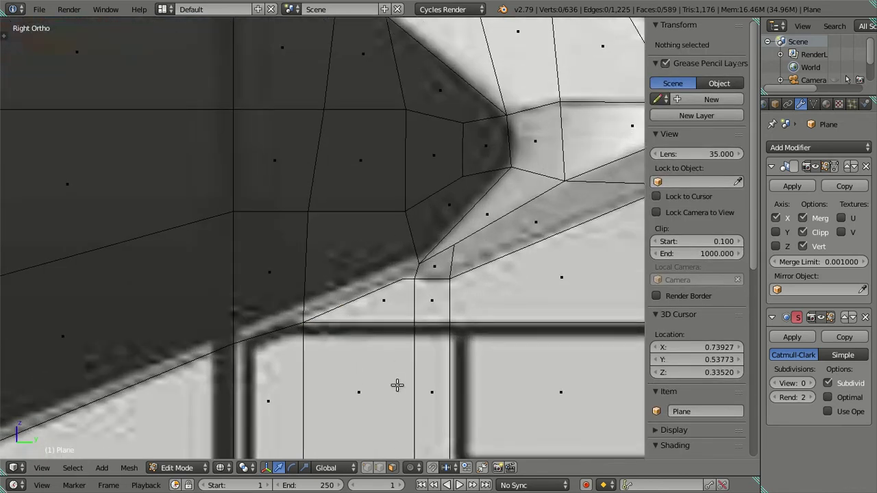
right_click(418, 257)
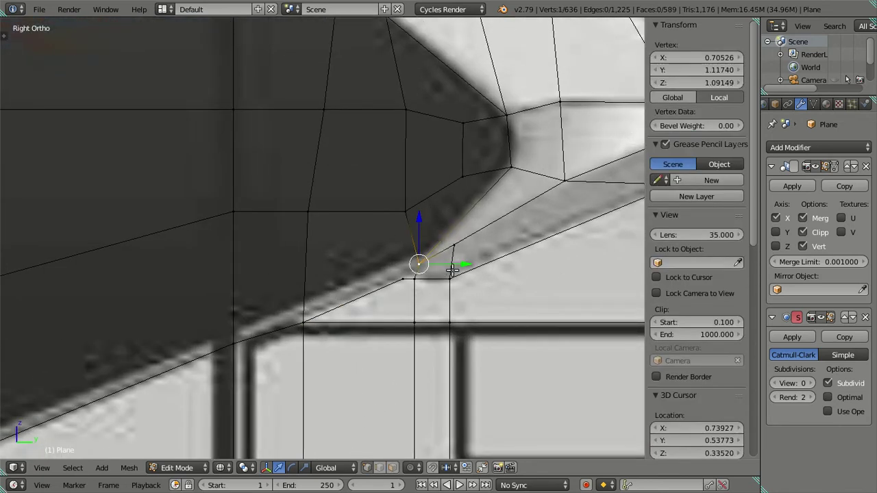
scroll(454, 268, "up", 1)
key("e")
key("Escape")
key("g")
key("y")
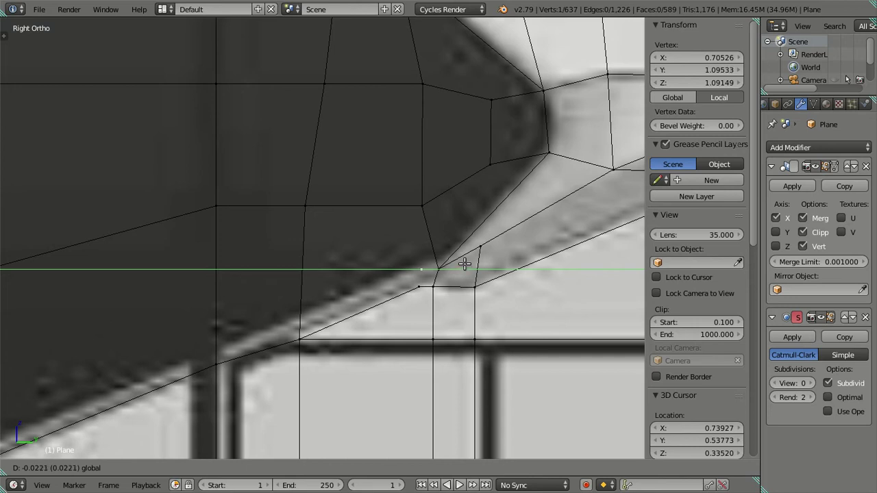
left_click(463, 264)
Fill a face across the hole and dissolve the unwanted edge
right_click(417, 210, "ctrl")
key("f")
right_click(429, 227)
right_click(446, 218, "shift")
key("x")
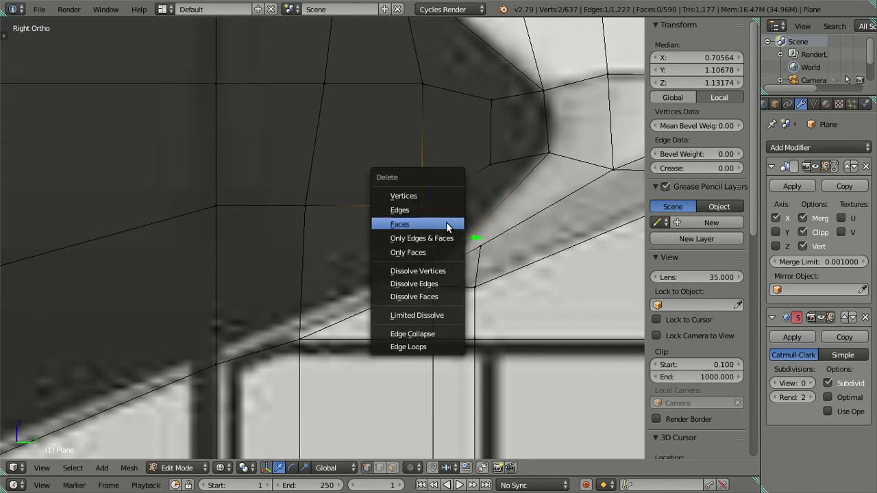
left_click(444, 284)
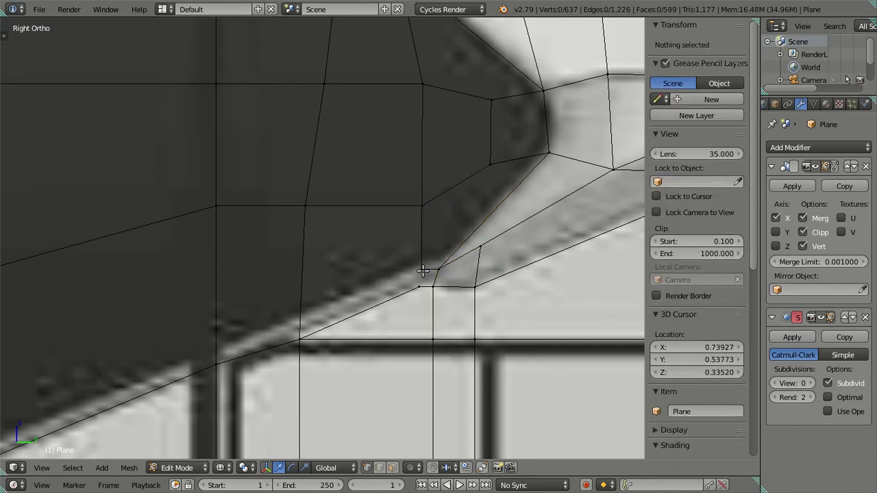
Join two vertices below the sill with a new edge and deselect everything
right_click(423, 270)
right_click(420, 284, "shift")
key("f")
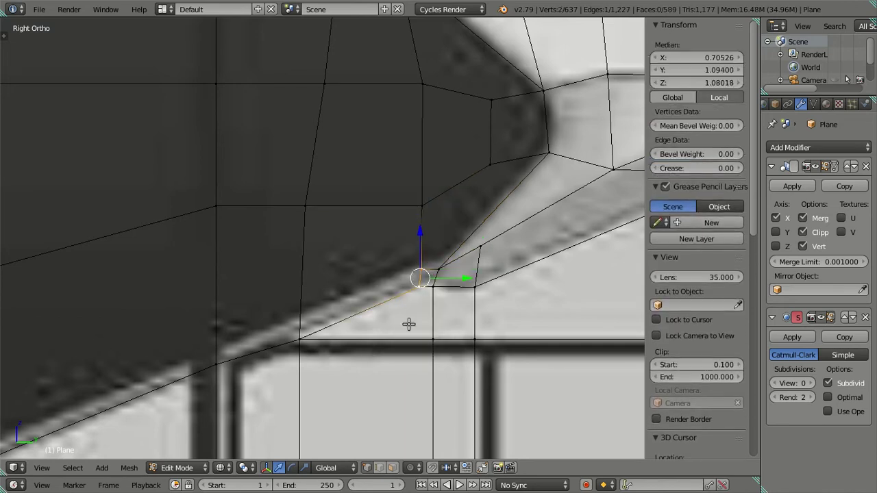
key("a")
In face mode with solid shading, select the triangular face below the sill and the lower-right corner faces
left_click(392, 467)
right_click(415, 322)
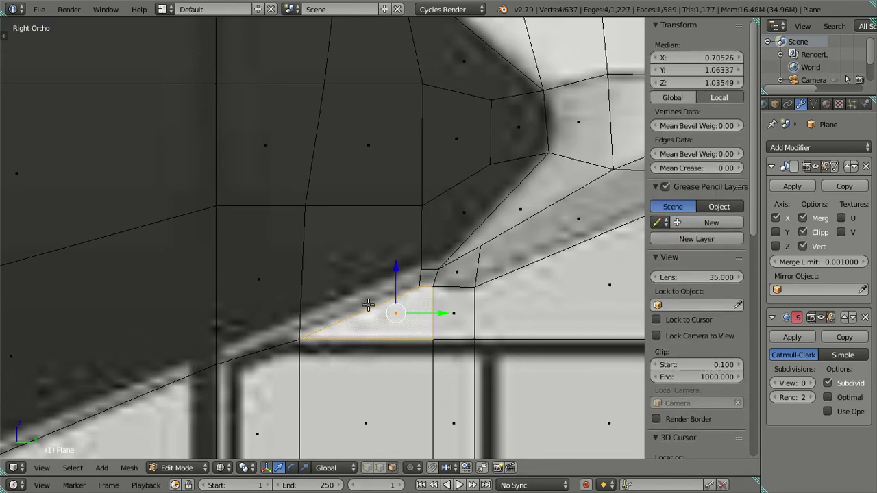
key("z")
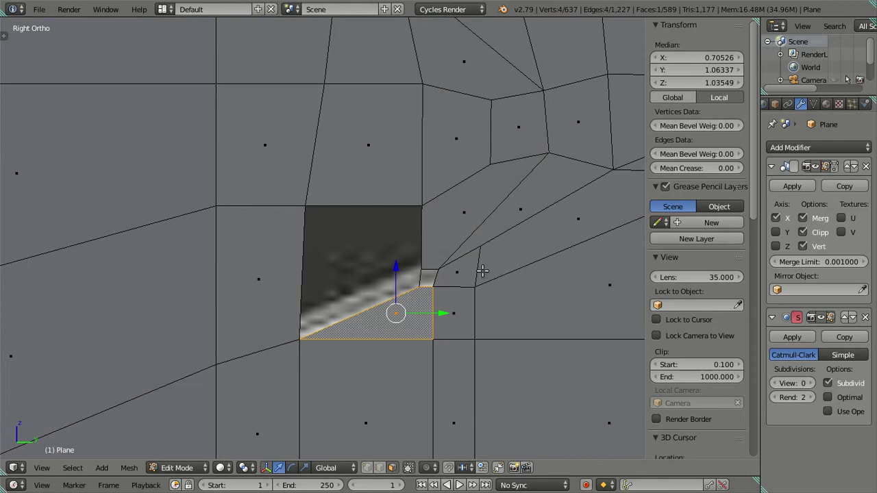
scroll(434, 288, "up", 1)
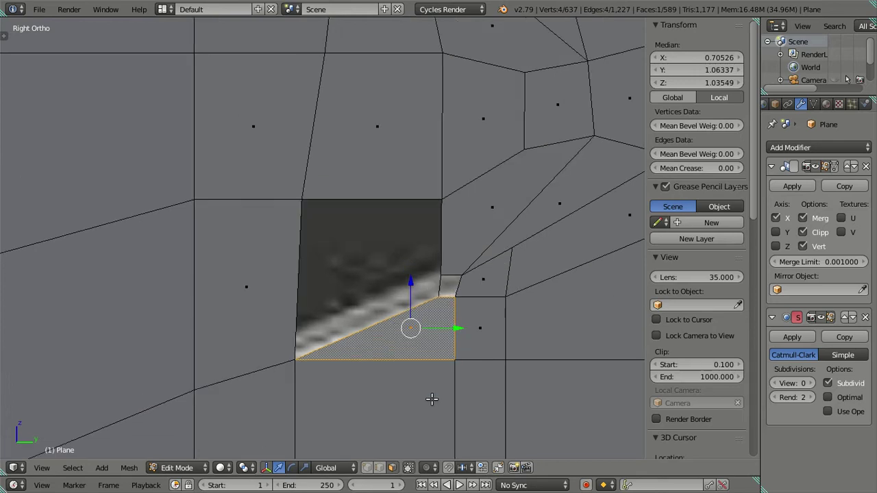
right_click(446, 281)
right_click(446, 282, "shift")
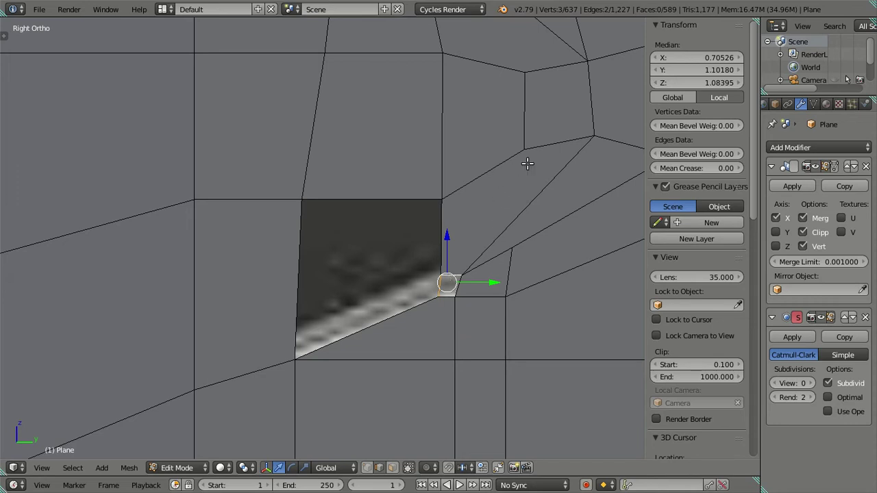
Deselect and zoom in on the intake face's lower corner with the blueprint visible through the mesh
key("a")
scroll(522, 243, "down", 4)
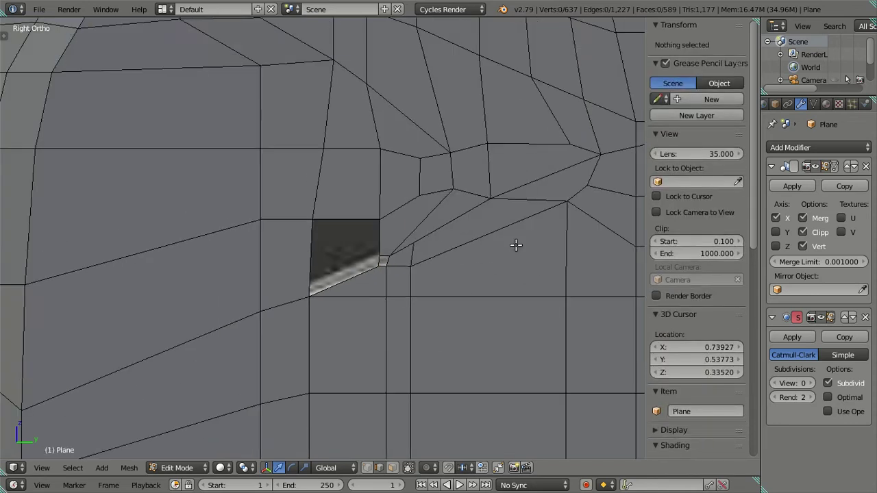
middle_click_drag(488, 236, 483, 261, "shift")
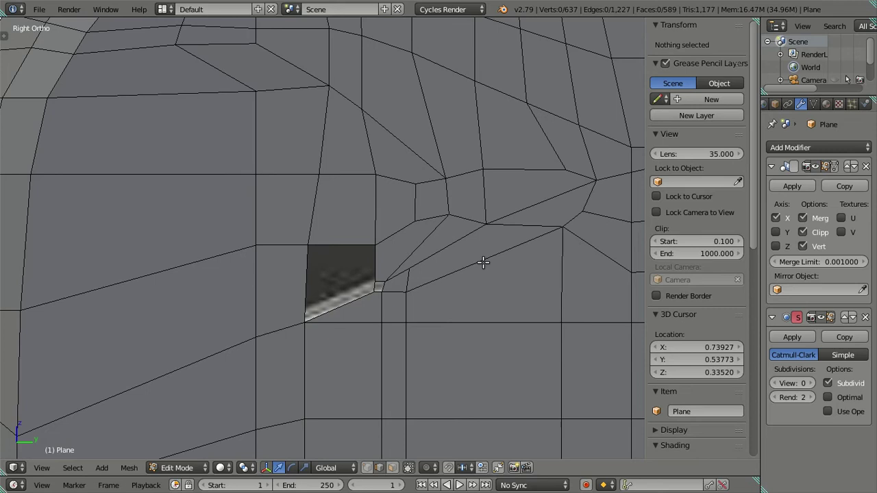
scroll(476, 267, "up", 3)
scroll(466, 276, "up", 3)
key("z")
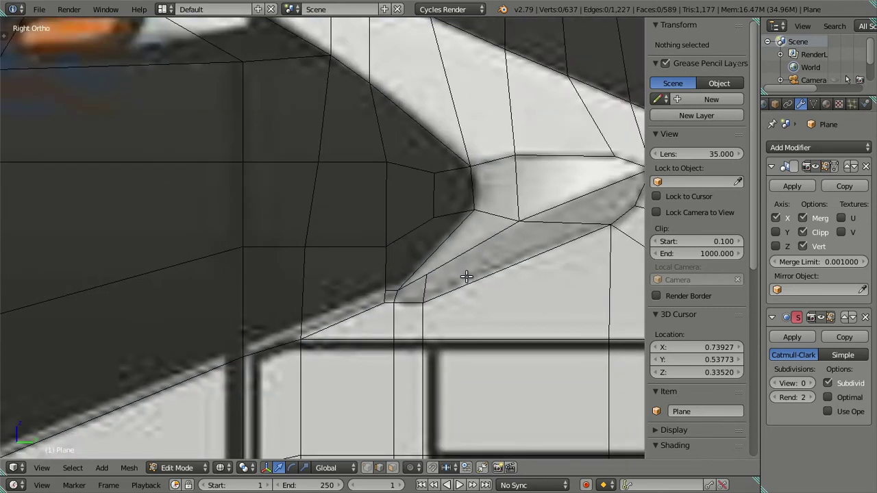
middle_click_drag(465, 276, 464, 229, "shift")
scroll(443, 265, "up", 3)
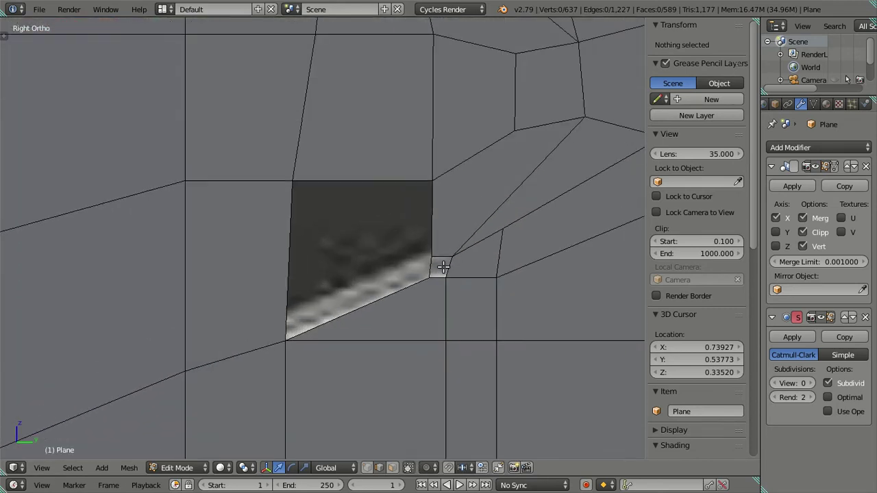
key("z")
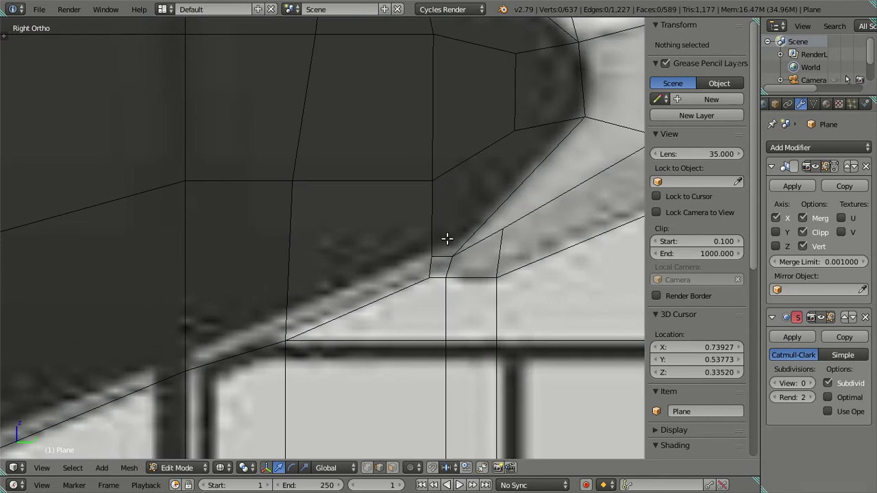
Merge the stray corner vertex into its neighbour, leaving 636 vertices, and deselect
right_click(435, 293)
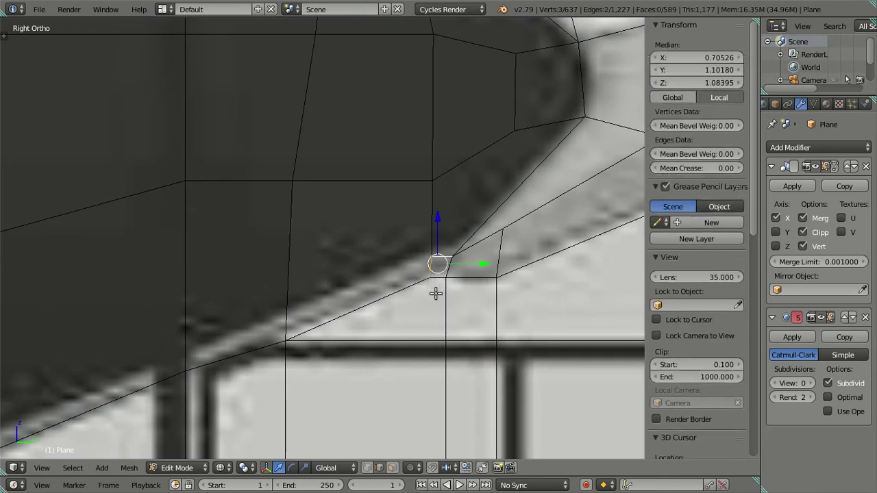
key("ctrl+z")
key("a")
right_click(435, 293)
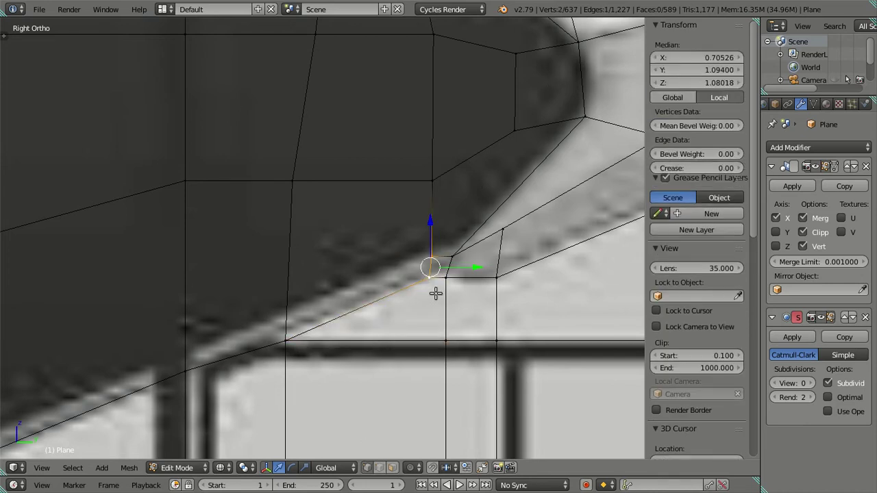
key("ctrl+z")
key("ctrl+z")
key("ctrl+z")
key("ctrl+z")
key("a")
scroll(446, 255, "down", 3)
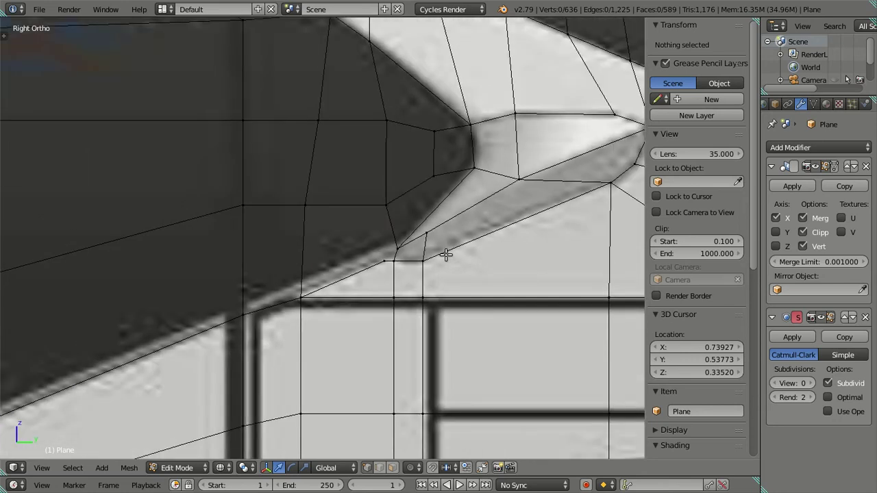
scroll(446, 254, "up", 1)
scroll(446, 255, "down", 3)
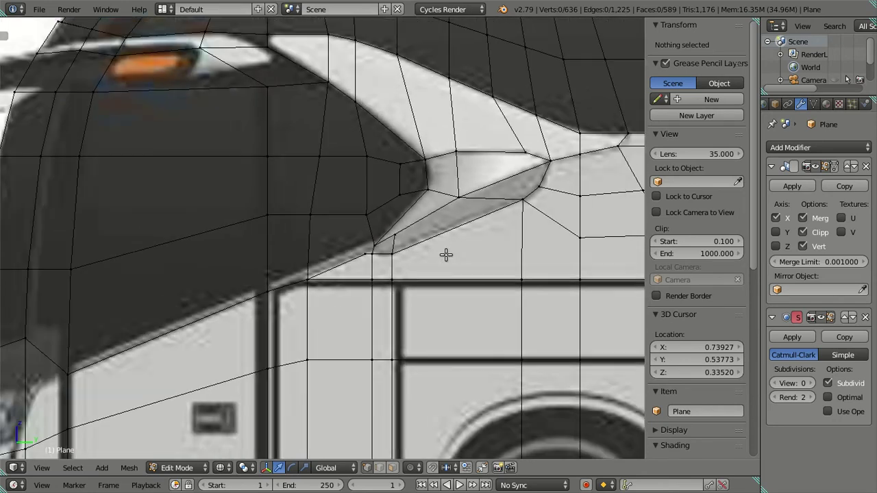
scroll(446, 254, "up", 1)
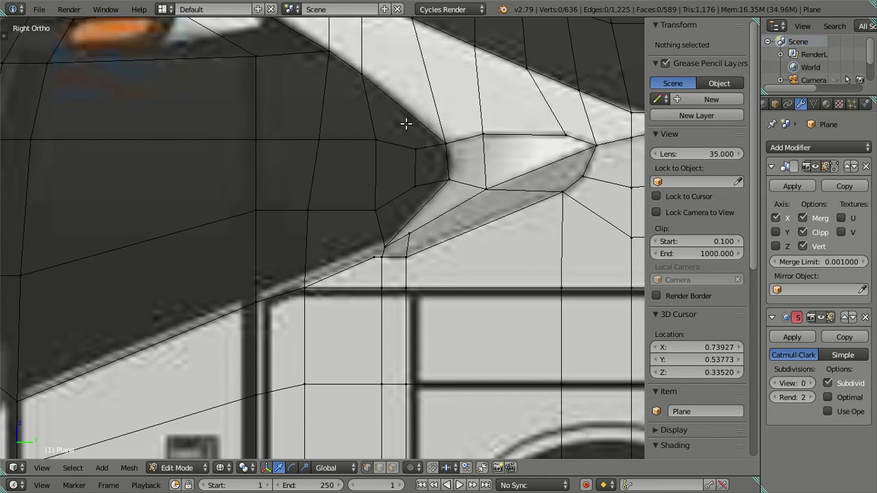
In face select mode, delete the two faces beside the gap above the dark intake face
left_click(392, 467)
scroll(432, 321, "up", 2)
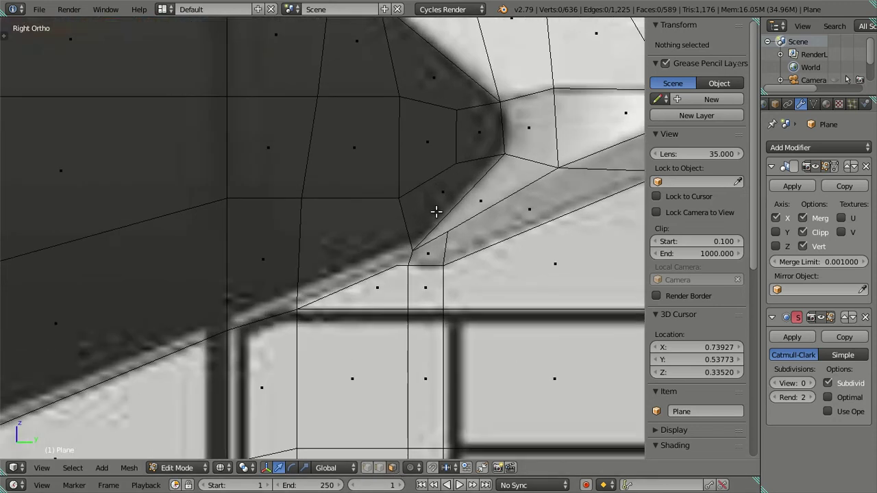
right_click(442, 188)
key("x")
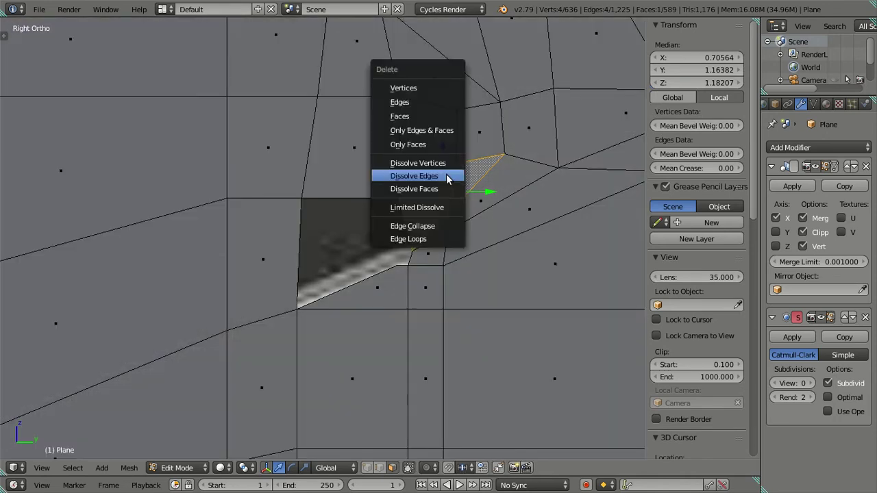
left_click(414, 116)
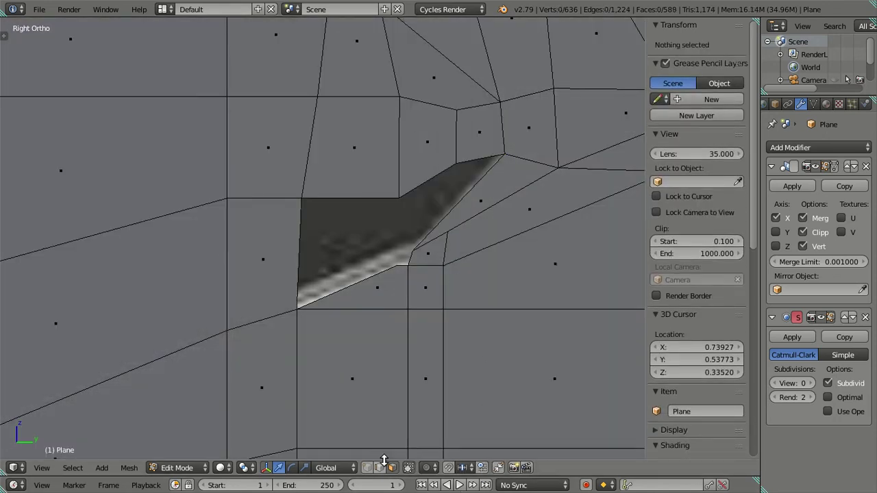
right_click(454, 215)
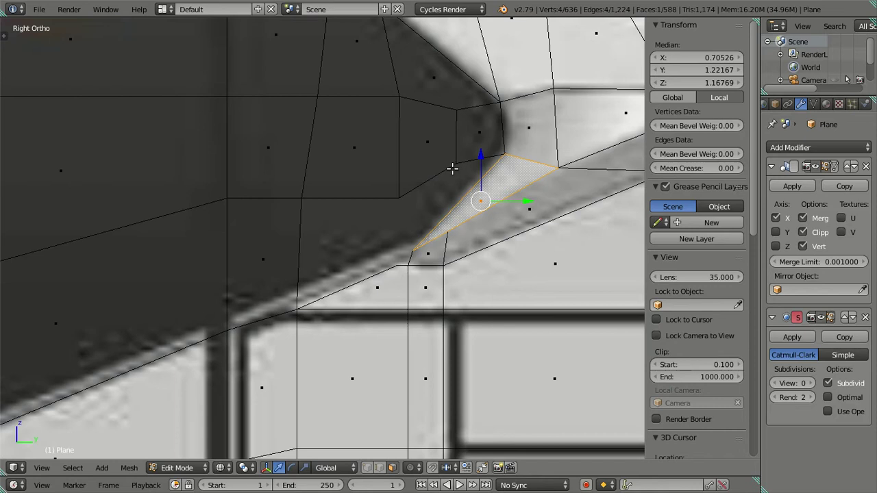
key("x")
left_click(436, 171)
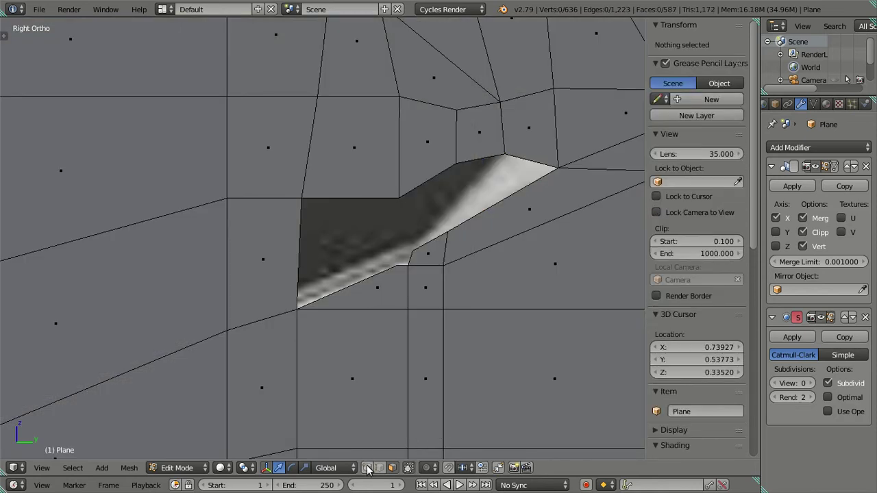
Extrude a new vertex from the gap's lower corner and move it up to the top corner
scroll(352, 319, "up", 2)
scroll(356, 298, "up", 2)
right_click(355, 299)
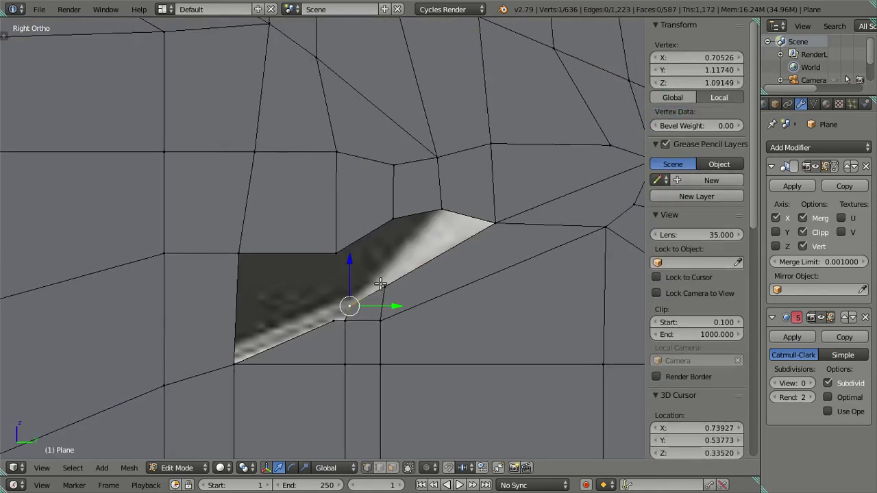
key("e")
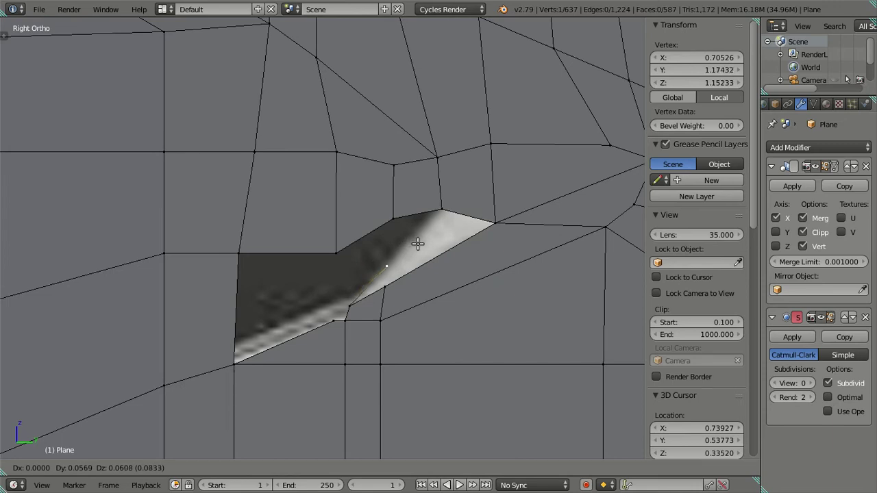
left_click(418, 244)
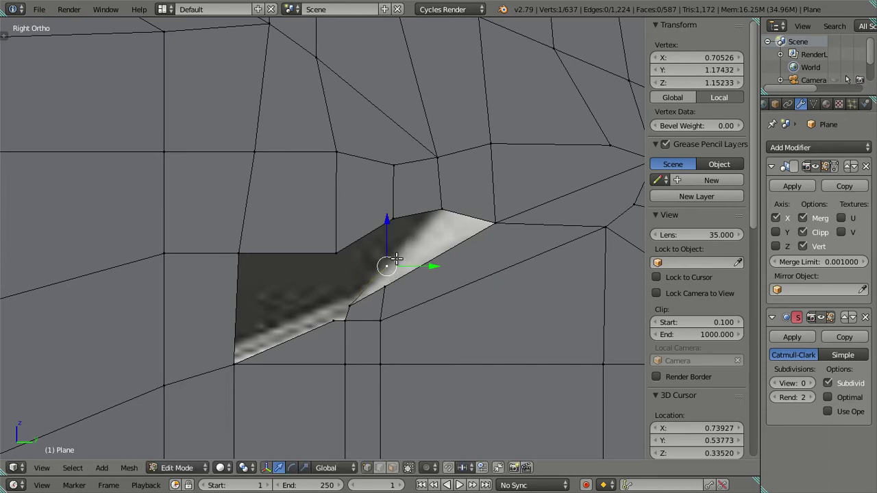
left_click_drag(395, 259, 438, 211)
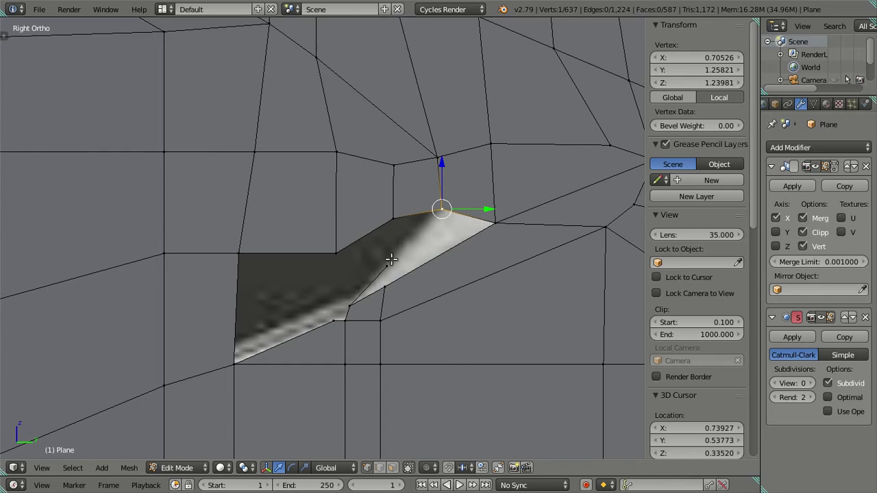
With the blueprint shown on the mesh, cut a new edge loop through the intake
key("alt+z")
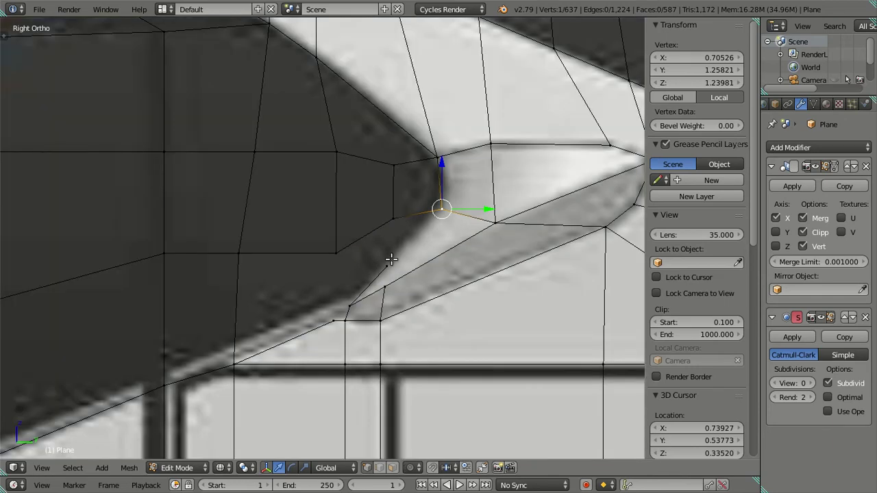
scroll(390, 259, "down", 2)
scroll(401, 256, "down", 2)
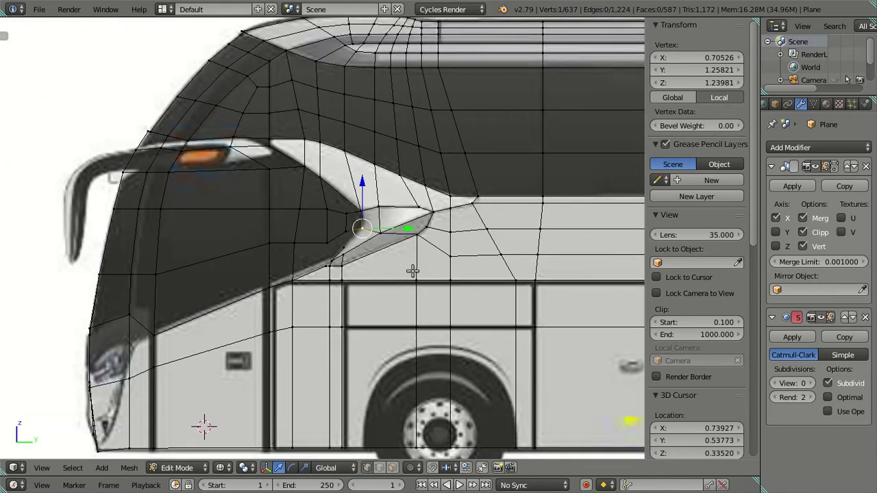
key("ctrl+r")
left_click(379, 255)
right_click(379, 254)
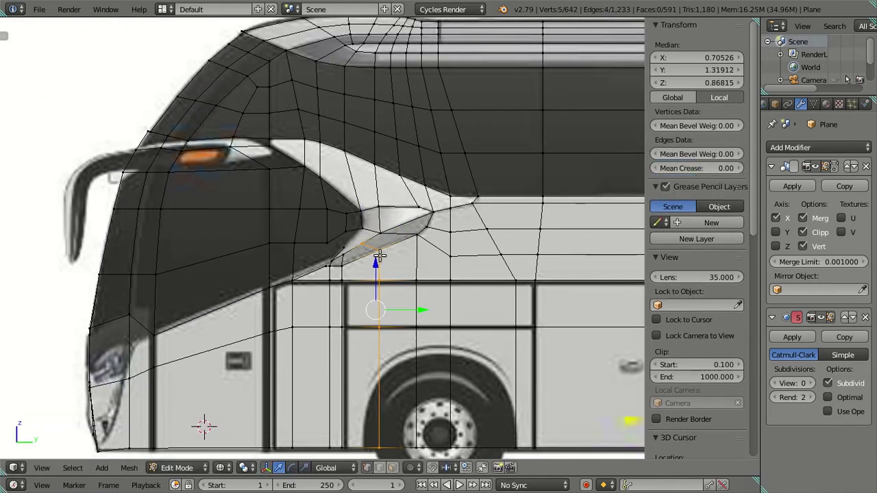
key("KP_Decimal")
key("a")
Try moving the intake-tip vertex down and filling faces there, then undo those changes
scroll(375, 248, "down", 2)
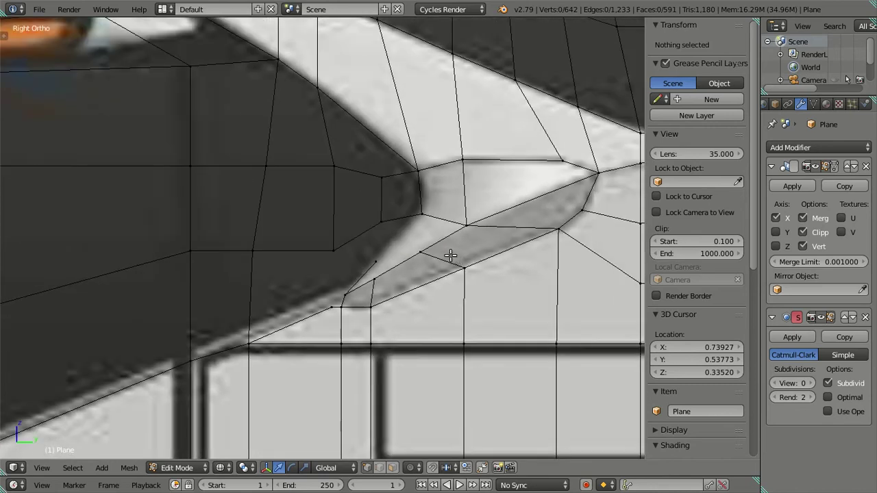
right_click(383, 228)
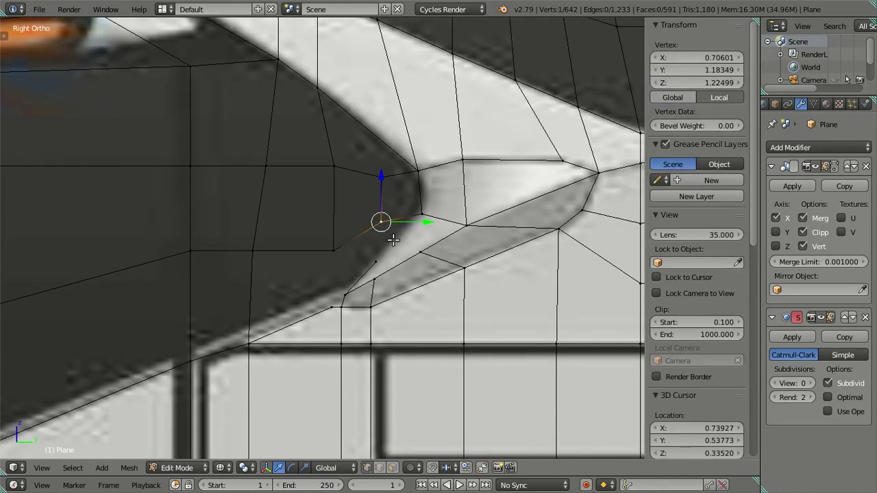
key("g")
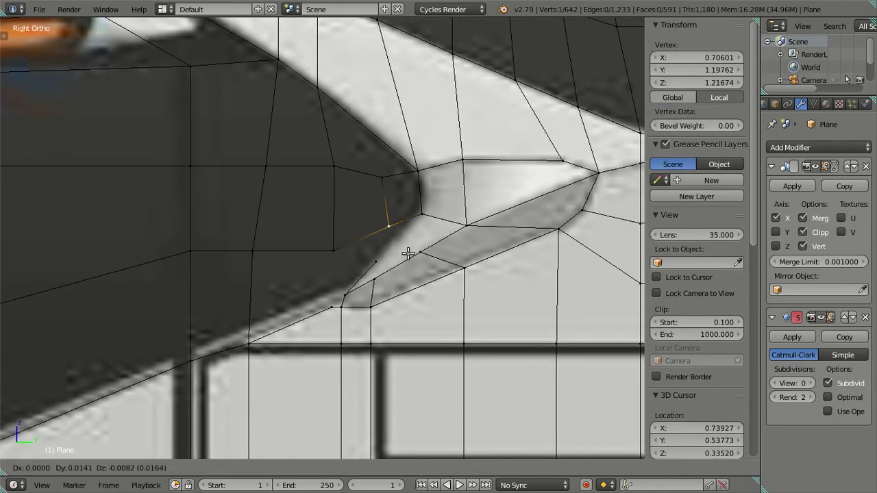
left_click(409, 264)
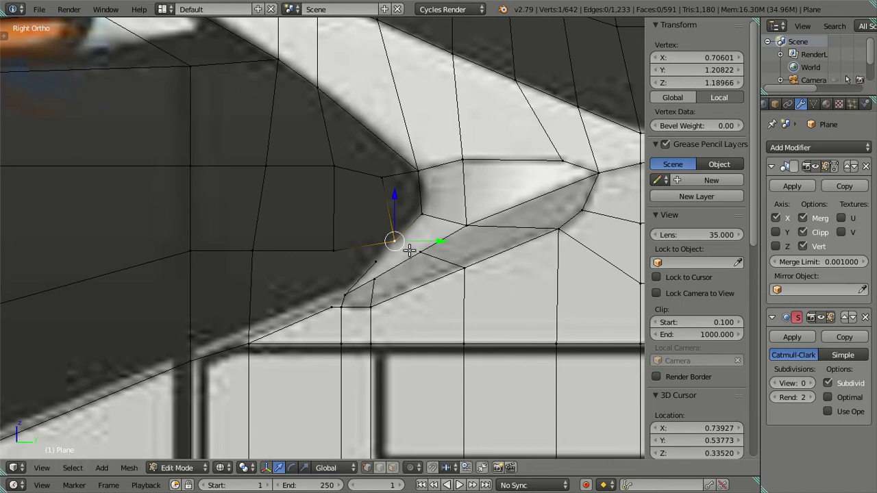
key("f")
right_click(376, 262)
key("ctrl+KP_Add")
key("f")
key("ctrl+z")
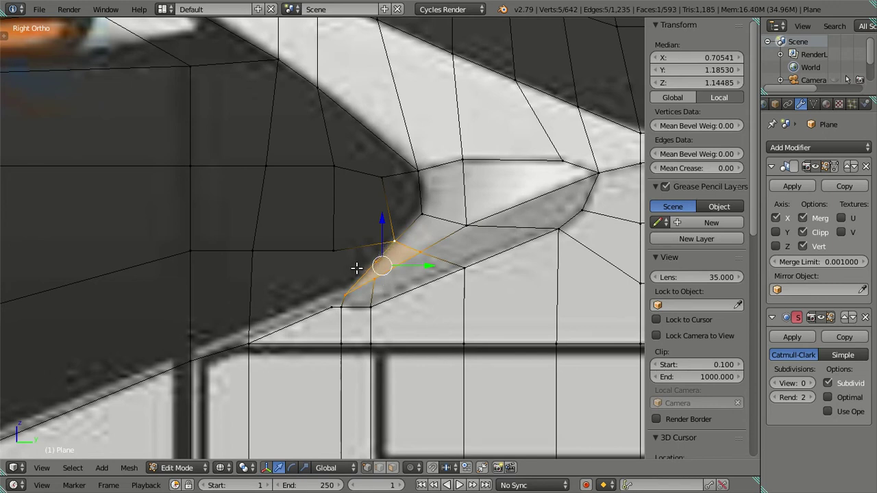
key("ctrl+z")
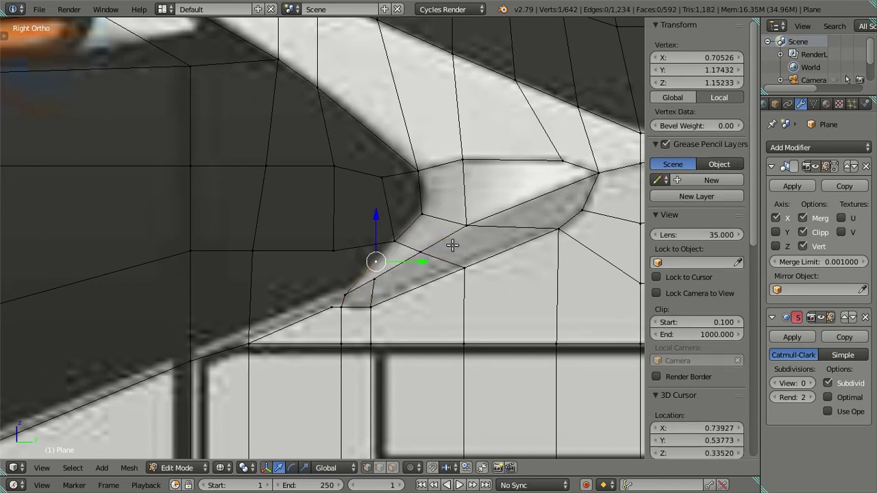
key("ctrl+z")
key("ctrl+z")
key("ctrl+z")
key("ctrl+z")
key("a")
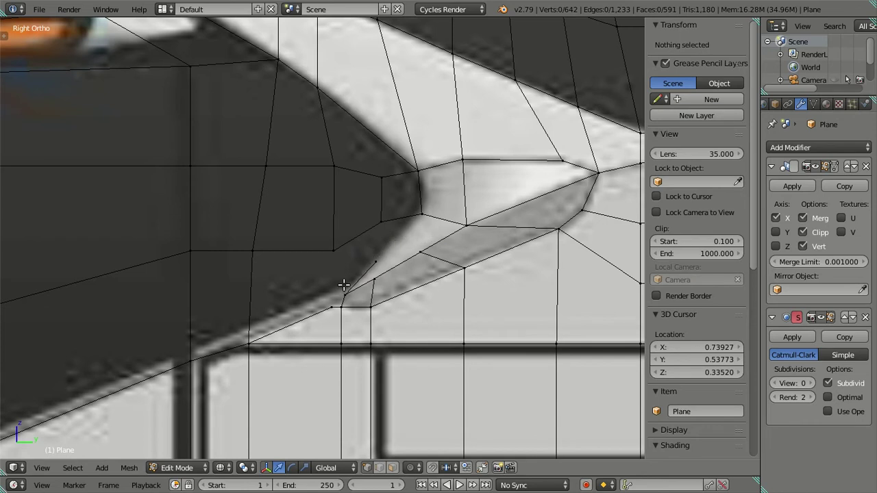
Select the corner vertices around the first gap and fill it with a face
right_click(373, 260, "alt")
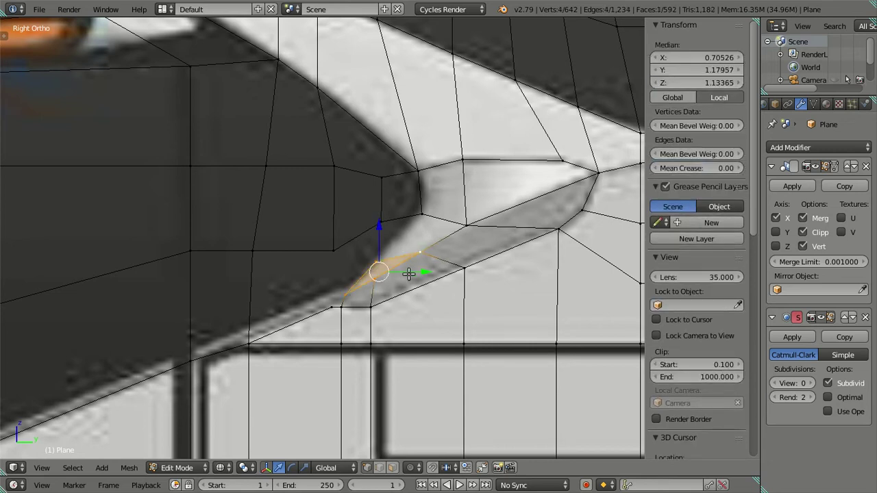
key("a")
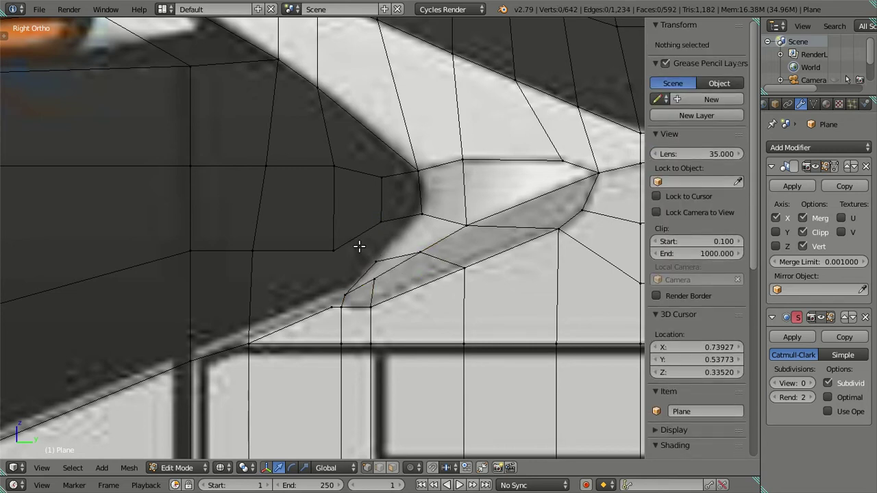
right_click(380, 224)
right_click(417, 227)
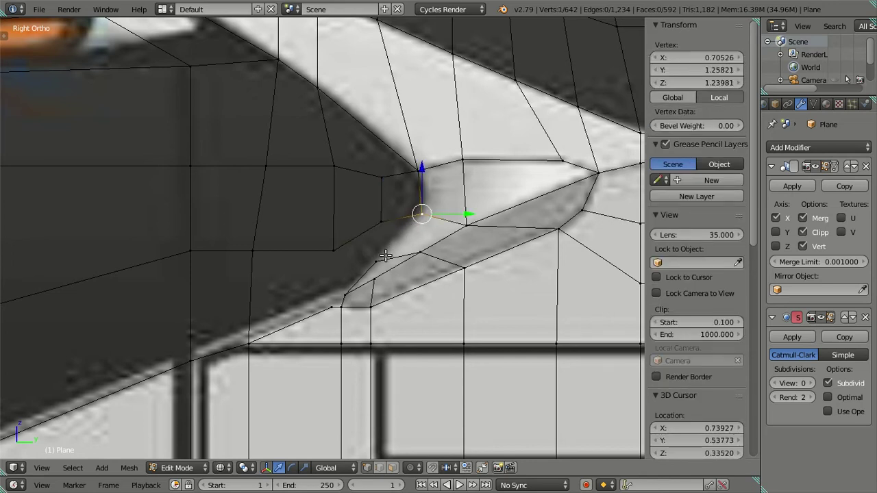
right_click(385, 255, "ctrl")
key("f")
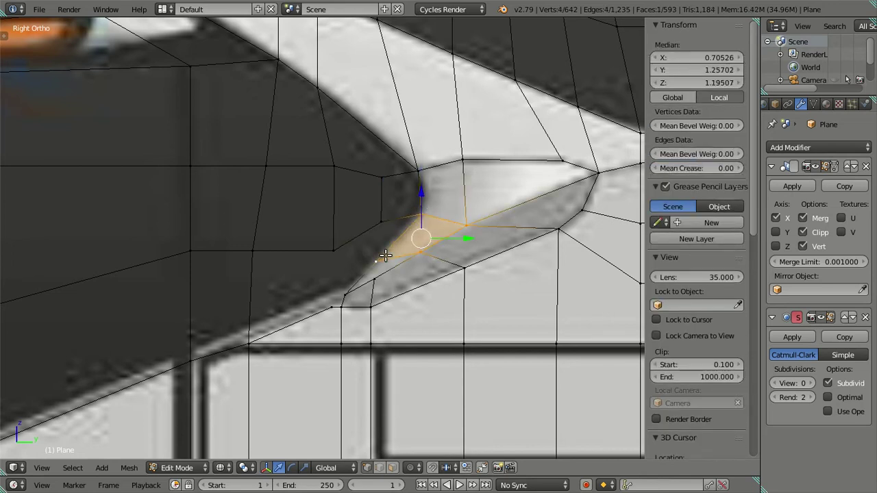
key("a")
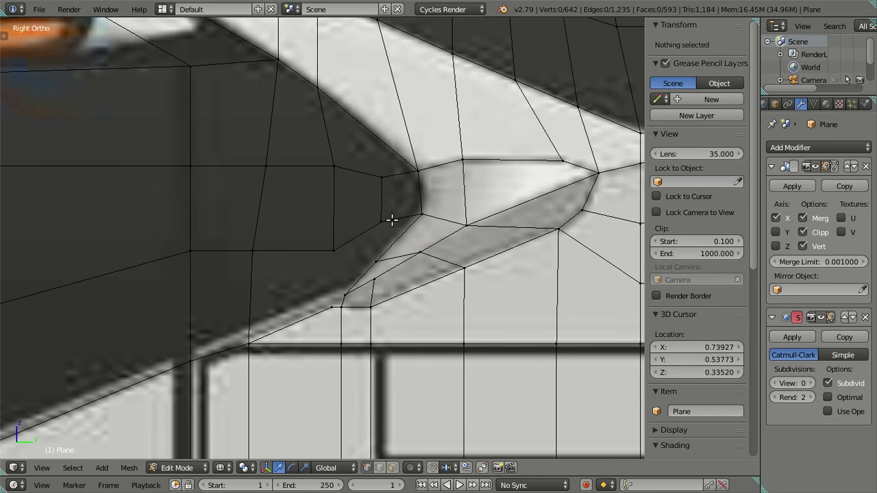
Fill the next gap with a face and toggle the reference to check it
right_click(371, 255)
right_click(336, 250, "ctrl")
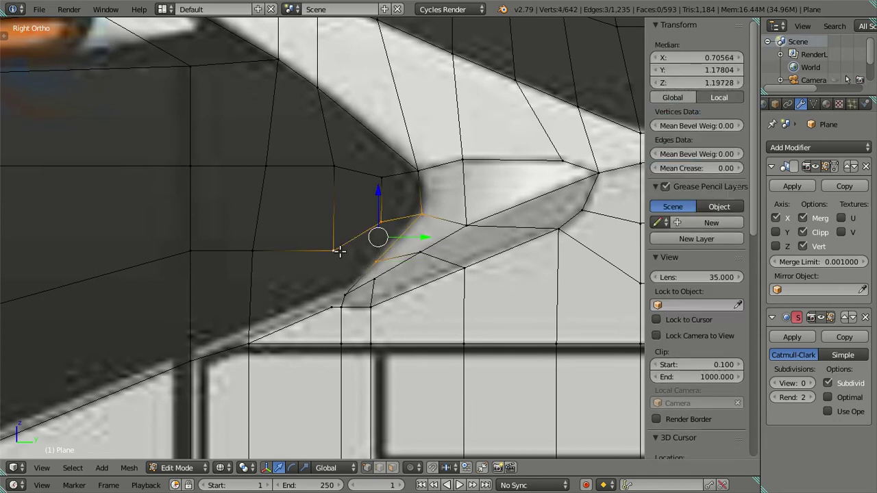
key("f")
key("a")
key("alt+z")
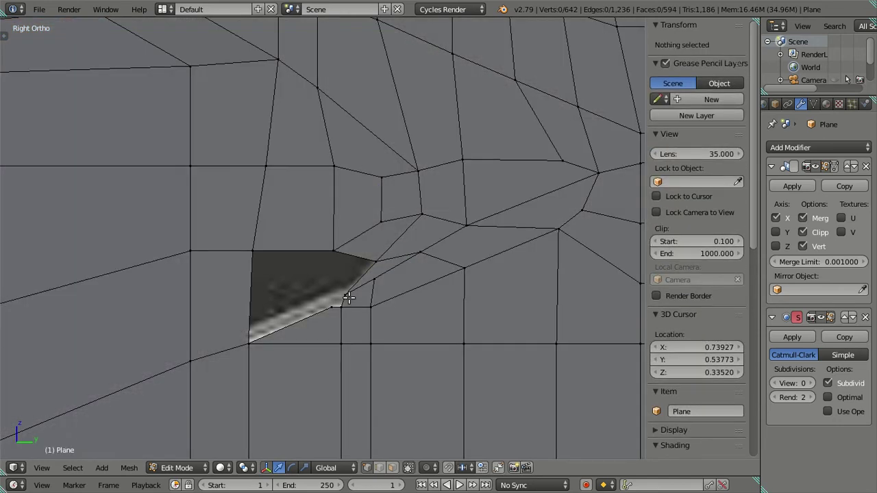
key("alt+z")
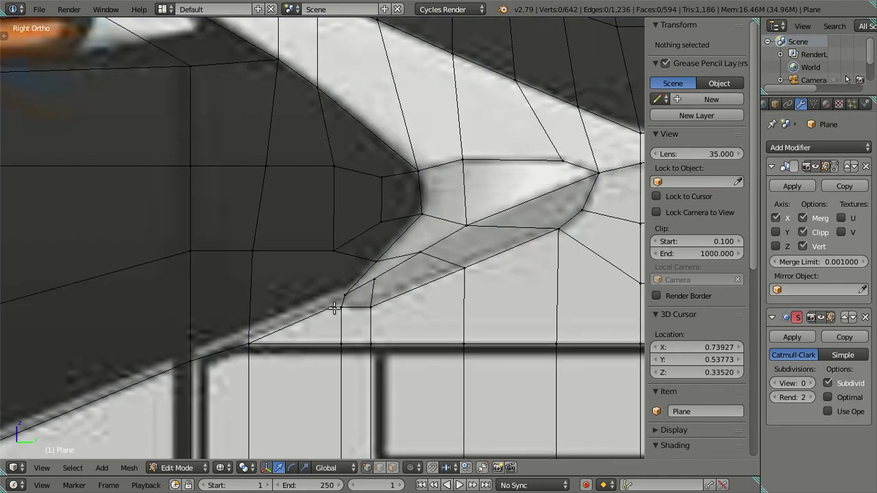
Select the four corners of the remaining gap and fill it with a quad
right_click(333, 309)
right_click(332, 255, "ctrl")
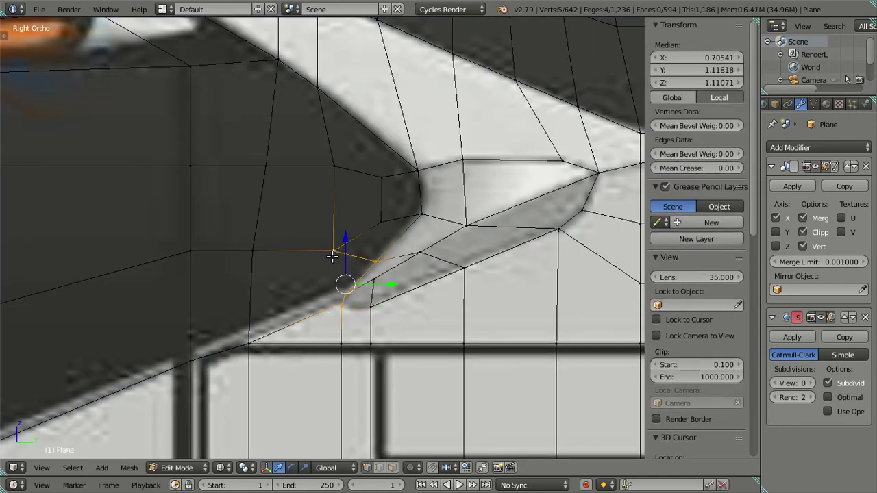
right_click(331, 307)
right_click(236, 339, "shift")
right_click(254, 256, "shift")
right_click(319, 250, "shift")
key("f")
key("a")
Centre the air-intake corner and switch to solid shading to inspect the new faces
key("alt+z")
scroll(335, 288, "up", 1)
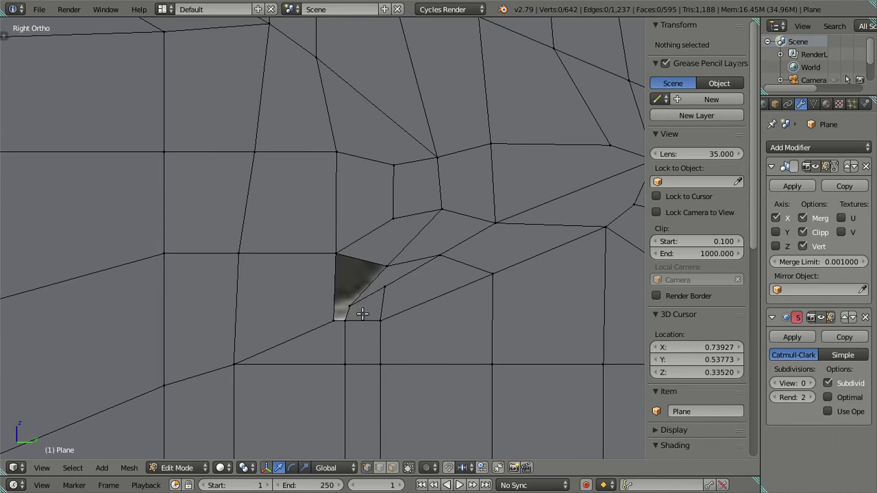
key("alt+z")
middle_click_drag(361, 314, 363, 269, "shift")
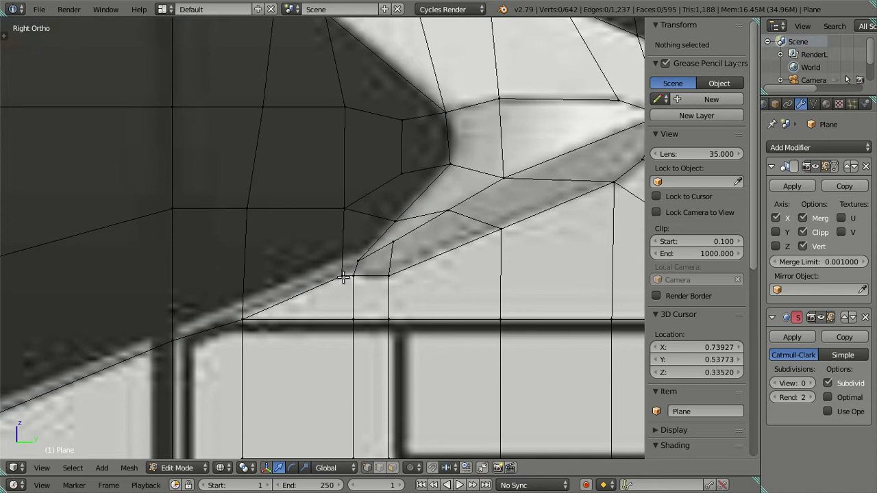
key("alt+z")
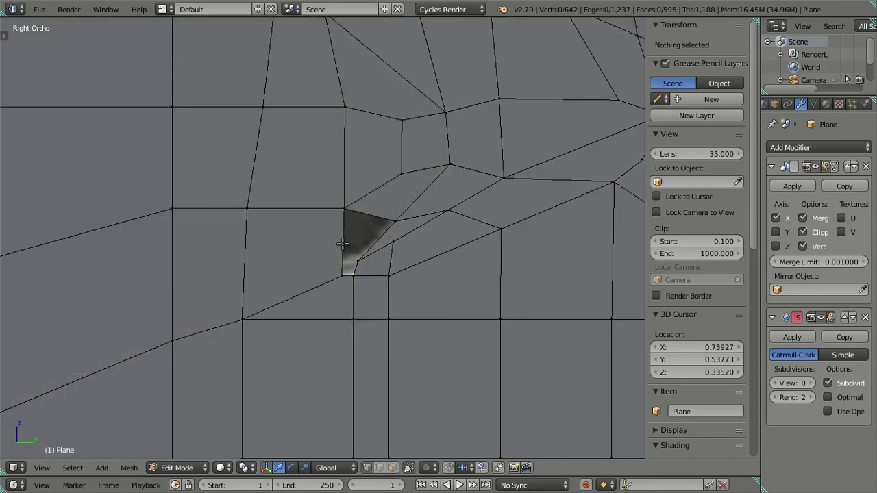
Loop-cut three loops along the side, then dissolve two, leaving one horizontal loop
key("ctrl+r")
scroll(343, 243, "up", 1)
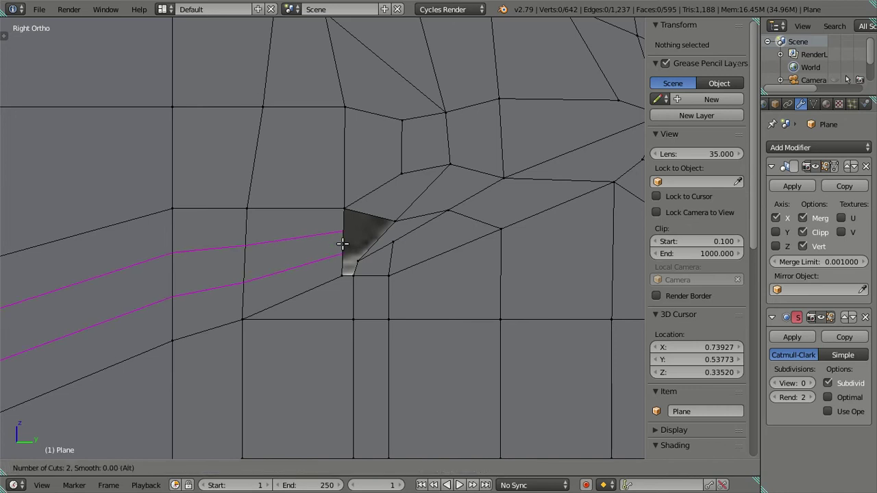
scroll(342, 243, "up", 1)
left_click(342, 243)
key("a")
right_click(299, 248, "alt")
key("x")
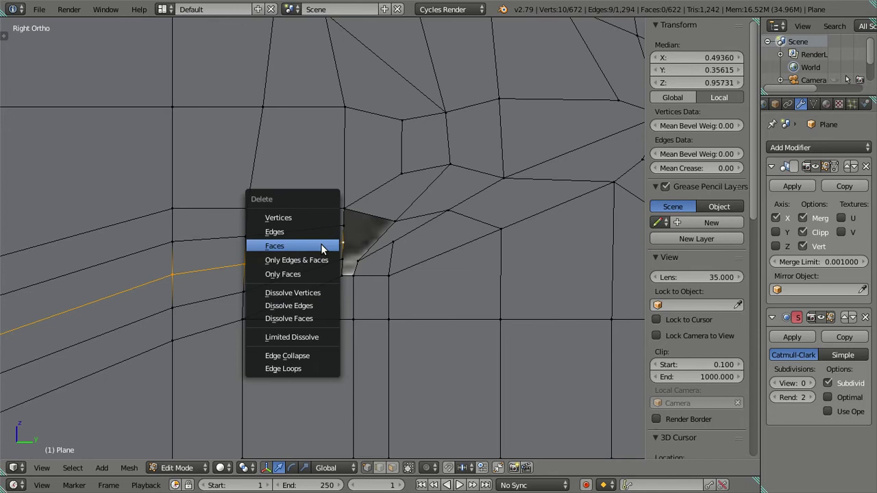
left_click(316, 305)
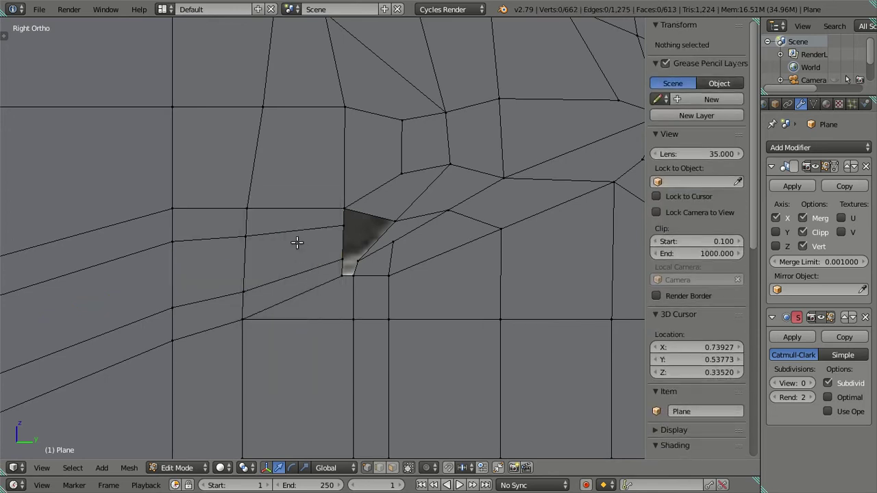
right_click(301, 237, "alt")
key("x")
left_click(304, 239)
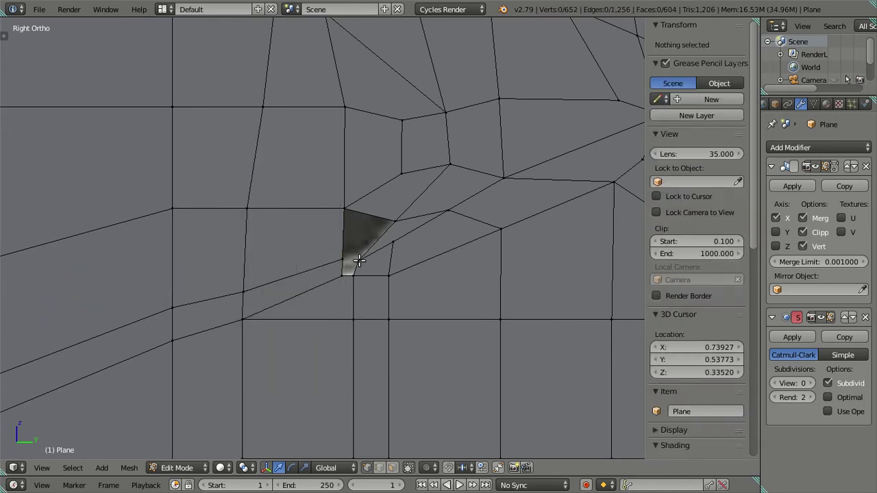
Fill the leftover four-vertex hole near the intake with a new face
right_click(357, 260)
right_click(356, 259, "alt")
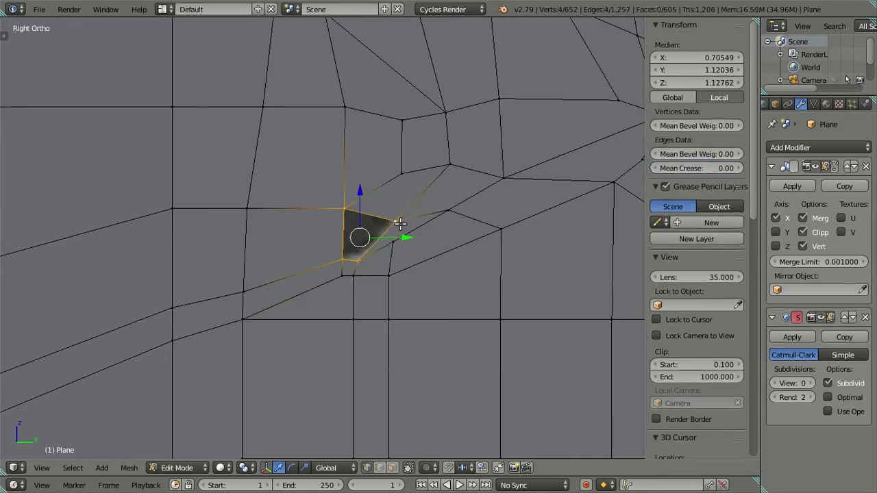
key("f")
key("ctrl+e")
key("Escape")
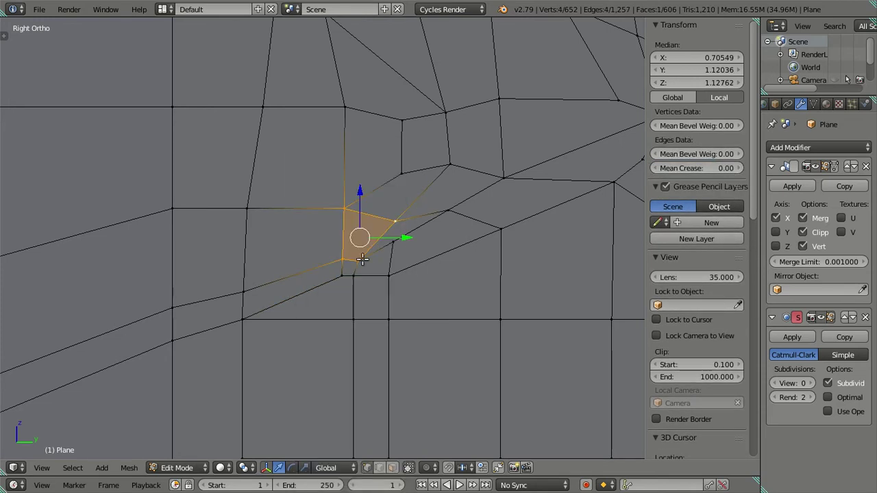
key("ctrl+r")
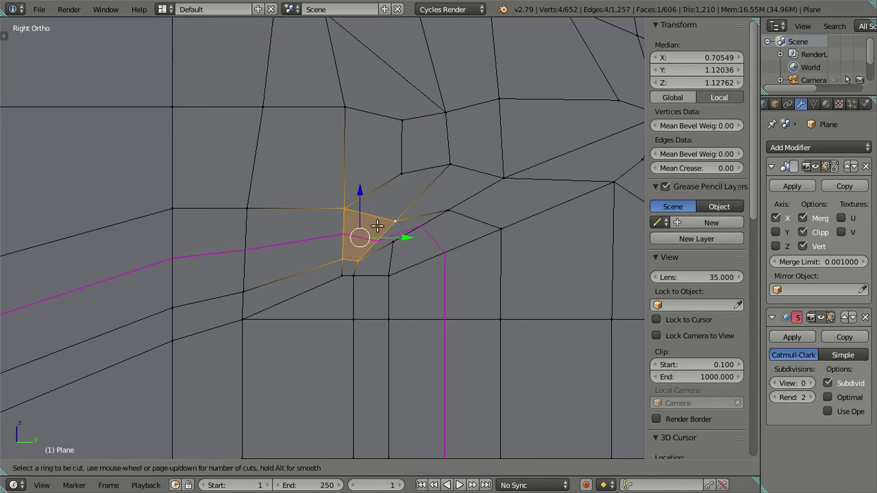
key("Escape")
scroll(381, 240, "down", 2)
key("a")
With the reference visible, raise the windshield's lower-corner vertex vertically along Z
key("z")
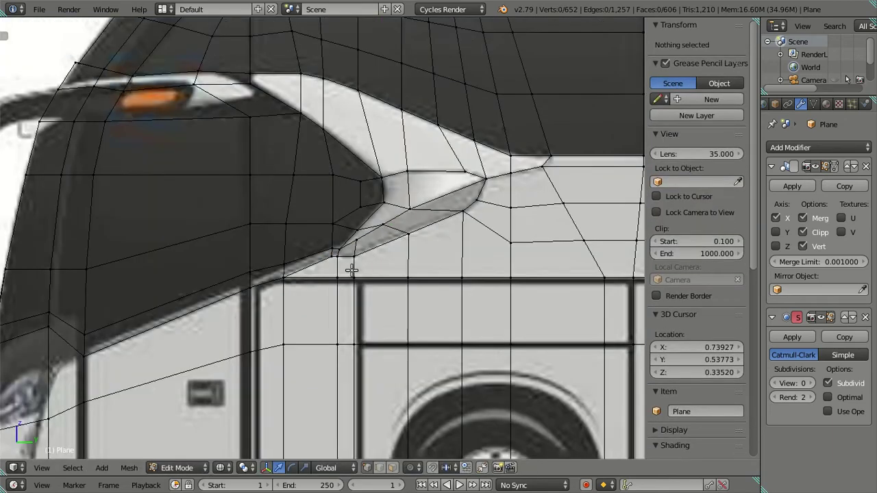
scroll(401, 308, "down", 5)
scroll(450, 212, "up", 3)
scroll(343, 249, "up", 2)
scroll(306, 248, "up", 2)
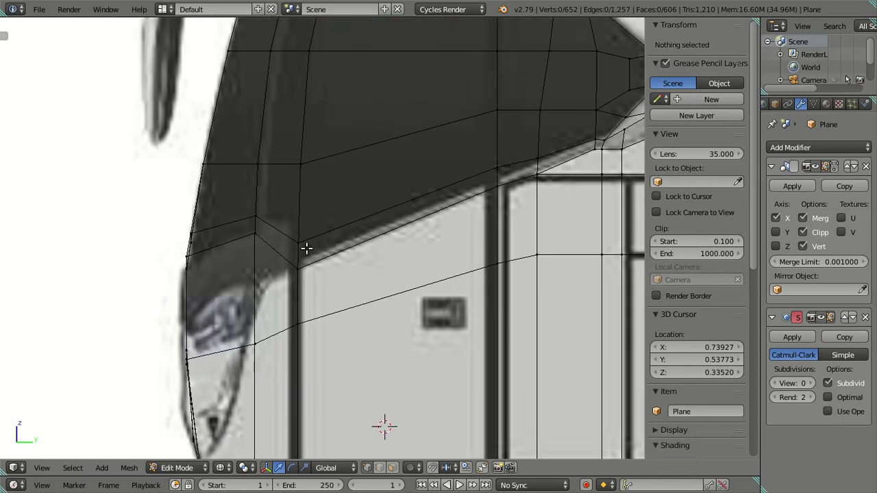
right_click(296, 241)
key("g")
key("z")
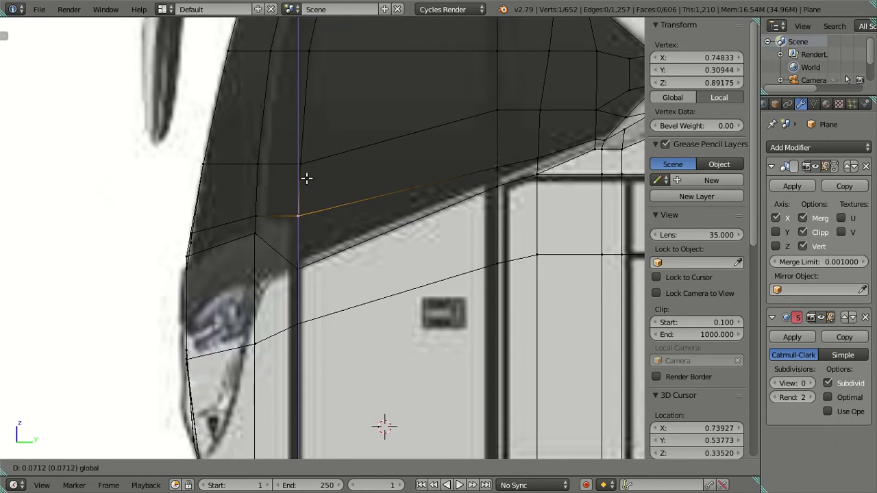
left_click(307, 178)
key("a")
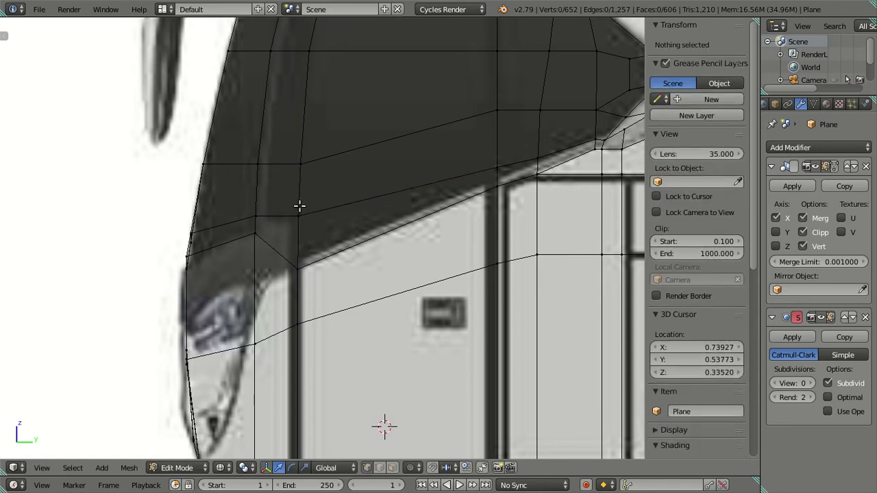
scroll(299, 205, "down", 2)
Switch to the front view and centre the mesh over the blueprint's front view
key("z")
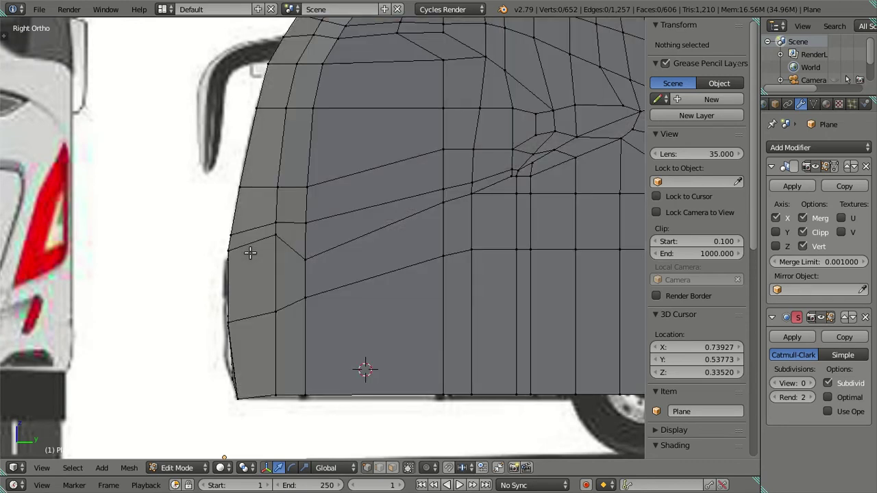
key("KP_1")
key("z")
scroll(311, 237, "down", 8)
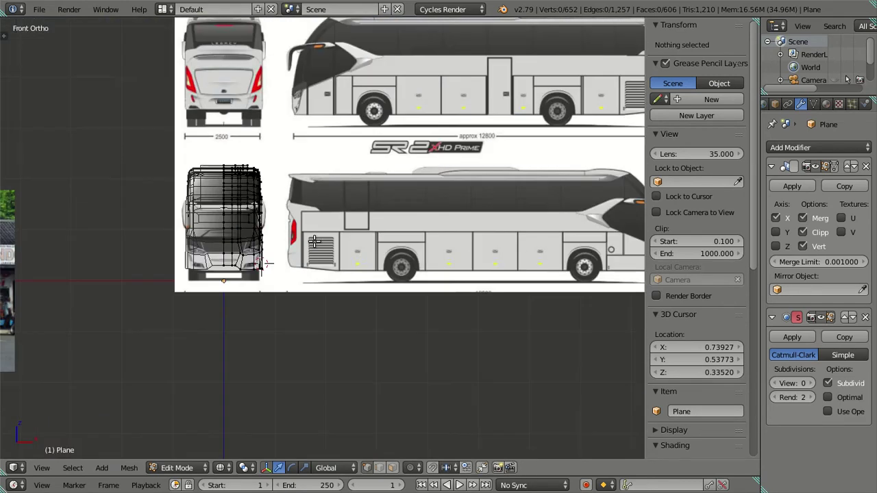
scroll(229, 260, "up", 4)
scroll(344, 251, "up", 2)
scroll(344, 250, "up", 4)
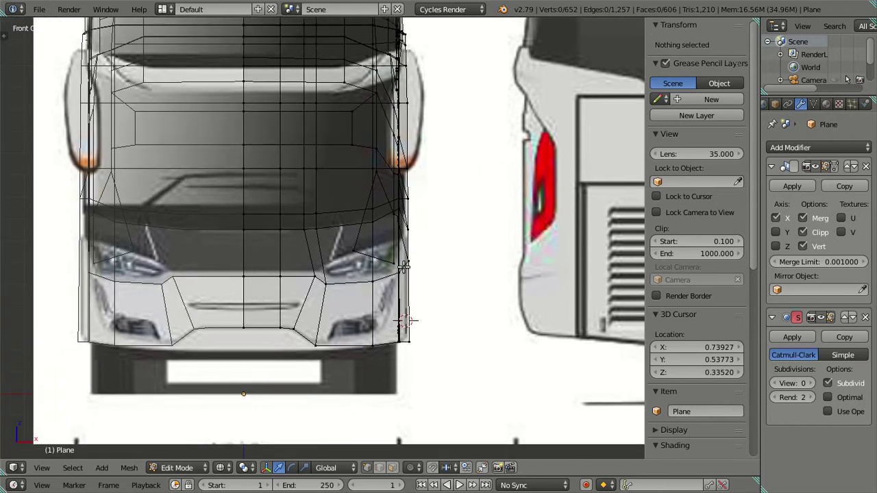
scroll(405, 265, "down", 7)
scroll(407, 260, "down", 2)
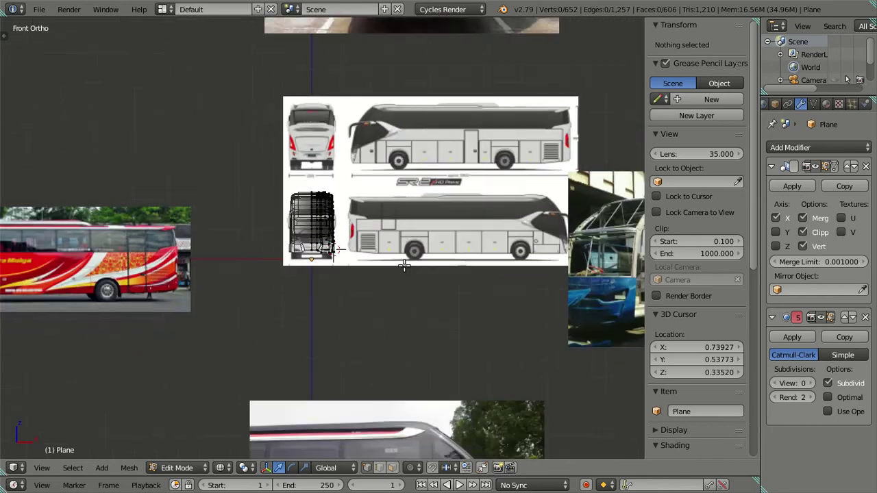
scroll(407, 261, "down", 3)
scroll(411, 290, "up", 4)
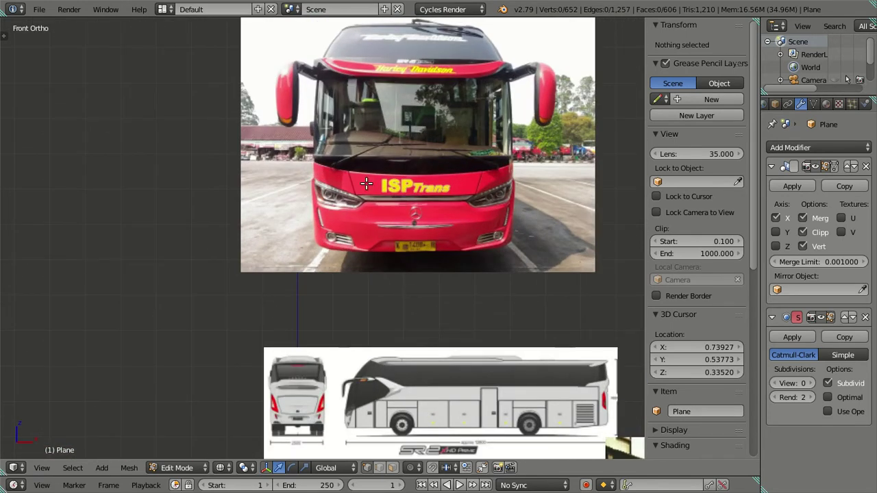
middle_click_drag(401, 265, 391, 75, "shift")
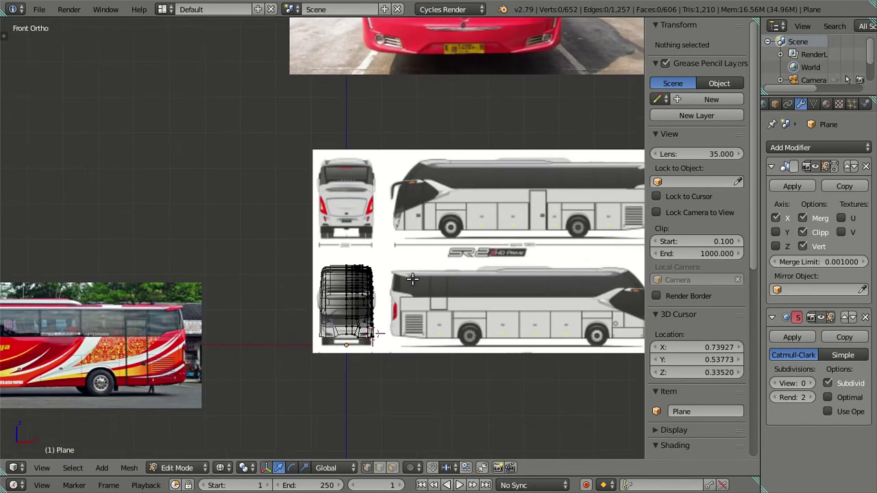
scroll(383, 226, "up", 3)
middle_click_drag(363, 342, 360, 160, "shift")
scroll(359, 226, "up", 8)
scroll(319, 303, "down", 1)
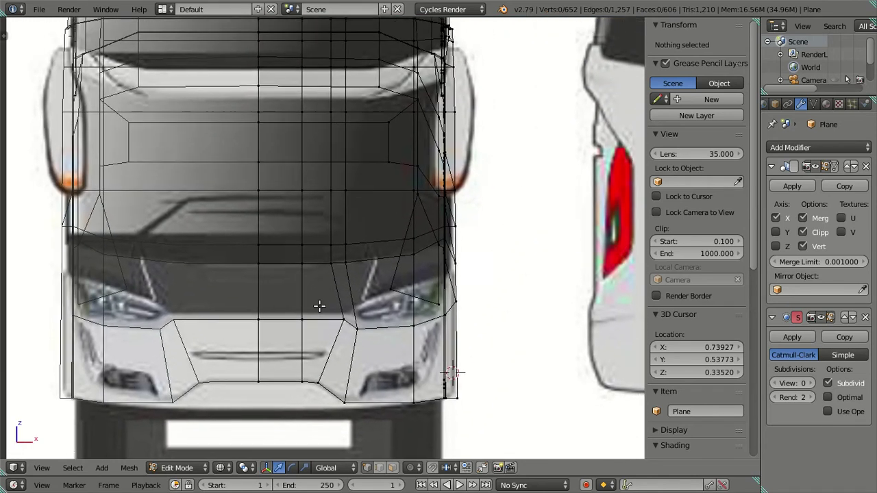
Raise the windshield-base vertex row slightly to meet the blueprint's windshield edge
left_click(266, 253)
left_click(352, 248, "ctrl")
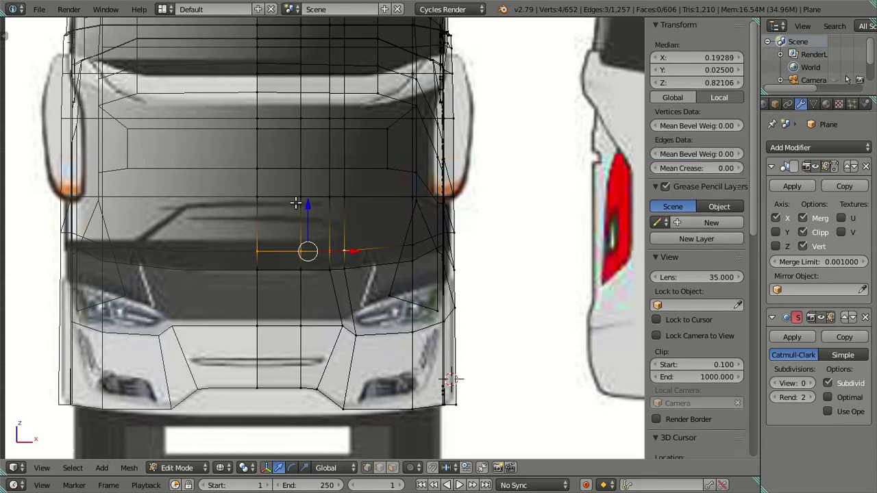
left_click_drag(306, 206, 308, 198)
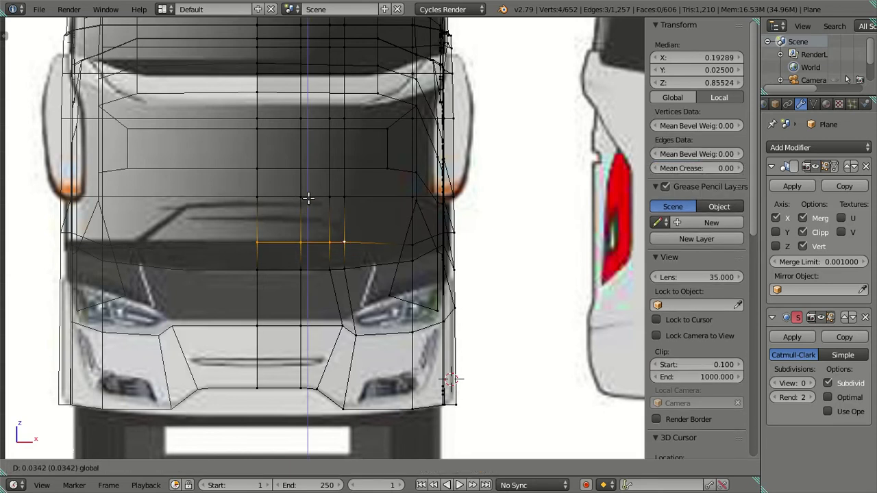
key("Escape")
left_click_drag(314, 207, 312, 203)
left_click(312, 202)
key("a")
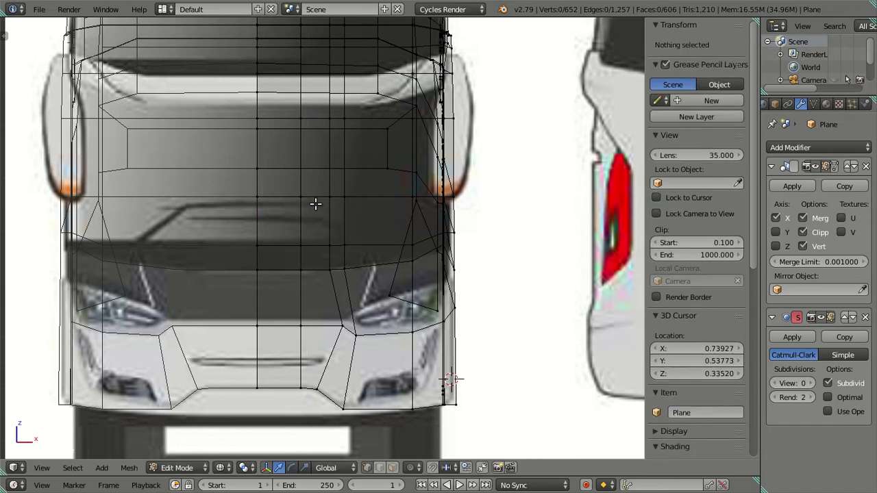
key("z")
Lift the front horizontal edge row slightly and check the front corner in solid shading
right_click(406, 250)
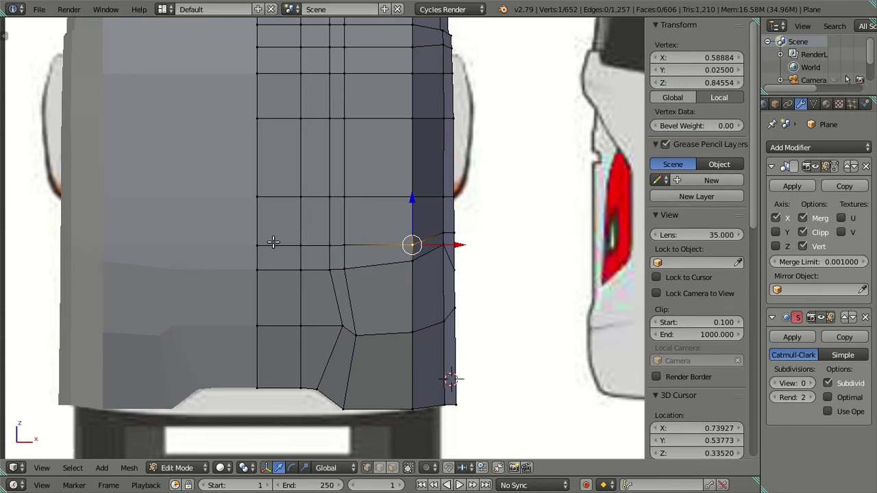
right_click(274, 245, "shift")
key("z")
left_click_drag(329, 200, 330, 193)
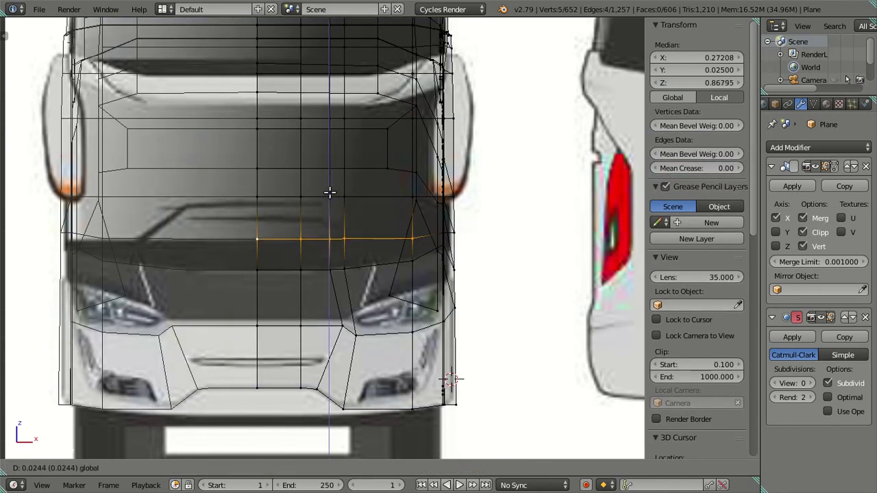
left_click(329, 192)
key("a")
key("z")
middle_click_drag(342, 226, 283, 270)
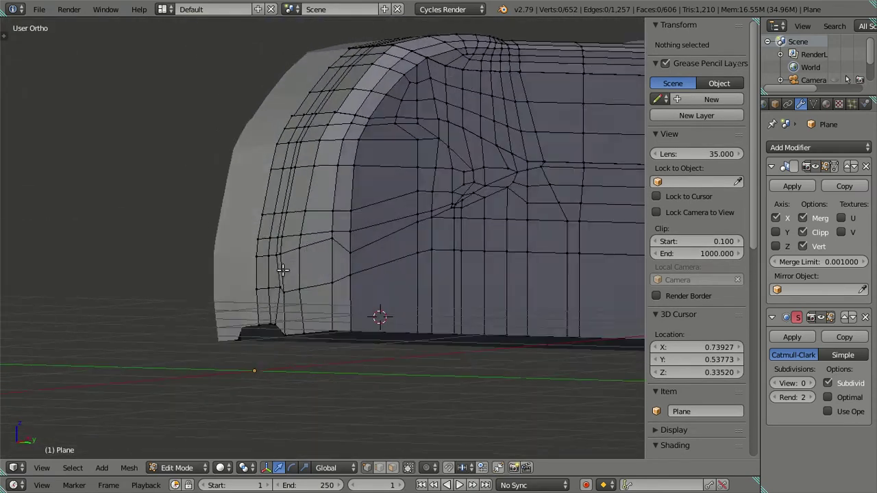
key("Tab")
mouse_move(322, 222)
middle_mouse_down()
mouse_move(352, 285)
mouse_move(311, 254)
mouse_move(293, 265)
mouse_move(309, 317)
mouse_move(331, 313)
middle_mouse_up()
key("Tab")
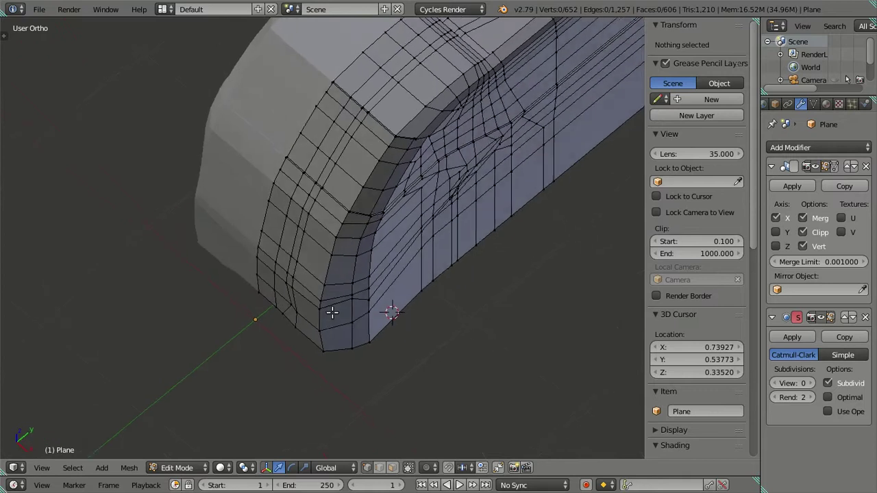
scroll(313, 299, "down", 3)
scroll(323, 342, "down", 4)
key("KP_1")
scroll(329, 272, "up", 2, "shift")
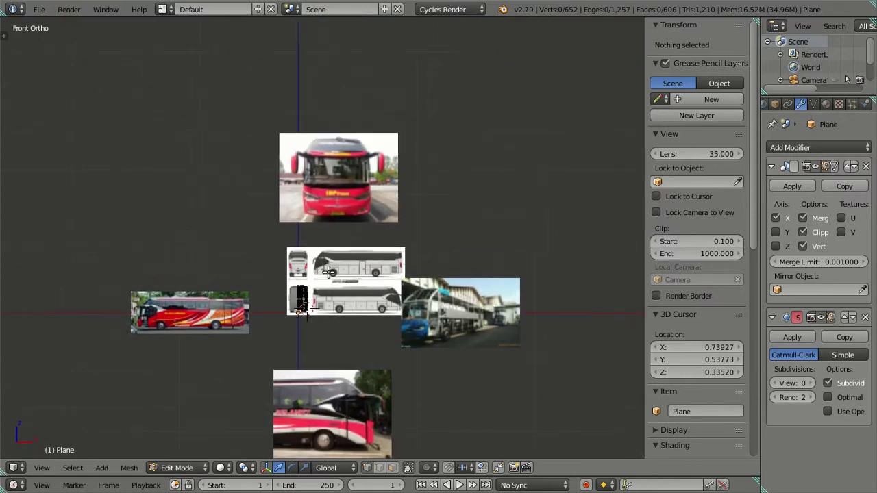
scroll(328, 272, "up", 5)
scroll(316, 287, "up", 4)
mouse_move(319, 283)
middle_mouse_down()
mouse_move(319, 298)
mouse_move(372, 294)
mouse_move(401, 324)
mouse_move(366, 327)
mouse_move(364, 246)
mouse_move(370, 291)
mouse_move(320, 295)
middle_mouse_up()
scroll(383, 293, "up", 5)
key("Tab")
scroll(353, 327, "up", 2)
scroll(364, 246, "up", 3)
key("Tab")
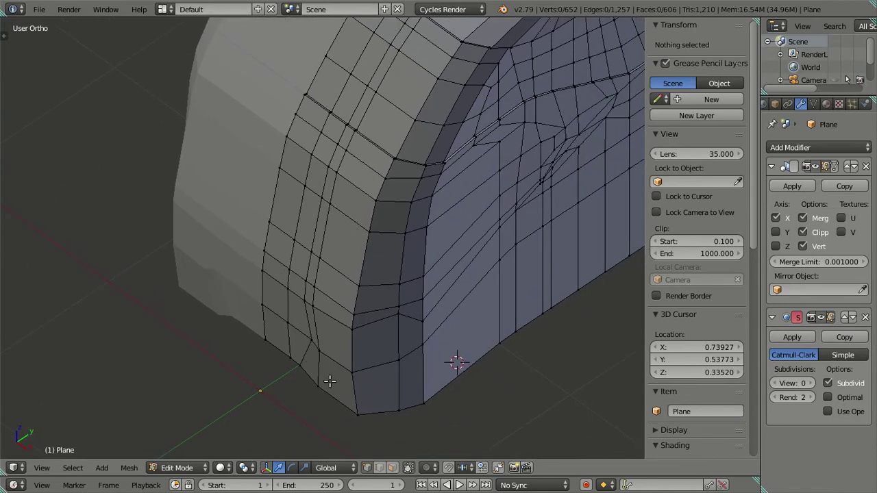
scroll(311, 370, "down", 4)
scroll(335, 180, "up", 2)
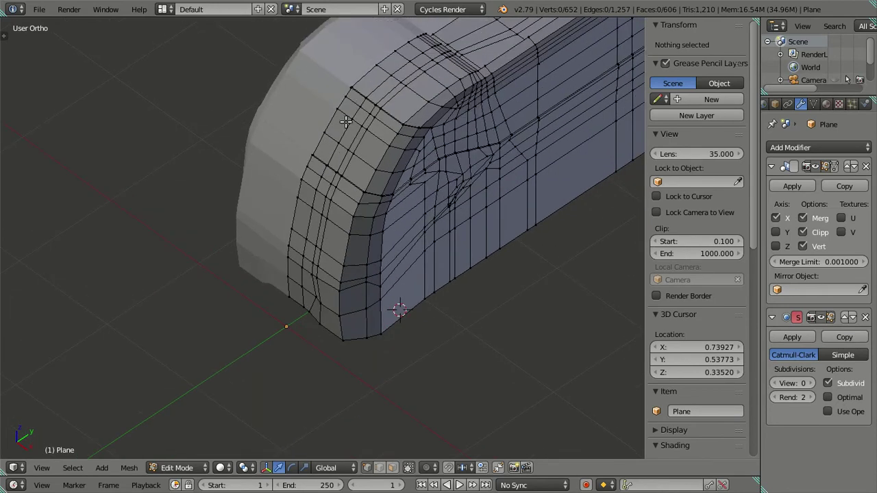
middle_click_drag(348, 117, 366, 128)
scroll(337, 161, "down", 2)
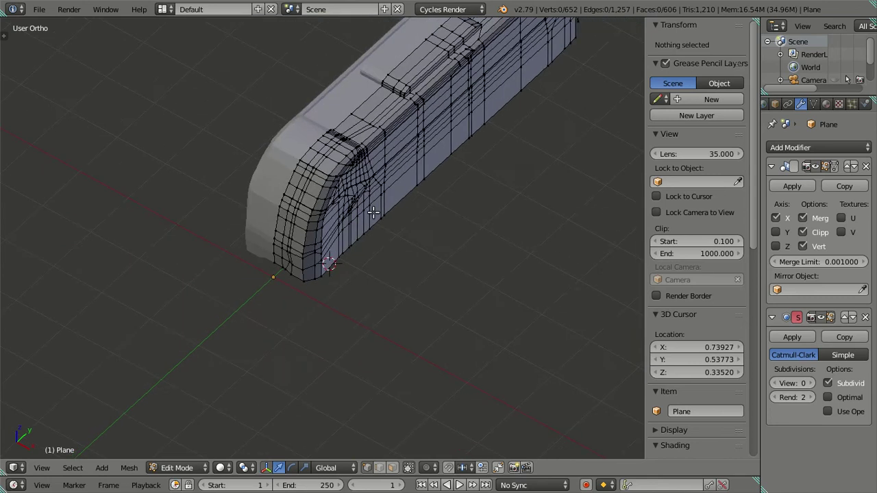
key("KP_7")
mouse_move(241, 158)
middle_mouse_down("shift")
mouse_move(384, 252)
mouse_move(387, 281)
middle_mouse_up("shift")
scroll(373, 217, "up", 3)
scroll(384, 224, "up", 1)
key("z")
scroll(389, 214, "up", 3)
scroll(404, 185, "up", 1)
key("z")
scroll(360, 237, "down", 2)
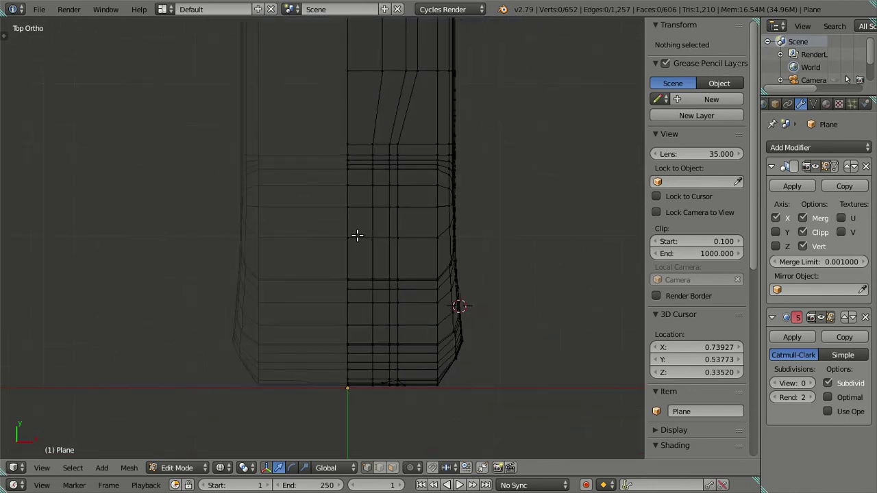
In top view, box-select the central front faces and slide them about -0.025 along Y
mouse_move(357, 235)
middle_mouse_down()
mouse_move(323, 196)
mouse_move(377, 348)
middle_mouse_up()
right_click(354, 372)
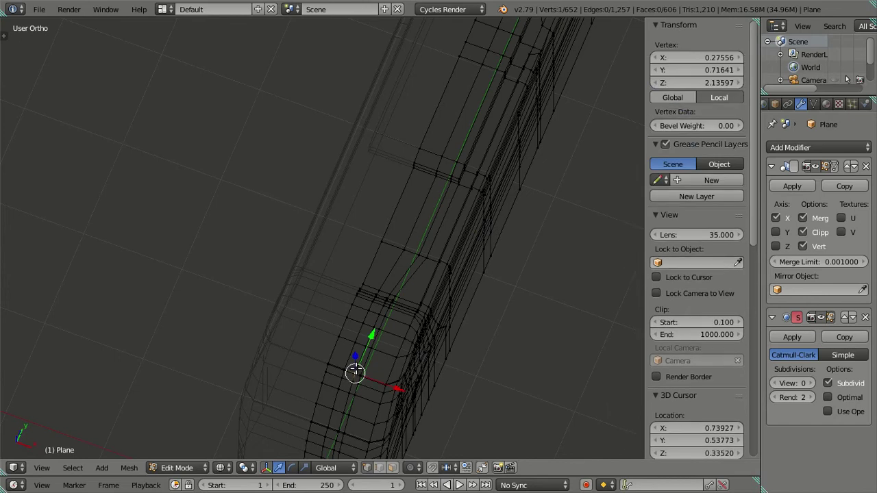
key("KP_7")
scroll(362, 339, "up", 3)
key("a")
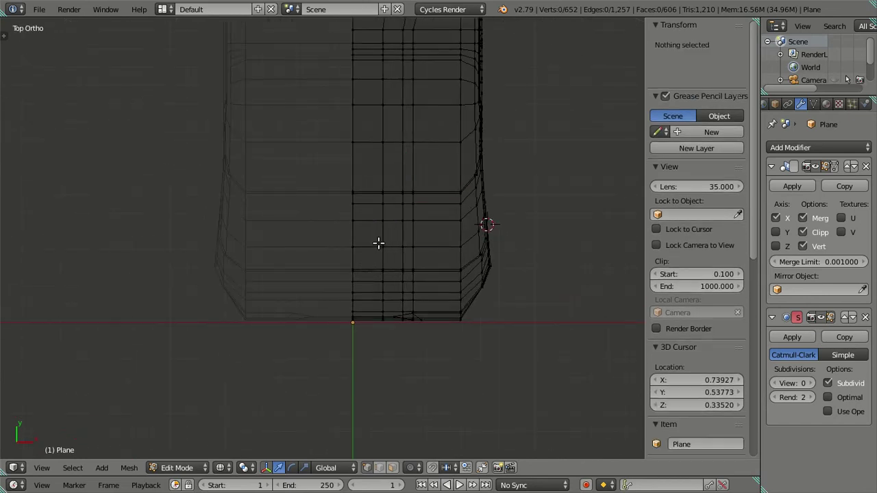
left_click_drag(324, 164, 429, 349)
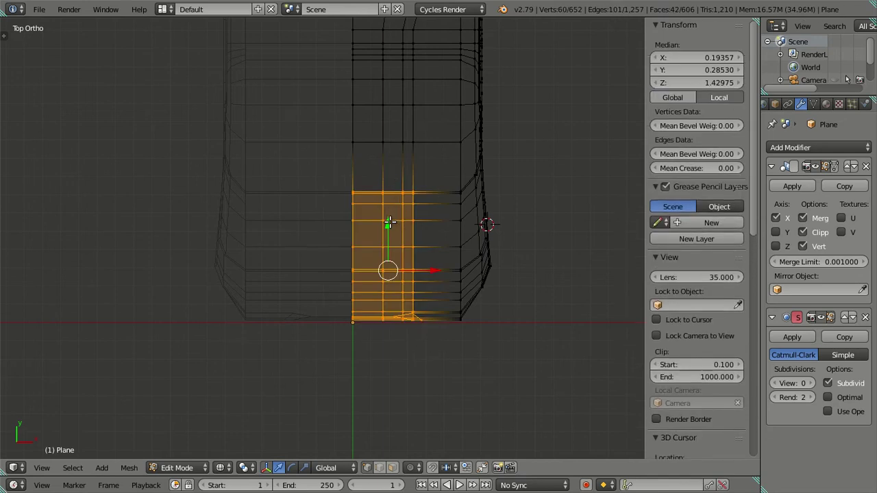
left_click_drag(388, 223, 392, 225)
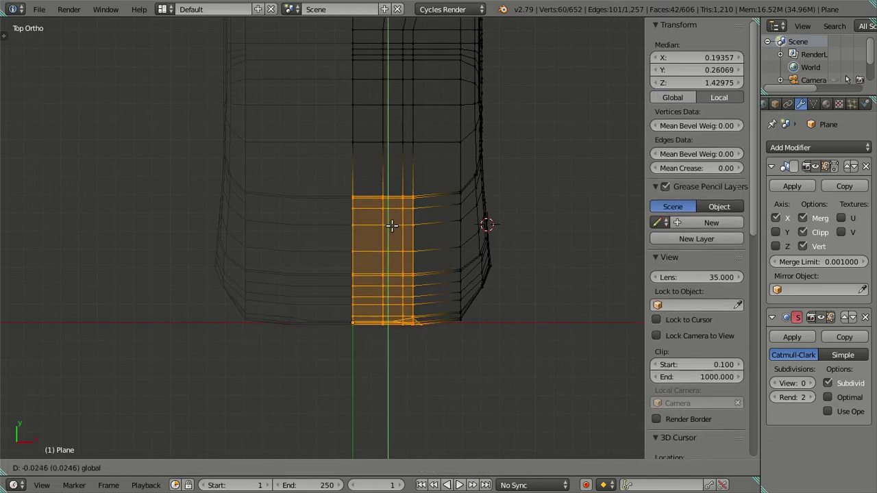
left_click(392, 225)
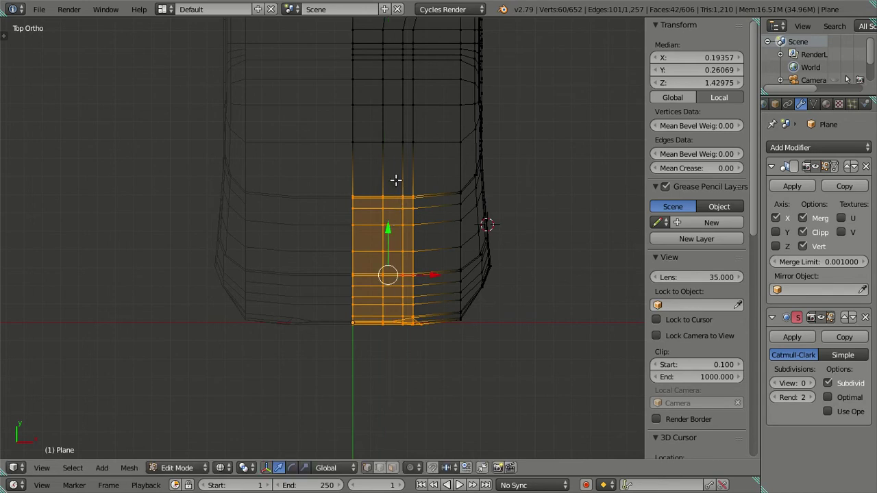
Check the result in solid shading and return to Object Mode to view the whole bus
scroll(385, 225, "up", 1, "shift")
scroll(380, 237, "up", 2)
key("a")
key("z")
mouse_move(432, 250)
middle_mouse_down()
mouse_move(333, 190)
mouse_move(366, 277)
middle_mouse_up()
key("Tab")
mouse_move(372, 348)
middle_mouse_down()
mouse_move(360, 190)
mouse_move(328, 229)
mouse_move(491, 190)
mouse_move(470, 171)
mouse_move(432, 227)
mouse_move(343, 223)
middle_mouse_up()
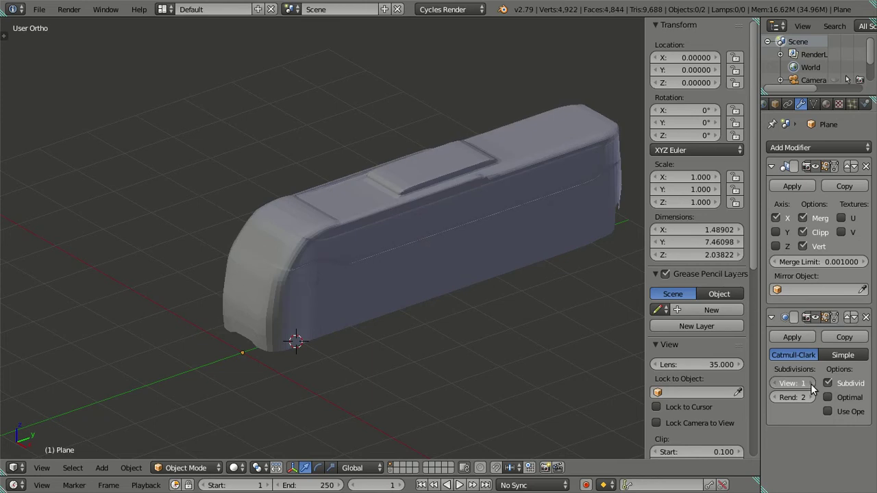
Preview the bus at subdivision level 2, then reset it to 0 and resume Edit Mode in front view
key("ctrl+2")
mouse_move(433, 291)
middle_mouse_down()
mouse_move(393, 252)
mouse_move(342, 272)
mouse_move(235, 245)
mouse_move(256, 224)
mouse_move(331, 193)
mouse_move(337, 209)
mouse_move(379, 244)
mouse_move(421, 254)
mouse_move(382, 235)
mouse_move(423, 246)
middle_mouse_up()
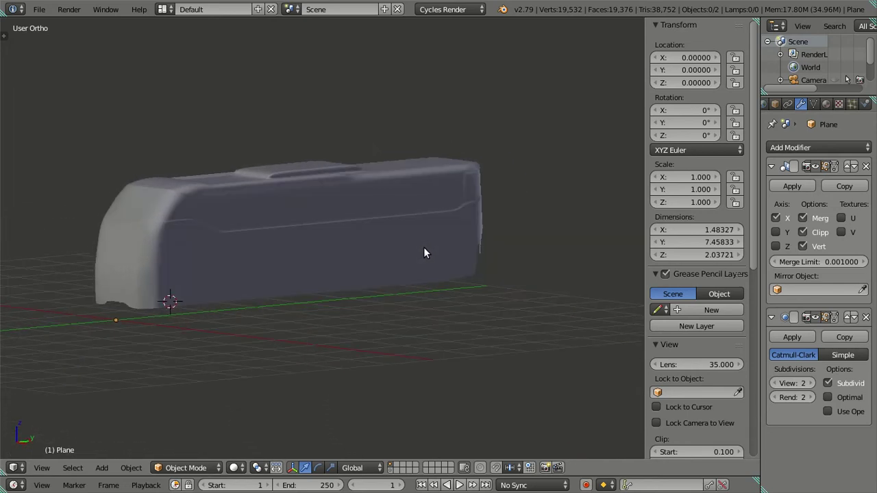
left_click(775, 383)
left_click(774, 382)
key("Tab")
mouse_move(361, 308)
middle_mouse_down()
mouse_move(365, 263)
mouse_move(313, 244)
mouse_move(305, 311)
mouse_move(369, 264)
middle_mouse_up()
key("KP_1")
In wireframe front view, slide the lower outer corner vertex inward along X
scroll(411, 335, "up", 4)
key("z")
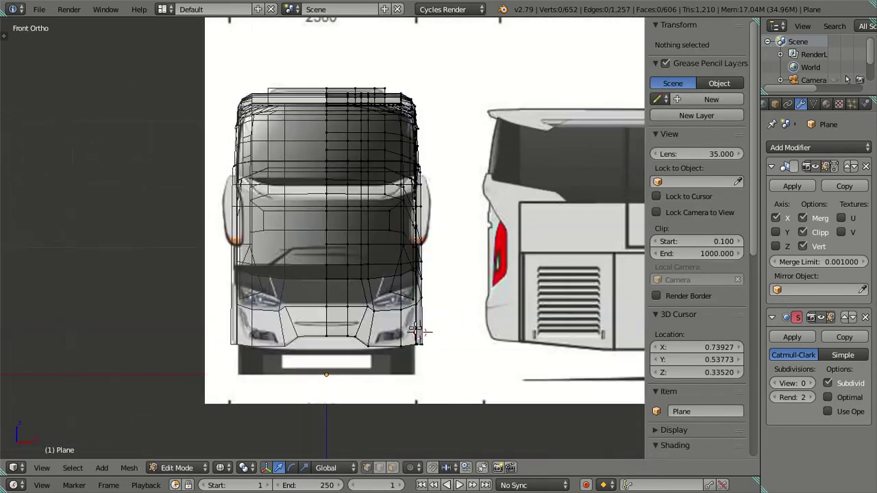
scroll(423, 348, "up", 2)
scroll(435, 384, "up", 1)
right_click(432, 394)
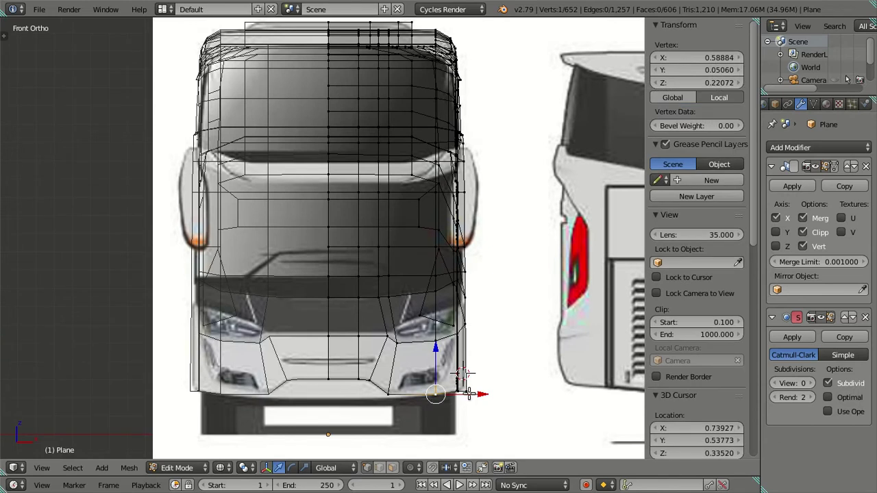
key("g")
key("x")
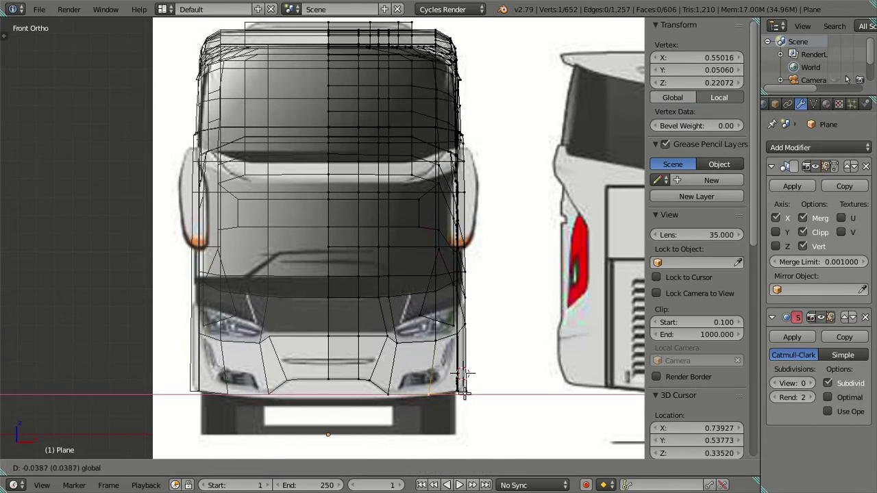
left_click(464, 374)
key("a")
key("z")
middle_click_drag(464, 375, 397, 389)
Lower the bottom corner vertex along Z, shift it inward along X, and return to Object Mode
right_click(381, 384)
key("KP_1")
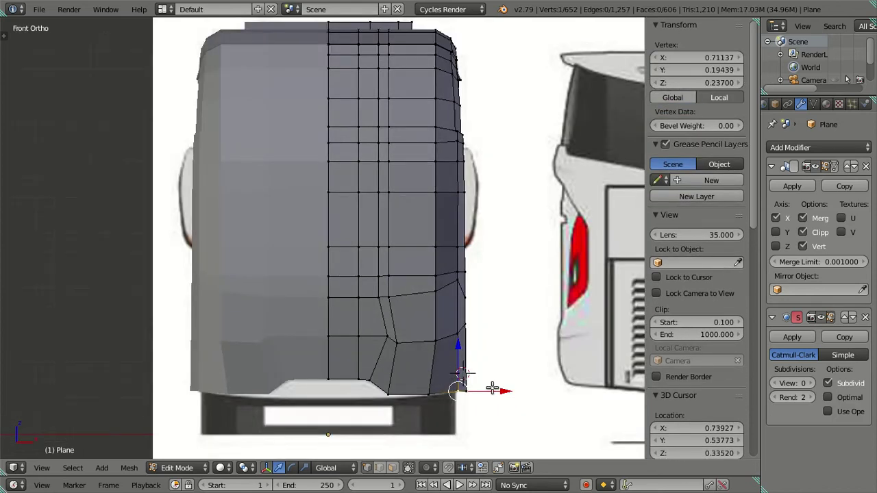
key("g")
key("z")
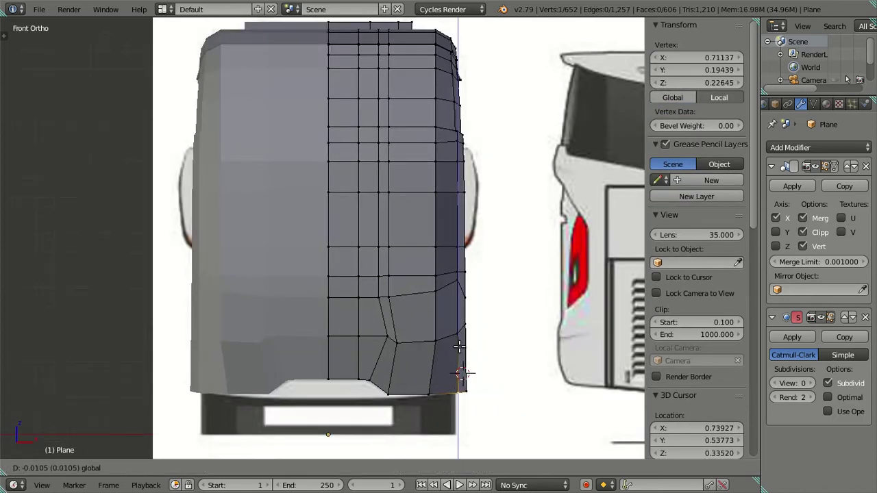
left_click(459, 346)
key("g")
key("x")
left_click(509, 392)
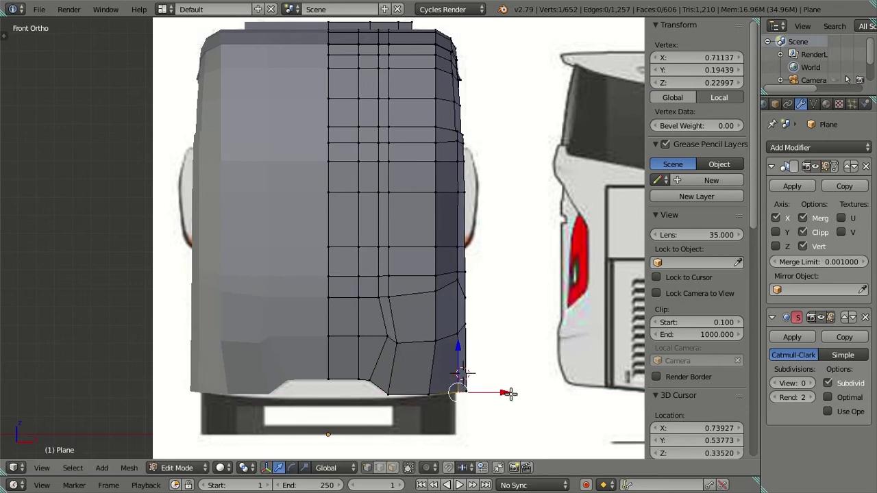
middle_click_drag(509, 393, 407, 341)
key("Tab")
mouse_move(347, 352)
middle_mouse_down()
mouse_move(374, 239)
mouse_move(423, 240)
mouse_move(440, 222)
mouse_move(458, 259)
mouse_move(442, 299)
mouse_move(382, 211)
mouse_move(344, 183)
mouse_move(316, 178)
middle_mouse_up()
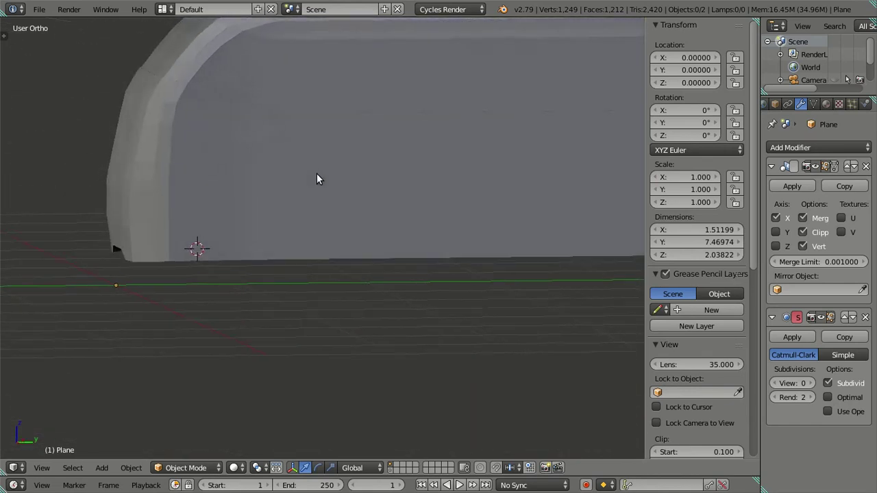
Enter Edit Mode in Right Ortho view and zoom in on the lower windshield
key("KP_3")
scroll(347, 211, "up", 2)
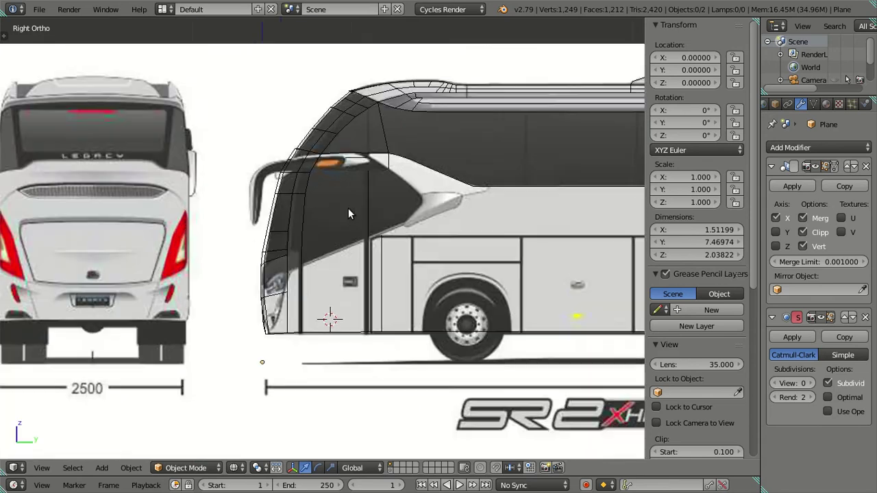
key("Tab")
scroll(385, 204, "up", 2)
scroll(313, 212, "up", 2)
scroll(325, 218, "up", 2)
scroll(359, 214, "up", 1)
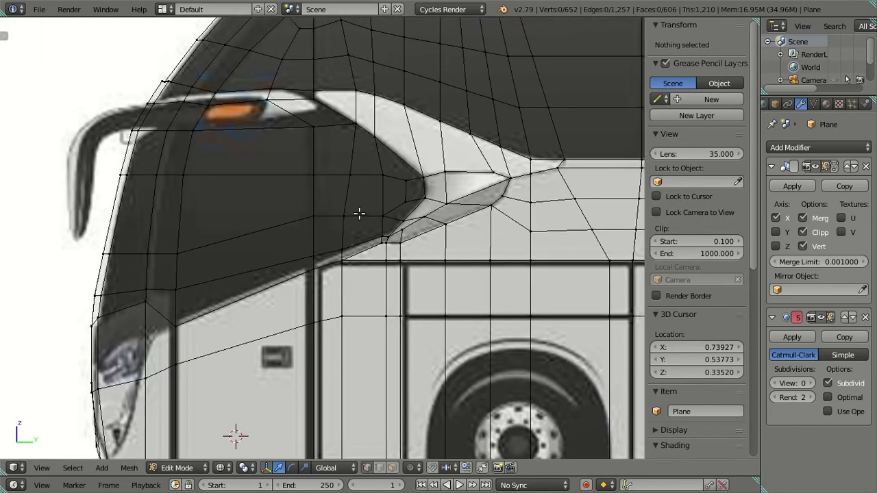
scroll(356, 216, "up", 1)
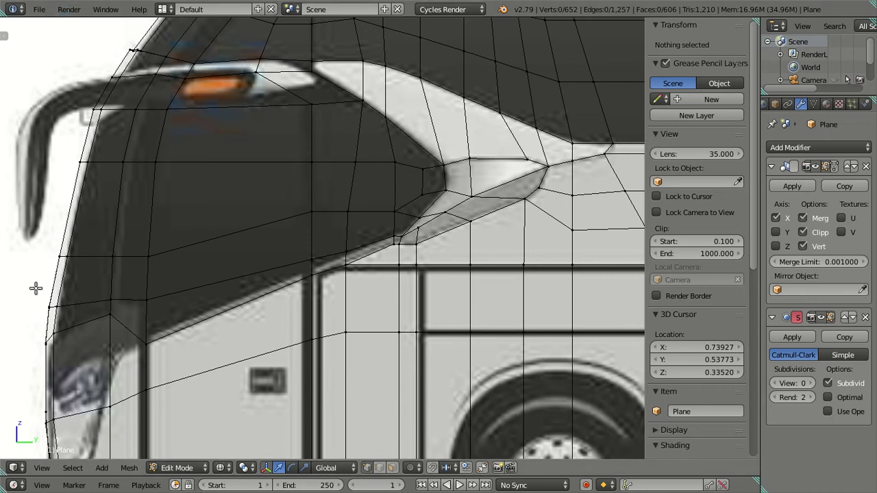
key("KP_3")
scroll(243, 232, "up", 2)
scroll(256, 226, "up", 1)
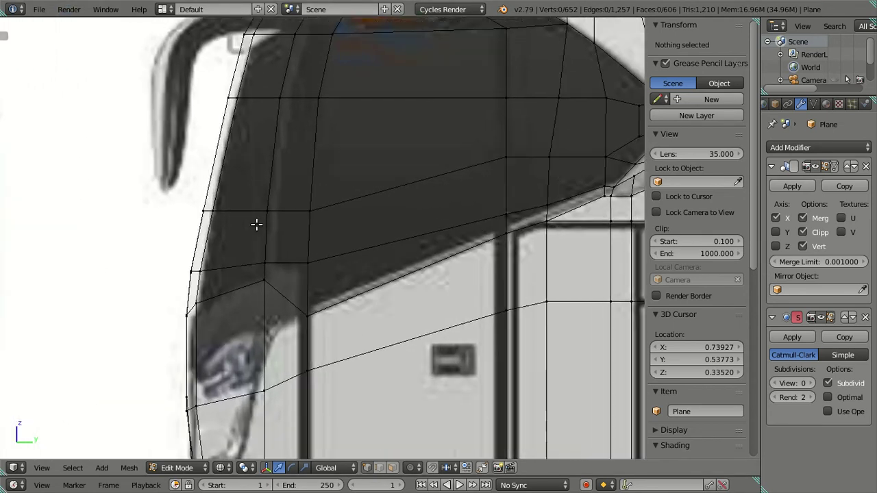
scroll(261, 256, "up", 1)
scroll(264, 253, "down", 1, "shift")
scroll(273, 247, "down", 1, "shift")
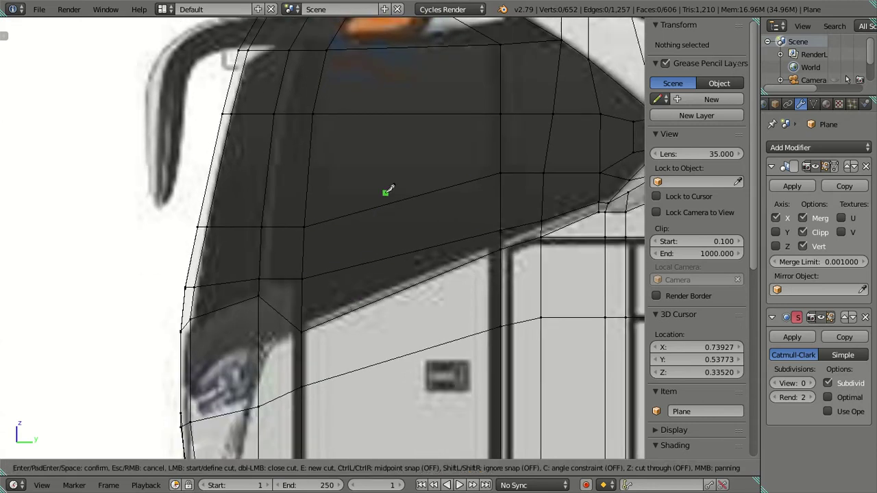
Start a knife cut at a windshield vertex, then cancel it and restore textured shading
key("alt+z")
key("k")
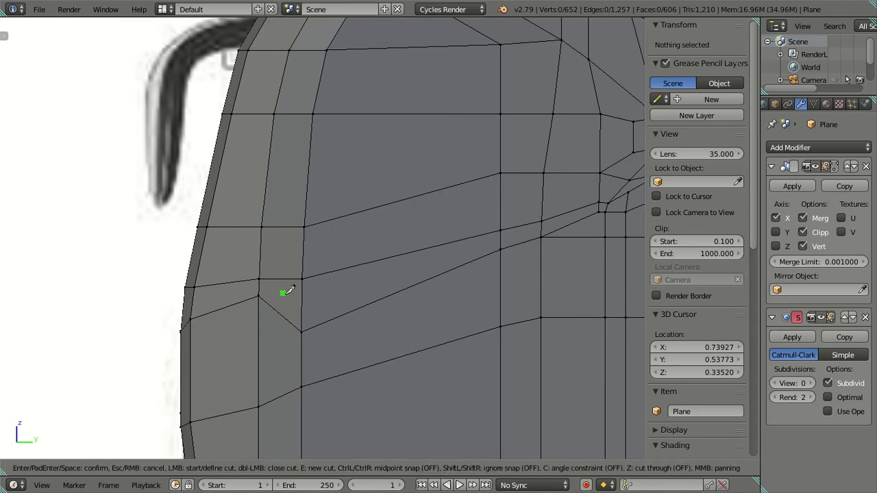
left_click(302, 279)
key("Escape")
key("alt+z")
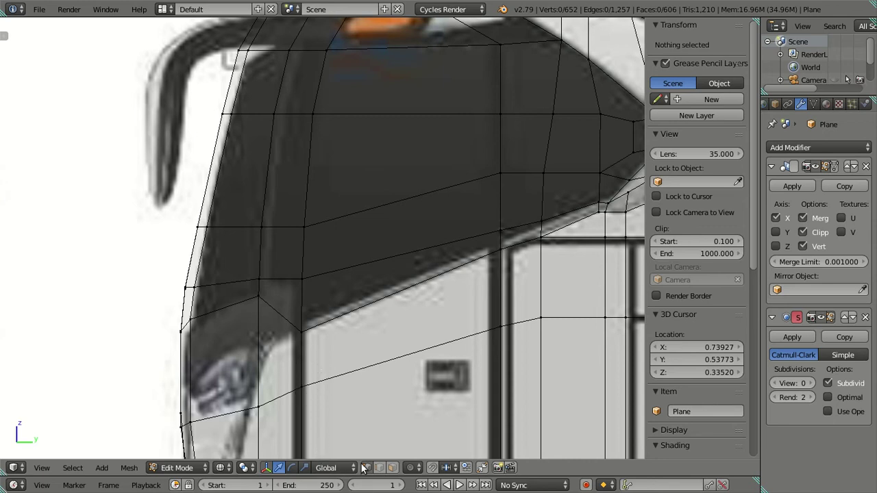
Hide the face below the windshield line and add an edge loop across the front panel
left_click(391, 467)
right_click(363, 347)
key("z")
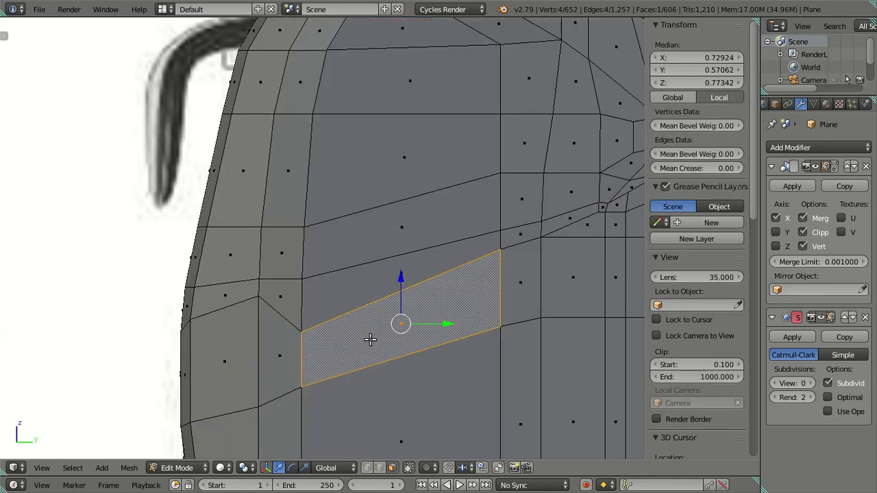
key("h")
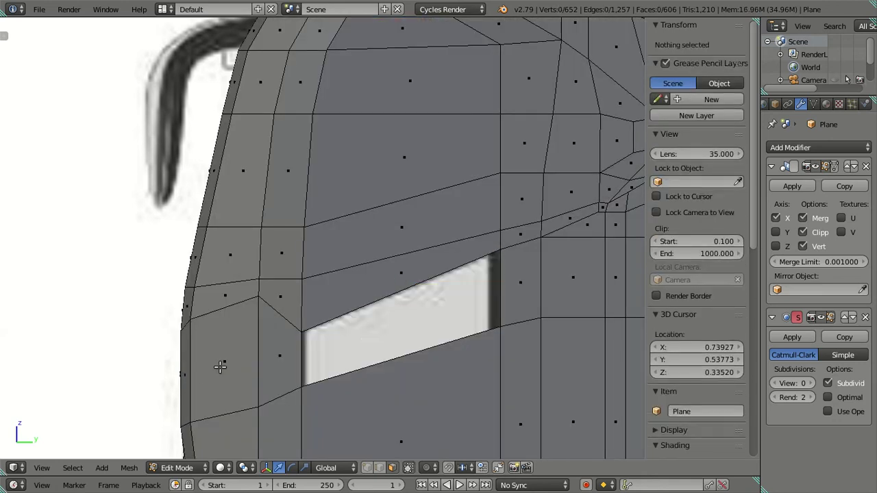
key("ctrl+r")
left_click(263, 353)
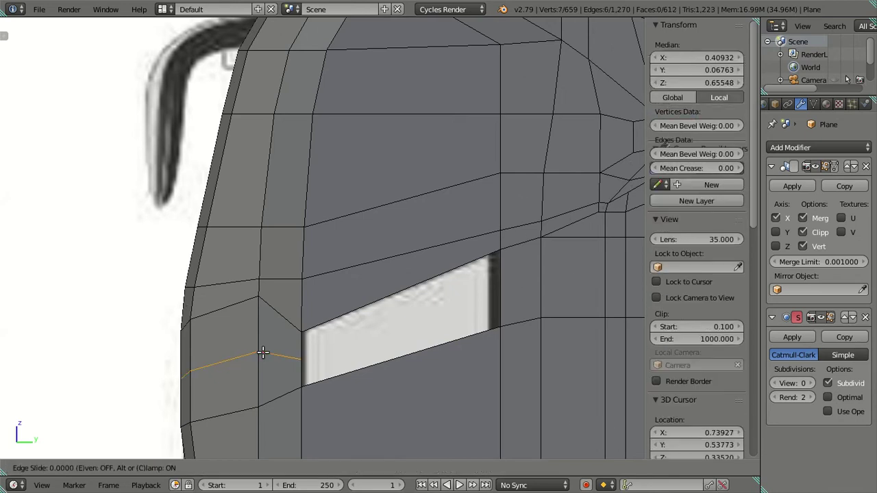
left_click(297, 357)
key("a")
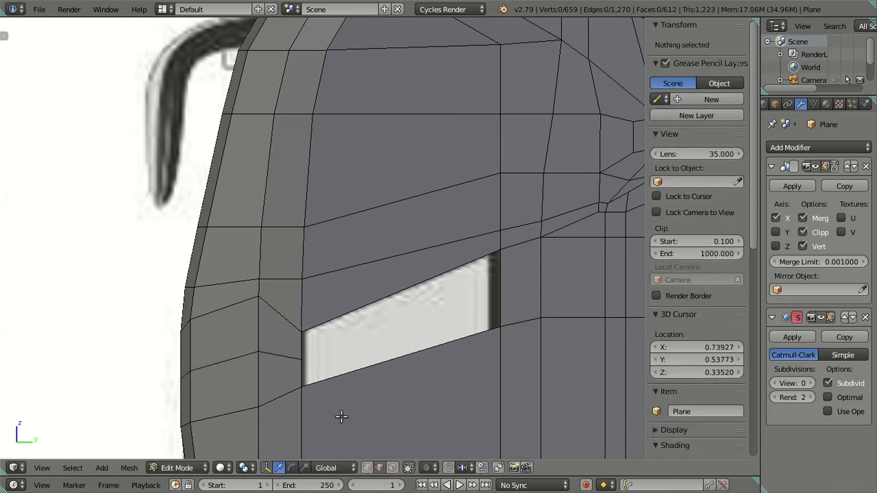
Merge the loop's end vertex into the window's lower-left corner vertex at last
key("ctrl+Tab")
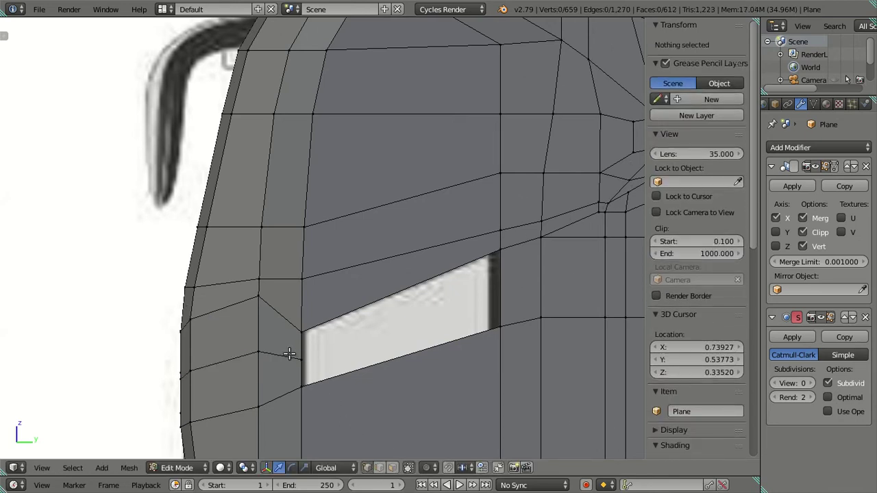
right_click(289, 353)
right_click(301, 332, "shift")
key("alt+m")
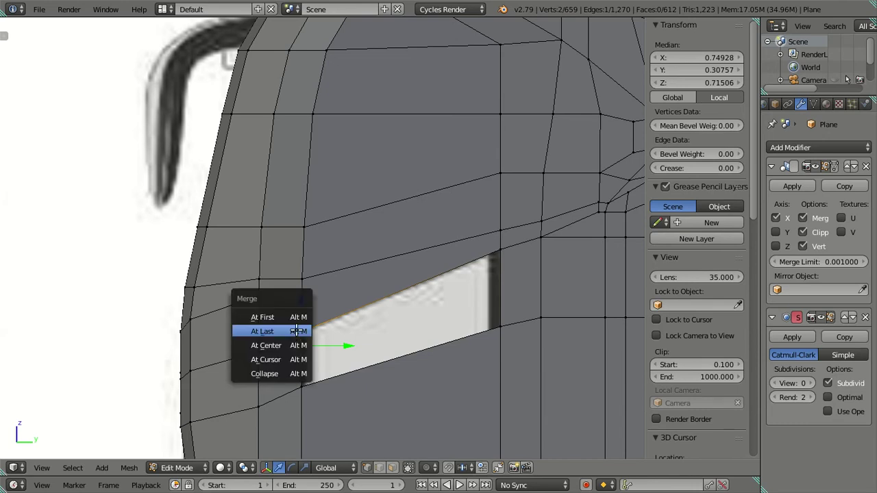
left_click(296, 331)
key("f")
key("a")
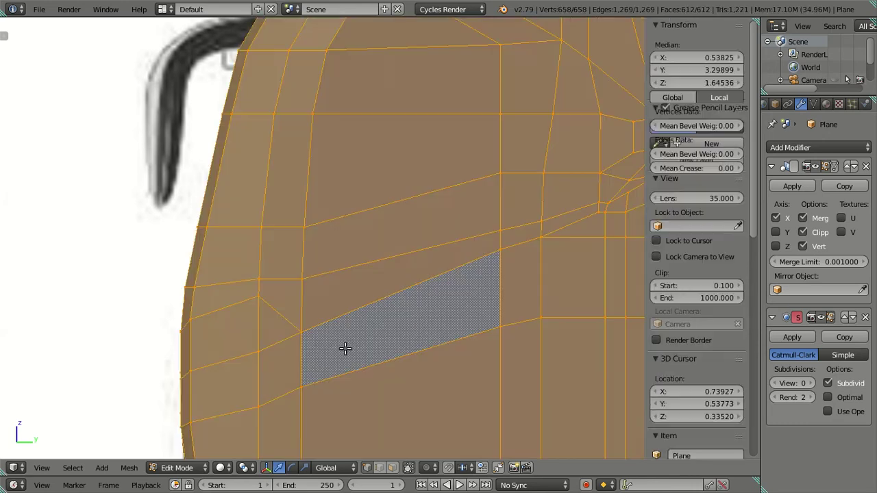
key("a")
key("alt+z")
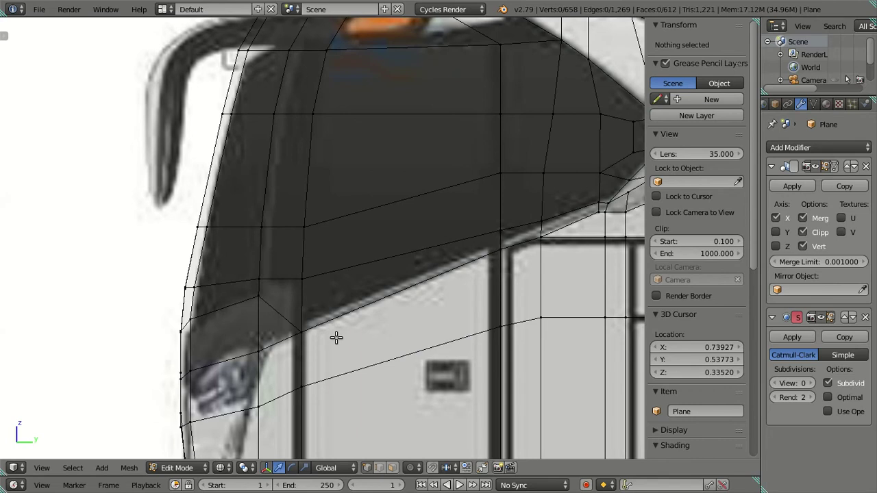
key("alt+z")
key("alt+z")
key("alt+z")
Knife-cut an edge between two front-panel vertices and dissolve the selected edge
key("k")
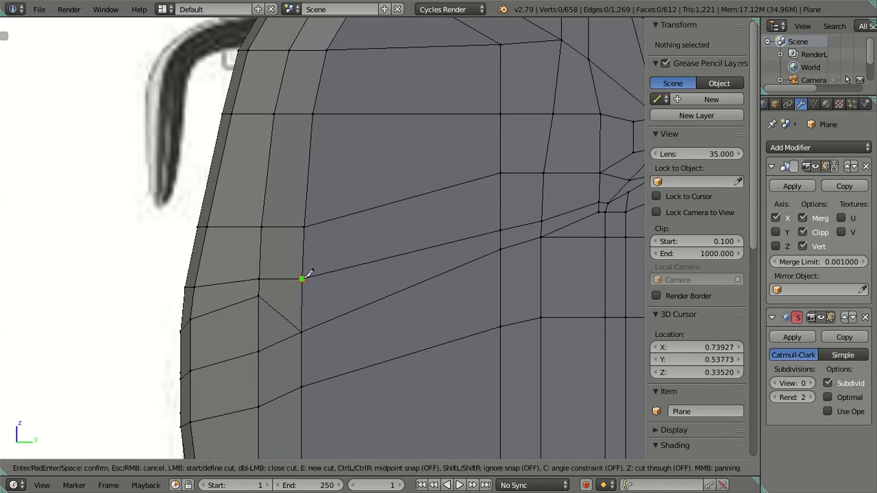
left_click(302, 278)
left_click(258, 295)
key("Return")
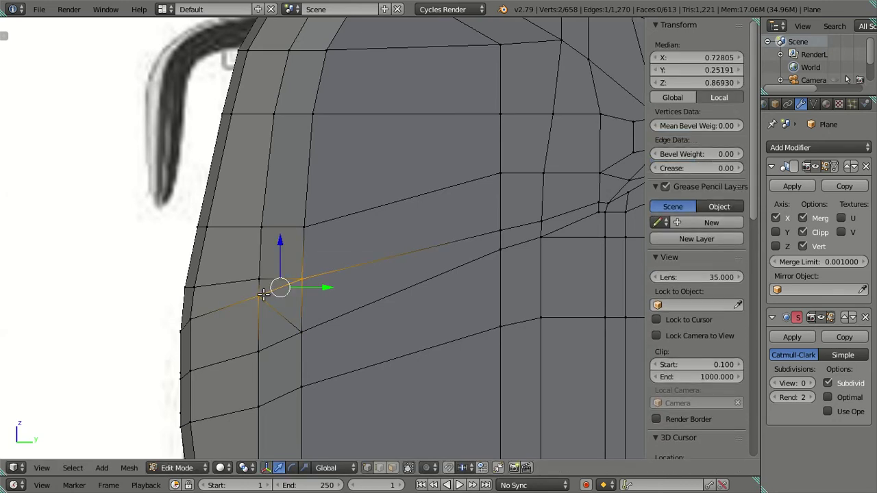
key("x")
left_click(329, 299)
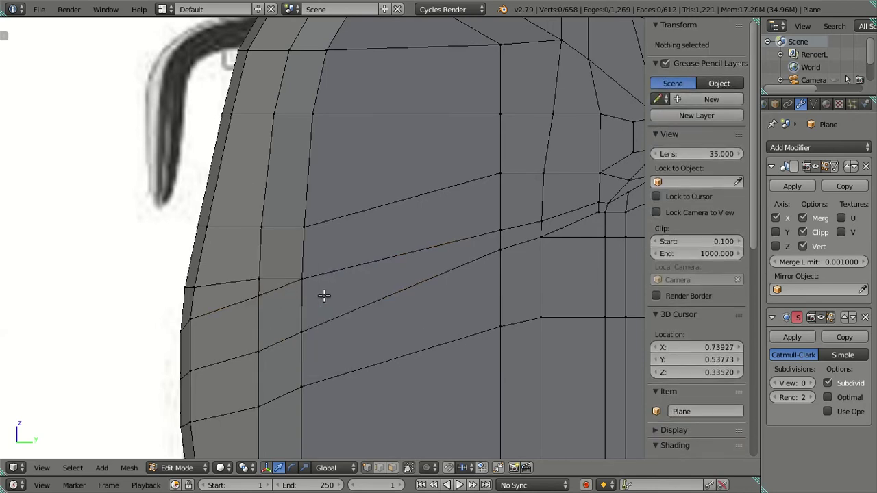
key("z")
key("z")
Cut a new diagonal from the pillar vertex toward the windshield line and dissolve the old diagonal
key("k")
left_click(303, 227)
left_click(258, 279)
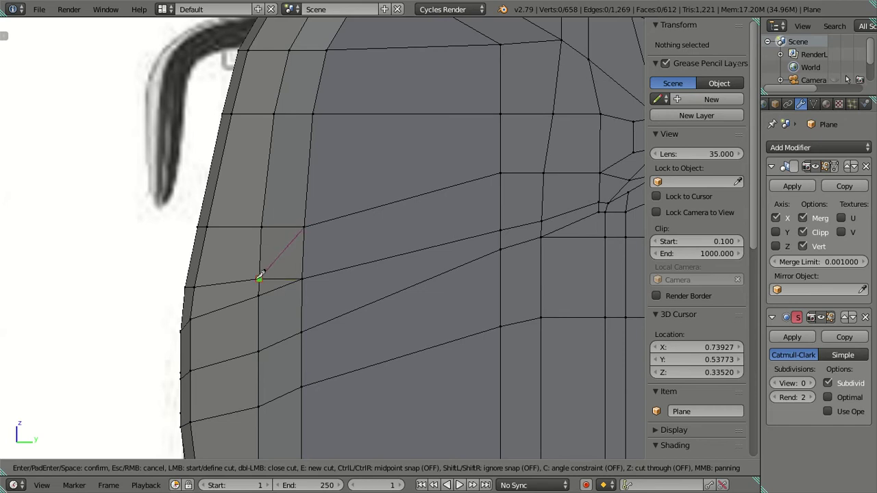
key("Return")
right_click(301, 278)
right_click(258, 278, "shift")
key("x")
left_click(312, 279)
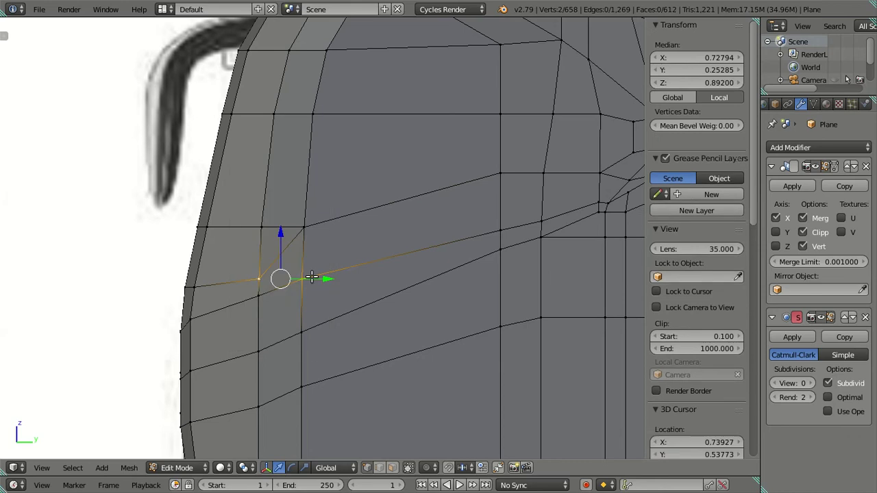
key("a")
key("z")
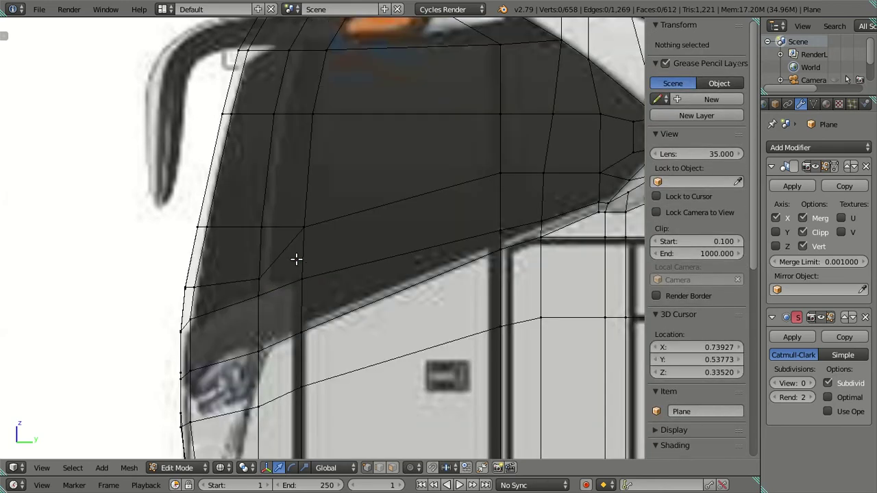
key("KP_3")
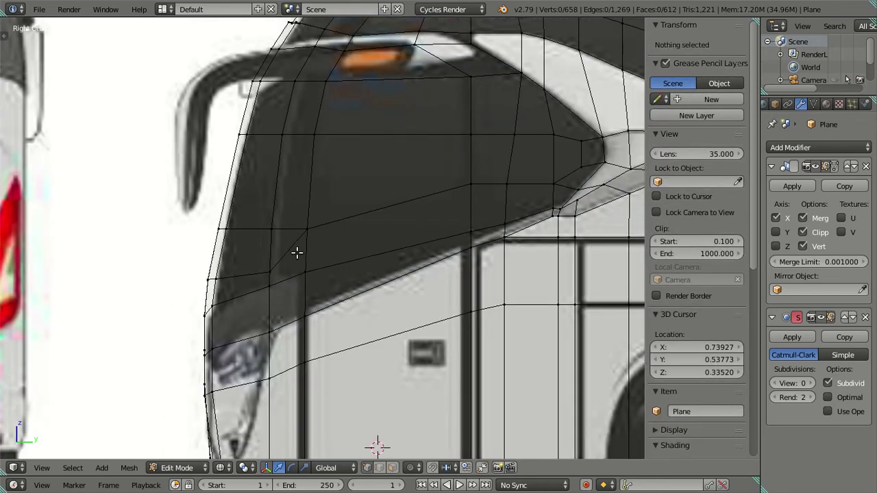
Select the redundant edge loop across the bus front and dissolve it
middle_click_drag(312, 244, 313, 287, "shift")
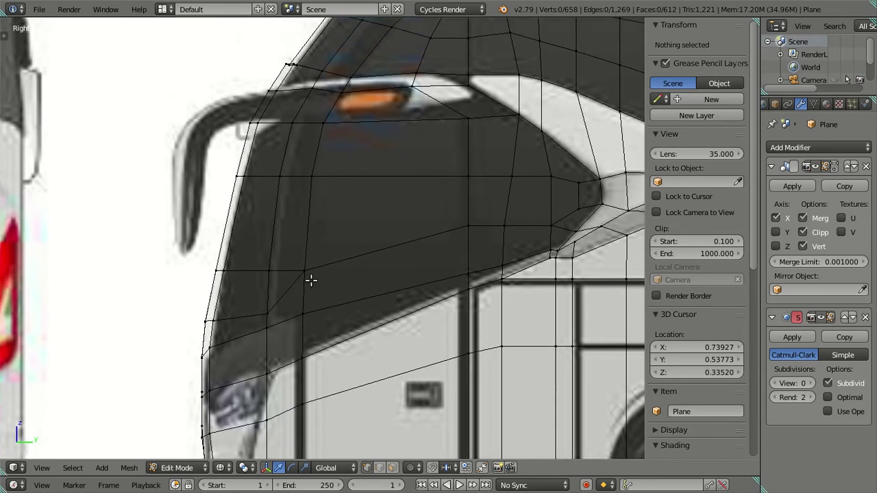
right_click(291, 268)
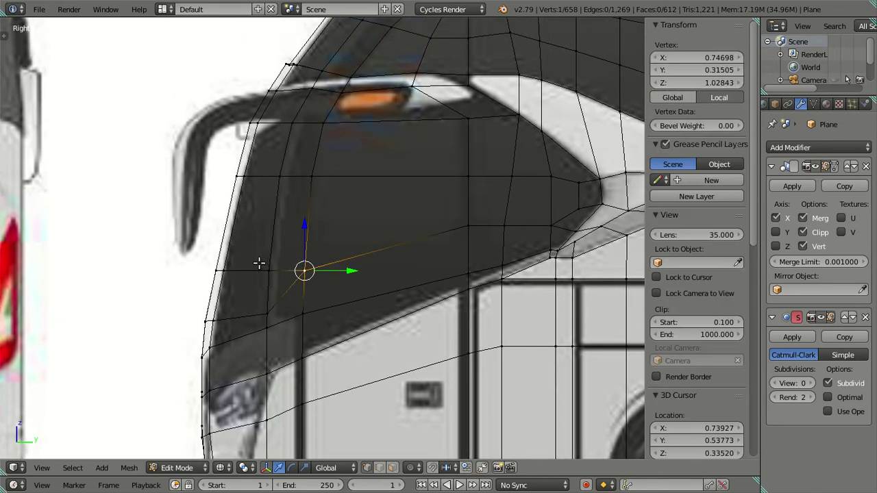
right_click(258, 262, "alt")
key("x")
left_click(306, 255)
Inspect the rounded front end in Object Mode, then switch to Top Ortho view
mouse_move(305, 254)
middle_mouse_down()
mouse_move(298, 278)
mouse_move(397, 255)
mouse_move(505, 262)
mouse_move(442, 227)
mouse_move(363, 245)
mouse_move(445, 297)
middle_mouse_up()
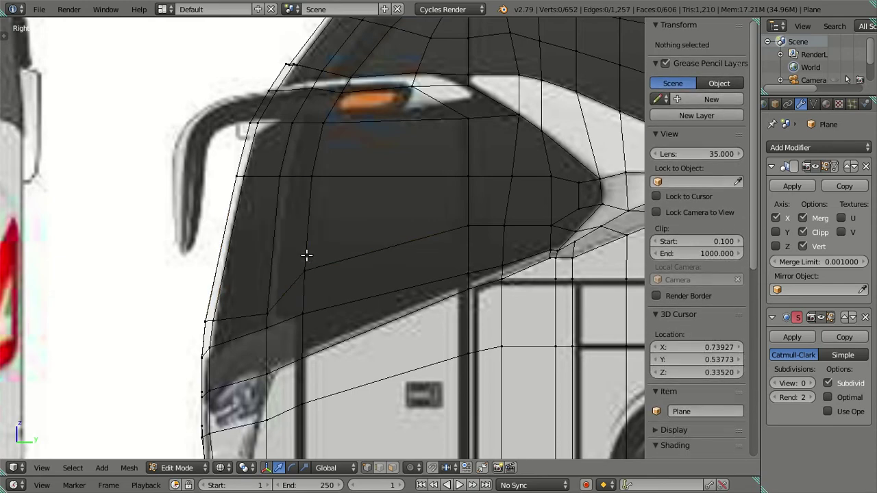
key("Tab")
scroll(446, 296, "down", 4)
mouse_move(433, 257)
middle_mouse_down()
mouse_move(380, 261)
mouse_move(379, 270)
mouse_move(309, 290)
mouse_move(319, 280)
mouse_move(336, 354)
mouse_move(369, 394)
mouse_move(352, 327)
mouse_move(319, 363)
mouse_move(335, 375)
mouse_move(318, 360)
mouse_move(317, 279)
middle_mouse_up()
scroll(309, 293, "up", 2)
key("Tab")
key("Tab")
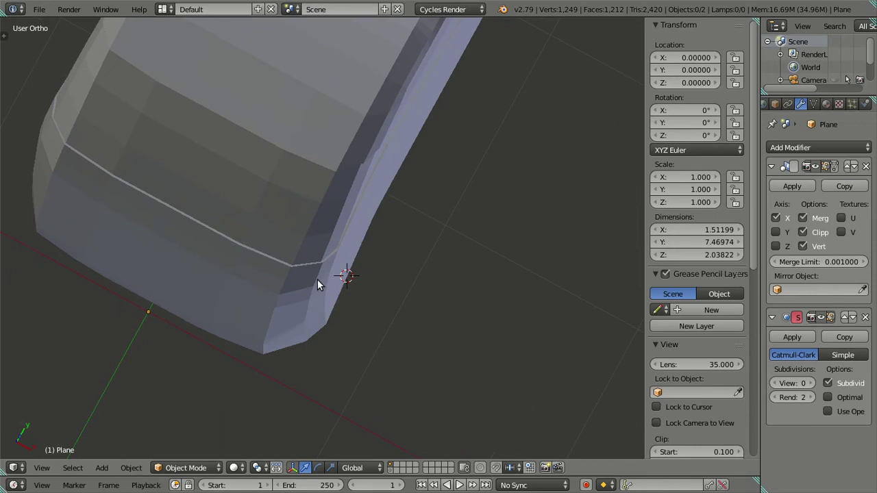
key("KP_7")
scroll(365, 302, "up", 3)
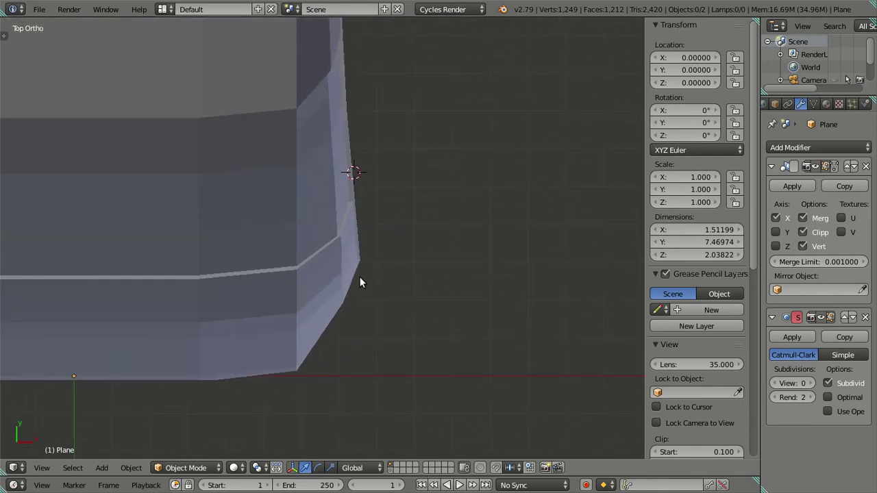
Zoom into the top view, enter Edit Mode, and try moving a bevel vertex, undoing it
scroll(360, 282, "down", 3)
scroll(359, 283, "down", 2)
scroll(360, 282, "up", 1)
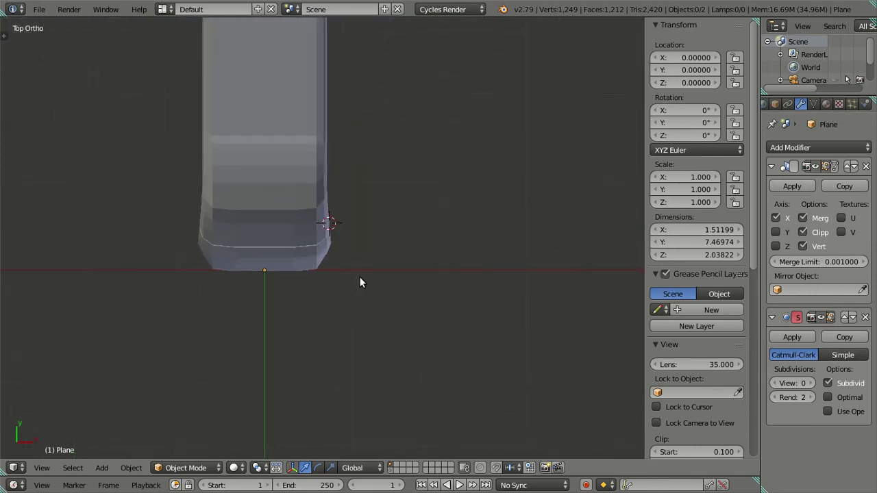
scroll(360, 283, "up", 1)
scroll(359, 282, "up", 2)
scroll(360, 282, "up", 2)
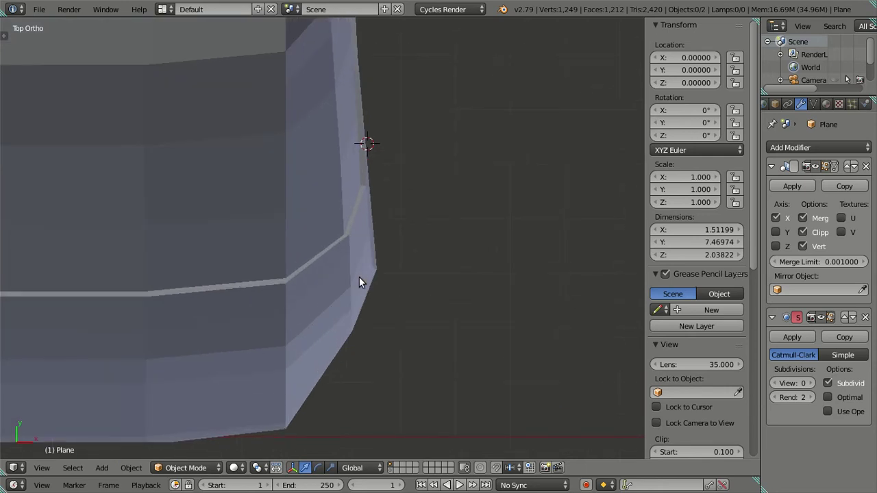
key("Tab")
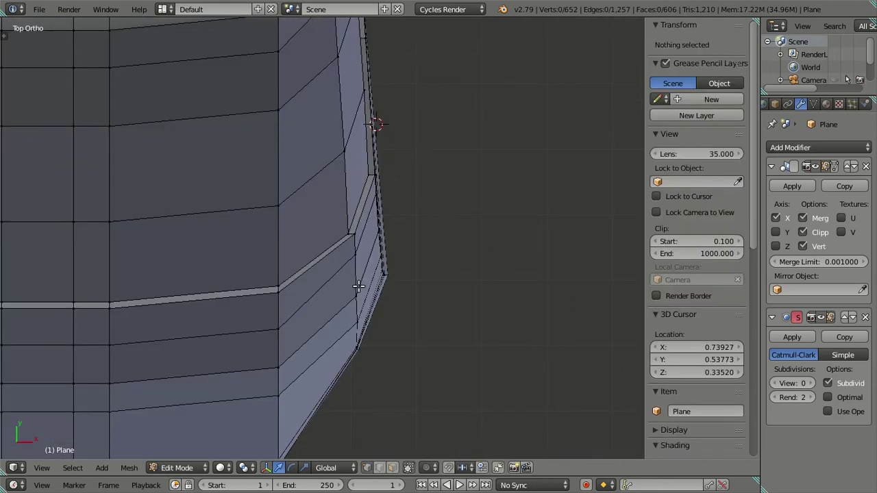
right_click(352, 295)
left_click_drag(350, 259, 350, 247)
key("ctrl+z")
Select the corner bevel edge loop and push it outward along X
mouse_move(421, 377)
middle_mouse_down()
mouse_move(411, 329)
mouse_move(358, 417)
mouse_move(335, 401)
middle_mouse_up()
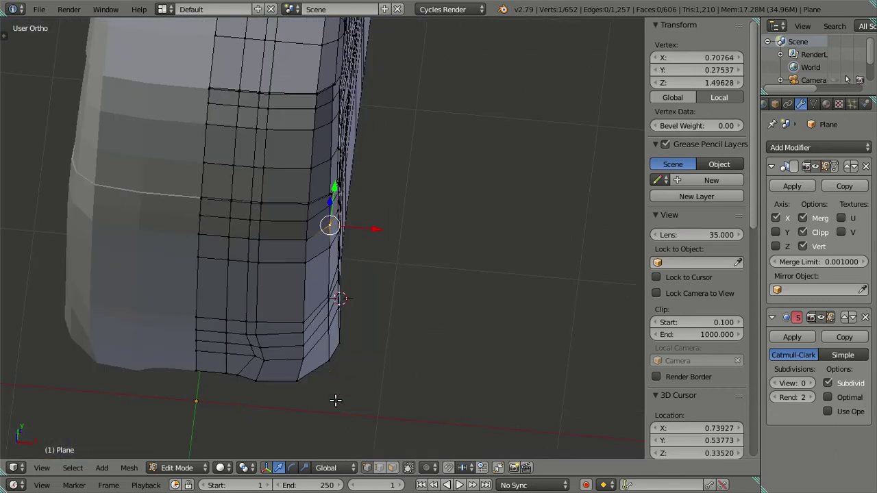
left_click(331, 378, "alt")
key("KP_7")
scroll(351, 373, "up", 3)
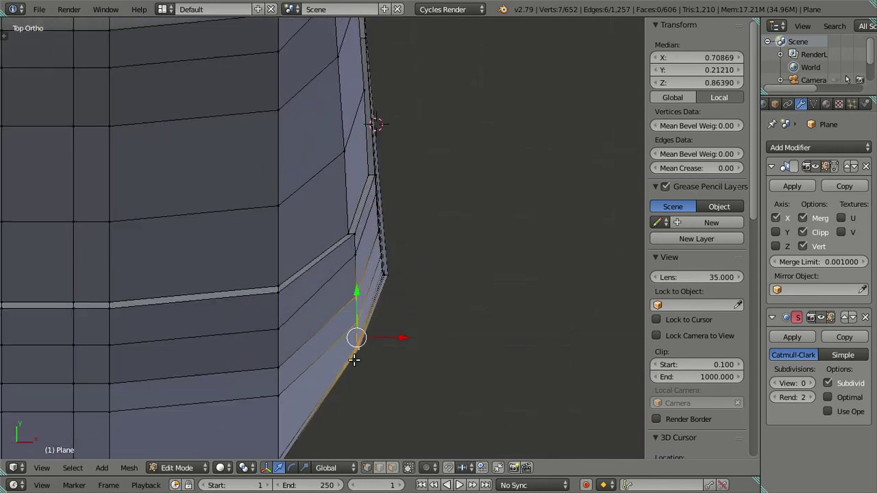
left_click_drag(402, 339, 410, 340)
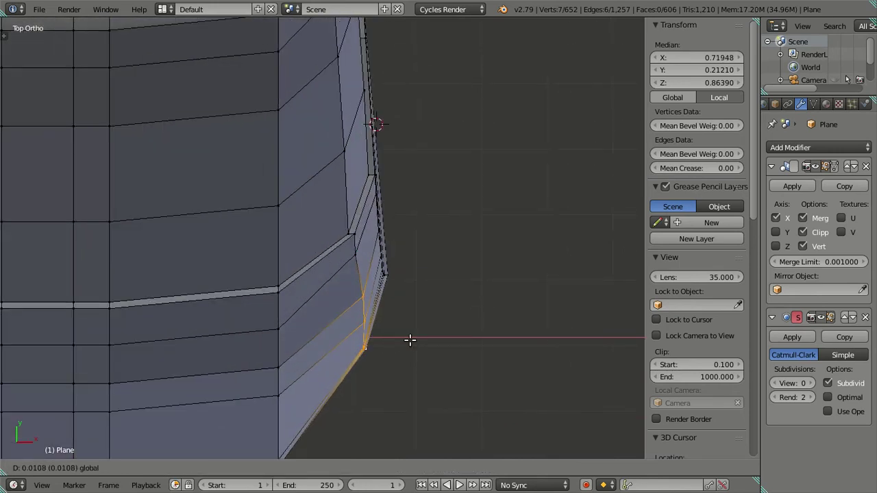
left_click(409, 340)
Select two bevel vertices and try moving them along X, cancelling both attempts
right_click(370, 299)
right_click(357, 314, "shift")
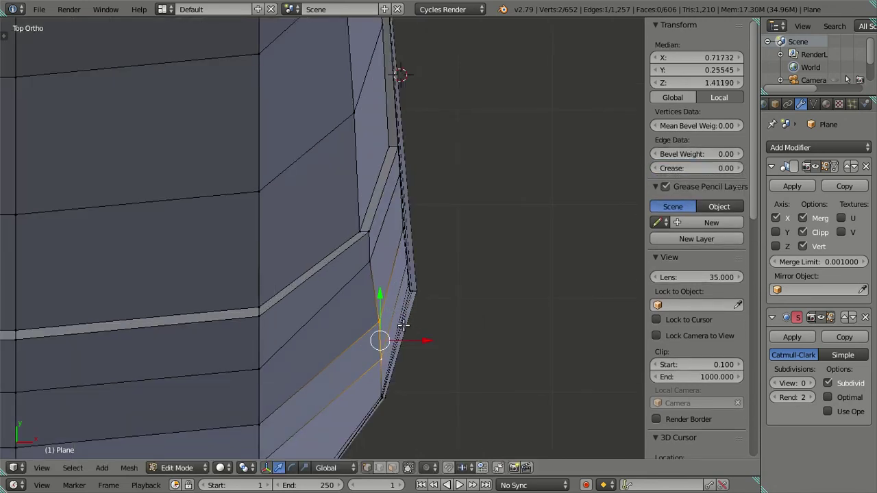
right_click(396, 320)
right_click(382, 356, "shift")
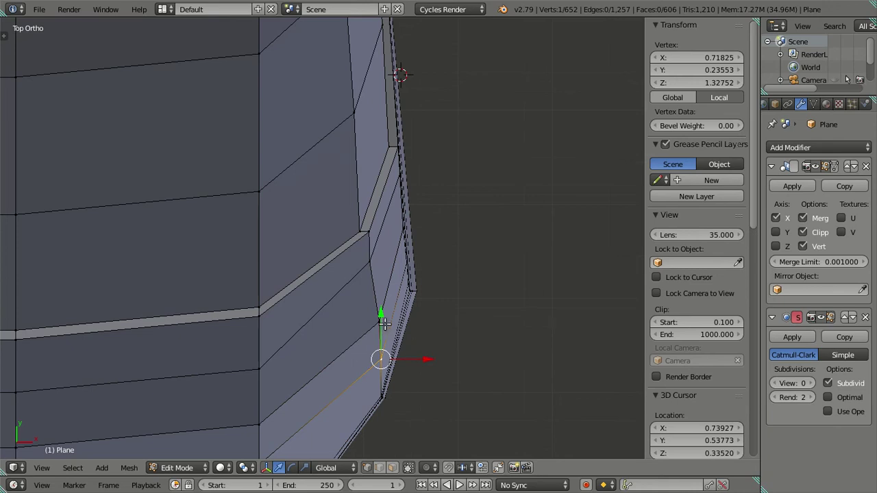
key("g")
key("x")
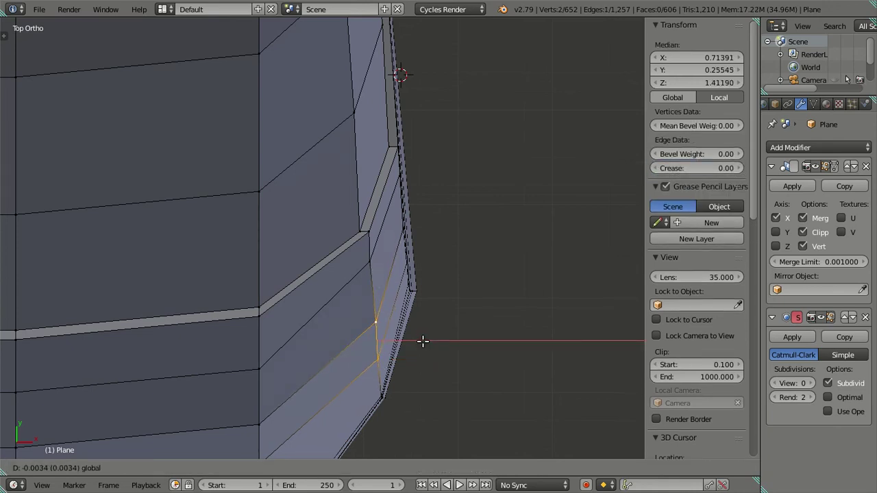
right_click(422, 342)
key("g")
key("x")
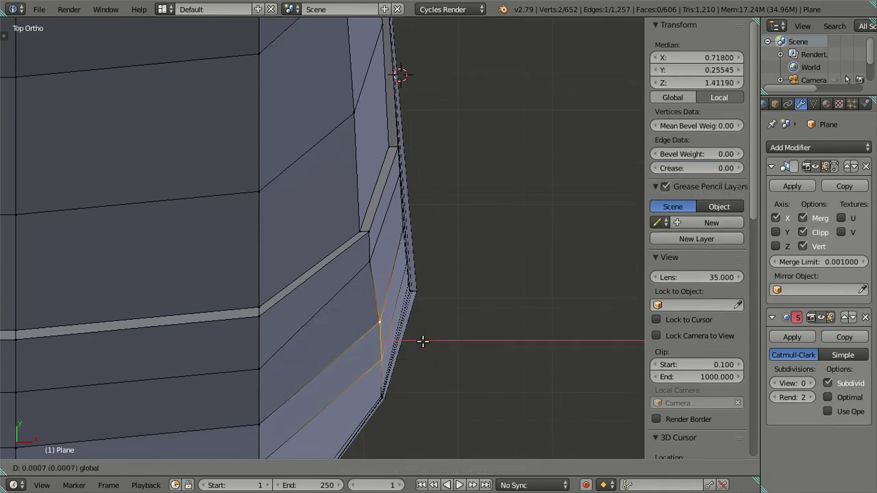
right_click(418, 341)
Nudge two single bevel vertices along X, narrowing the body to 1.49172, then return to Object Mode
right_click(409, 321)
left_click_drag(417, 322, 415, 322)
right_click(369, 259)
left_click_drag(417, 265, 416, 262)
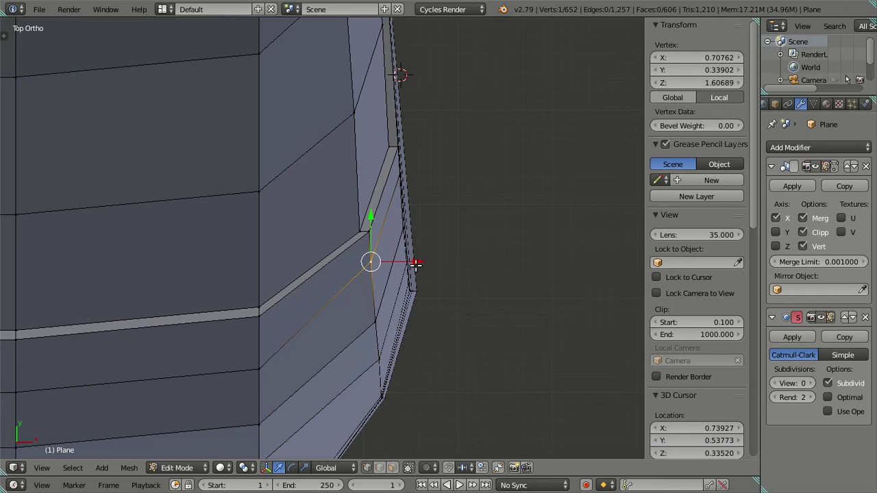
key("Tab")
mouse_move(413, 310)
middle_mouse_down()
mouse_move(434, 327)
mouse_move(374, 251)
mouse_move(313, 229)
mouse_move(725, 356)
middle_mouse_up()
Preview the smoothed corner, then return to Edit Mode with subdivision view level 0
left_click_drag(798, 383, 811, 383)
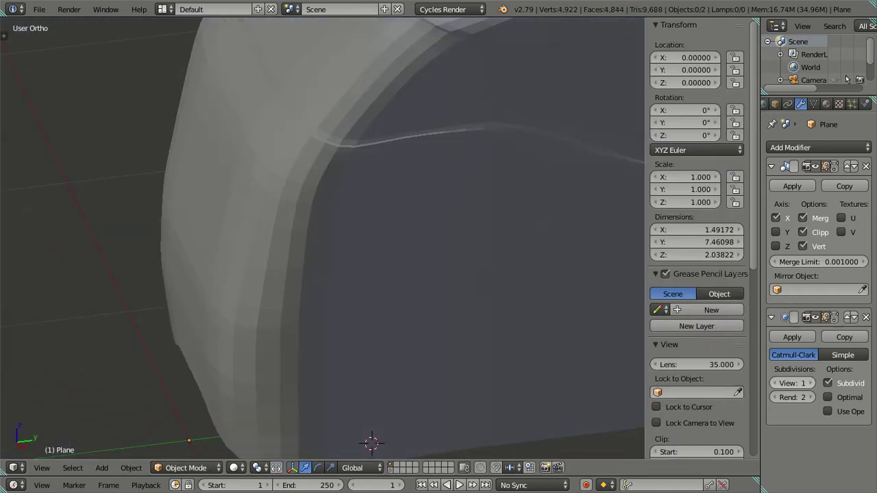
scroll(528, 274, "down", 3)
mouse_move(529, 273)
middle_mouse_down()
mouse_move(360, 242)
mouse_move(412, 219)
mouse_move(482, 214)
mouse_move(507, 206)
mouse_move(511, 192)
mouse_move(353, 231)
middle_mouse_up()
key("Tab")
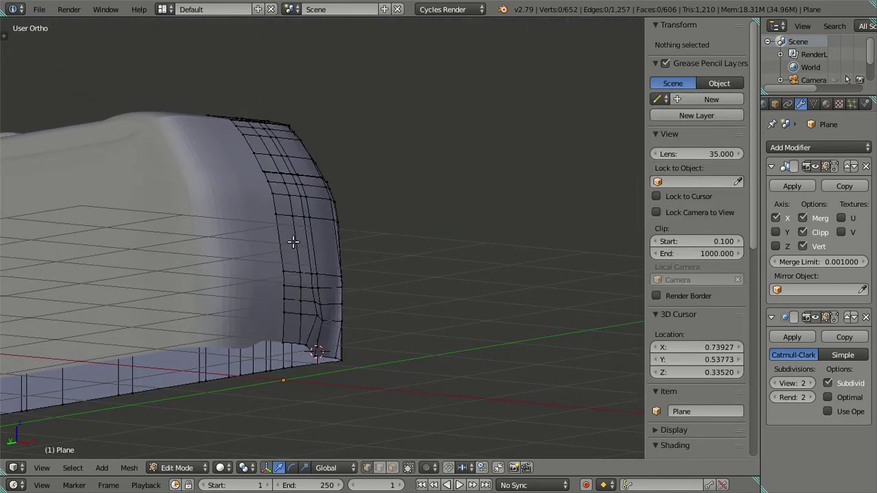
left_click(775, 383)
left_click(775, 383)
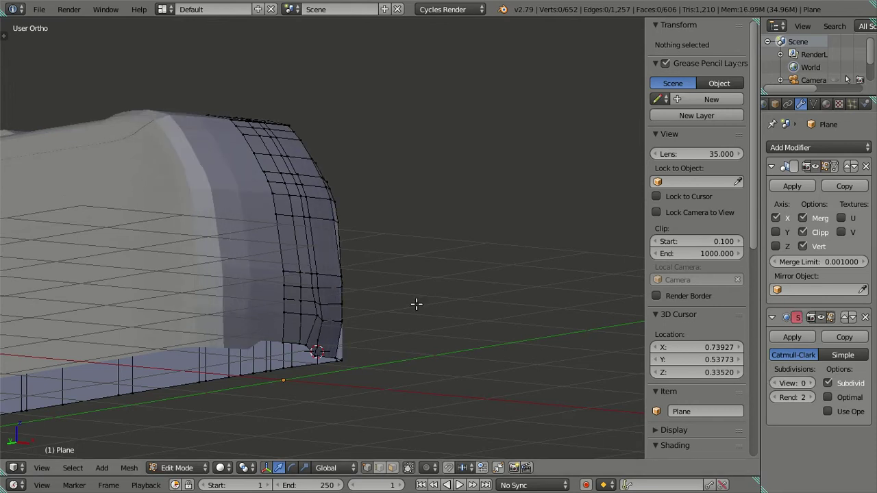
Look at the bus straight from the front in solid shading
middle_click_drag(416, 304, 328, 315)
key("ctrl+KP_1")
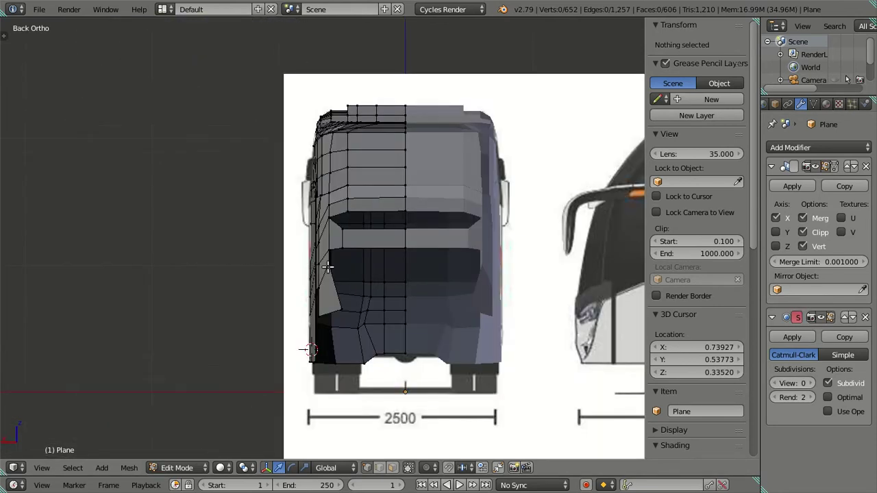
key("KP_1")
scroll(332, 261, "up", 2)
scroll(386, 260, "down", 1)
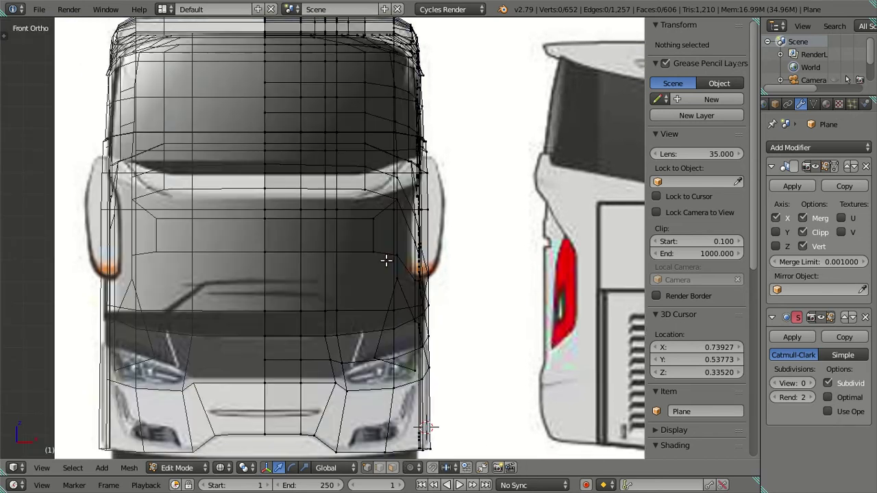
key("z")
Select the vertical edge loop running down the bus's front corner
scroll(378, 252, "down", 3)
middle_click_drag(377, 253, 348, 239)
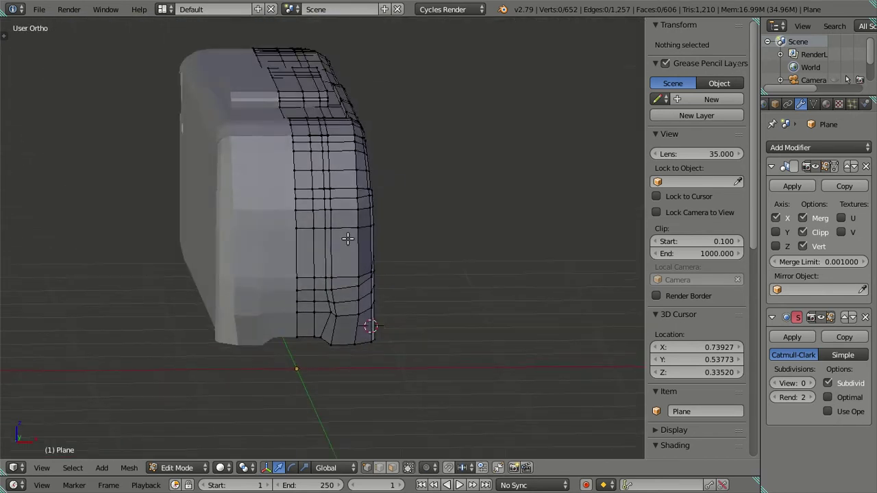
scroll(370, 283, "up", 4)
mouse_move(370, 282)
middle_mouse_down()
mouse_move(353, 268)
mouse_move(364, 256)
mouse_move(333, 202)
mouse_move(322, 251)
mouse_move(331, 288)
mouse_move(327, 261)
mouse_move(339, 230)
middle_mouse_up()
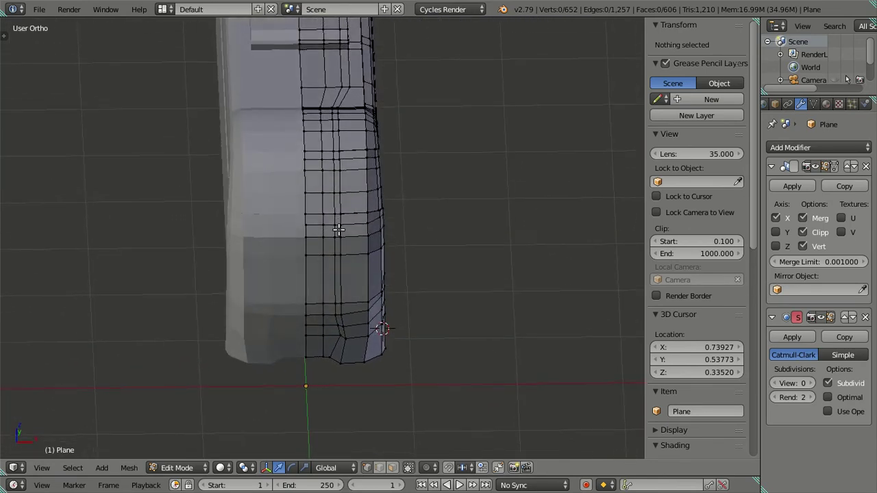
right_click(342, 284, "alt")
mouse_move(342, 273)
middle_mouse_down()
mouse_move(446, 231)
mouse_move(439, 209)
mouse_move(401, 233)
mouse_move(421, 265)
mouse_move(439, 272)
mouse_move(475, 258)
mouse_move(483, 237)
mouse_move(501, 280)
mouse_move(409, 263)
middle_mouse_up()
scroll(397, 251, "up", 2)
scroll(383, 206, "up", 2)
Narrow the front-corner loop selection to its lower vertices in front view
key("c")
middle_click_drag(368, 146, 388, 219)
key("Escape")
key("KP_1")
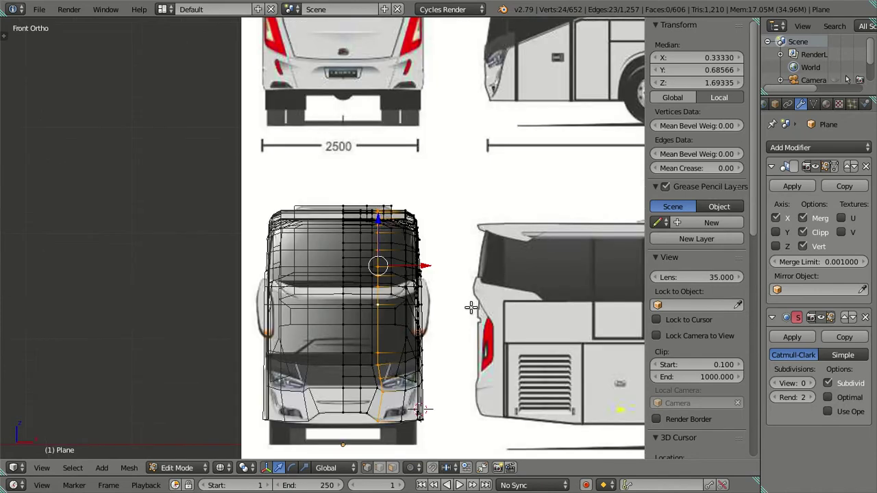
key("z")
scroll(438, 288, "up", 2)
scroll(384, 274, "up", 2)
left_click(375, 278, "shift")
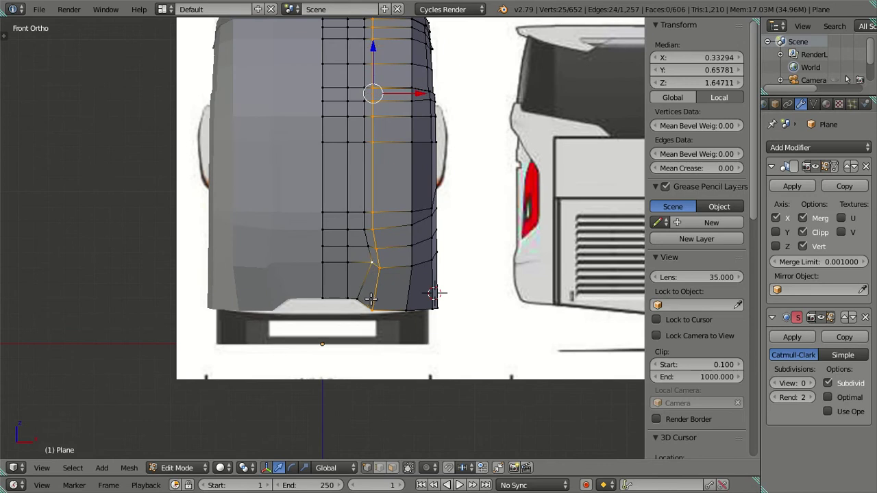
left_click(373, 309, "shift")
left_click(378, 268, "shift")
left_click(378, 247, "shift")
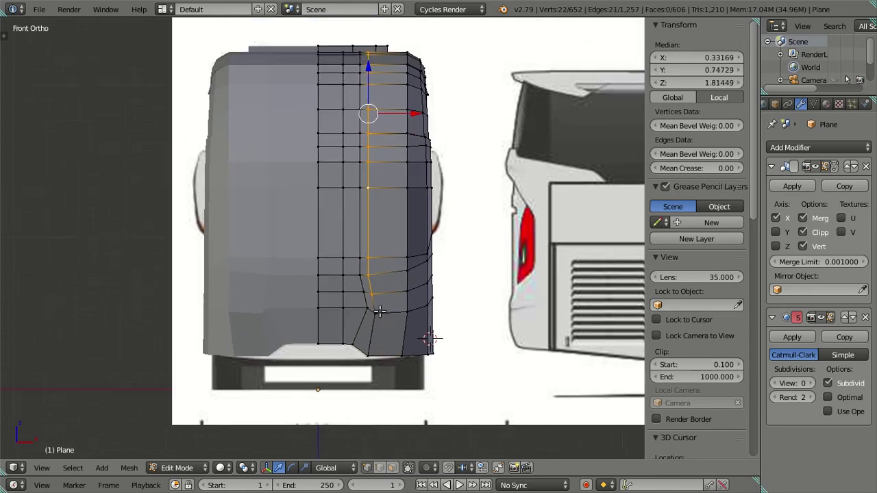
Shift the lower corner vertices sideways along X to match the front blueprint
middle_click_drag(386, 243, 380, 303, "shift")
scroll(380, 303, "up", 2)
middle_click_drag(395, 127, 396, 156, "shift")
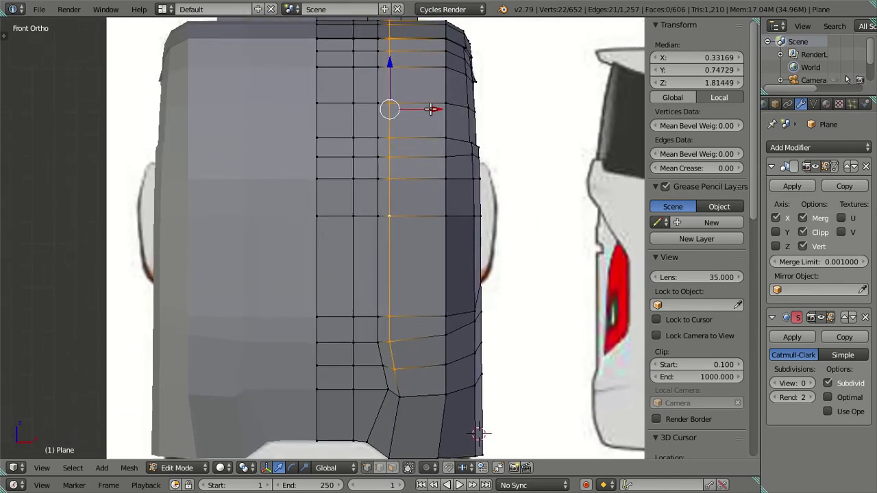
key("g")
key("x")
left_click(437, 110)
left_click(399, 368, "shift")
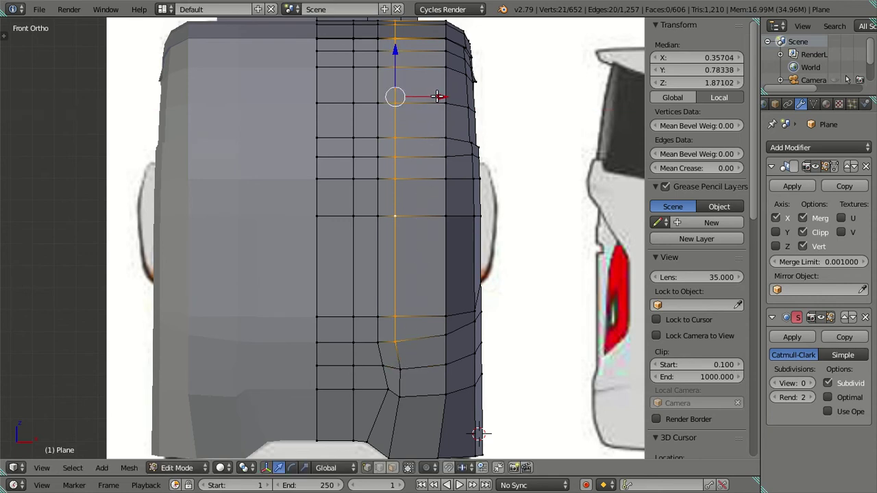
key("g")
key("x")
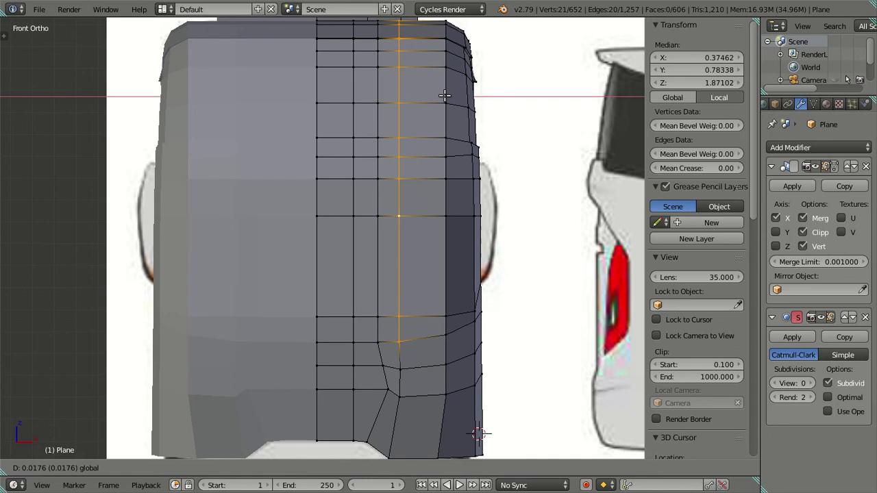
left_click(446, 93)
scroll(411, 110, "down", 3)
Deselect everything and orbit to inspect the reshaped front corner
key("a")
scroll(380, 197, "up", 5)
mouse_move(388, 117)
middle_mouse_down()
mouse_move(366, 265)
mouse_move(454, 255)
mouse_move(427, 256)
mouse_move(399, 293)
mouse_move(492, 284)
mouse_move(521, 301)
middle_mouse_up()
right_click(456, 260, "alt")
key("a")
Check the body at subdivision level 2, reset it to 0, and return to the right side view
key("Tab")
left_click_drag(800, 383, 815, 382)
mouse_move(477, 308)
middle_mouse_down()
mouse_move(439, 292)
mouse_move(363, 333)
mouse_move(346, 299)
mouse_move(329, 295)
mouse_move(341, 333)
mouse_move(329, 289)
middle_mouse_up()
key("Tab")
key("Tab")
left_click(774, 383)
left_click(774, 383)
key("Tab")
mouse_move(278, 251)
middle_mouse_down()
mouse_move(268, 241)
mouse_move(409, 274)
middle_mouse_up()
key("KP_3")
scroll(319, 326, "up", 3)
Select the vertex above the headlight and nudge it vertically
scroll(343, 302, "up", 2)
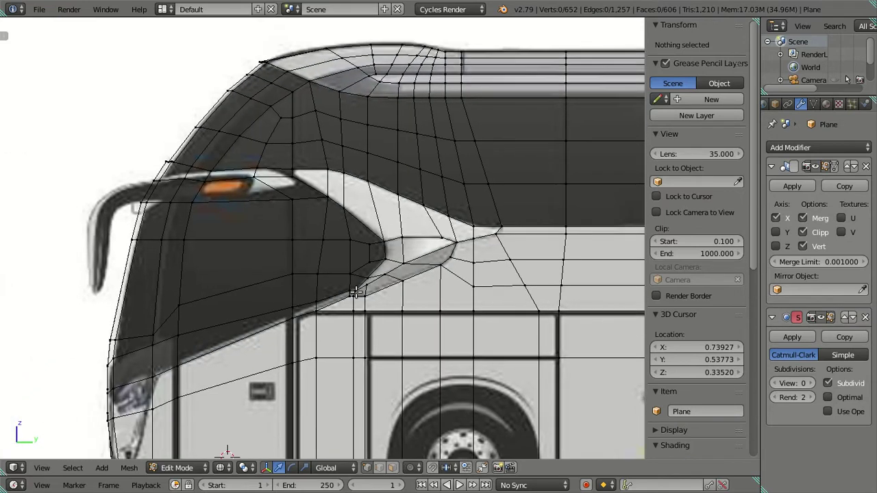
scroll(352, 290, "up", 2)
scroll(353, 289, "down", 1, "shift")
scroll(401, 235, "left", 3, "ctrl")
scroll(291, 275, "down", 3, "shift")
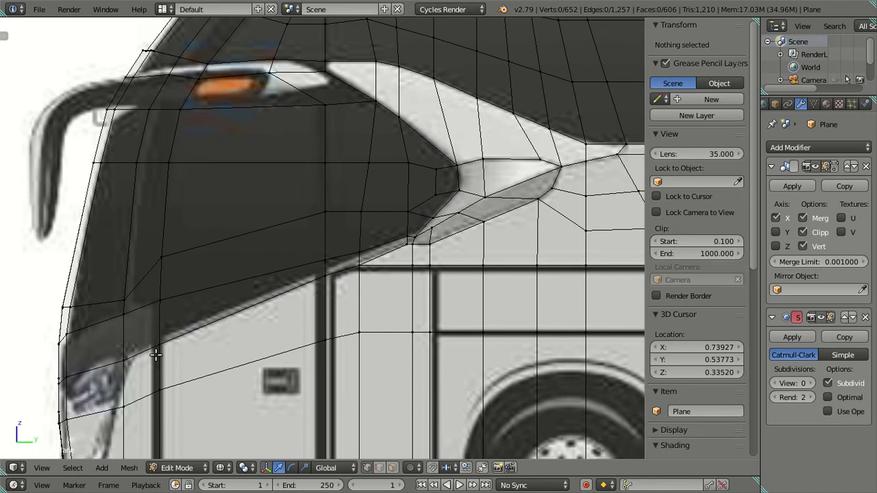
right_click(124, 359)
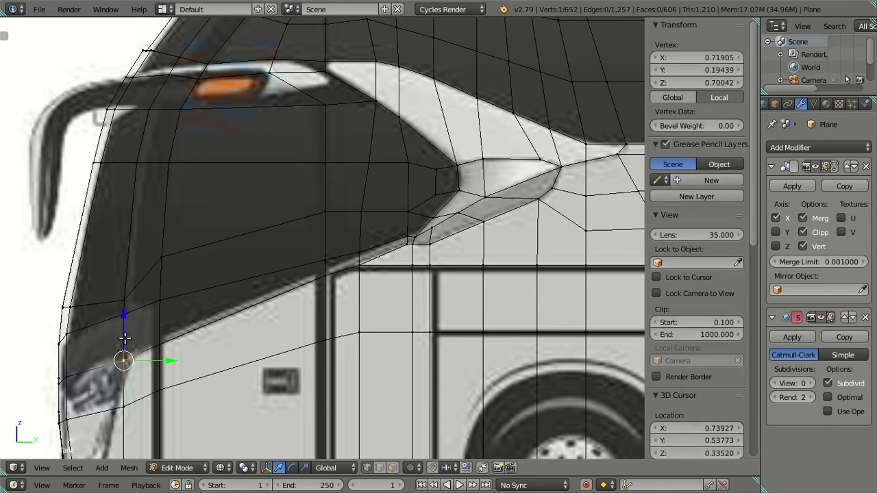
left_click_drag(124, 314, 124, 293)
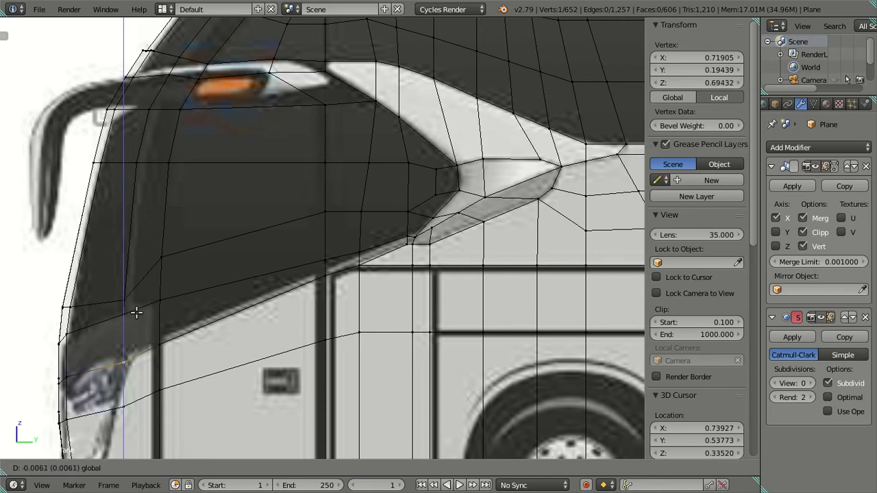
left_click_drag(124, 293, 136, 309)
Compare against the reference images and raise that vertex onto the side blueprint
scroll(140, 307, "down", 5)
scroll(146, 304, "down", 4)
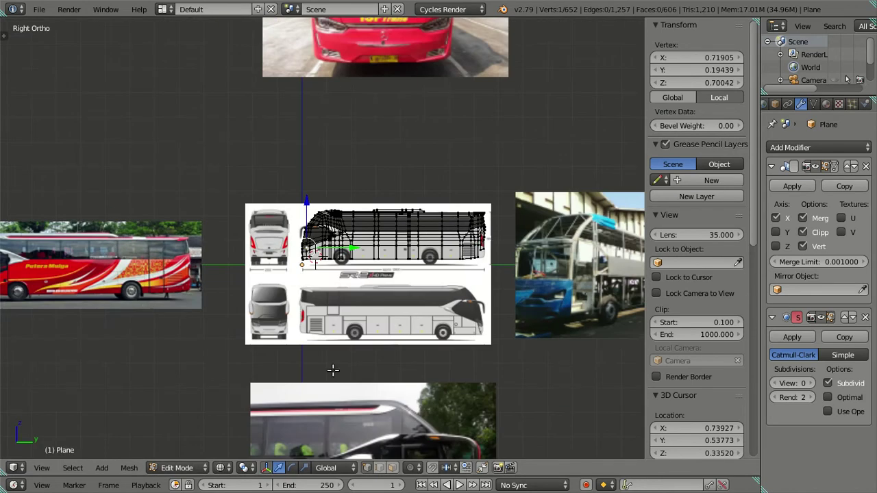
middle_click_drag(333, 368, 264, 192, "shift")
scroll(370, 343, "up", 4)
mouse_move(367, 343)
middle_mouse_down("shift")
mouse_move(363, 298)
mouse_move(529, 456)
middle_mouse_up("shift")
scroll(363, 299, "down", 4)
scroll(532, 272, "up", 3)
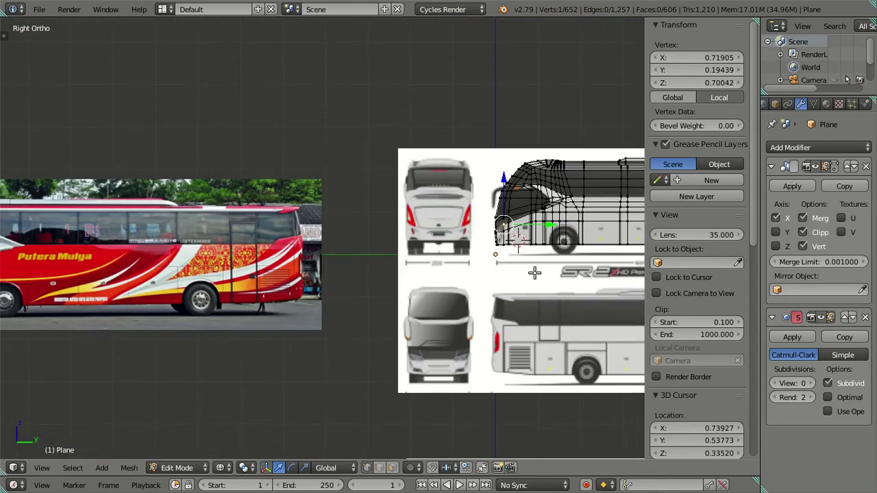
middle_click_drag(533, 271, 367, 312, "shift")
scroll(367, 311, "up", 4)
scroll(365, 295, "up", 2)
scroll(363, 281, "up", 1)
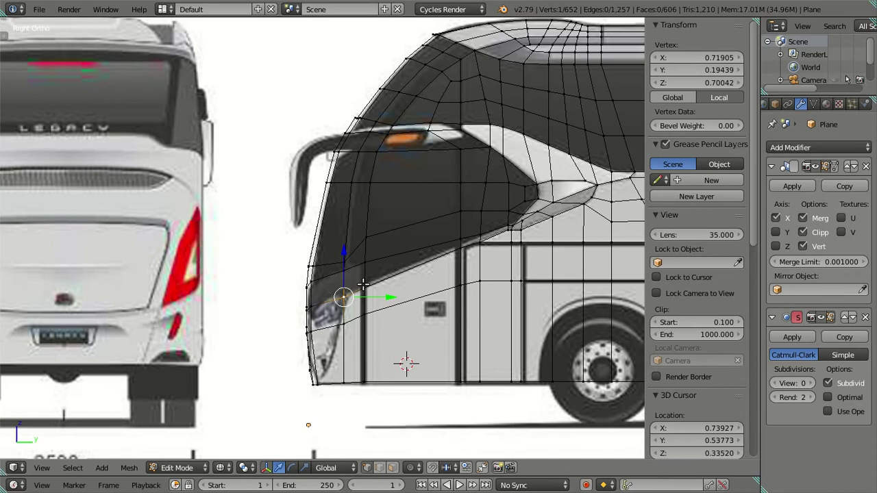
scroll(363, 278, "up", 1)
left_click_drag(355, 279, 351, 271)
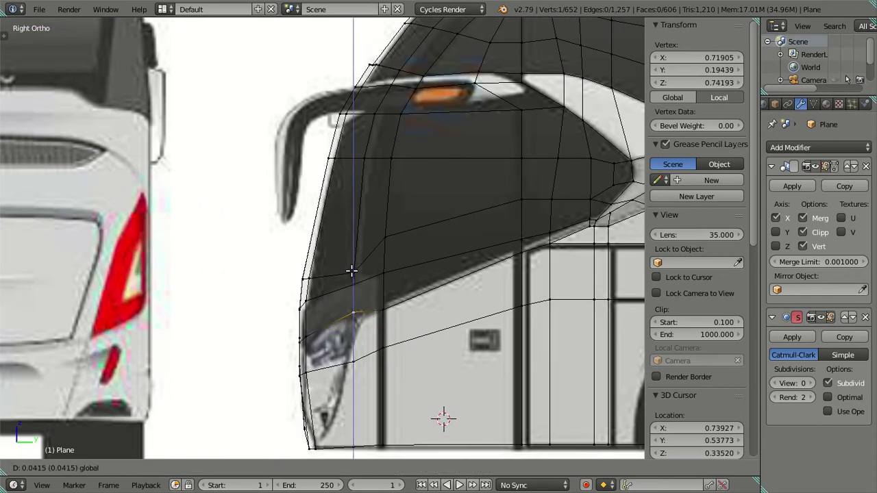
key("a")
Raise a vertex on the windshield's lower front edge to align with the side blueprint
mouse_move(461, 308)
middle_mouse_down("shift")
mouse_move(381, 307)
mouse_move(370, 292)
middle_mouse_up("shift")
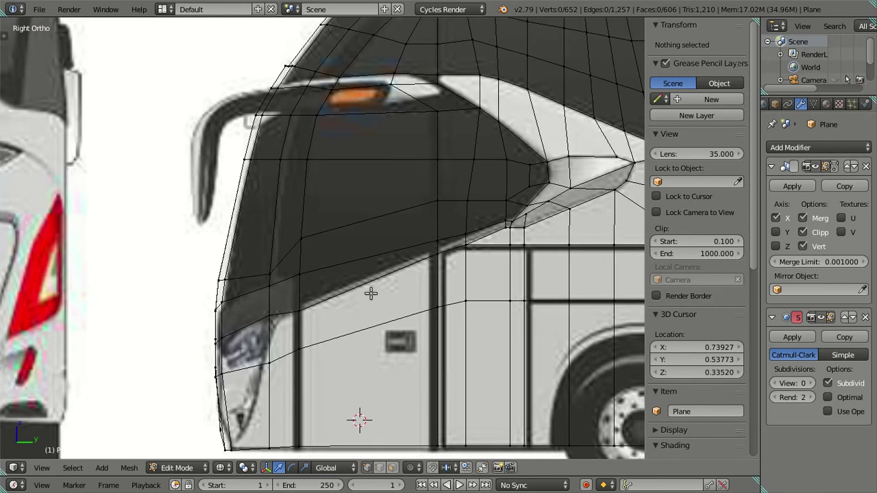
scroll(290, 290, "up", 1)
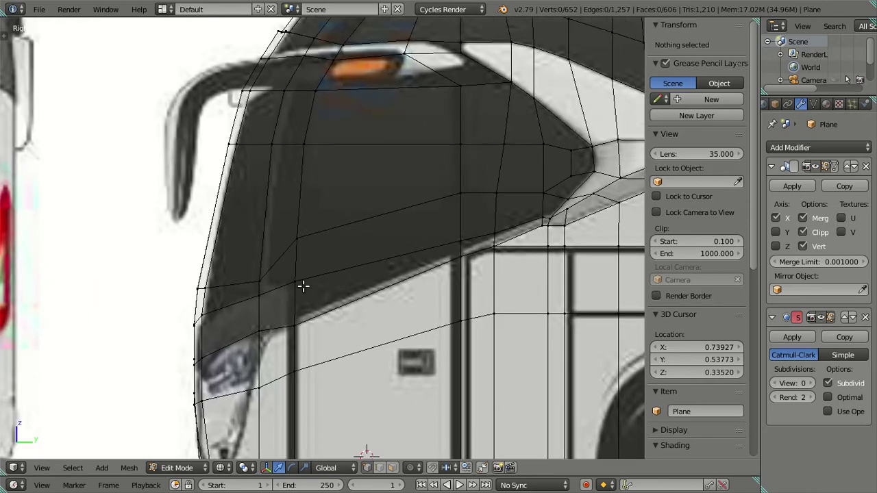
right_click(294, 276)
left_click_drag(294, 281, 257, 296)
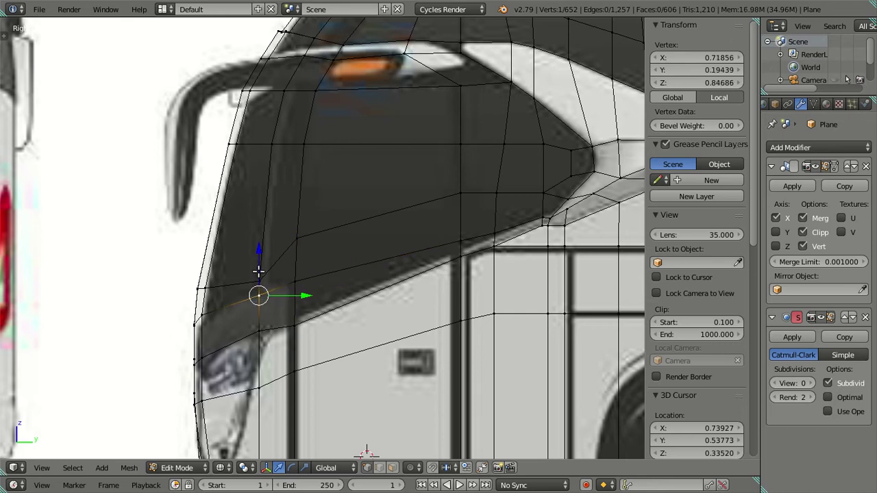
left_click_drag(258, 252, 261, 221)
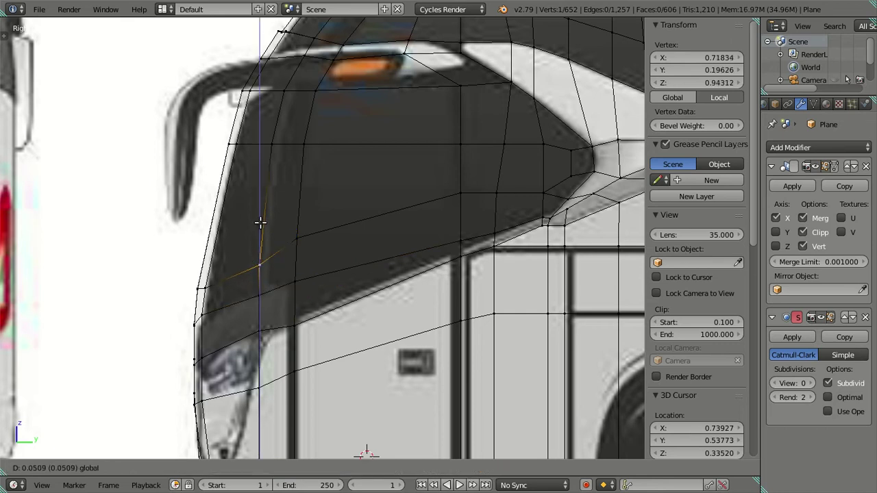
key("ctrl+z")
scroll(270, 314, "up", 2)
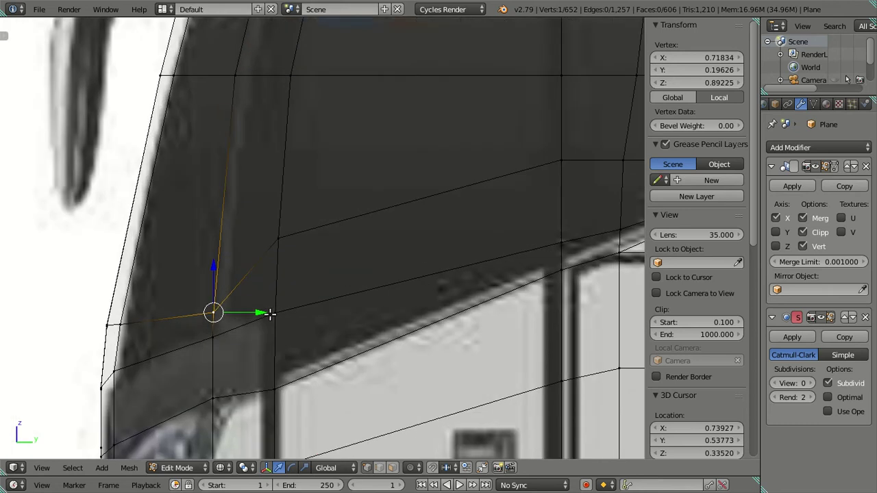
key("g")
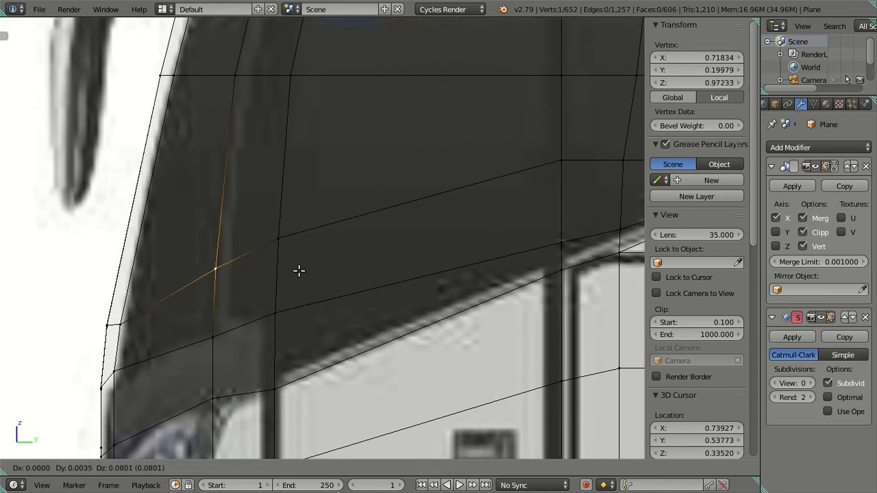
left_click(299, 271)
key("a")
scroll(291, 294, "down", 2)
Move the first window-sill vertex vertically onto the blueprint line
middle_click_drag(292, 294, 296, 263, "shift")
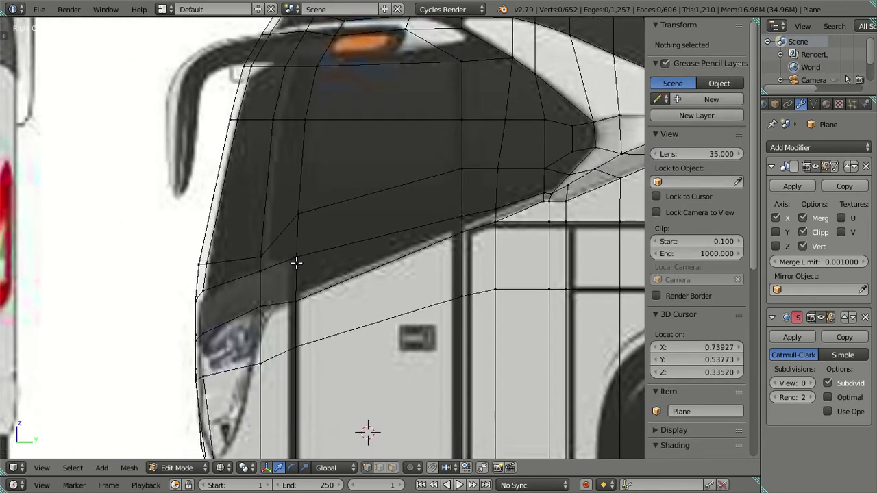
right_click(296, 263)
key("g")
key("z")
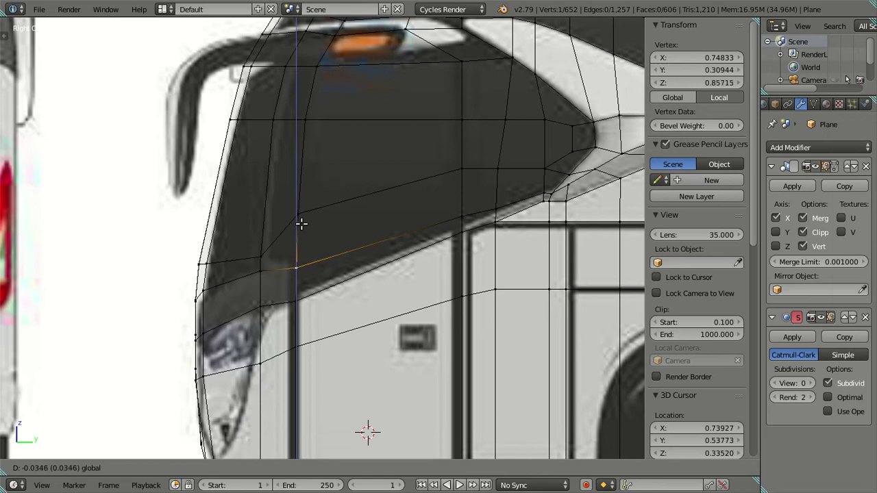
left_click(304, 226)
key("a")
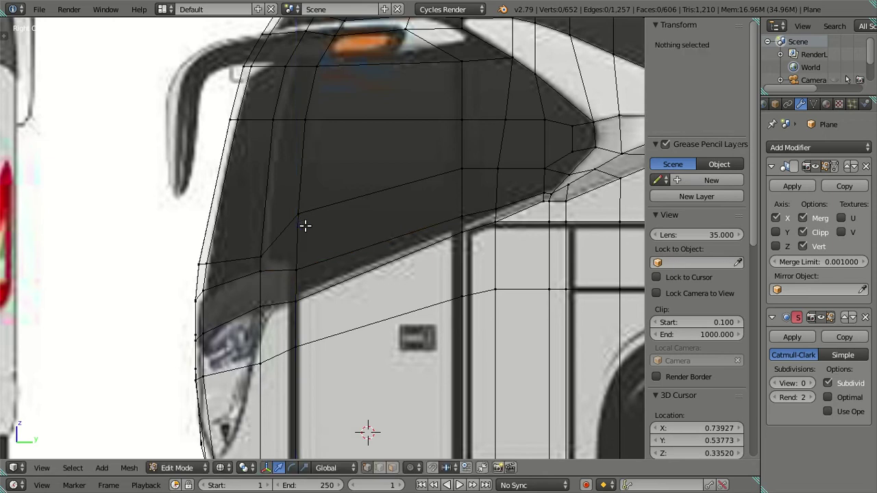
middle_click_drag(305, 226, 331, 282)
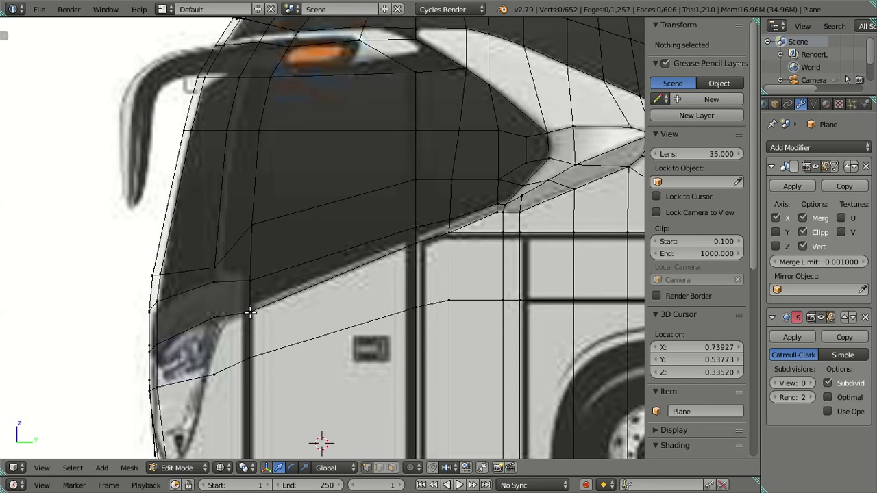
Adjust the heights of the sill-to-post vertex and the sill vertex behind the windshield
right_click(448, 235)
key("KP_Decimal")
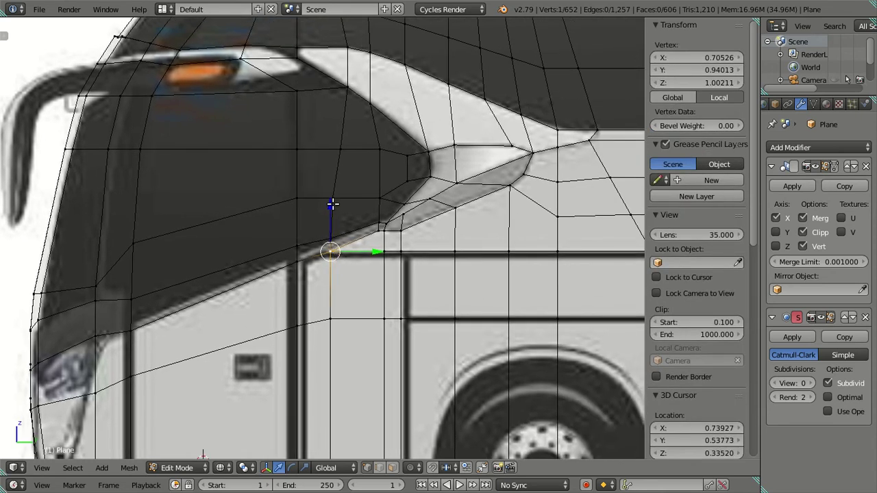
key("g")
key("z")
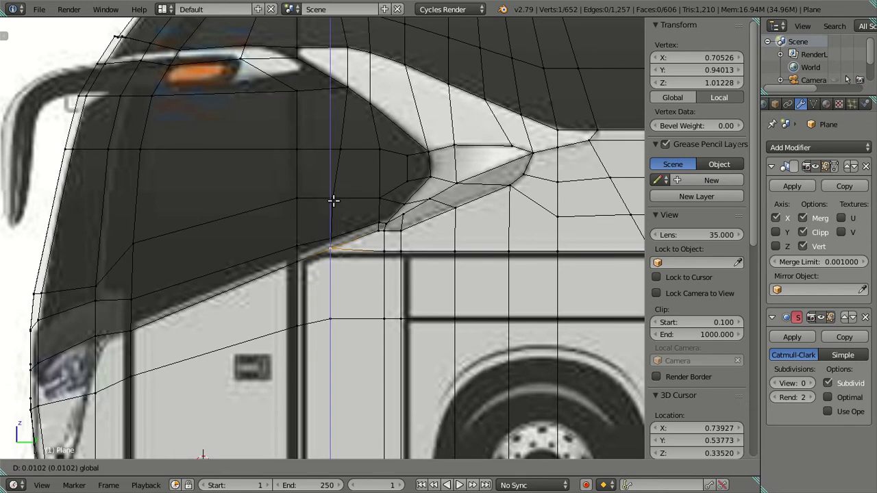
left_click(333, 201)
key("a")
right_click(296, 260)
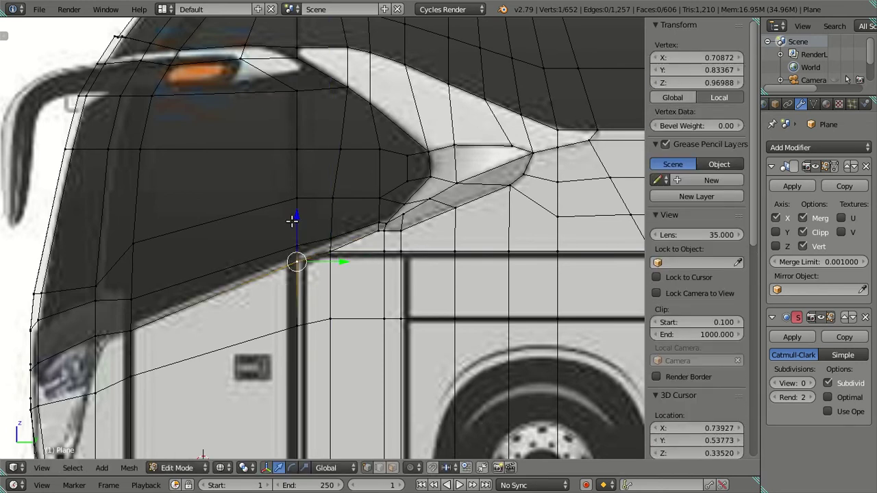
key("g")
key("z")
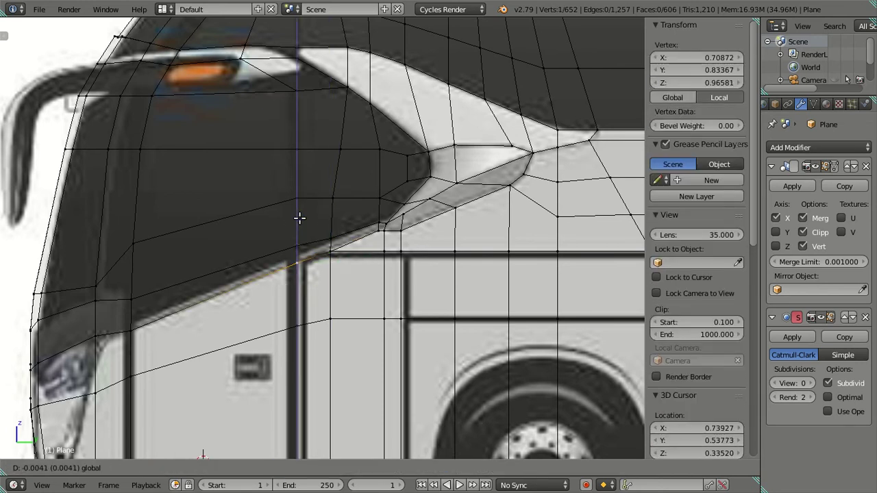
left_click(300, 218)
key("a")
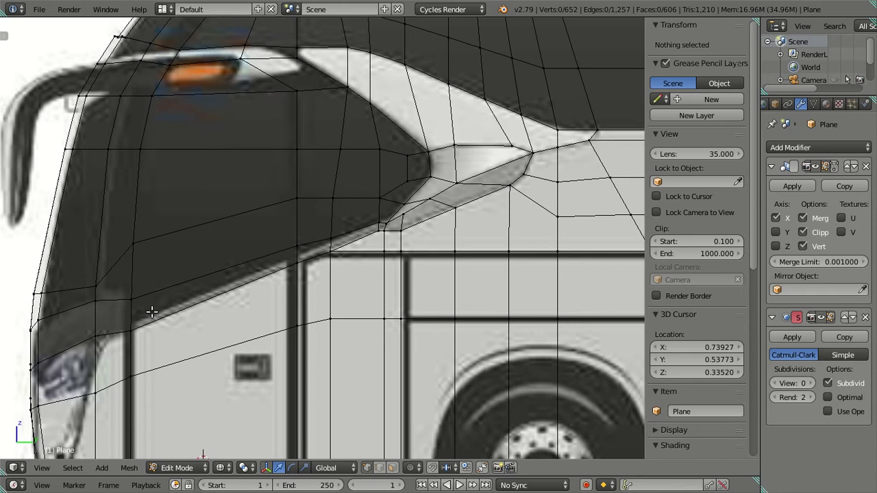
Refine the next sill vertex's height with several vertical Z moves
right_click(291, 242)
key("g")
key("z")
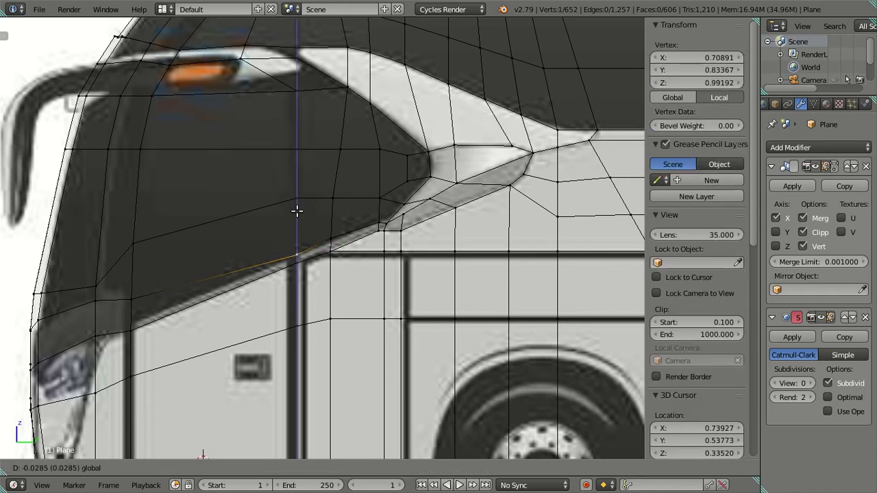
left_click(313, 217)
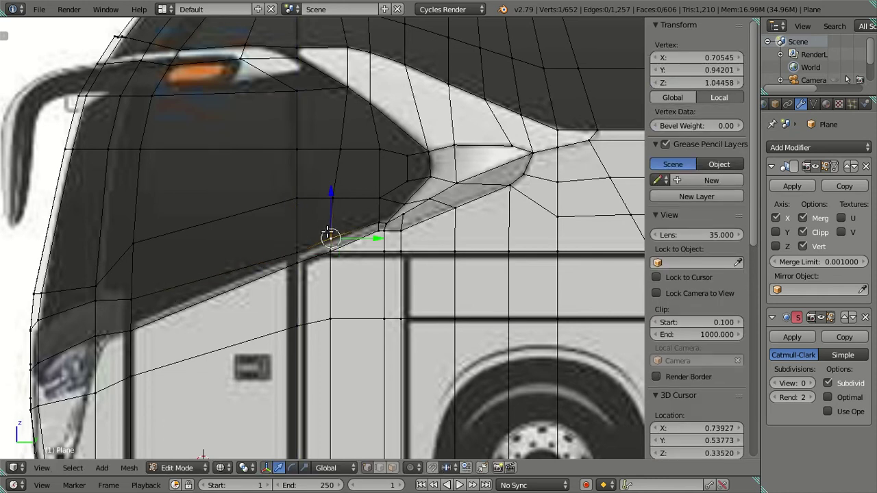
key("g")
key("z")
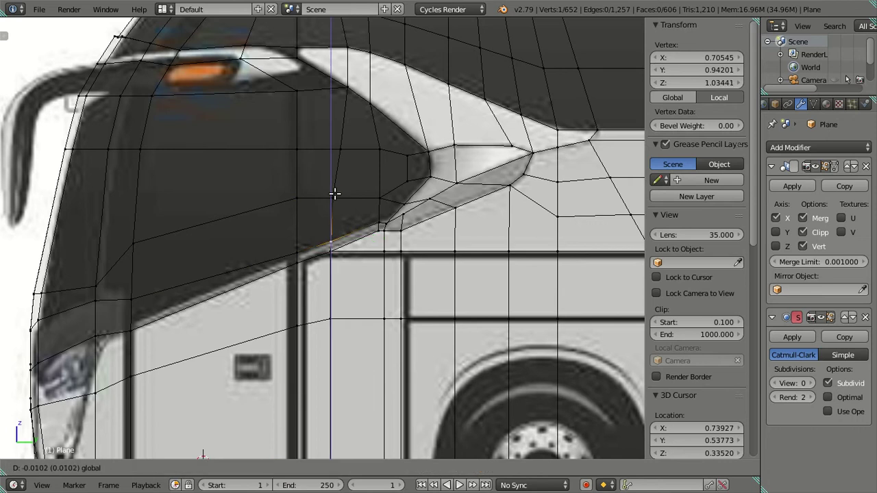
left_click(337, 195)
key("g")
key("z")
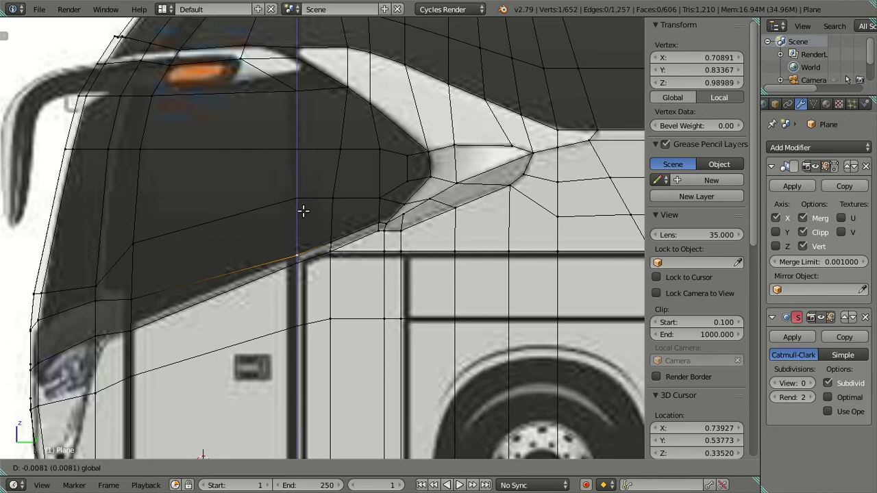
left_click(304, 211)
key("a")
Inspect the front body shape in solid shading, then return to the side blueprint view
key("z")
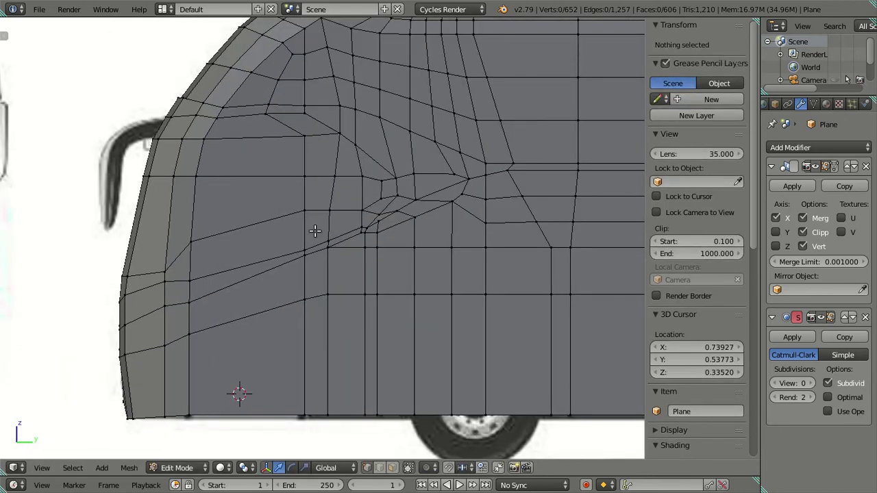
scroll(315, 231, "down", 3)
key("Tab")
mouse_move(387, 237)
middle_mouse_down()
mouse_move(407, 239)
mouse_move(448, 281)
mouse_move(411, 251)
middle_mouse_up()
key("Tab")
scroll(399, 244, "up", 3)
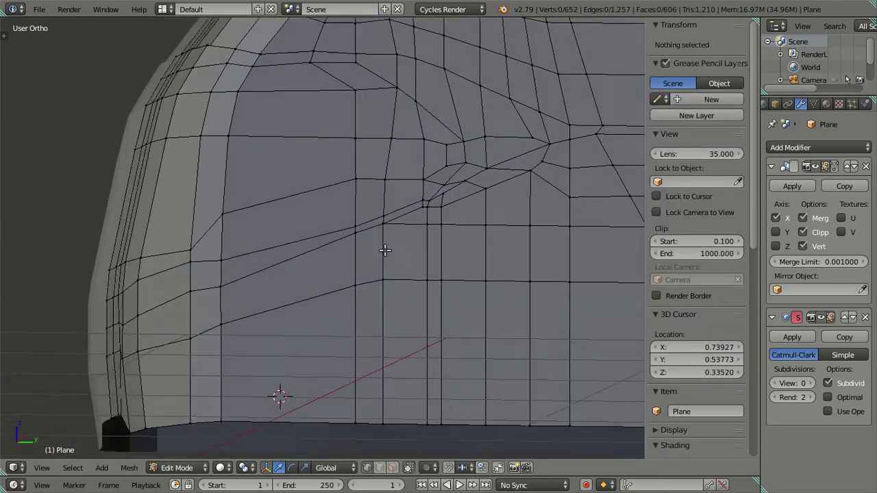
scroll(381, 252, "up", 2)
key("KP_3")
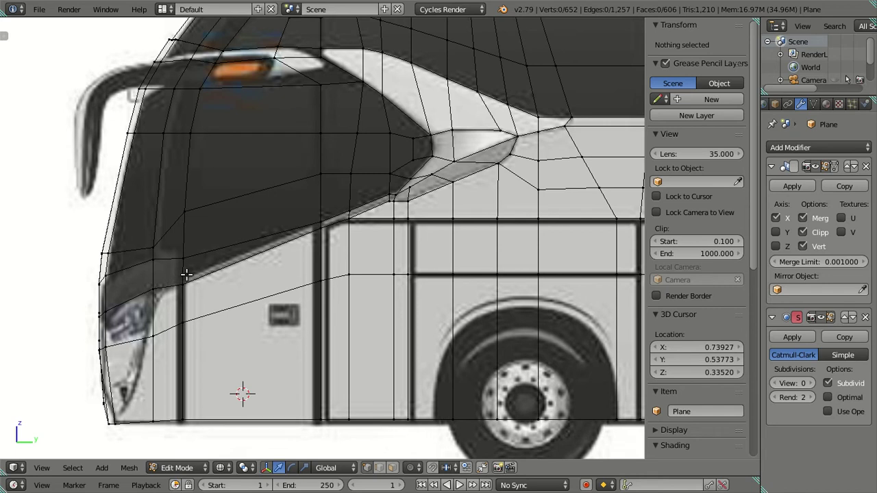
Start a Ctrl+R loop cut, cancel it, then begin another over the air-intake edges
key("ctrl+r")
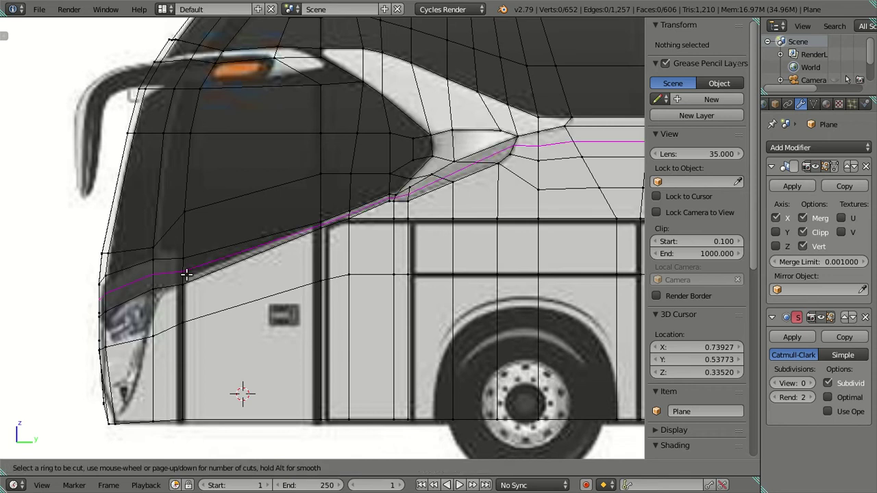
right_click(186, 274)
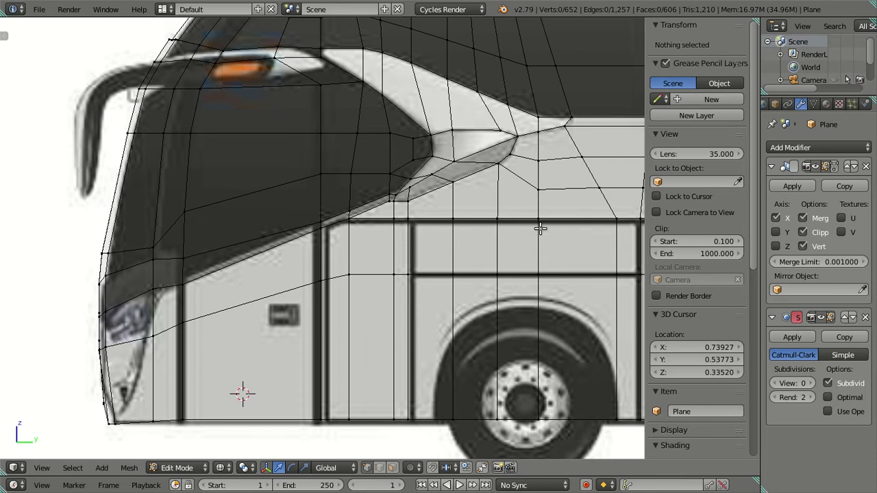
key("ctrl+r")
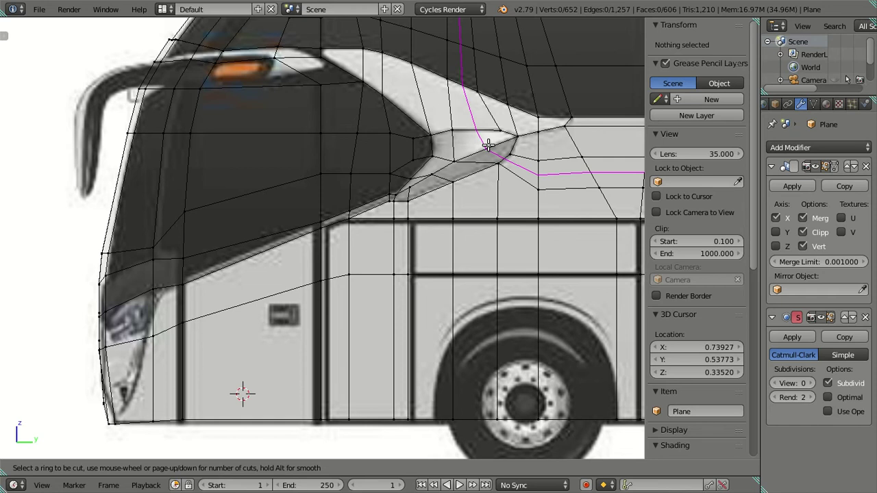
Add a temporary edge loop through the intake, snap the 3D cursor to its crossing vertex, then dissolve the loop
left_click(487, 145)
right_click(487, 145)
right_click(485, 149)
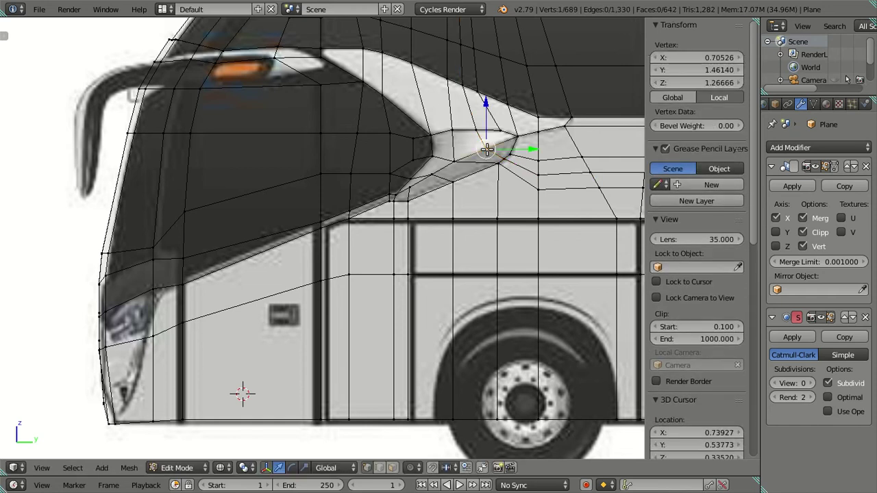
key("shift+s")
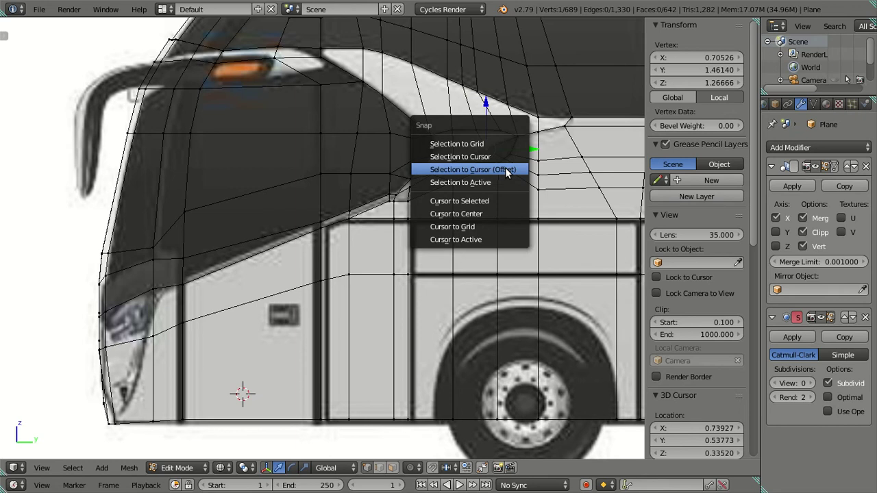
left_click(505, 198)
right_click(508, 190, "alt")
key("ctrl+x")
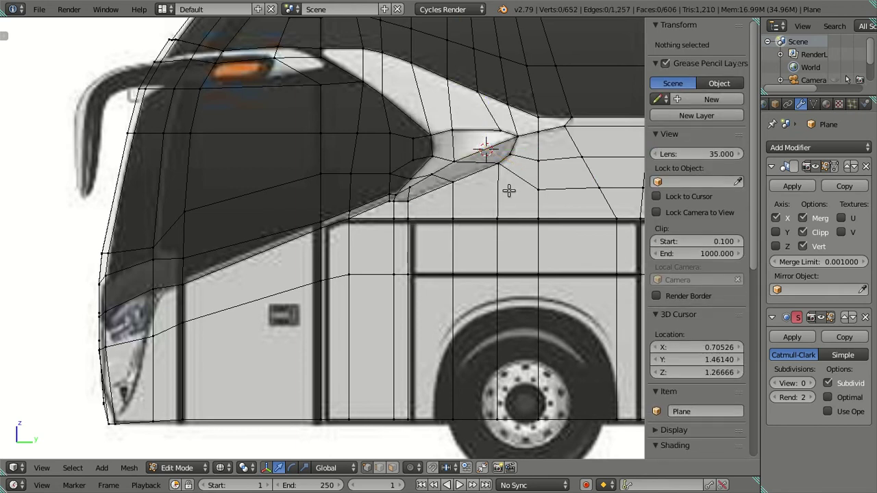
Snap the intake's inner lower vertex onto the 3D cursor point with Selection to Cursor
scroll(401, 216, "up", 4)
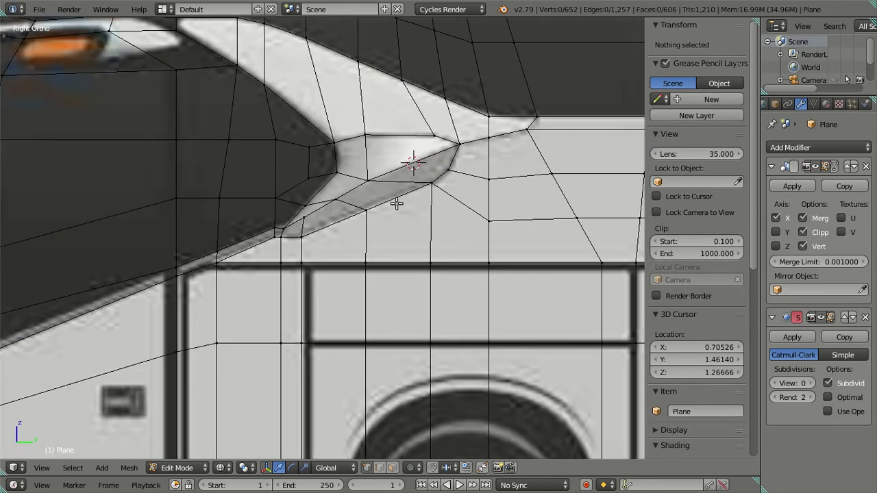
middle_click_drag(397, 204, 370, 260, "shift")
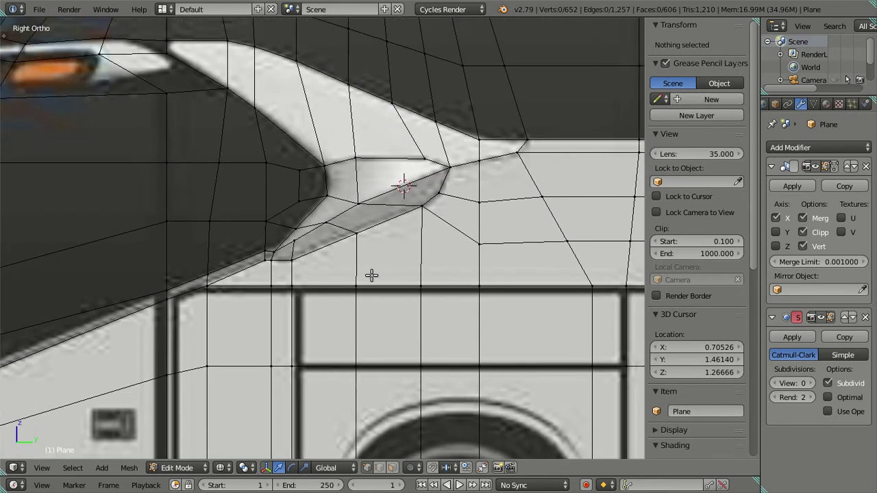
right_click(348, 239)
key("shift+s")
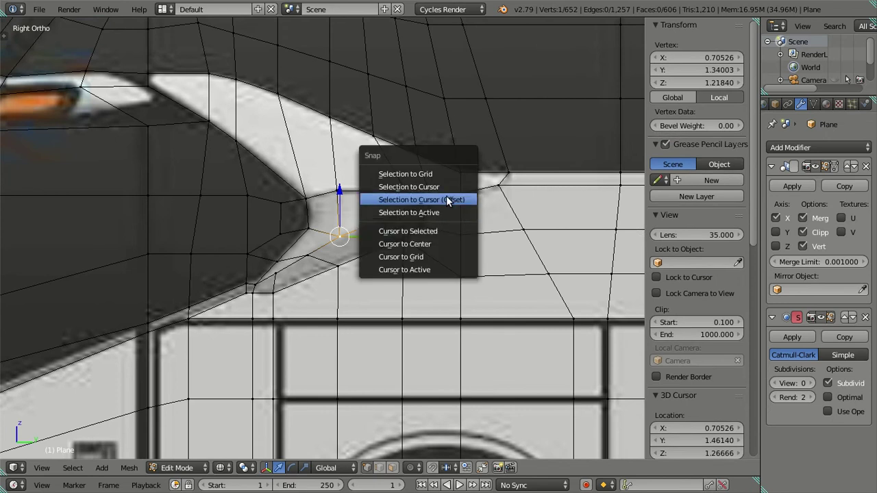
left_click(446, 197)
key("a")
scroll(400, 258, "up", 1)
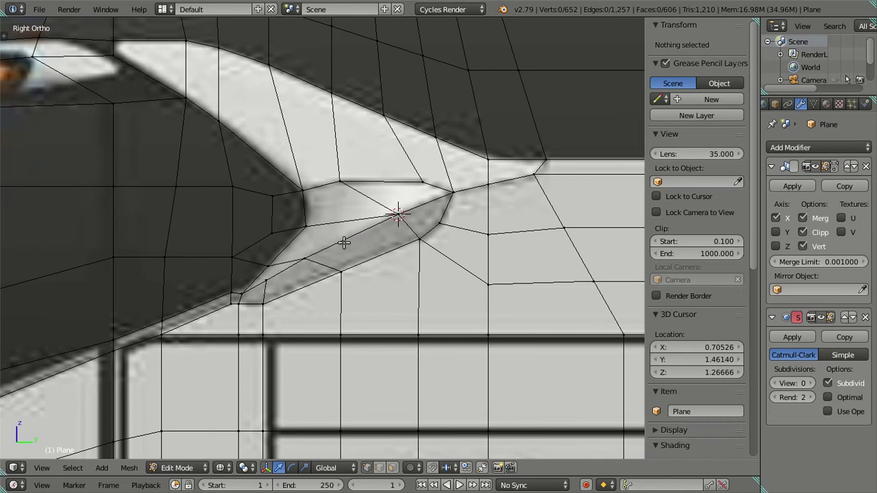
Delete the two air-intake faces in face select mode to open a hole
left_click(392, 467)
right_click(338, 225)
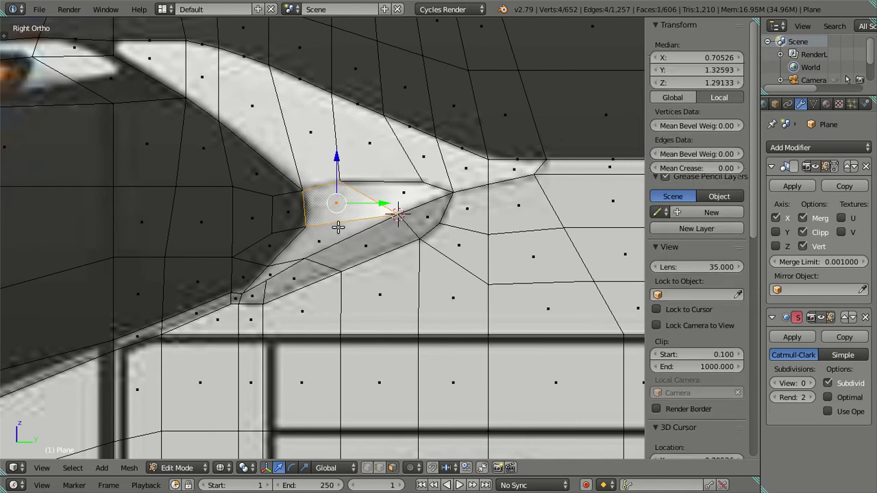
key("x")
key("Escape")
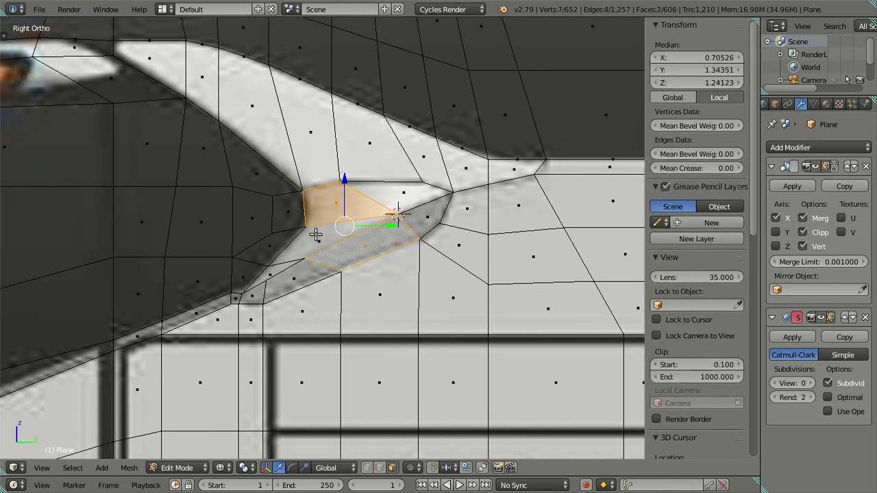
right_click(317, 236, "shift")
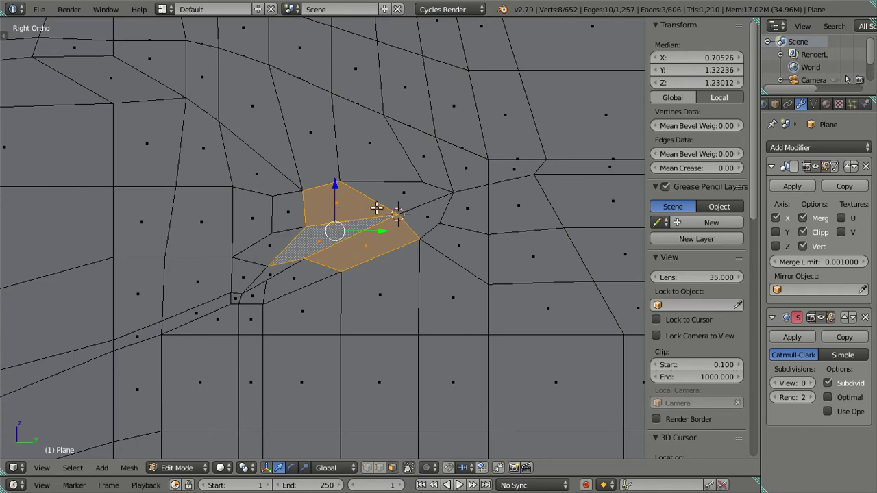
key("x")
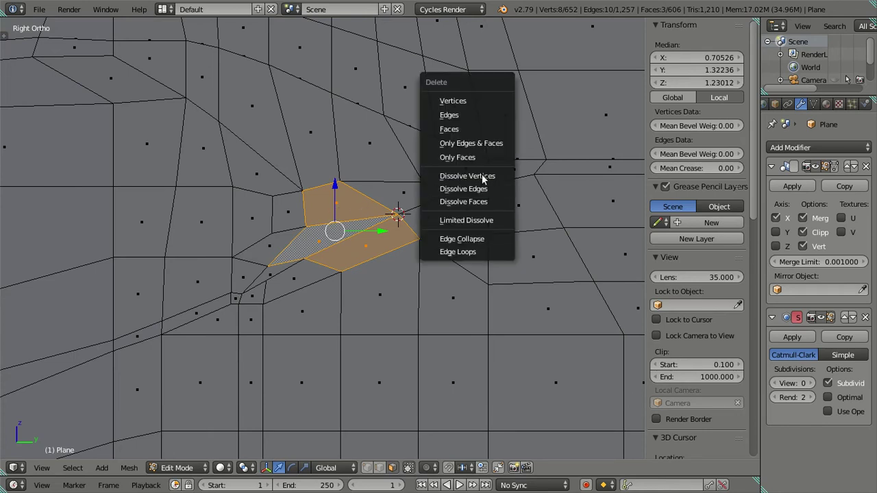
left_click(466, 131)
Extrude a new vertex from the hole's left corner vertex
left_click(369, 467)
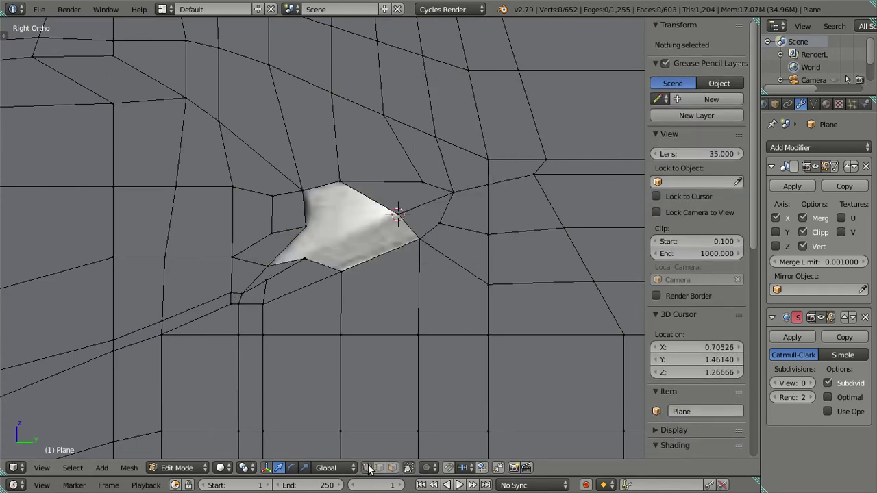
right_click(305, 226)
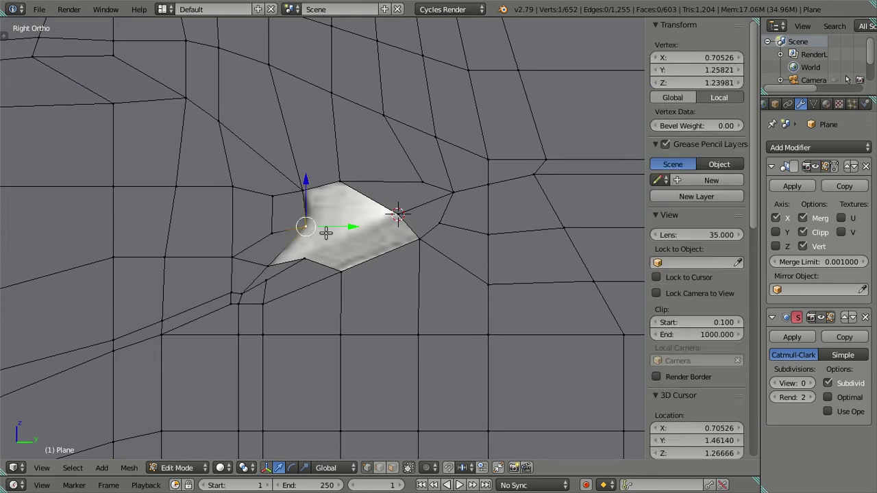
key("e")
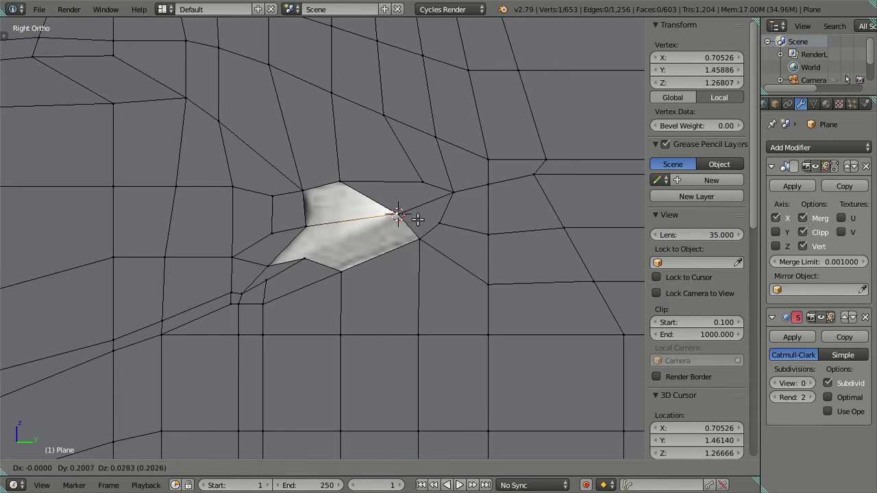
Place the extruded vertex at the intake tip, slide it along Y, and switch to wireframe
left_click(417, 218)
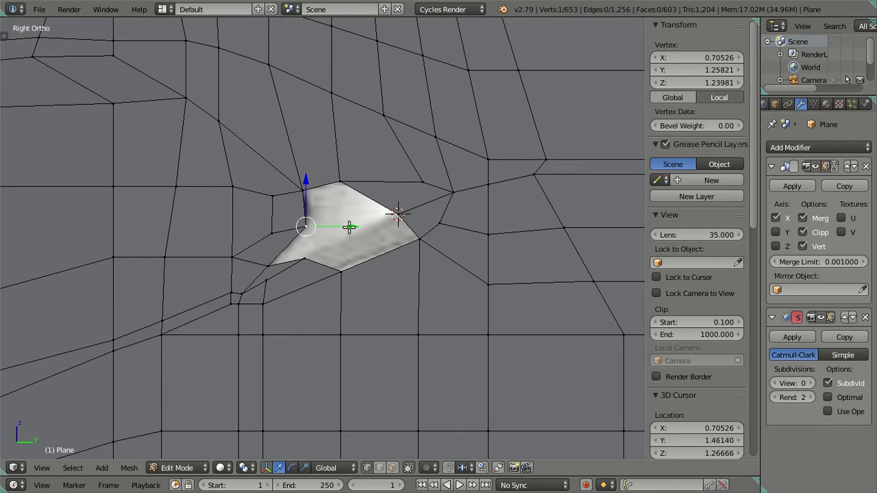
key("g")
key("y")
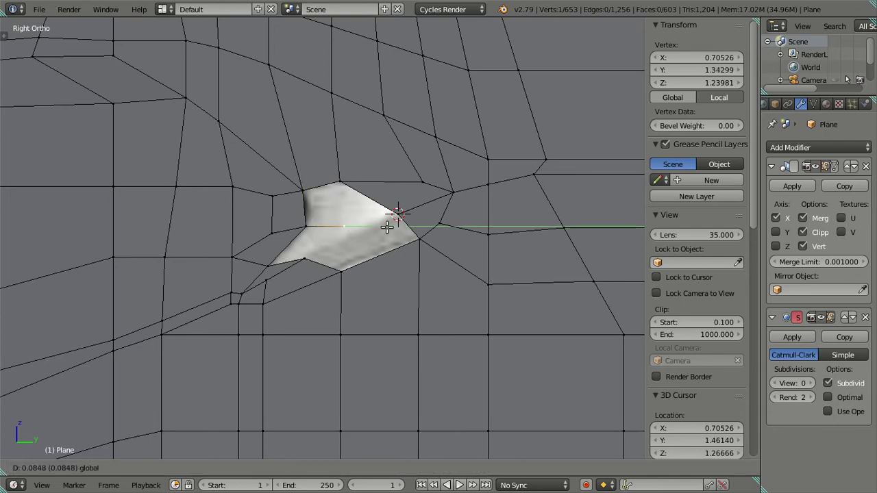
left_click(387, 226)
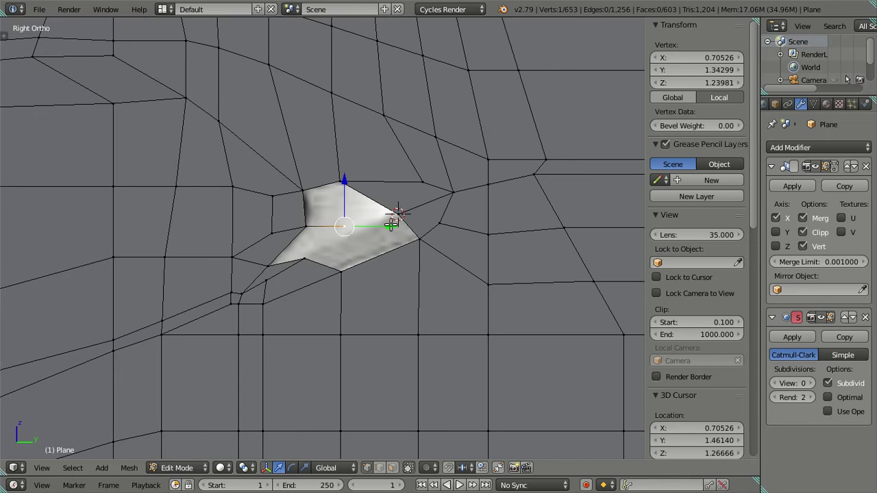
right_click(339, 193)
key("z")
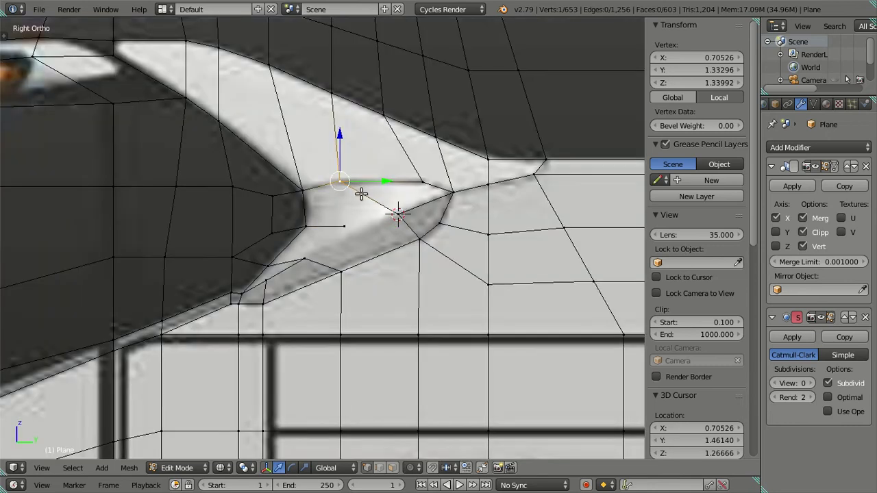
key("a")
Move the loose vertex inside the air intake onto the intake's lower edge
key("ctrl+r")
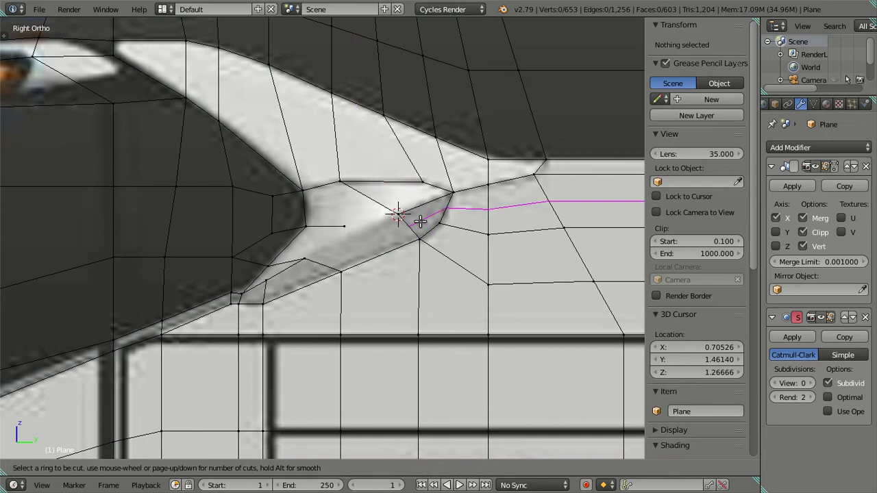
key("Escape")
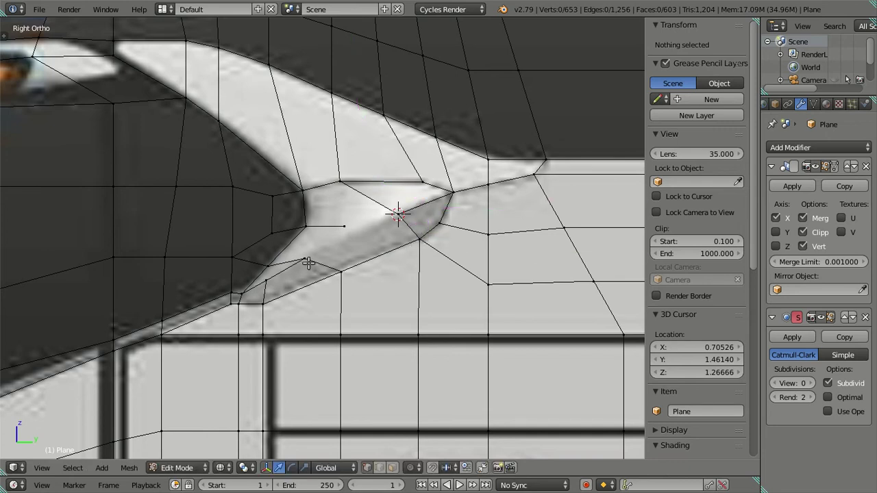
right_click(306, 259)
key("g")
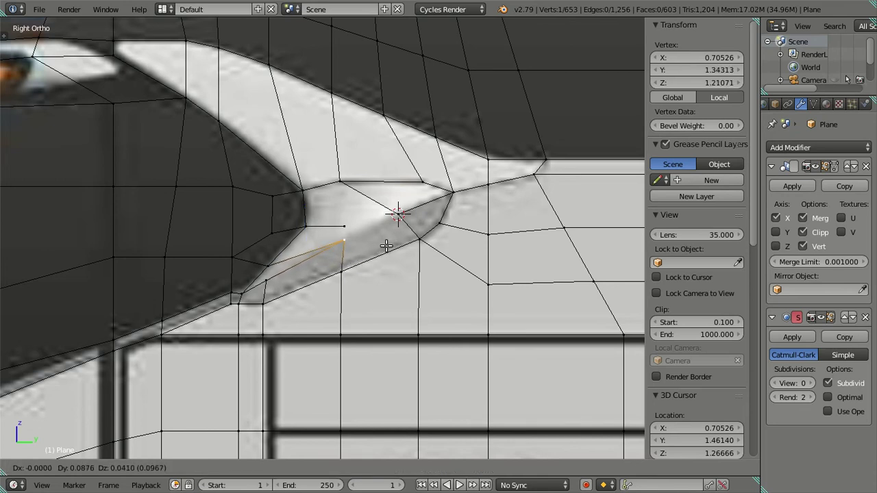
left_click(372, 251)
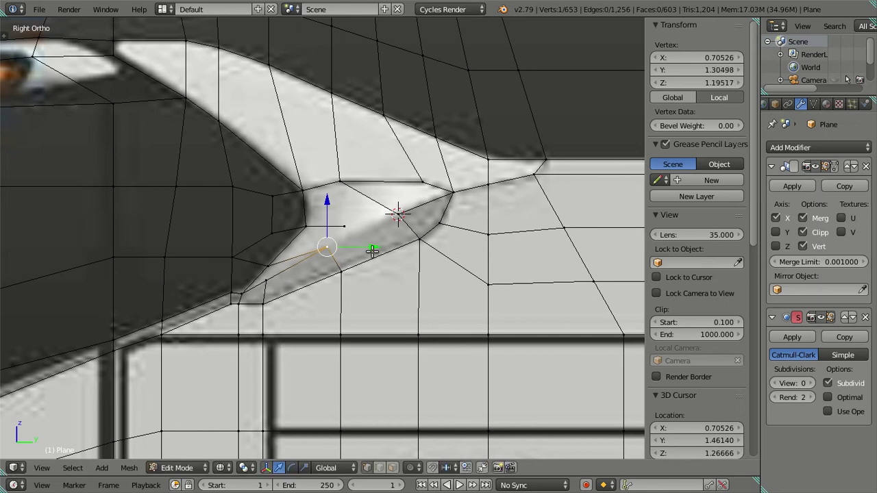
left_click(387, 221, "alt")
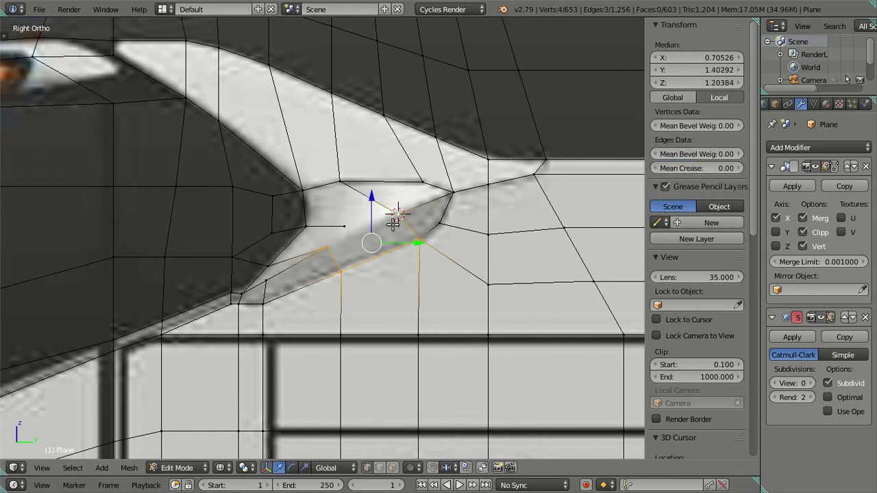
key("a")
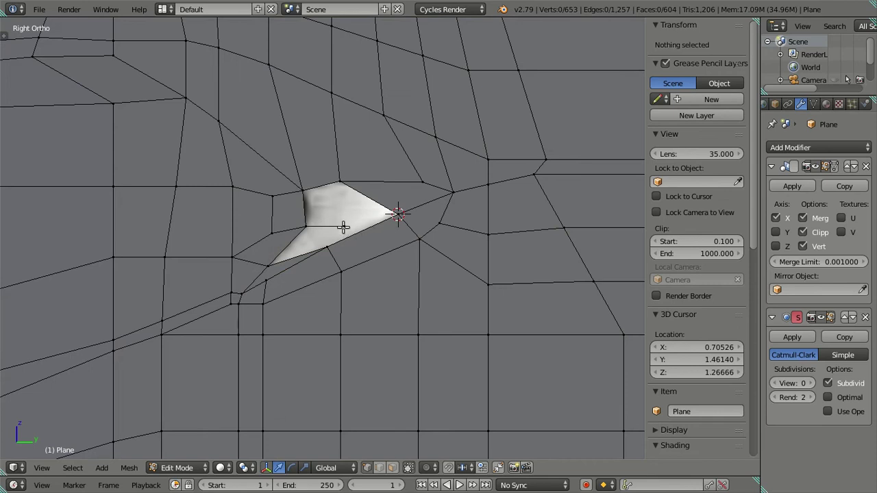
Move the intake wedge tip vertex along Z then Y, to Y 1.33027, Z 1.26524
right_click(344, 224)
key("g")
key("z")
left_click(341, 186)
key("g")
key("y")
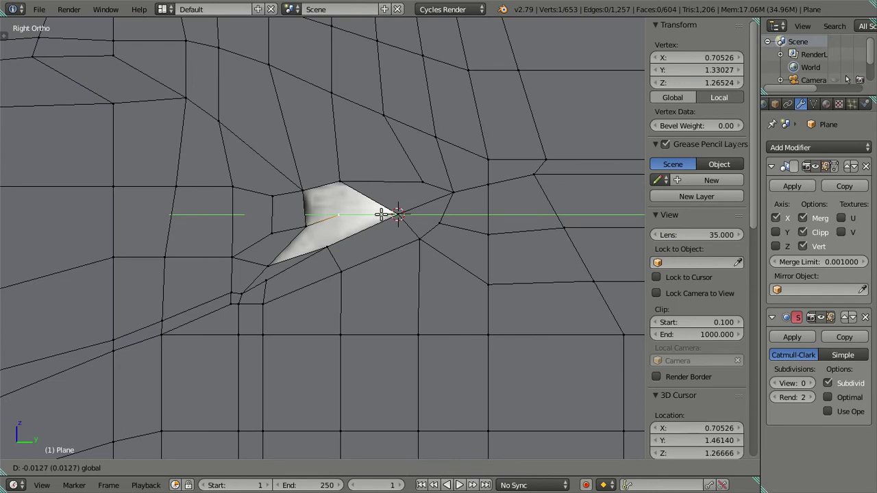
left_click(381, 215)
key("z")
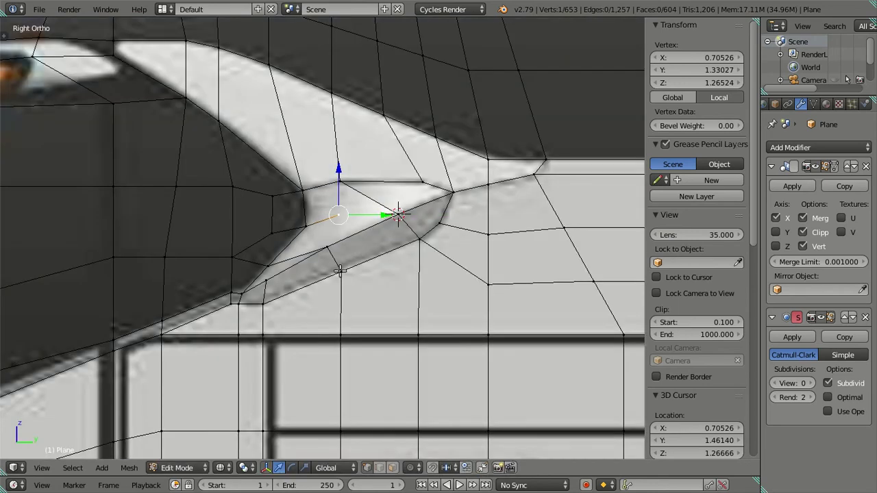
middle_click_drag(337, 270, 344, 253, "shift")
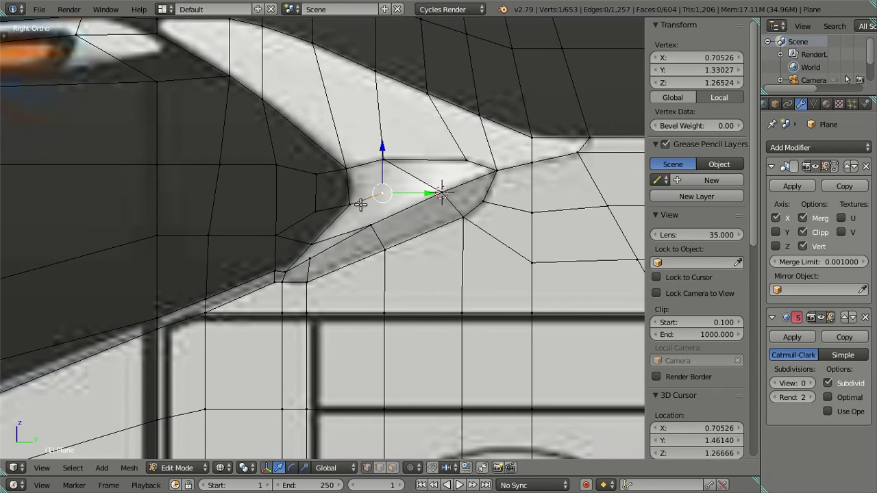
scroll(361, 204, "down", 3)
scroll(361, 204, "down", 3)
scroll(340, 274, "up", 4)
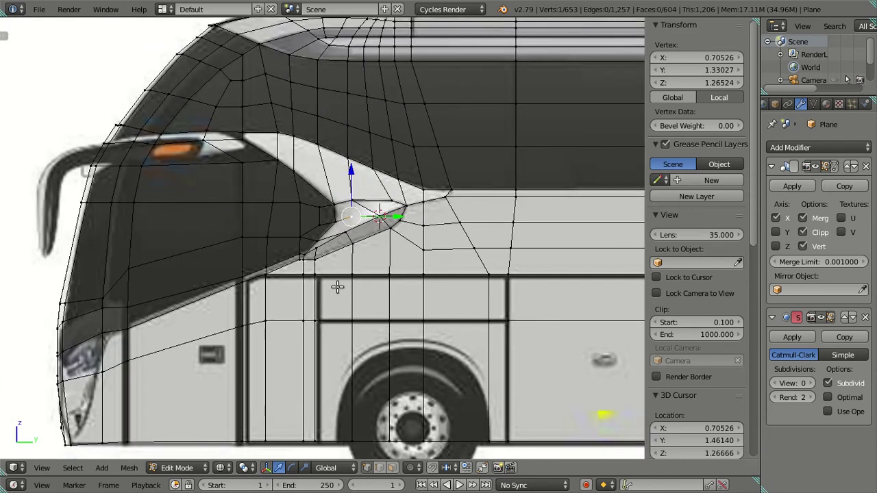
scroll(337, 286, "up", 2)
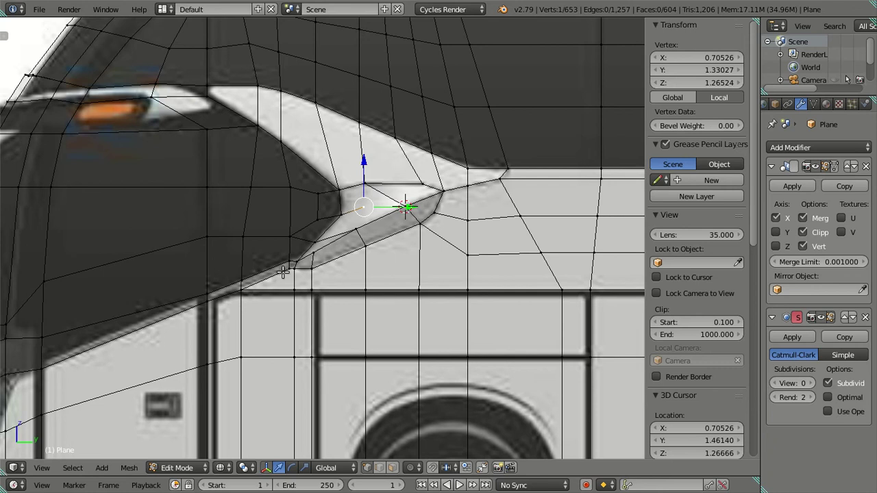
scroll(284, 272, "up", 1)
scroll(282, 272, "up", 1)
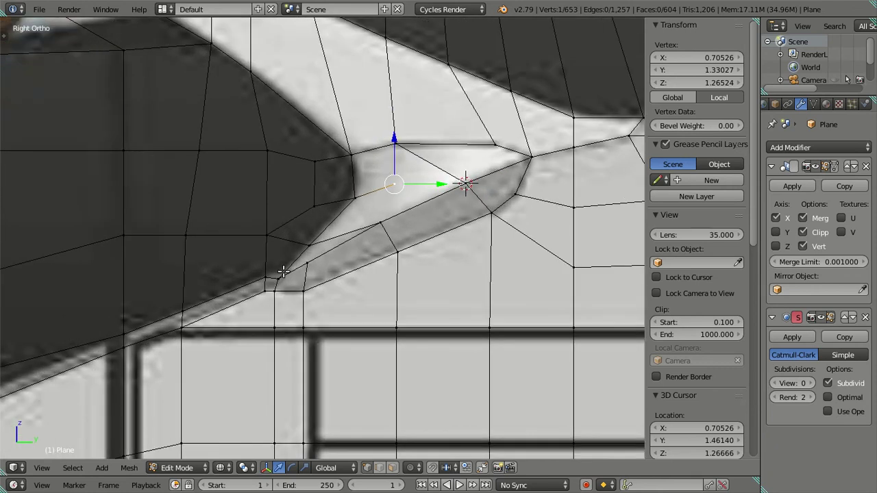
scroll(265, 280, "up", 1)
scroll(281, 274, "up", 1)
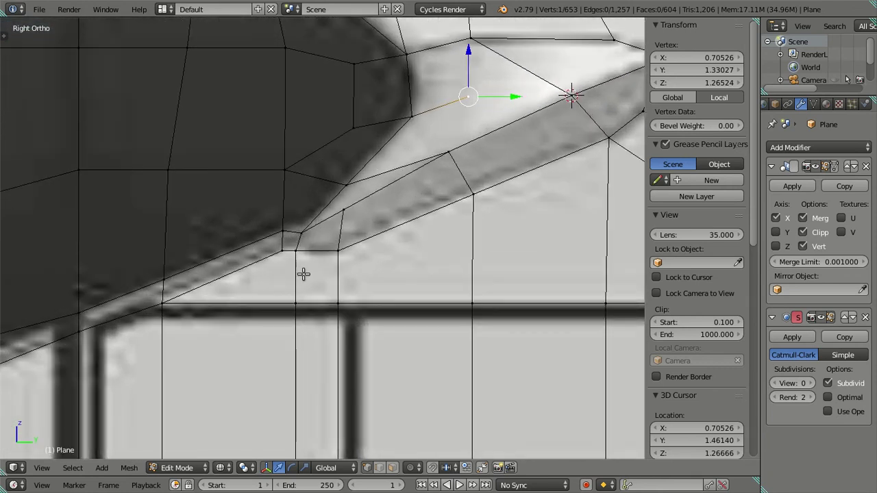
scroll(297, 268, "down", 1)
scroll(298, 268, "down", 1)
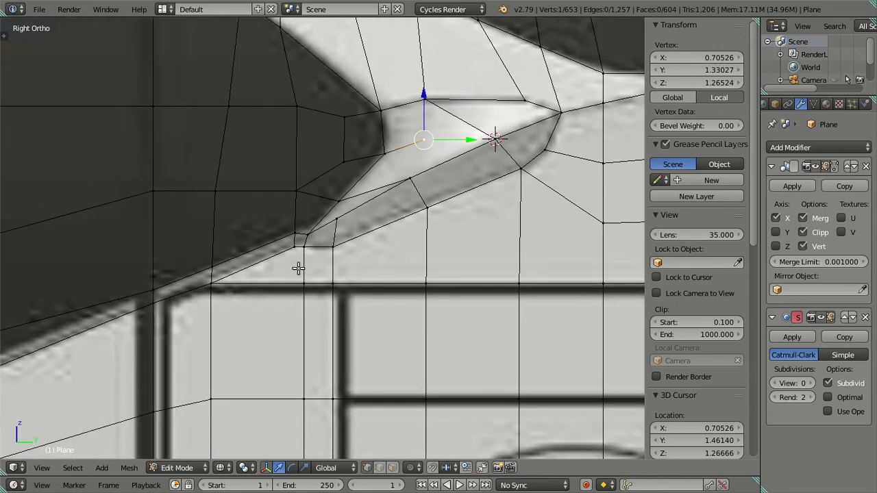
scroll(296, 259, "down", 3)
scroll(308, 261, "down", 4)
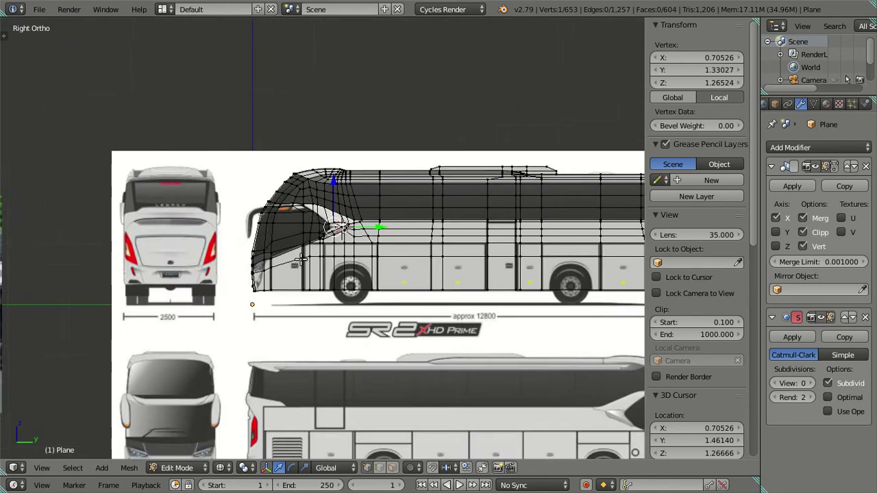
scroll(356, 267, "down", 4)
scroll(388, 272, "down", 2)
scroll(370, 287, "up", 2)
scroll(343, 281, "up", 4)
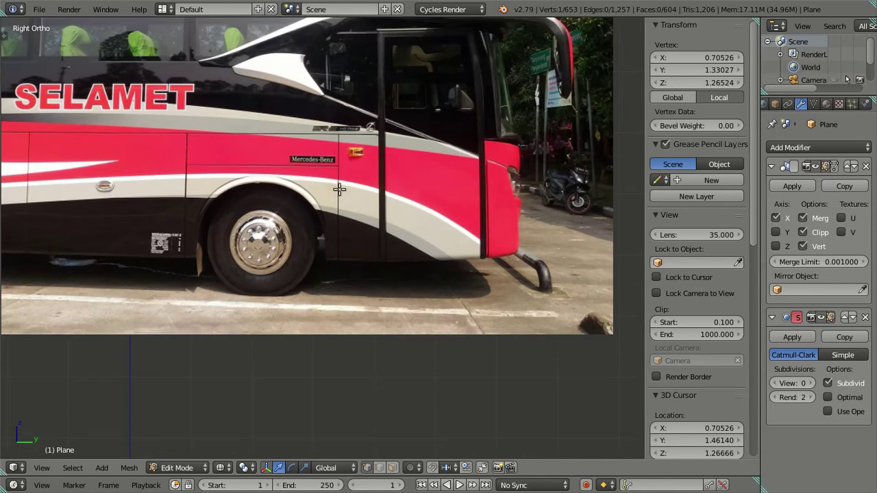
scroll(329, 278, "up", 1)
scroll(326, 276, "up", 3)
scroll(301, 220, "down", 10)
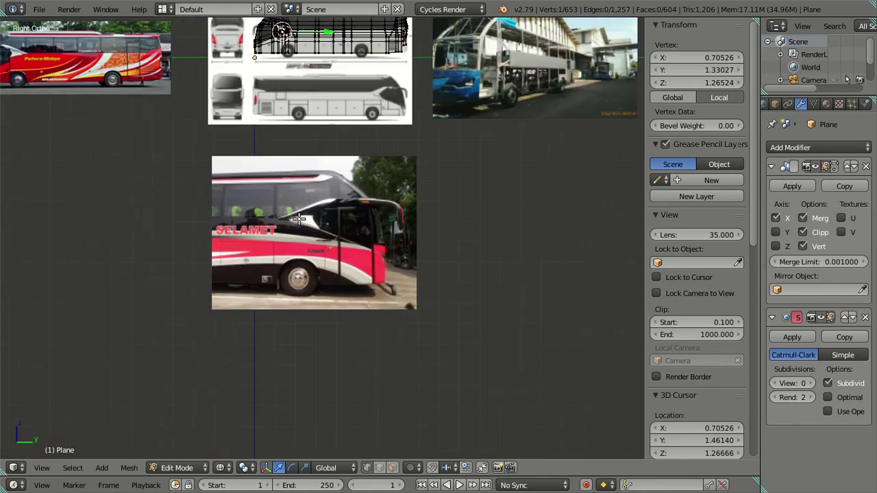
scroll(188, 138, "up", 1)
middle_click_drag(188, 138, 363, 217, "shift")
scroll(214, 166, "up", 4)
middle_click_drag(214, 166, 370, 239, "shift")
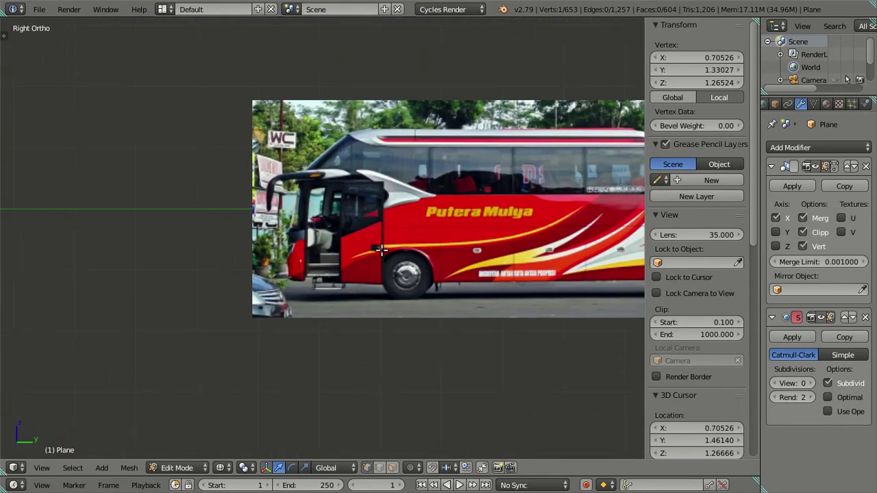
scroll(387, 248, "up", 4)
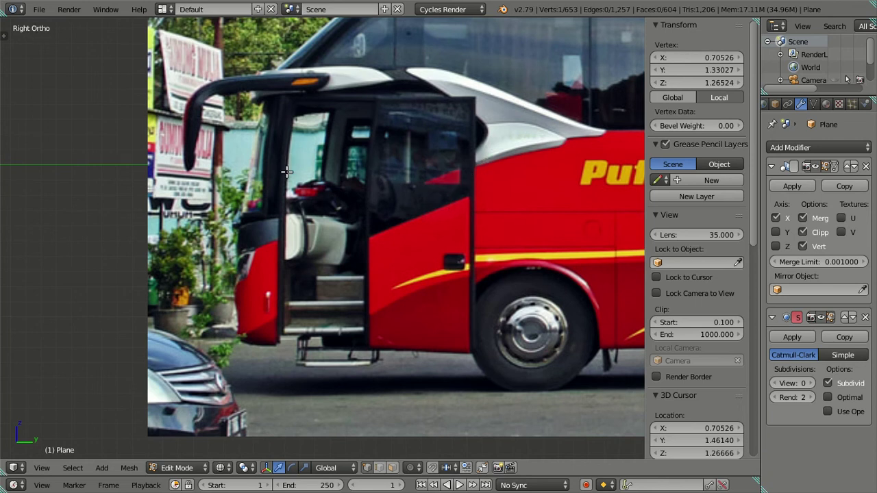
scroll(294, 179, "down", 6)
scroll(422, 207, "up", 3)
scroll(438, 226, "up", 4)
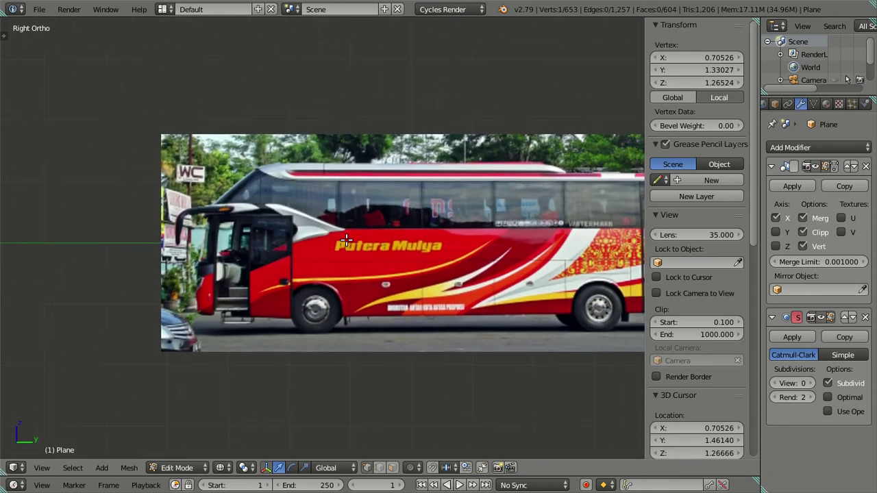
scroll(411, 233, "up", 3)
scroll(352, 215, "down", 6)
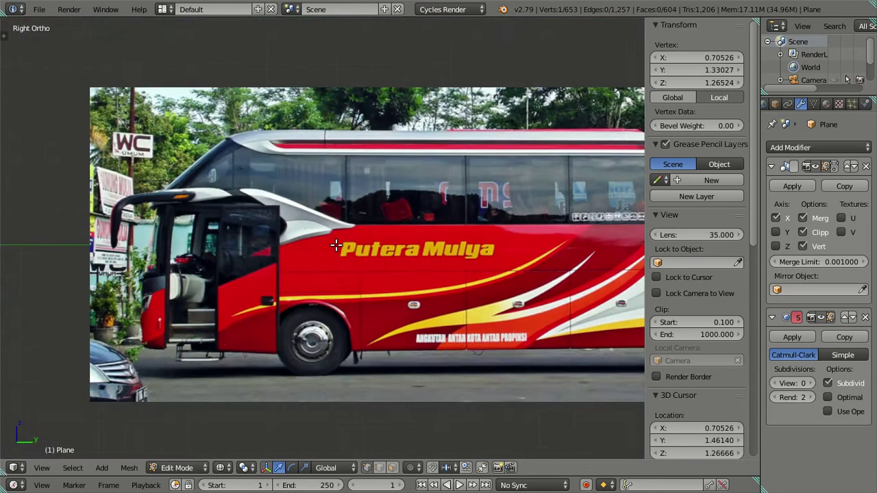
scroll(352, 215, "down", 3)
middle_click_drag(352, 215, 88, 219, "shift")
scroll(88, 219, "up", 1)
scroll(150, 266, "up", 3)
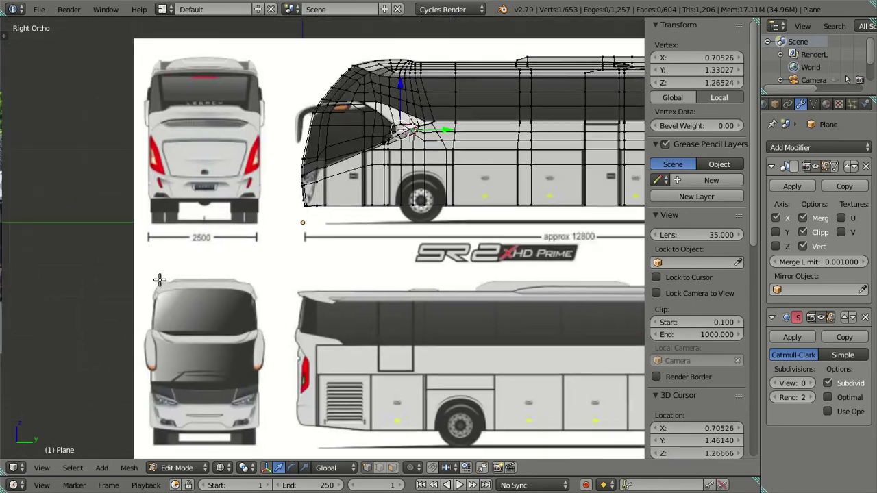
scroll(151, 266, "up", 3)
Adjust the height of the window-sill vertex at the cab corner
scroll(151, 266, "up", 2)
middle_click_drag(151, 266, 356, 268, "shift")
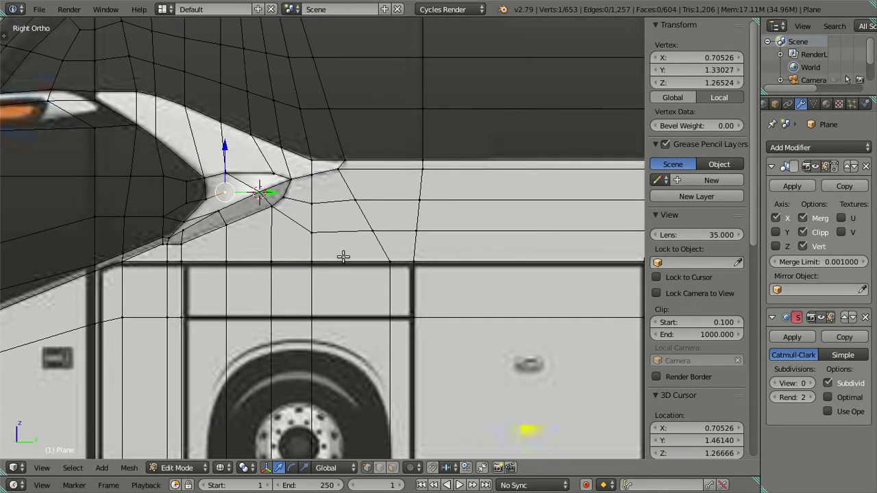
key("a")
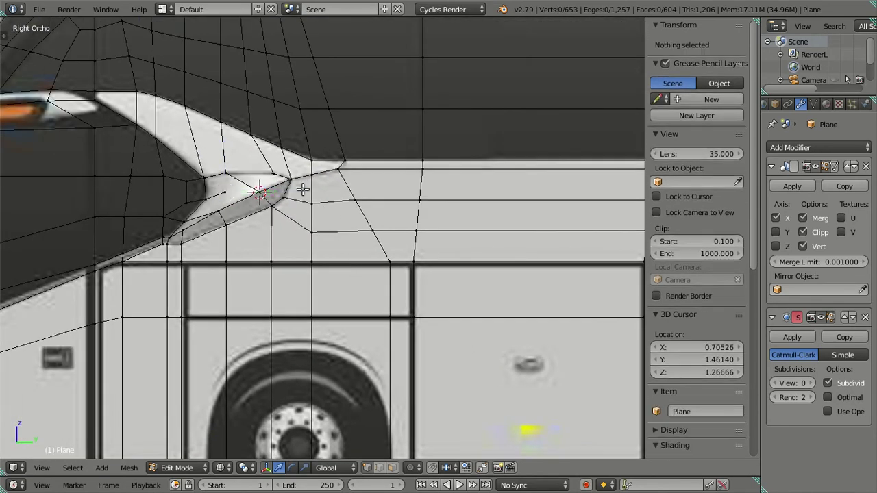
right_click(337, 167)
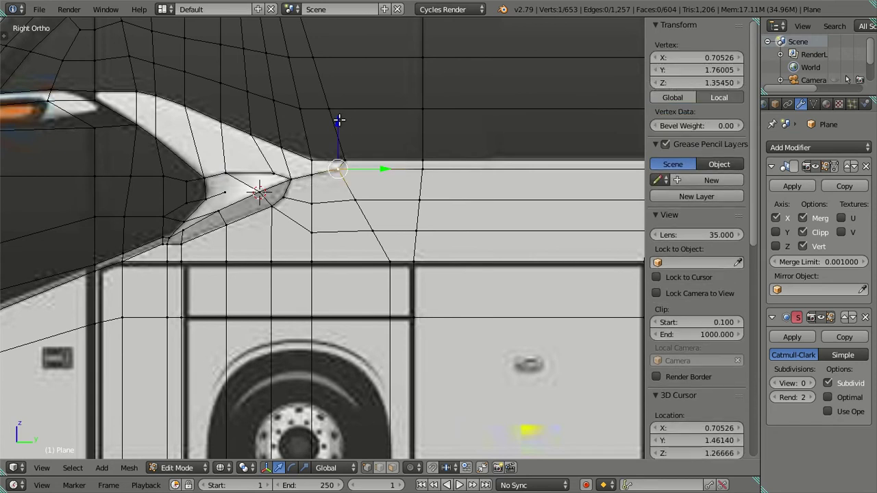
left_click_drag(339, 120, 342, 122)
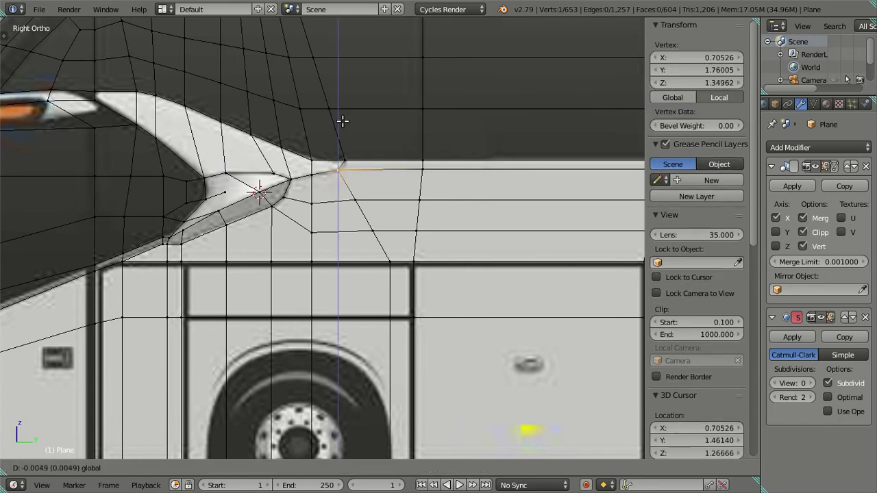
left_click(342, 121)
key("a")
Toggle wireframe to check the mesh shape against the blueprint around the intake
mouse_move(299, 167)
middle_mouse_down("shift")
mouse_move(376, 157)
mouse_move(337, 163)
middle_mouse_up("shift")
scroll(323, 167, "up", 1)
key("z")
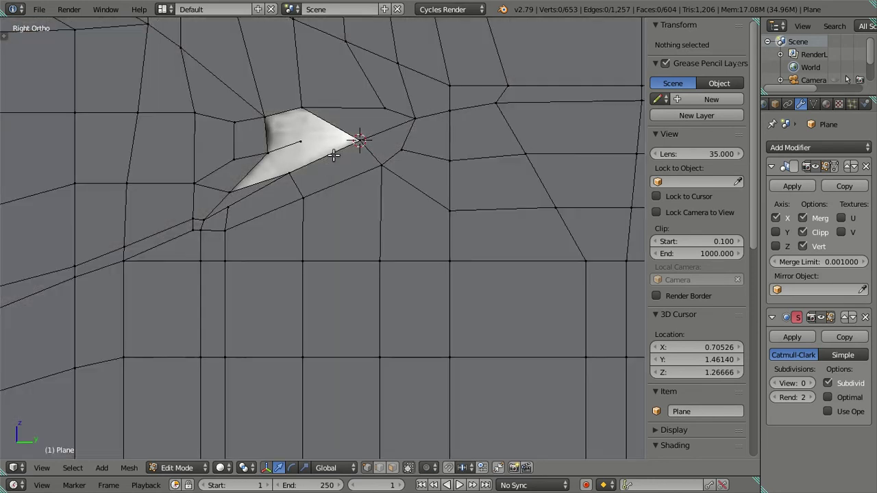
key("z")
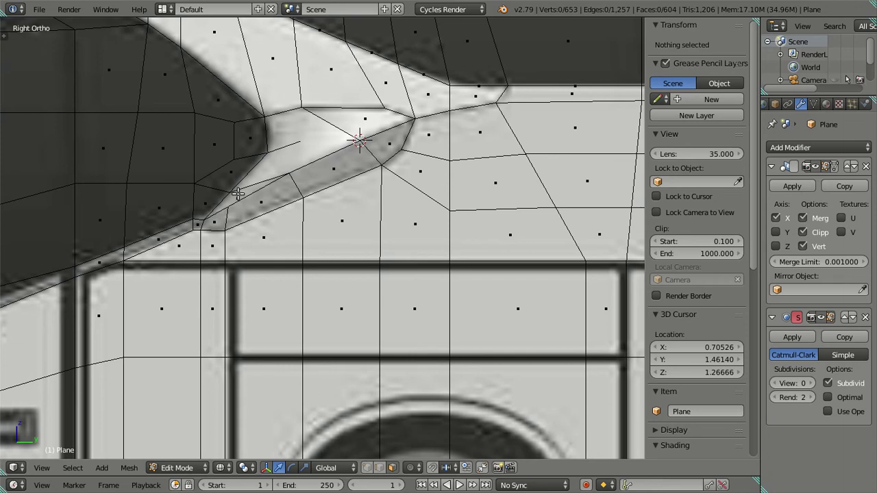
right_click(237, 194)
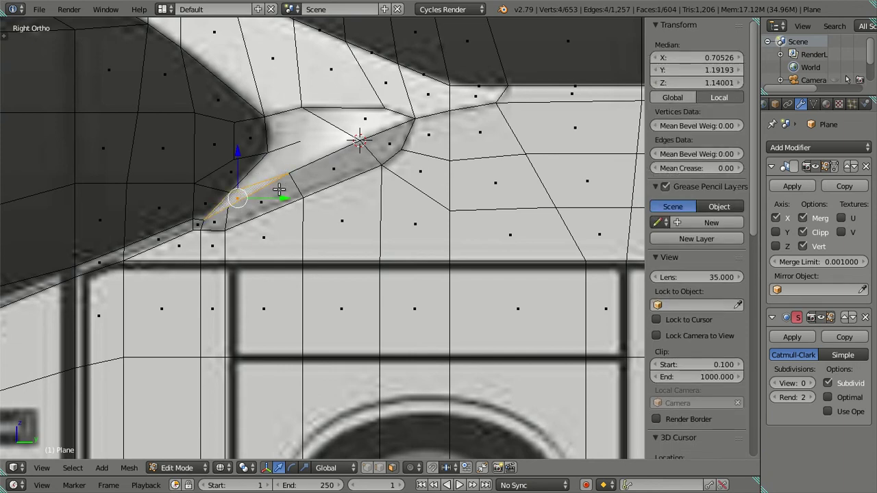
key("a")
key("ctrl+Tab")
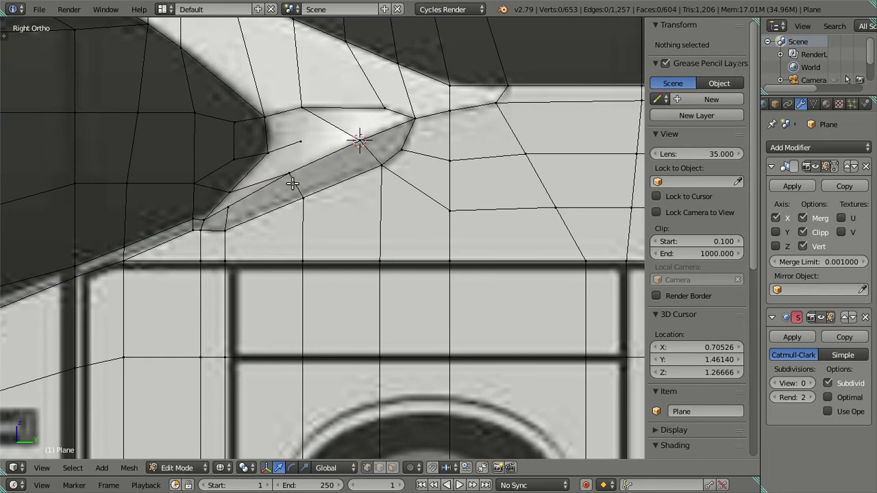
Slide the vertex where the sill line meets the cab along the Y axis
right_click(495, 103)
key("g")
left_click(294, 184)
key("ctrl+z")
key("g")
key("y")
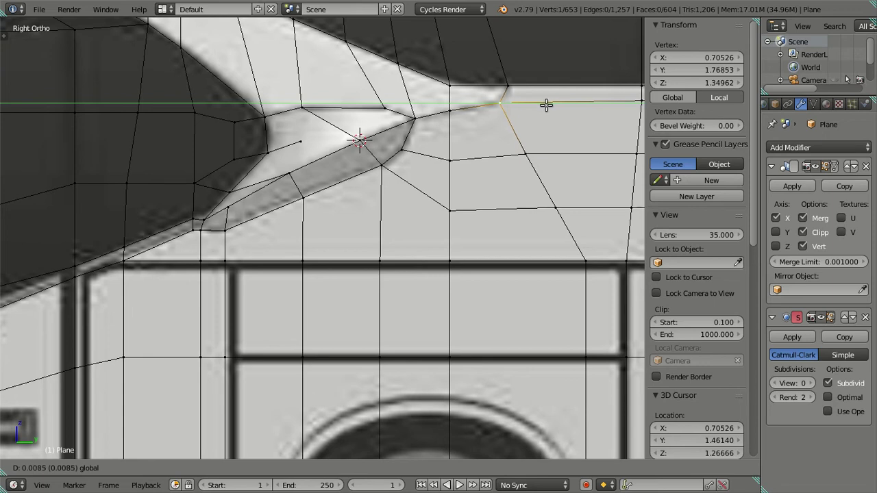
left_click(542, 104)
key("a")
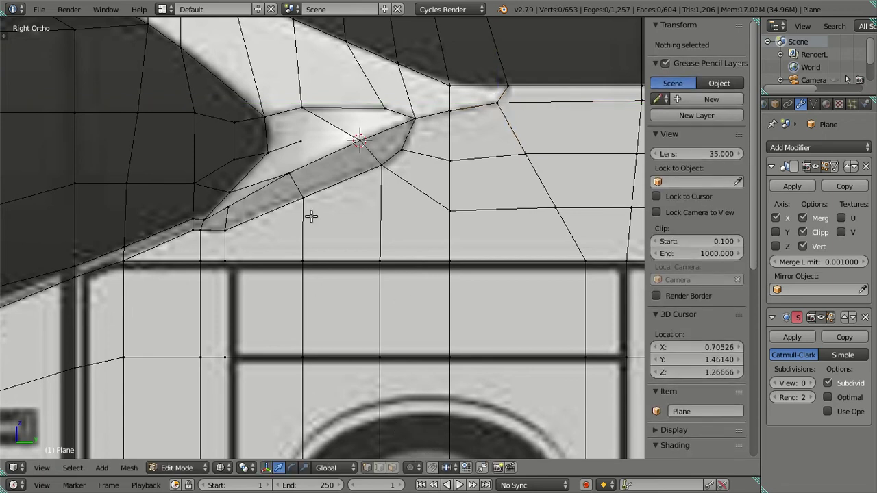
Delete the stray edge near the air-intake tip
right_click(266, 150)
key("x")
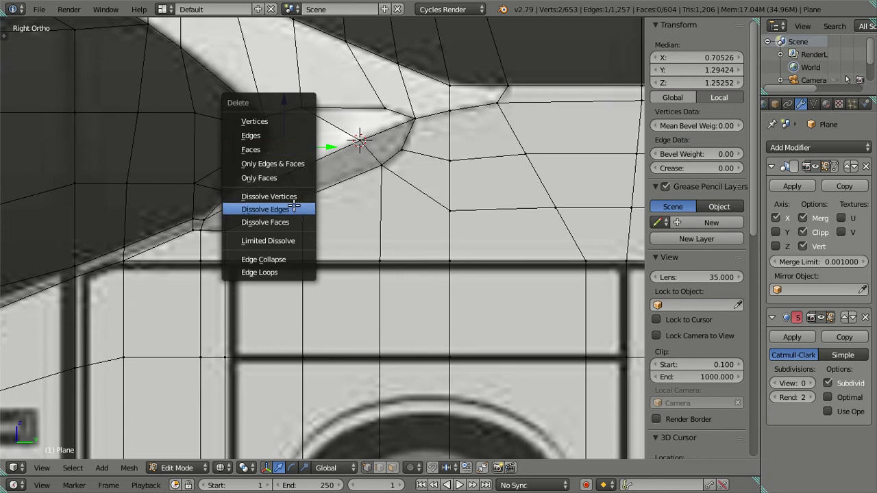
left_click(293, 209)
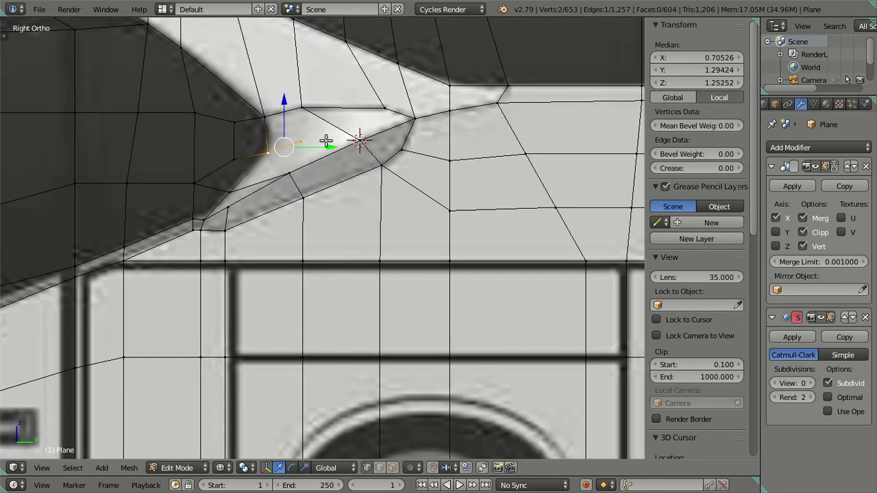
key("x")
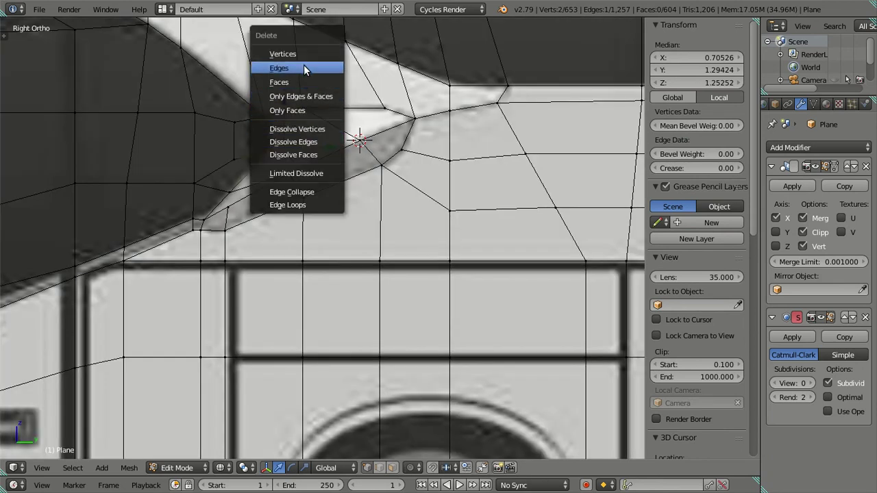
left_click(304, 64)
Delete the six thin intake faces, leaving an open hole at 649 vertices and 598 faces
left_click(392, 467)
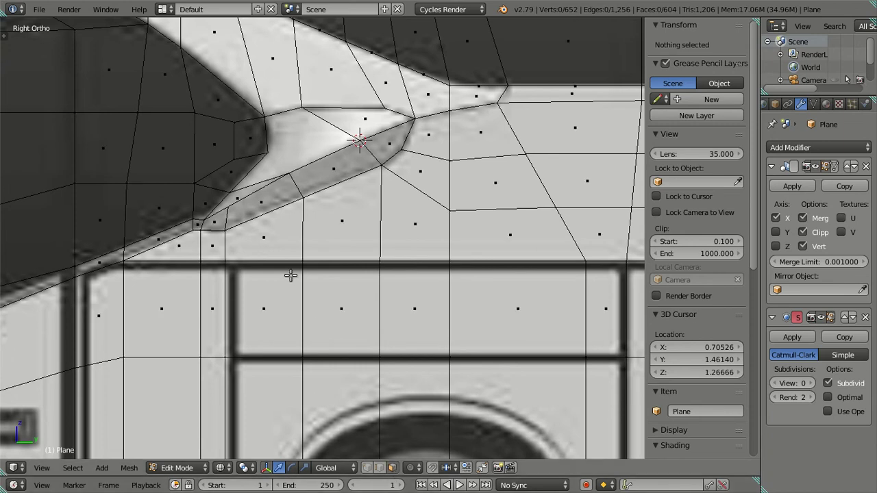
right_click(224, 226)
right_click(378, 146, "ctrl")
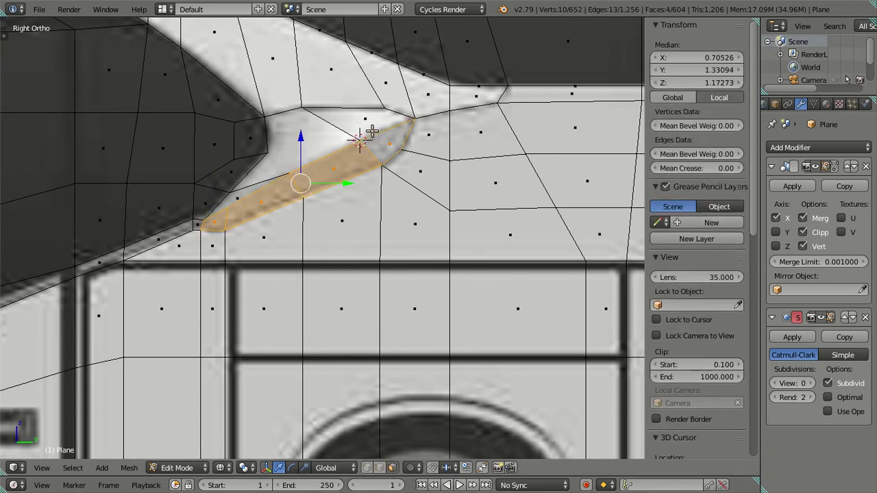
right_click(361, 134, "shift")
key("x")
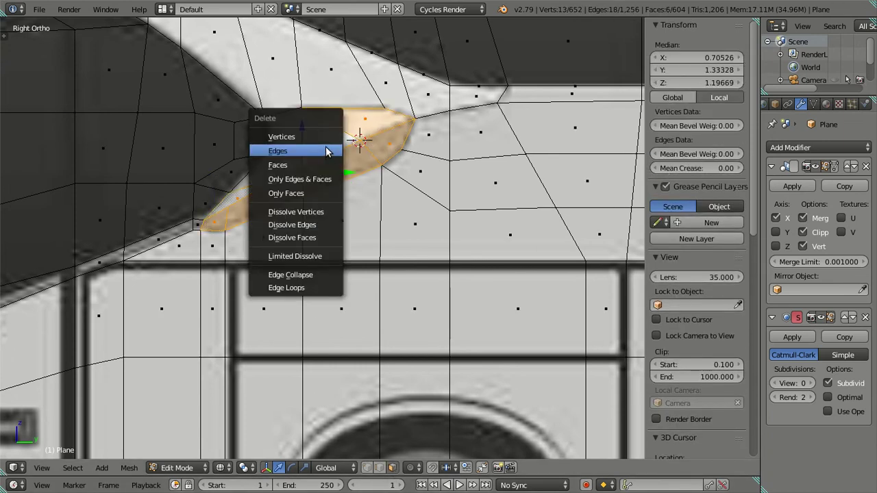
left_click(327, 148)
key("ctrl+z")
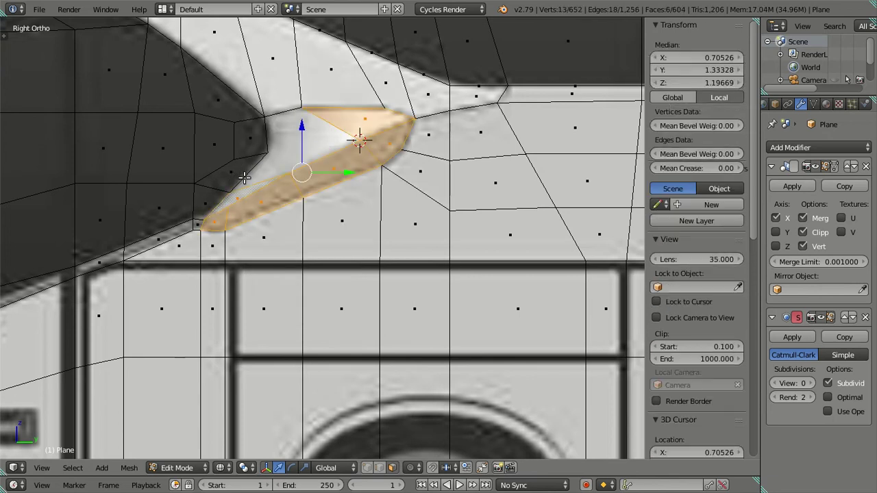
key("x")
left_click(260, 193)
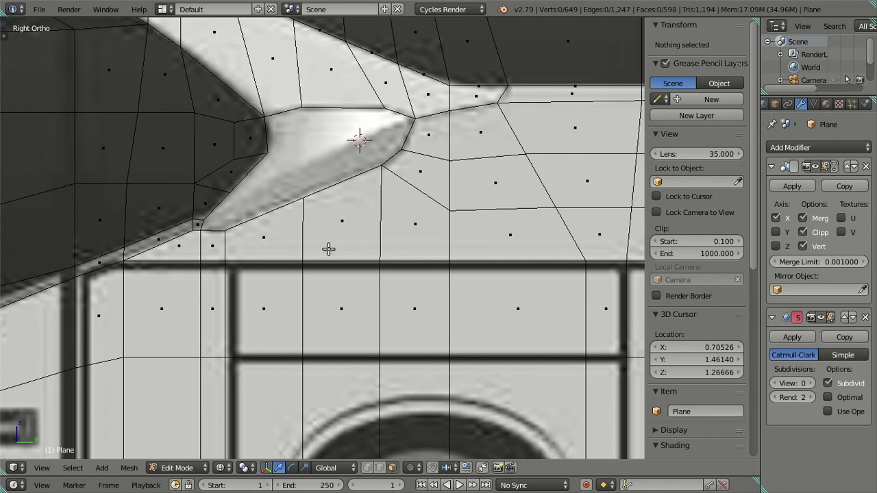
Extrude a border edge of the hole inward and rotate it into place
scroll(333, 240, "up", 2)
left_click(380, 467)
left_click(378, 222)
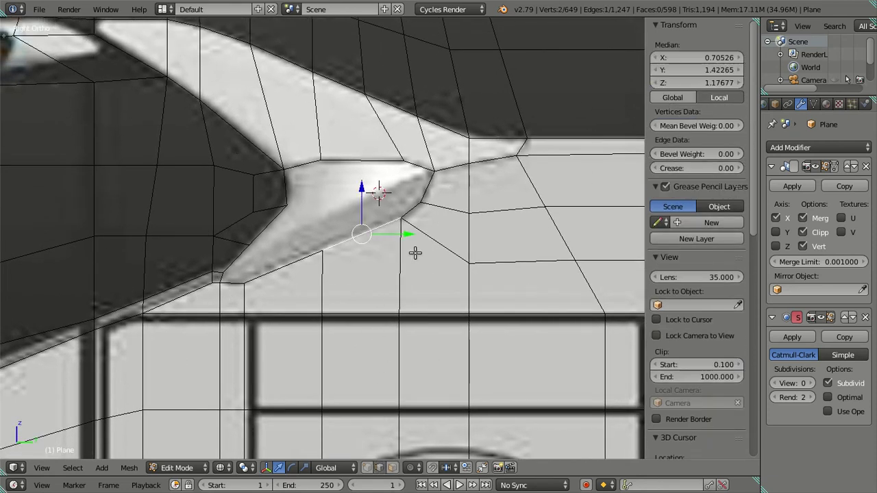
key("e")
left_click(392, 226)
key("r")
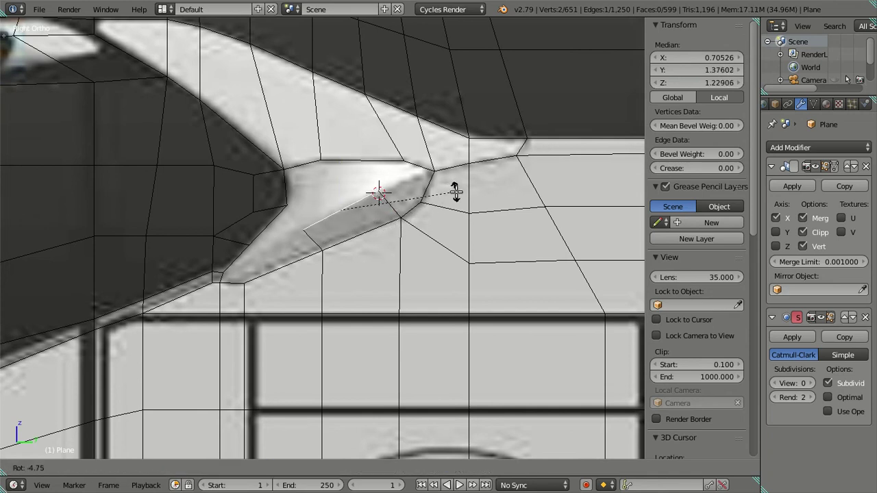
left_click(457, 194)
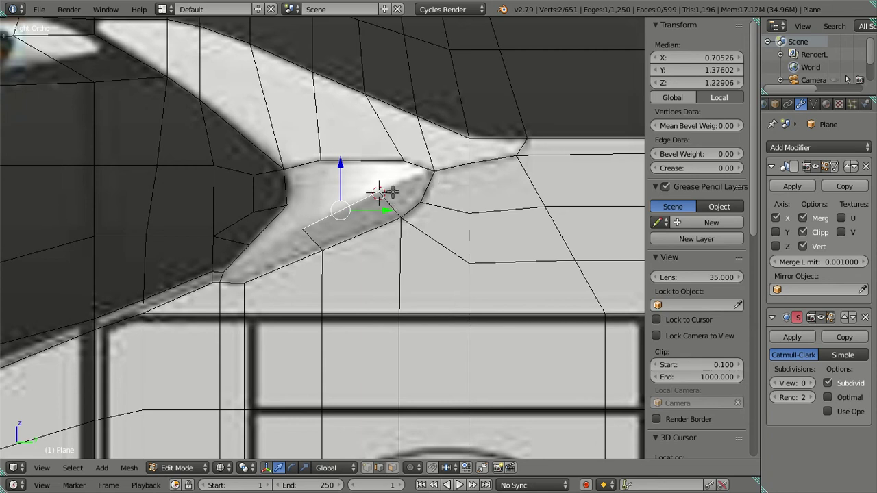
Select the opening's border edges and fill them with a new face
right_click(383, 195)
right_click(427, 190, "ctrl")
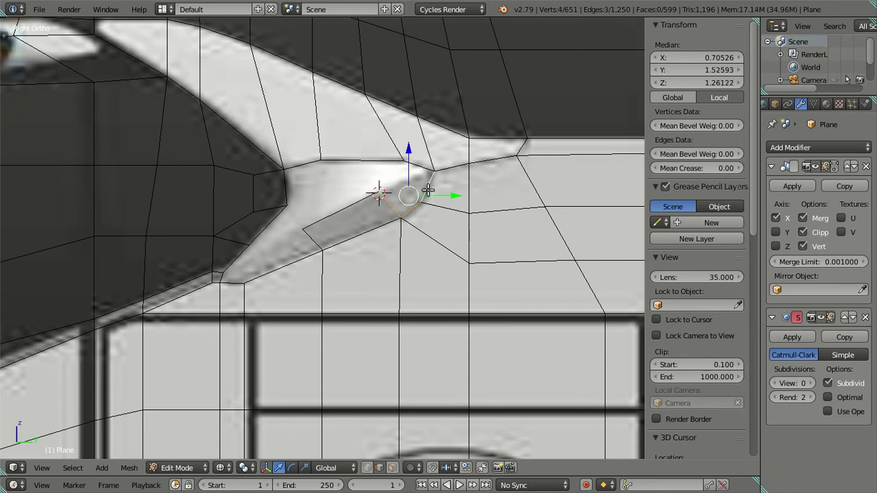
key("a")
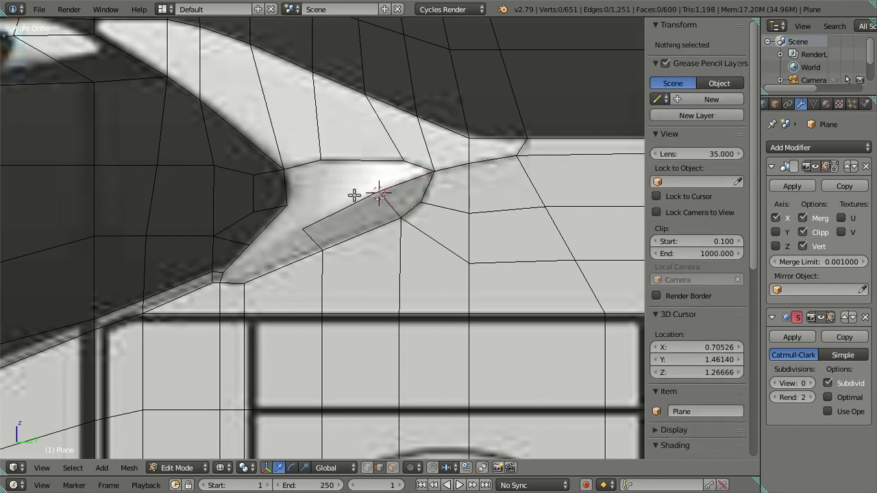
right_click(363, 163)
right_click(394, 182, "ctrl")
key("f")
key("s")
key("Escape")
key("a")
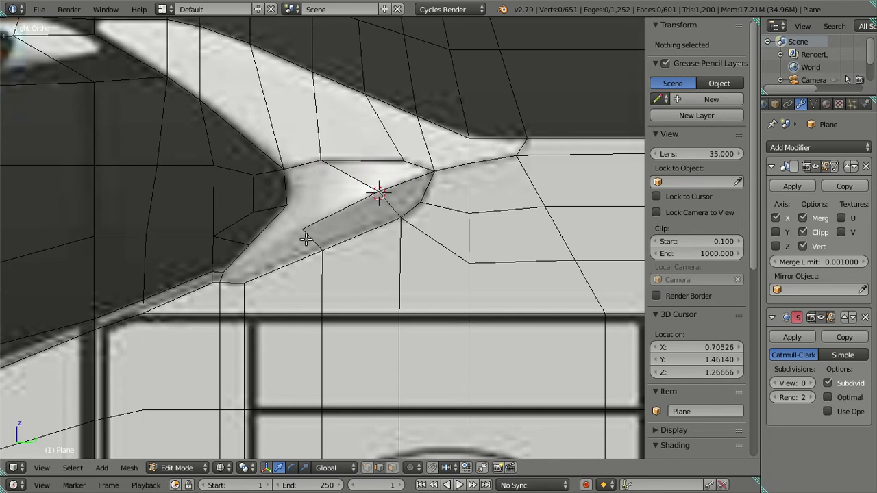
Reposition the vertex at the end of the new edge
left_click(365, 468)
right_click(300, 237)
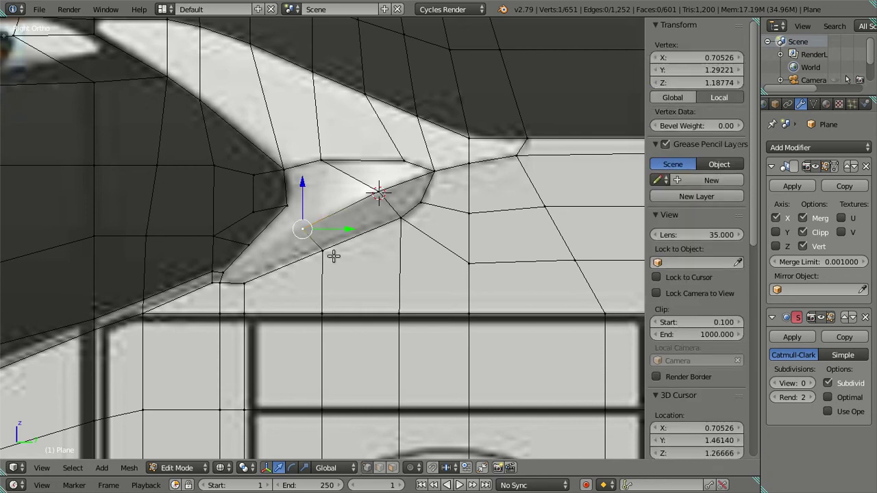
key("g")
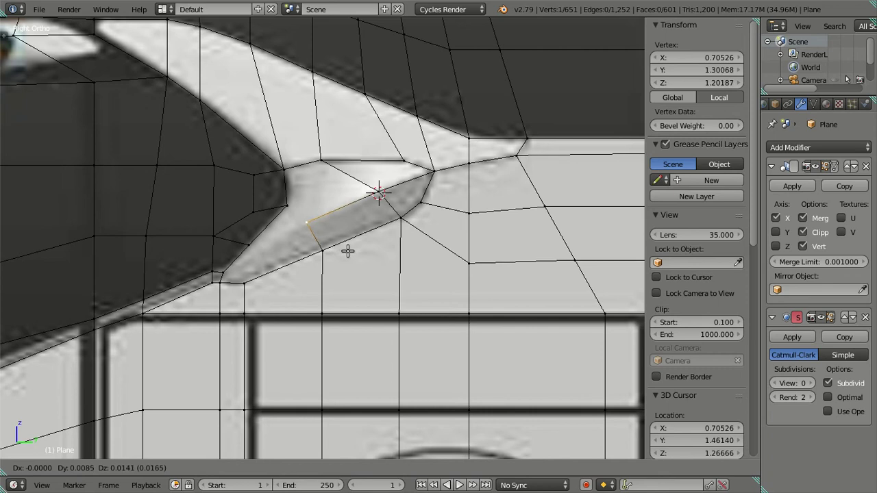
left_click(348, 250)
key("a")
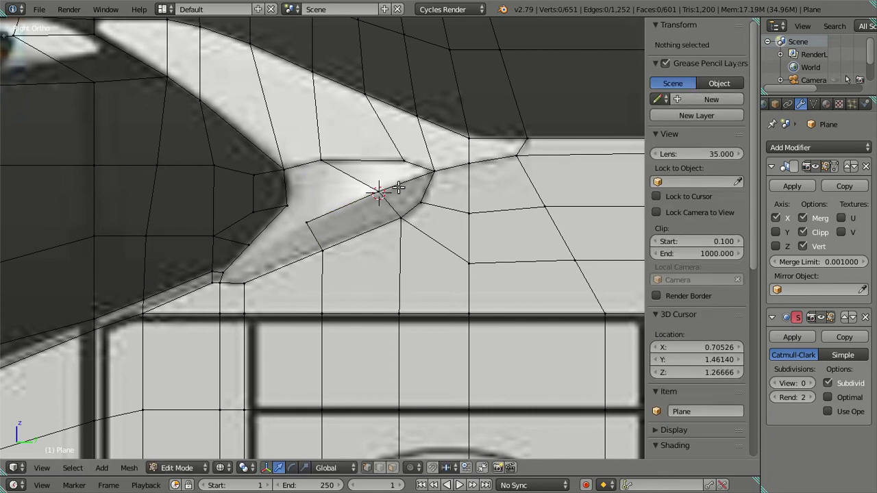
key("ctrl+r")
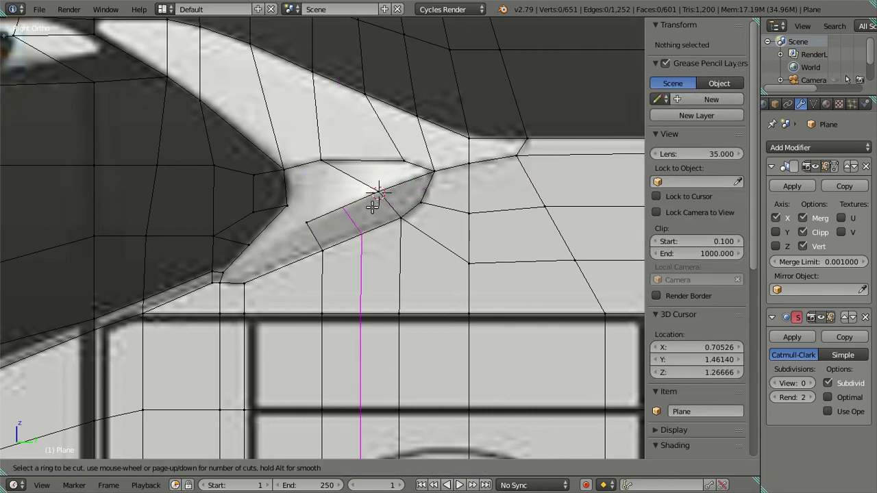
key("Escape")
Extrude a new vertex and edge from the intake's inner corner and place it
middle_click_drag(288, 269, 325, 256, "shift")
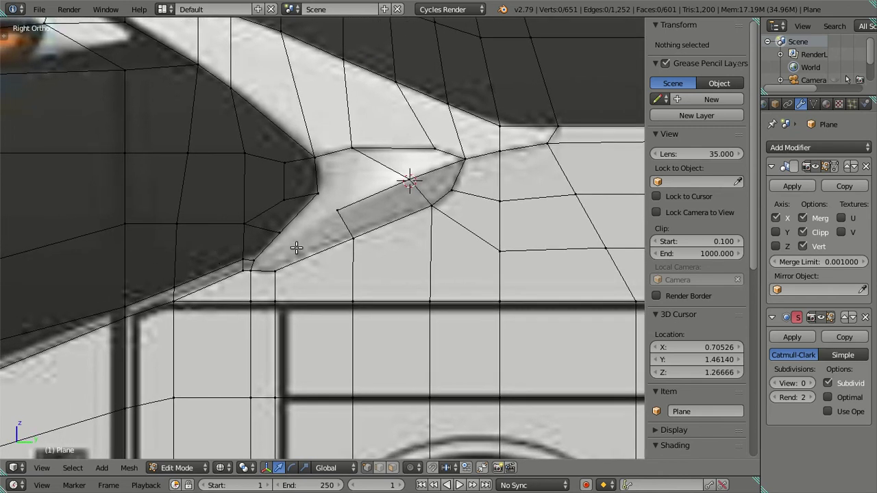
right_click(278, 232)
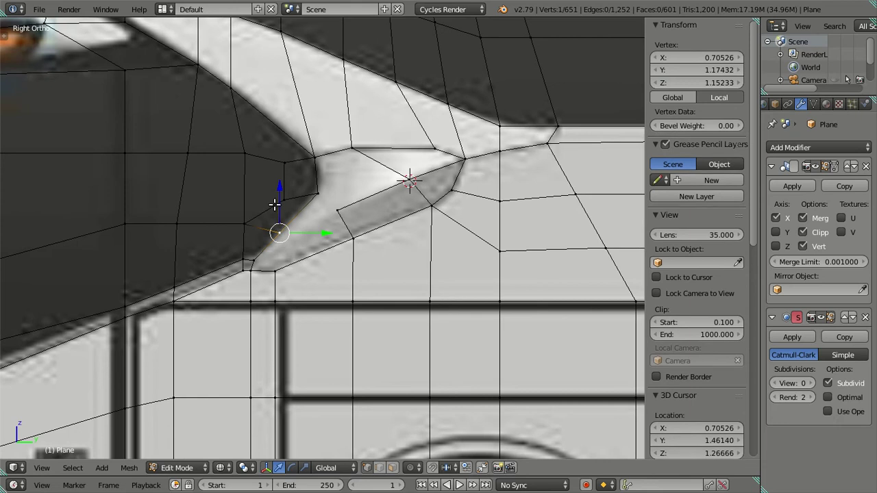
key("a")
right_click(316, 195)
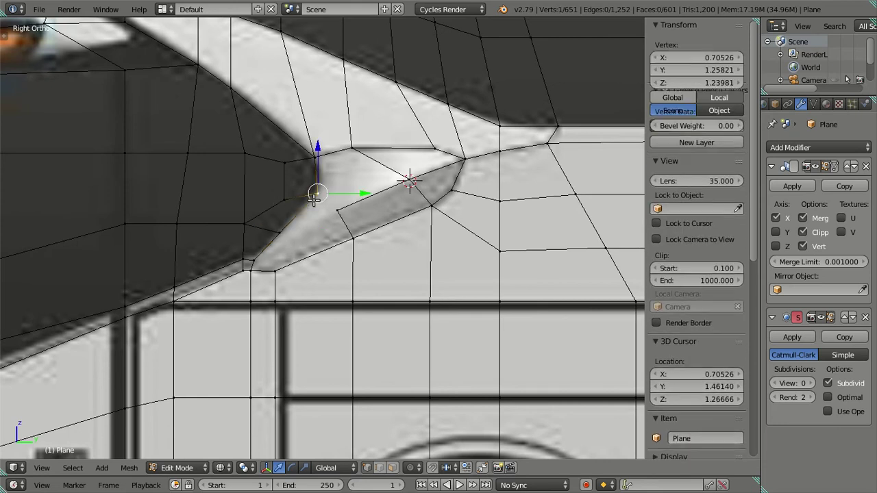
right_click(284, 225, "ctrl")
key("g")
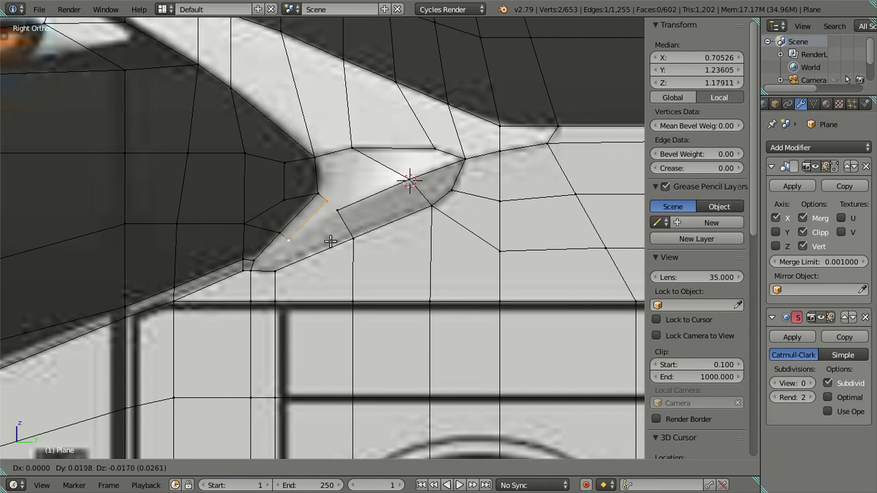
left_click(329, 239)
Move the new vertex along Z and reposition another vertex of the new edge
key("g")
key("z")
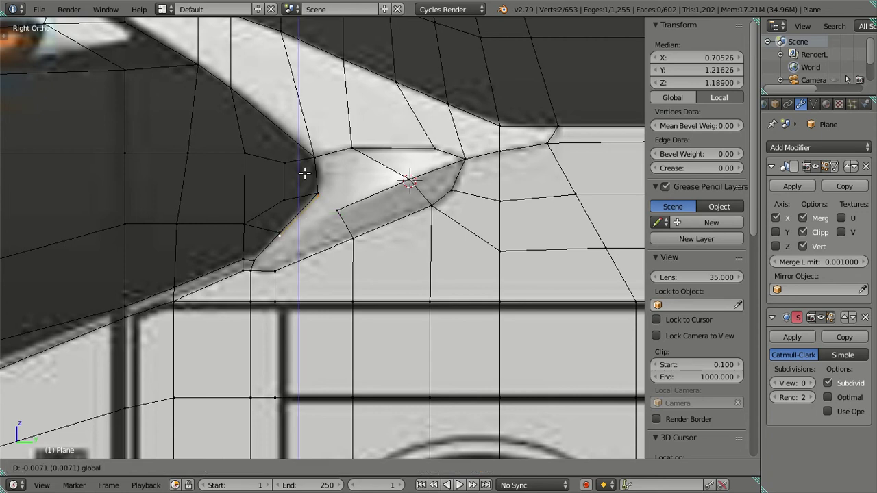
left_click(319, 184)
right_click(338, 209)
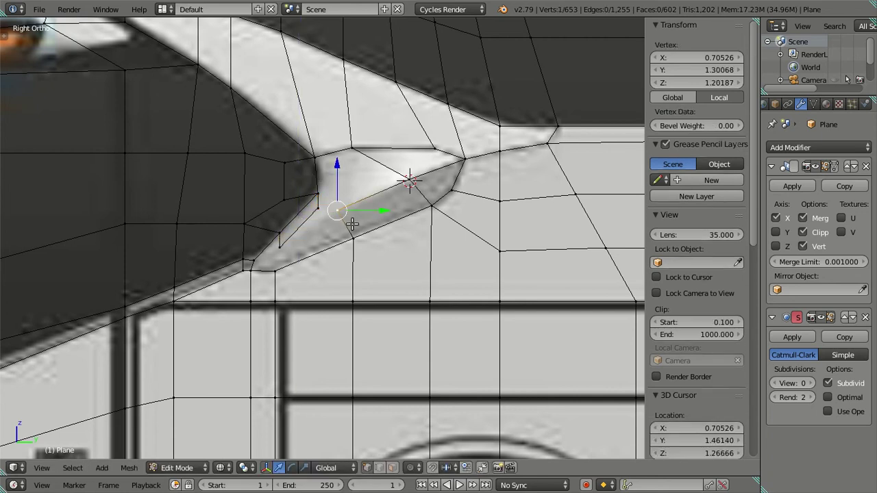
key("g")
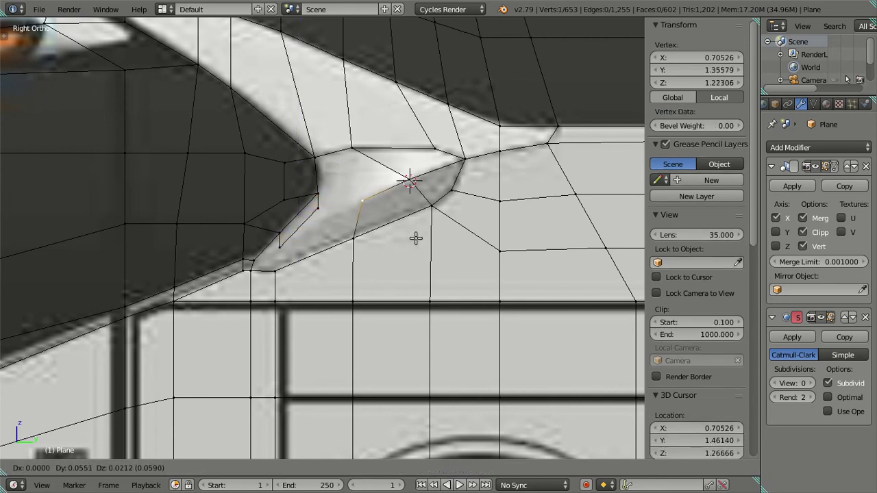
left_click(415, 238)
Move the remaining intake vertices, including the lower corner, onto the blueprint outline
right_click(319, 209)
key("g")
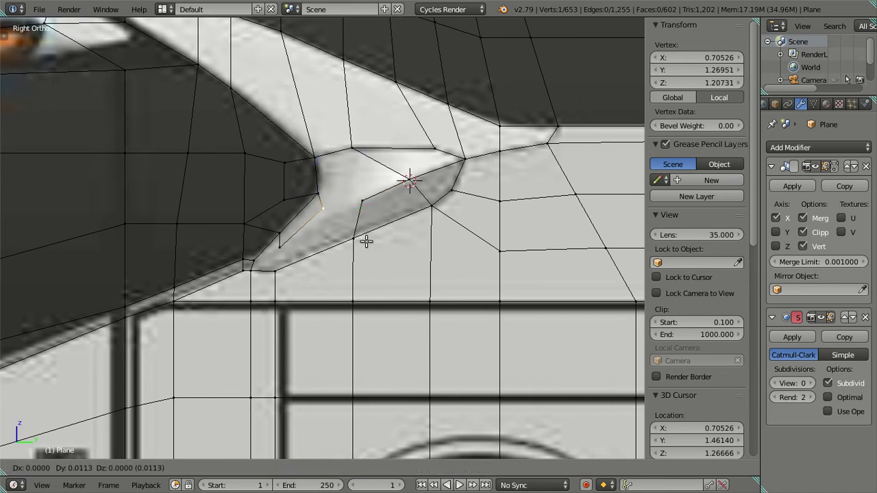
left_click(371, 247)
right_click(281, 246)
key("g")
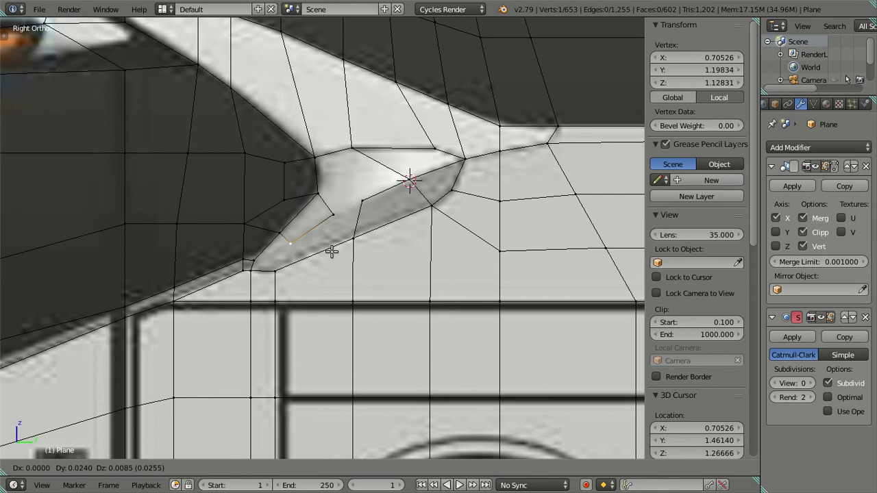
left_click(330, 246)
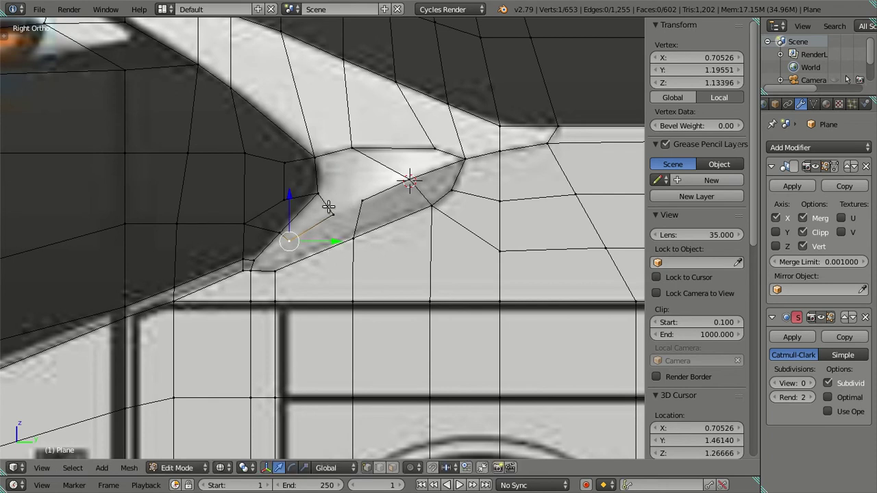
key("a")
right_click(333, 213)
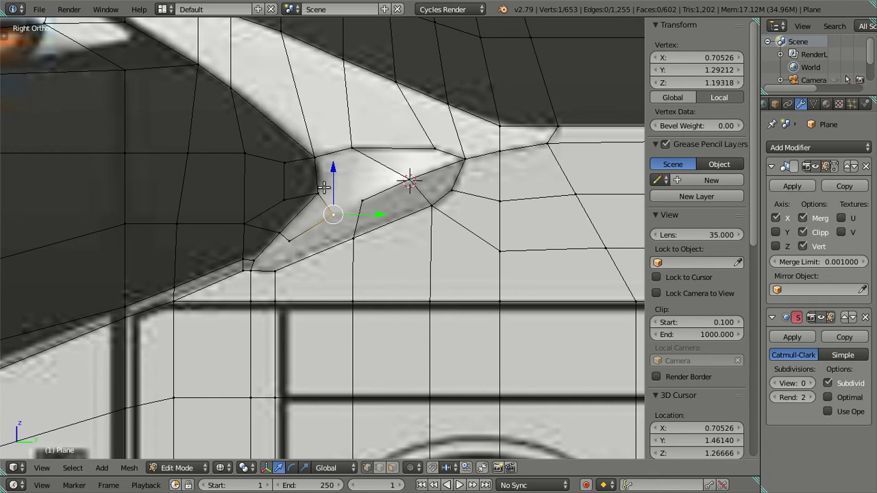
Add a centred edge loop across the front corner and slide its tip vertex along Y toward the window point
key("ctrl+r")
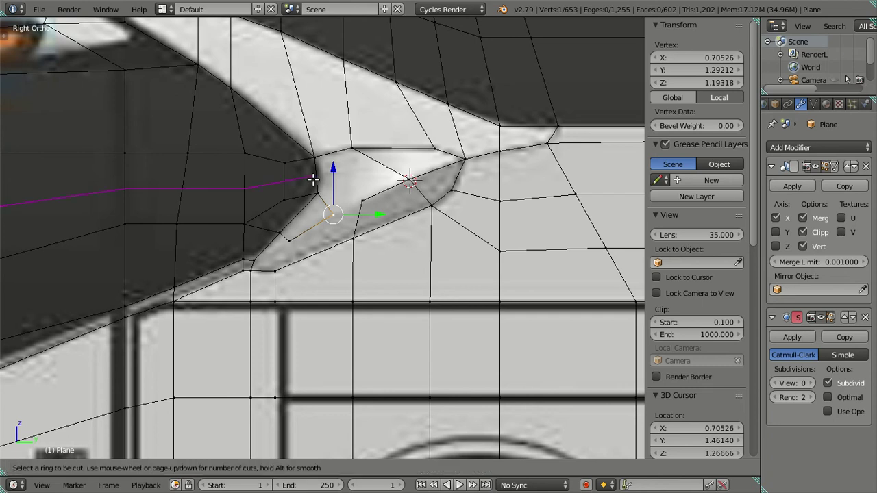
left_click(313, 180)
right_click(319, 183)
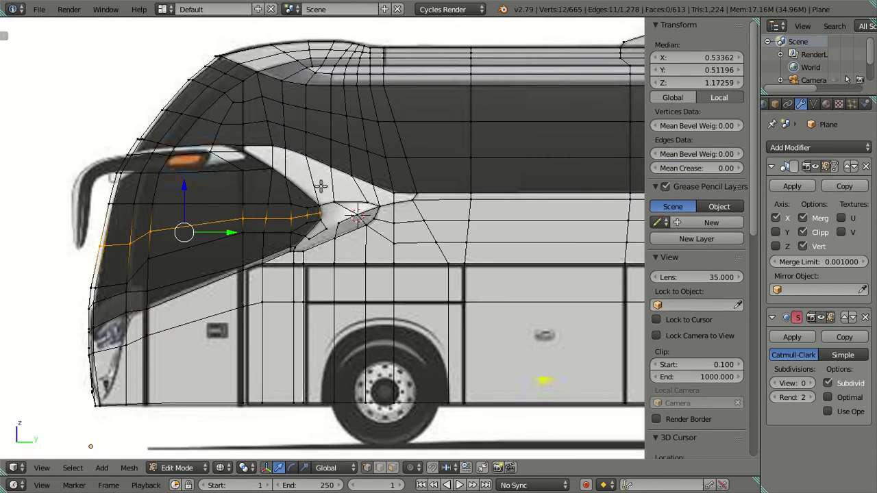
key("a")
right_click(318, 166)
left_click_drag(354, 163, 357, 164)
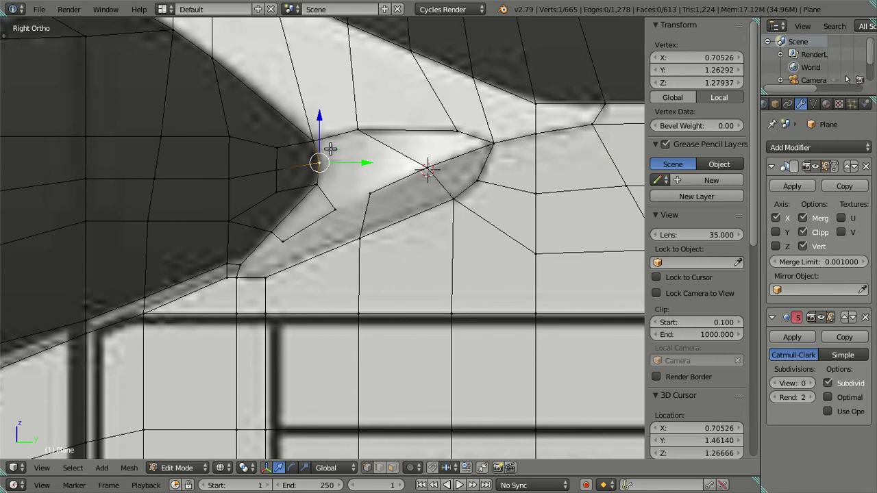
key("a")
Fill two new faces from the vertex paths around the gaps beside the window tip
right_click(378, 193)
right_click(327, 161, "ctrl")
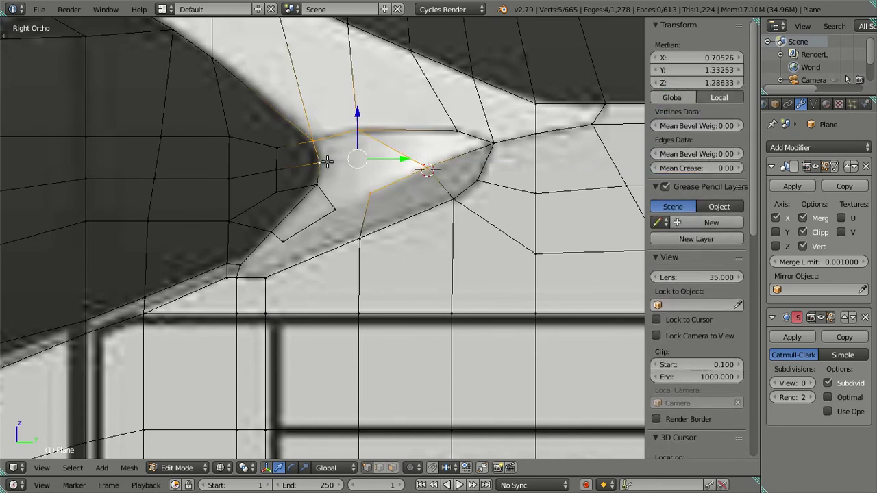
key("f")
right_click(343, 195)
right_click(361, 193, "ctrl")
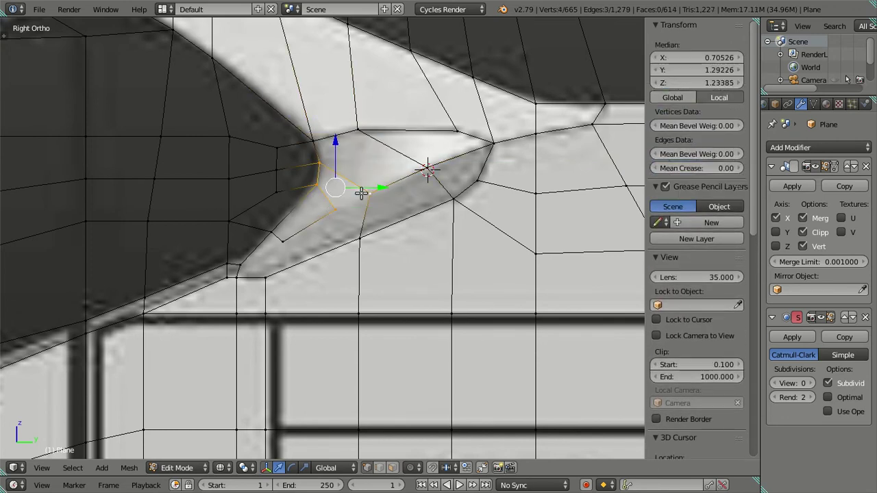
key("f")
key("a")
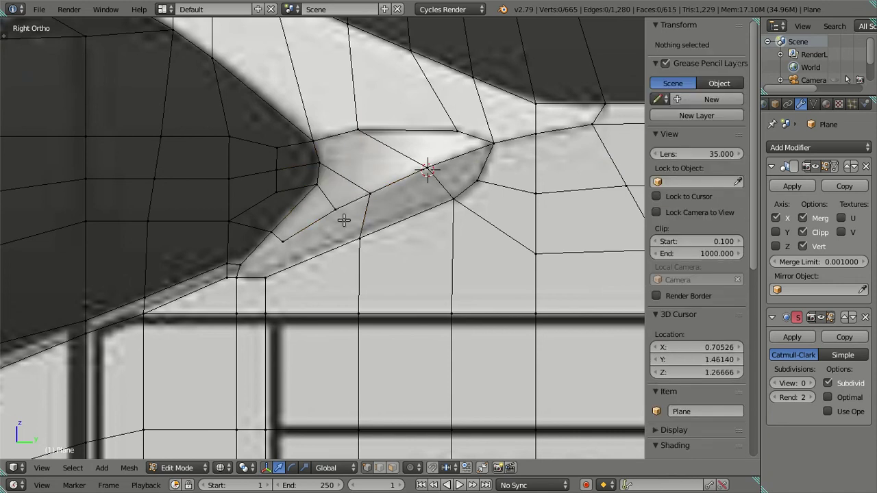
scroll(333, 217, "down", 3)
scroll(313, 252, "up", 4)
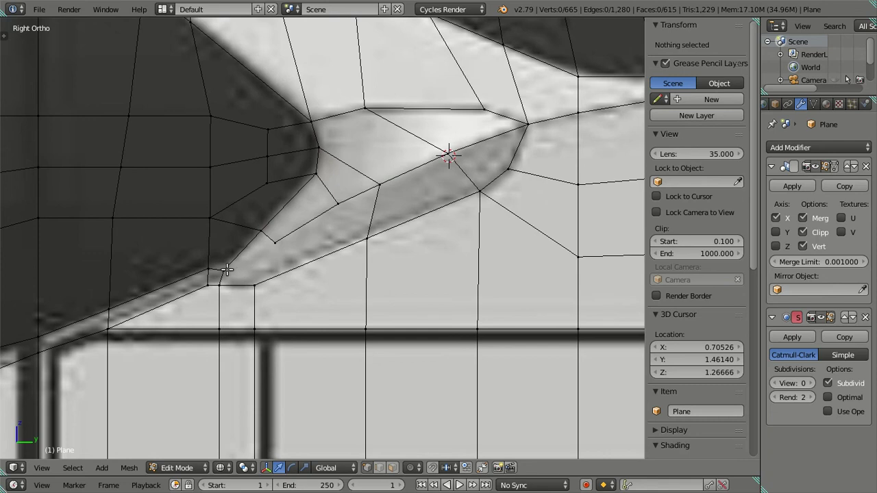
Merge the two vertices at the strip's lower end at last and dissolve the redundant vertex
right_click(222, 270)
key("e")
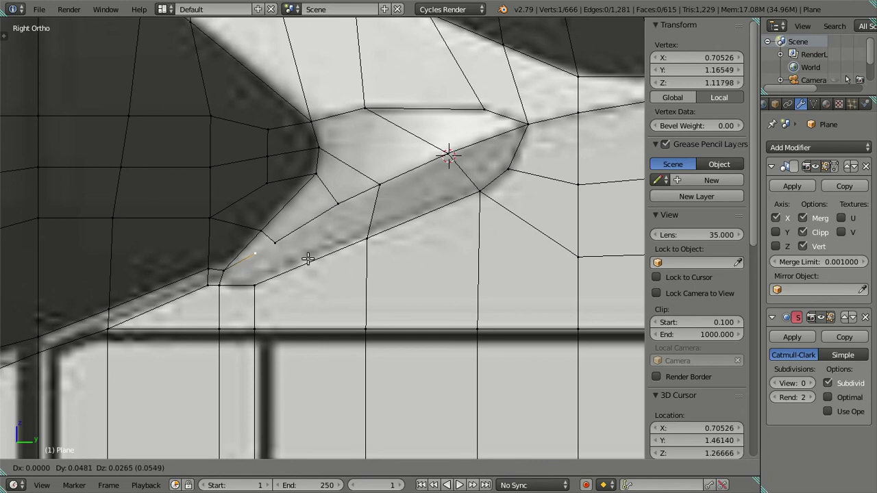
right_click(308, 259)
key("ctrl+z")
right_click(259, 230)
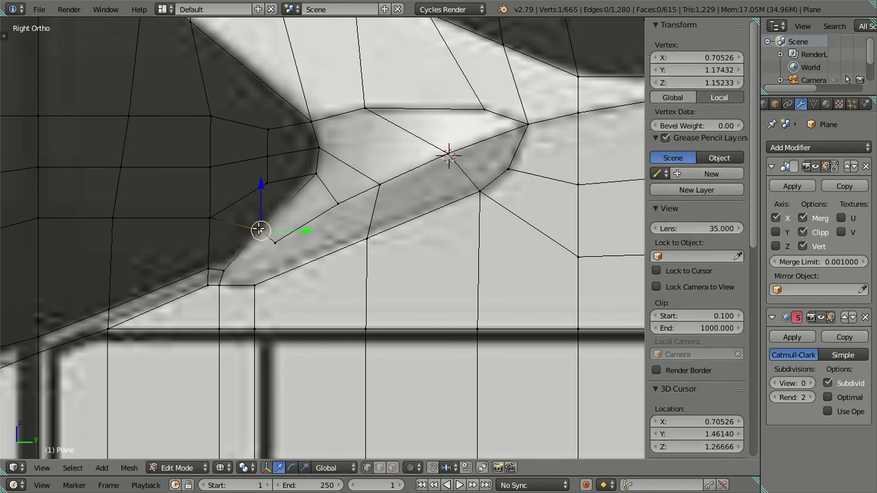
right_click(274, 241, "shift")
key("alt+m")
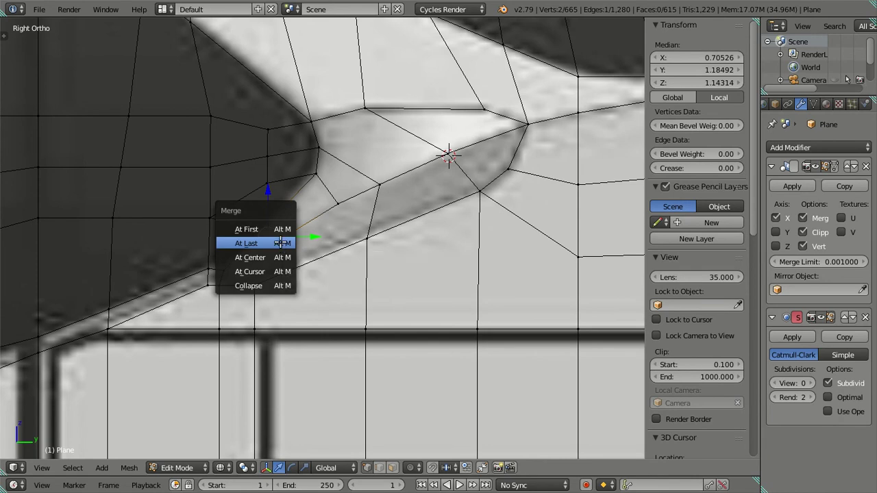
left_click(281, 243)
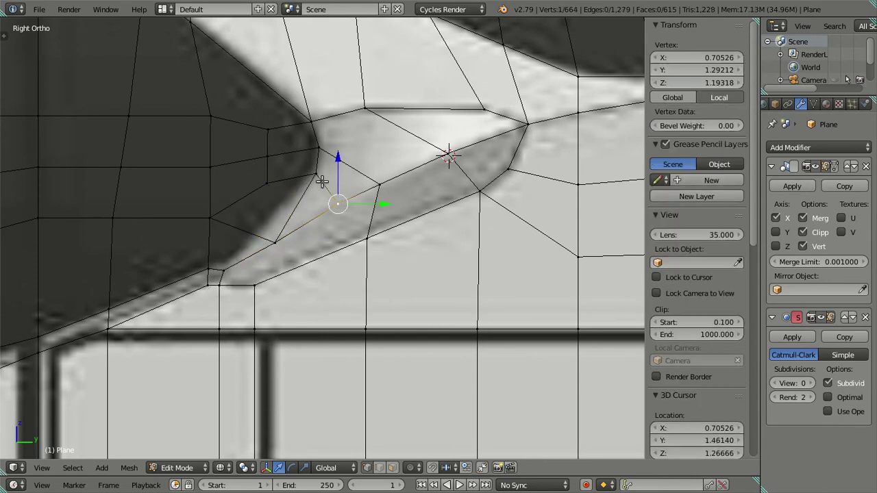
key("x")
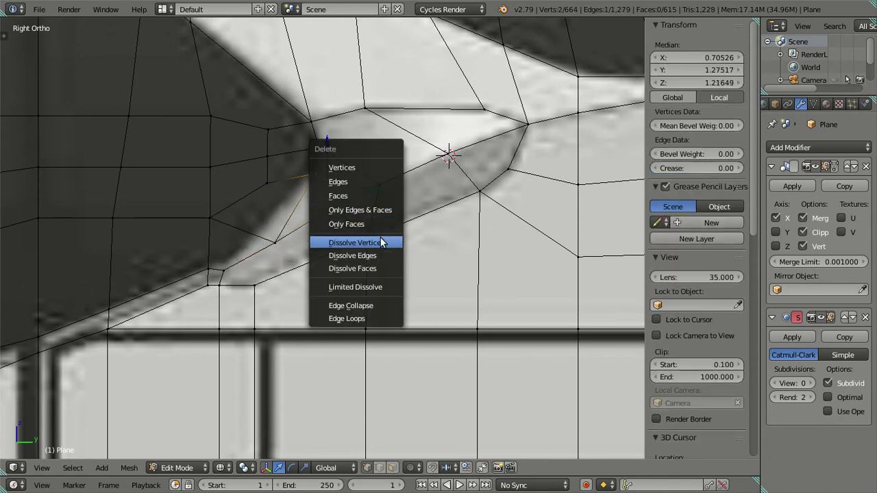
left_click(378, 249)
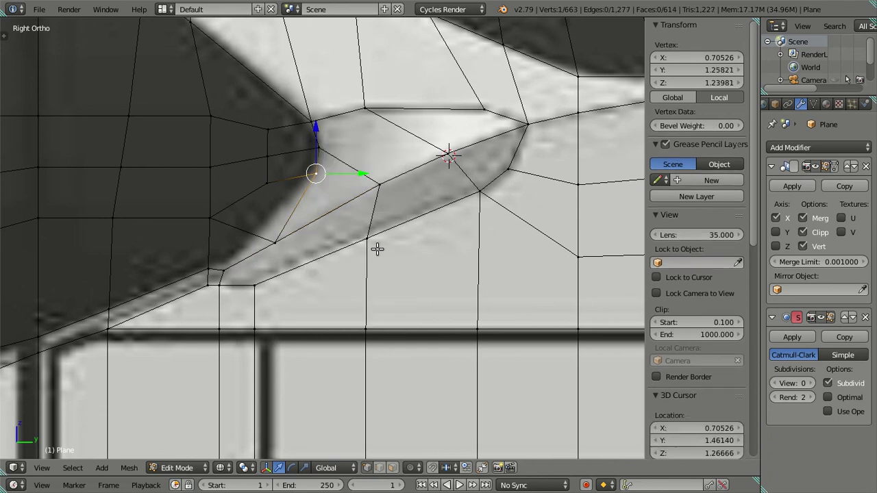
key("a")
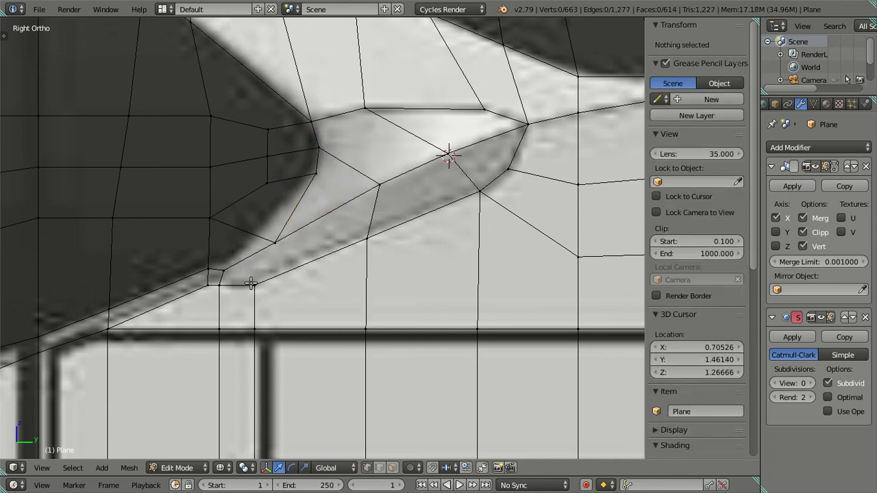
Connect the lower-left vertex path with an edge and fill the four-vertex face
right_click(253, 284)
right_click(280, 244, "ctrl")
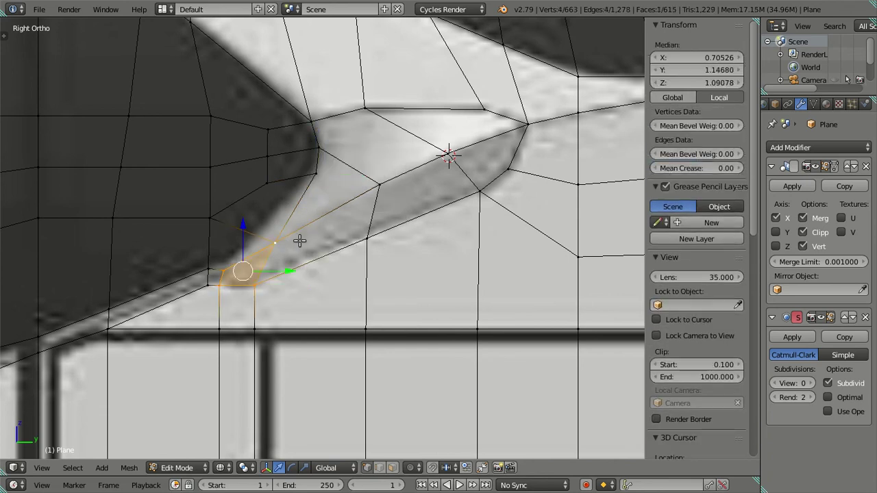
key("j")
right_click(356, 245)
key("ctrl+z")
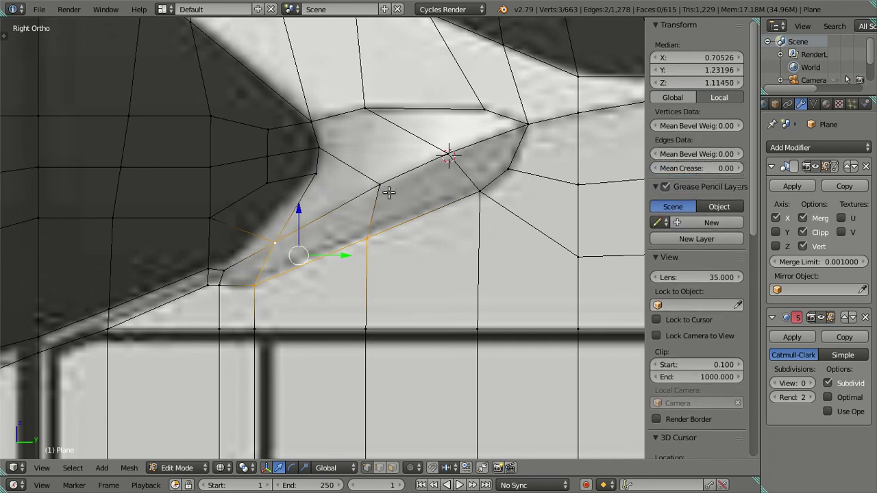
key("f")
key("a")
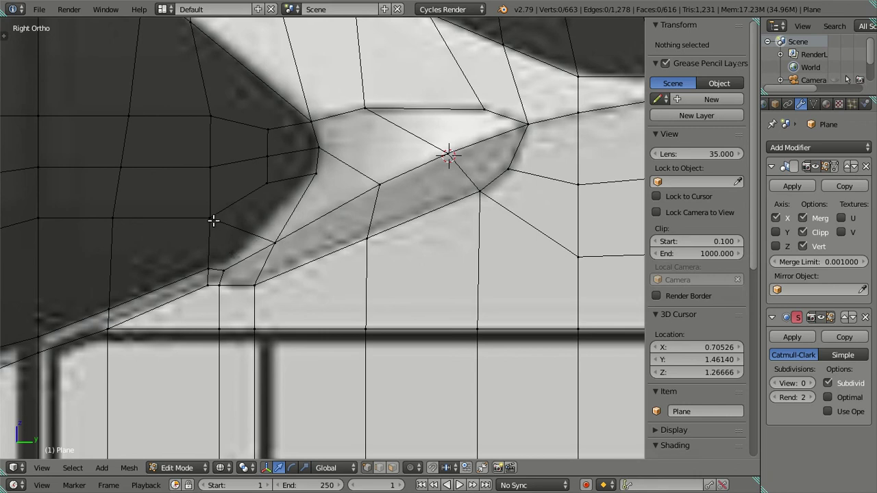
scroll(280, 239, "down", 1)
Move the vertices on the lower window strip's edge into new positions along the outline
middle_click_drag(280, 240, 345, 241, "shift")
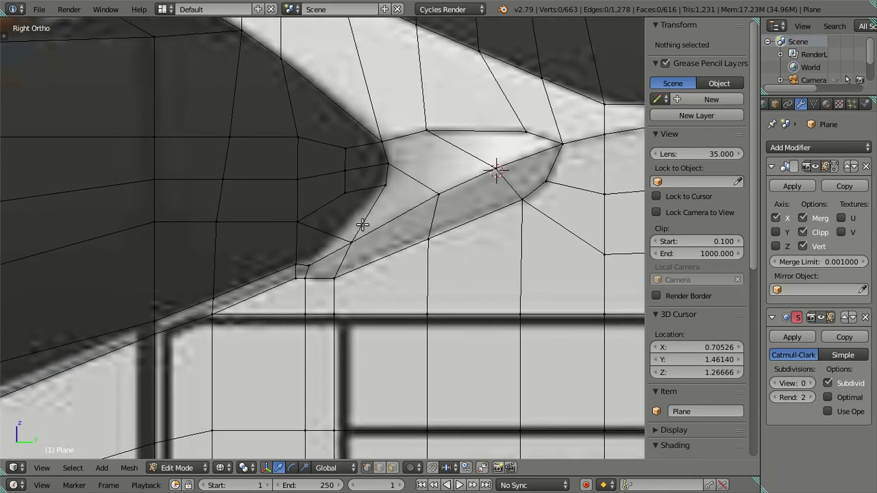
right_click(349, 241)
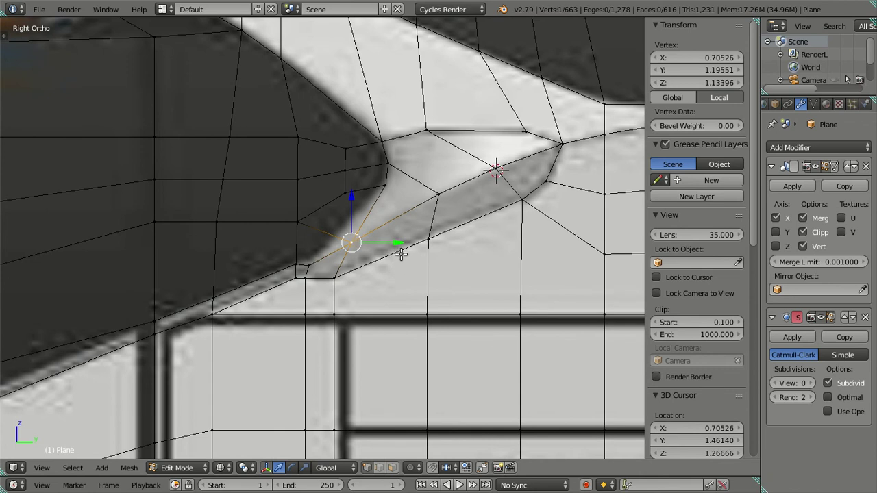
key("g")
left_click(290, 212)
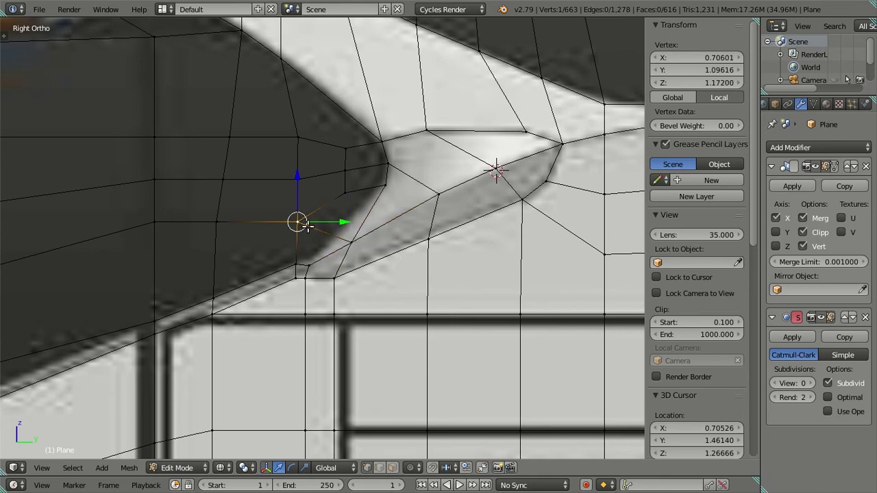
key("g")
left_click(341, 200)
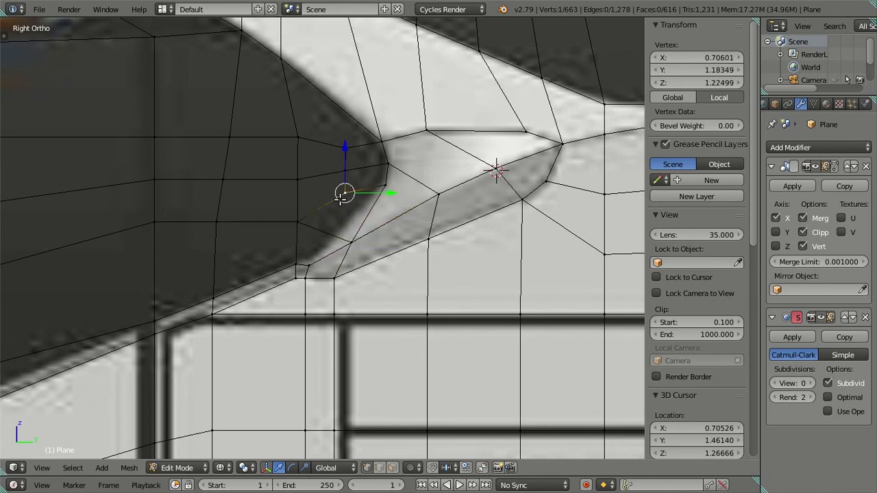
right_click(357, 233)
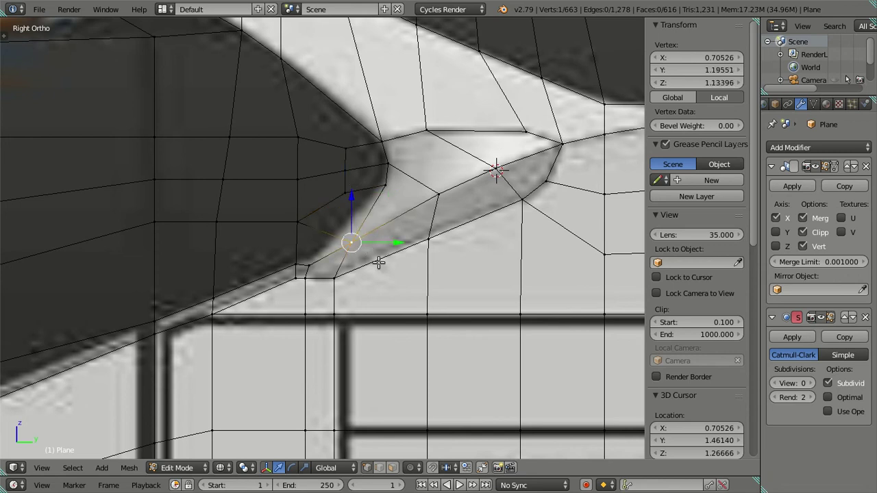
key("g")
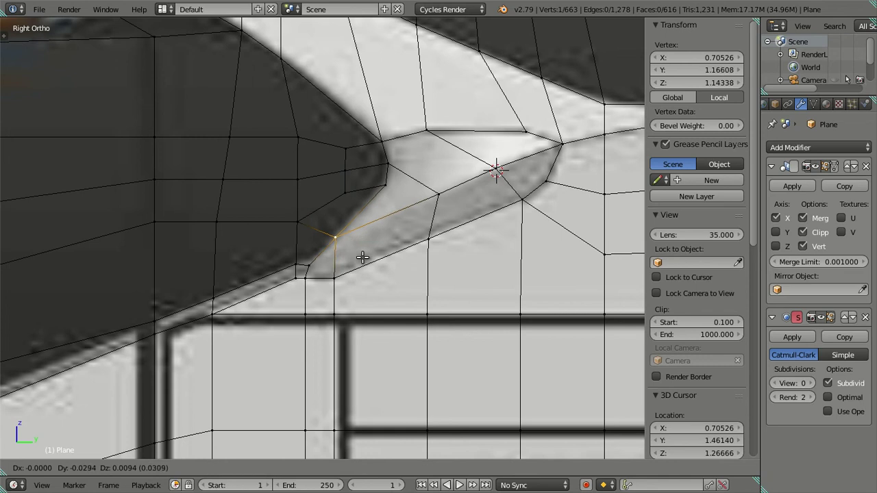
left_click(363, 256)
right_click(382, 196)
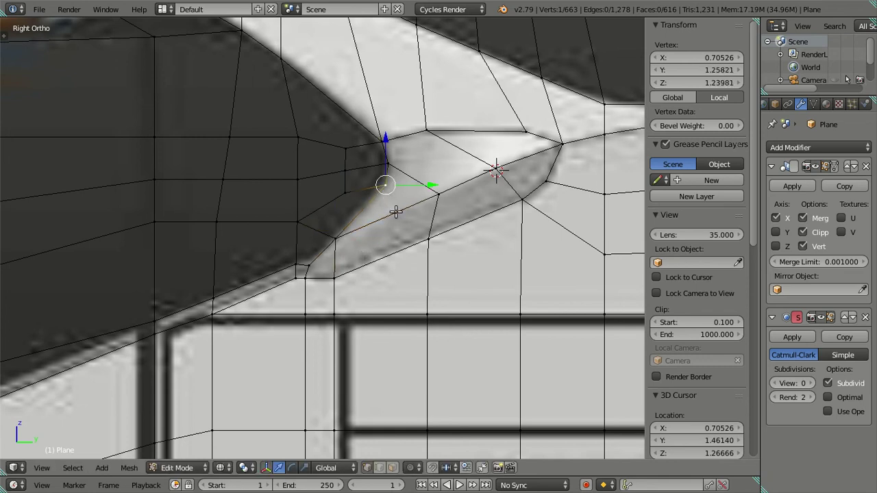
key("g")
right_click(395, 213)
key("a")
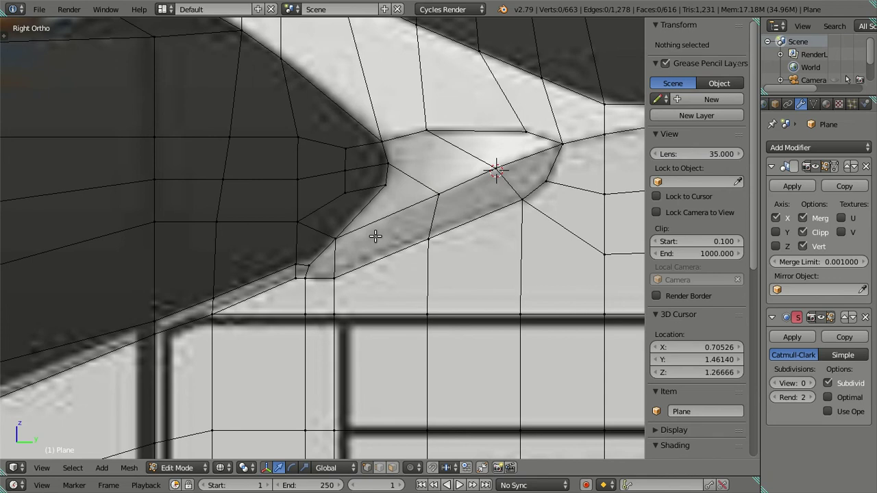
Move a vertex inside the lower window strip down and to the right
right_click(329, 241)
key("g")
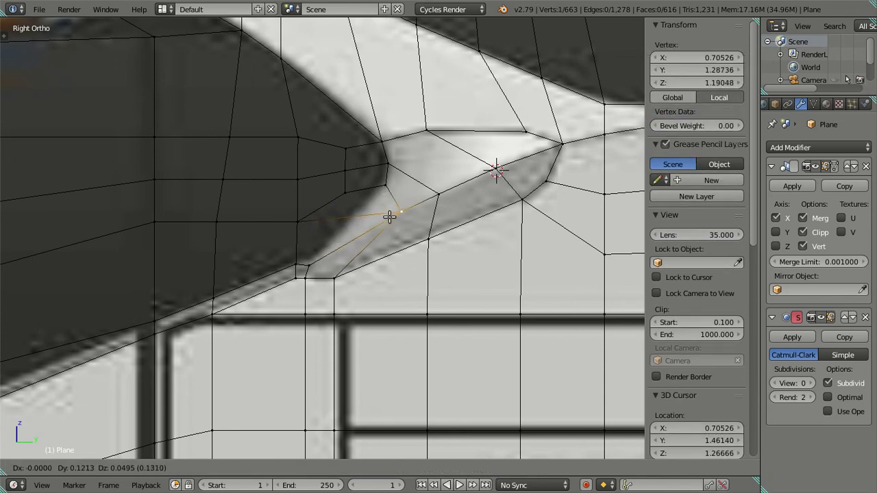
left_click(373, 209)
key("ctrl+z")
key("g")
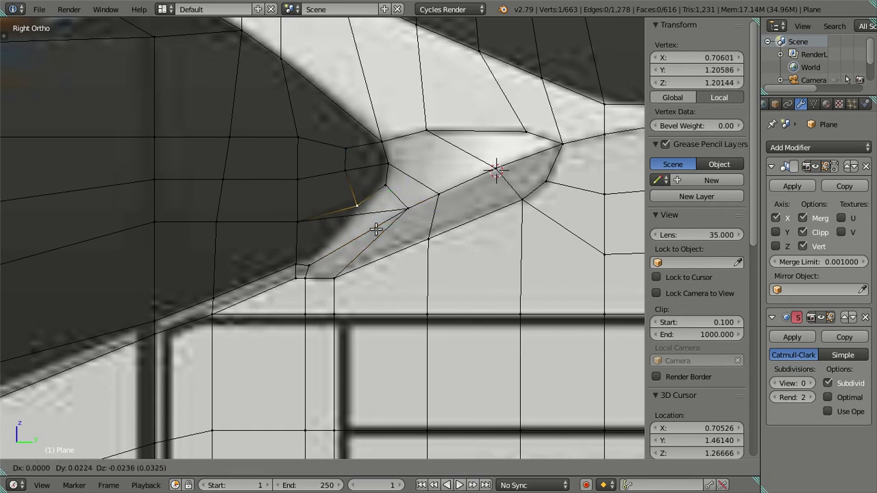
left_click(376, 230)
key("a")
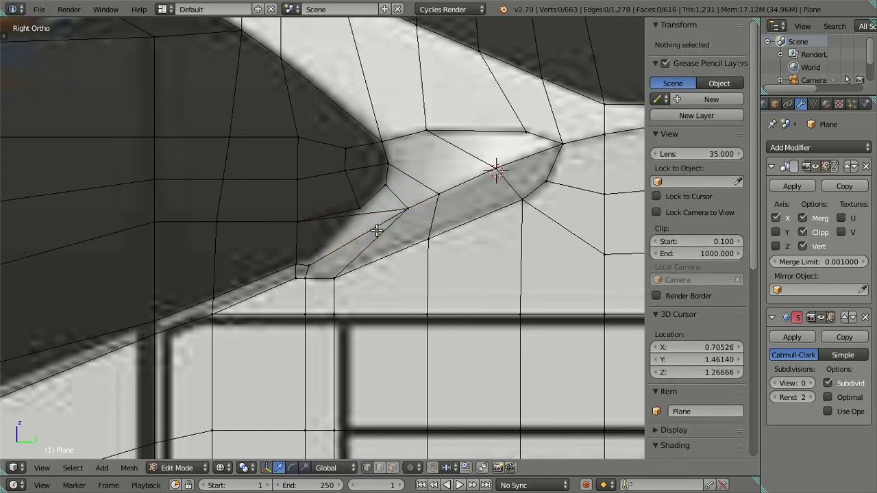
Delete the two corner faces and the thin adjacent face at the lower window corner
left_click(393, 467)
key("z")
right_click(388, 207)
right_click(356, 229, "shift")
key("x")
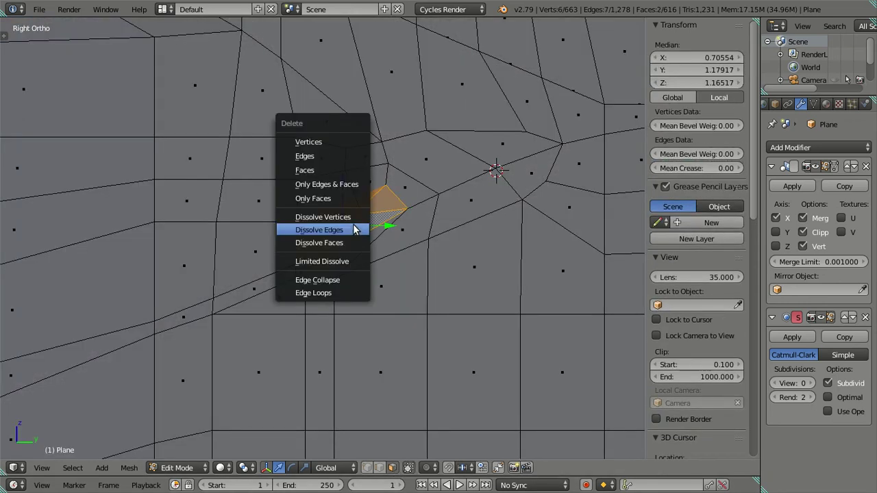
left_click(329, 171)
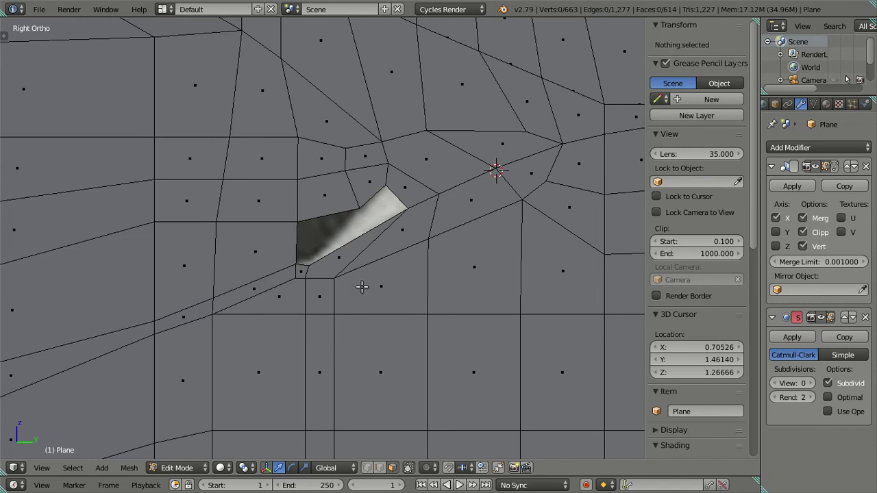
key("z")
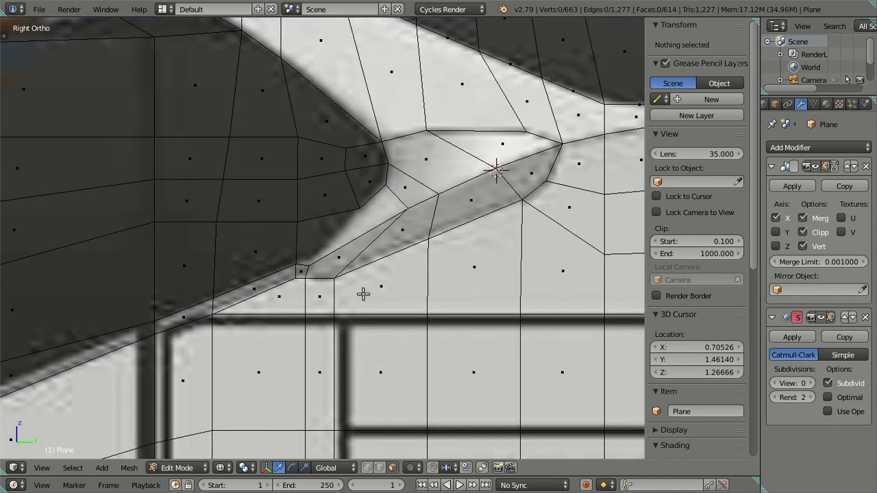
right_click(343, 252)
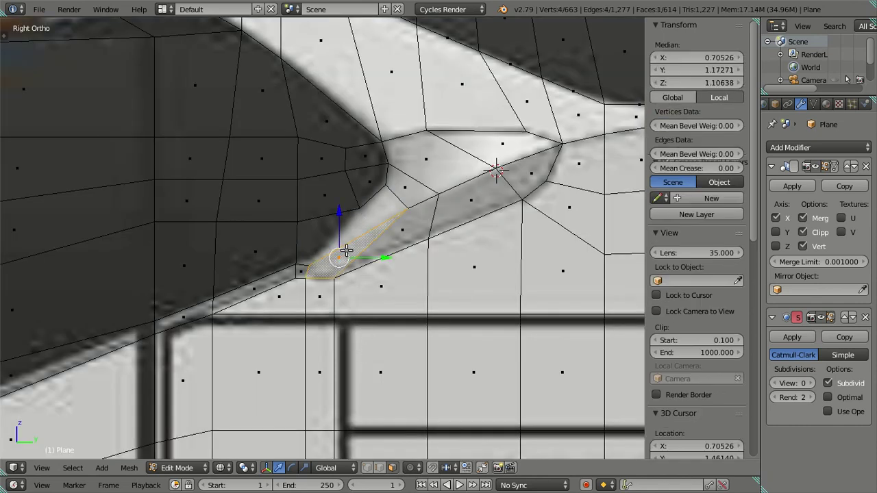
key("x")
left_click(413, 228)
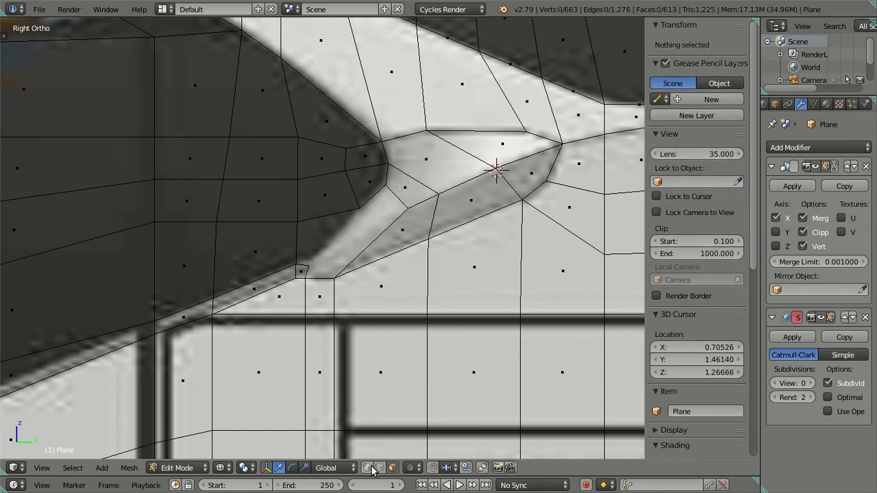
Fill a four-vertex face over the hole and raise the dark-panel edge vertex along Z
right_click(314, 261)
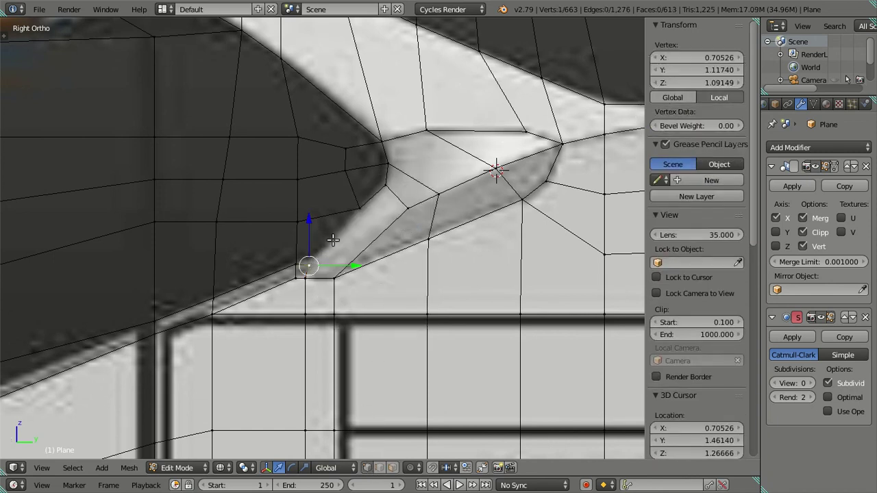
right_click(369, 216, "ctrl")
key("f")
key("a")
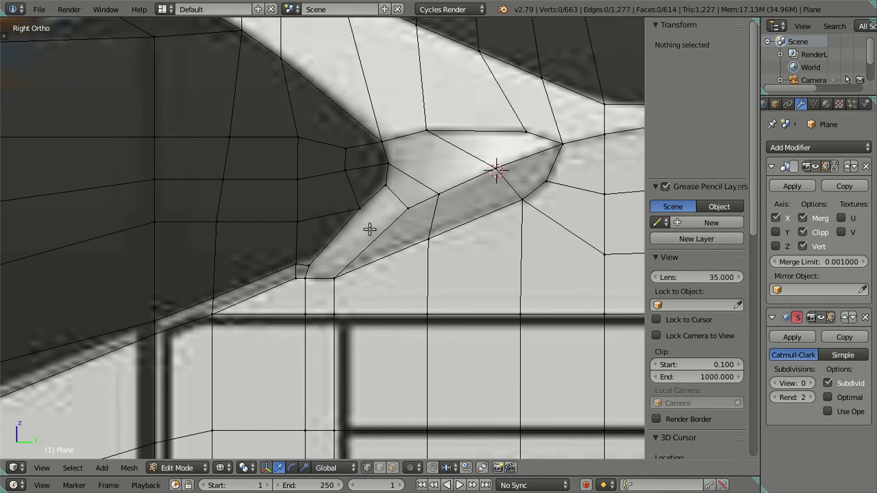
right_click(351, 189)
key("g")
key("z")
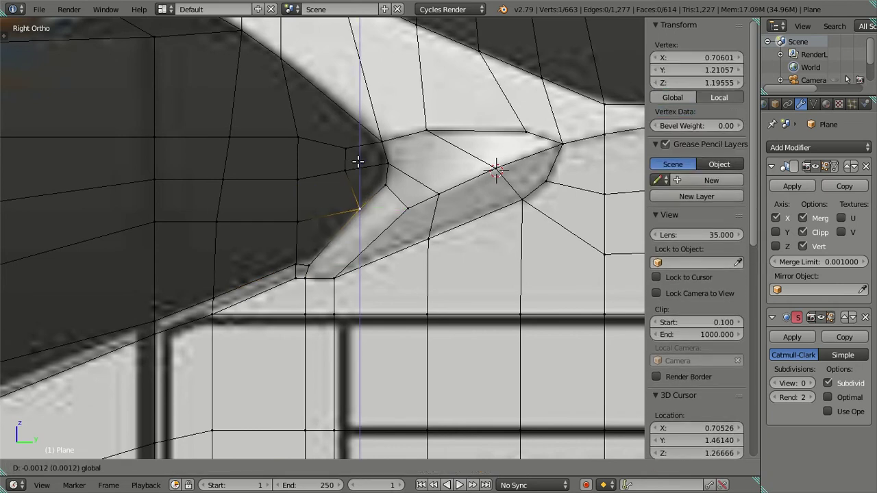
left_click(360, 163)
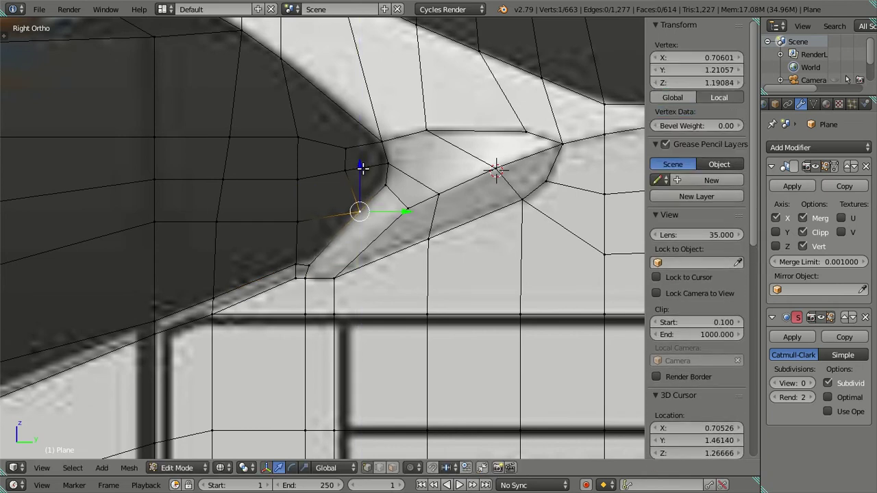
scroll(362, 188, "up", 1)
key("a")
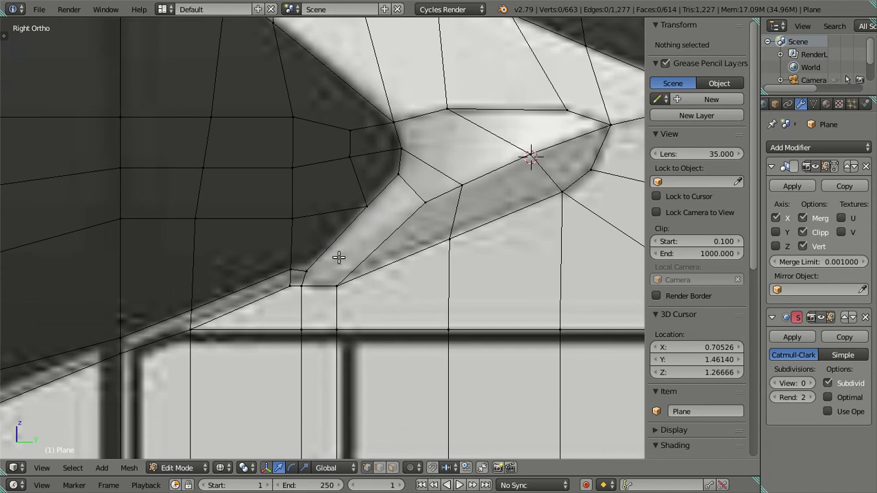
Join the strip's lower and upper vertices with an edge and fill a new four-vertex face
right_click(318, 273)
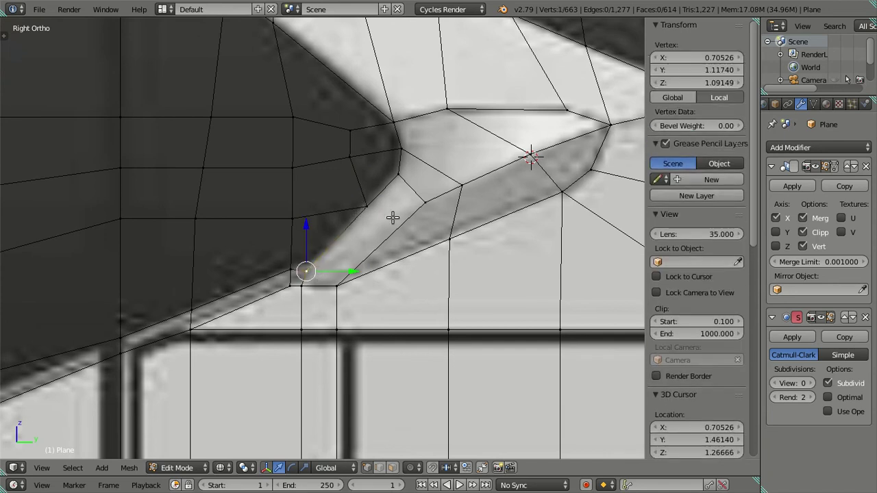
right_click(418, 205, "ctrl")
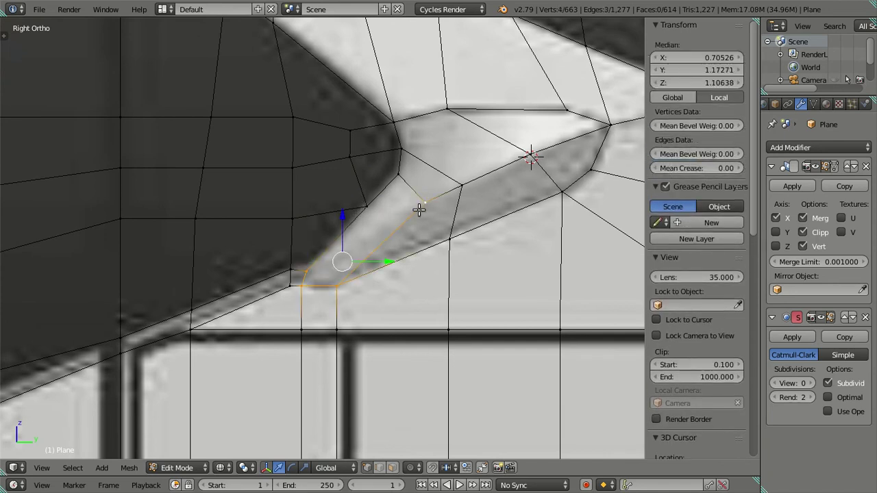
key("j")
right_click(397, 173, "ctrl")
key("f")
key("a")
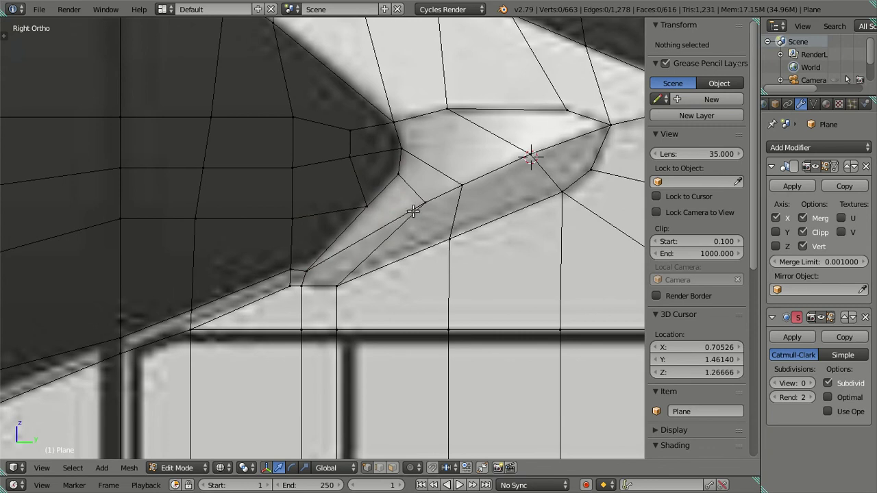
Reposition the vertex near the 3D cursor, sliding it along its edge to fit the outline
right_click(413, 211)
key("alt+z")
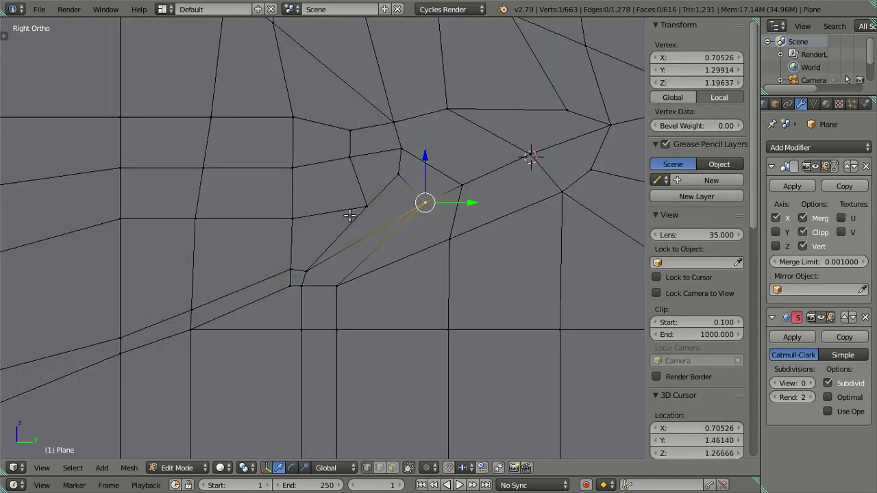
key("g")
left_click(362, 210)
key("alt+z")
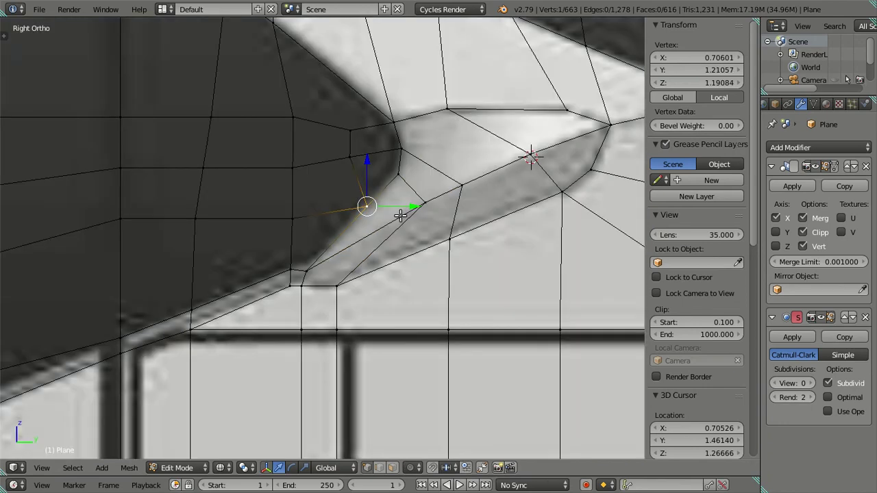
key("g")
key("g")
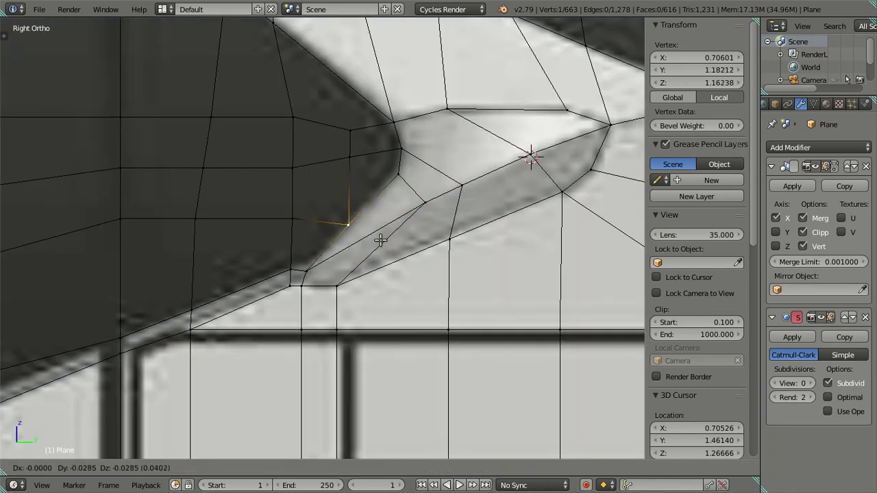
left_click(384, 215)
key("g")
key("g")
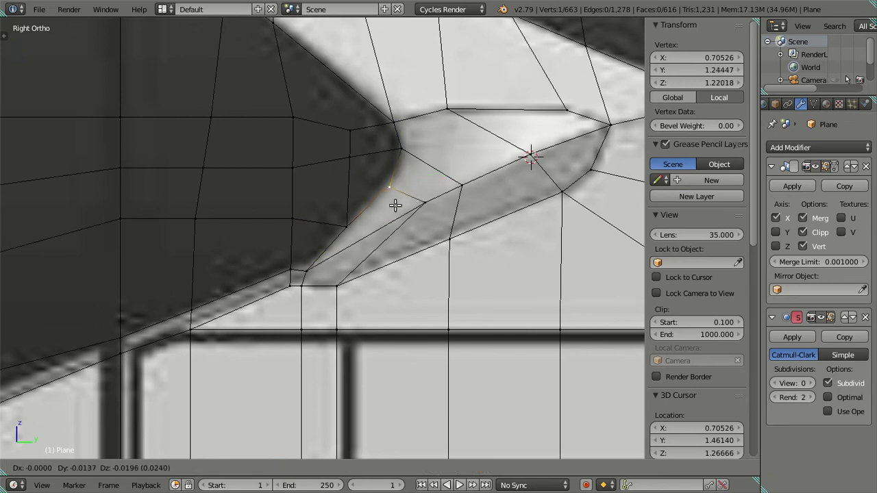
left_click(389, 179)
Adjust the vertices near the window corner, moving one down to the strip's lower edge
right_click(400, 149)
key("g")
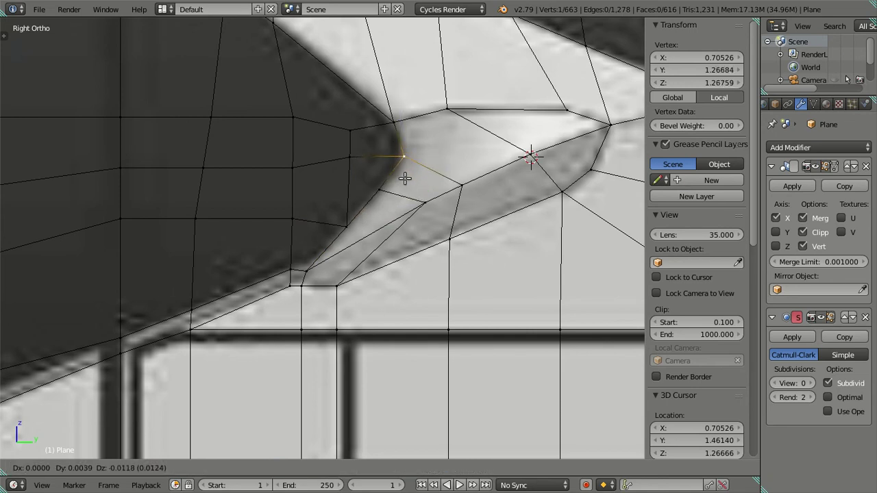
left_click(405, 178)
right_click(403, 179)
key("g")
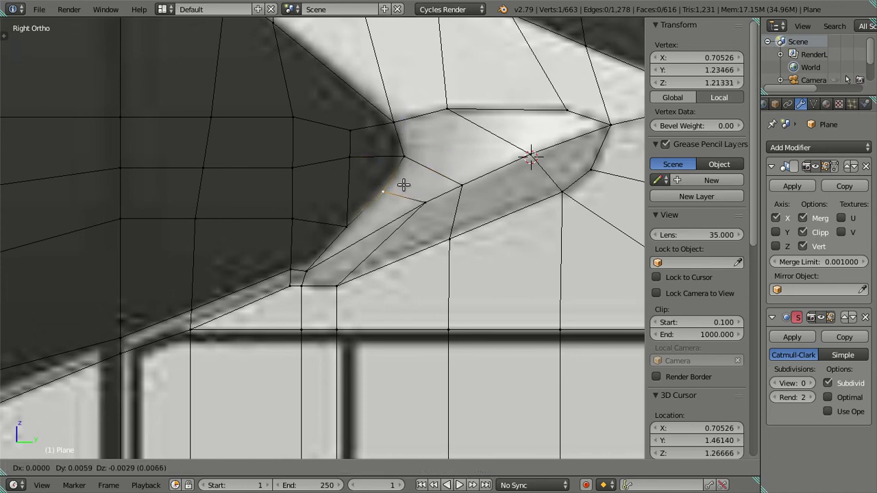
left_click(403, 184)
key("ctrl+z")
key("ctrl+z")
key("ctrl+z")
key("ctrl+z")
key("ctrl+z")
key("ctrl+z")
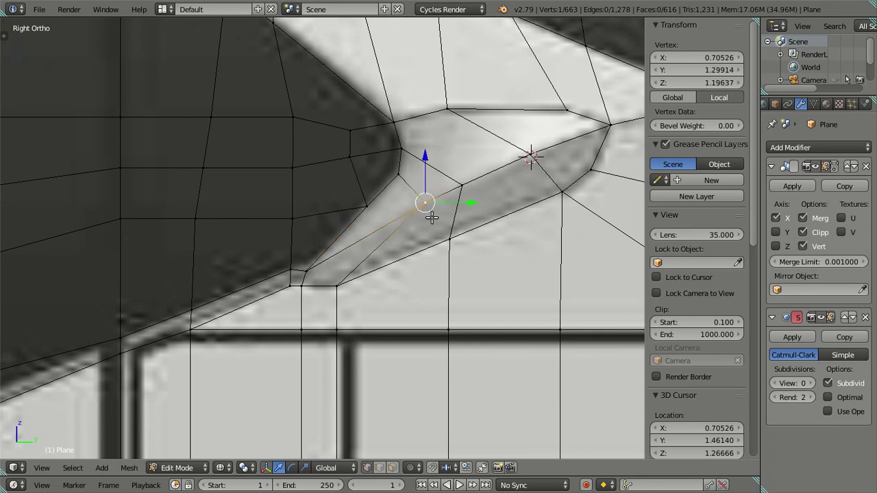
key("g")
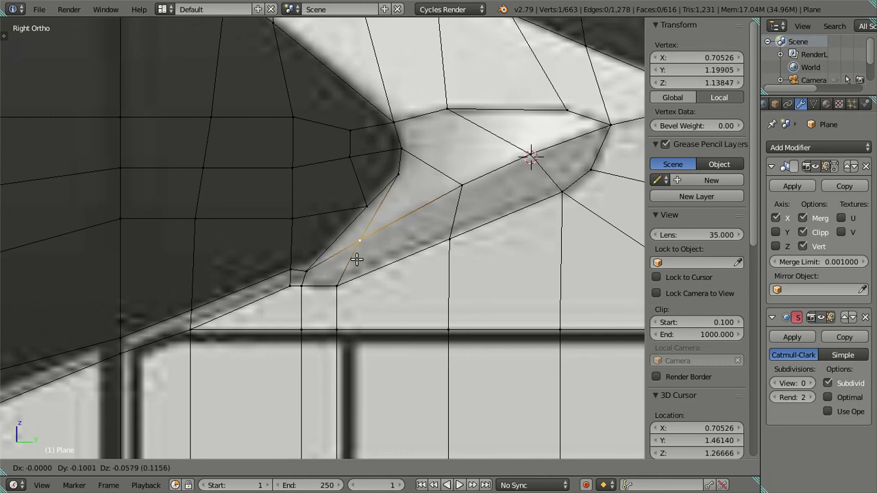
left_click(400, 232)
key("g")
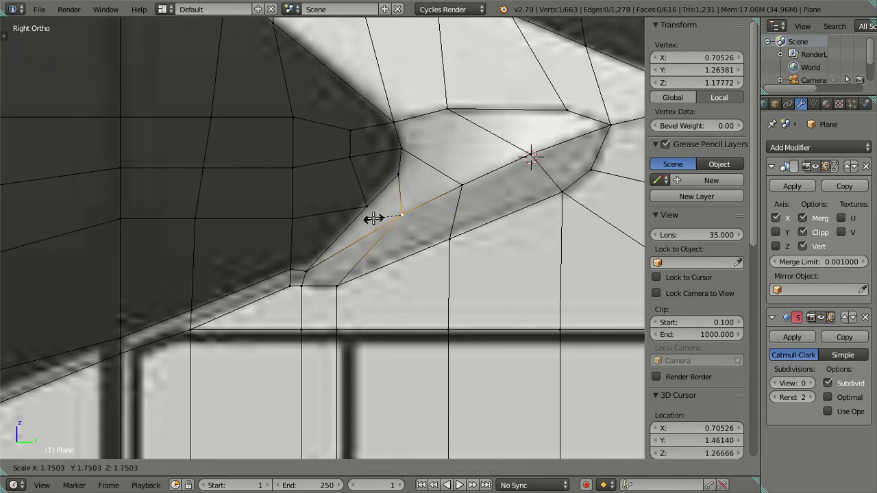
key("Escape")
key("a")
Pull the strip's lower corner vertex vertically down to the panel's bottom corner
key("alt+z")
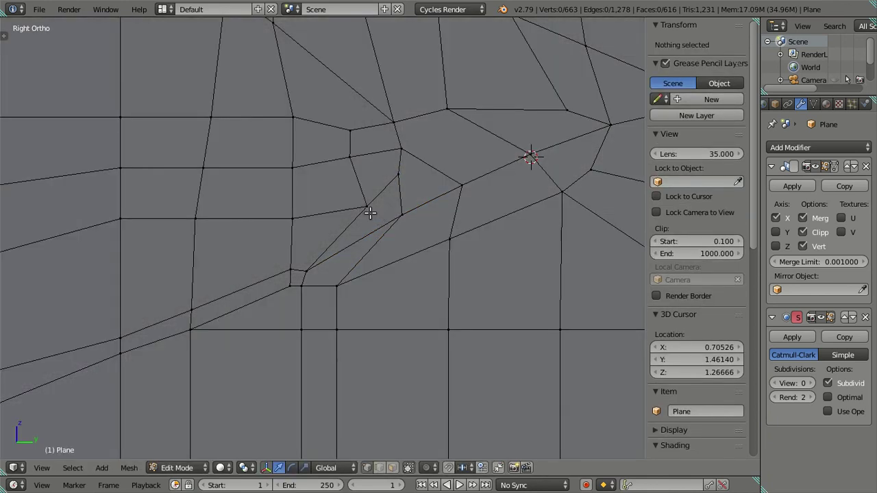
key("alt+z")
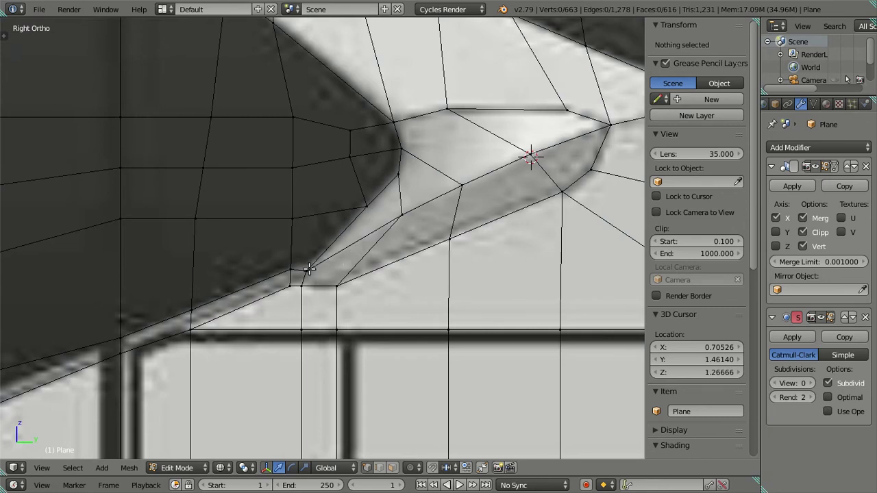
right_click(307, 271)
key("g")
key("z")
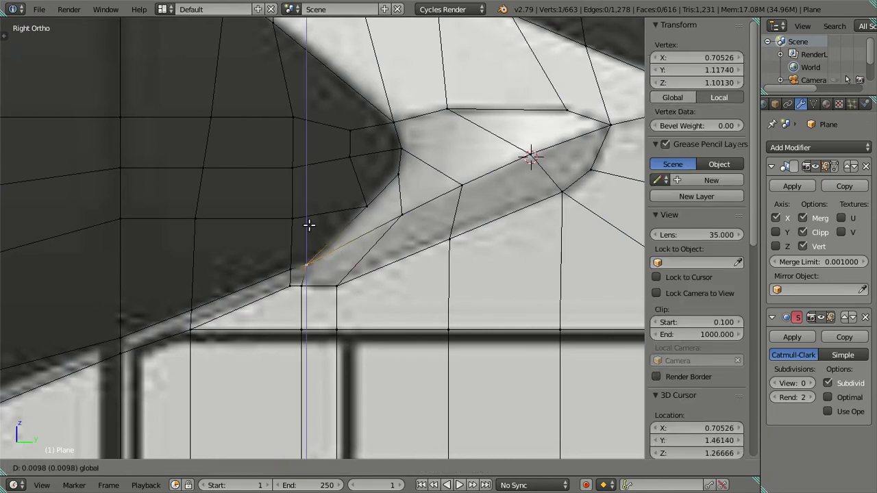
left_click(304, 261)
left_click_drag(304, 261, 305, 283)
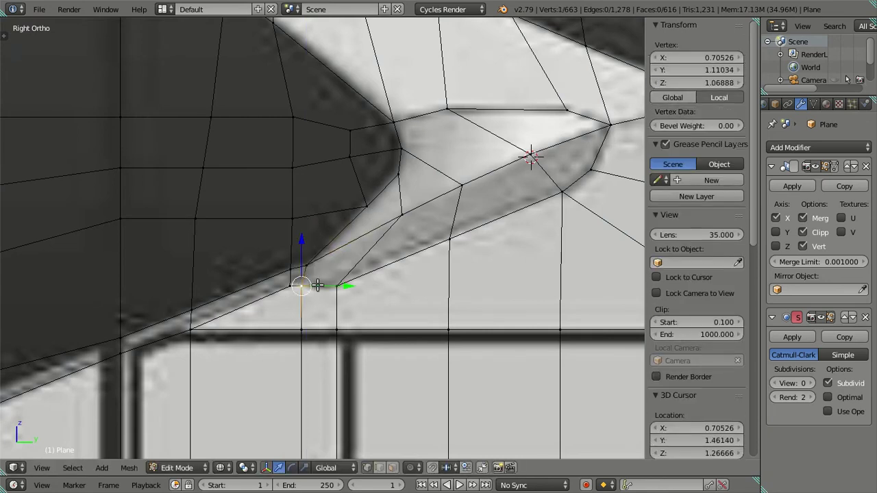
key("a")
scroll(317, 279, "down", 1)
scroll(315, 259, "down", 2)
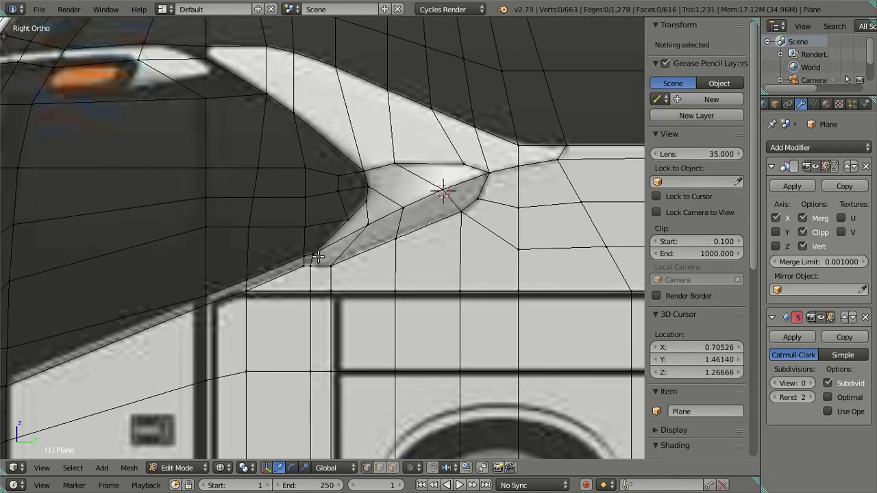
Shift an edge at the window corner slightly along the Y axis
scroll(317, 256, "down", 2)
scroll(342, 226, "up", 2)
scroll(352, 221, "up", 2)
right_click(386, 193)
left_click_drag(413, 195, 411, 194)
left_click(411, 193)
key("a")
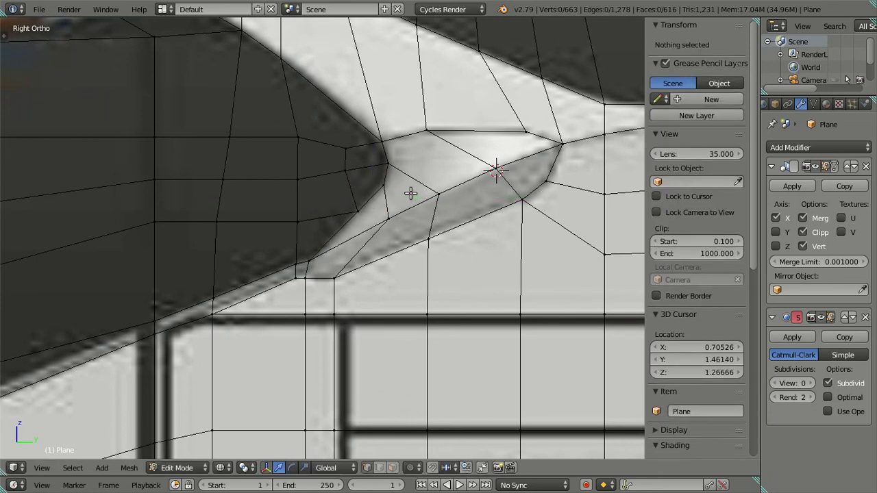
Look over the reference photos, then switch to Front Ortho (Numpad 1) and zoom to the mesh
scroll(298, 226, "down", 3)
key("KP_5")
scroll(375, 234, "up", 3)
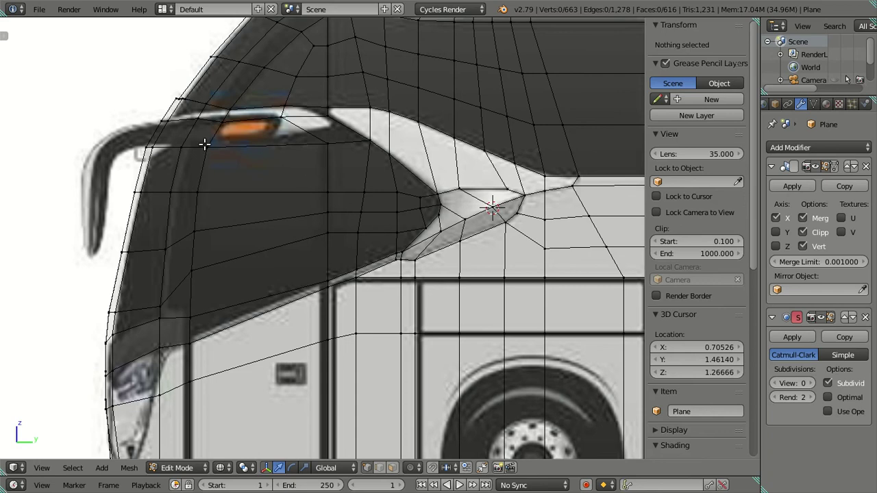
scroll(195, 143, "down", 4)
scroll(209, 143, "down", 8)
scroll(372, 176, "up", 1)
middle_click_drag(372, 176, 283, 145, "shift")
scroll(282, 146, "up", 1)
scroll(294, 157, "up", 4)
scroll(343, 192, "up", 3)
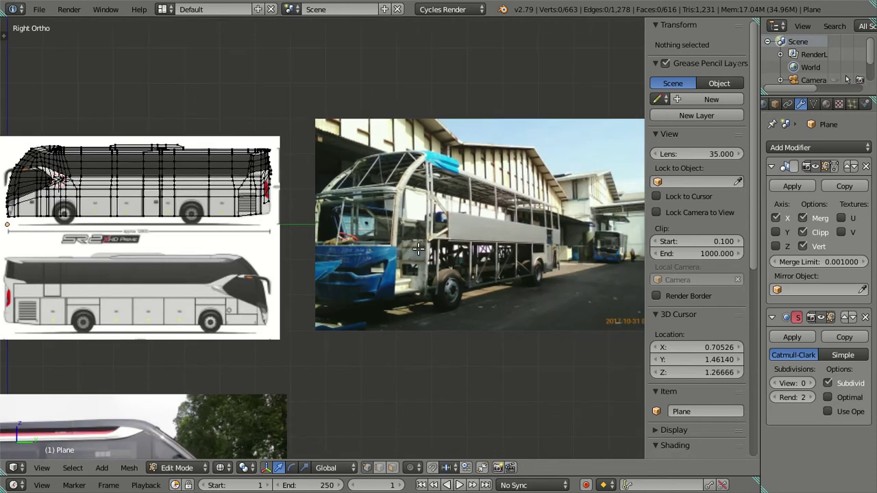
scroll(411, 233, "up", 3)
scroll(478, 268, "up", 2)
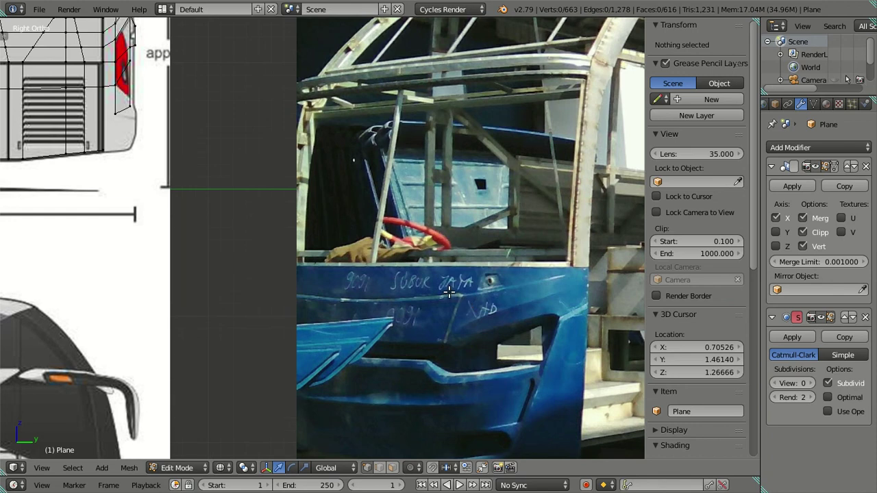
scroll(449, 291, "down", 4)
scroll(447, 264, "down", 1)
scroll(507, 254, "up", 2)
scroll(541, 241, "up", 2)
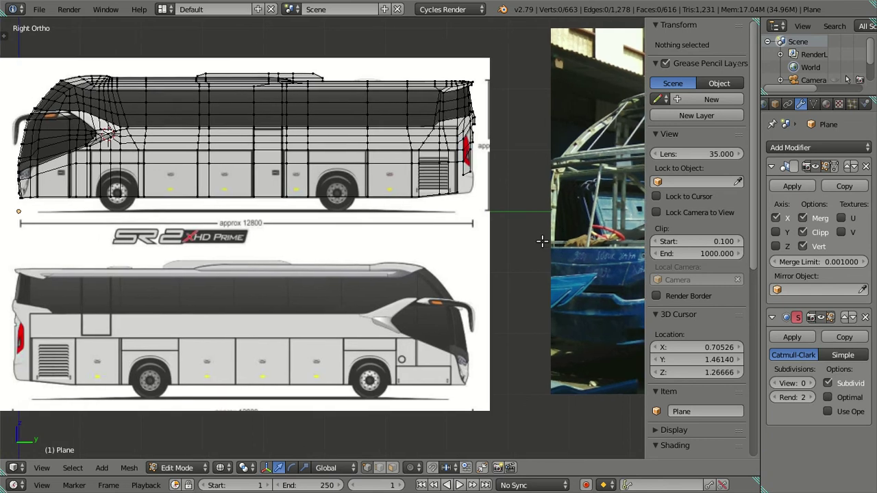
scroll(542, 241, "down", 2)
key("KP_1")
scroll(212, 165, "up", 2)
Select the front edge row and raise it slightly to match the front reference in wireframe
scroll(291, 303, "up", 2)
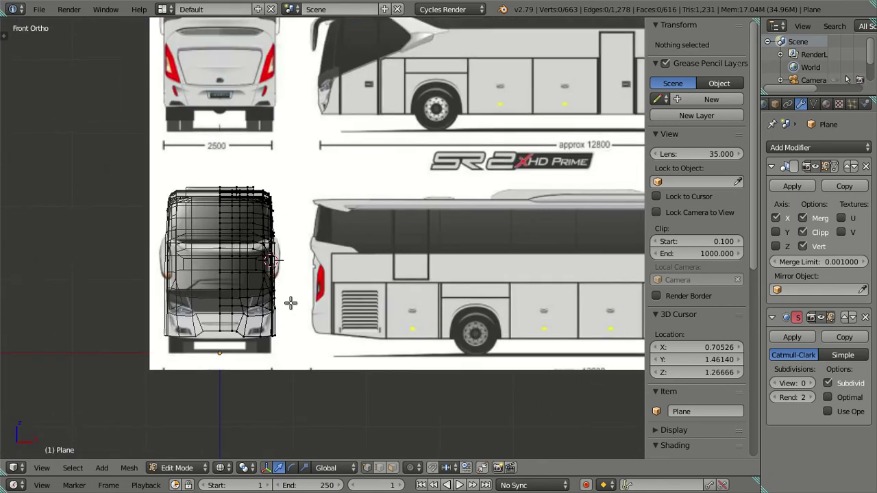
scroll(290, 302, "up", 2)
scroll(322, 311, "up", 2)
key("z")
scroll(334, 280, "up", 1)
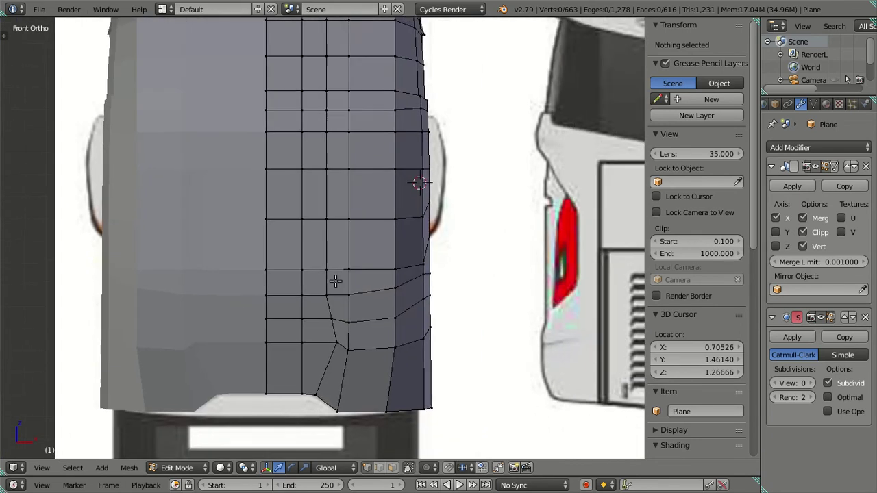
scroll(334, 281, "up", 3)
key("z")
right_click(416, 287)
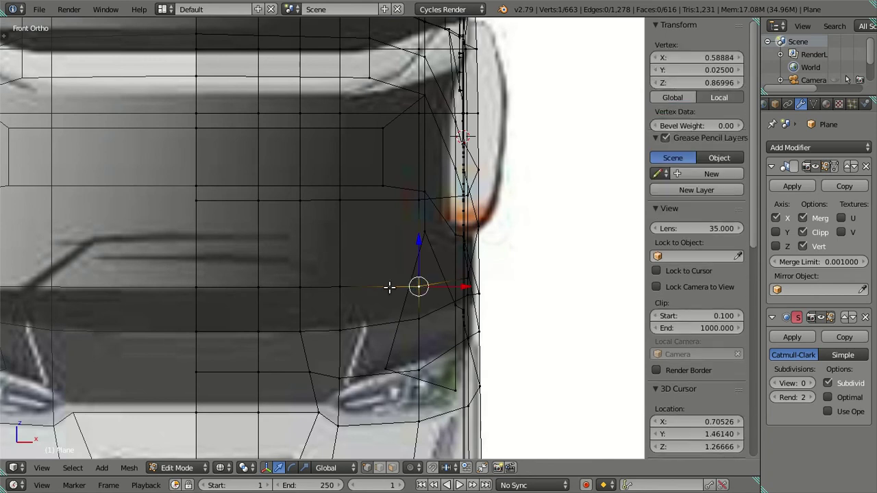
right_click(191, 286, "ctrl")
left_click_drag(304, 242, 305, 236)
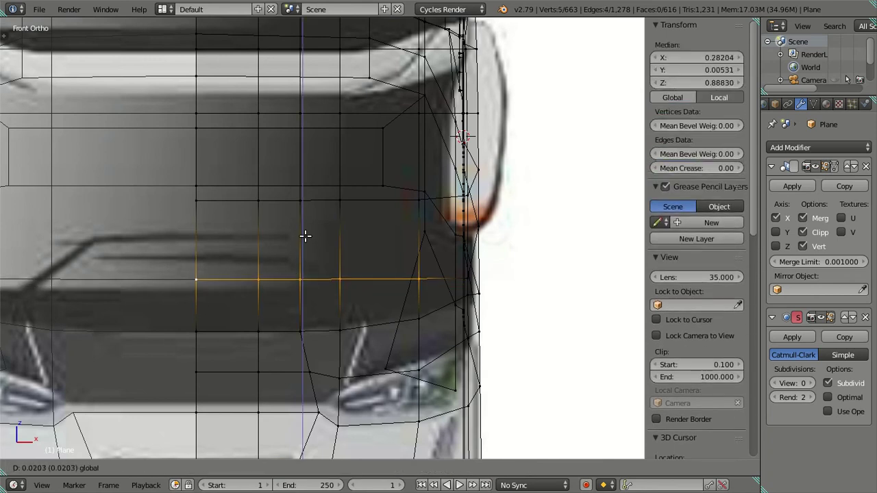
left_click(304, 236)
Add the end vertex to the front edge row and lower the row a little
right_click(466, 280, "shift")
key("z")
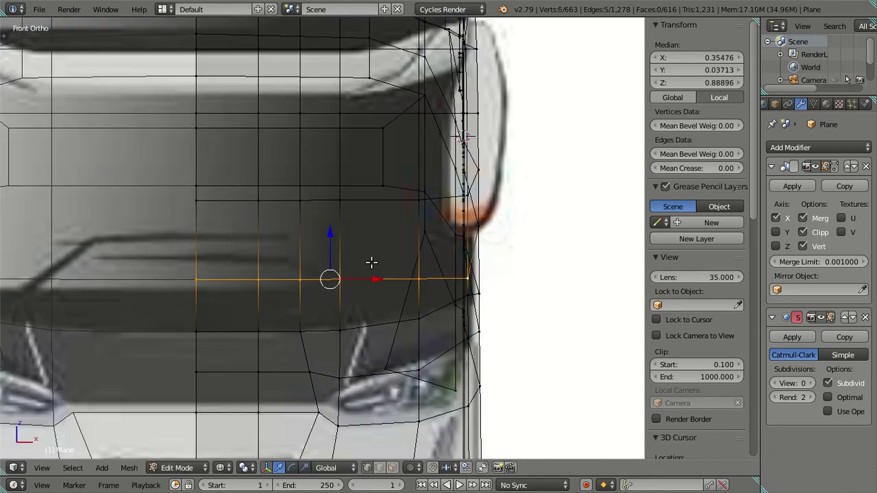
left_click_drag(332, 237, 337, 239)
left_click(336, 239)
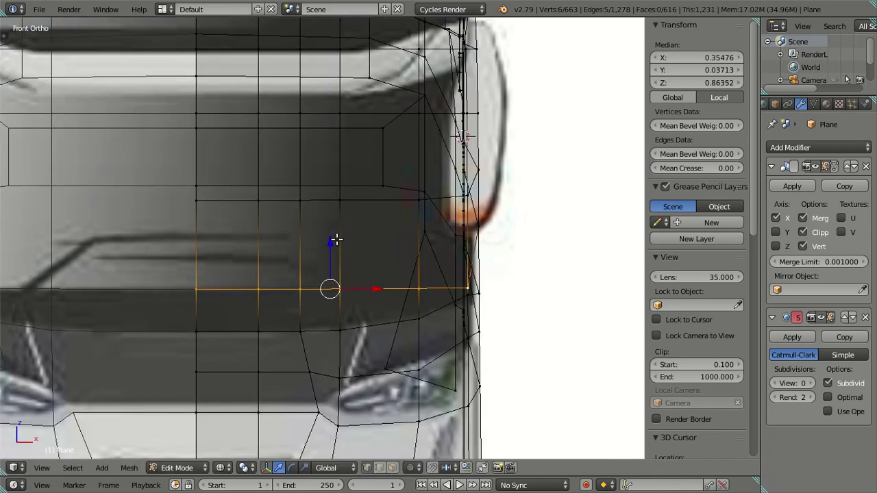
key("a")
Check the reshaped front from the back and right side views
key("ctrl+KP_1")
middle_click_drag(353, 256, 353, 258)
key("KP_3")
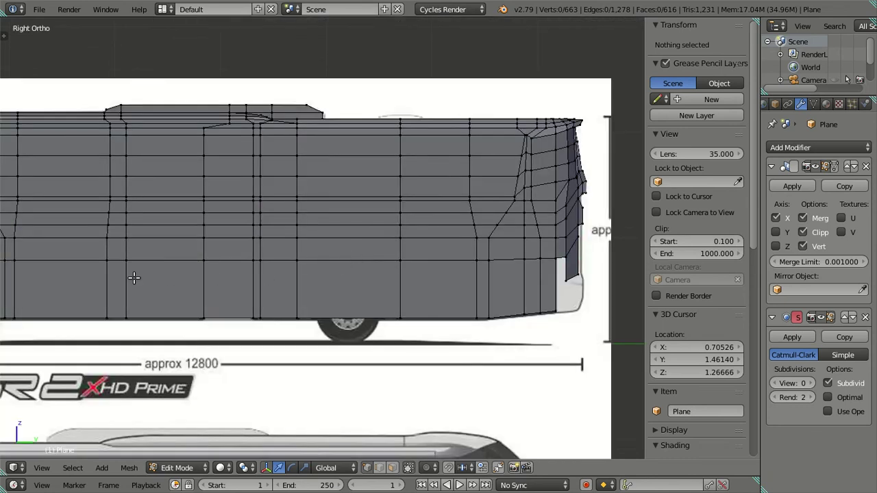
scroll(573, 268, "up", 3)
scroll(384, 251, "up", 2)
scroll(330, 258, "up", 2)
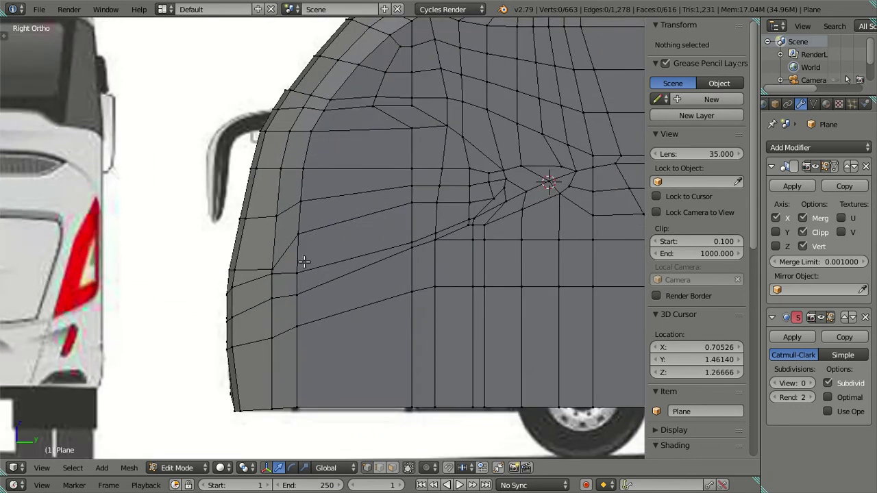
right_click(303, 260, "alt")
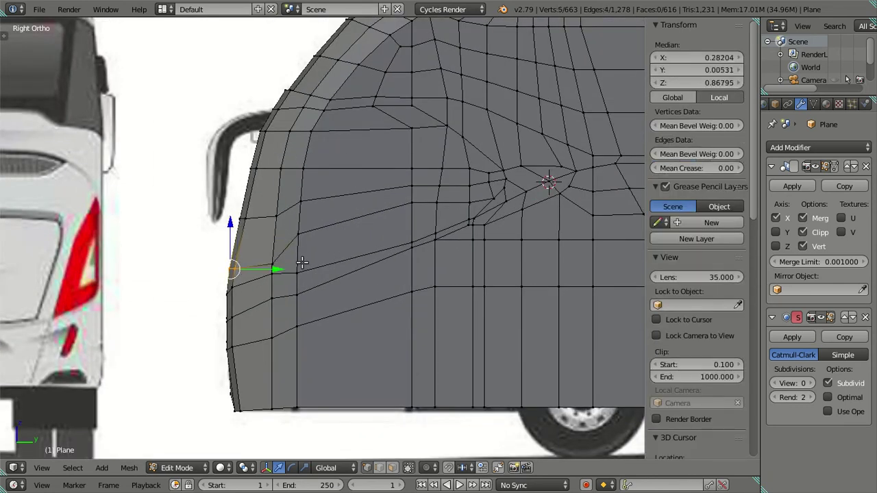
key("a")
key("z")
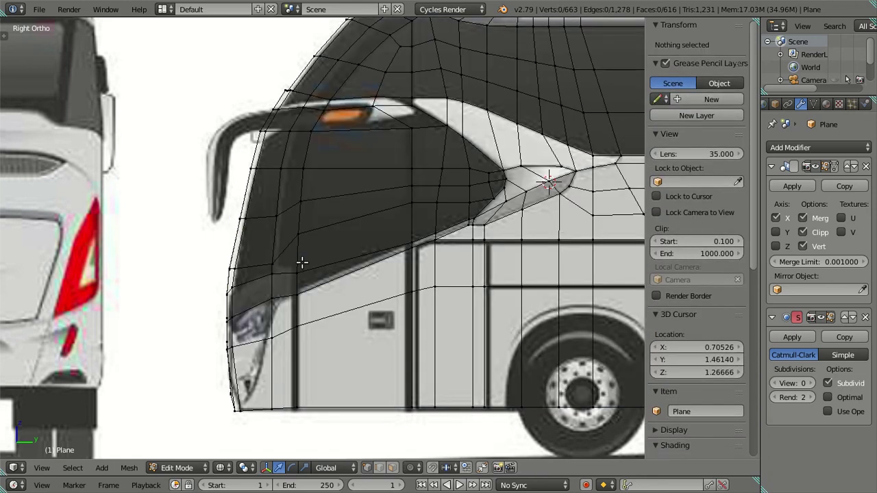
Move the edge loop across the front corner vertically (G, Z) in the right side view
scroll(273, 259, "up", 1)
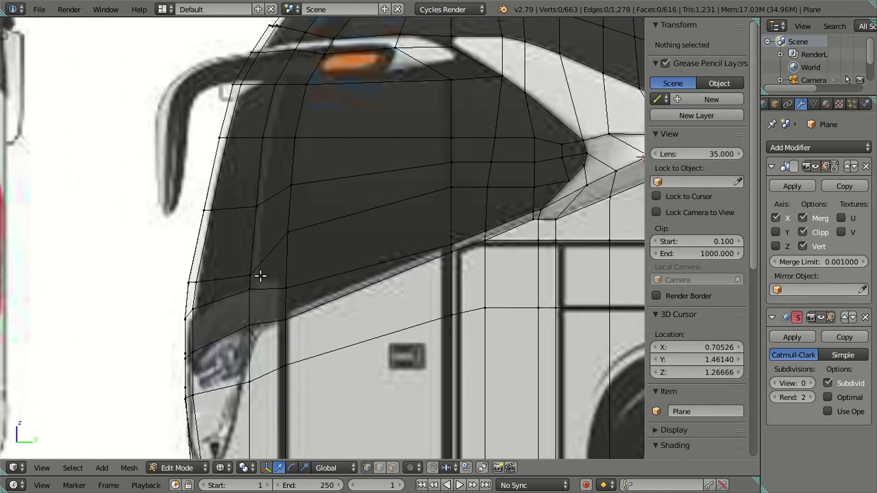
right_click(245, 296)
scroll(245, 296, "down", 3)
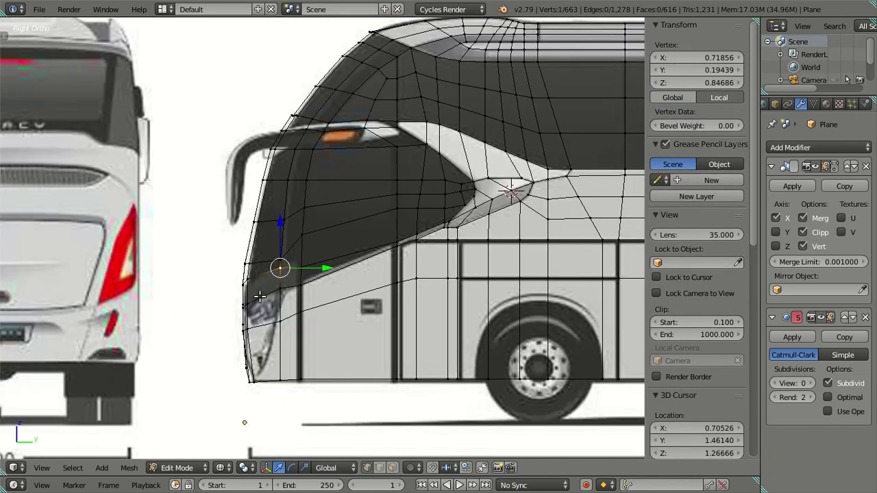
middle_click_drag(260, 301, 288, 299)
right_click(259, 282, "alt")
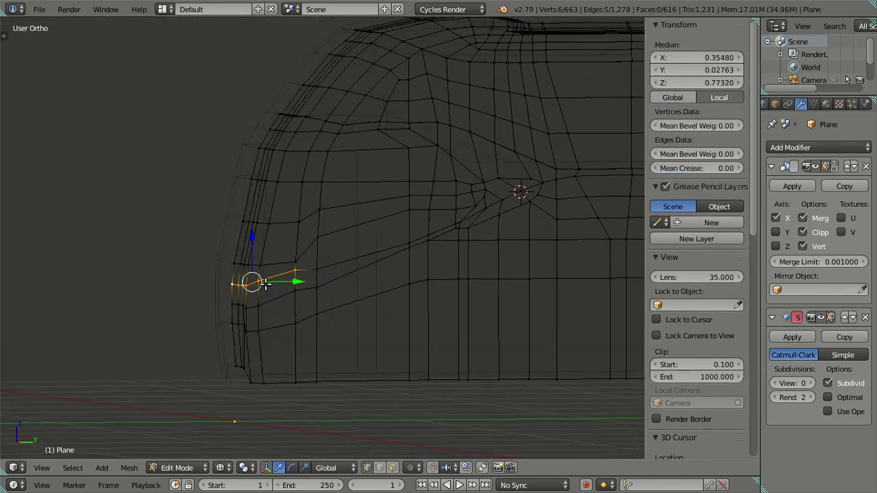
key("KP_3")
key("g")
key("z")
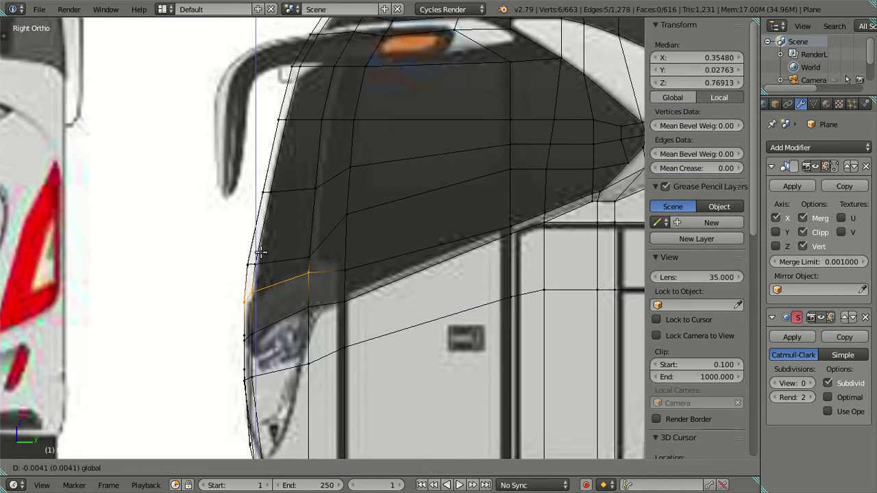
left_click(314, 273)
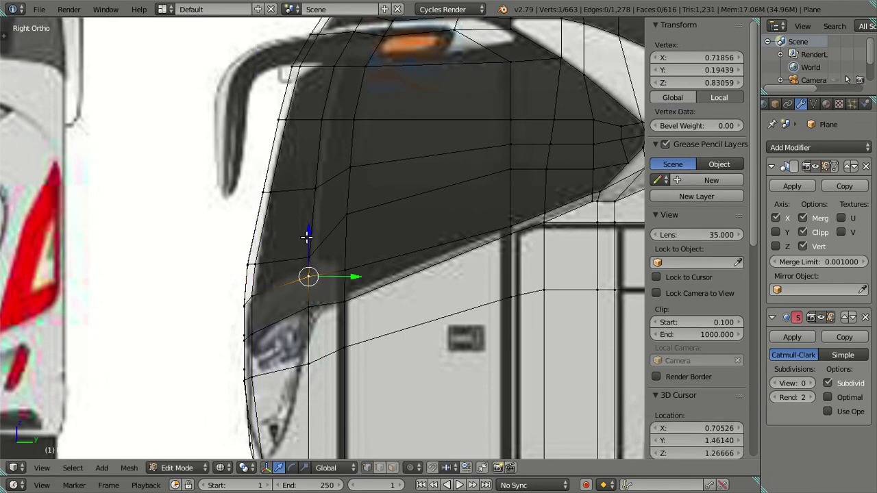
key("a")
Inspect the lower front edge vertices against the front reference, then recheck the right side
key("z")
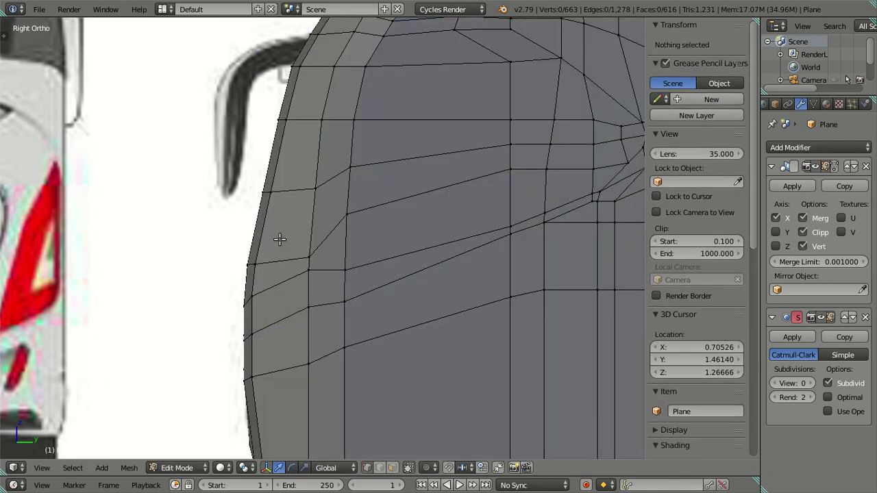
key("KP_1")
key("z")
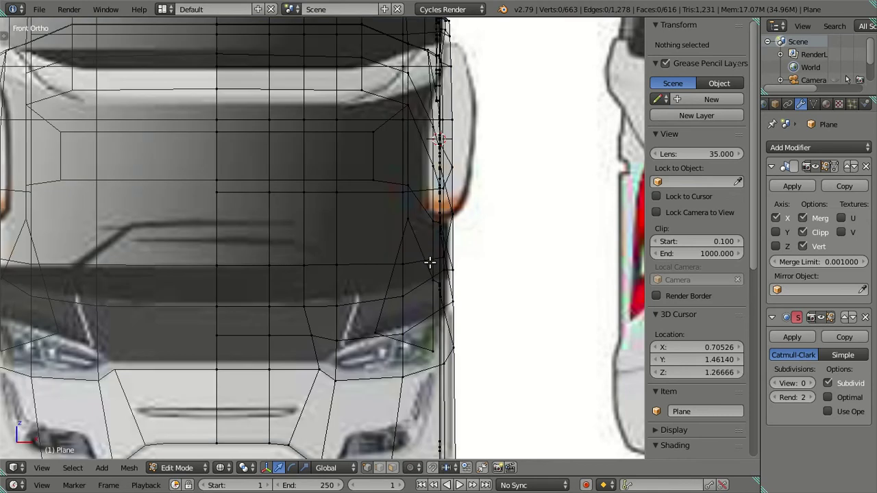
scroll(360, 318, "up", 1)
right_click(419, 310)
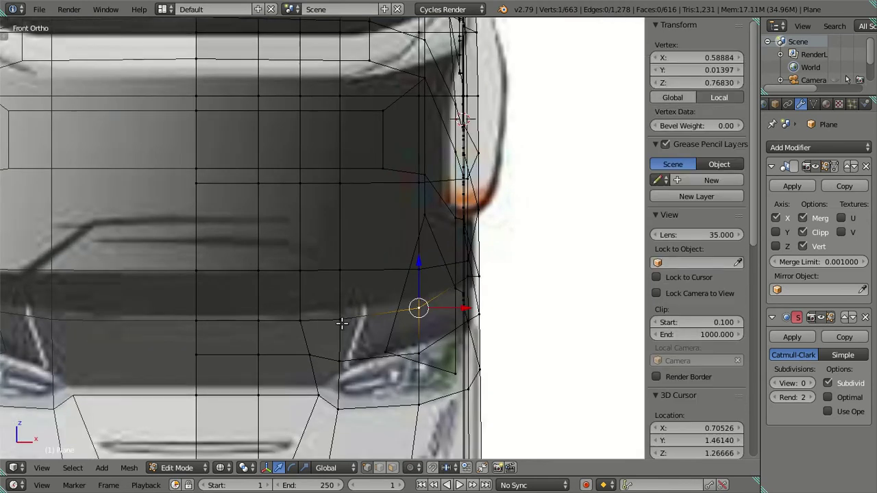
right_click(340, 318, "shift")
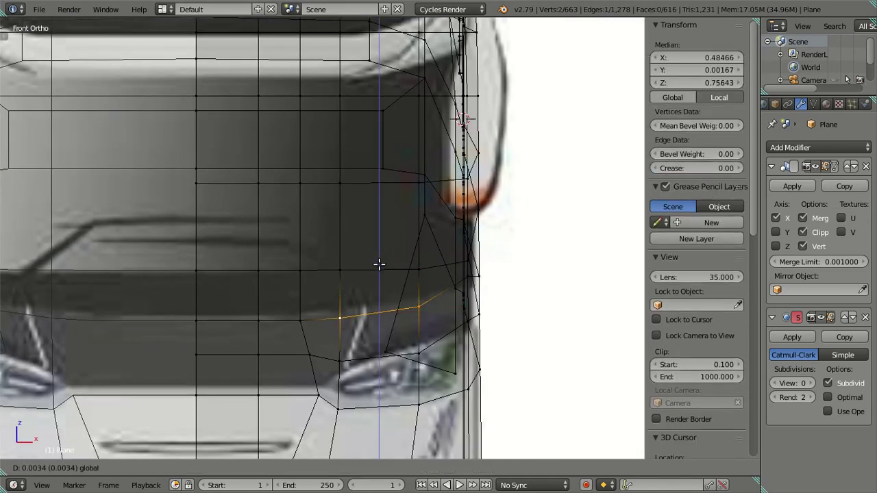
key("a")
key("z")
mouse_move(447, 279)
middle_mouse_down()
mouse_move(308, 289)
mouse_move(417, 256)
middle_mouse_up()
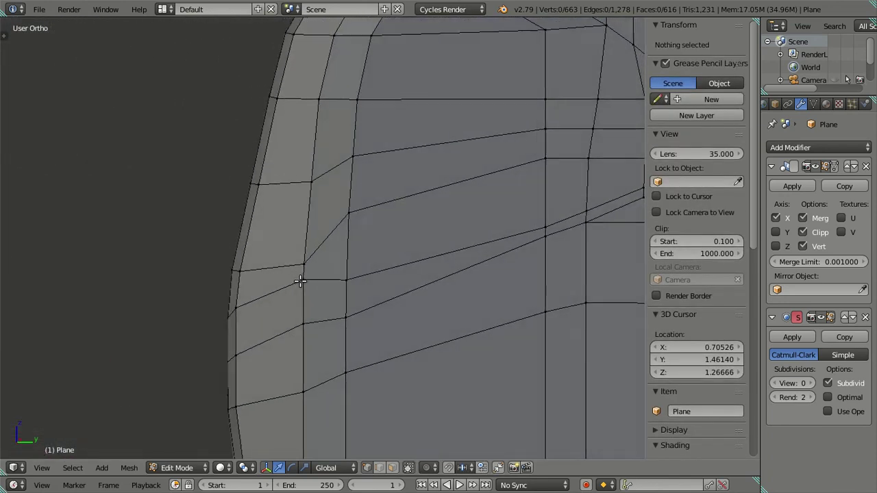
key("KP_3")
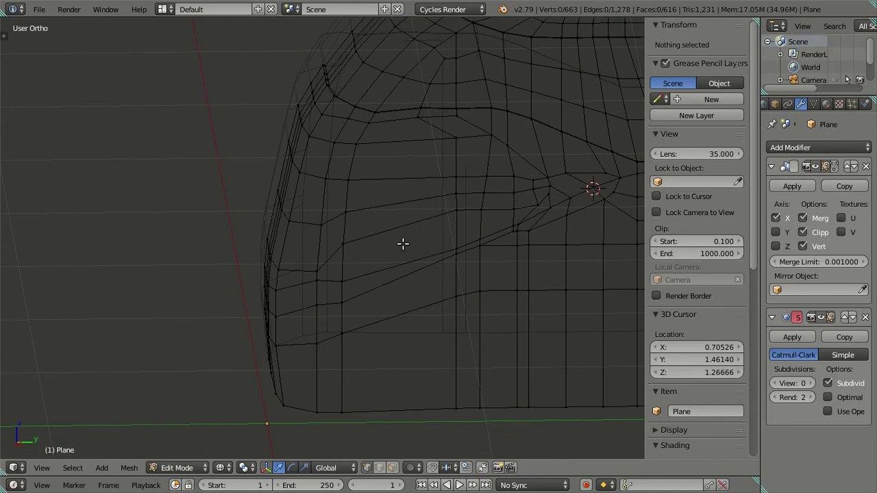
scroll(401, 236, "up", 2)
scroll(383, 232, "up", 2)
key("z")
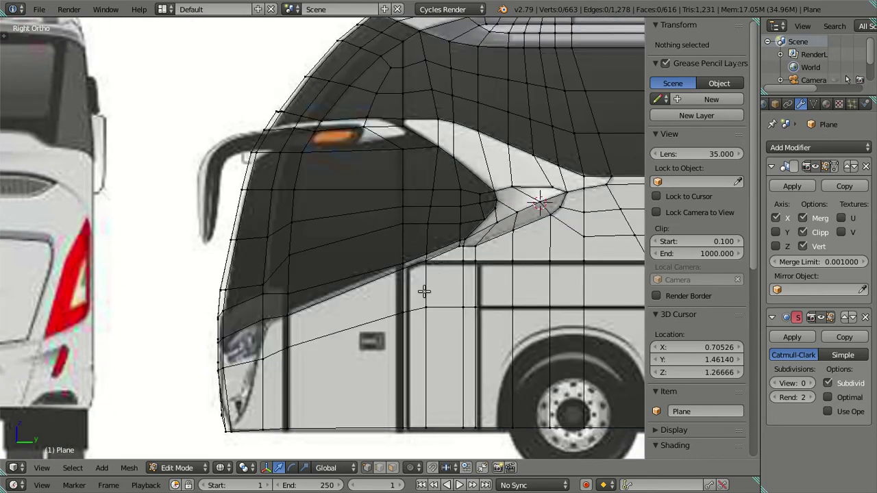
scroll(407, 326, "up", 2)
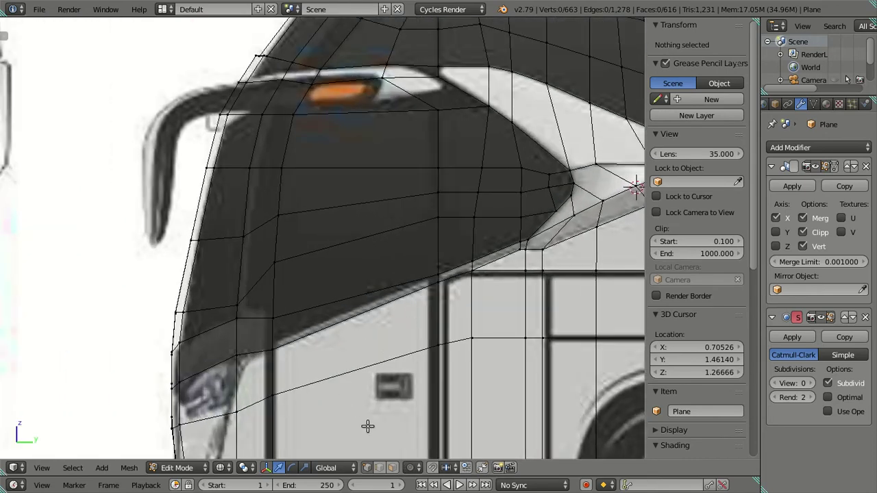
Select faces from the window recess's front tip up through the front window panel
right_click(562, 180)
right_click(552, 198, "shift")
right_click(536, 221, "shift")
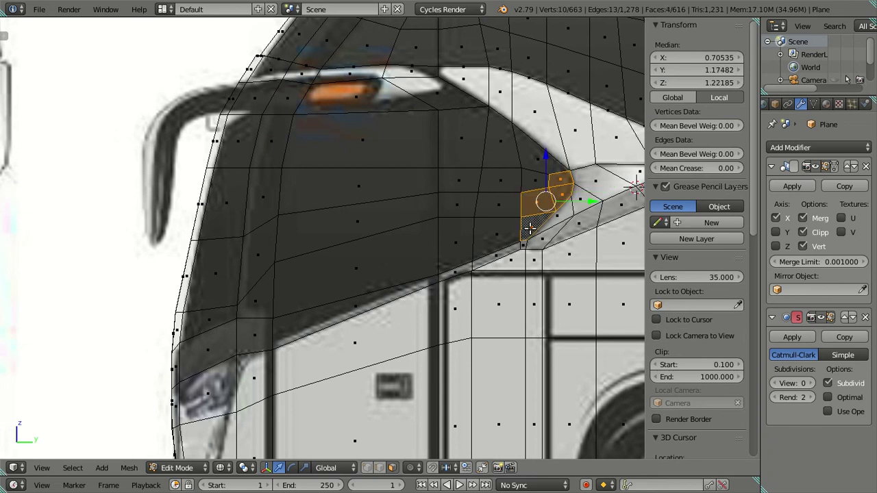
right_click(504, 215, "shift")
right_click(510, 204, "shift")
right_click(501, 180, "shift")
right_click(521, 188, "shift")
right_click(537, 159, "shift")
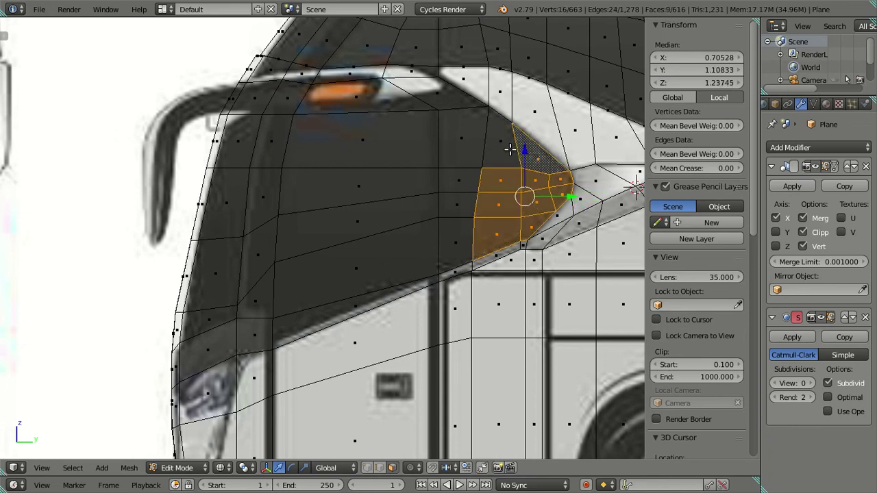
right_click(500, 141, "shift")
right_click(468, 140, "shift")
Cancel the delete menu and add the left column of faces to the selection
key("x")
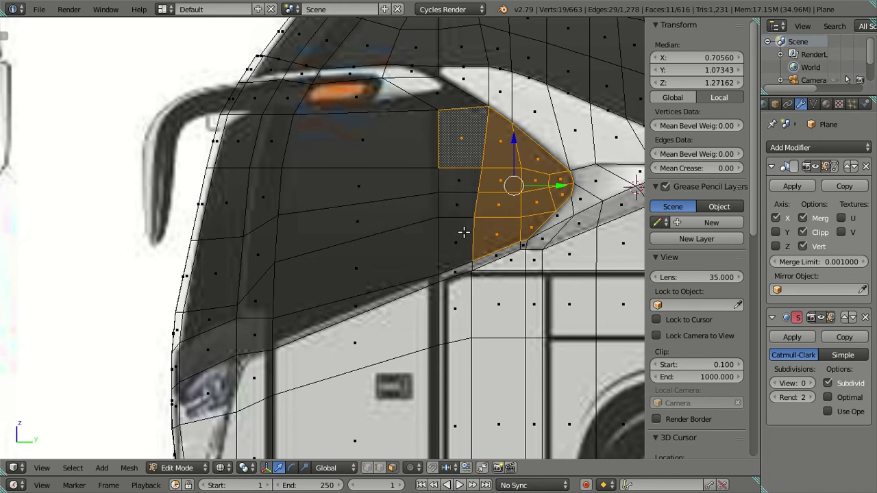
left_click(464, 233, "ctrl")
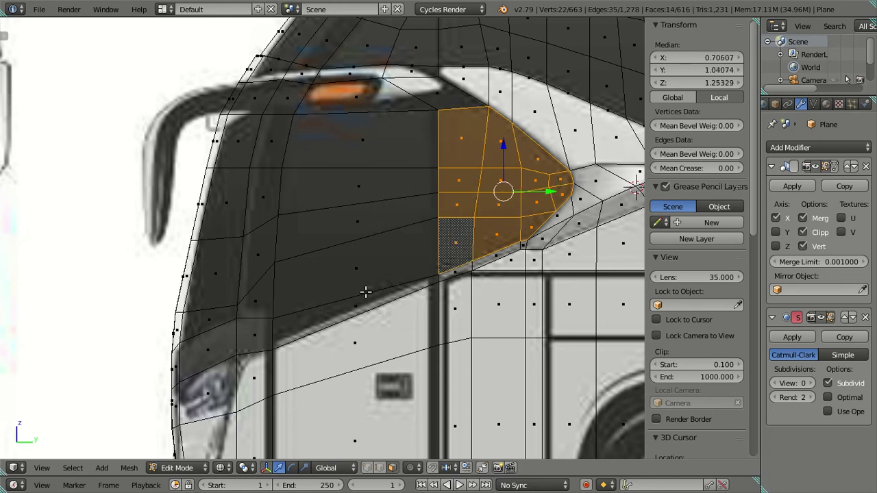
scroll(377, 312, "up", 1)
scroll(353, 288, "up", 1)
scroll(339, 248, "up", 1)
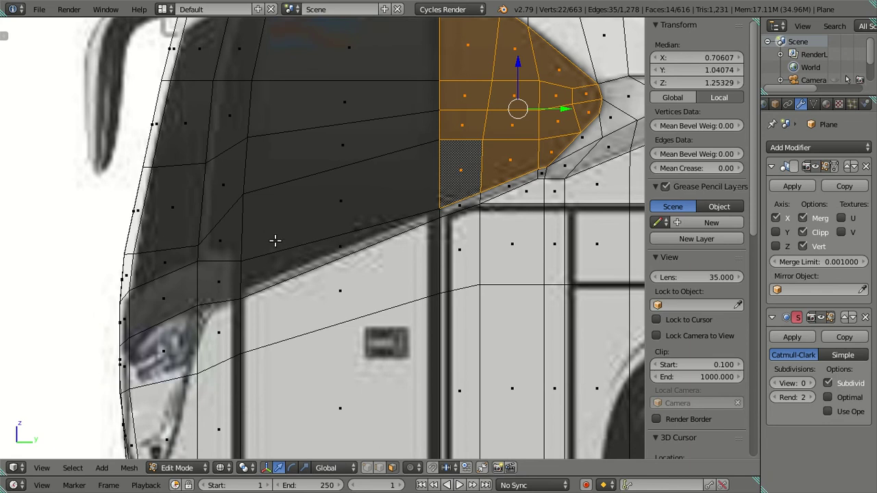
scroll(209, 260, "up", 1)
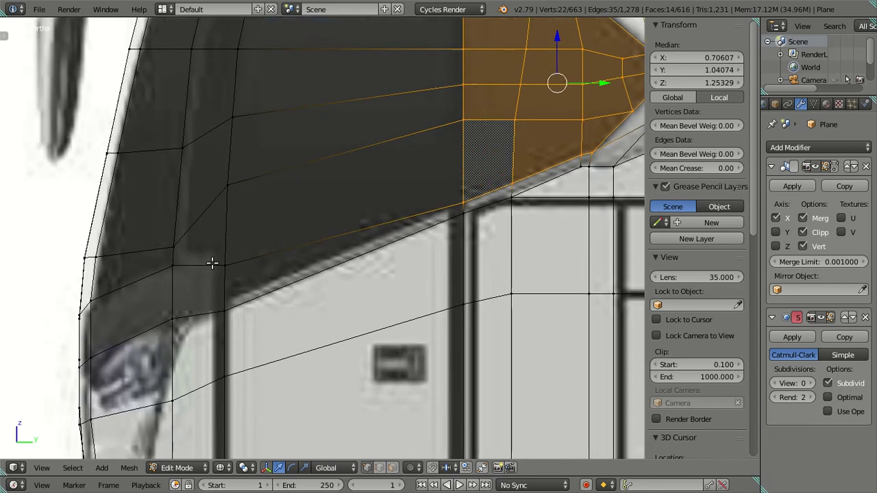
scroll(215, 259, "up", 1)
Try moving the lower and upper corner vertices vertically and along Y, then undo the moves
key("a")
right_click(203, 268)
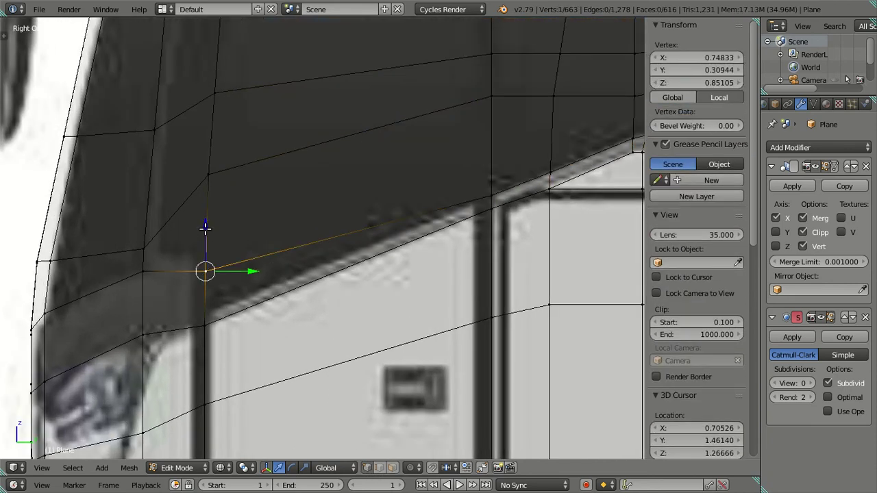
right_click(212, 174, "shift")
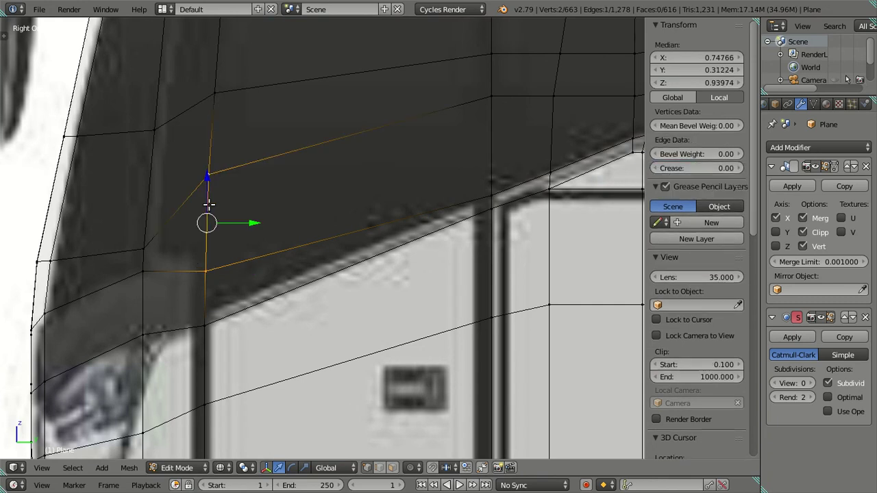
right_click(201, 262)
key("g")
key("z")
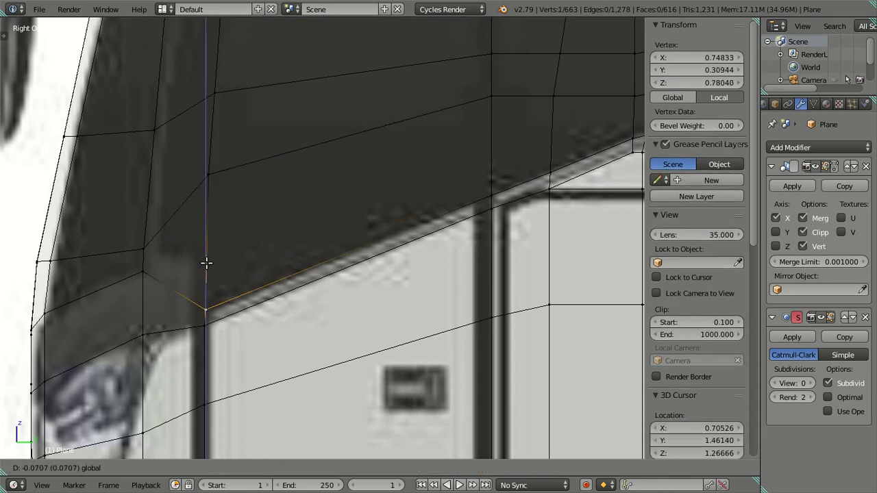
left_click(211, 266)
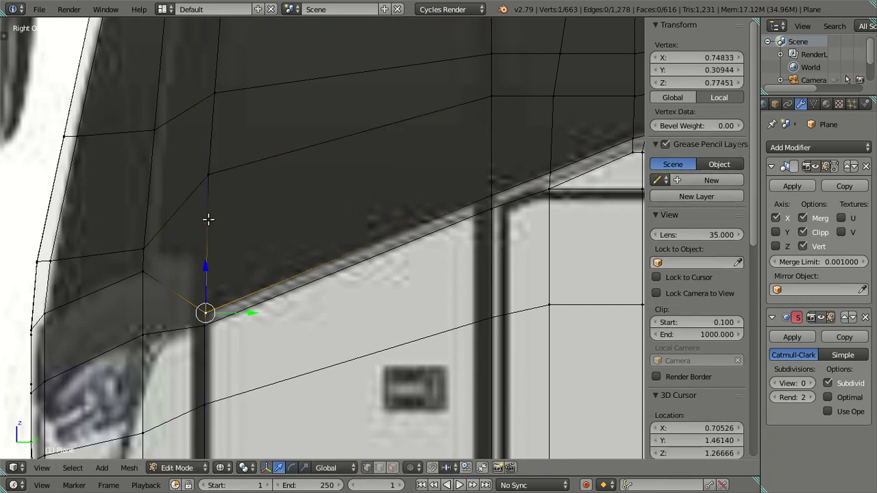
right_click(207, 168)
key("g")
key("z")
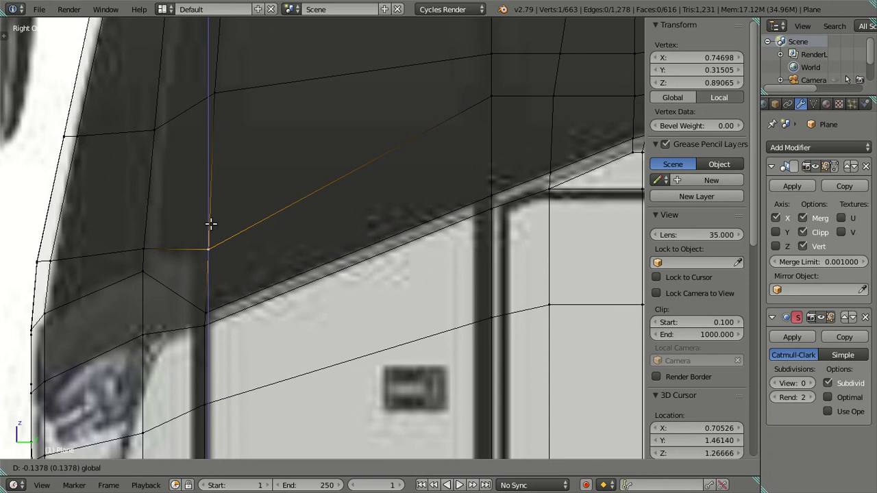
left_click(210, 224)
key("g")
key("y")
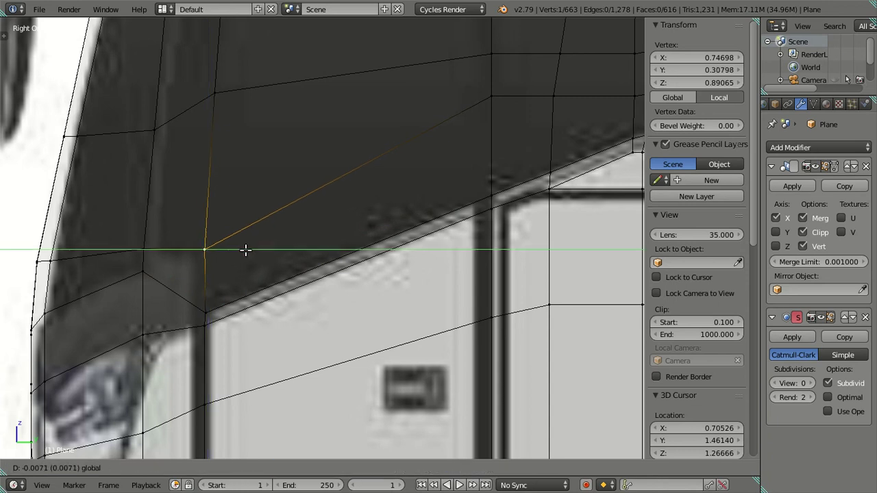
left_click(245, 250)
right_click(206, 291, "shift")
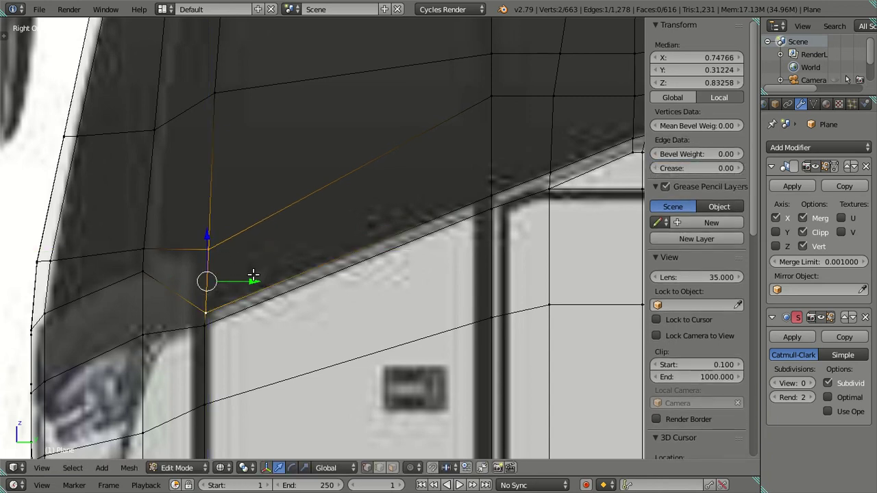
key("ctrl+z")
key("ctrl+z")
key("ctrl+z")
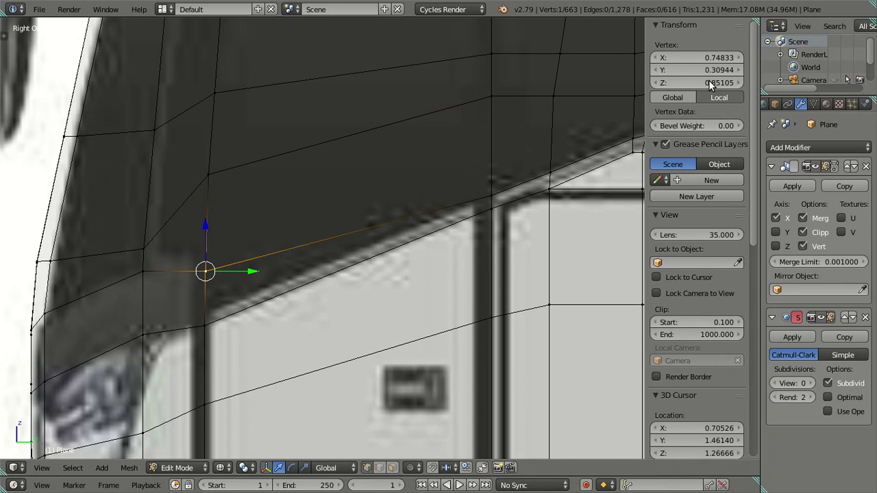
Place the 3D cursor on the window corner vertex and snap the lower vertex onto it
right_click(210, 319)
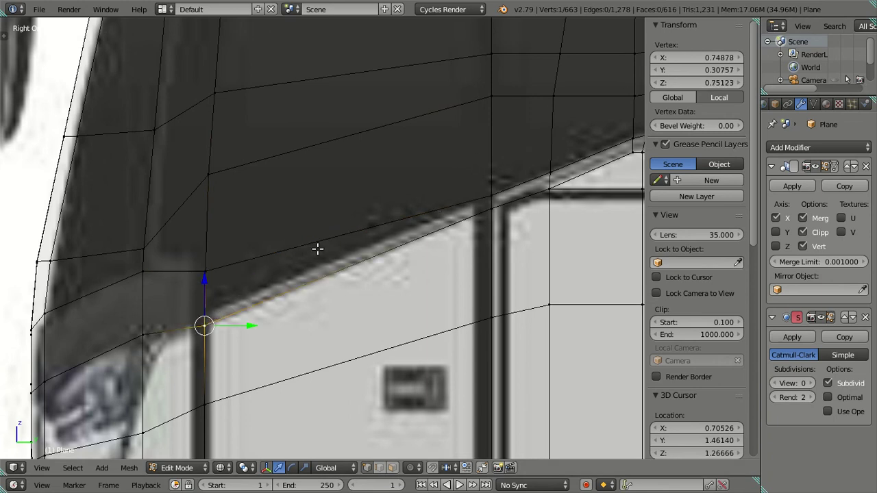
right_click(219, 261)
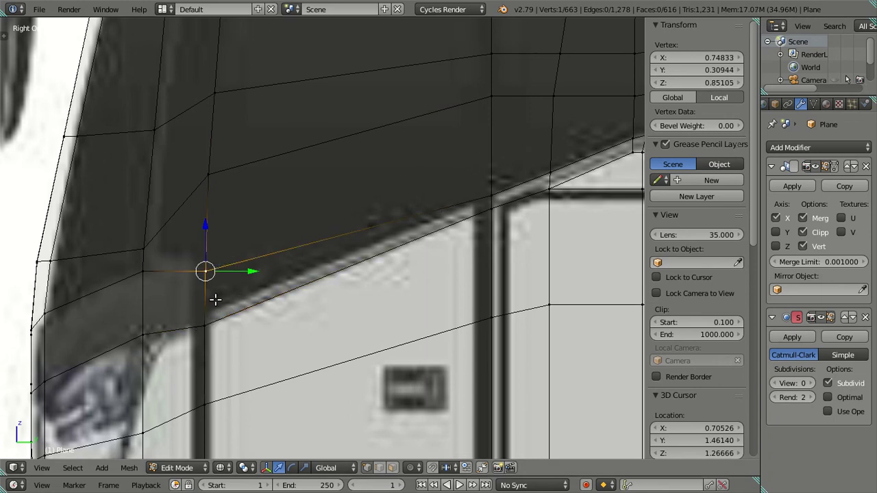
right_click(201, 330)
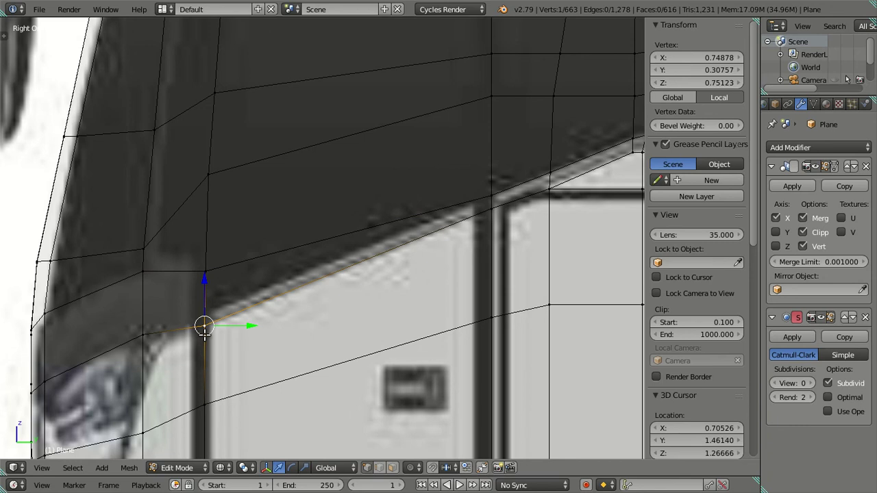
right_click(212, 273)
key("shift+s")
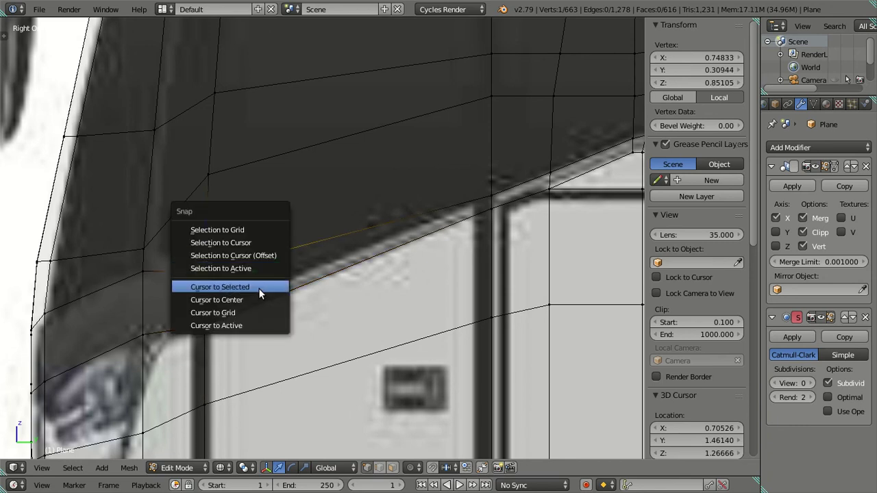
left_click(258, 288)
right_click(215, 316)
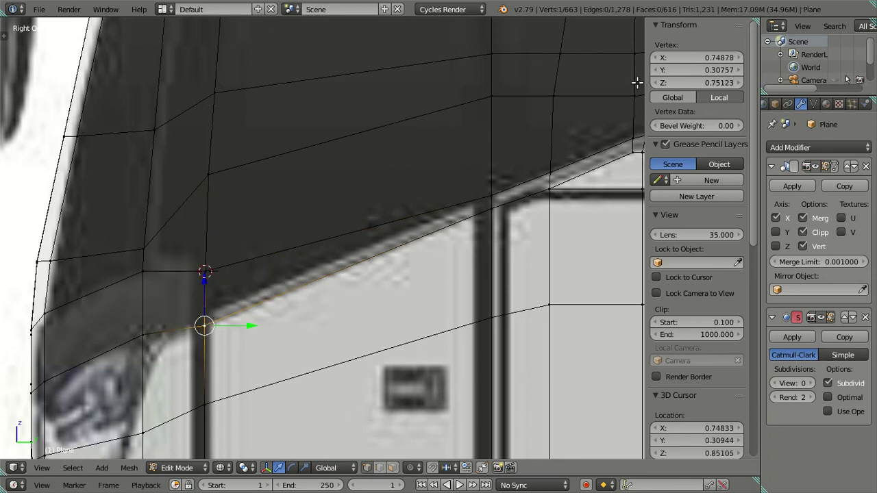
left_click(692, 70)
key("Return")
key("shift+s")
left_click(214, 229)
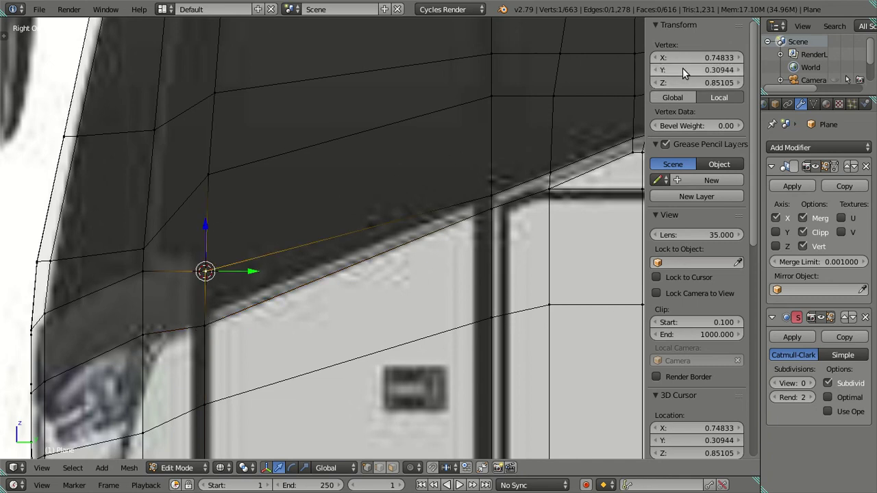
Adjust the lower vertex vertically, then snap the upper vertex to the cursor and raise it
key("g")
key("z")
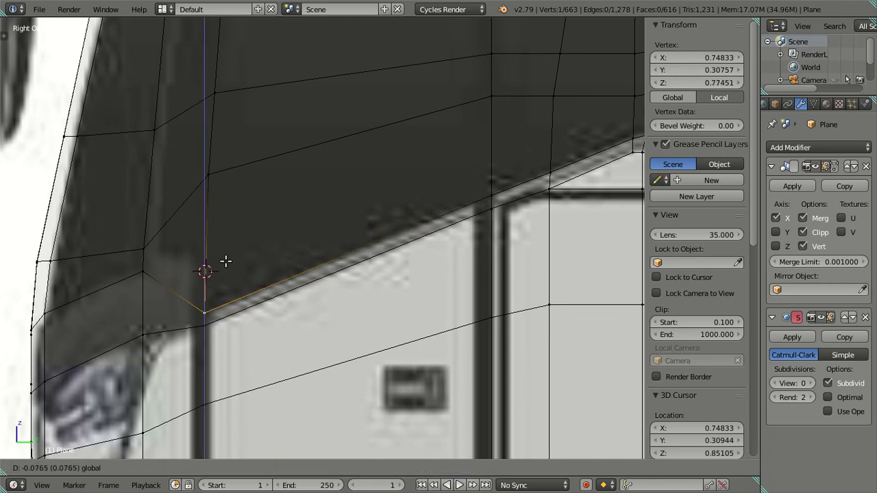
left_click(228, 260)
right_click(207, 179)
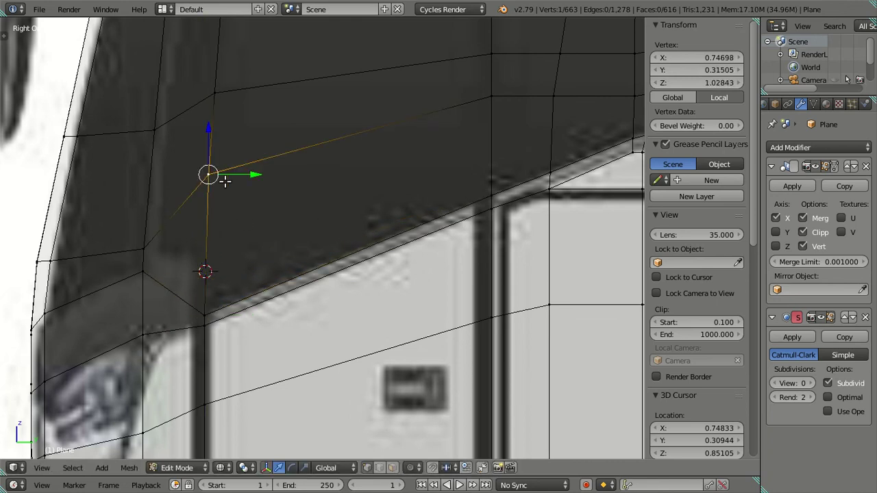
key("shift+s")
left_click(308, 145)
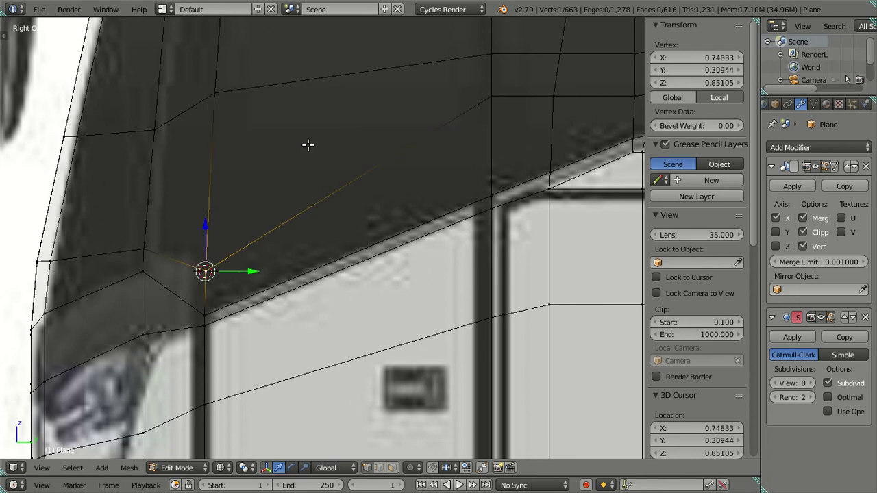
key("g")
key("z")
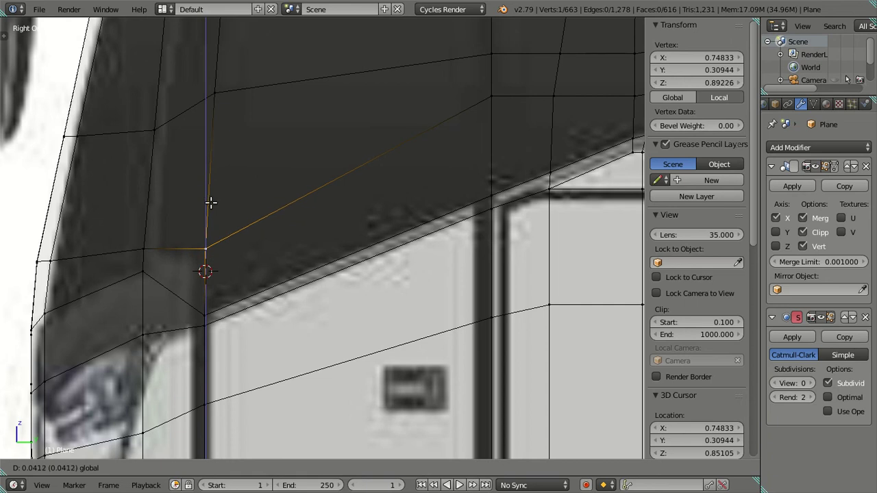
left_click(211, 202)
Raise a window panel vertex and its neighbour vertically to follow the reference window outline
key("a")
scroll(217, 215, "down", 2)
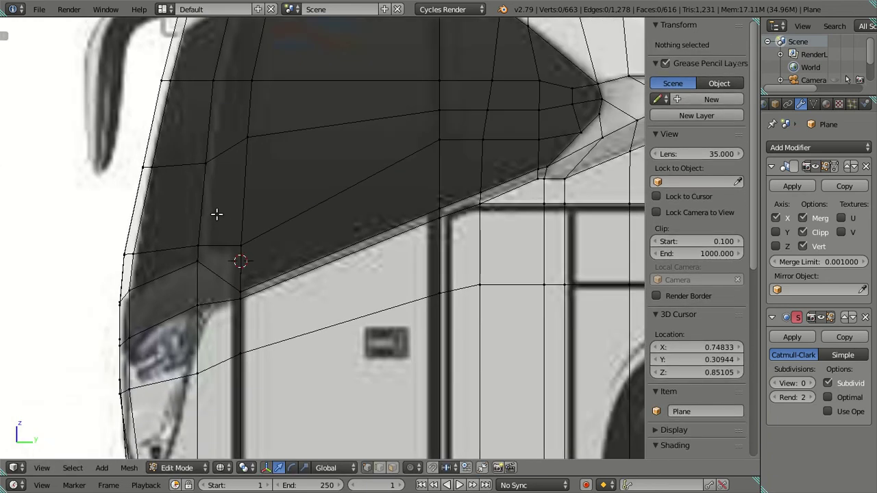
scroll(316, 214, "down", 2)
right_click(382, 221)
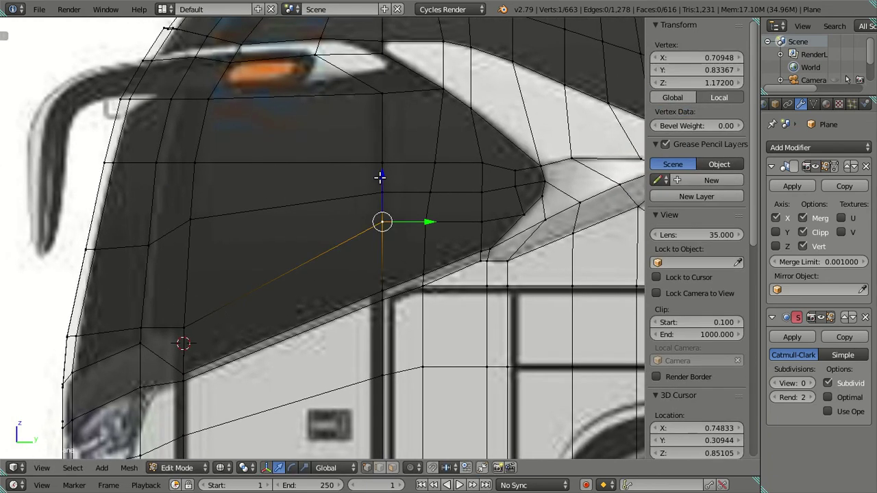
key("g")
key("z")
left_click(382, 196)
right_click(435, 216, "shift")
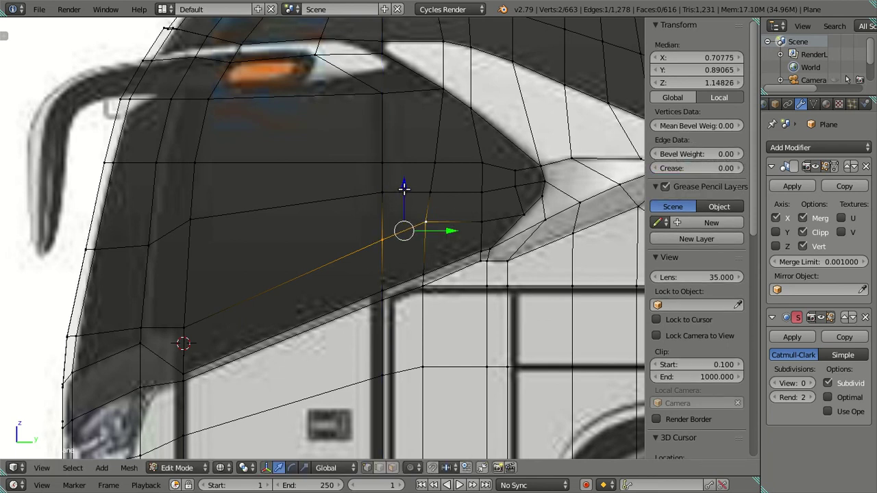
key("g")
key("z")
left_click(408, 200)
key("a")
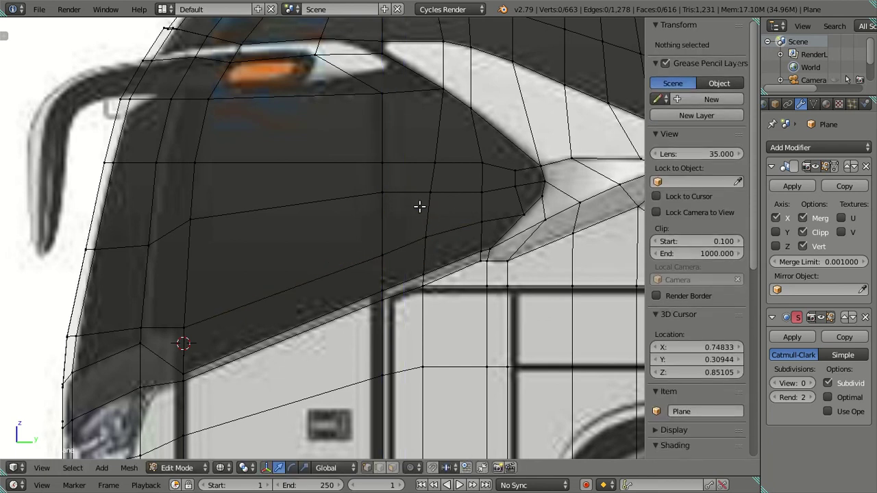
Pan the view toward the window's front corner and the windscreen top
middle_click_drag(419, 218, 408, 236, "shift")
key("KP_5")
key("KP_5")
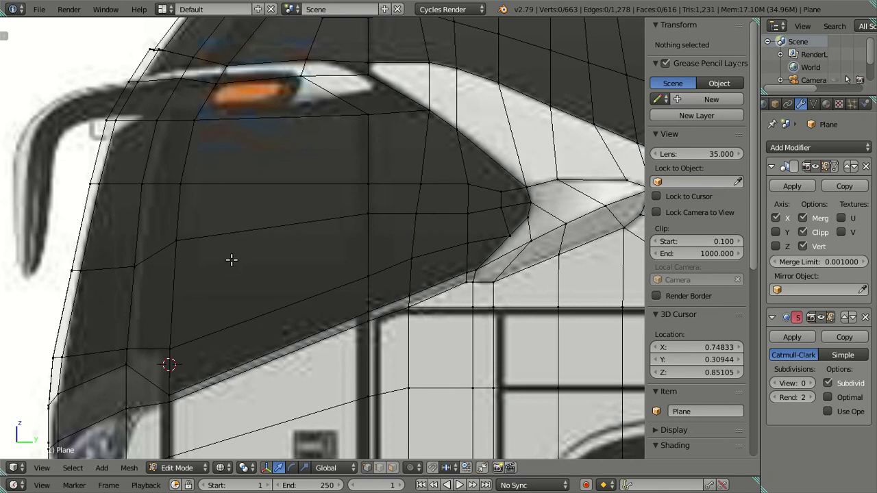
middle_click_drag(272, 365, 311, 304, "shift")
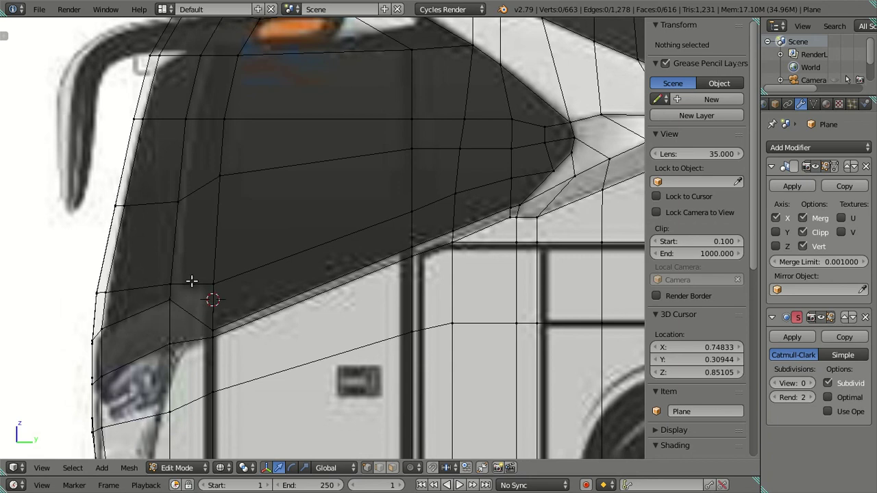
In face select mode, select the window strip faces around the corner and the large lower face
left_click(392, 467)
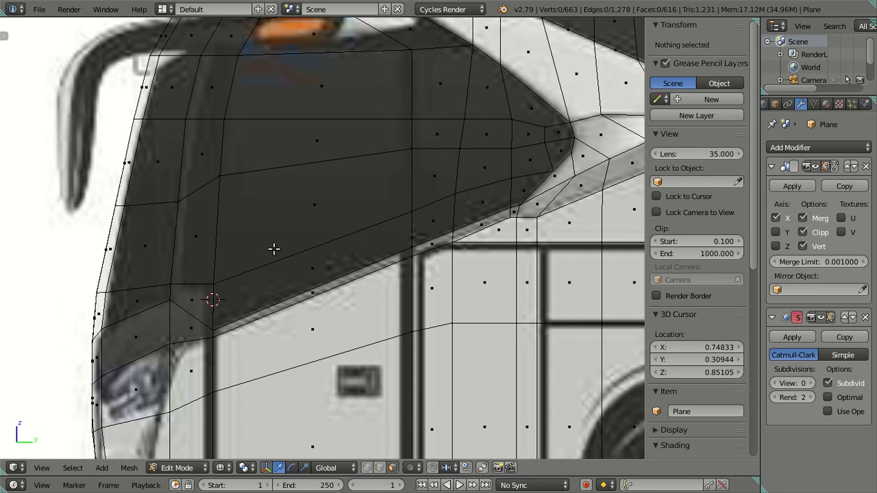
left_click(311, 263)
left_click(524, 186, "ctrl")
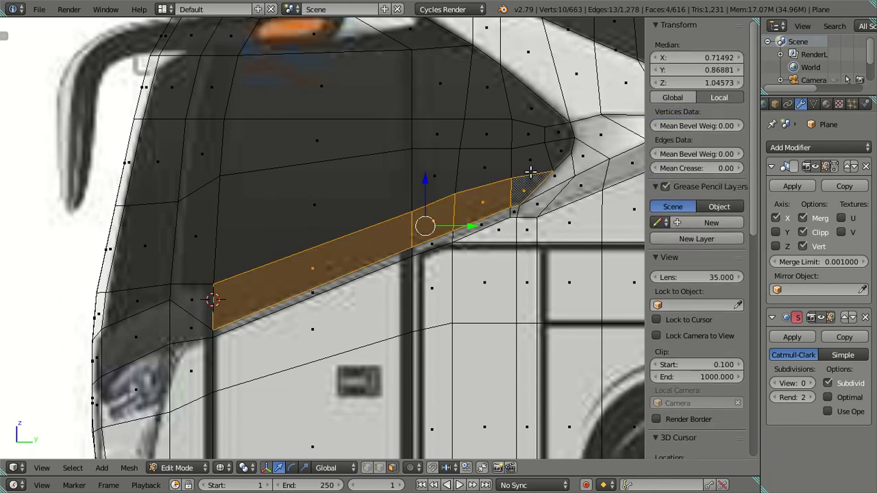
left_click(552, 152, "ctrl")
left_click(558, 135, "ctrl")
left_click(523, 139, "ctrl")
left_click(492, 134, "ctrl")
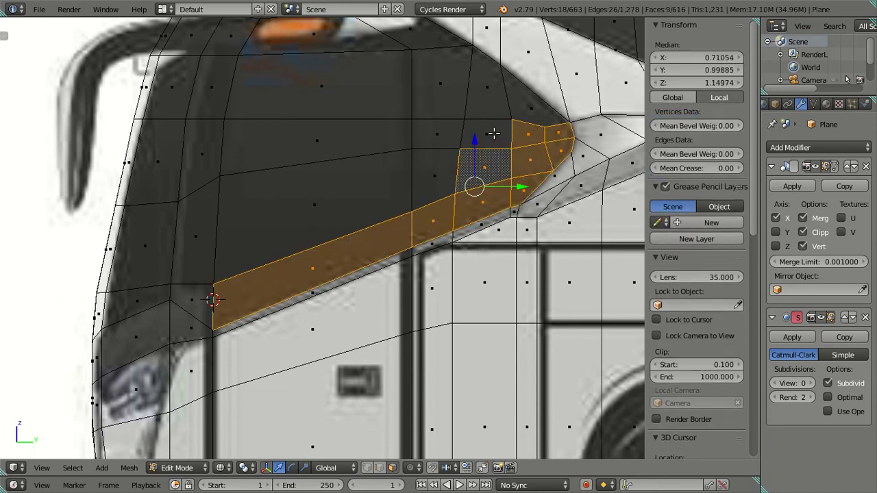
left_click(488, 92, "ctrl")
left_click(502, 110, "ctrl")
left_click(446, 105, "ctrl")
left_click(432, 176, "ctrl")
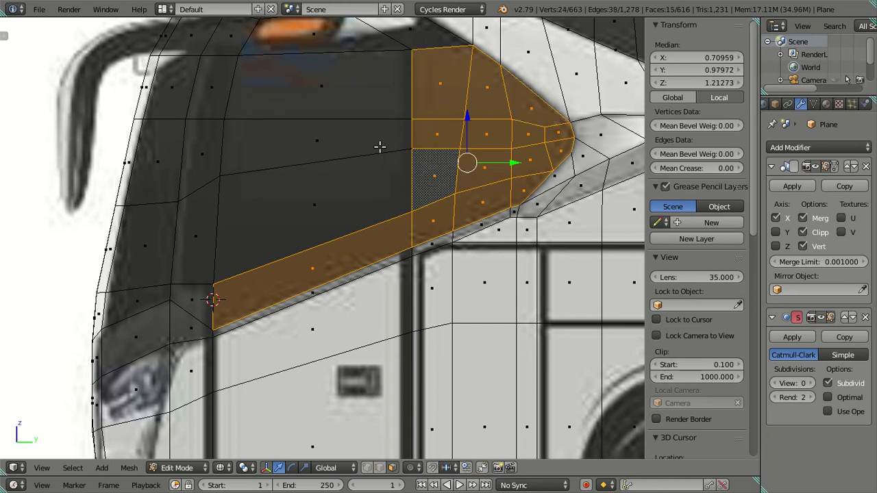
left_click(315, 98, "ctrl")
left_click(317, 143, "ctrl")
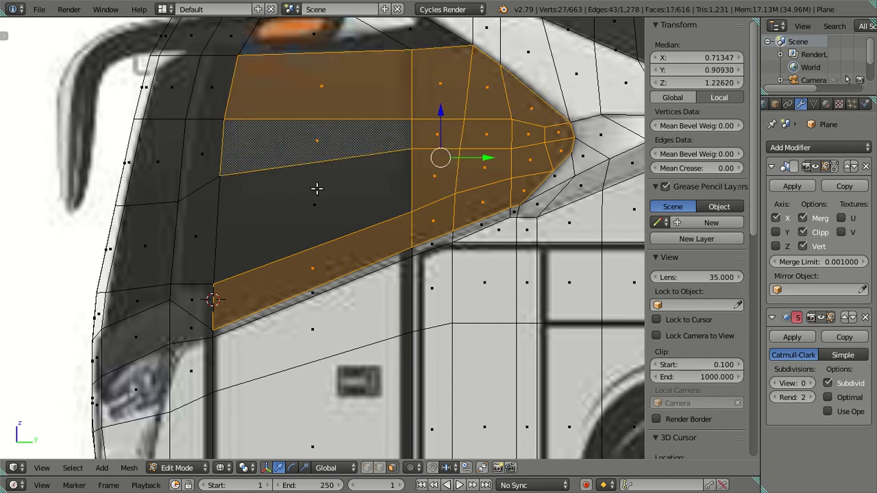
left_click(315, 190, "ctrl")
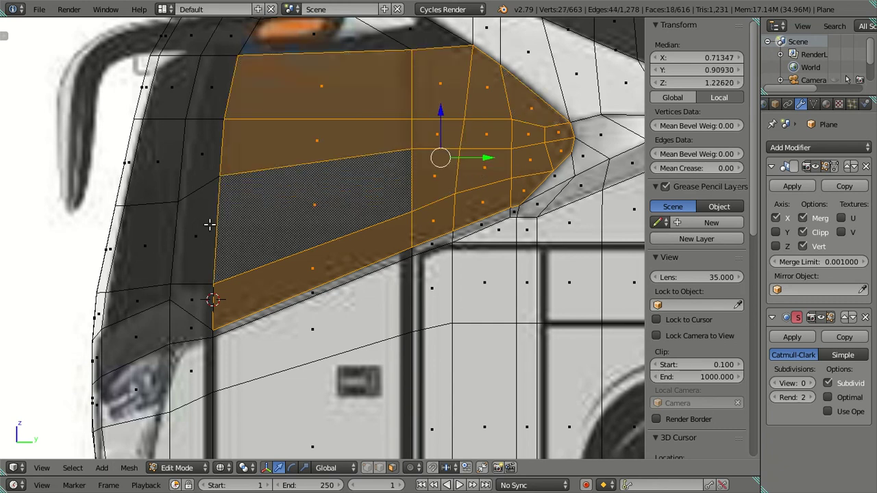
Compare the selection with the bus reference photo's front door area in right orthographic view
key("KP_3")
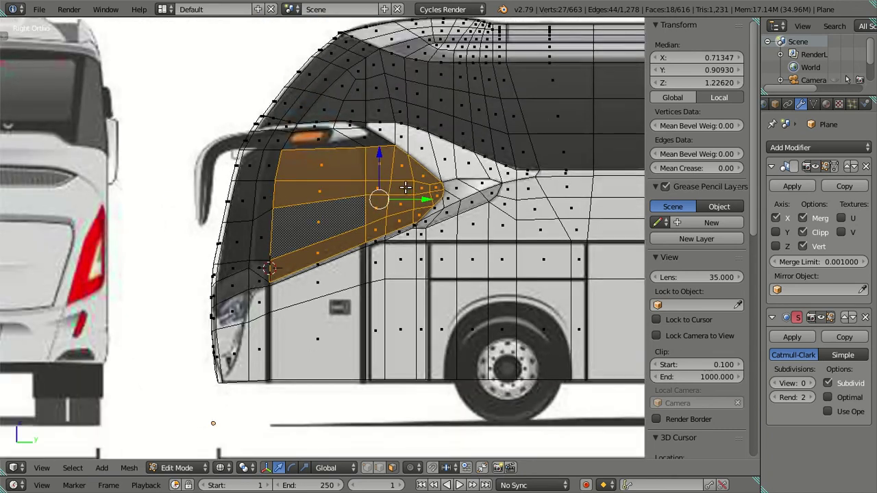
key("ctrl+KP_2")
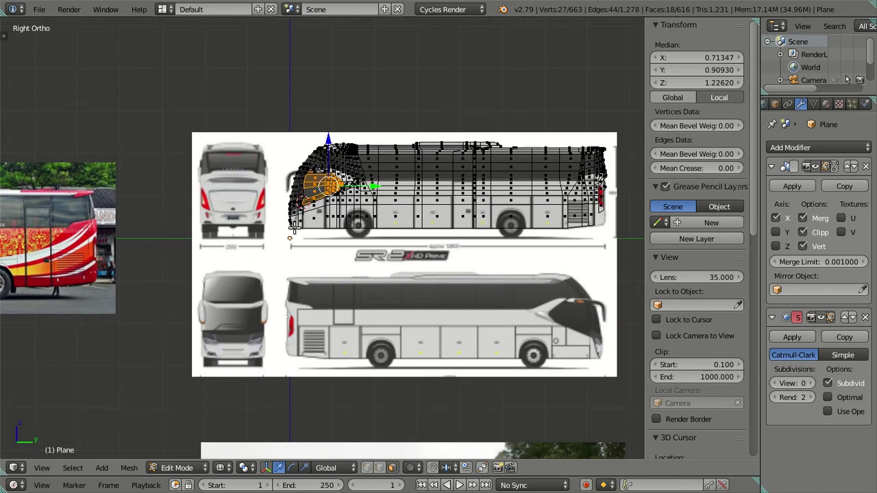
scroll(352, 313, "down", 5)
middle_click_drag(353, 313, 359, 211, "shift")
scroll(358, 212, "up", 5)
scroll(400, 175, "up", 4)
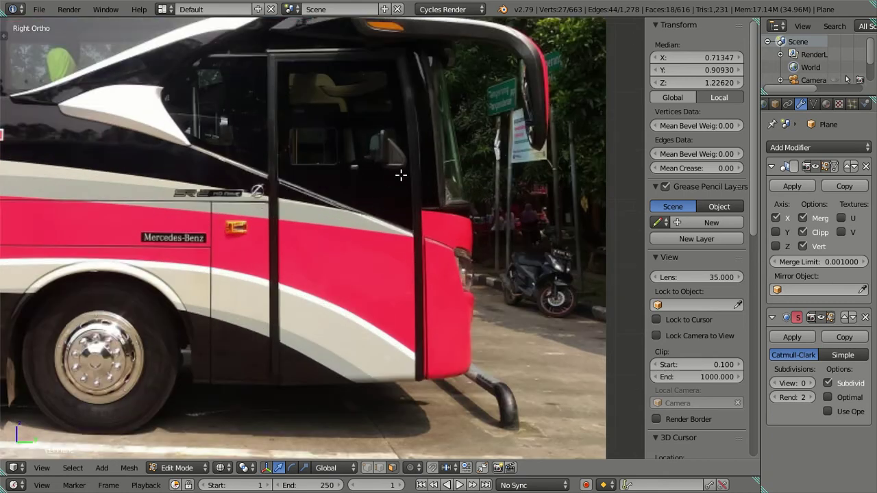
middle_click_drag(401, 175, 387, 311, "shift")
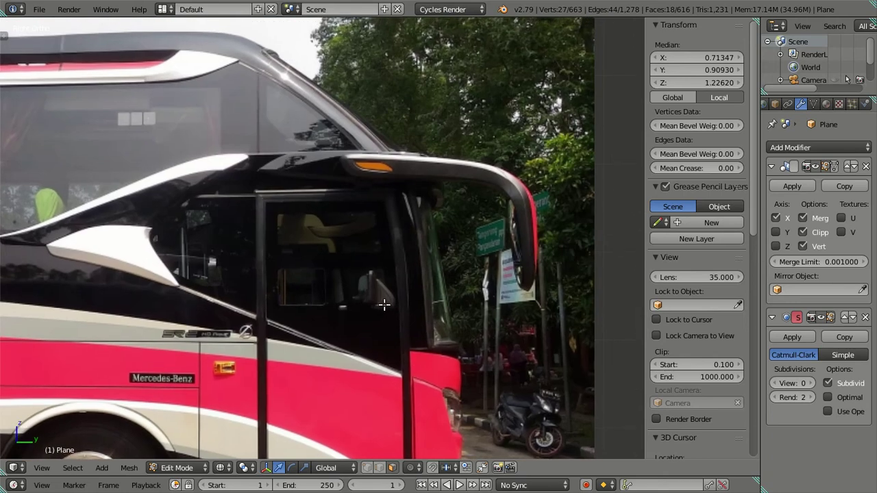
scroll(380, 306, "down", 4)
Extrude the selected window faces in place and push them slightly inward along X as a recess
scroll(355, 211, "down", 2)
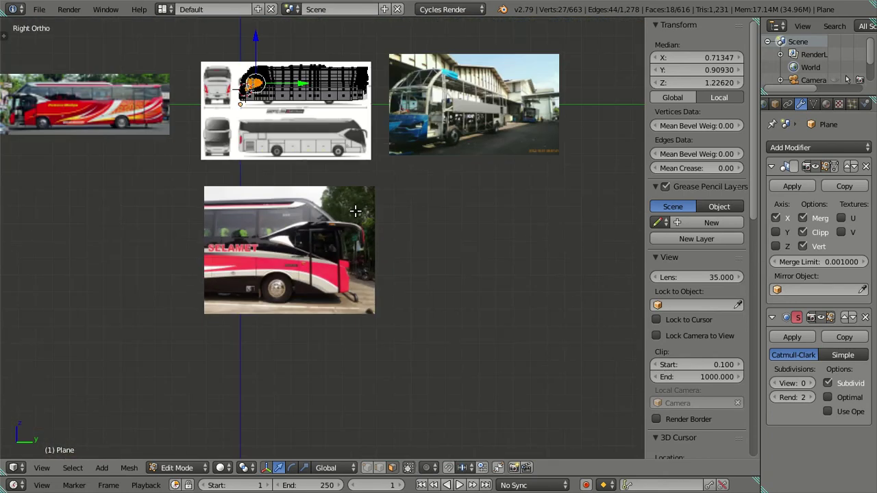
middle_click_drag(189, 135, 278, 246, "shift")
scroll(277, 246, "up", 4)
scroll(279, 248, "up", 2)
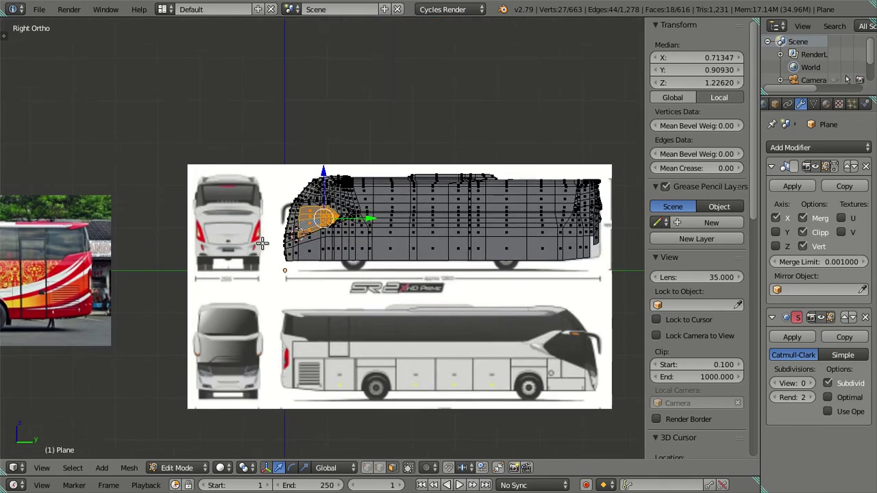
scroll(280, 250, "up", 4)
scroll(281, 248, "up", 3)
scroll(280, 245, "up", 2)
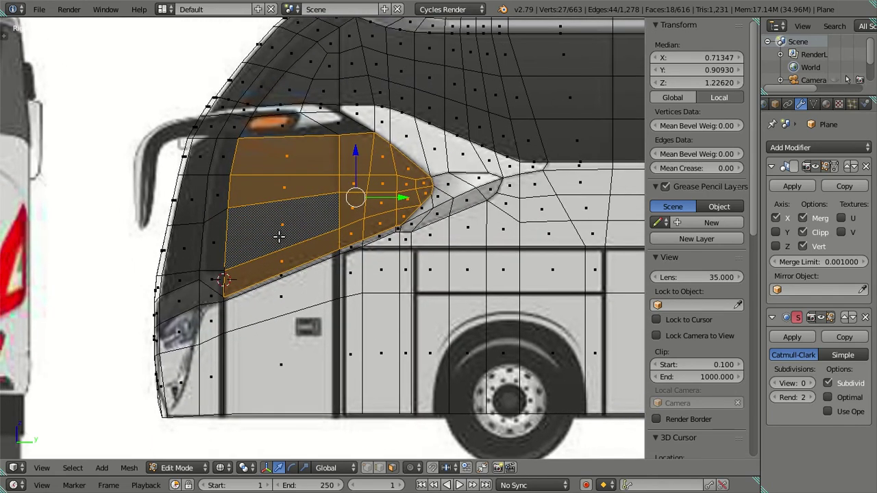
mouse_move(254, 213)
middle_mouse_down()
mouse_move(375, 276)
mouse_move(454, 290)
middle_mouse_up()
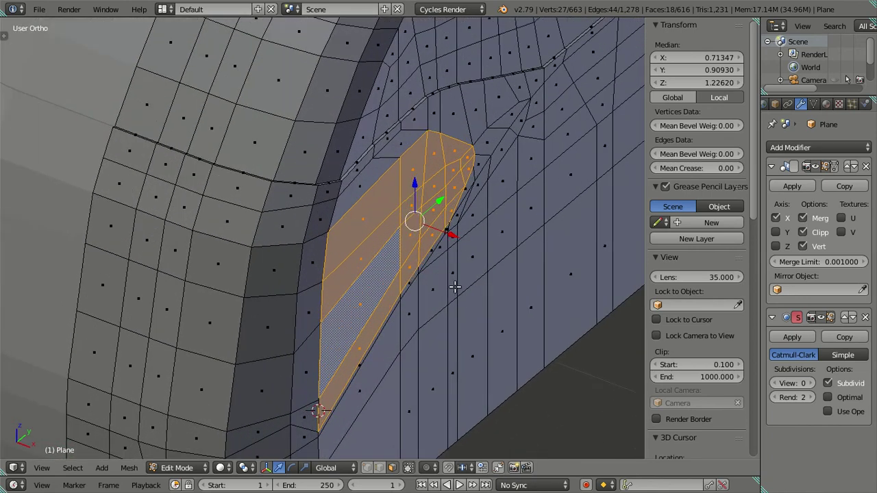
key("e")
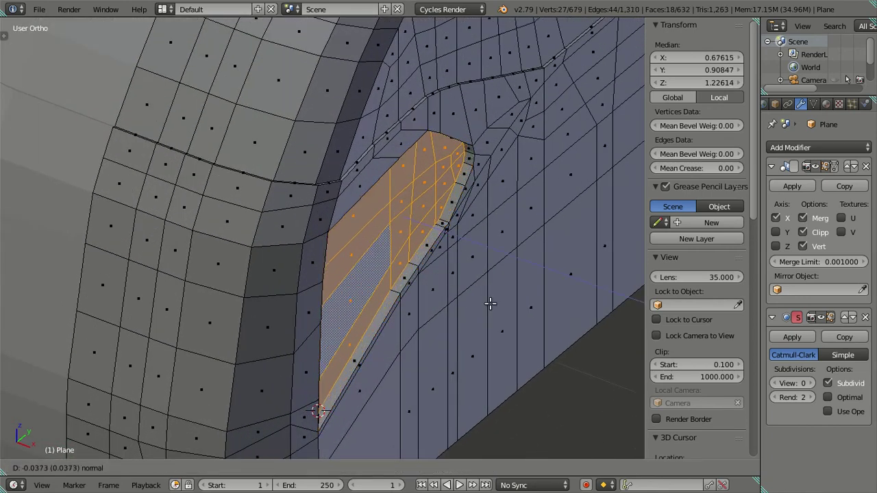
right_click(489, 304)
left_click_drag(454, 227, 450, 228)
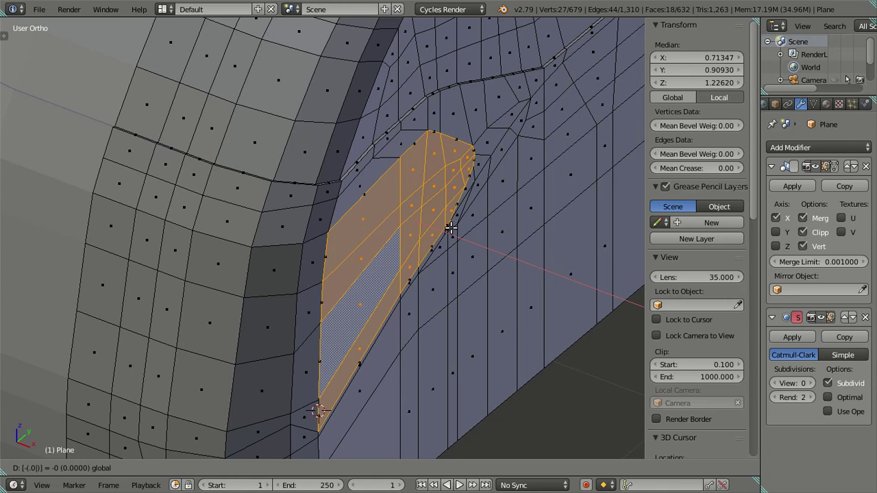
left_click_drag(450, 228, 450, 228)
Deselect the faces and check the window recess crease in Object Mode
key("a")
scroll(411, 229, "down", 3)
mouse_move(401, 230)
middle_mouse_down()
mouse_move(390, 231)
mouse_move(366, 194)
mouse_move(393, 215)
middle_mouse_up()
key("Tab")
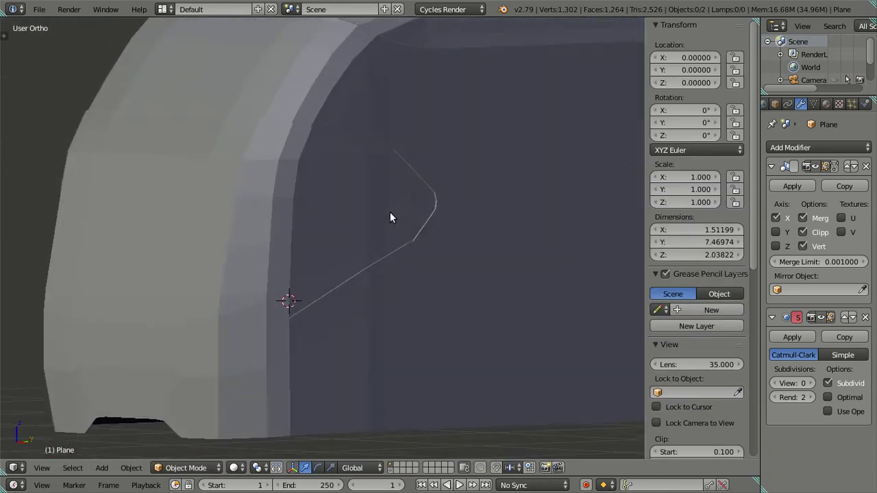
Inspect the bus front corner, switching between Edit and Object Mode while orbiting
scroll(378, 245, "up", 3)
key("Tab")
scroll(329, 230, "down", 2)
mouse_move(330, 230)
middle_mouse_down()
mouse_move(290, 219)
mouse_move(283, 208)
middle_mouse_up()
key("Tab")
middle_click_drag(214, 273, 239, 276)
key("Tab")
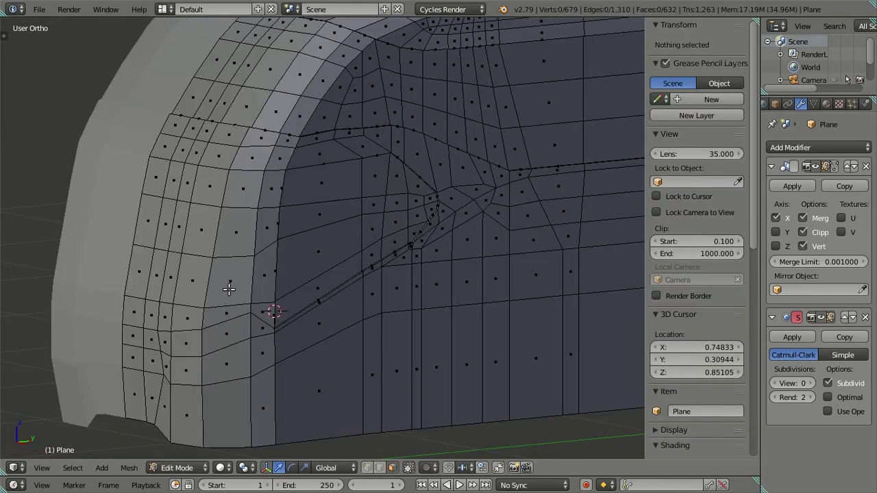
Select a block of faces on the bus front corner and frame it in right side view
right_click(229, 281)
right_click(136, 269, "ctrl")
right_click(148, 222, "ctrl")
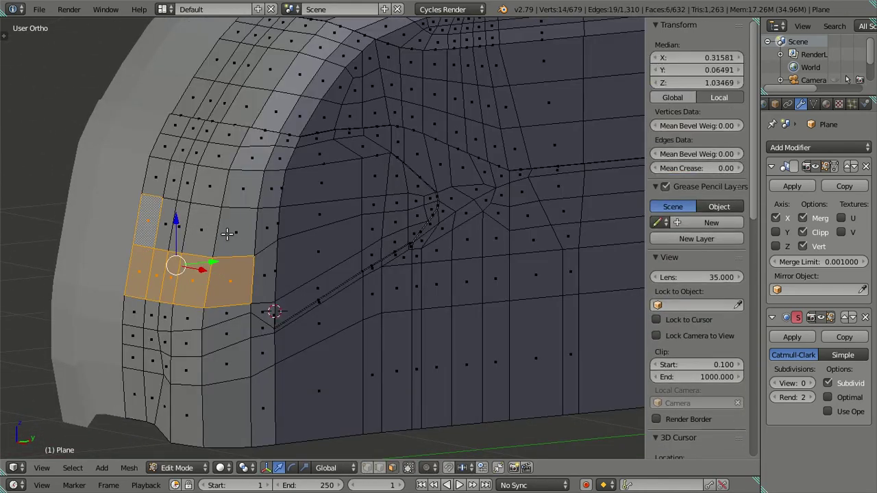
right_click(229, 223, "ctrl")
right_click(240, 192, "ctrl")
right_click(154, 179, "ctrl")
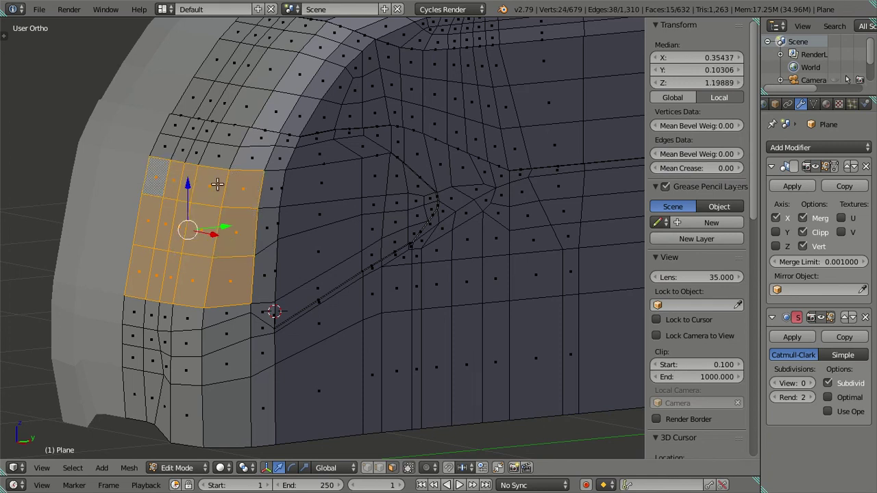
key("KP_3")
scroll(194, 155, "up", 2)
scroll(308, 158, "up", 2)
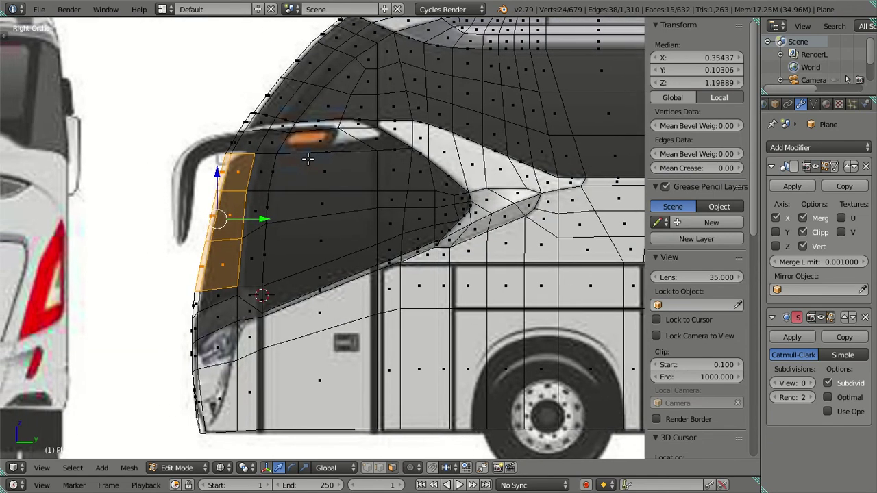
scroll(287, 209, "up", 2)
mouse_move(286, 209)
middle_mouse_down("shift")
mouse_move(357, 202)
mouse_move(414, 249)
mouse_move(409, 288)
mouse_move(391, 252)
mouse_move(315, 239)
middle_mouse_up("shift")
Extrude the block in place, drop its right column, and nudge the rest slightly along Y
key("e")
right_click(363, 205)
right_click(357, 166, "shift")
right_click(363, 219, "shift")
right_click(363, 259, "shift")
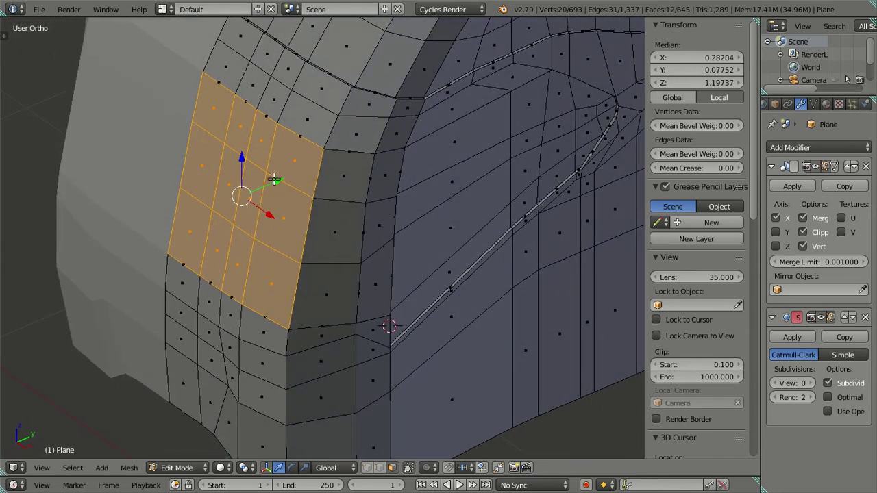
left_click_drag(274, 179, 276, 178)
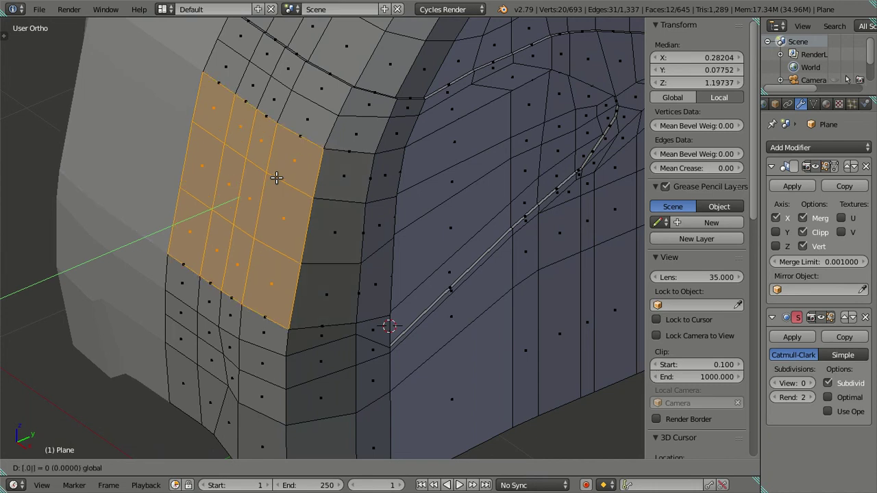
left_click_drag(276, 179, 276, 177)
mouse_move(299, 246)
middle_mouse_down()
mouse_move(329, 240)
mouse_move(337, 268)
middle_mouse_up()
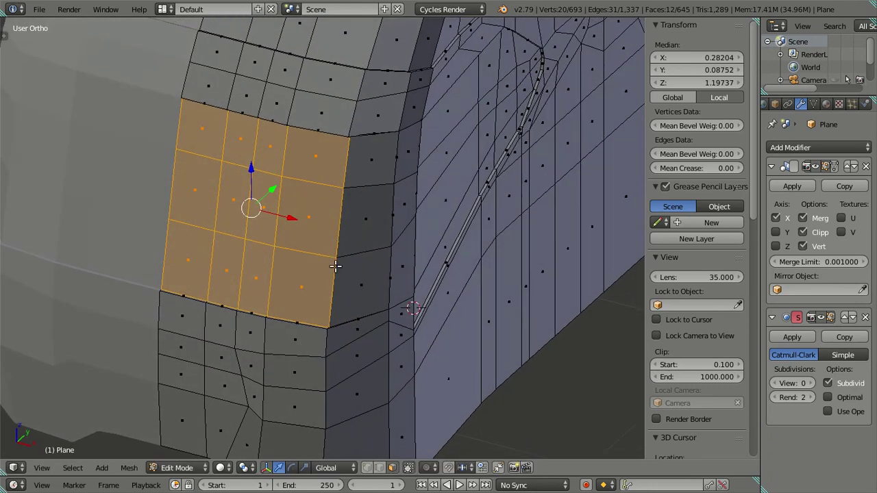
In wireframe, narrow the selection to the right and bottom edges and shift them along X
left_click(362, 278)
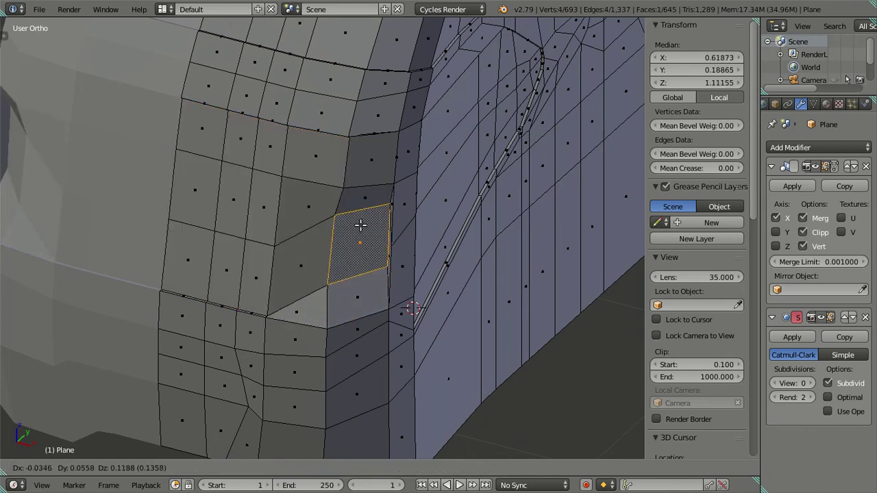
left_click(363, 226, "shift")
left_click(361, 182, "shift")
mouse_move(361, 181)
middle_mouse_down()
mouse_move(407, 80)
mouse_move(397, 163)
mouse_move(370, 221)
middle_mouse_up()
key("z")
key("c")
mouse_move(338, 128)
middle_mouse_down()
mouse_move(313, 358)
mouse_move(377, 309)
mouse_move(454, 208)
middle_mouse_up()
key("Escape")
key("g")
key("x")
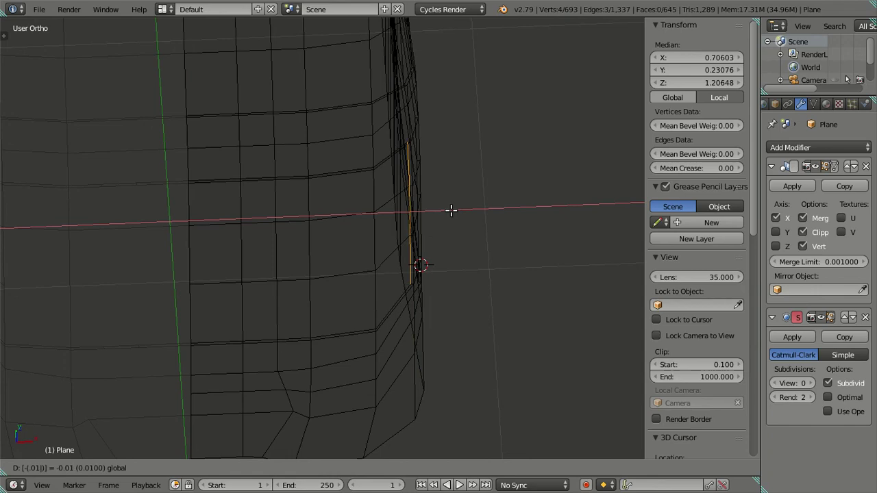
left_click(450, 211)
Shift the vertical edge loop at the front corner along X by a small negative offset, then deselect all
key("a")
key("z")
mouse_move(442, 306)
middle_mouse_down()
mouse_move(417, 280)
mouse_move(412, 223)
mouse_move(448, 304)
mouse_move(434, 315)
mouse_move(378, 261)
mouse_move(374, 184)
mouse_move(356, 110)
middle_mouse_up()
right_click(355, 109, "alt")
middle_click_drag(354, 204, 354, 322)
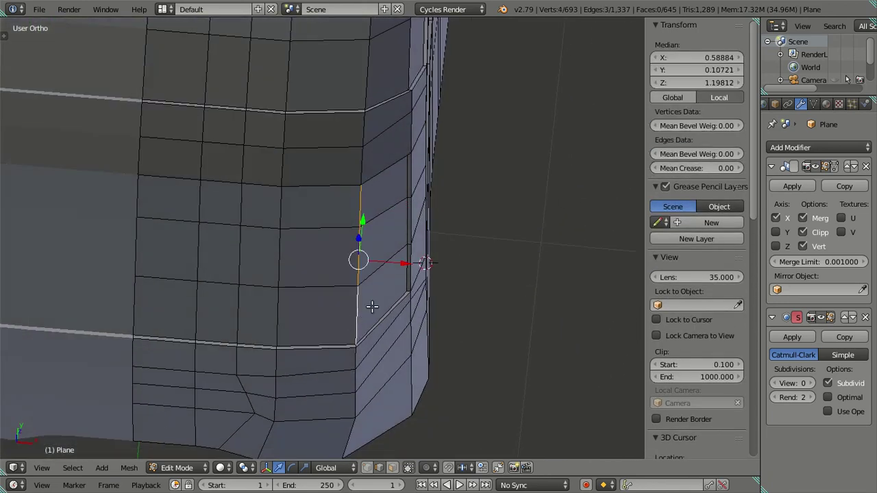
left_click_drag(406, 267, 398, 267)
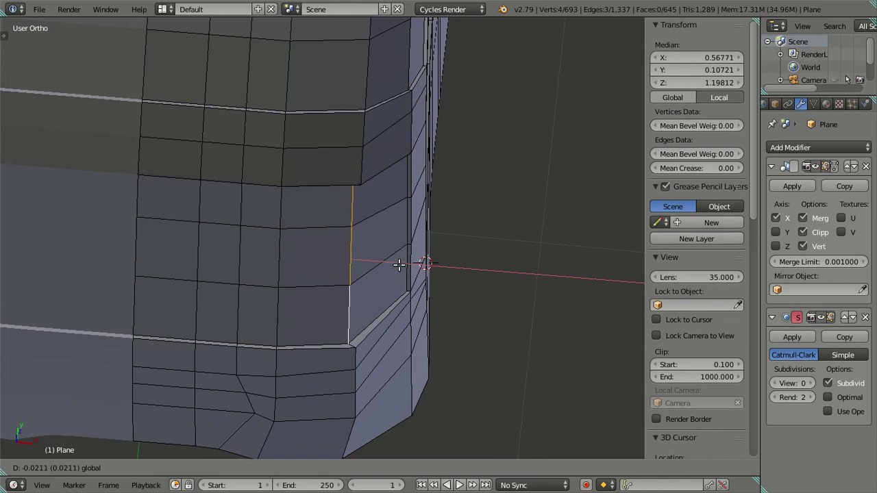
type("-(0")
type("0.00")
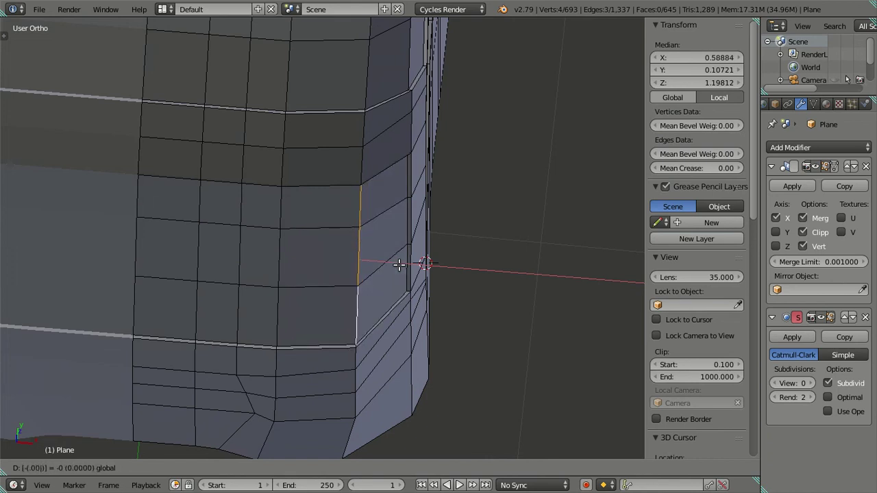
key("Return")
key("a")
mouse_move(377, 270)
middle_mouse_down()
mouse_move(357, 214)
mouse_move(361, 128)
middle_mouse_up()
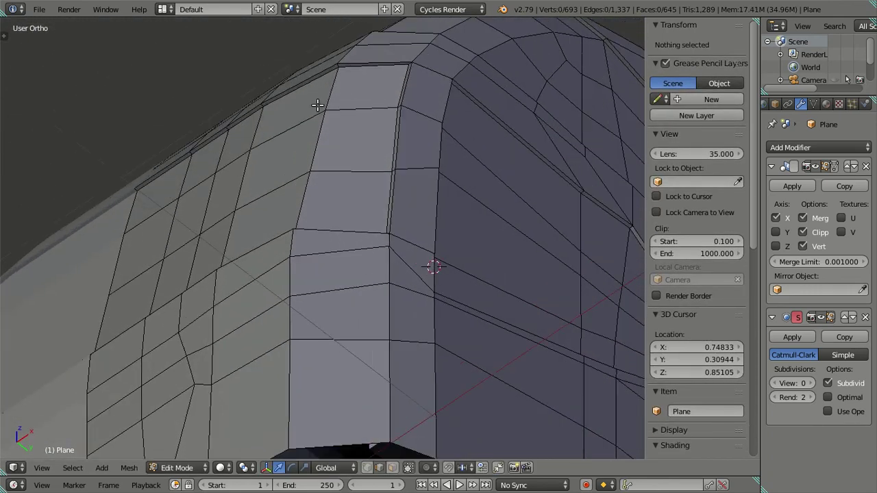
In Object Mode, raise the Subdivision viewport level to 2, then set it back to 0
key("Tab")
scroll(385, 185, "up", 5)
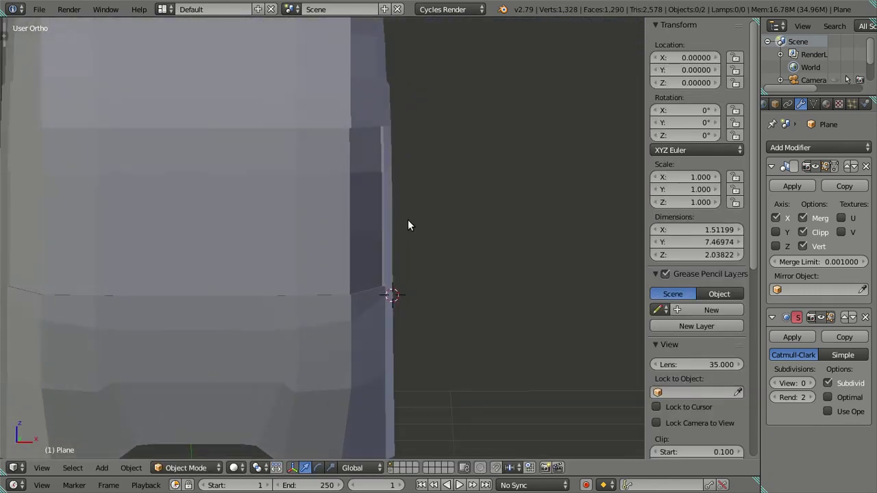
left_click(821, 383)
left_click(821, 382)
scroll(231, 210, "down", 4)
mouse_move(232, 211)
middle_mouse_down()
mouse_move(364, 189)
mouse_move(278, 213)
mouse_move(299, 261)
mouse_move(409, 268)
mouse_move(407, 234)
mouse_move(176, 244)
mouse_move(486, 208)
mouse_move(328, 206)
mouse_move(263, 186)
mouse_move(333, 228)
mouse_move(435, 251)
mouse_move(537, 245)
mouse_move(413, 227)
middle_mouse_up()
left_click(792, 383)
type("0")
key("Return")
mouse_move(574, 327)
middle_mouse_down()
mouse_move(435, 263)
mouse_move(438, 254)
middle_mouse_up()
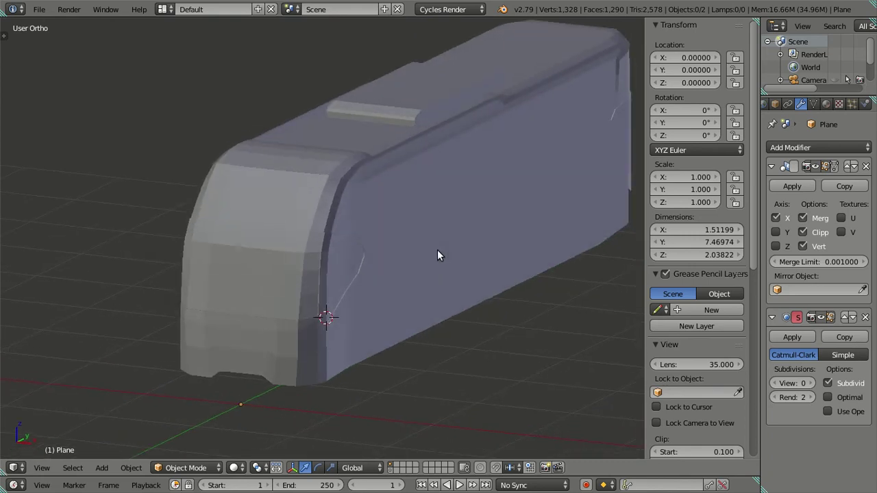
scroll(428, 259, "up", 3)
Return to Edit Mode, hide the sidebar, and view the bus straight from the front
key("Tab")
scroll(424, 257, "down", 1)
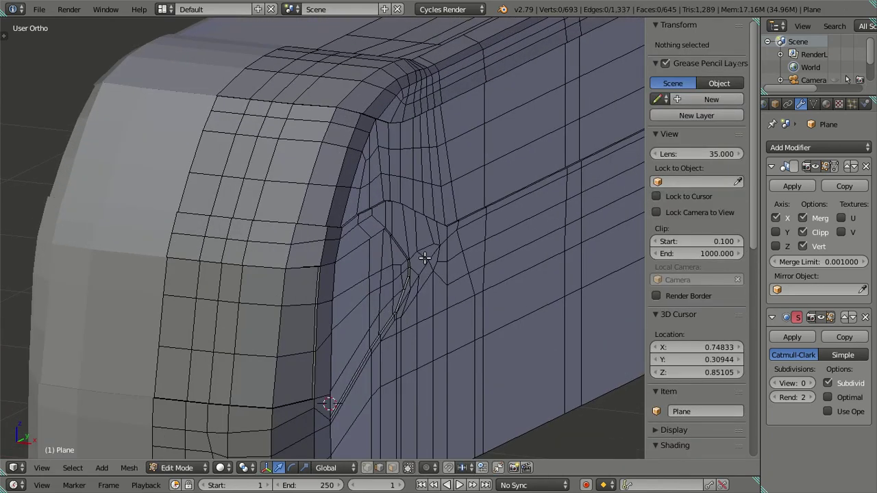
scroll(425, 258, "down", 2)
key("n")
mouse_move(489, 252)
middle_mouse_down()
mouse_move(397, 274)
mouse_move(450, 266)
mouse_move(443, 249)
middle_mouse_up()
mouse_move(352, 275)
middle_mouse_down()
mouse_move(528, 270)
mouse_move(505, 290)
middle_mouse_up()
key("KP_1")
Switch to wireframe and inspect the front-view bus photo behind the mesh
key("z")
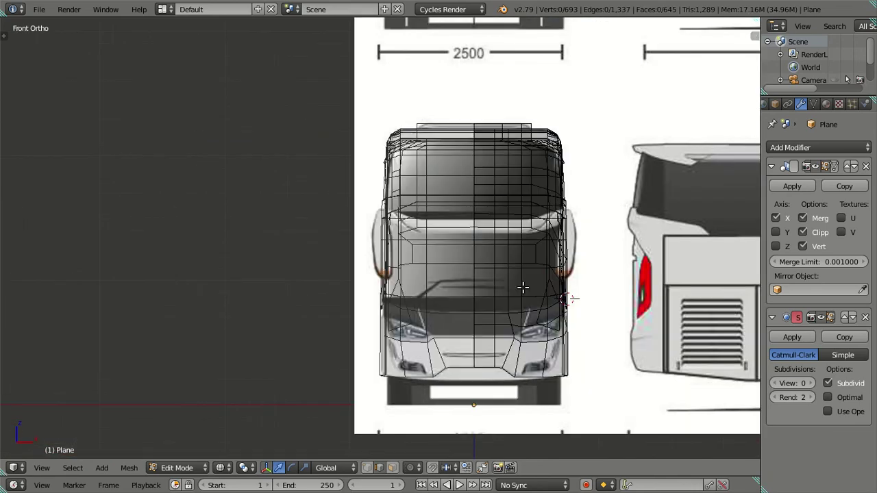
scroll(523, 274, "down", 1)
scroll(513, 250, "down", 3)
scroll(480, 288, "down", 4)
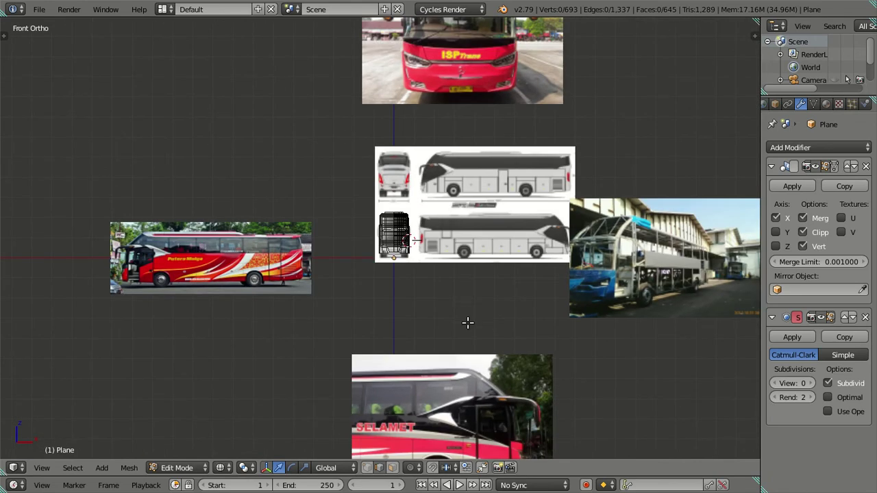
scroll(439, 260, "down", 2)
middle_click_drag(419, 199, 459, 398, "shift")
middle_click_drag(481, 234, 480, 369, "shift")
scroll(461, 293, "up", 4)
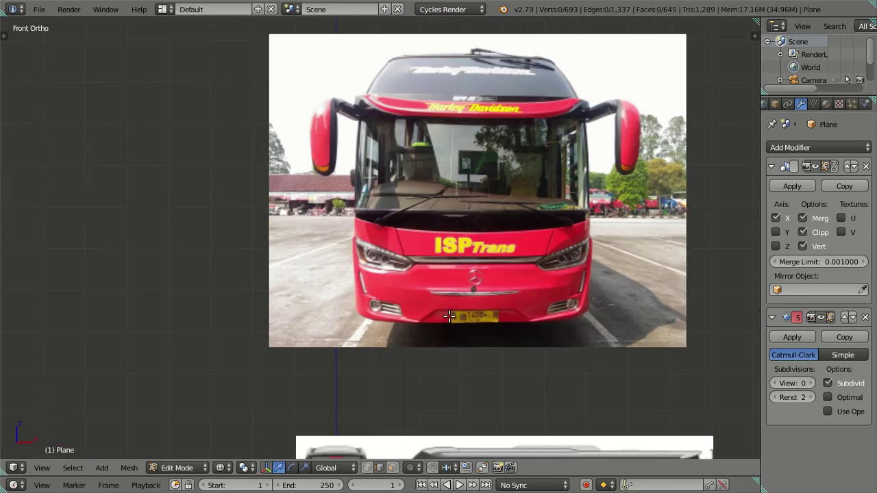
scroll(461, 293, "up", 4)
scroll(465, 291, "down", 2)
scroll(465, 289, "down", 1)
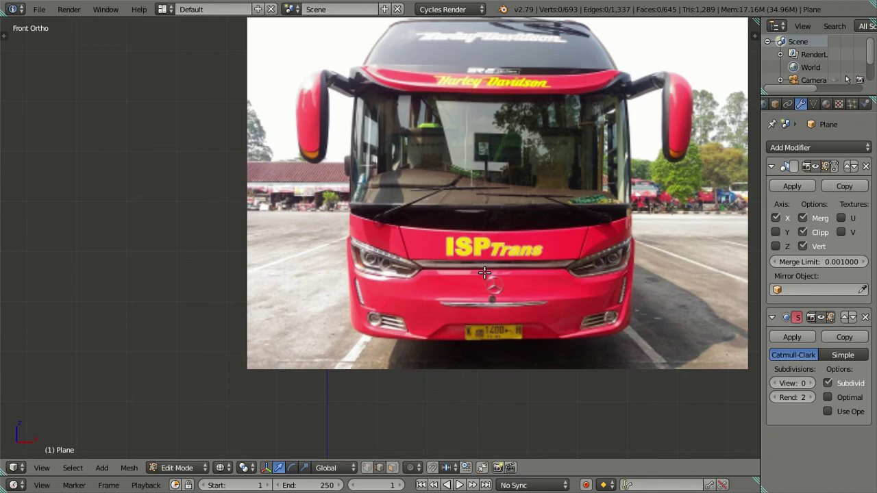
scroll(484, 272, "down", 5)
scroll(484, 273, "down", 3)
Study the side reference photos in Right Ortho, including the bare bus frame, then orbit back to 3D
key("KP_3")
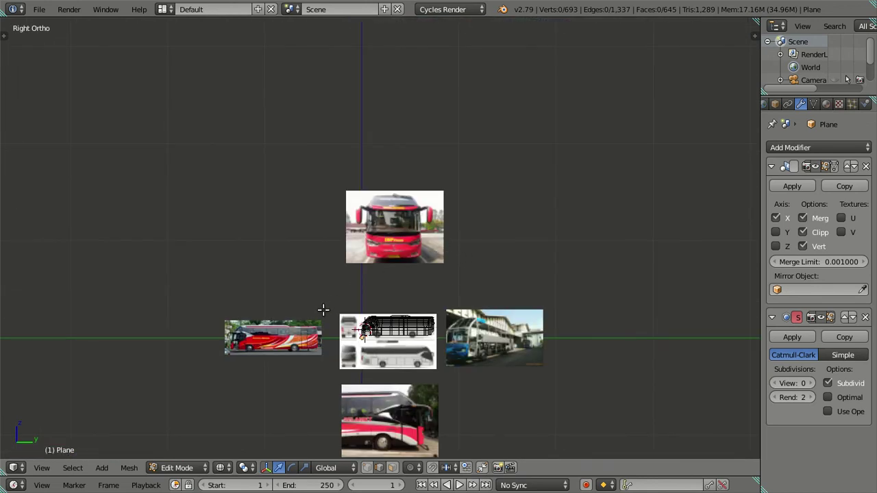
middle_click_drag(322, 286, 188, 181, "shift")
scroll(249, 248, "up", 8)
middle_click_drag(249, 248, 542, 250, "shift")
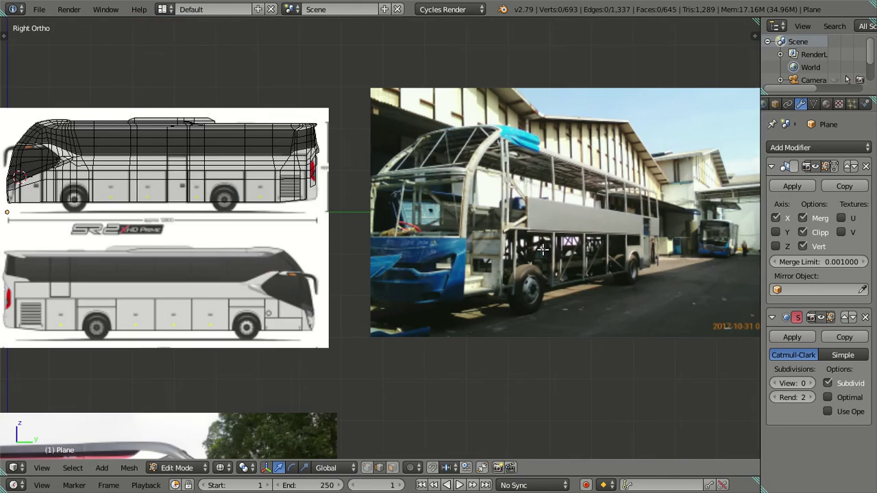
scroll(520, 263, "up", 4)
scroll(519, 265, "up", 3)
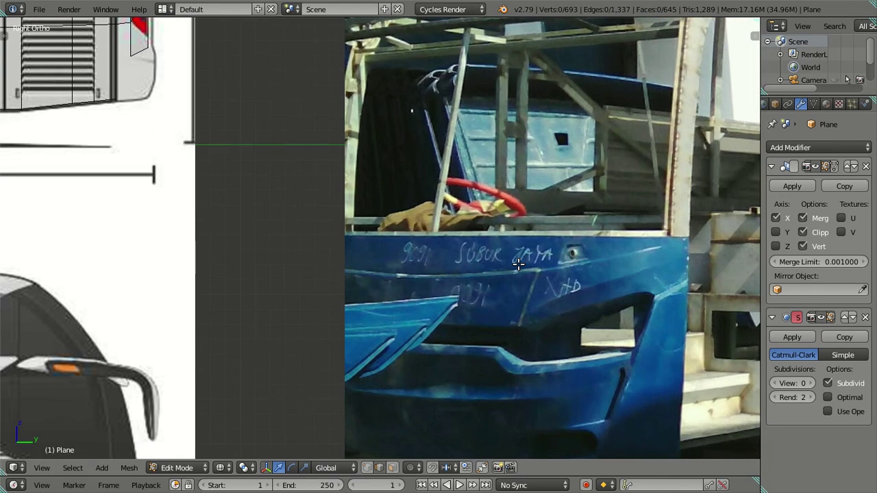
scroll(518, 264, "down", 2)
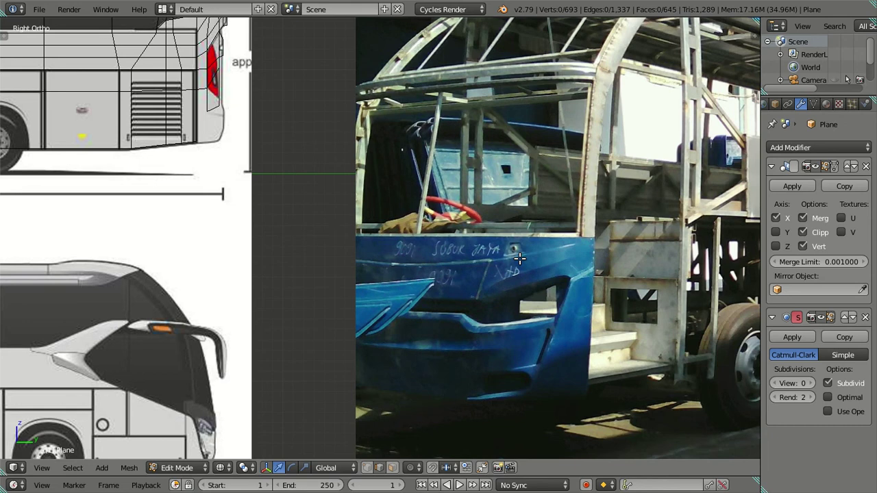
scroll(519, 258, "down", 5)
mouse_move(381, 236)
middle_mouse_down("shift")
mouse_move(513, 231)
mouse_move(447, 239)
mouse_move(496, 252)
middle_mouse_up("shift")
scroll(514, 232, "up", 2)
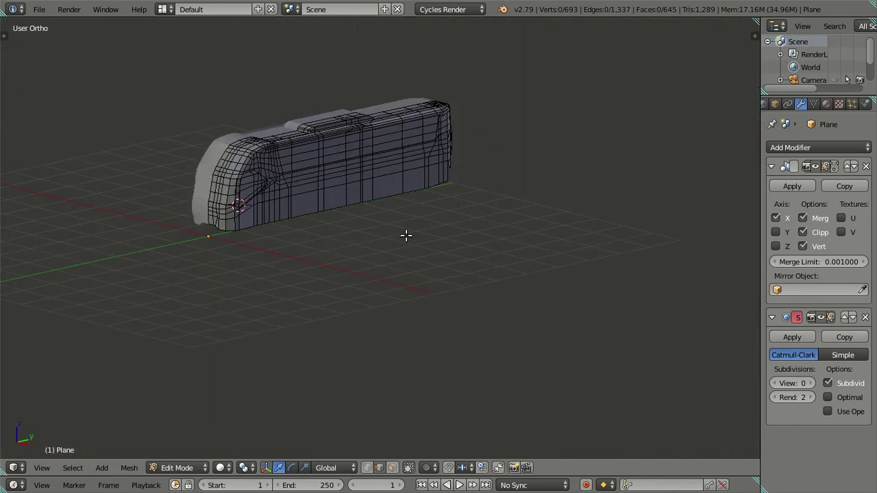
Through the camera, try smooth shading with subdivision 2, then revert to level 0 and flat shading
key("KP_0")
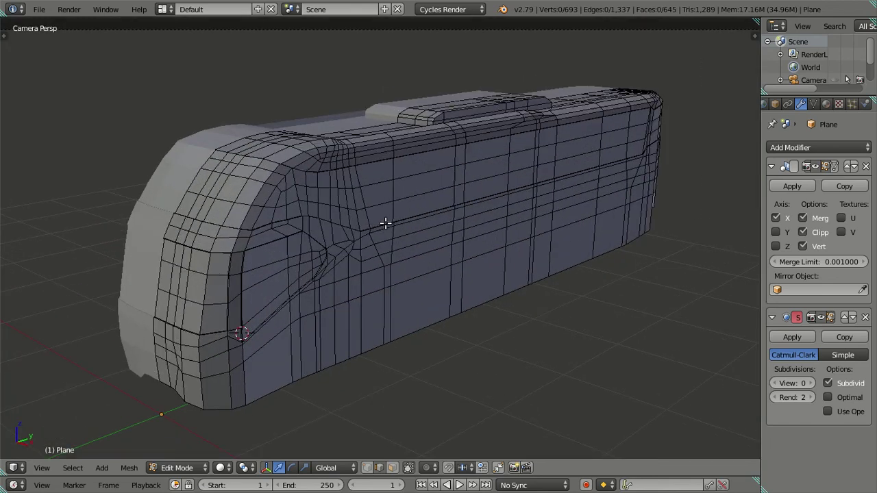
key("Tab")
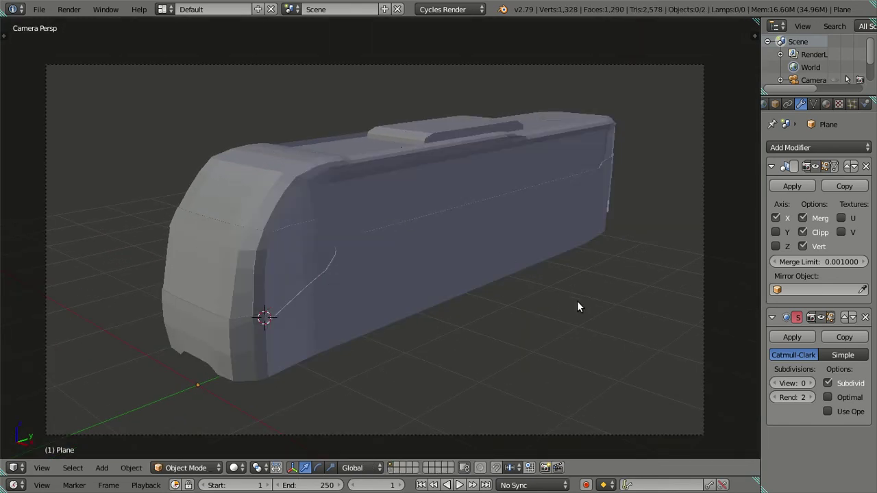
right_click(328, 198)
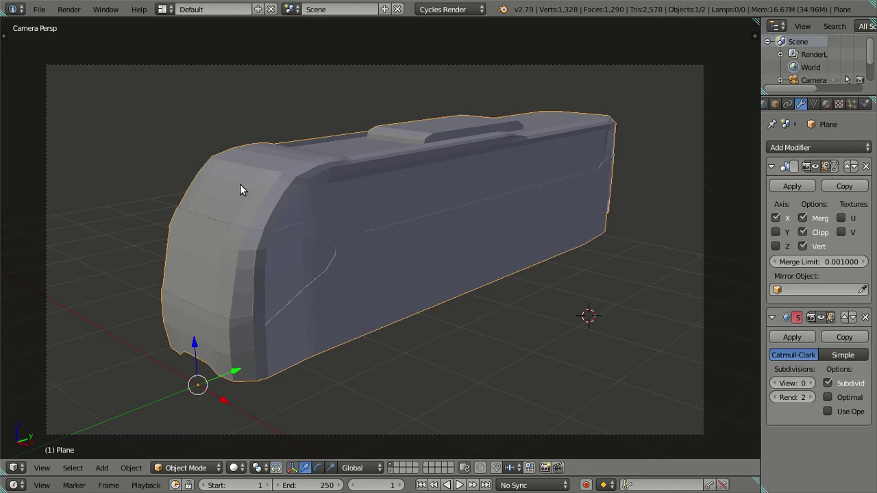
key("t")
left_click(35, 212)
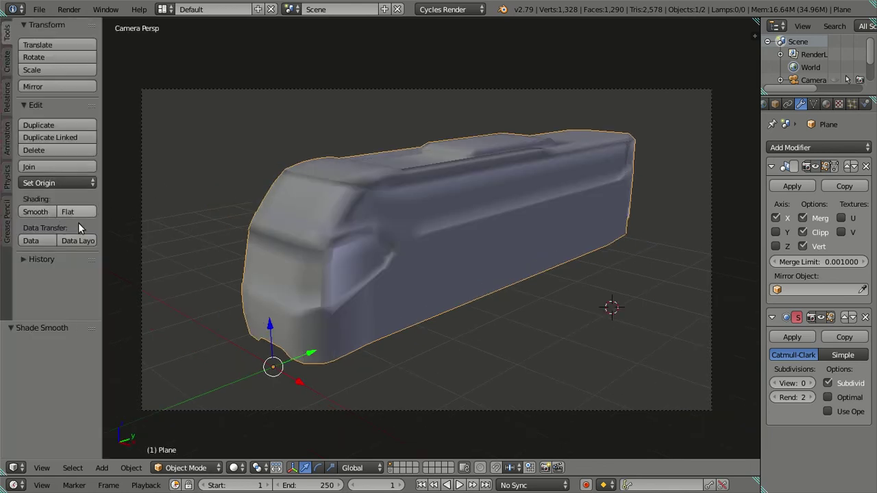
left_click_drag(807, 386, 812, 388)
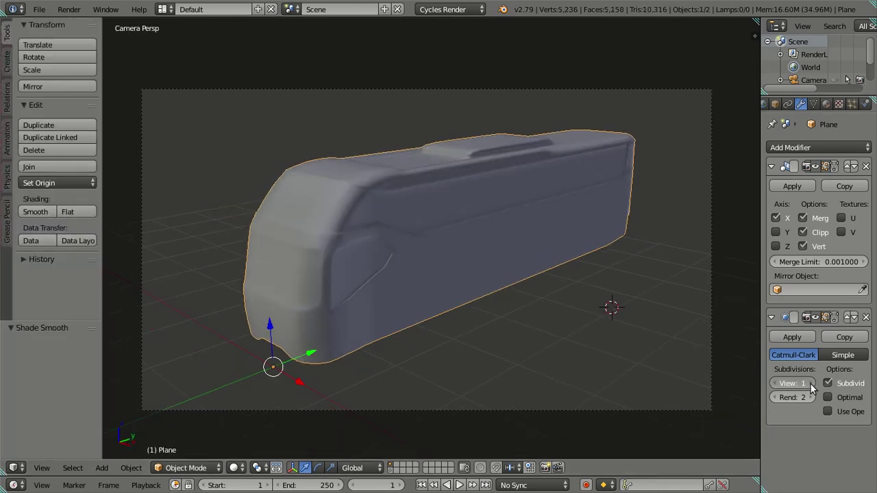
left_click(774, 383)
left_click(774, 383)
left_click(75, 212)
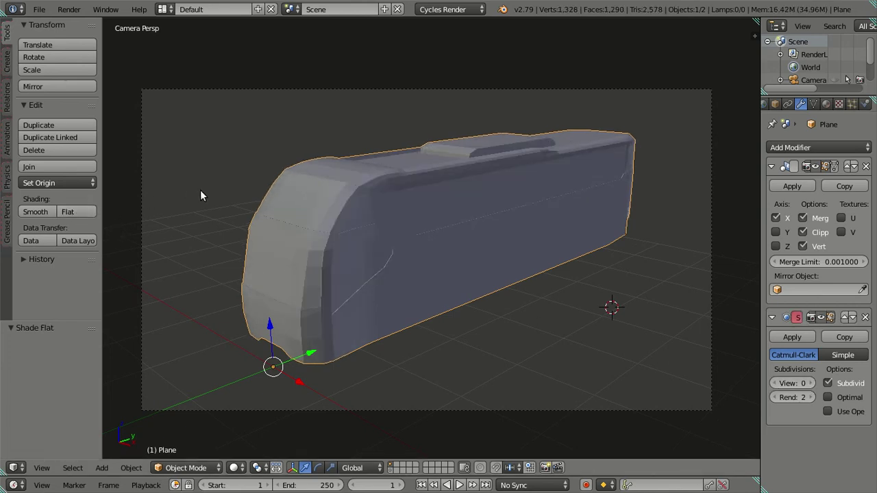
key("t")
key("a")
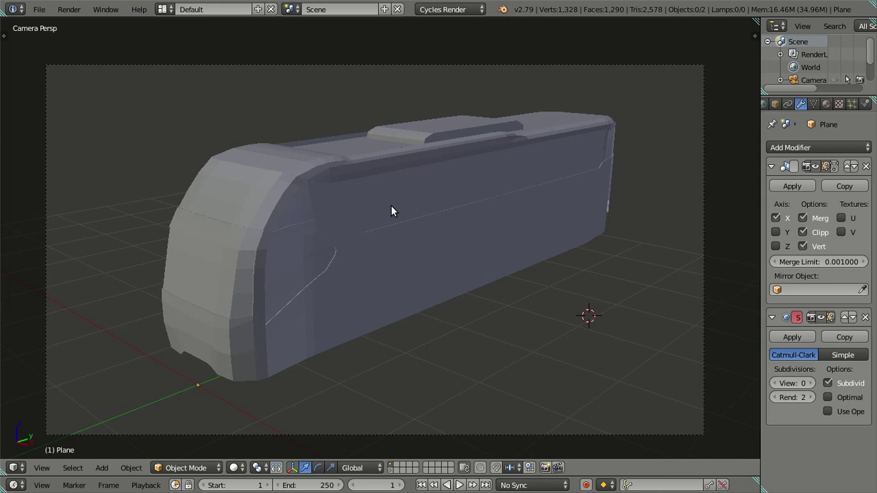
Save the blend file, overwriting it, and toggle the window out of fullscreen
key("ctrl+s")
left_click(394, 199)
left_click(105, 9)
left_click(115, 38)
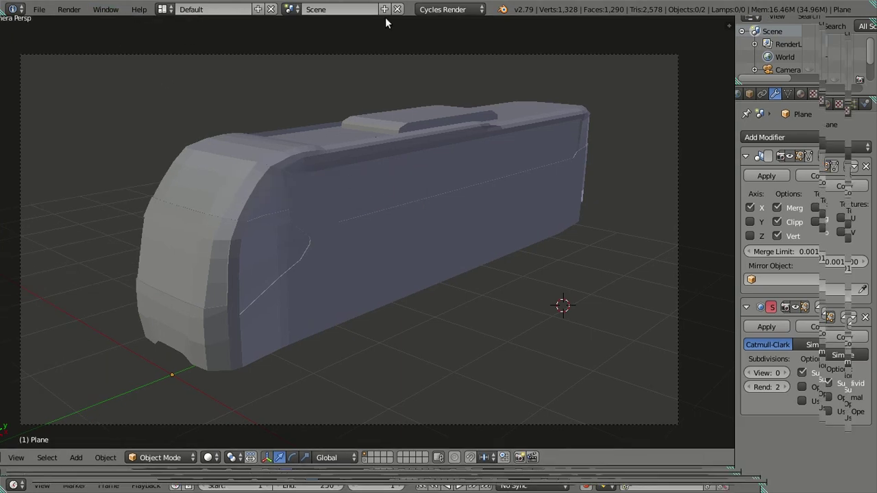